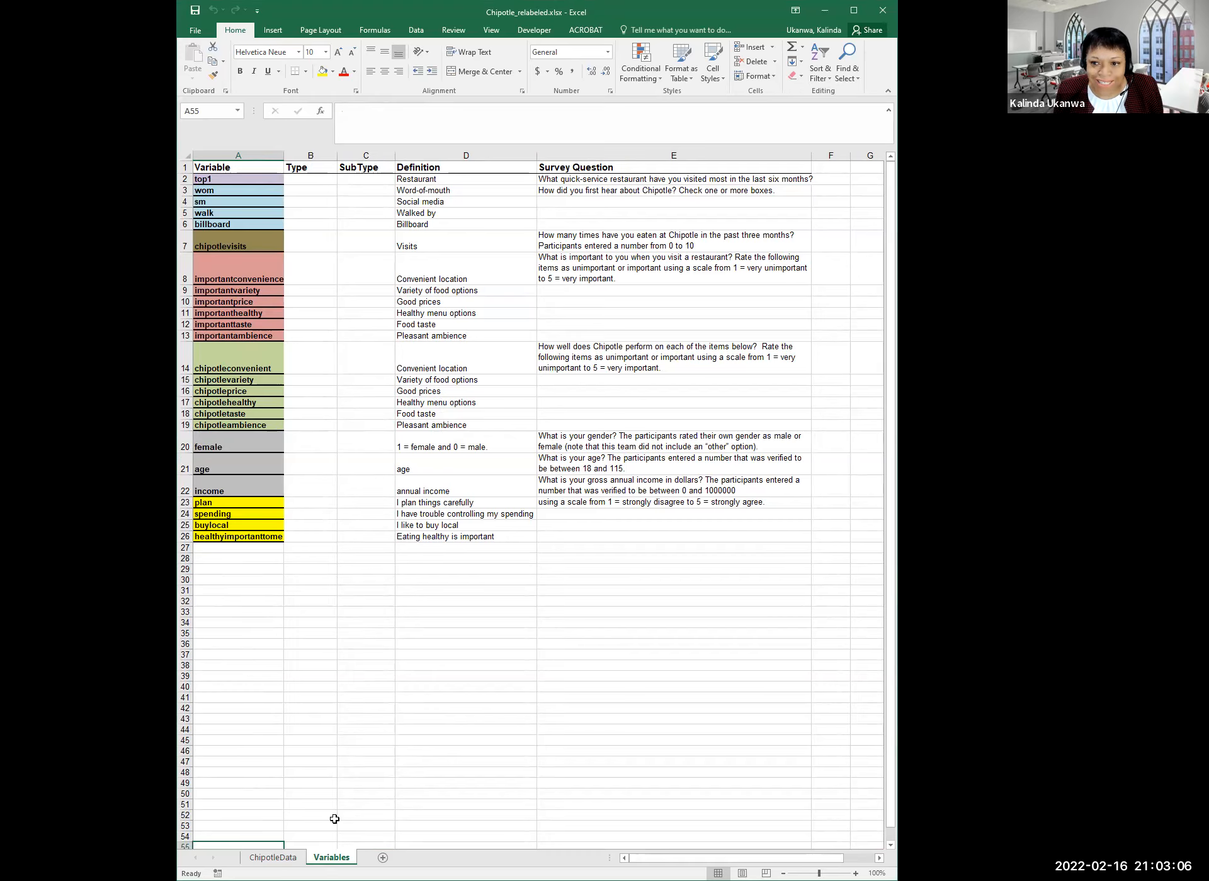
# Enter competitor as the Type for the top1 variable
pyautogui.click(320, 195)
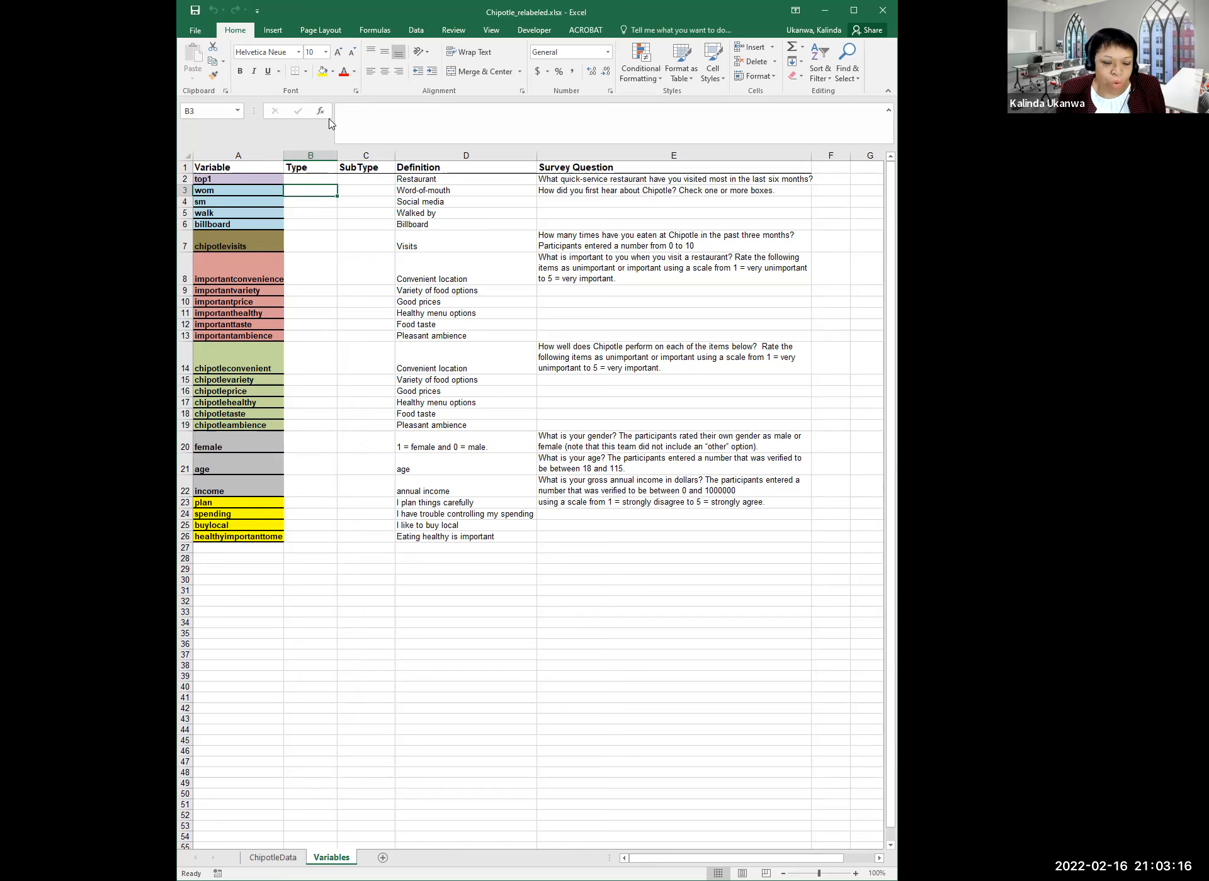
pyautogui.click(318, 180)
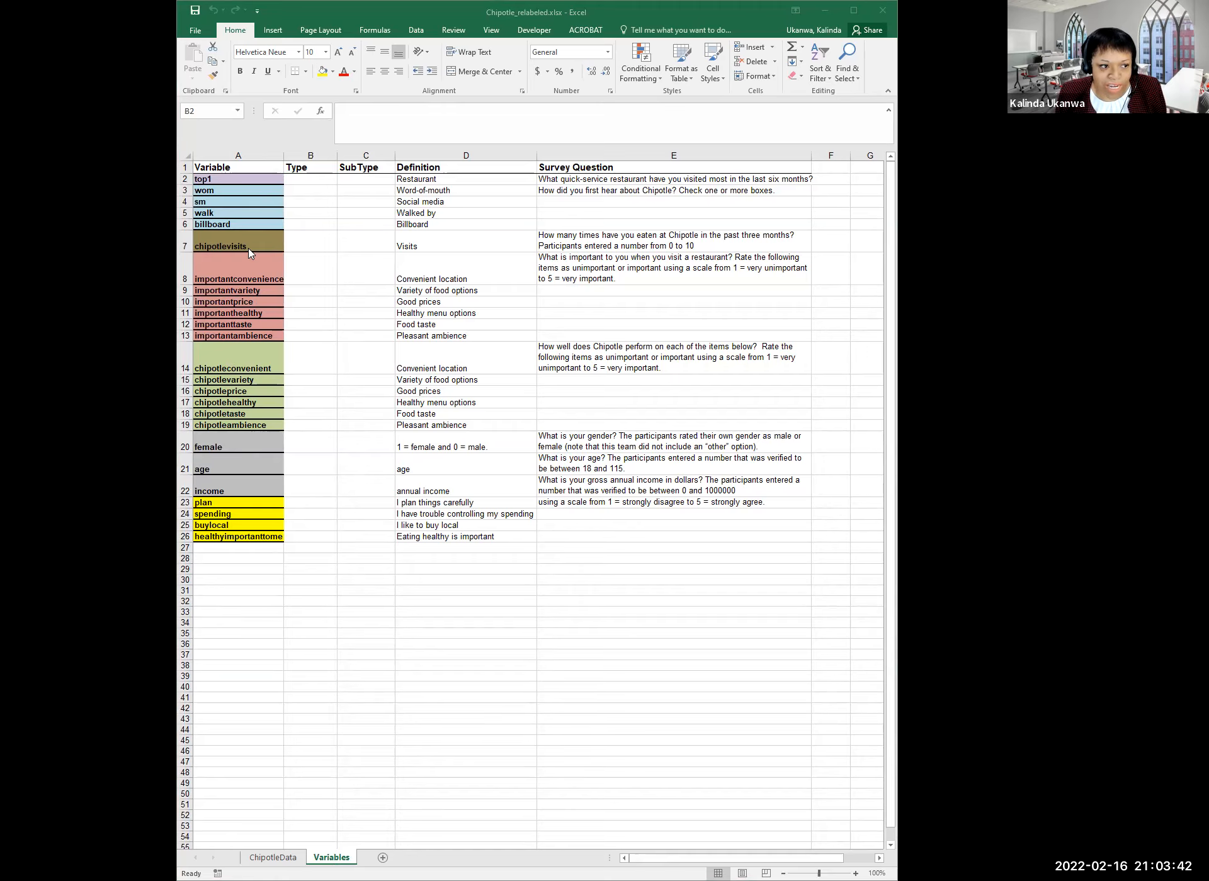
pyautogui.click(334, 204)
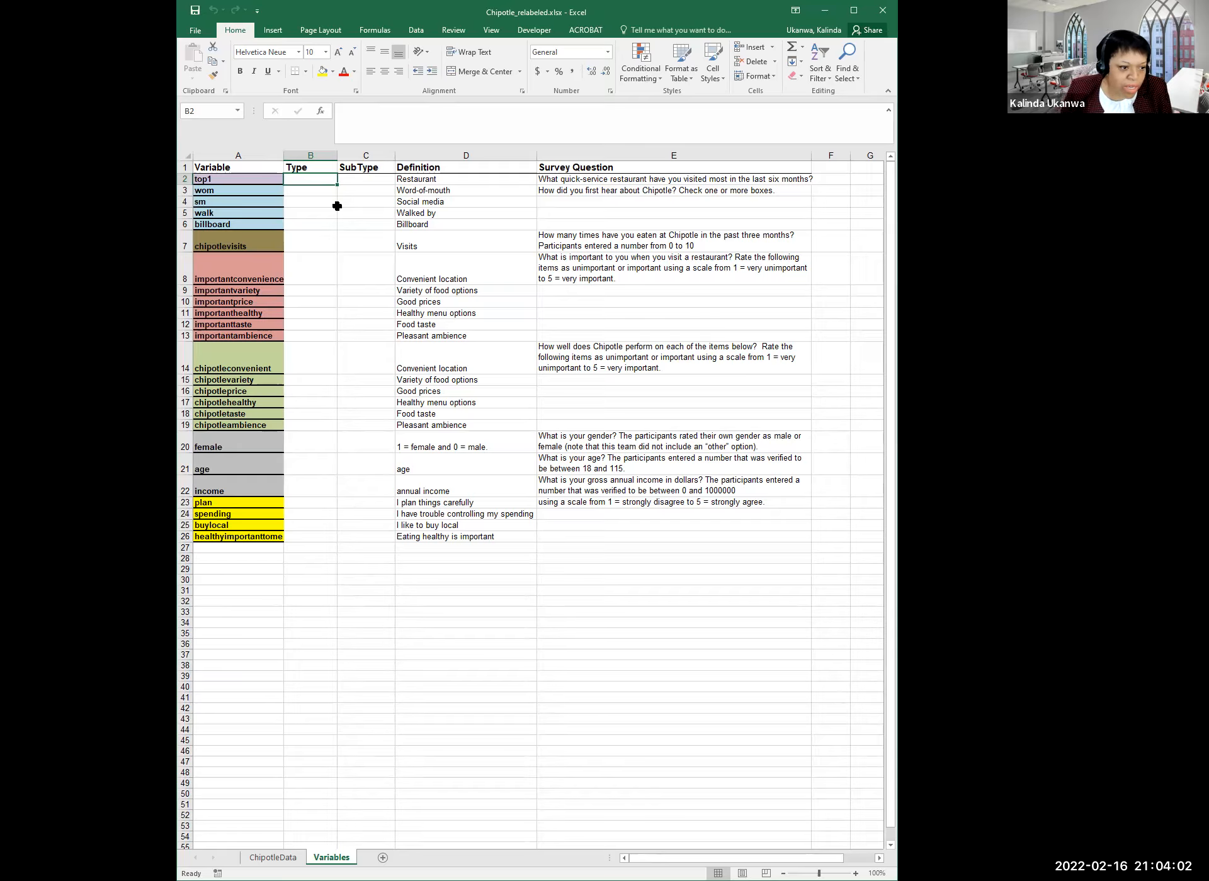
pyautogui.click(247, 180)
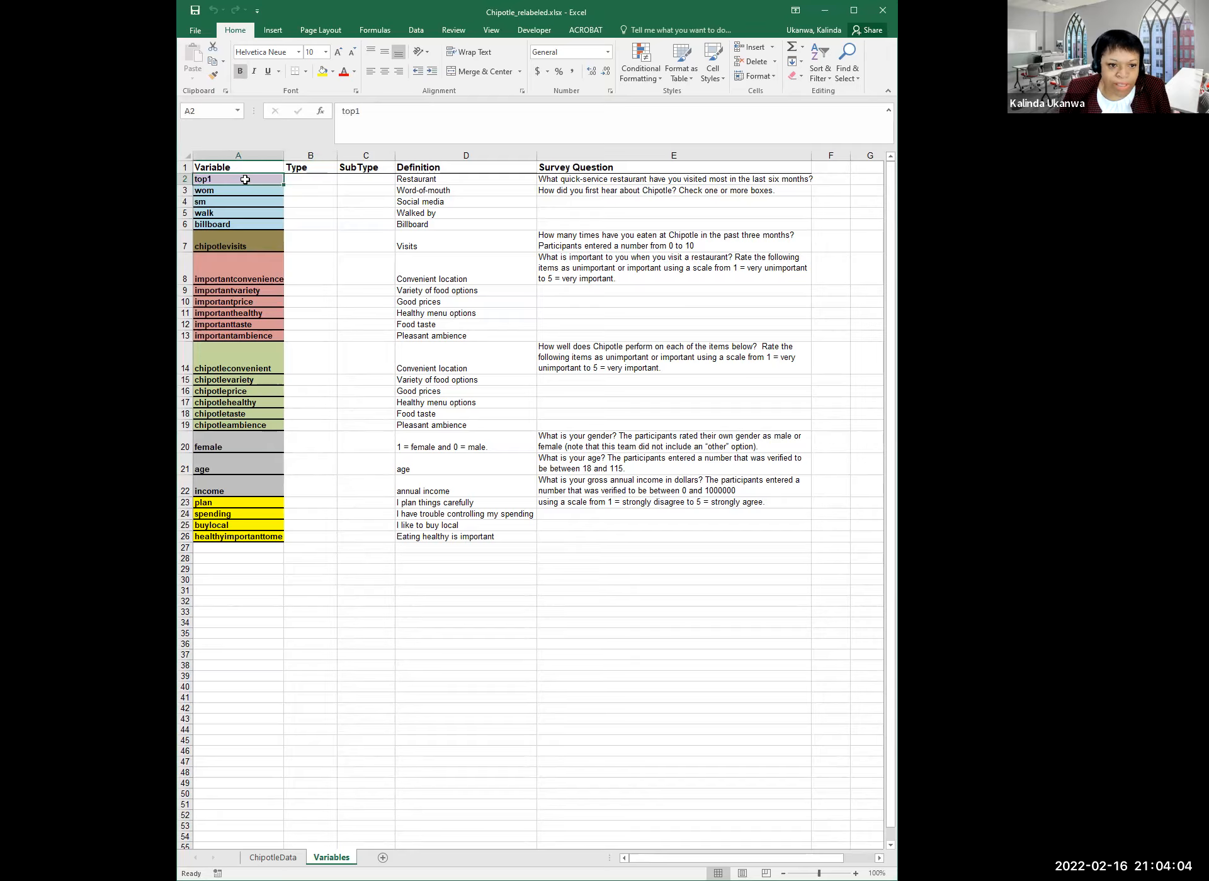
pyautogui.click(321, 180)
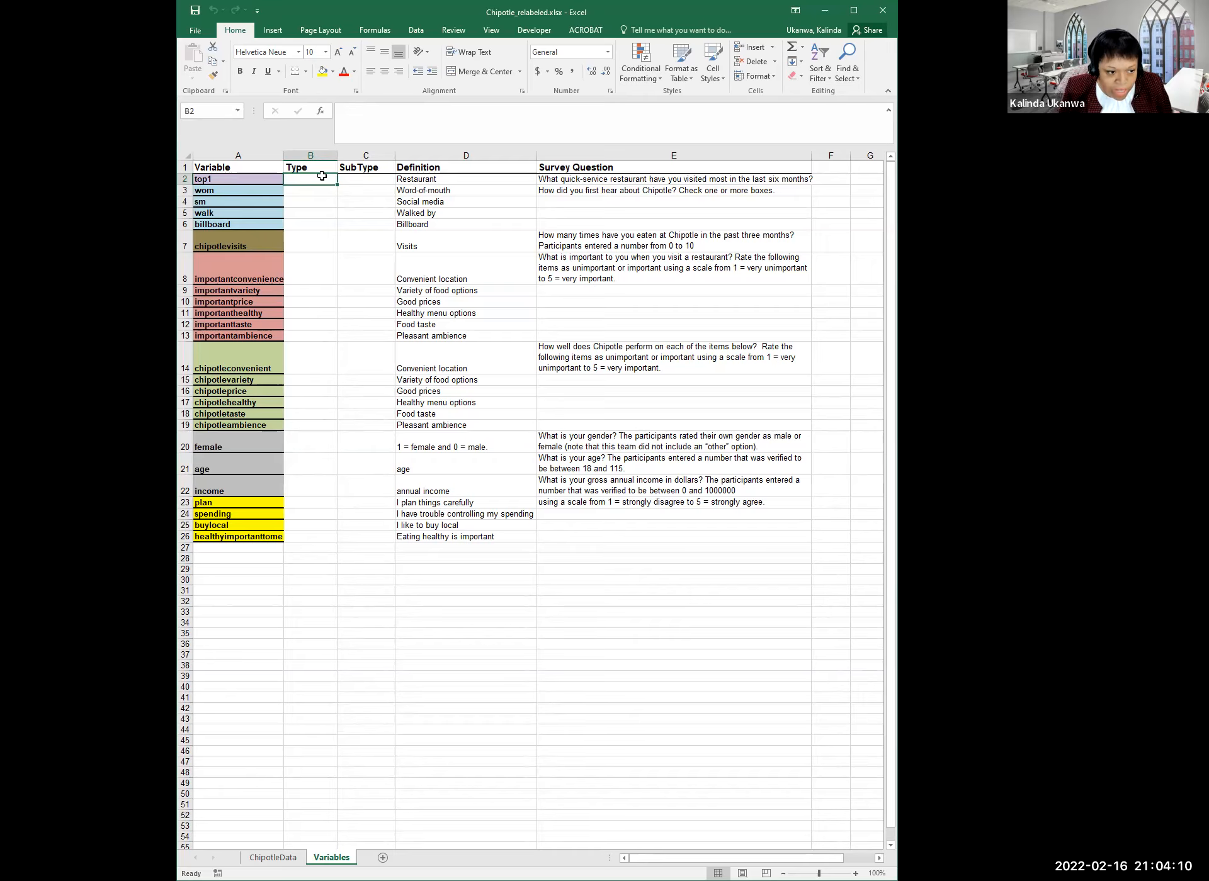
pyautogui.write('co')
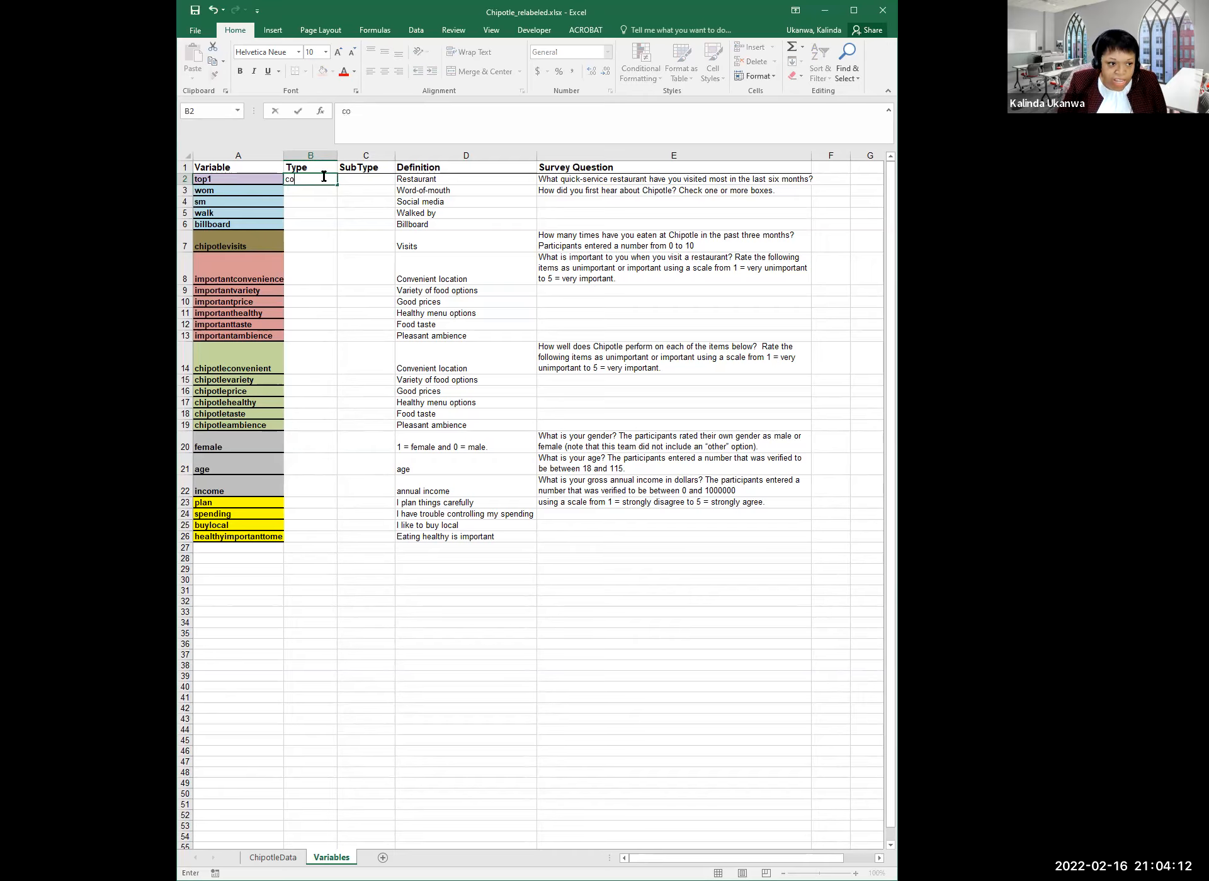
pyautogui.write('mpeittitor')
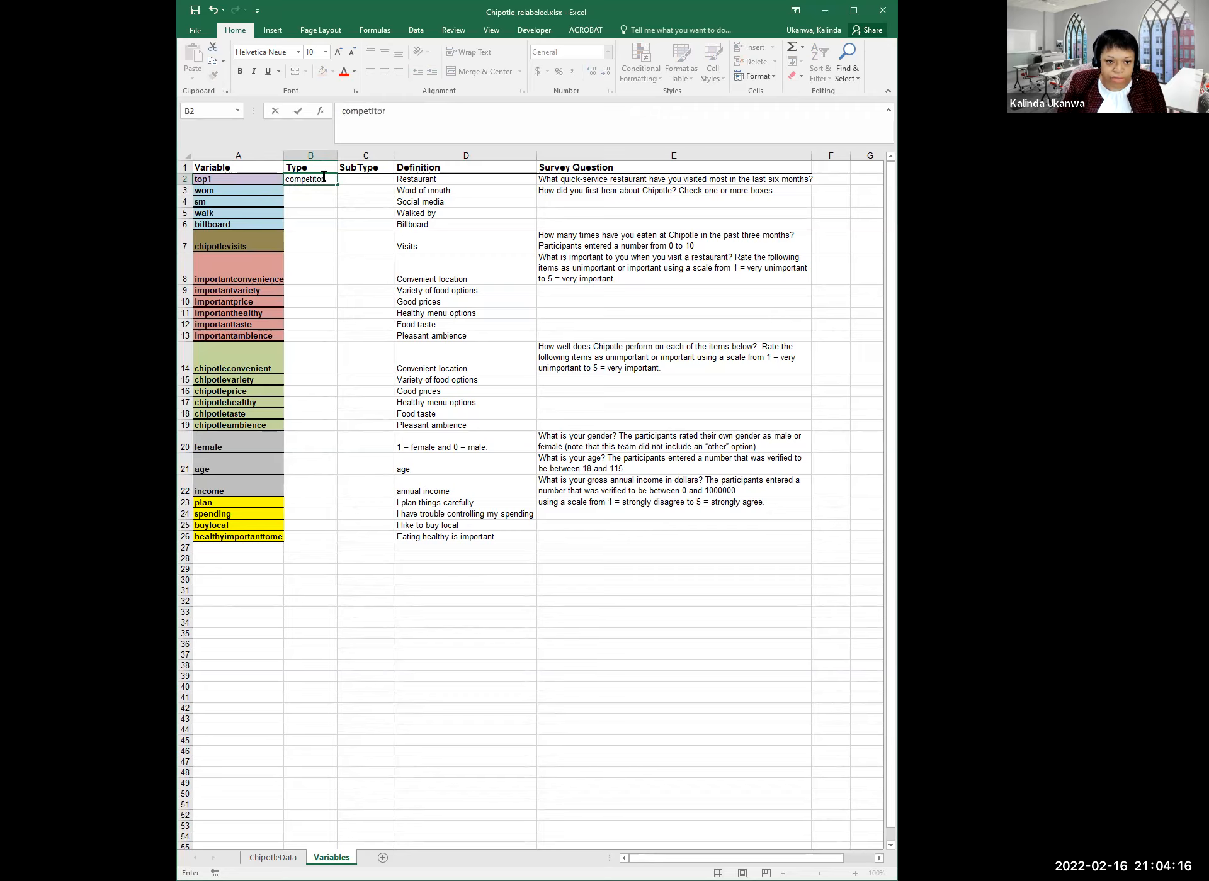
pyautogui.press('Tab')
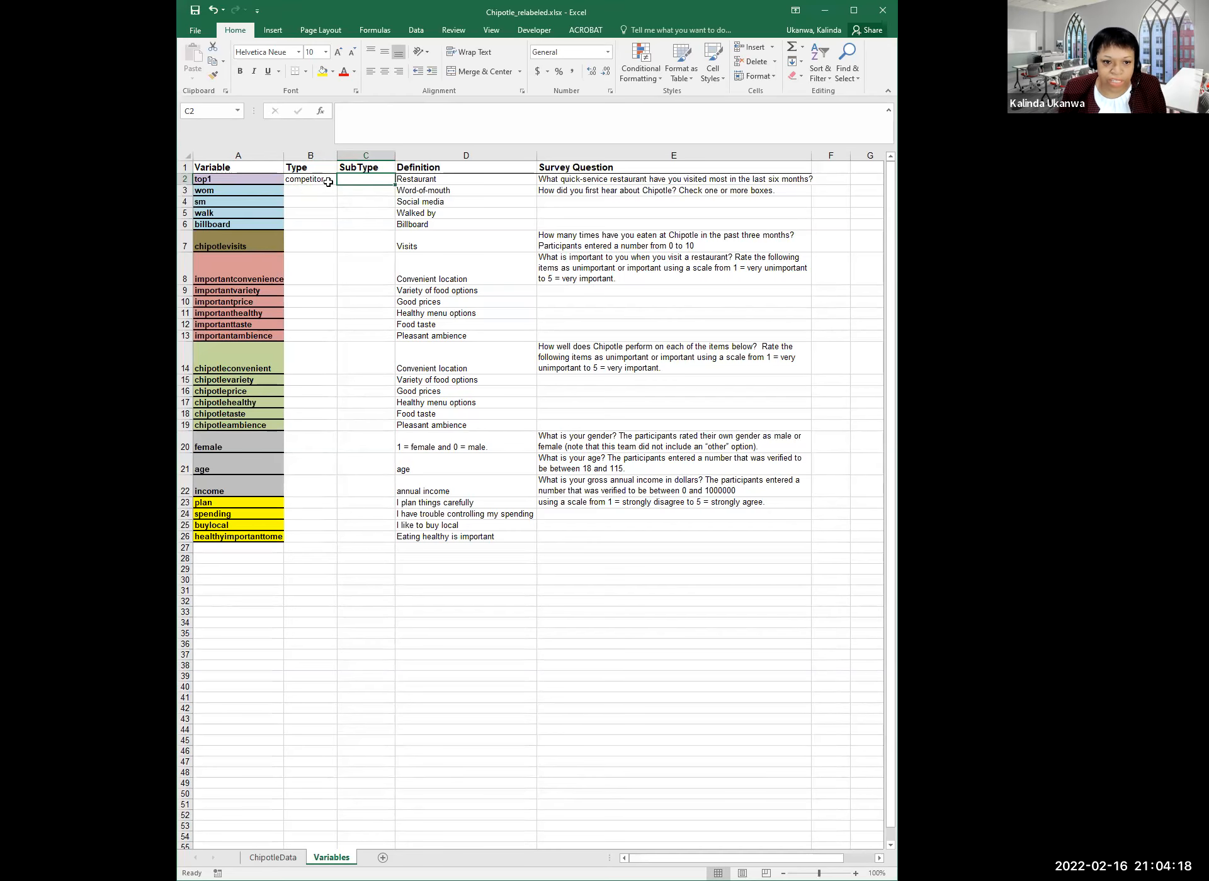
# Classify the wom variable with Type market mix and SubType product
pyautogui.click(302, 197)
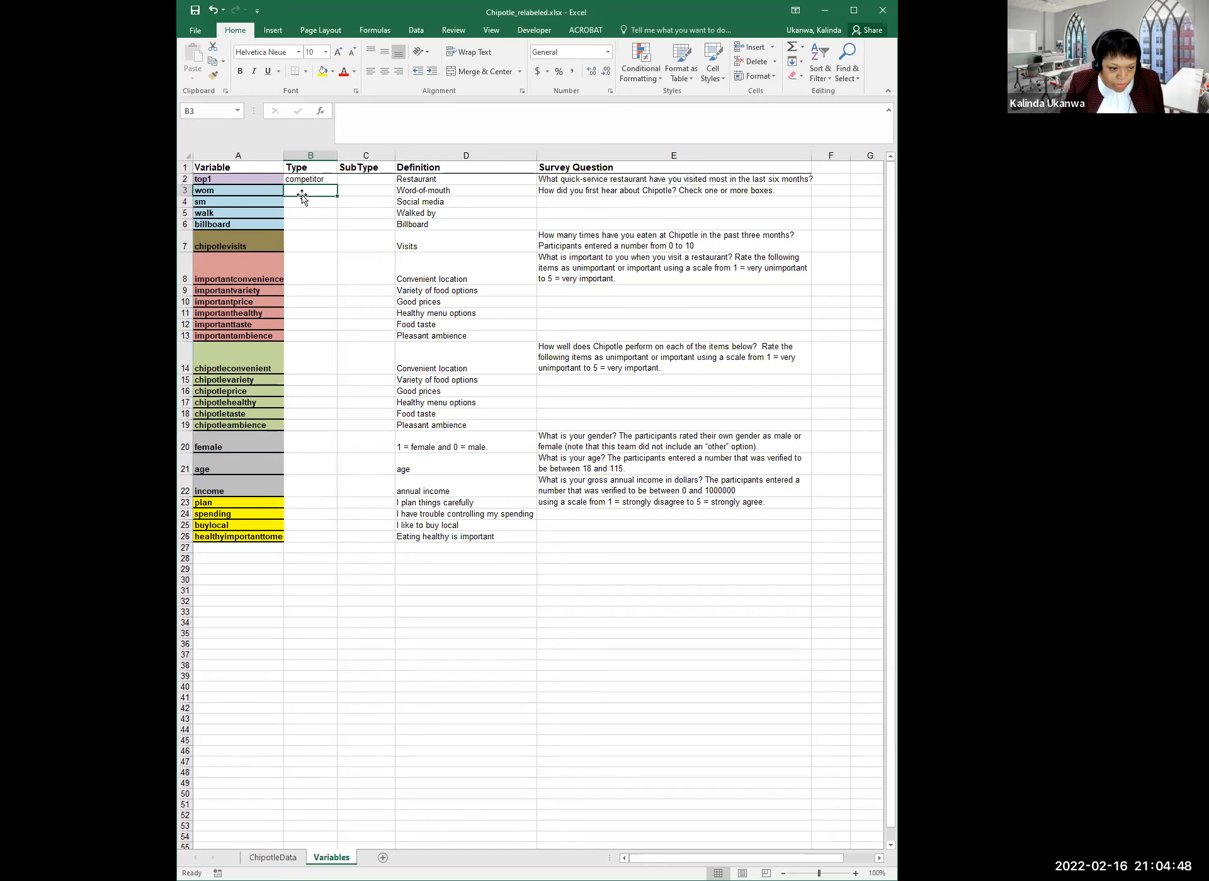
pyautogui.write('market')
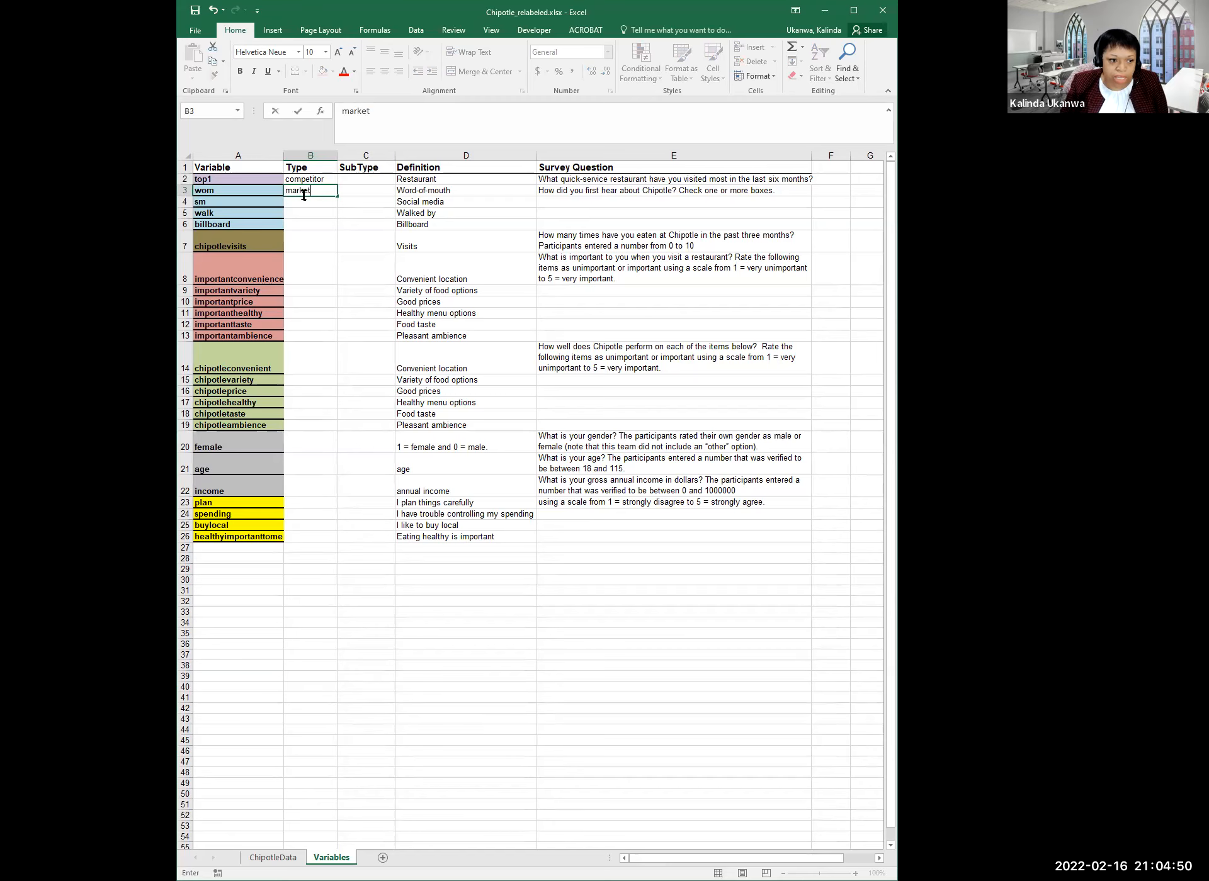
pyautogui.write(' mix')
pyautogui.press('Tab')
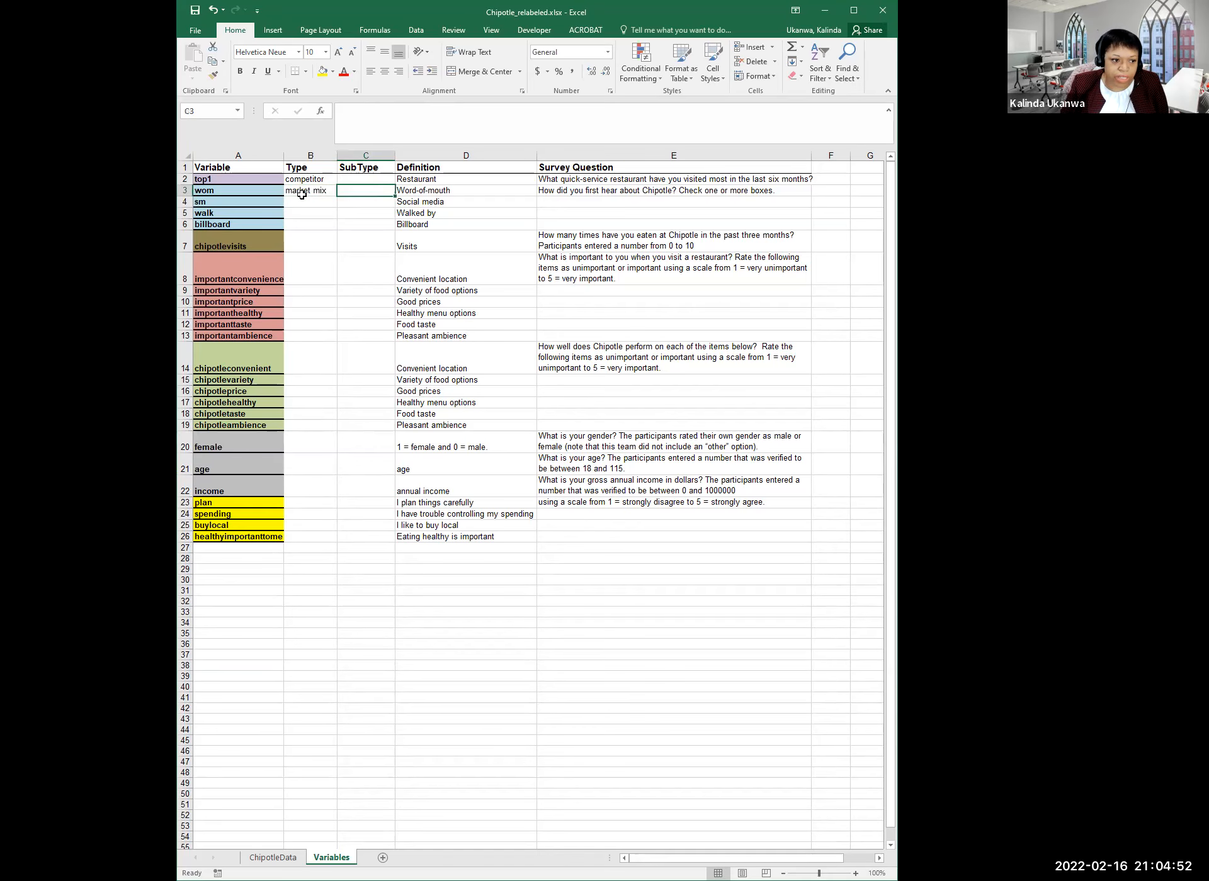
pyautogui.write('product')
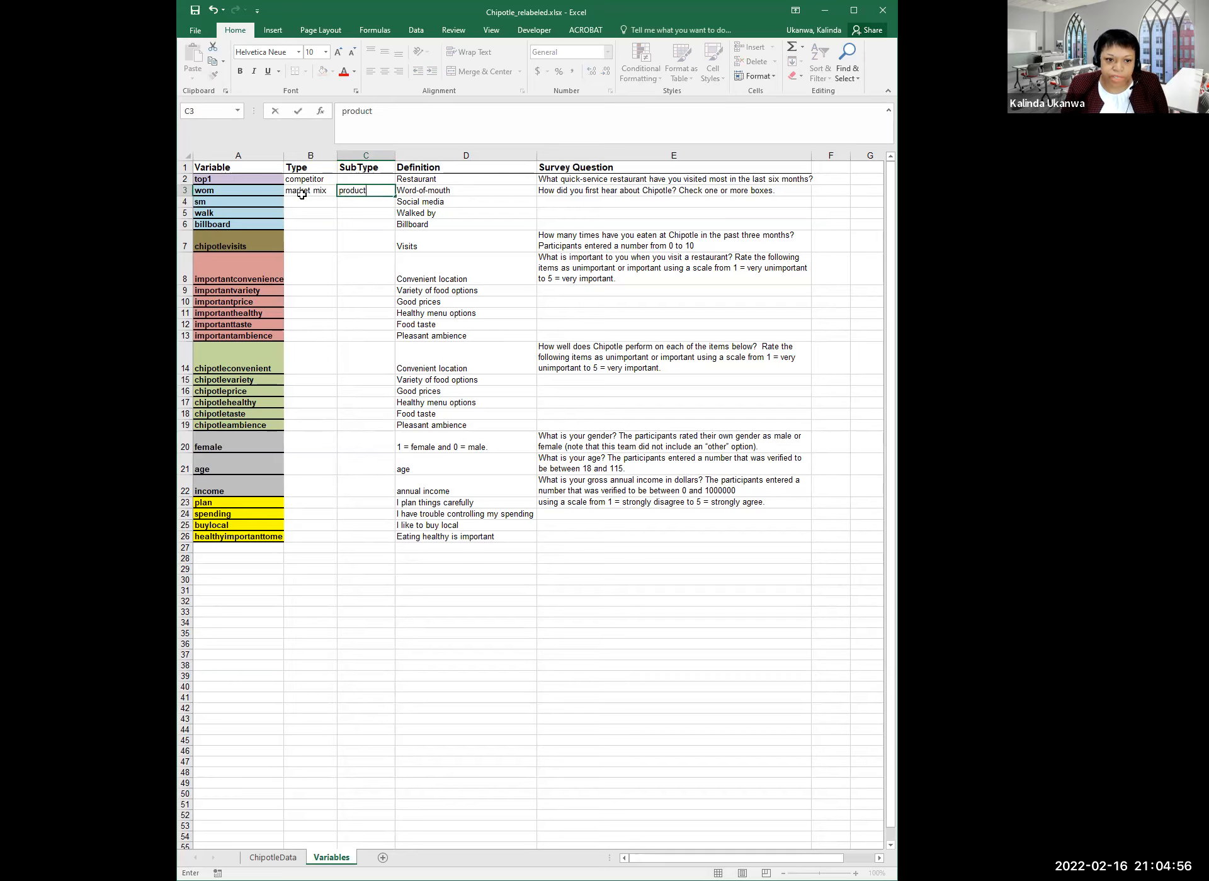
pyautogui.click(302, 195)
pyautogui.click(305, 179)
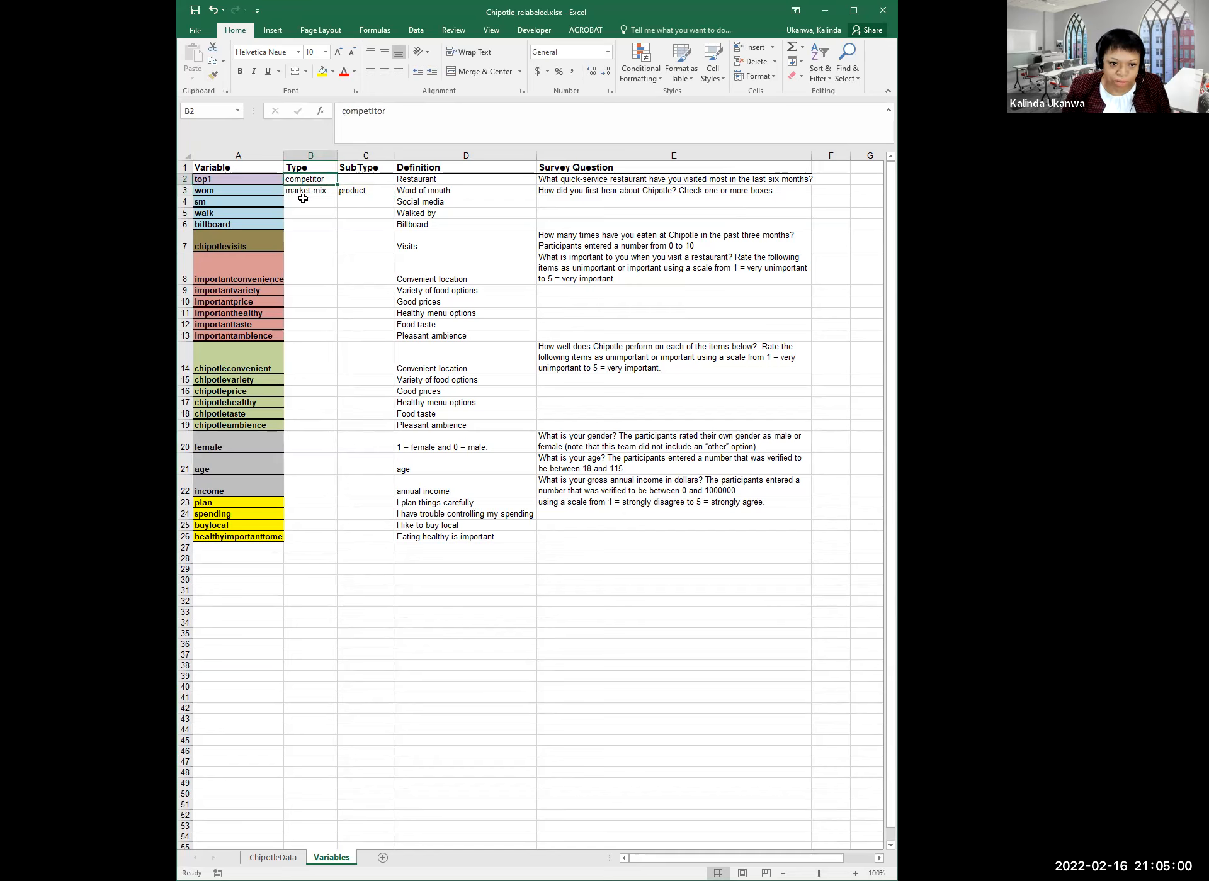
# Enter marketing mix as the Type for the sm variable
pyautogui.click(316, 203)
pyautogui.click(364, 190)
pyautogui.click(297, 199)
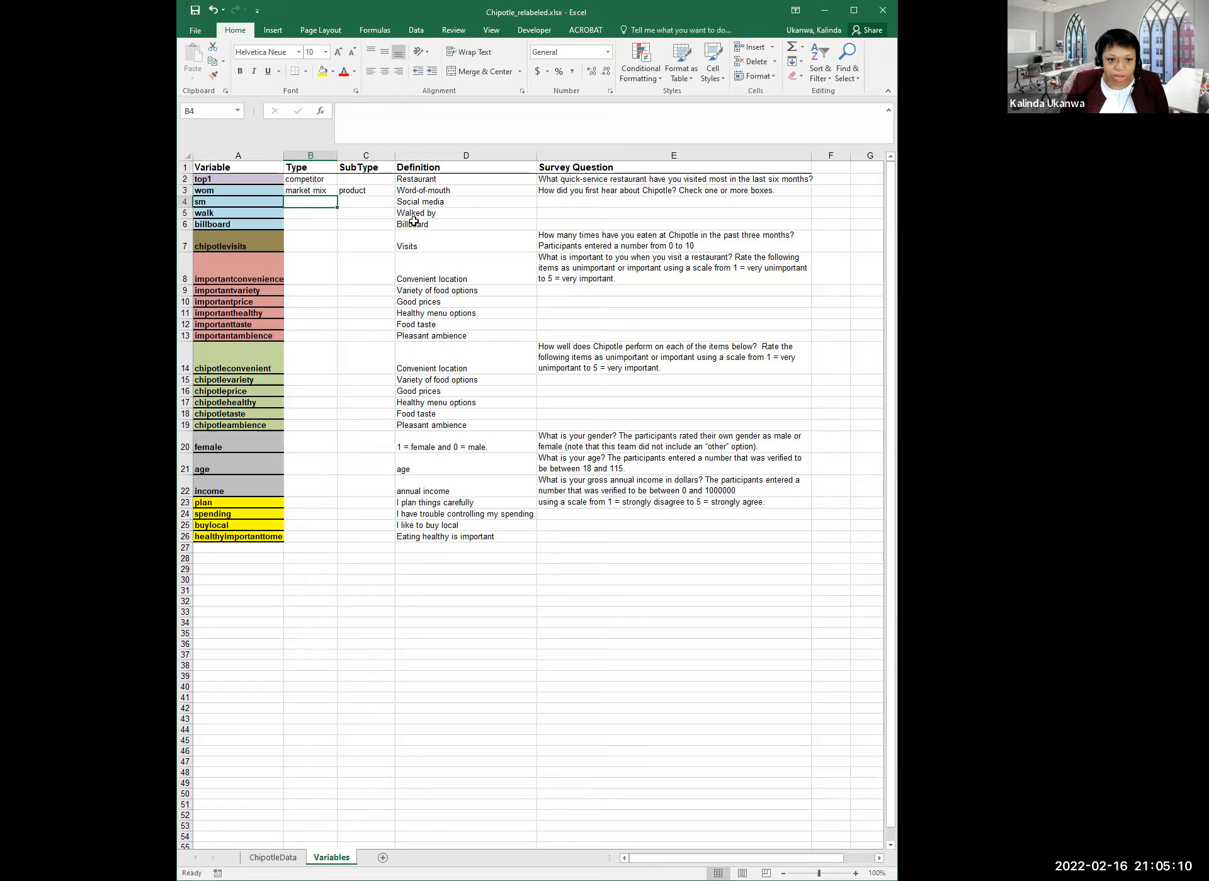
pyautogui.write('market')
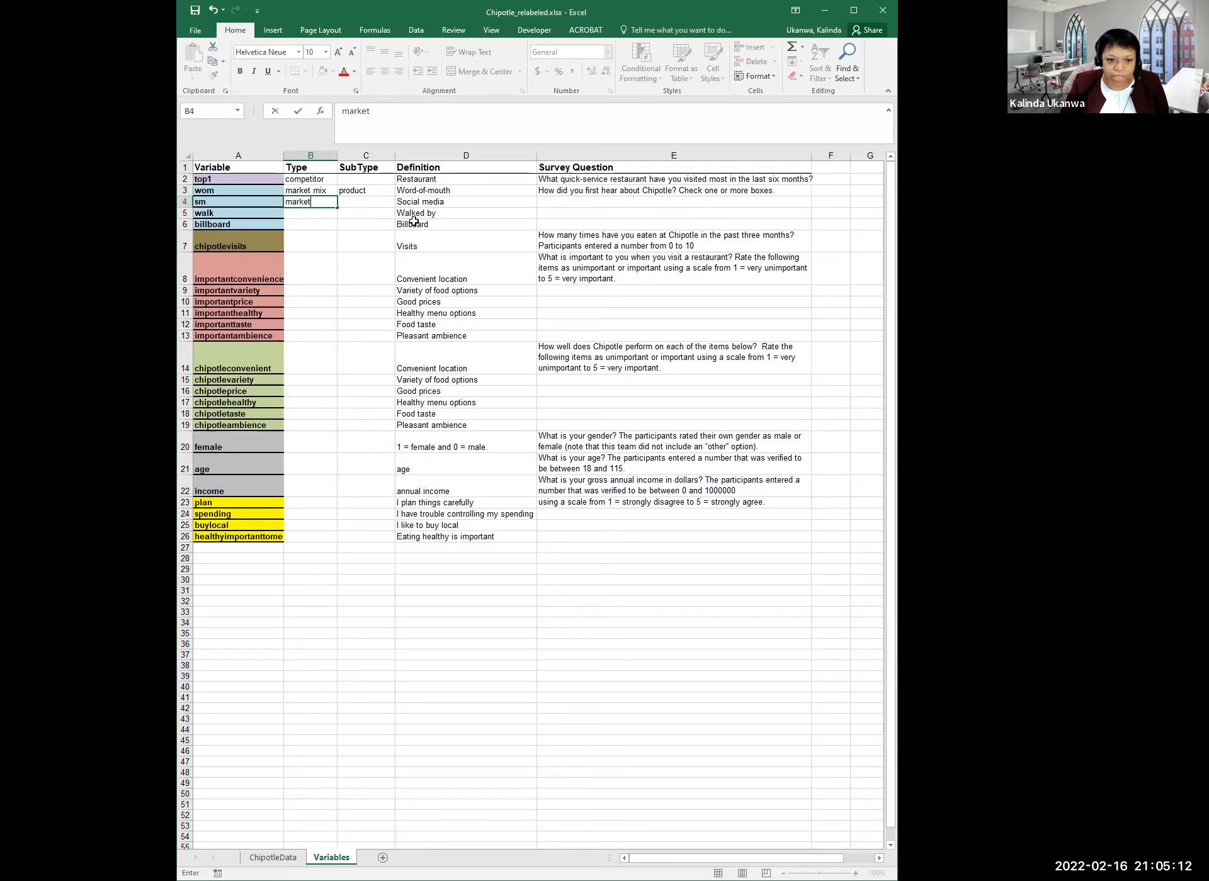
pyautogui.write('iing mix')
pyautogui.press('Tab')
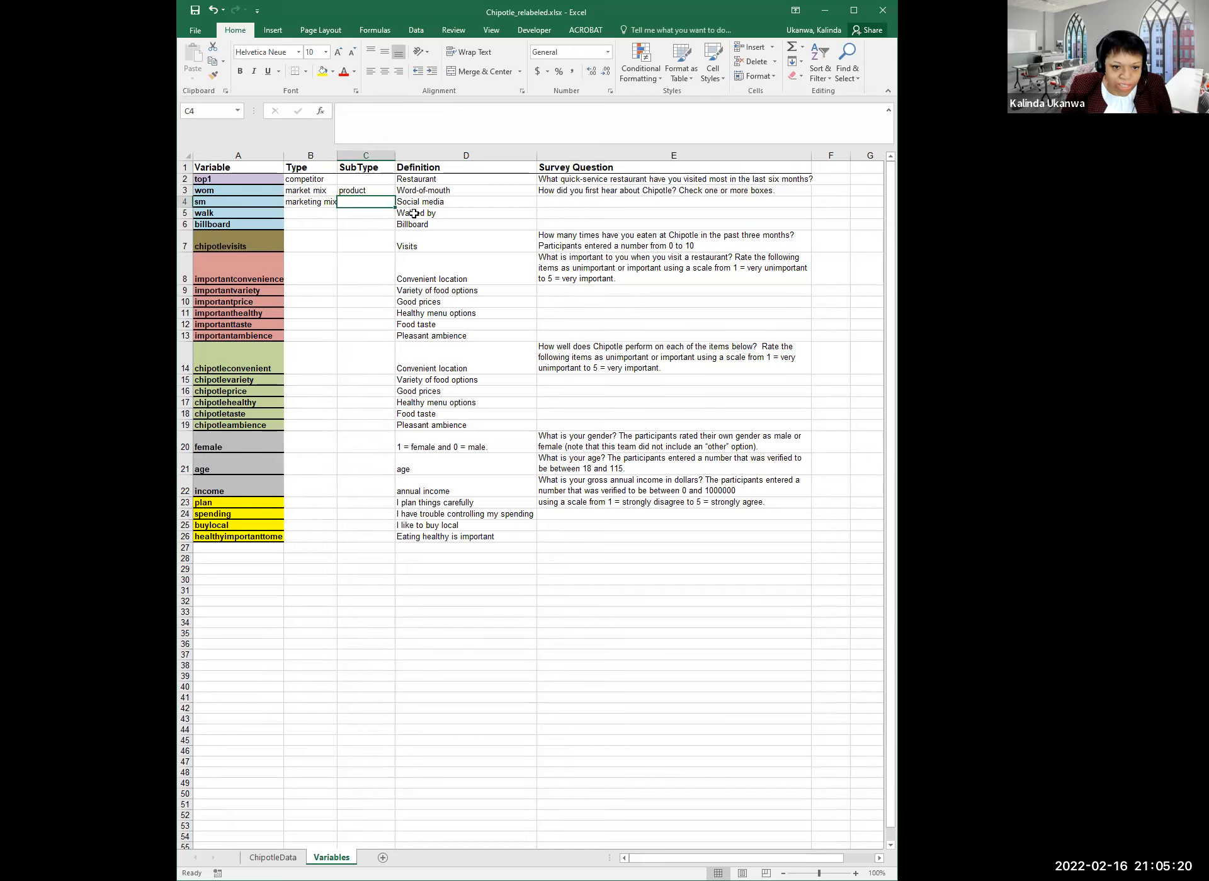
# Set the SubType to promotion for both the wom and sm variables
pyautogui.click(355, 190)
pyautogui.write('promotion')
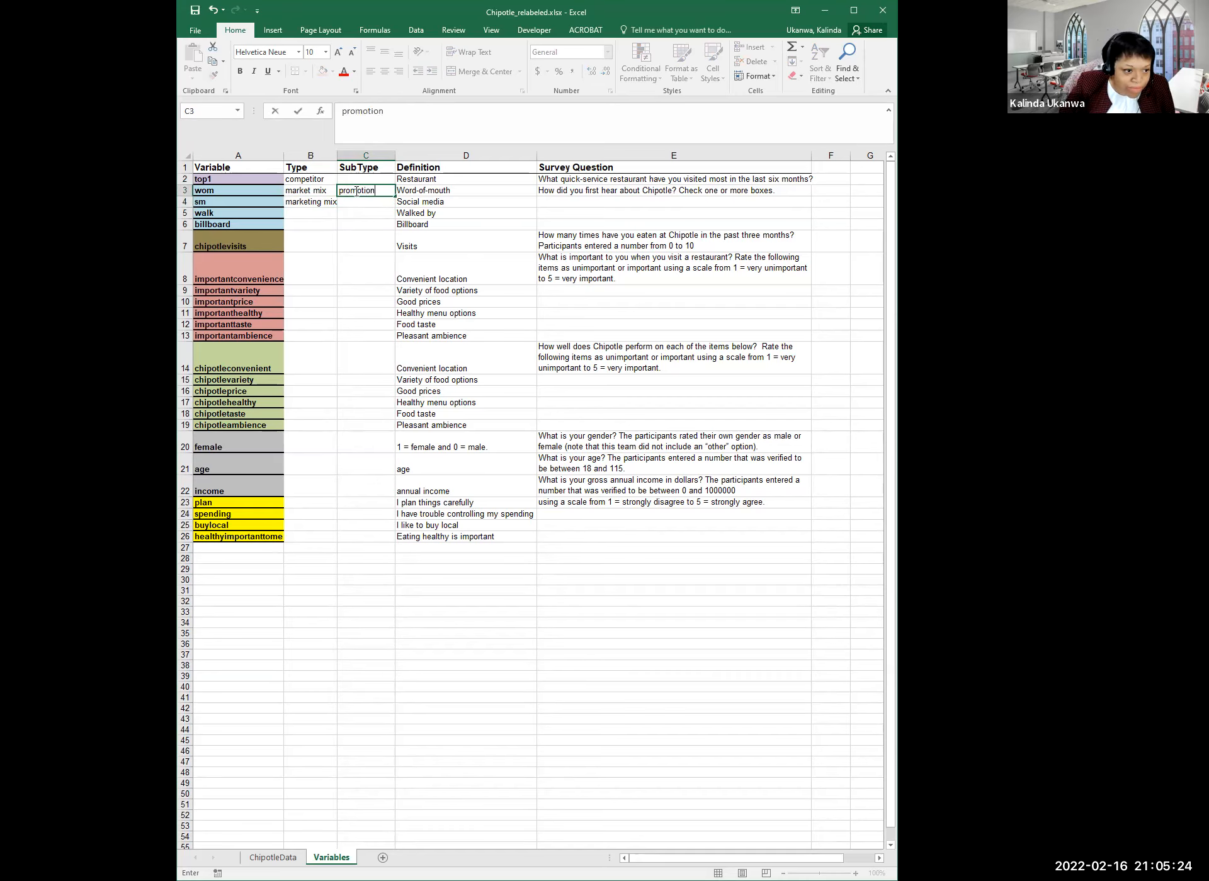
pyautogui.press('Return')
pyautogui.write('promotion')
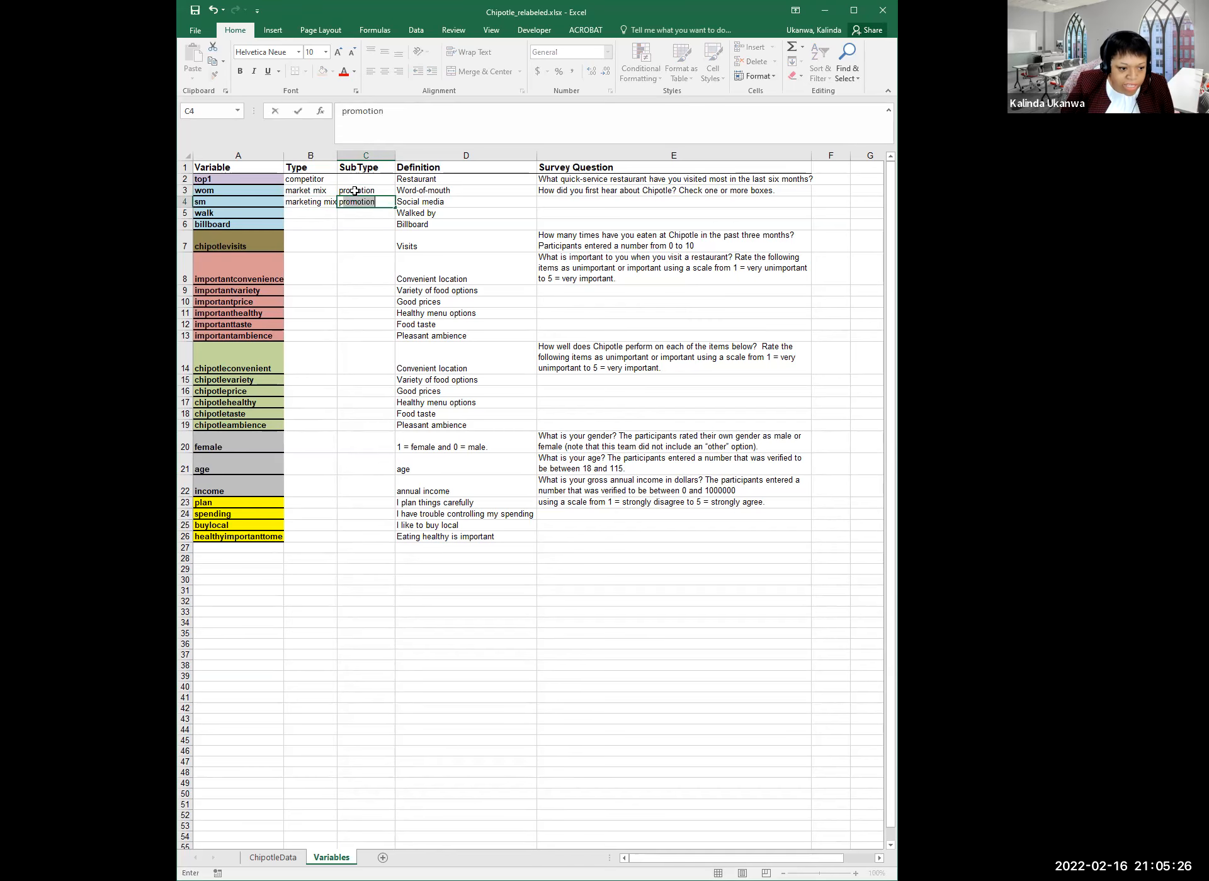
pyautogui.press('Return')
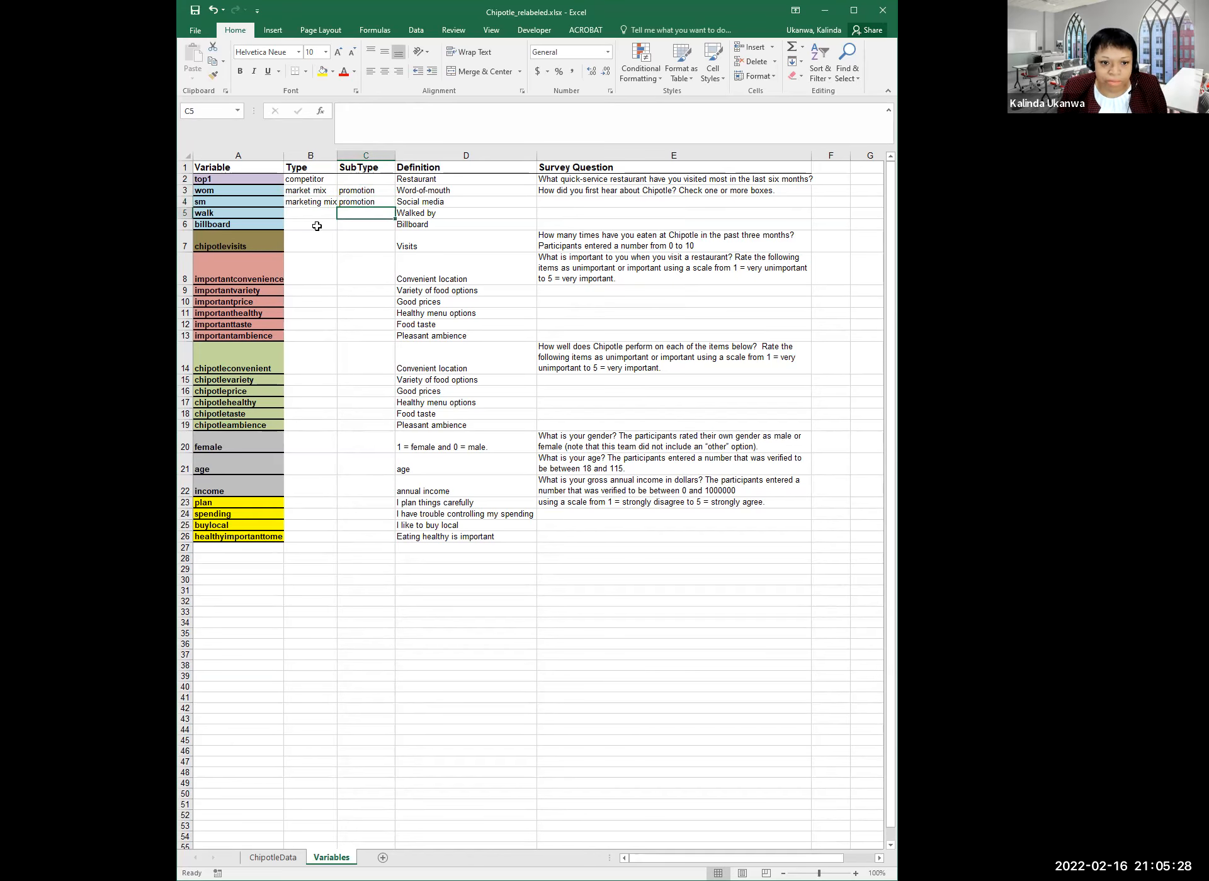
# Correct the Type of wom to marketing mix and widen the Type column slightly to fit the text
pyautogui.click(301, 213)
pyautogui.click(323, 191)
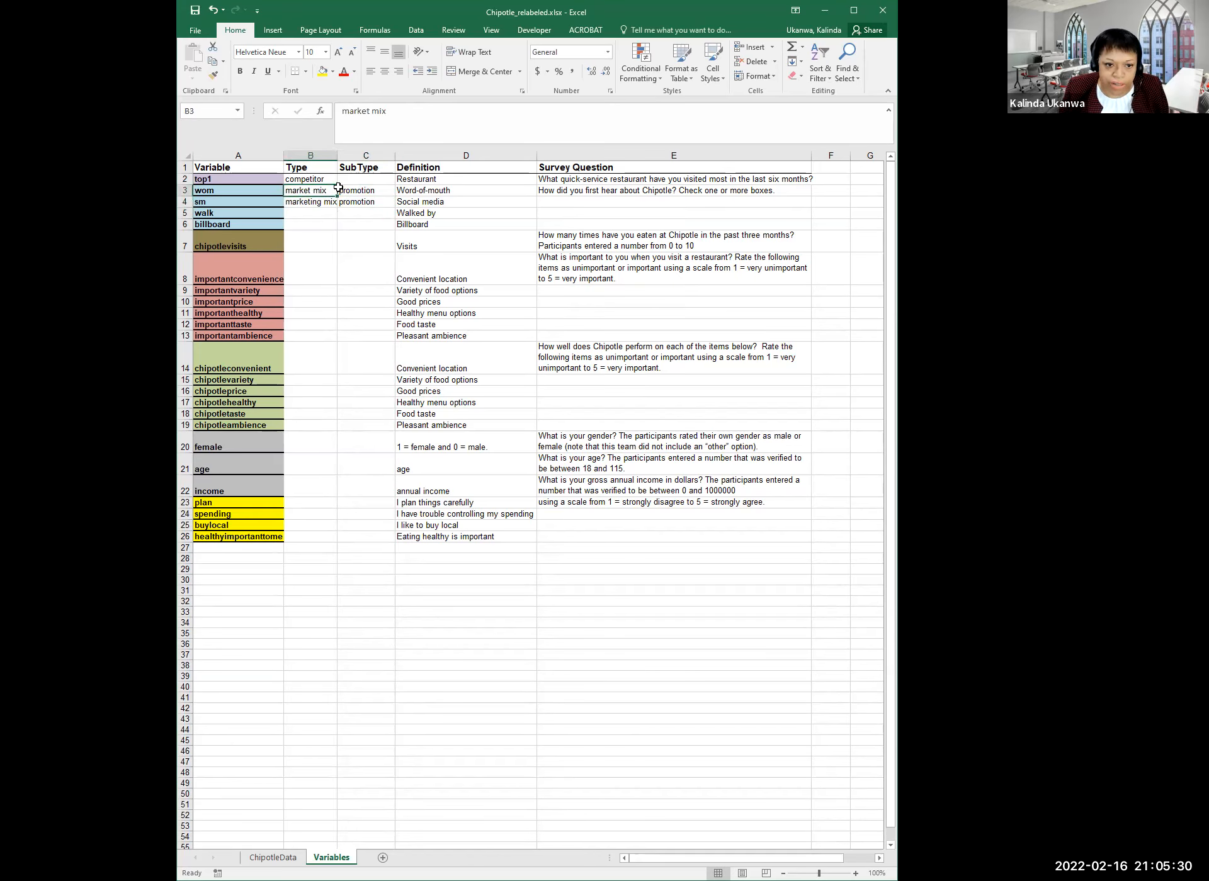
pyautogui.click(369, 111)
pyautogui.write('ing')
pyautogui.press('Return')
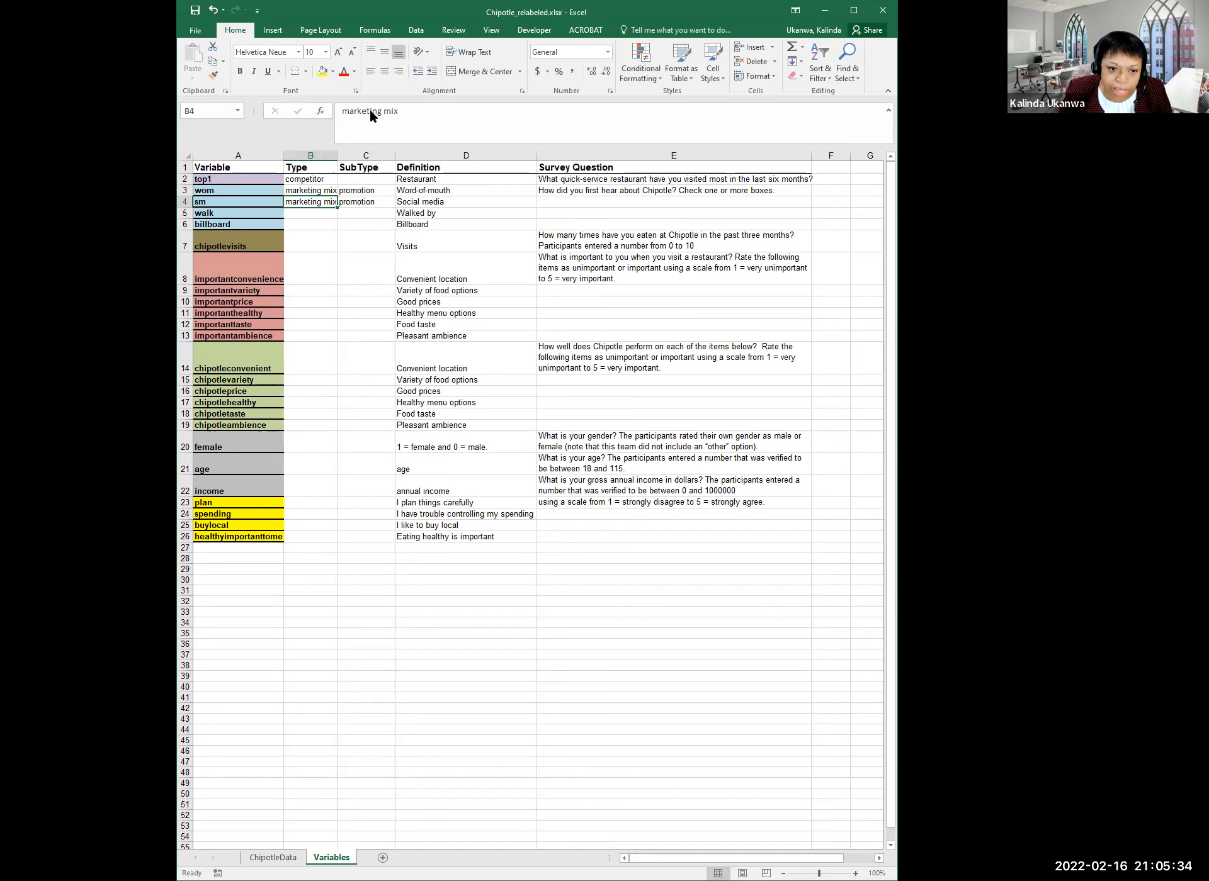
pyautogui.moveTo(336, 154); pyautogui.dragTo(344, 155)
# Copy the Type entry marketing mix from sm to the walk and billboard variables
pyautogui.click(323, 213)
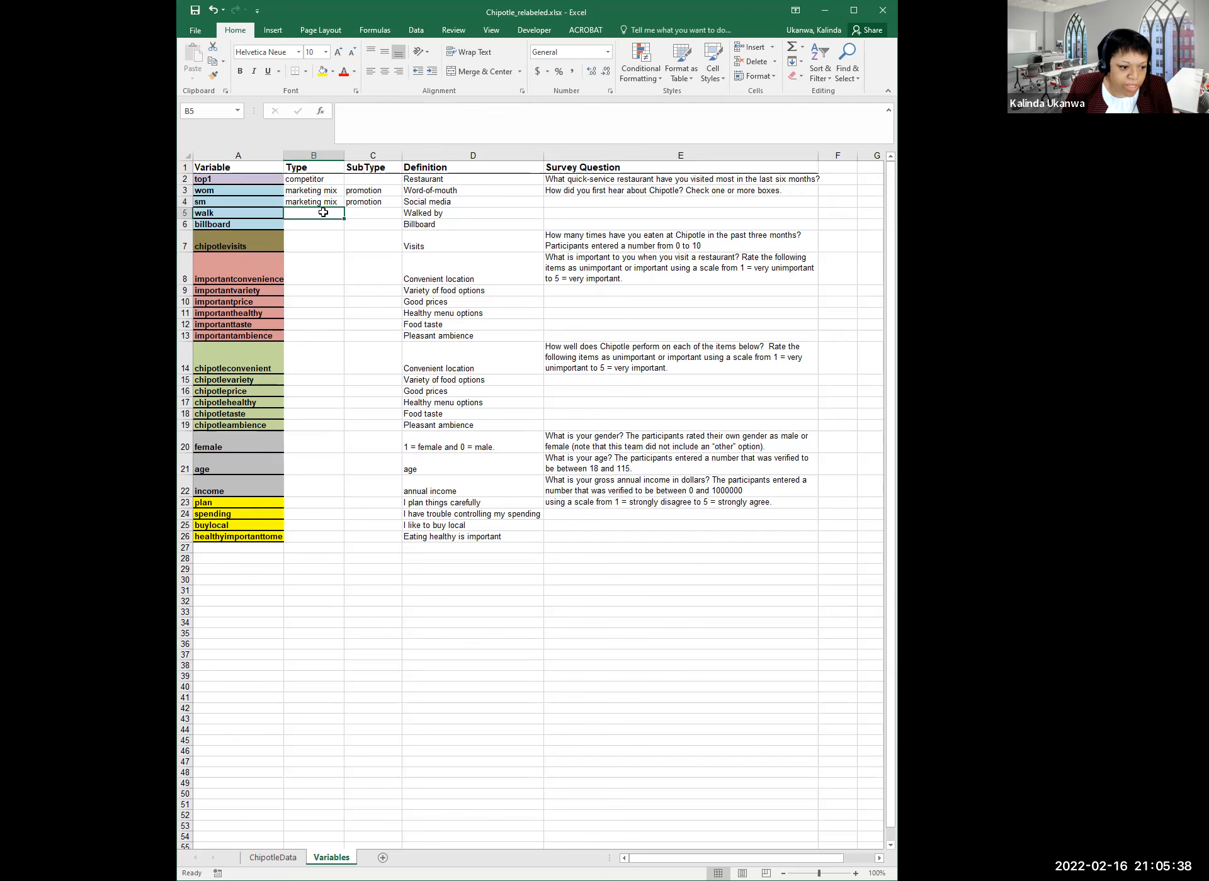
pyautogui.click(319, 202)
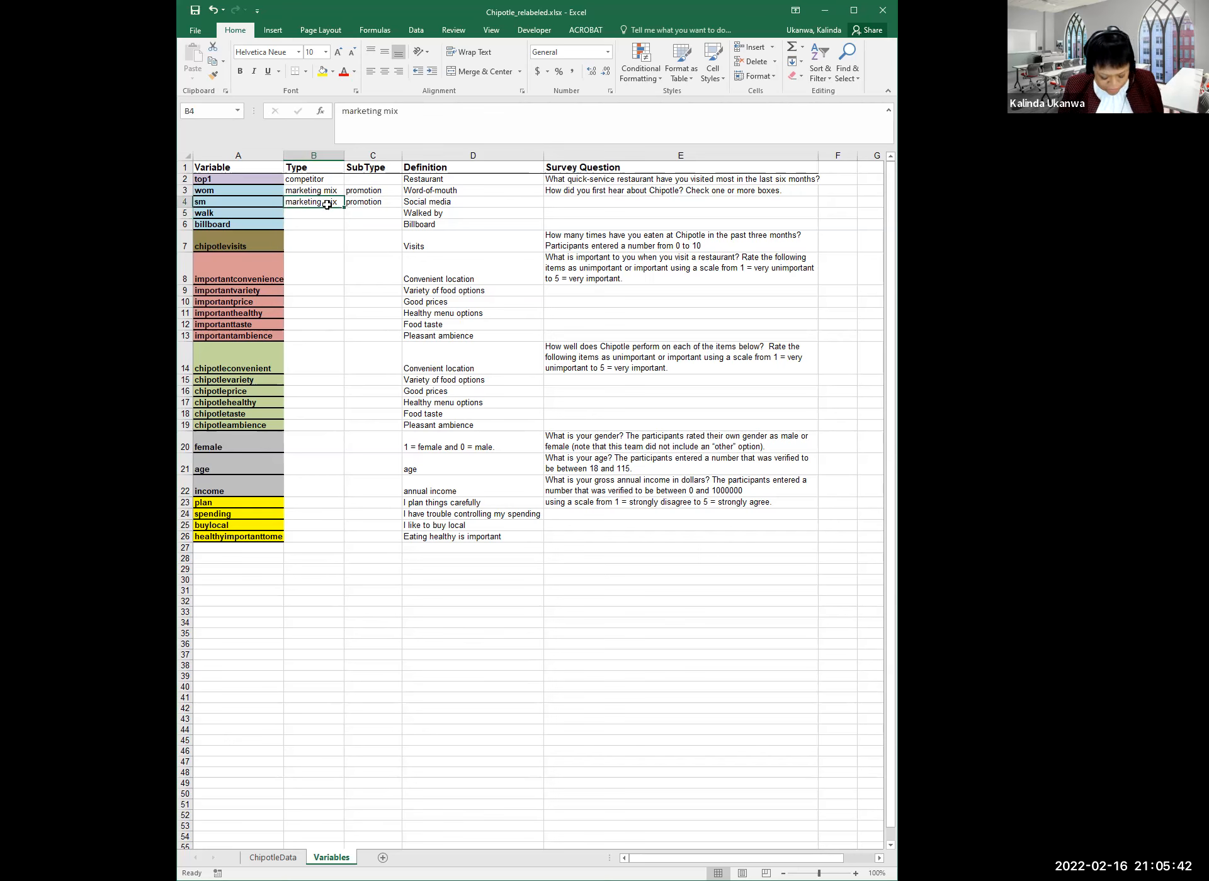
pyautogui.hotkey('ctrl', 'c')
pyautogui.press('Down')
pyautogui.hotkey('shift', 'Down')
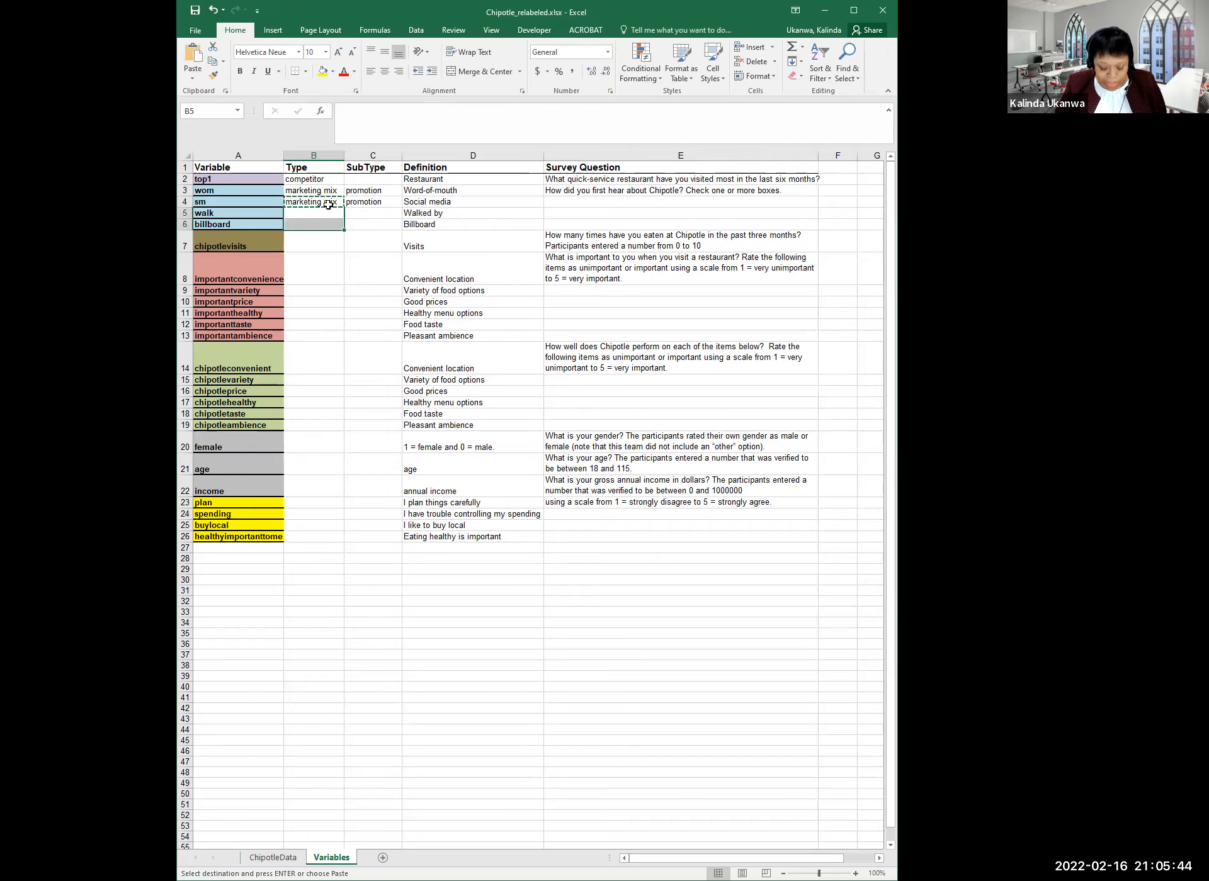
pyautogui.hotkey('ctrl', 'v')
pyautogui.press('Up')
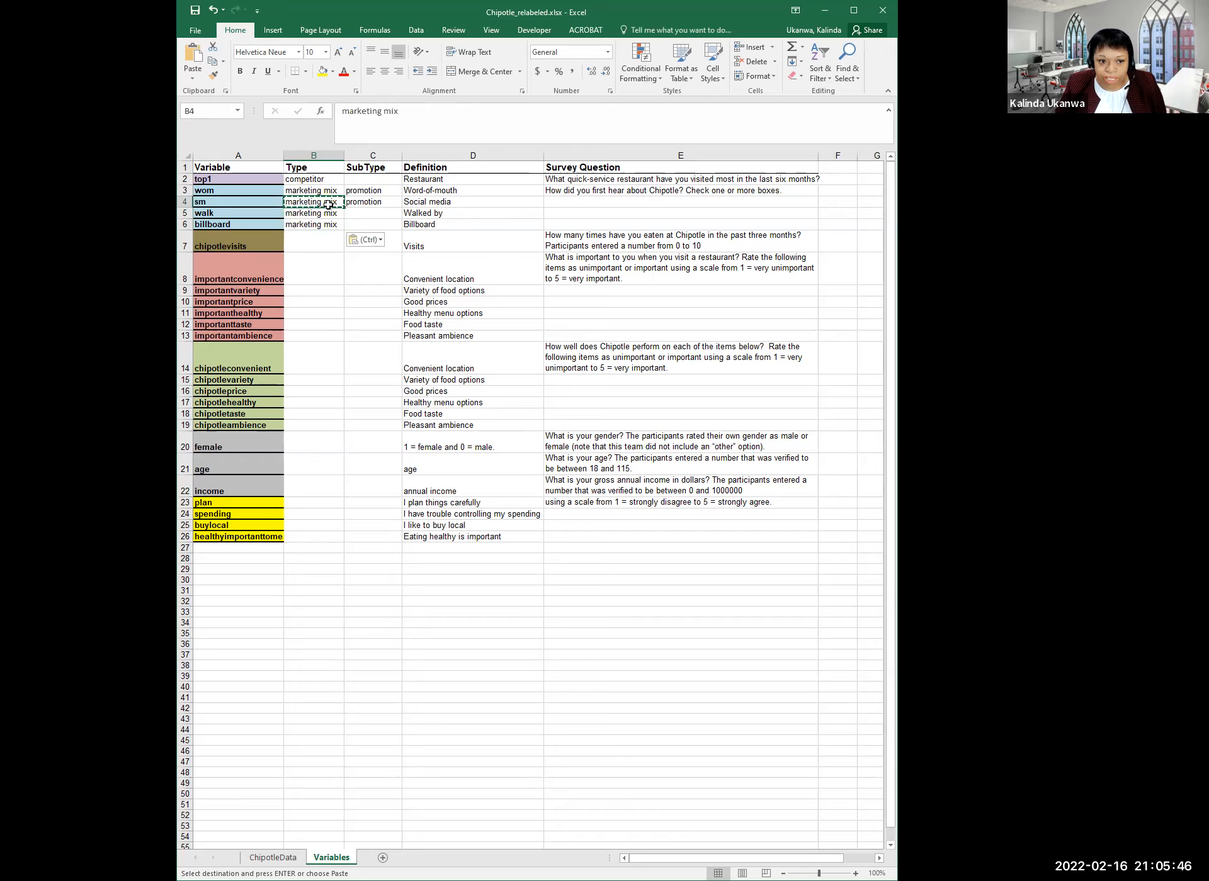
# Enter promotion as the SubType for the walk and billboard variables
pyautogui.press('Down')
pyautogui.press('Right')
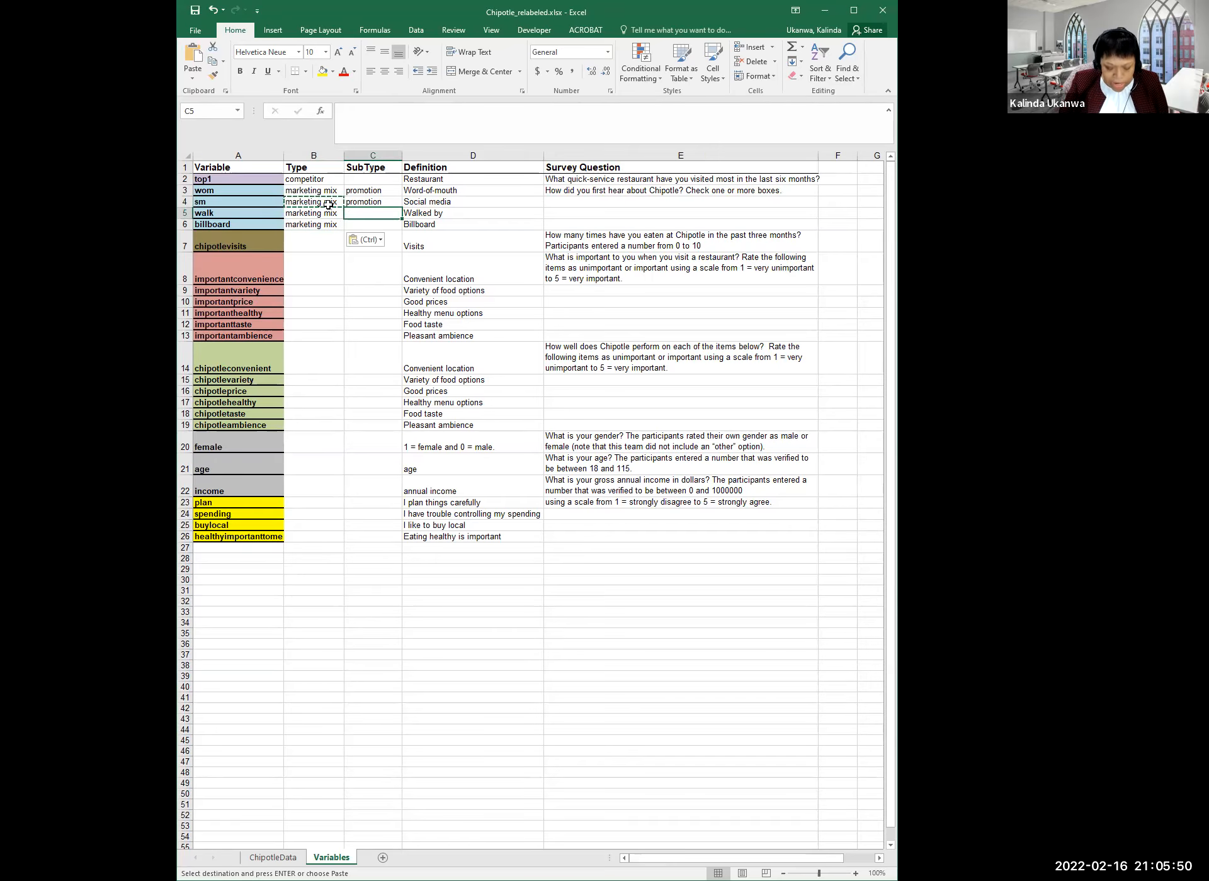
pyautogui.press('F2')
pyautogui.write('promotion')
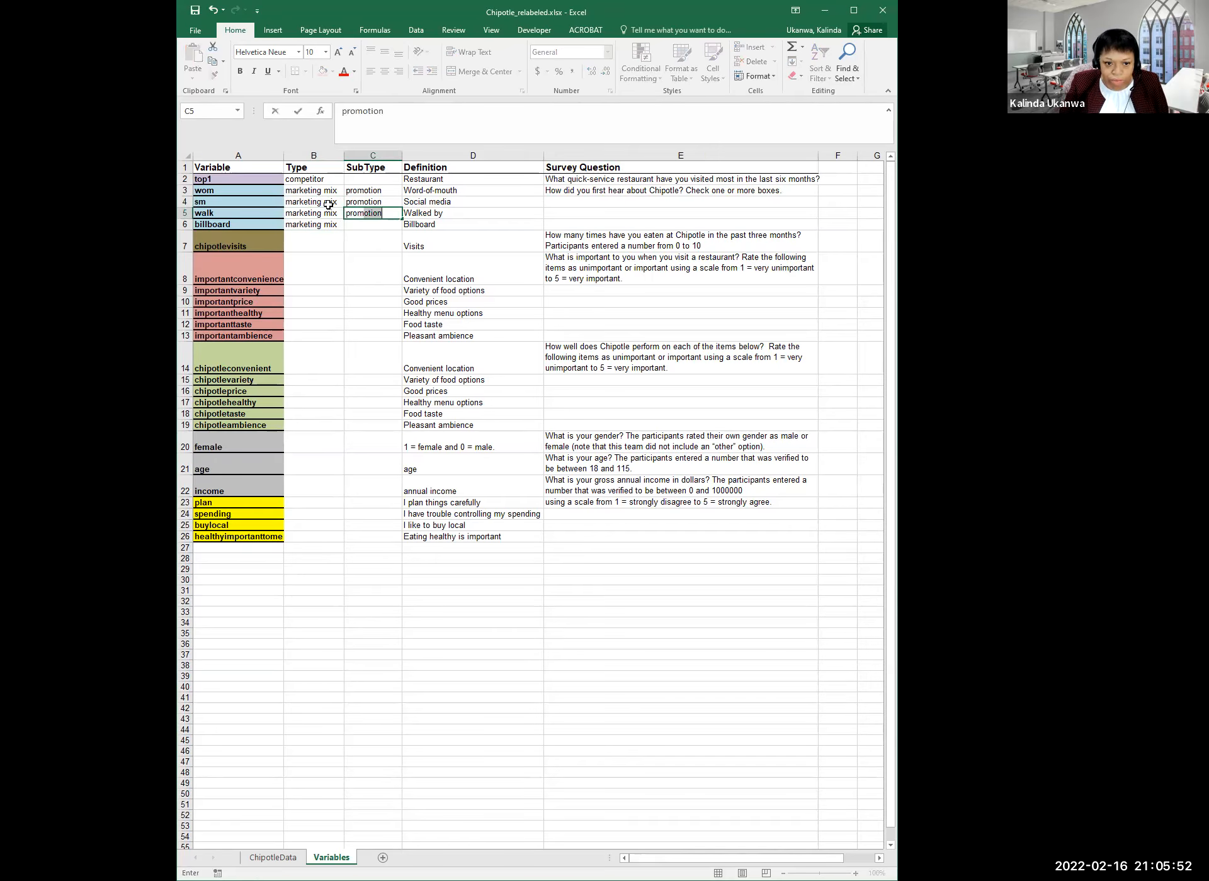
pyautogui.press('Return')
pyautogui.write('promotion')
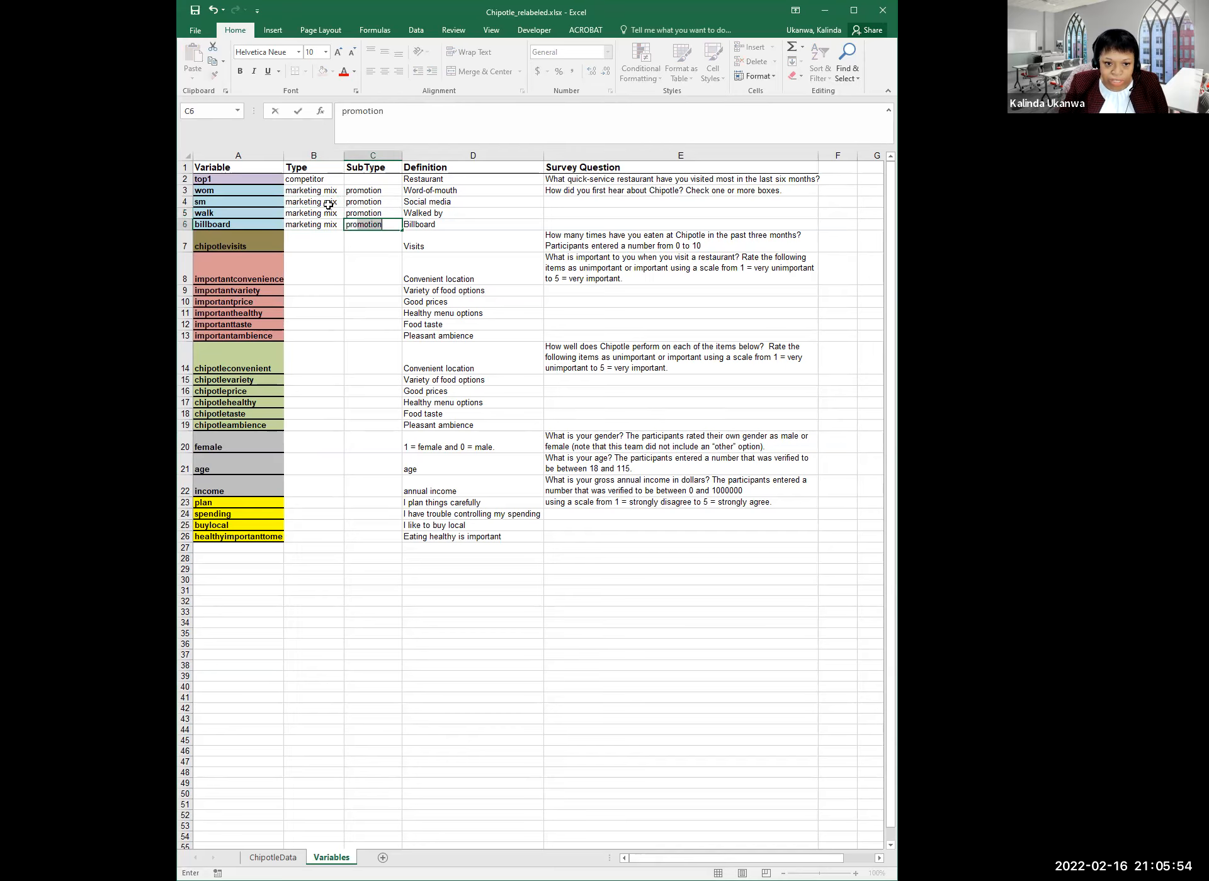
pyautogui.press('Return')
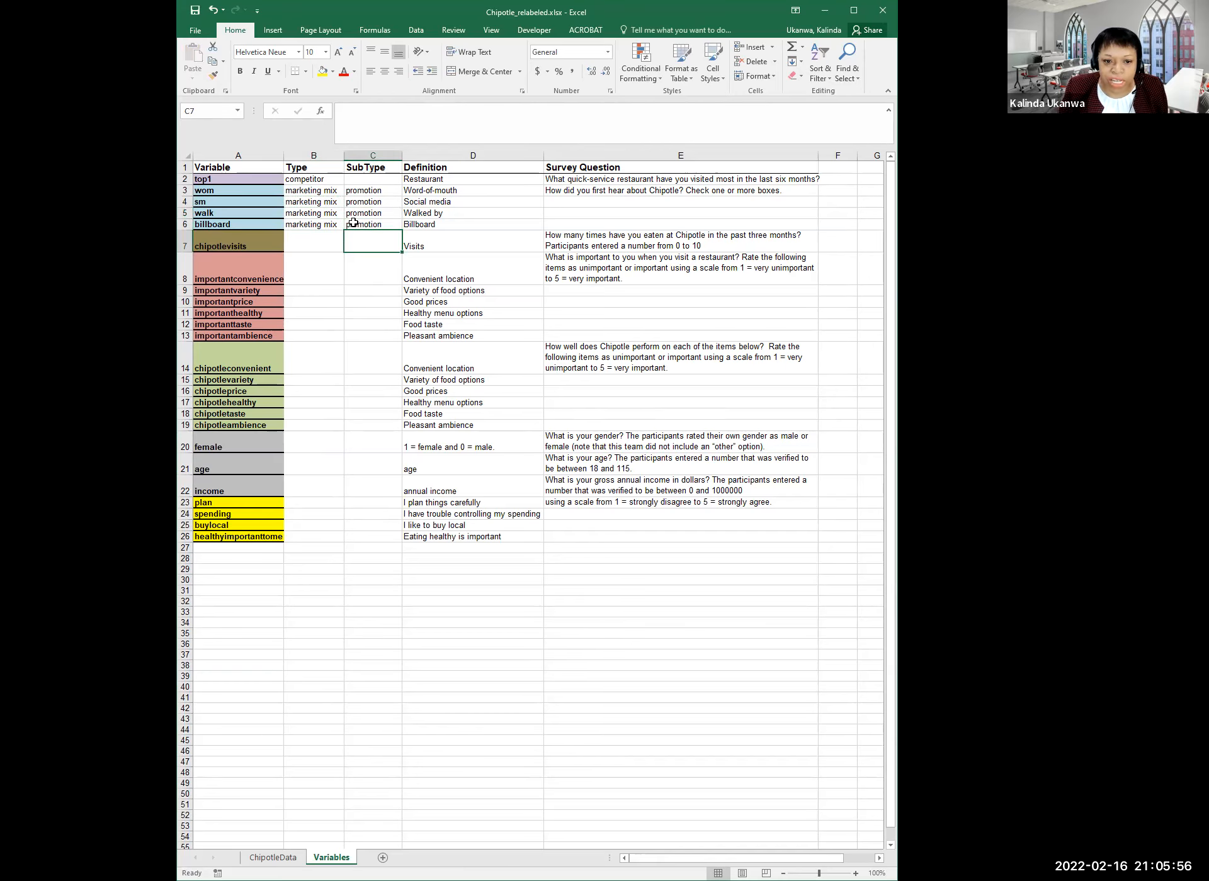
# Review the Type, SubType and Definition entries of the walk and billboard variables
pyautogui.click(244, 213)
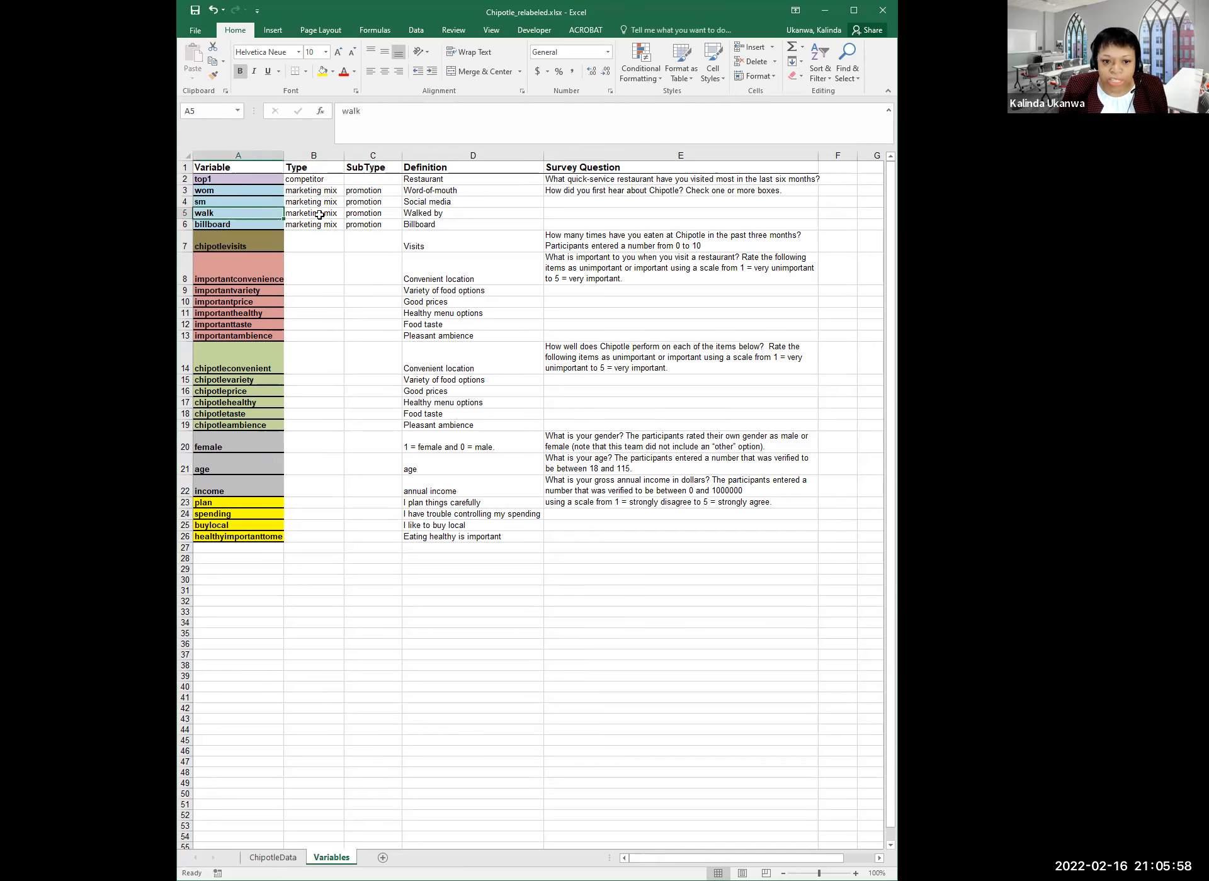
pyautogui.click(413, 214)
pyautogui.click(377, 214)
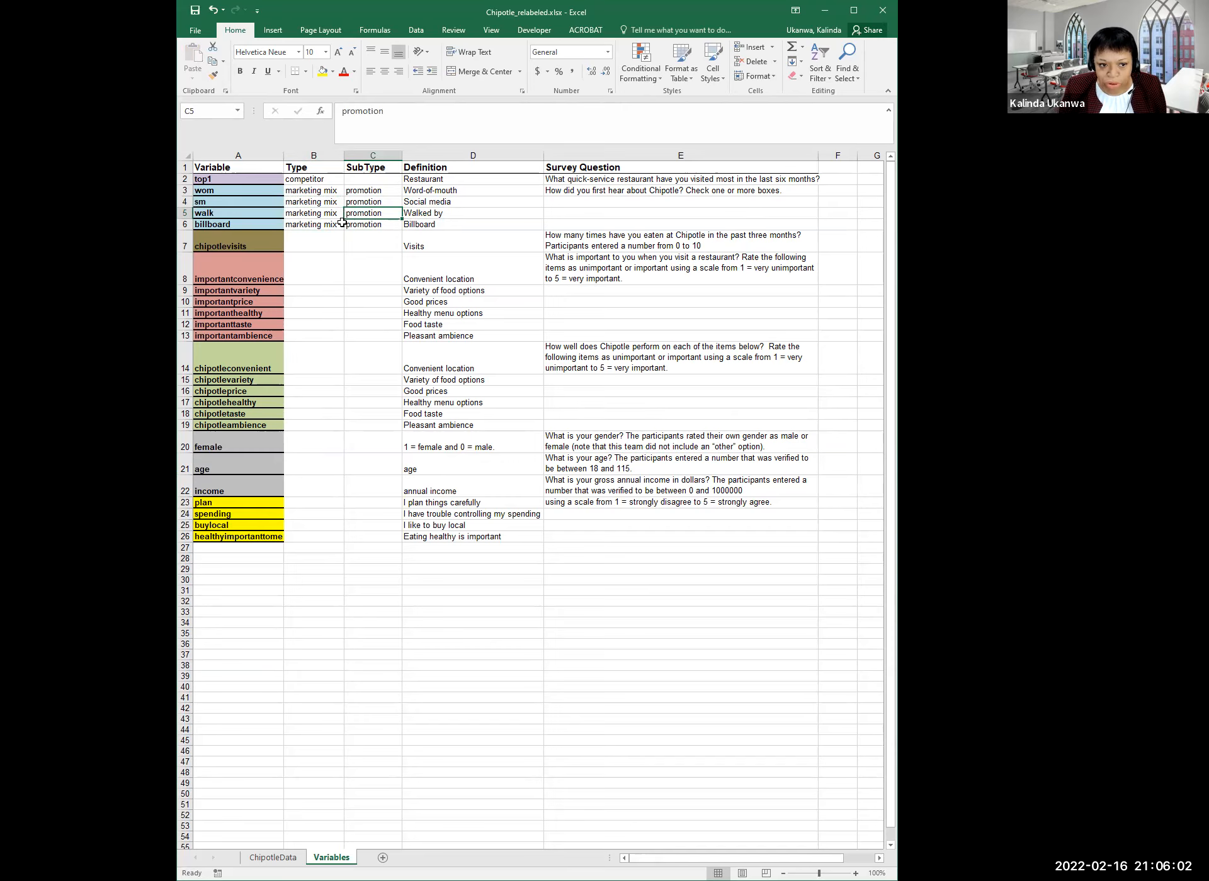
pyautogui.click(298, 221)
pyautogui.click(427, 224)
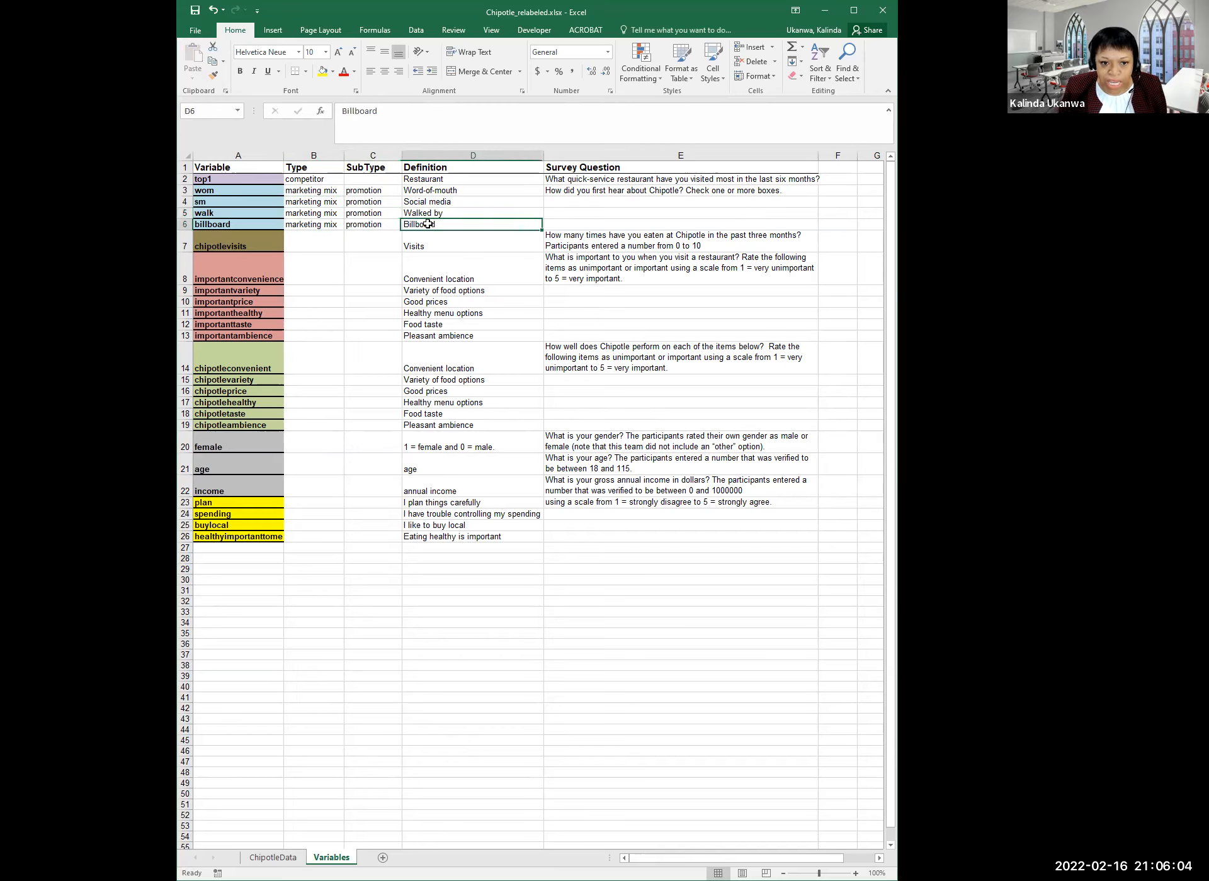
pyautogui.click(356, 225)
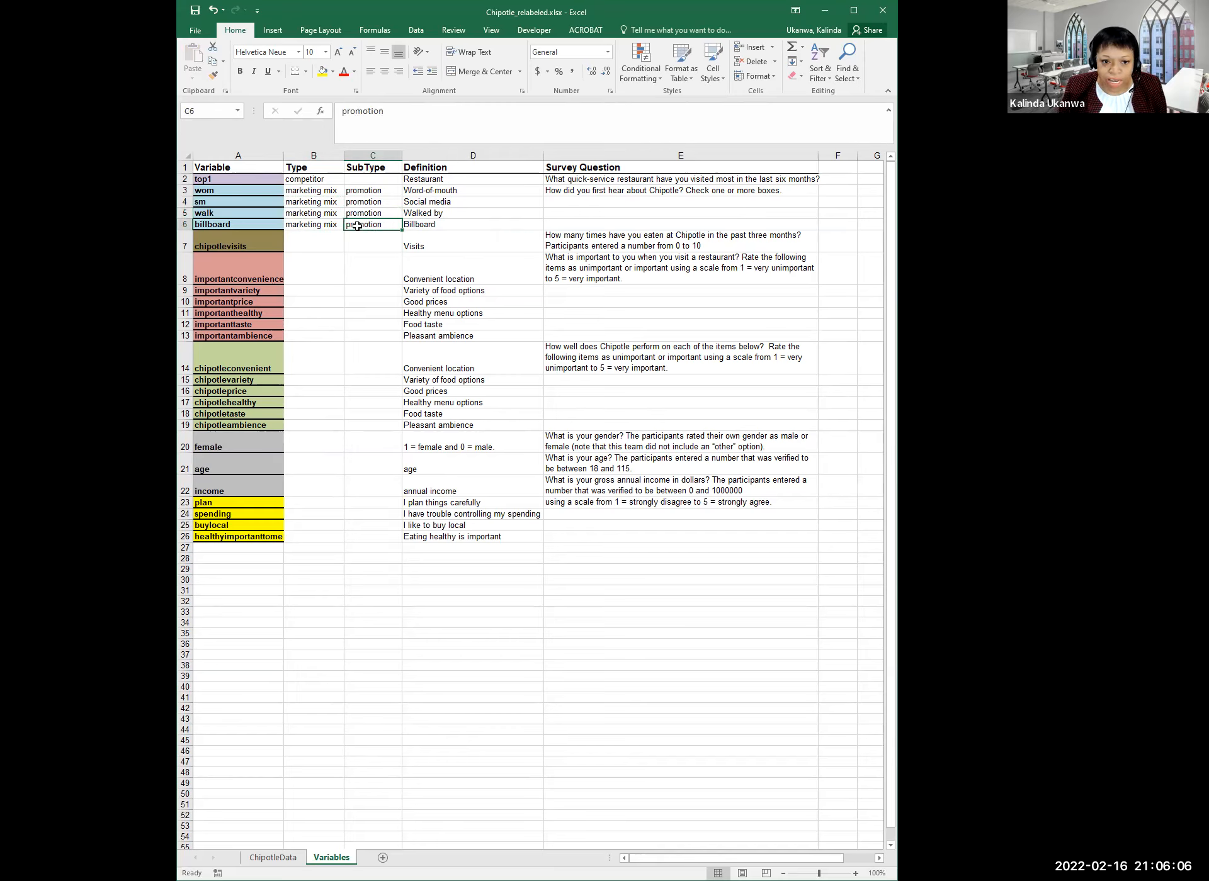
# Classify the chipotlevisits variable with outcome as its Type and visits as its SubType
pyautogui.click(303, 239)
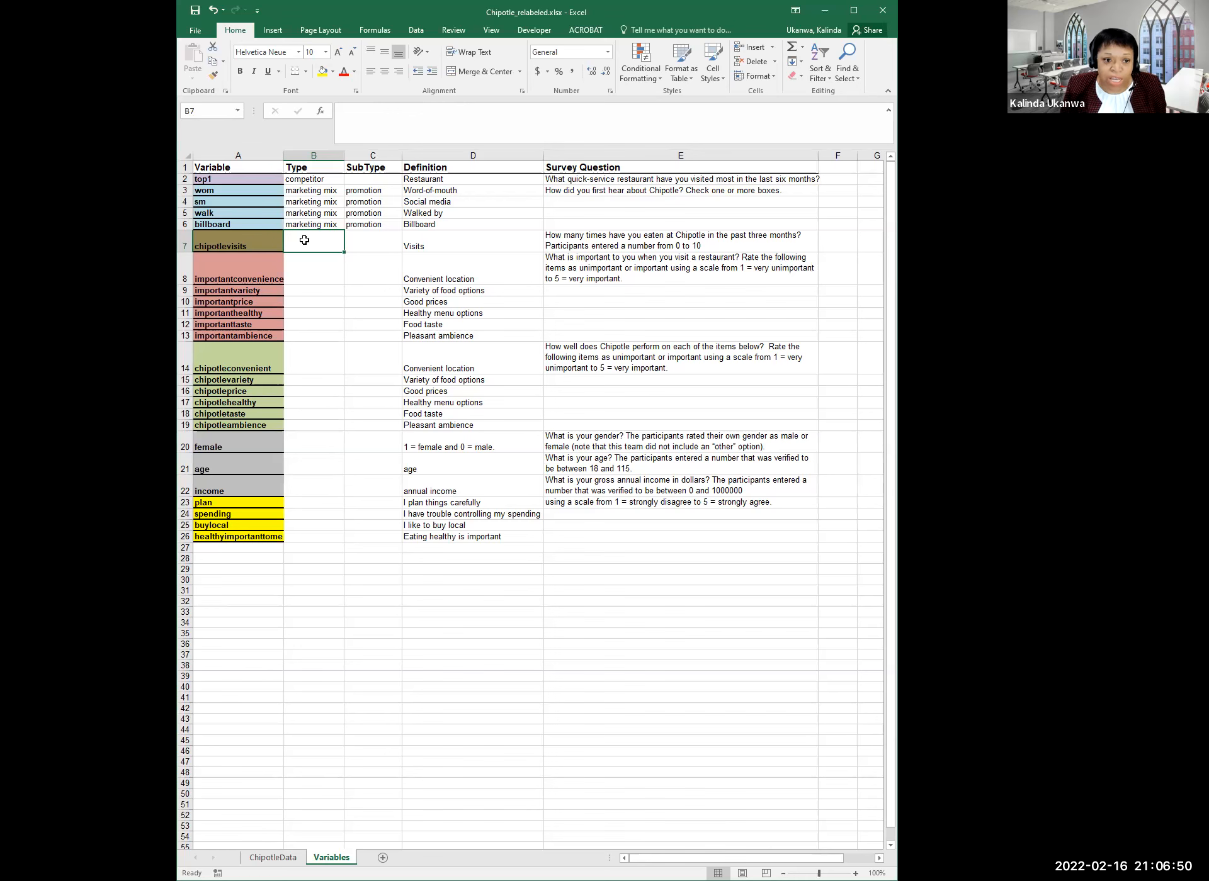
pyautogui.click(356, 246)
pyautogui.click(297, 245)
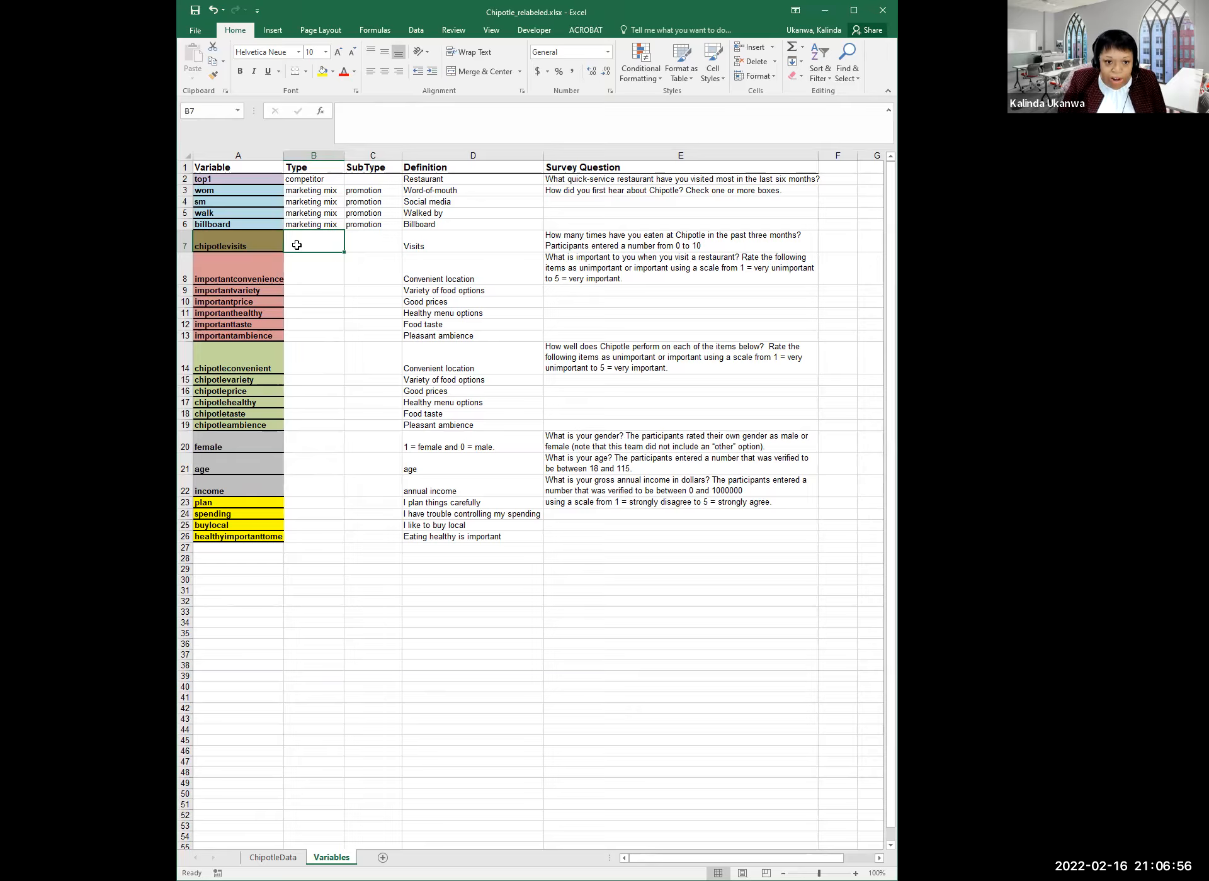
pyautogui.write('outcome')
pyautogui.press('Tab')
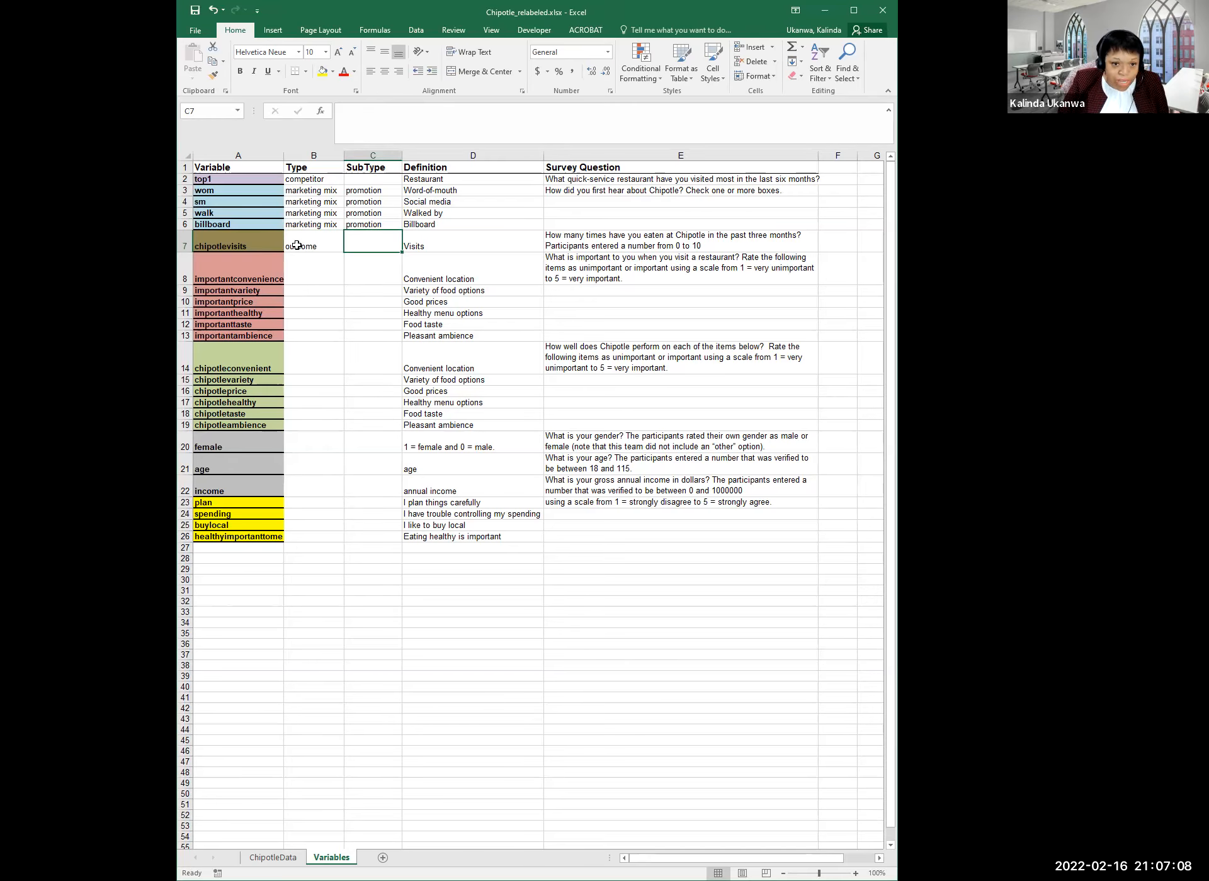
pyautogui.write('visits')
pyautogui.press('Return')
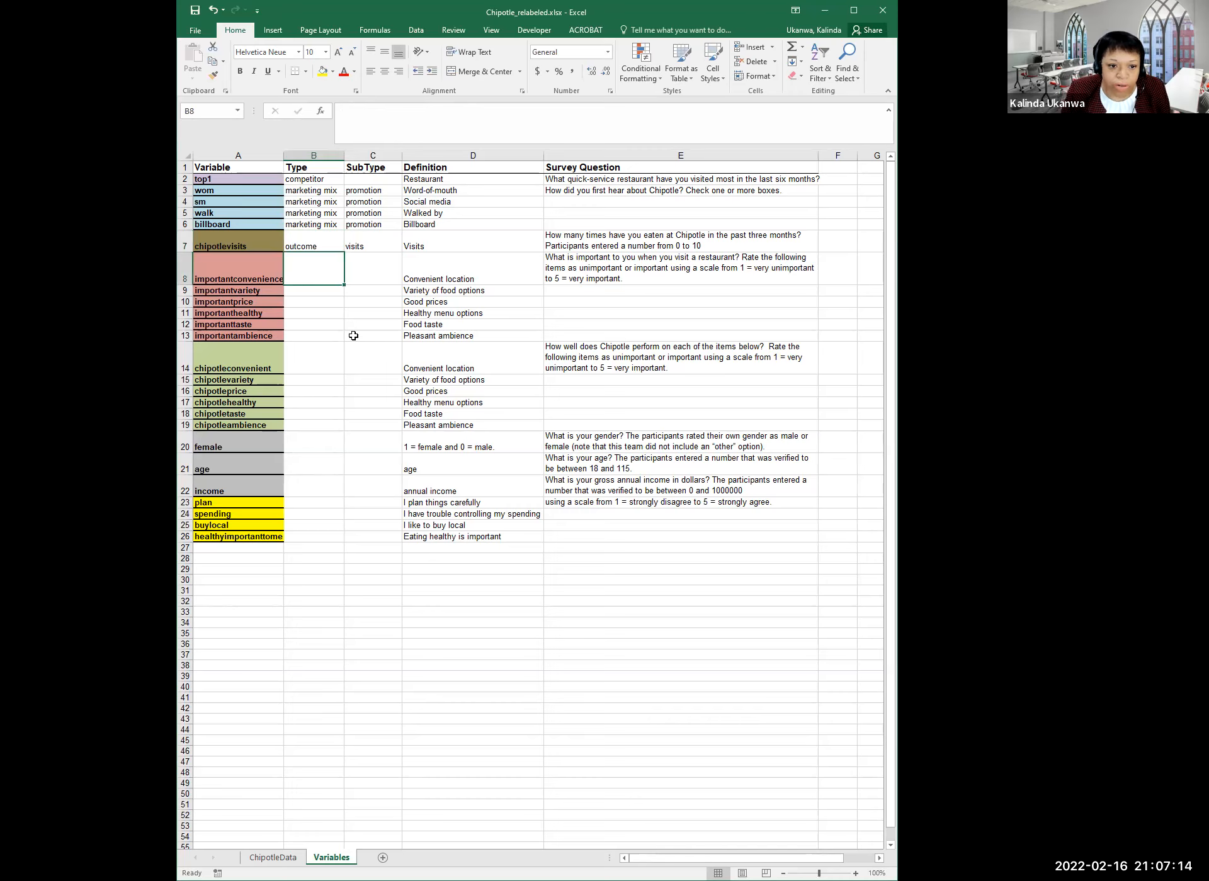
pyautogui.click(370, 242)
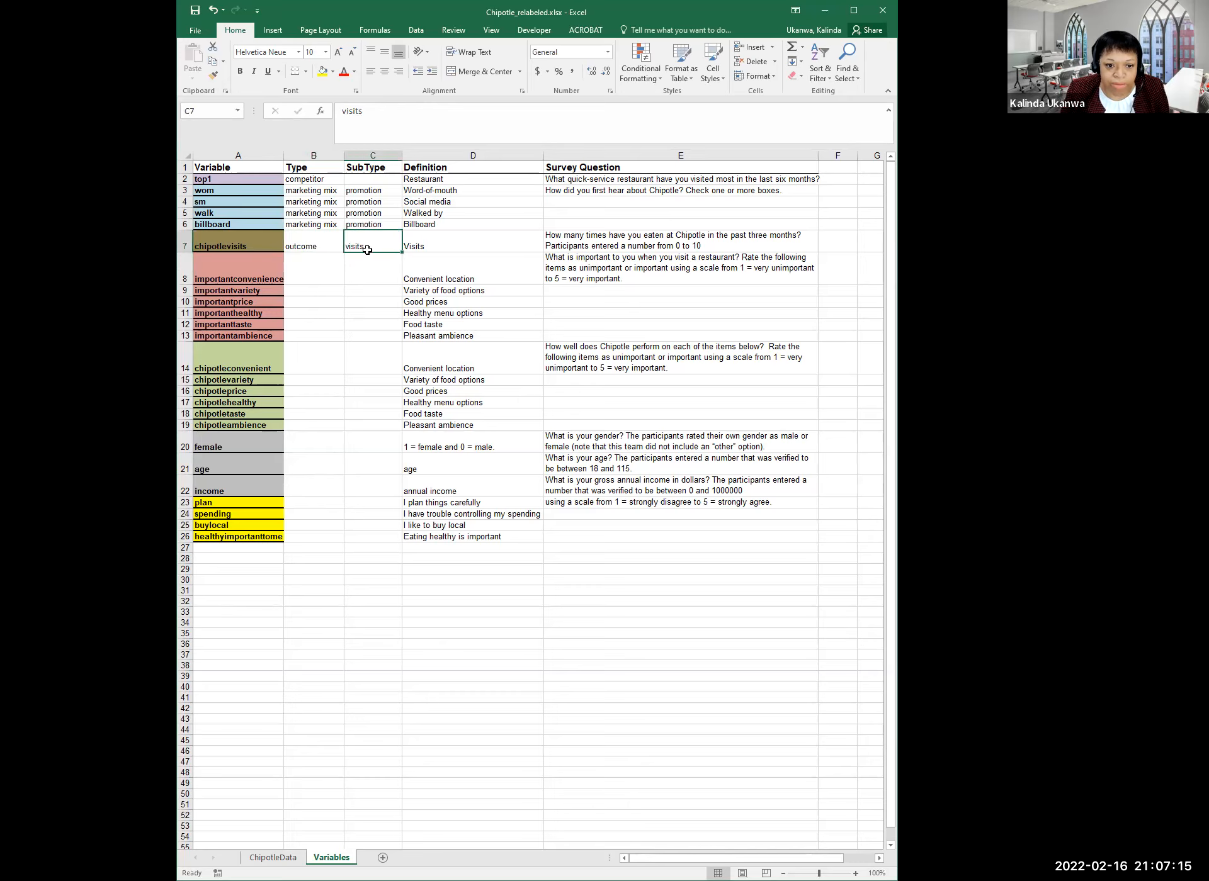
# Enter segementation as the Type and psychographic as the SubType of the importantconvenience variable
pyautogui.click(327, 278)
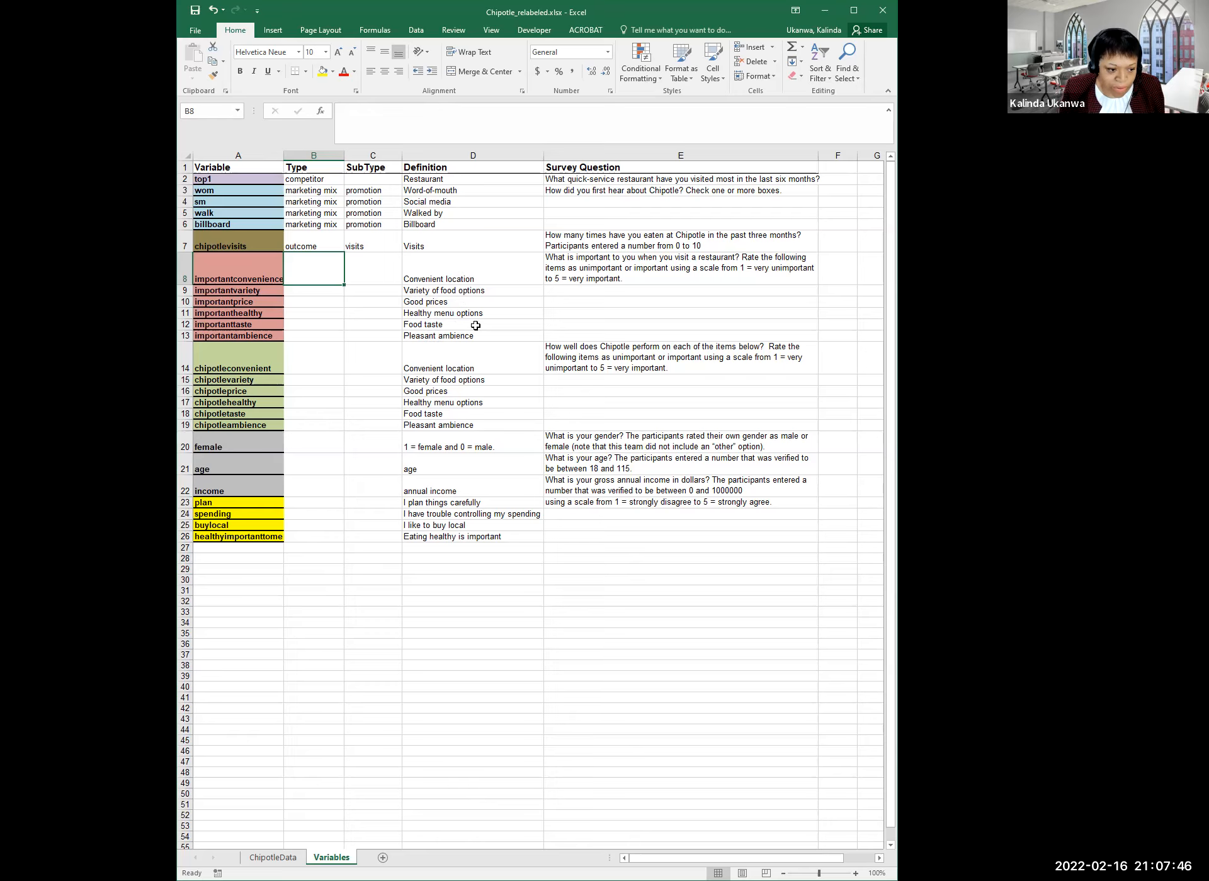
pyautogui.click(367, 279)
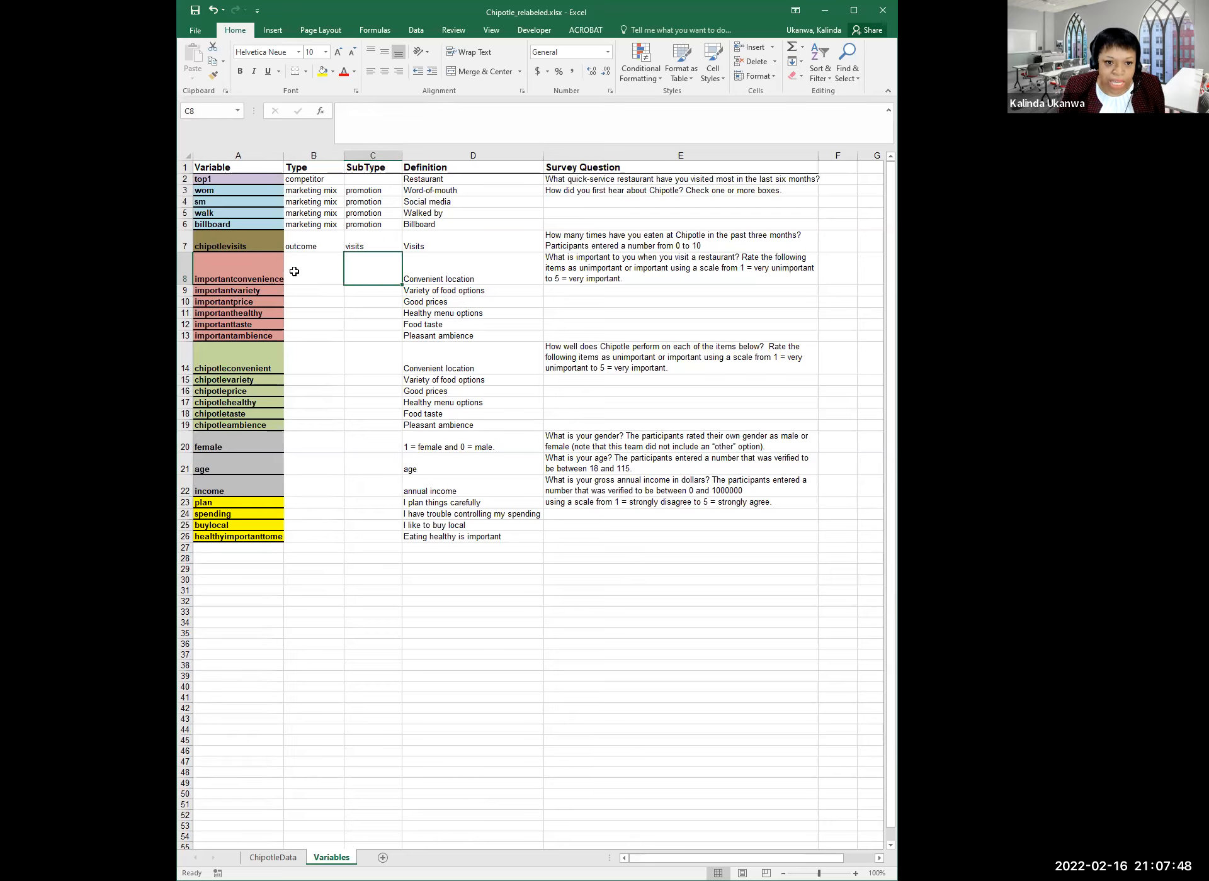
pyautogui.click(327, 271)
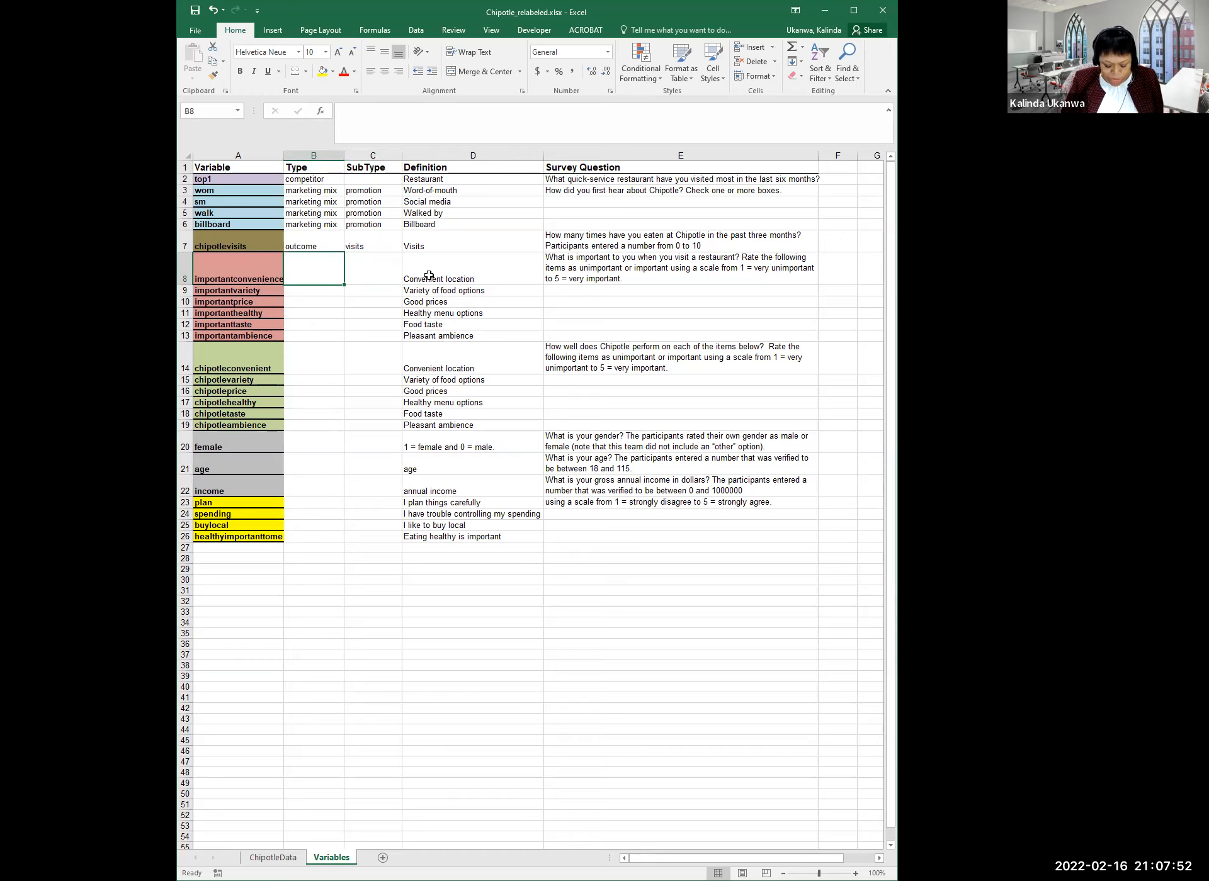
pyautogui.write('sege')
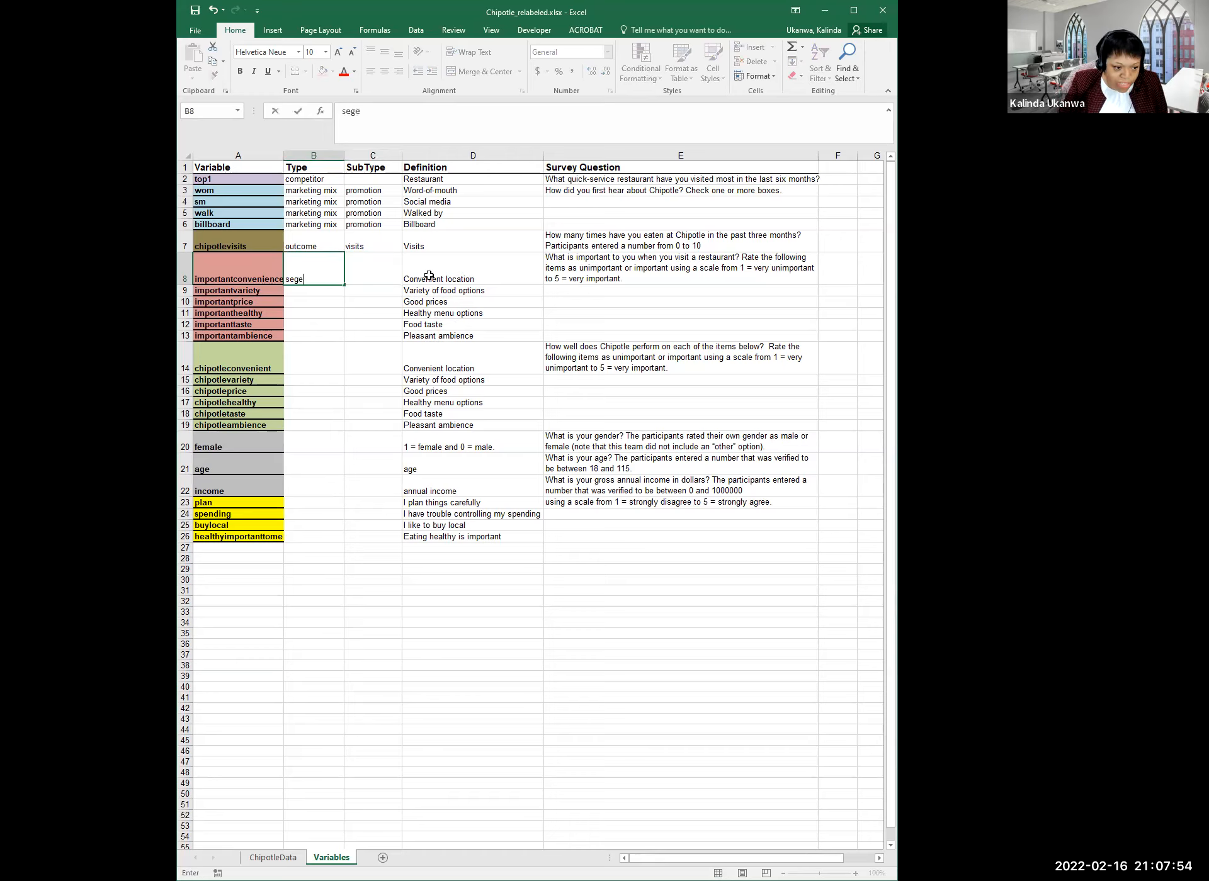
pyautogui.write('mentation')
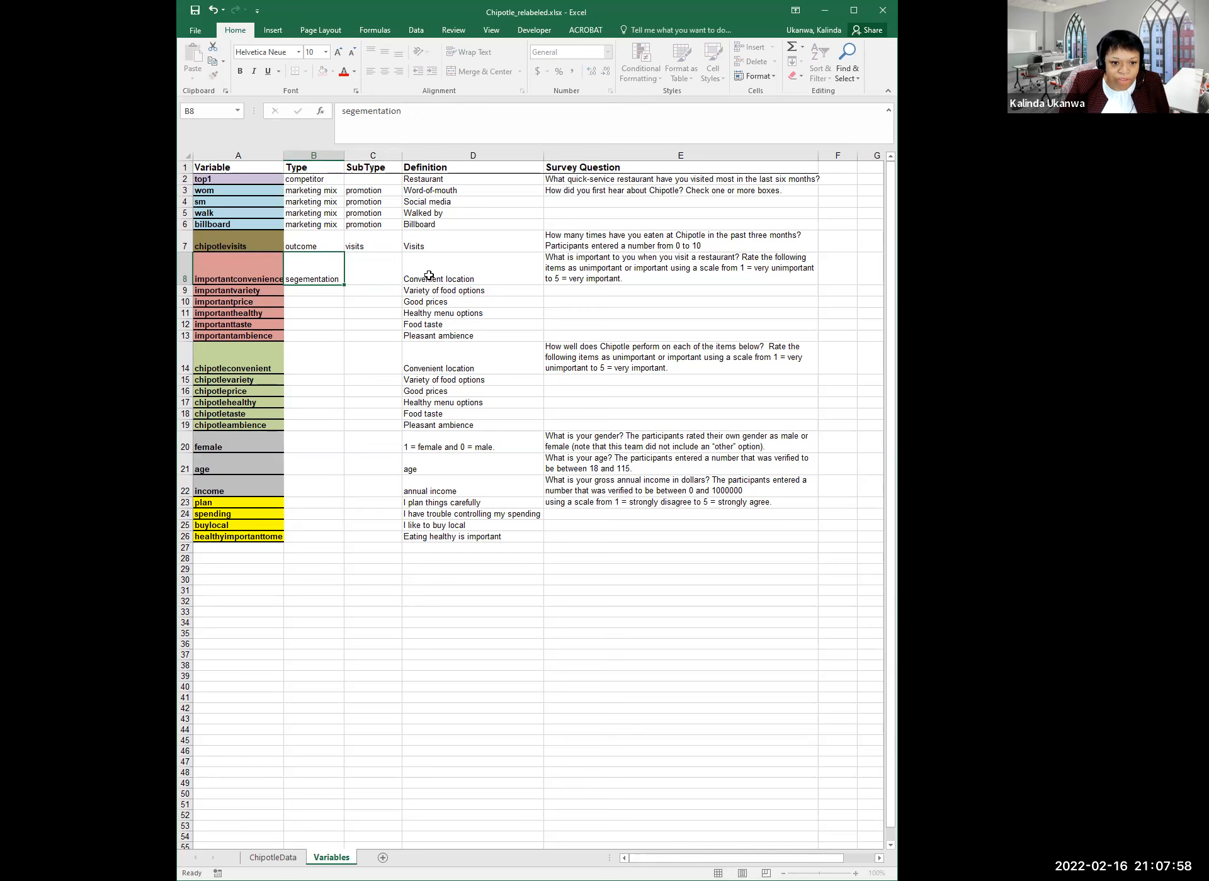
pyautogui.press('Tab')
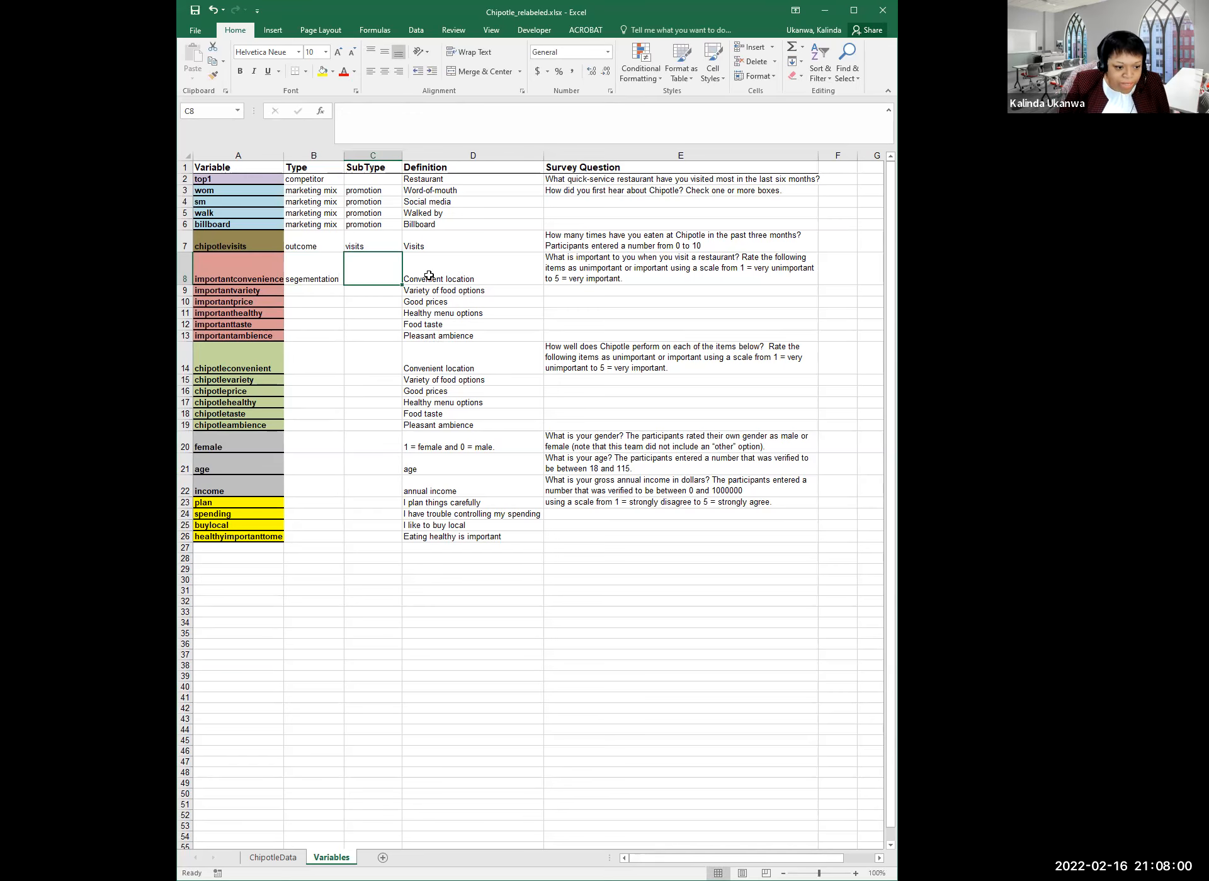
pyautogui.write('psychographic')
pyautogui.press('Return')
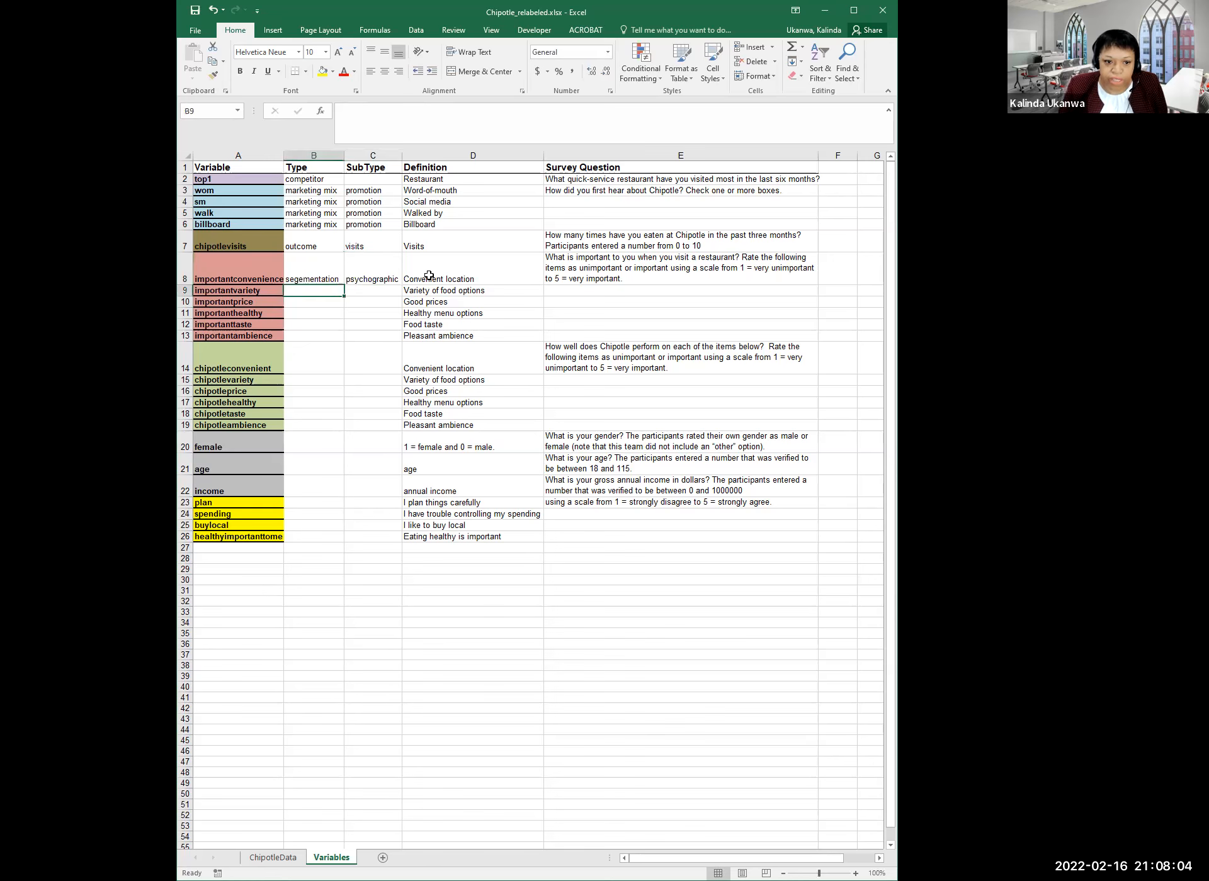
# Copy the Type and SubType of importantconvenience to the variables from importantvariety through importantambience
pyautogui.moveTo(306, 276); pyautogui.dragTo(304, 336)
pyautogui.hotkey('ctrl', 'c')
pyautogui.hotkey('ctrl', 'v')
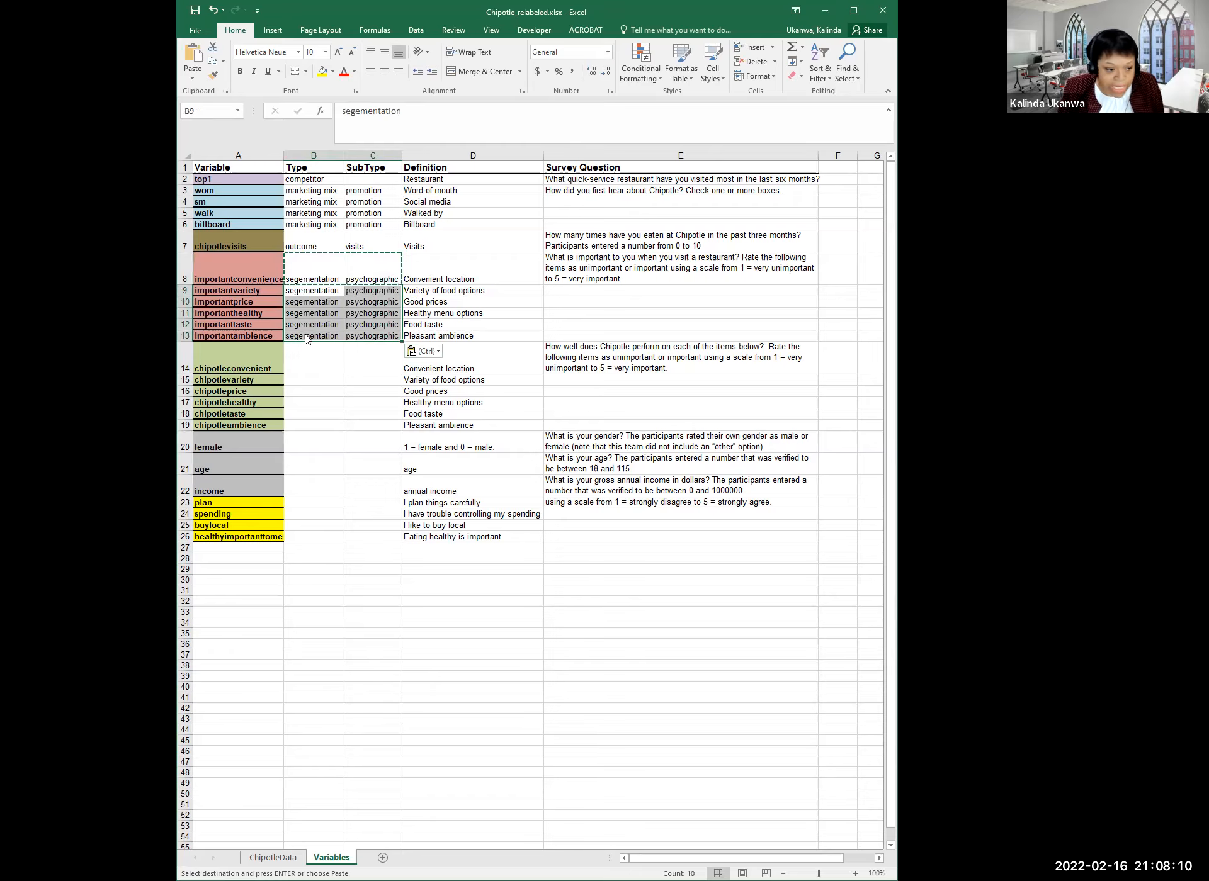
pyautogui.press('ctrl')
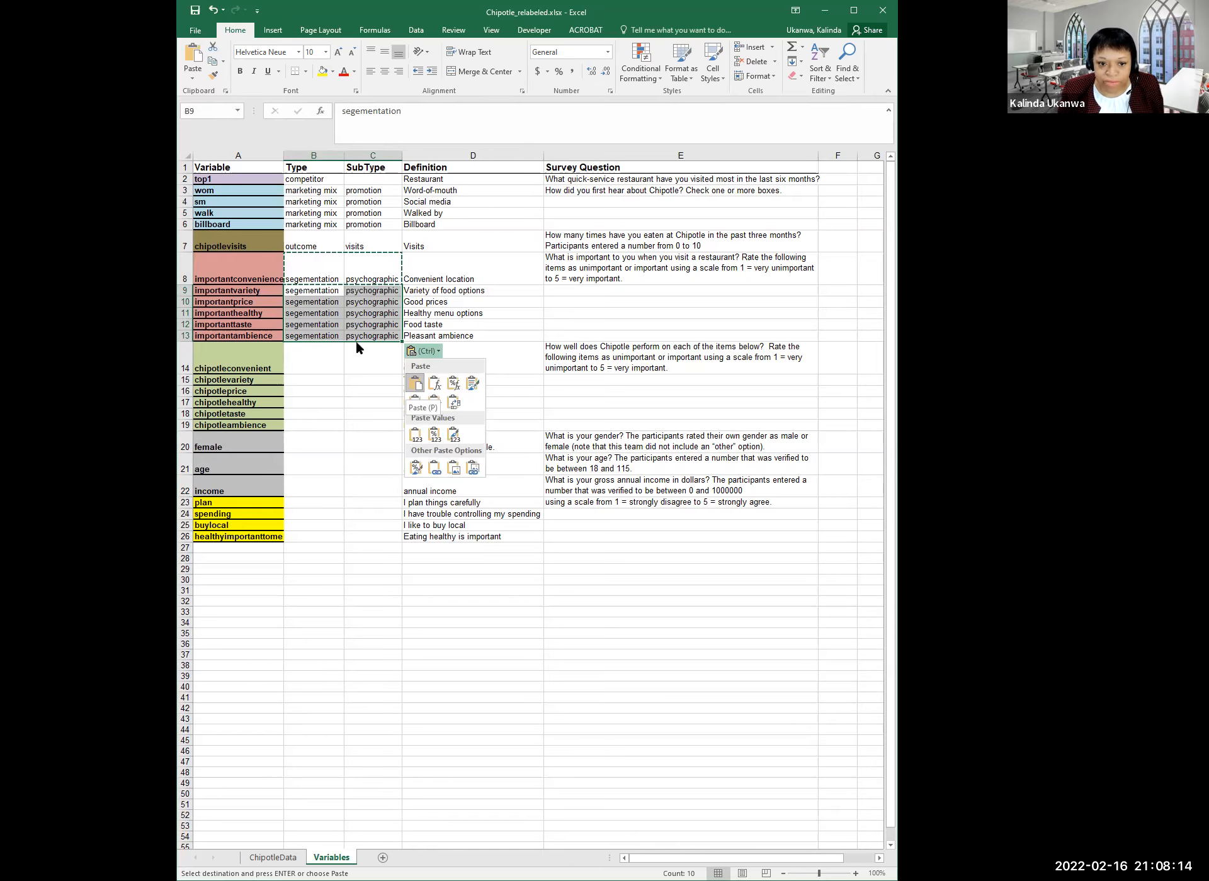
pyautogui.press('Escape')
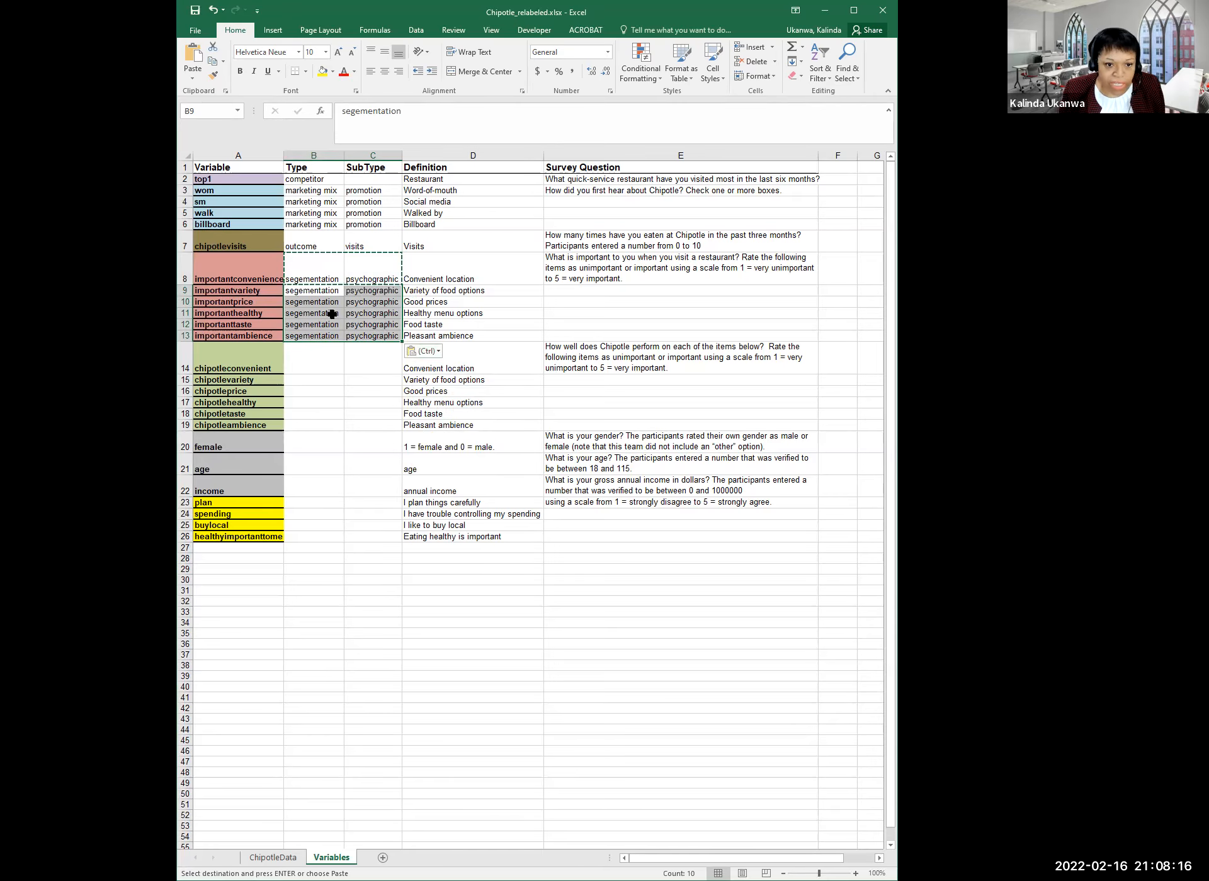
# Copy the Type entry marketing mix from billboard to the chipotleconvenient variable
pyautogui.click(320, 347)
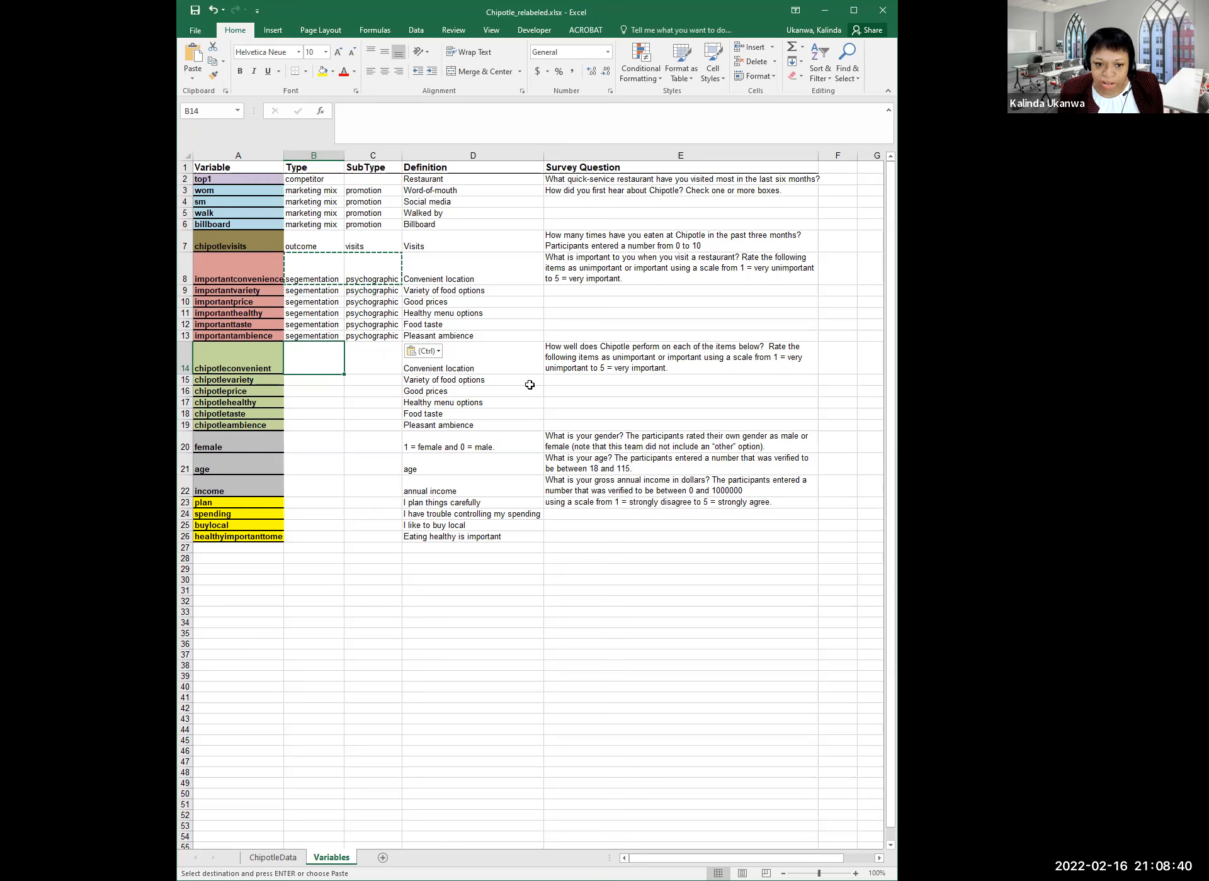
pyautogui.click(460, 380)
pyautogui.click(458, 369)
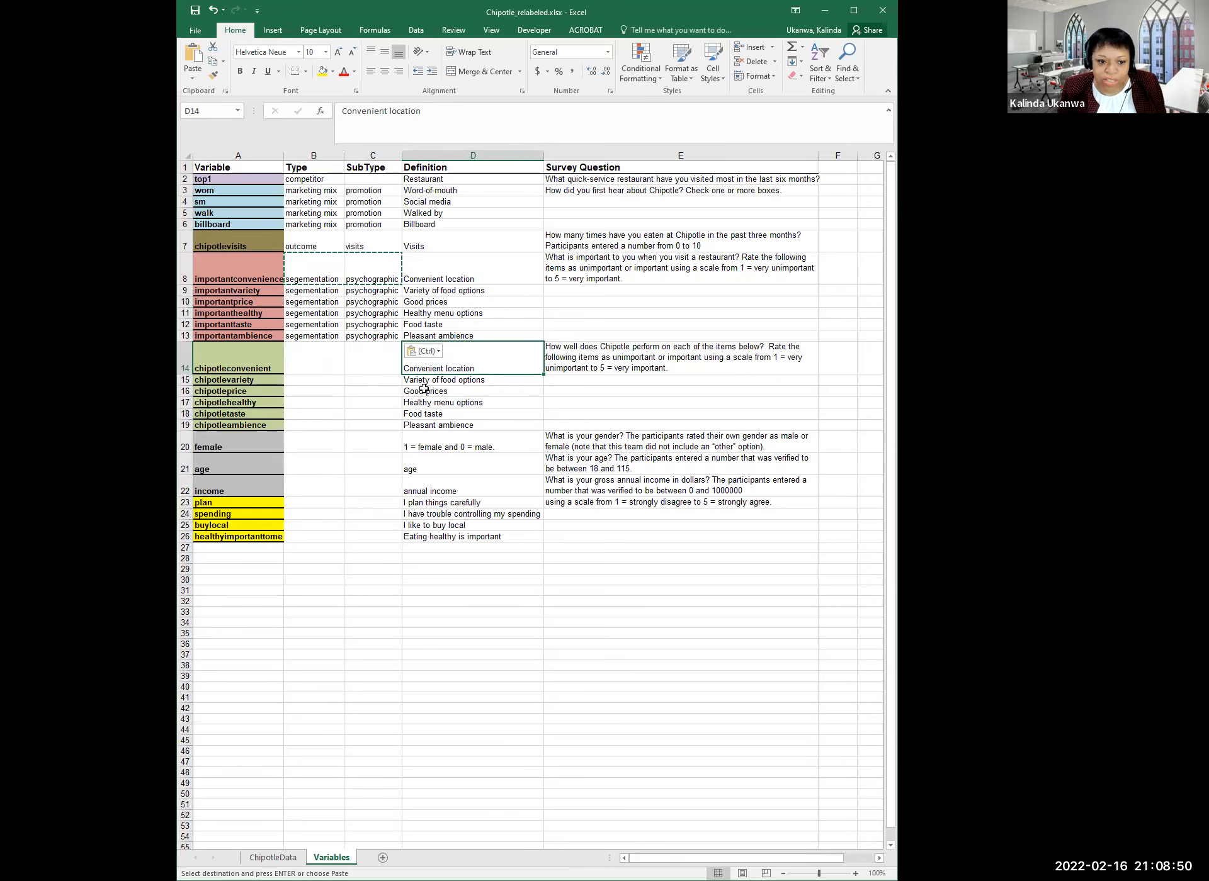
pyautogui.click(313, 355)
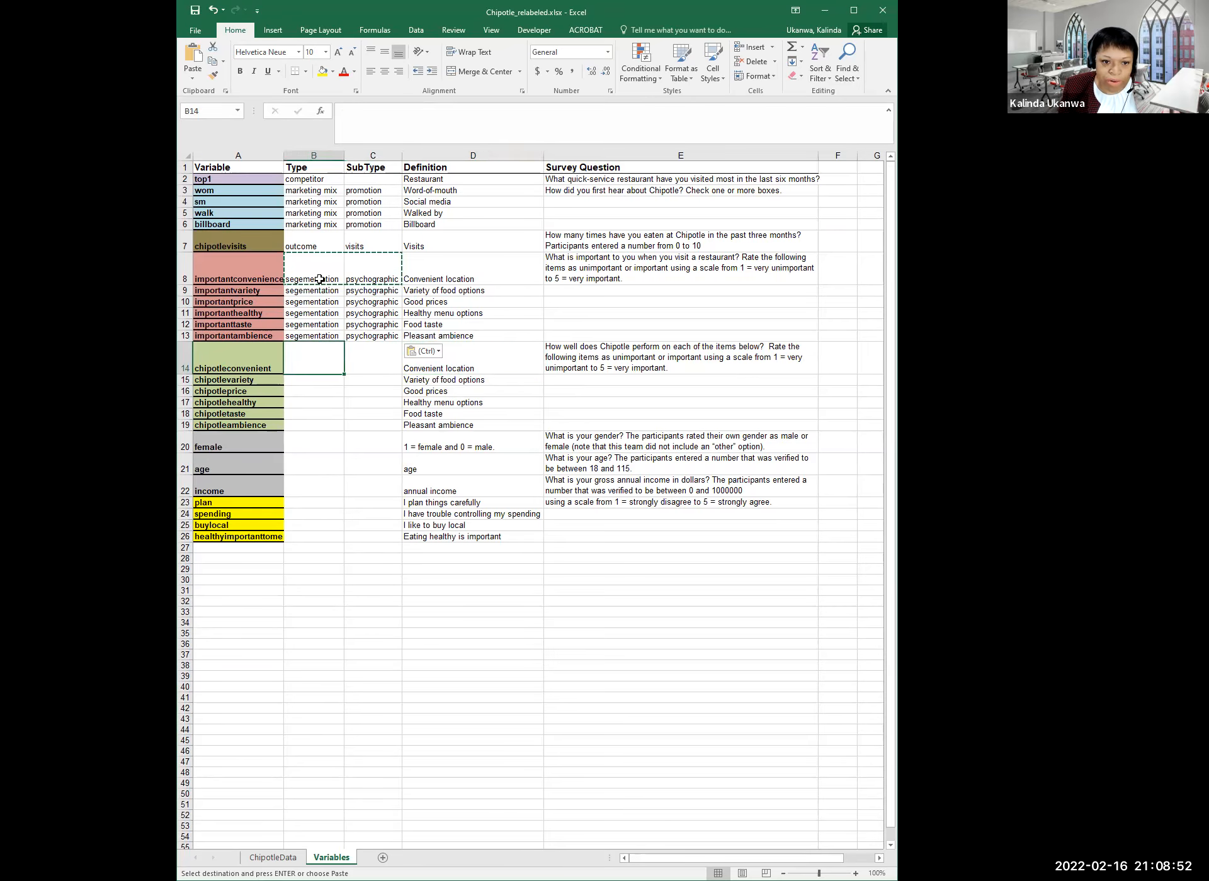
pyautogui.click(317, 227)
pyautogui.hotkey('ctrl', 'c')
pyautogui.click(323, 361)
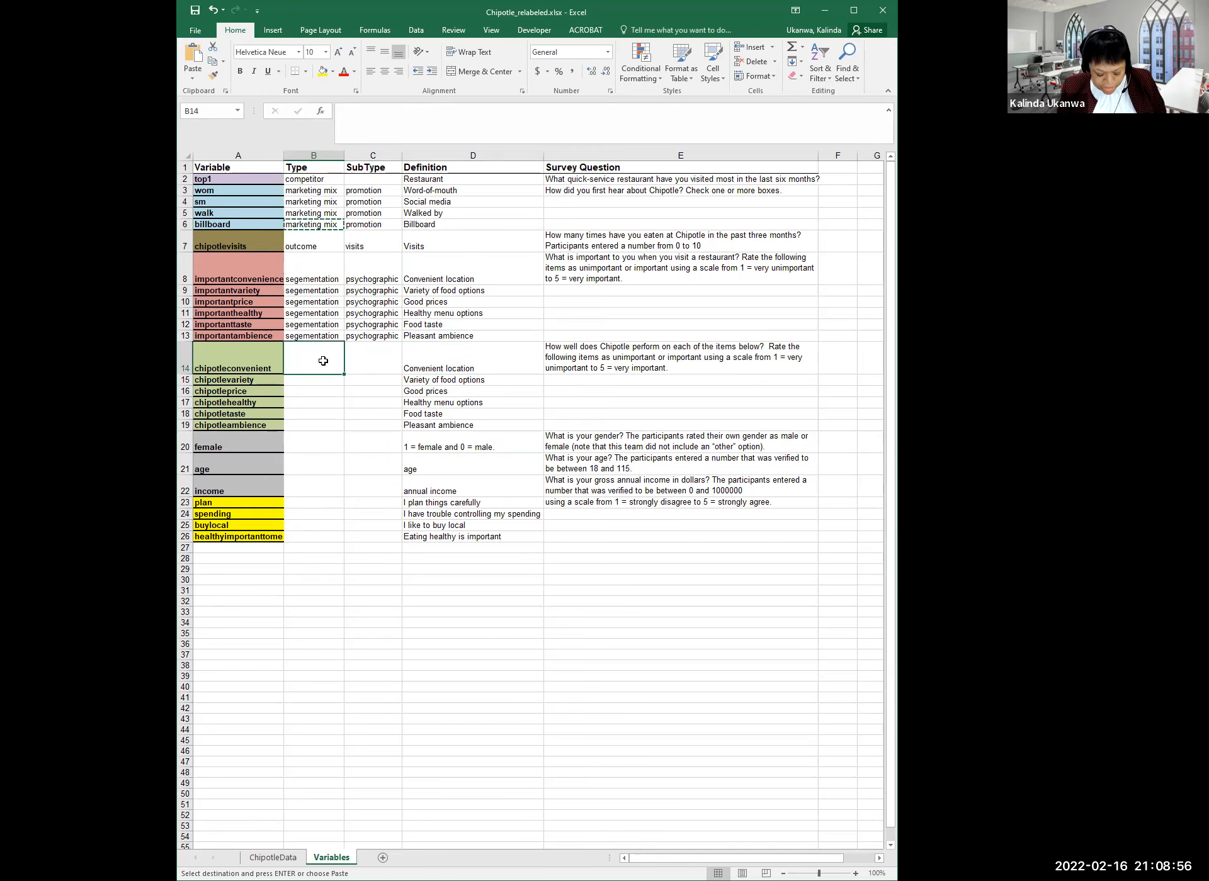
pyautogui.hotkey('ctrl', 'v')
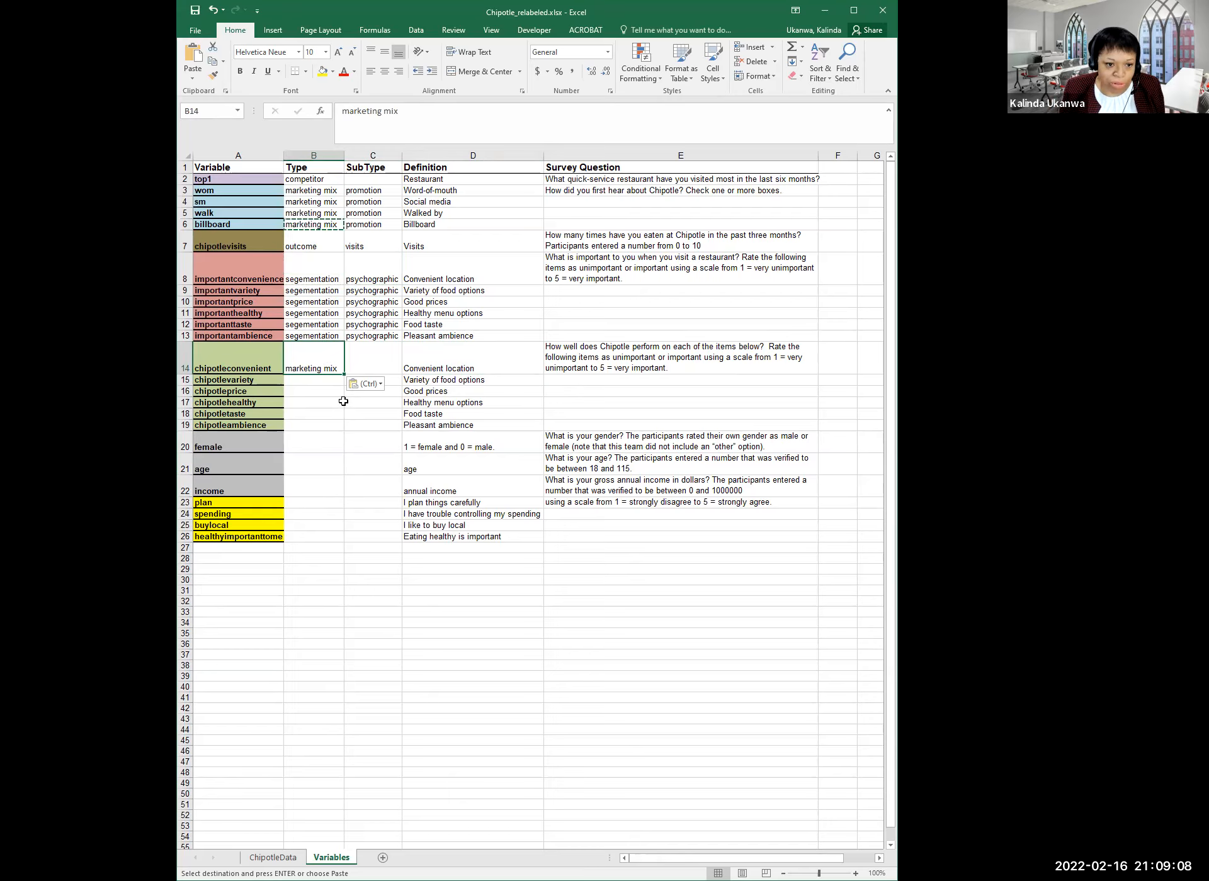
# Check the chipotleconvenient and chipotlevariety definitions and enter place as the SubType of chipotleconvenient
pyautogui.click(254, 382)
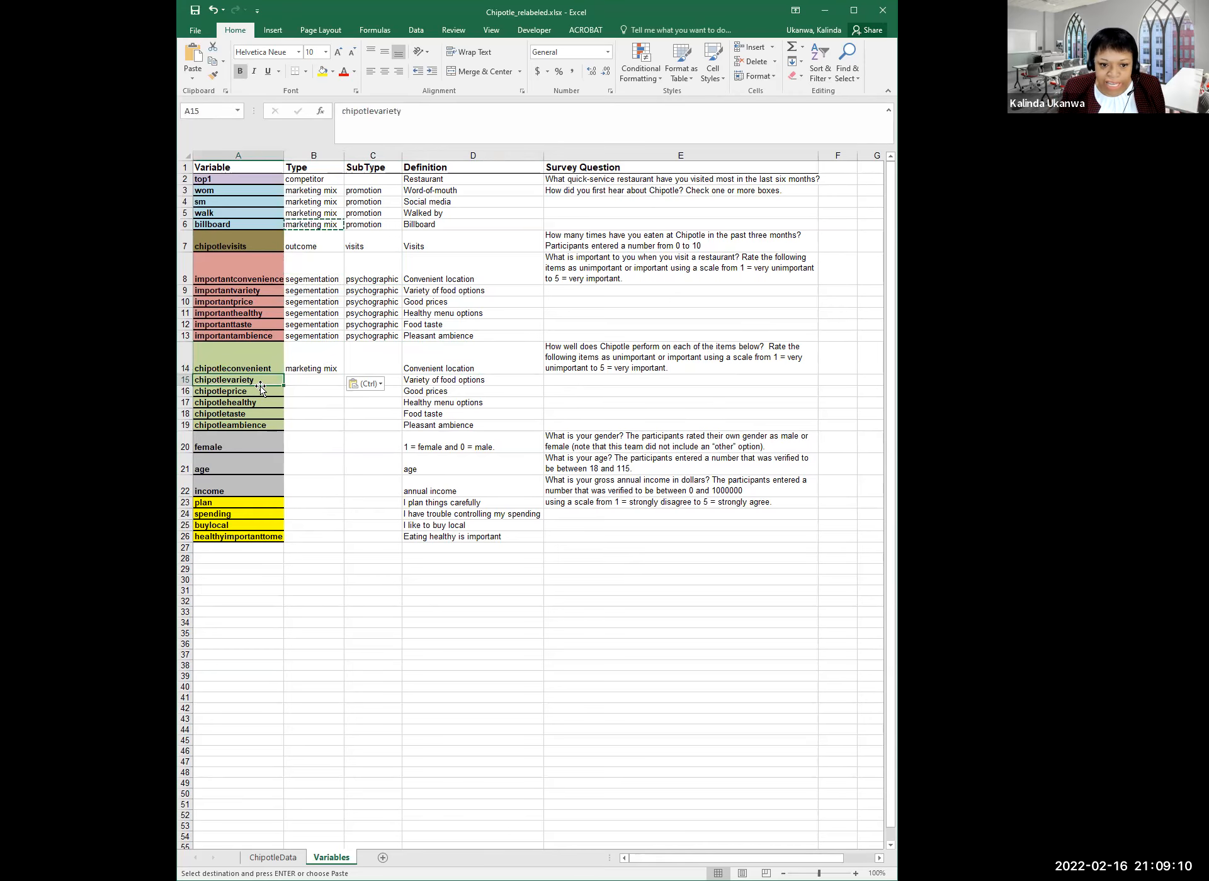
pyautogui.click(464, 369)
pyautogui.click(458, 380)
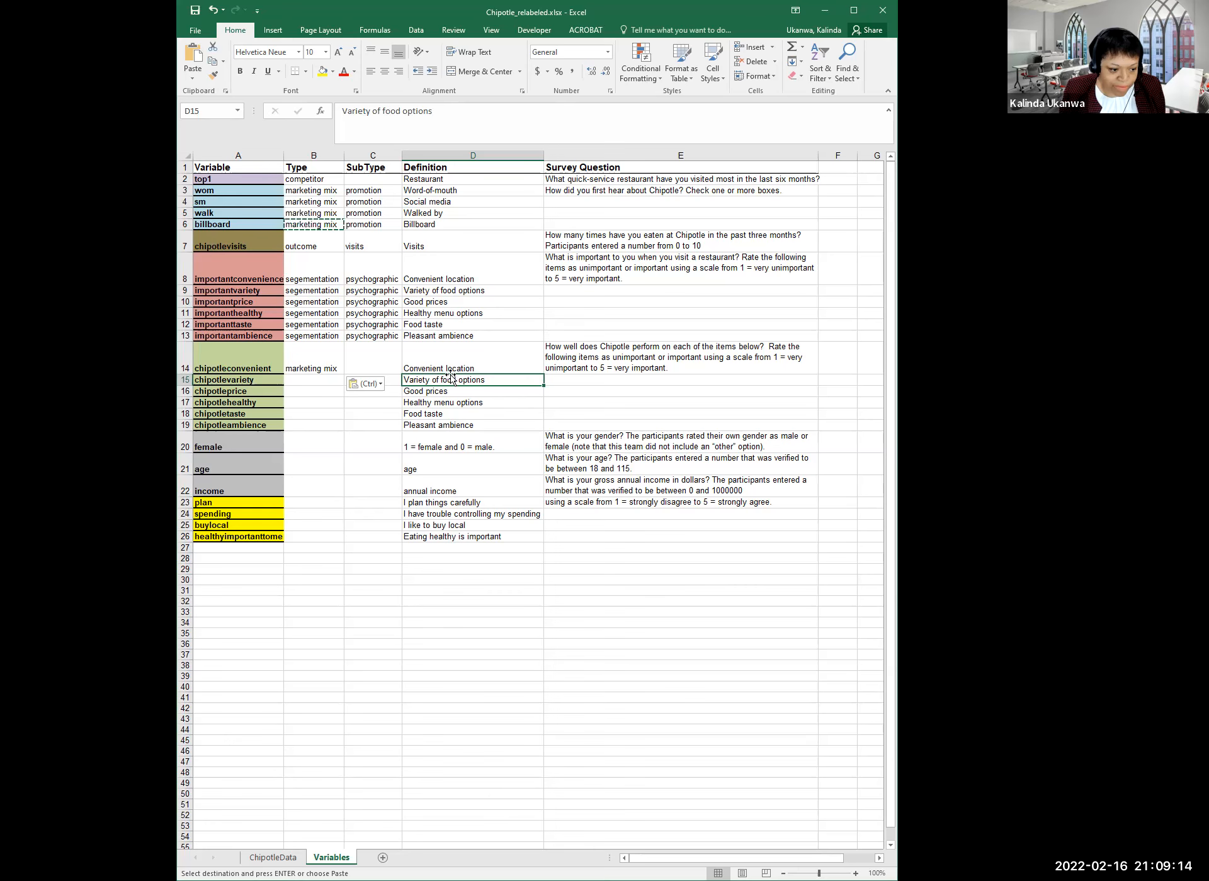
pyautogui.click(369, 368)
pyautogui.click(314, 369)
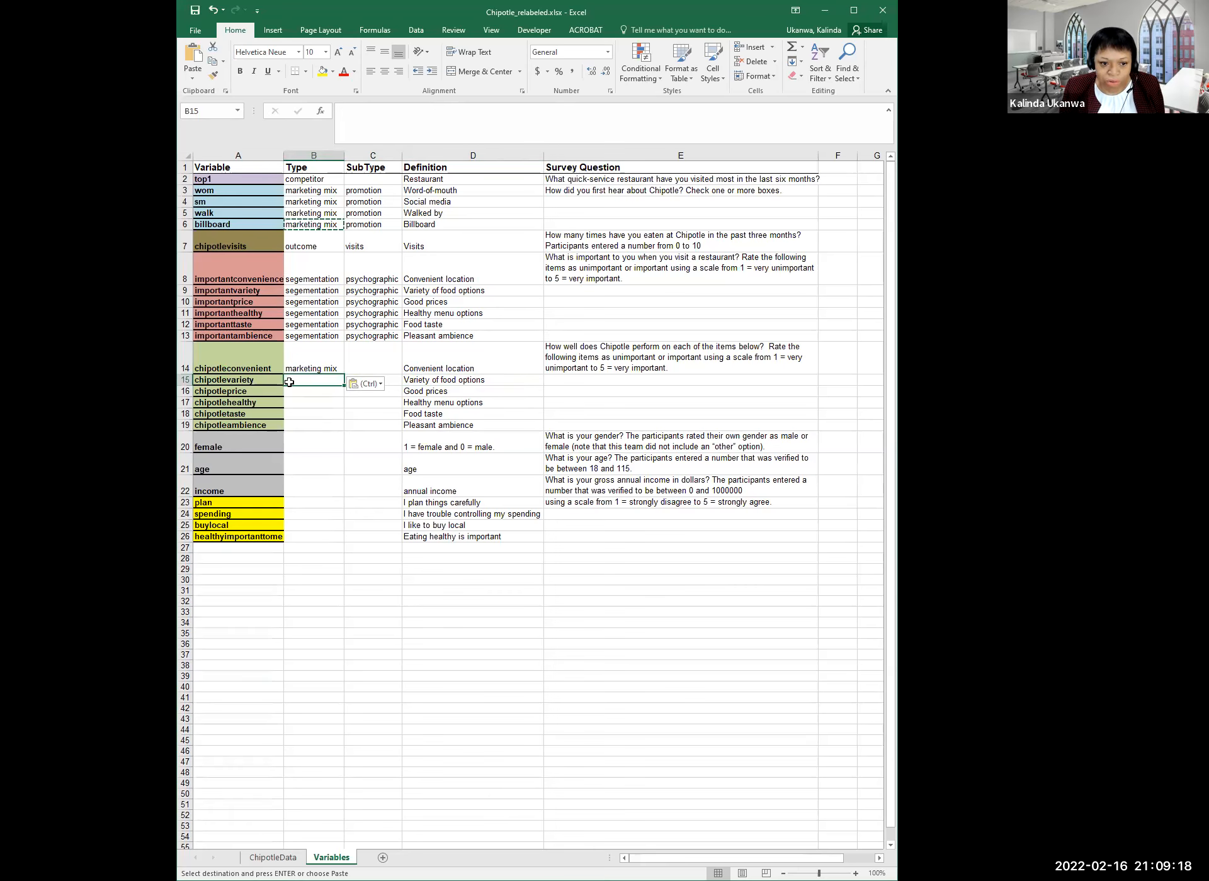
pyautogui.click(257, 368)
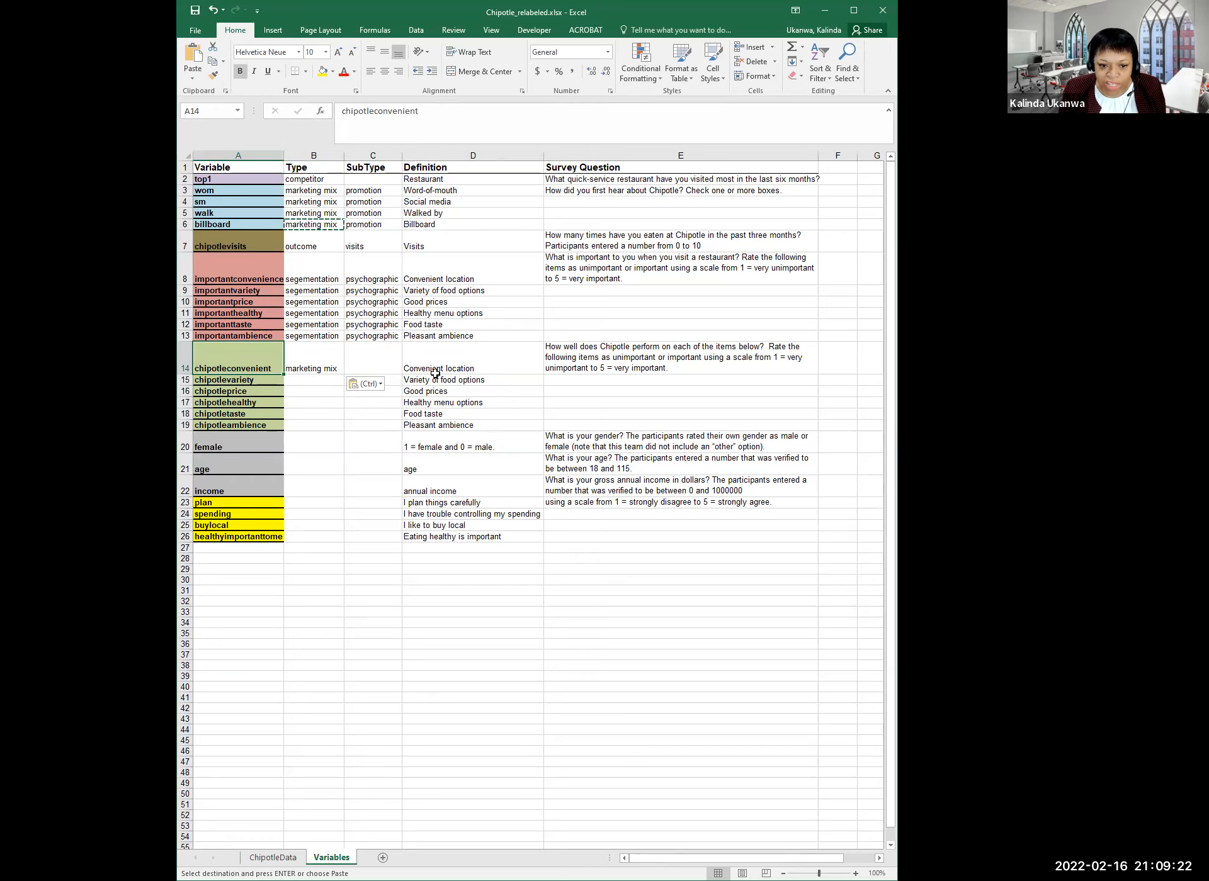
pyautogui.click(454, 360)
pyautogui.click(364, 364)
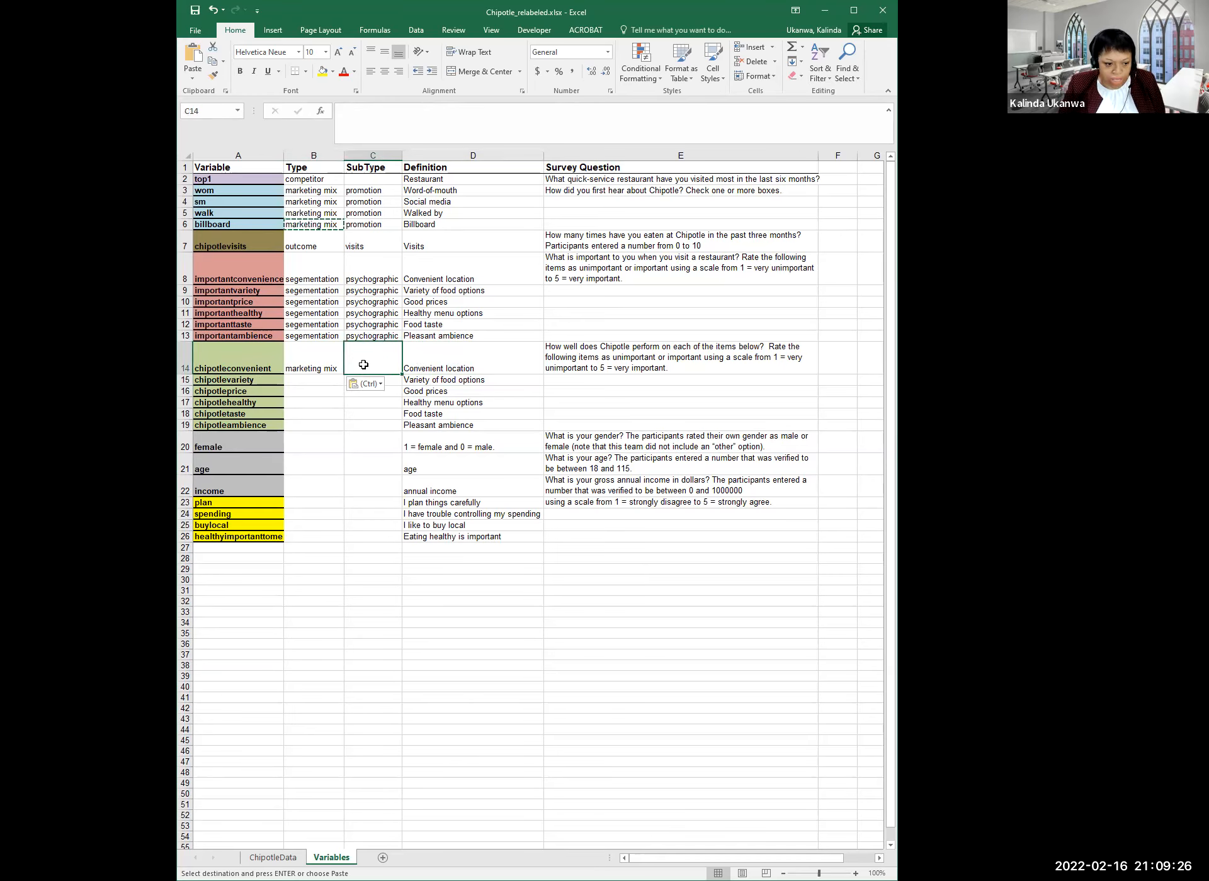
pyautogui.write('place')
pyautogui.press('Return')
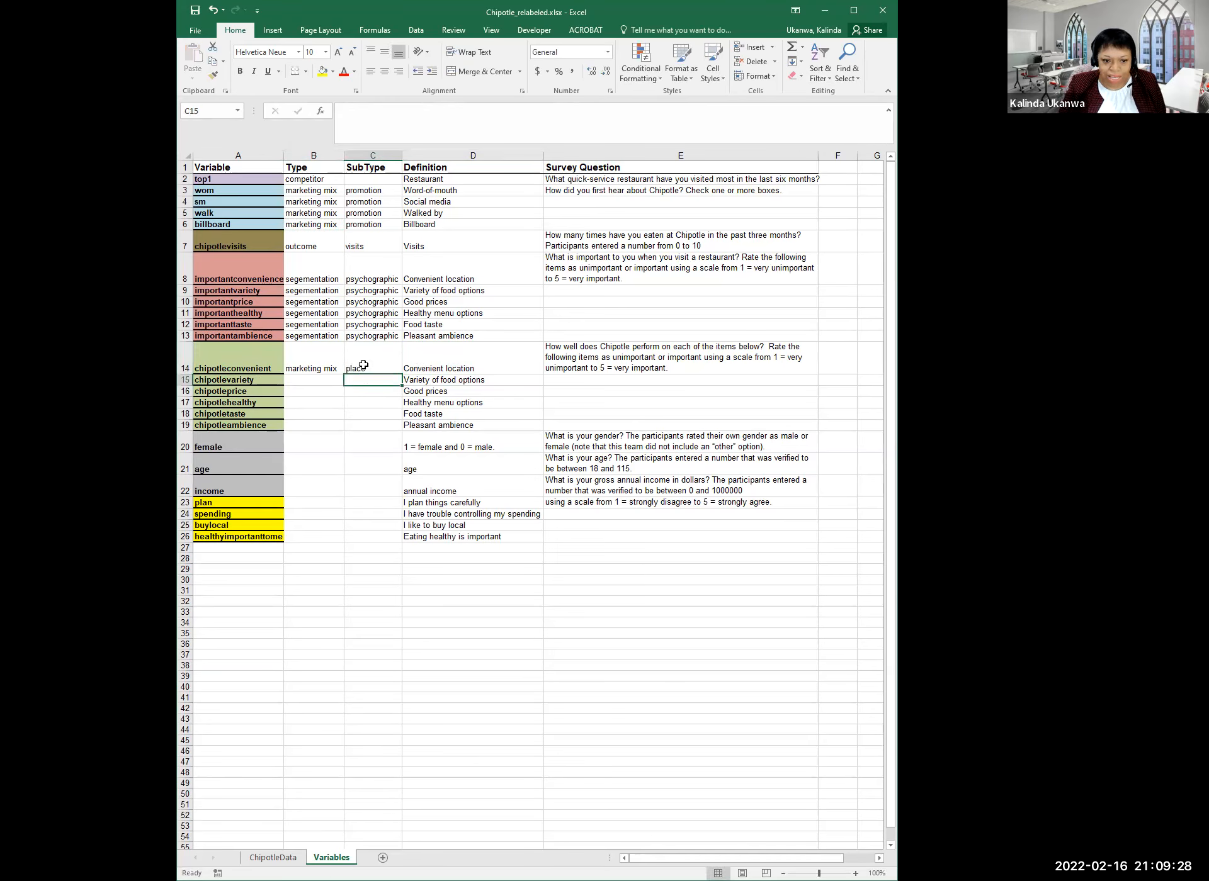
# Copy the Type entry marketing mix from chipotleconvenient to the variables from chipotlevariety through chipotleambience
pyautogui.click(295, 378)
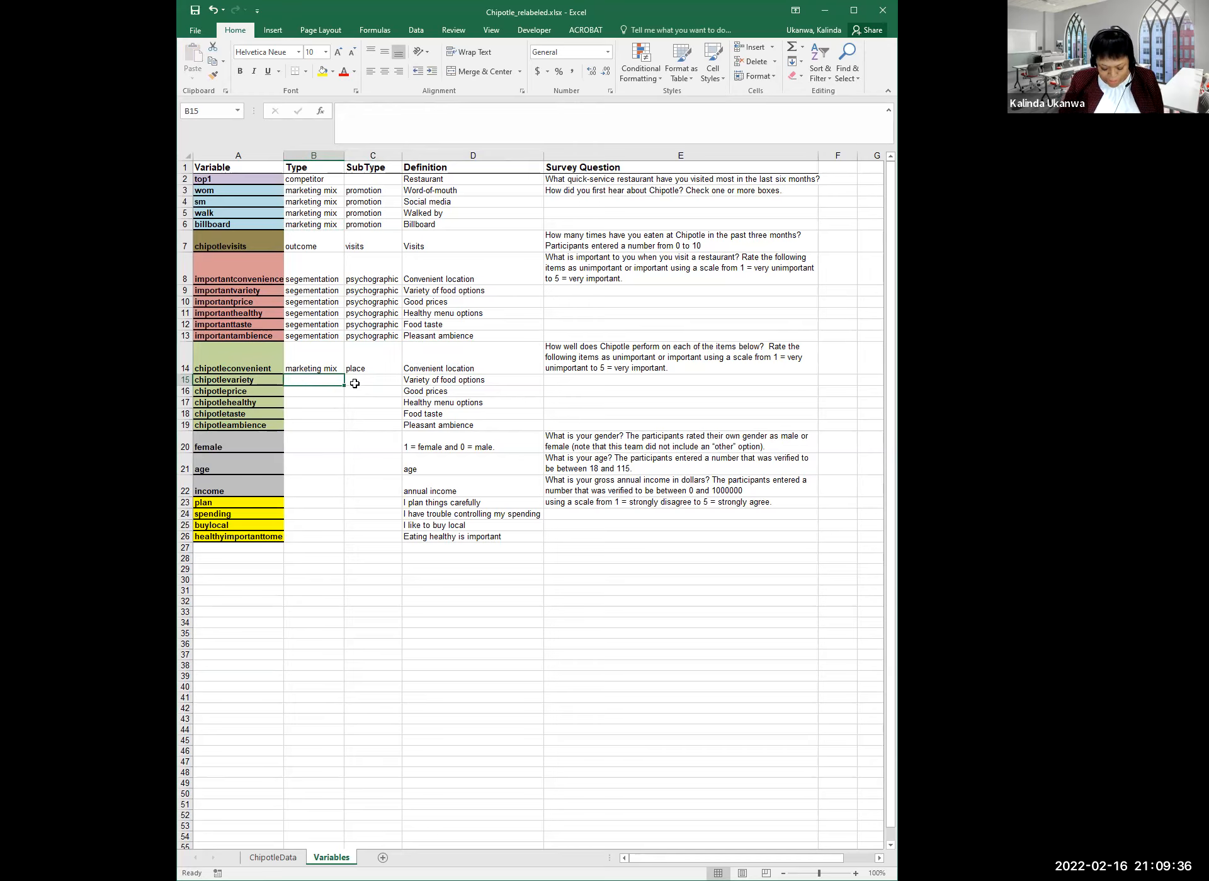
pyautogui.click(321, 357)
pyautogui.hotkey('ctrl', 'c')
pyautogui.moveTo(305, 380); pyautogui.dragTo(305, 420)
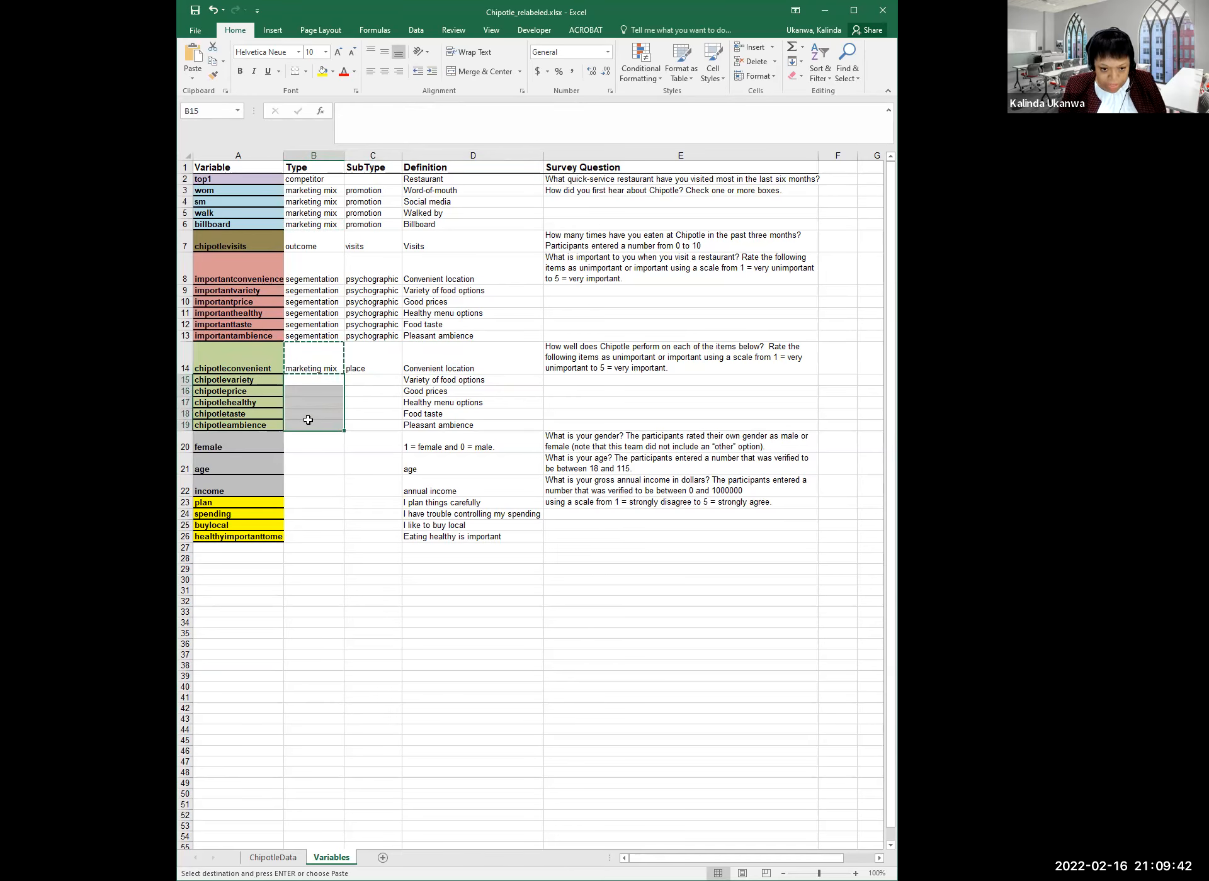
pyautogui.hotkey('ctrl', 'v')
# Enter product as the SubType of chipotlevariety and price as the SubType of chipotleprice
pyautogui.click(371, 382)
pyautogui.write('promotion')
pyautogui.write('du')
pyautogui.write('ct')
pyautogui.press('Return')
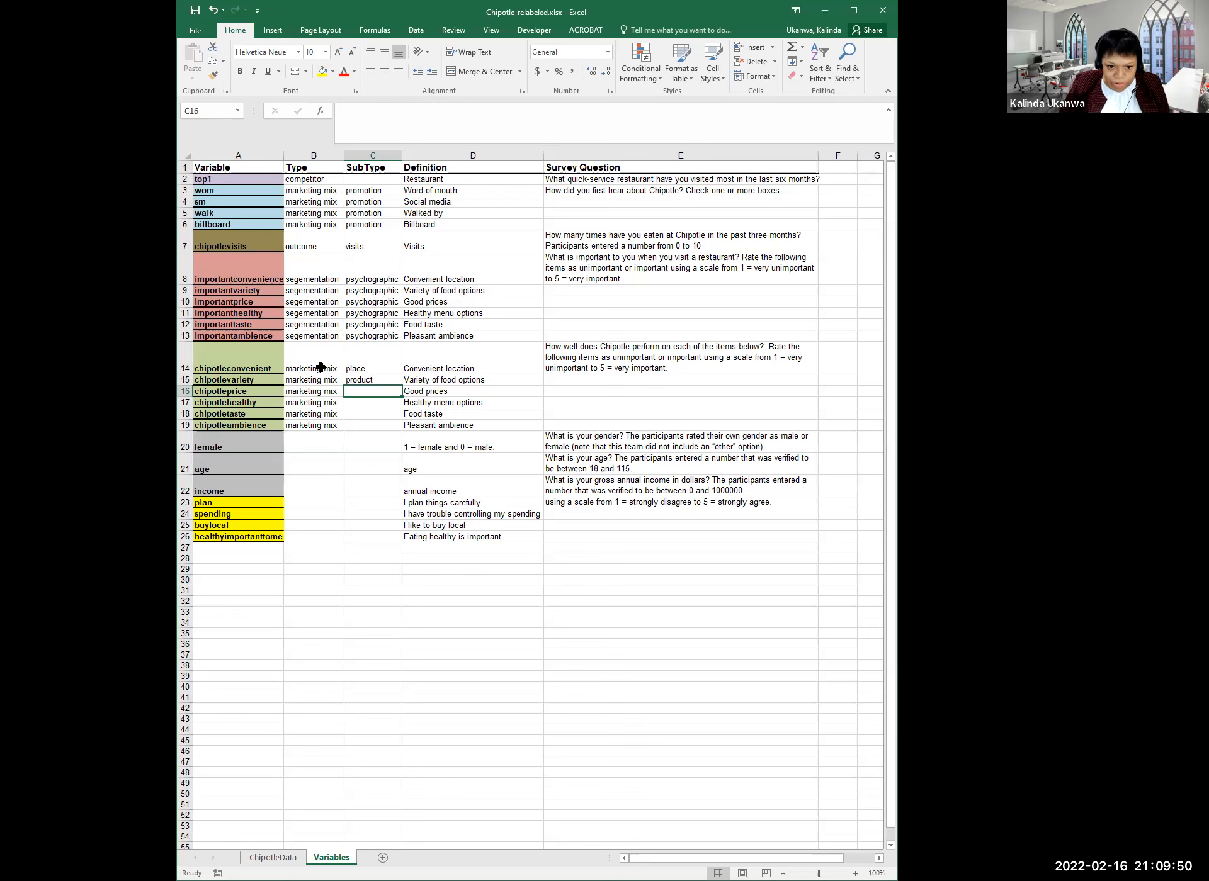
pyautogui.write('price')
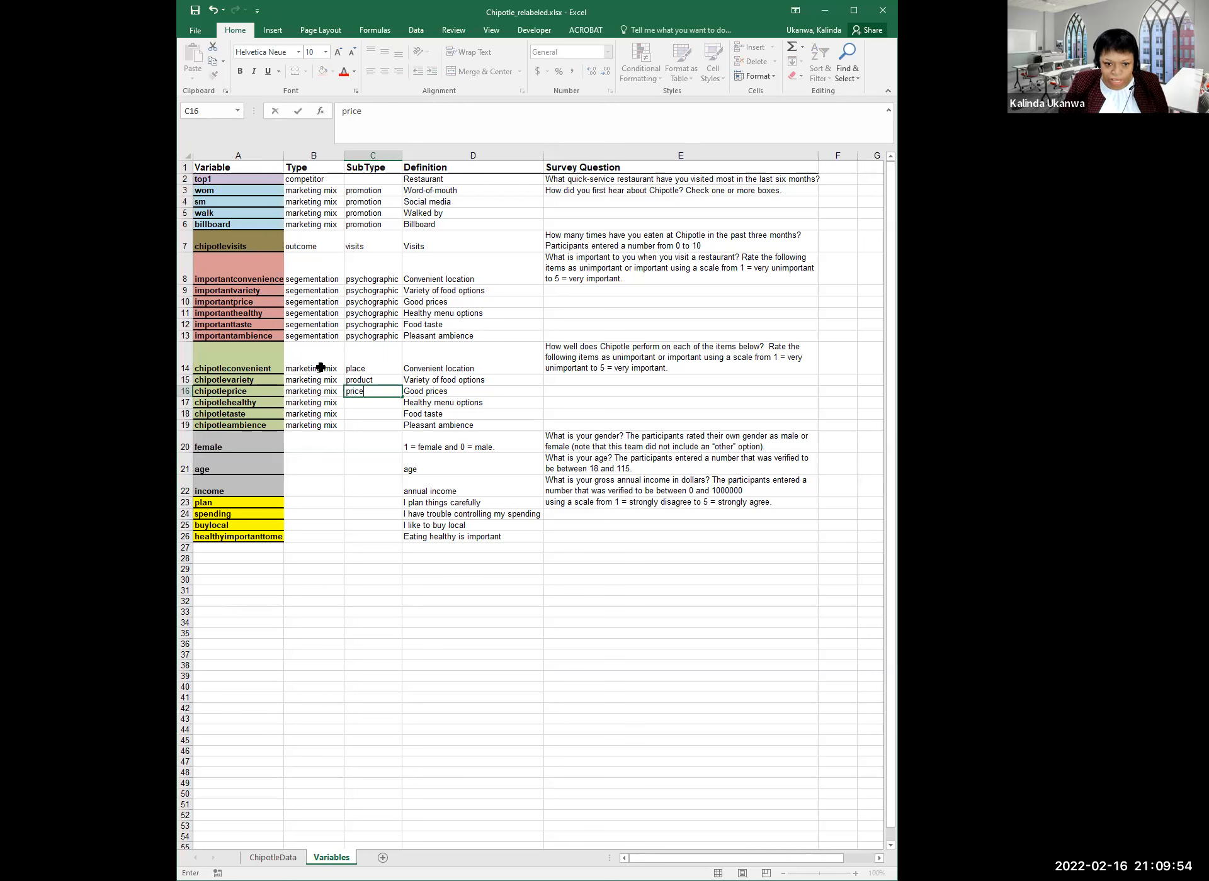
pyautogui.press('Return')
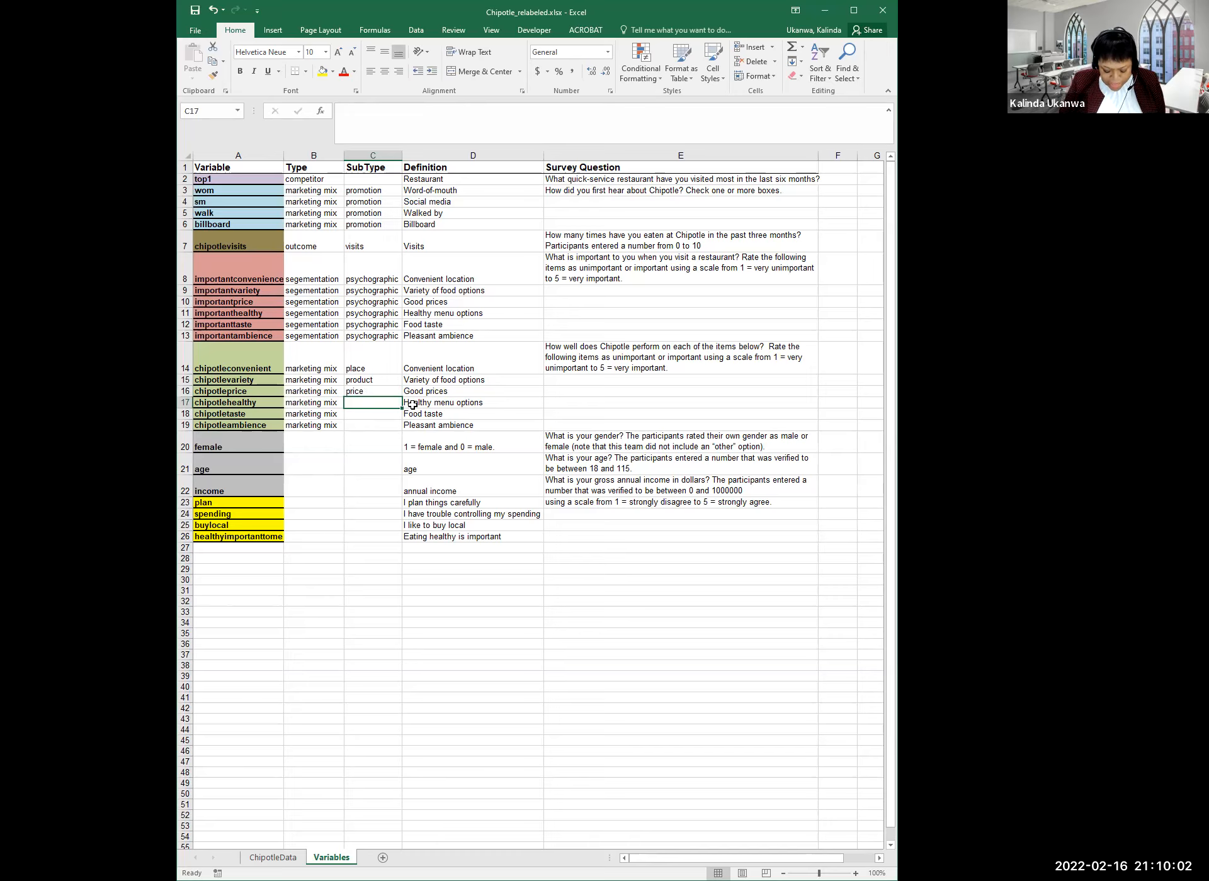
# Enter product as the SubType of both the chipotlehealthy and chipotletaste variables
pyautogui.write('product')
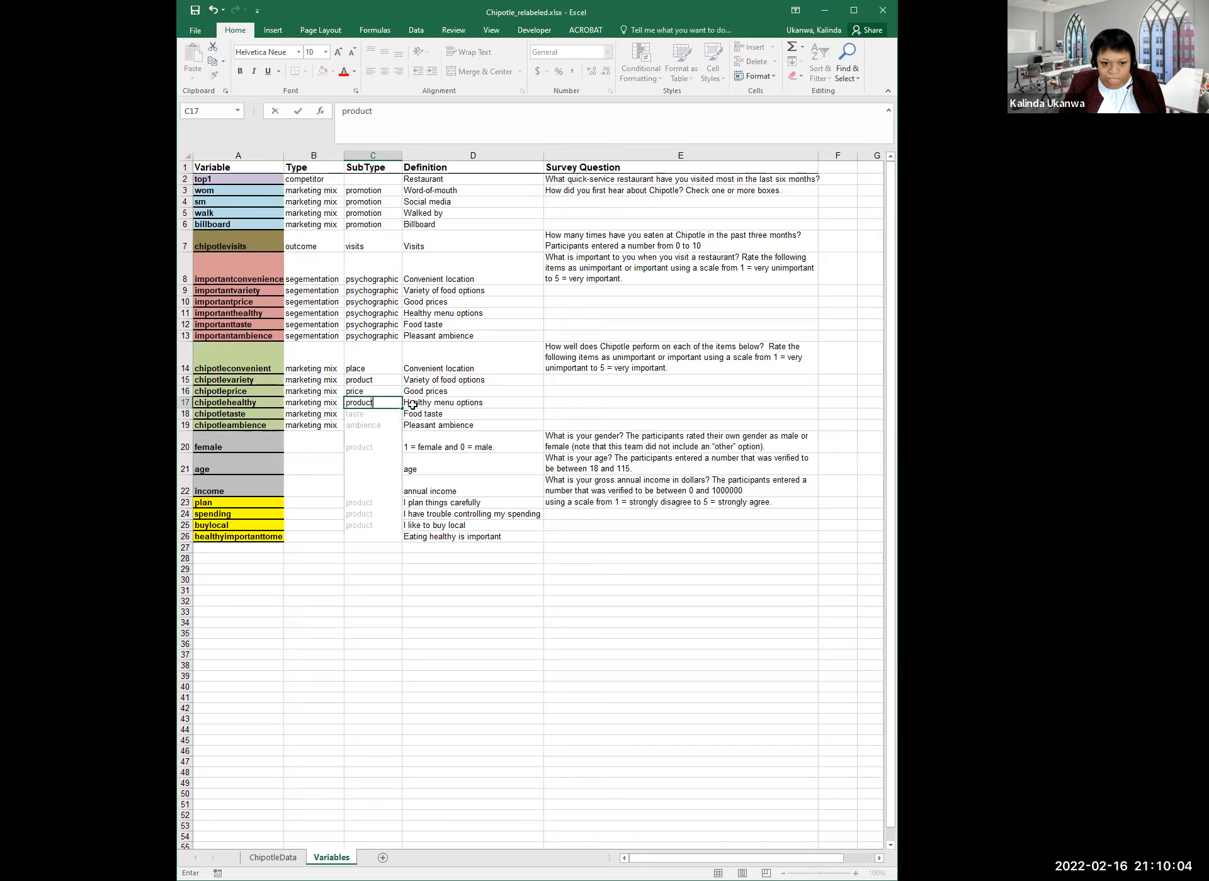
pyautogui.press('Return')
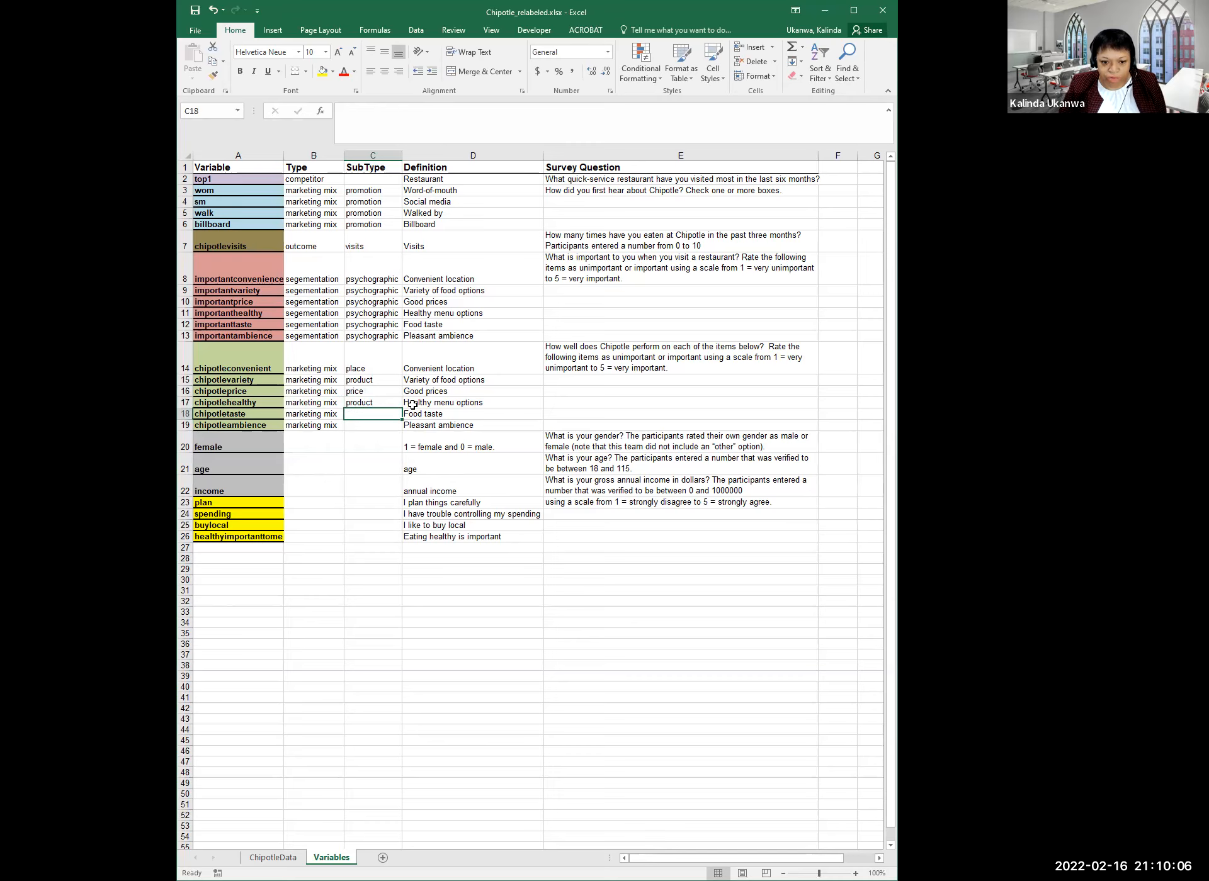
pyautogui.write('product')
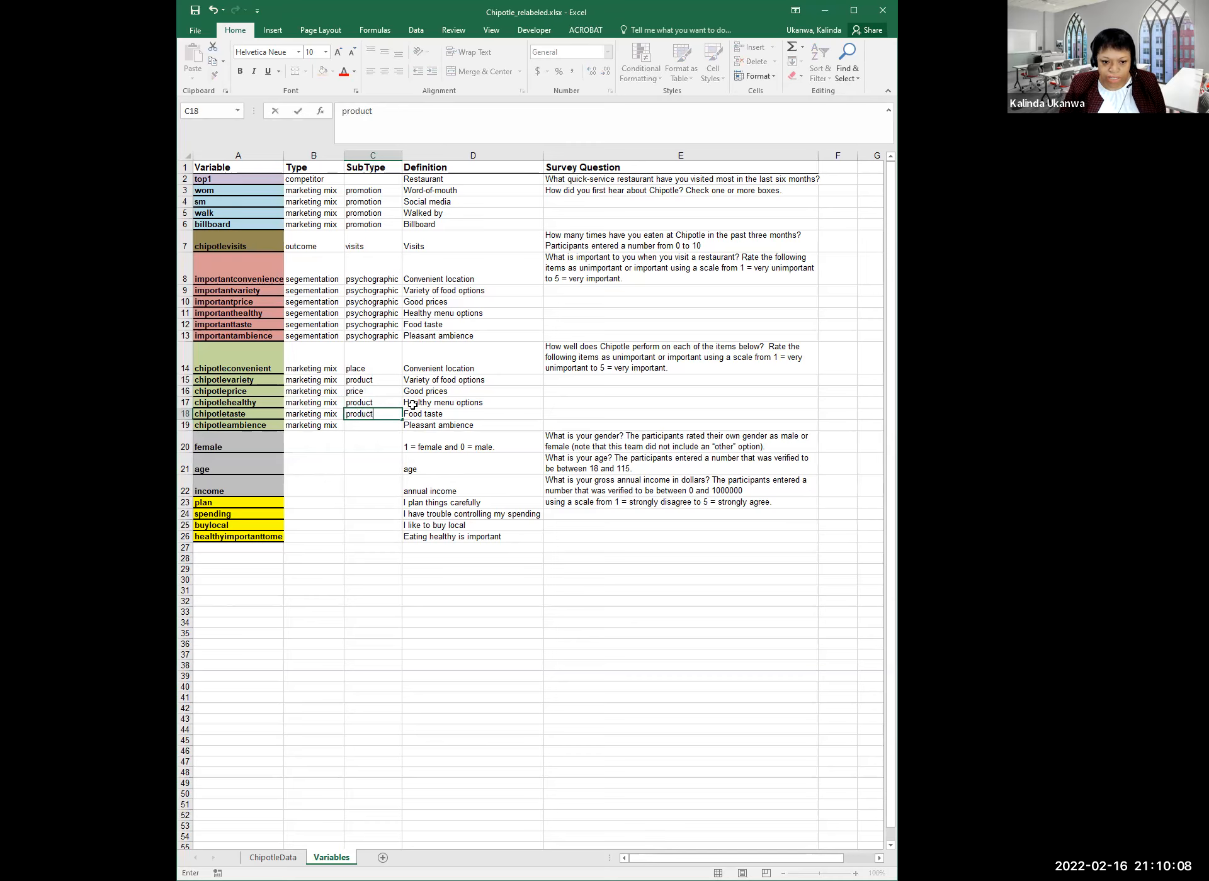
pyautogui.press('Return')
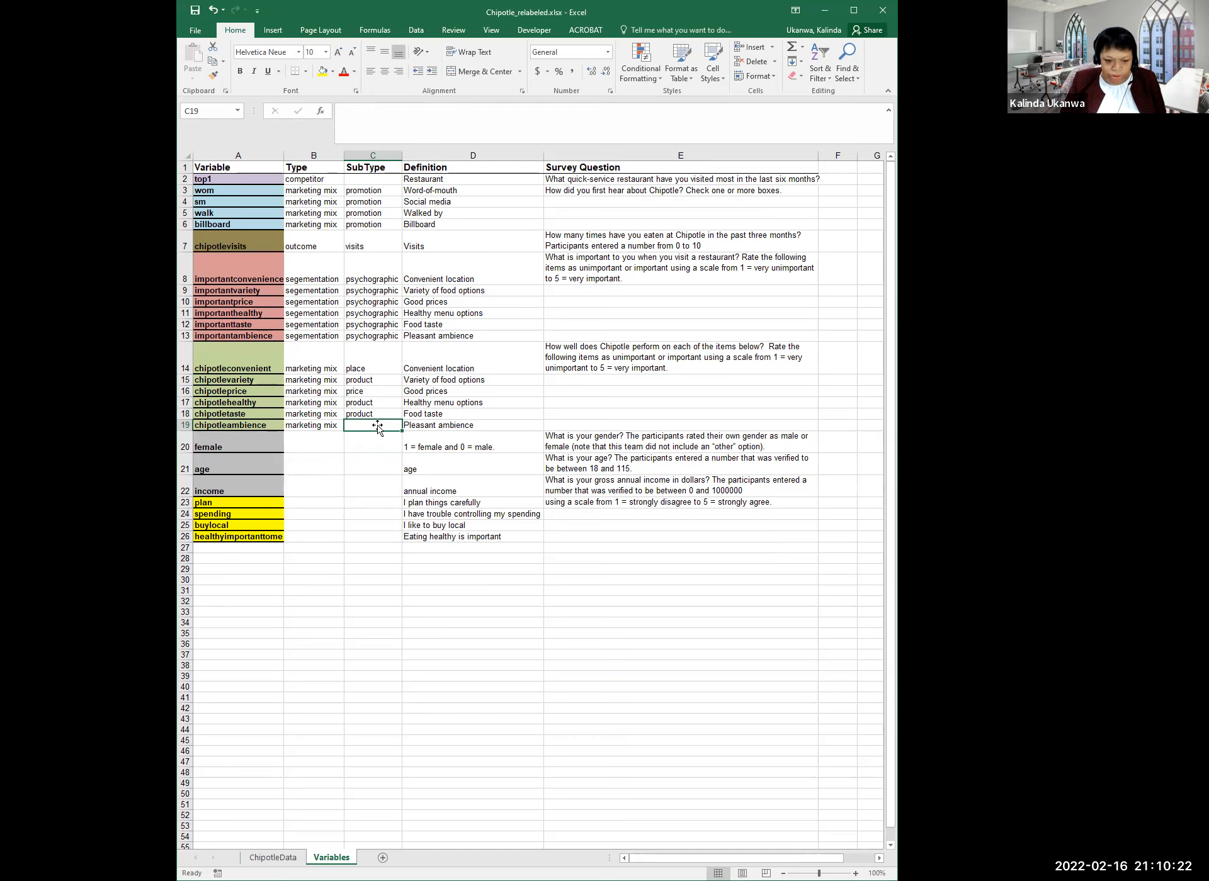
# Enter product as the SubType of the chipotleambience variable
pyautogui.write('product')
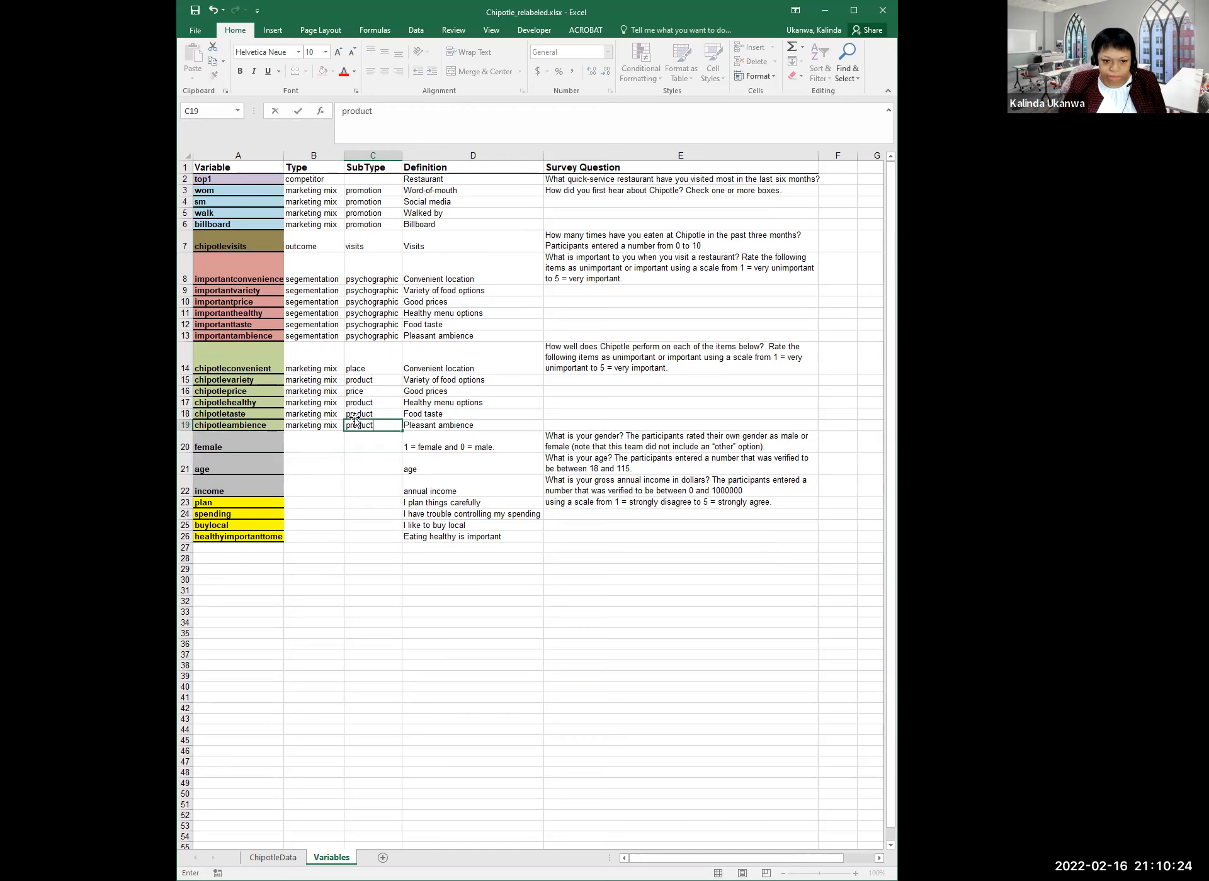
pyautogui.press('Return')
# Classify the female variable with segementation as its Type and demographics as its SubType
pyautogui.click(320, 450)
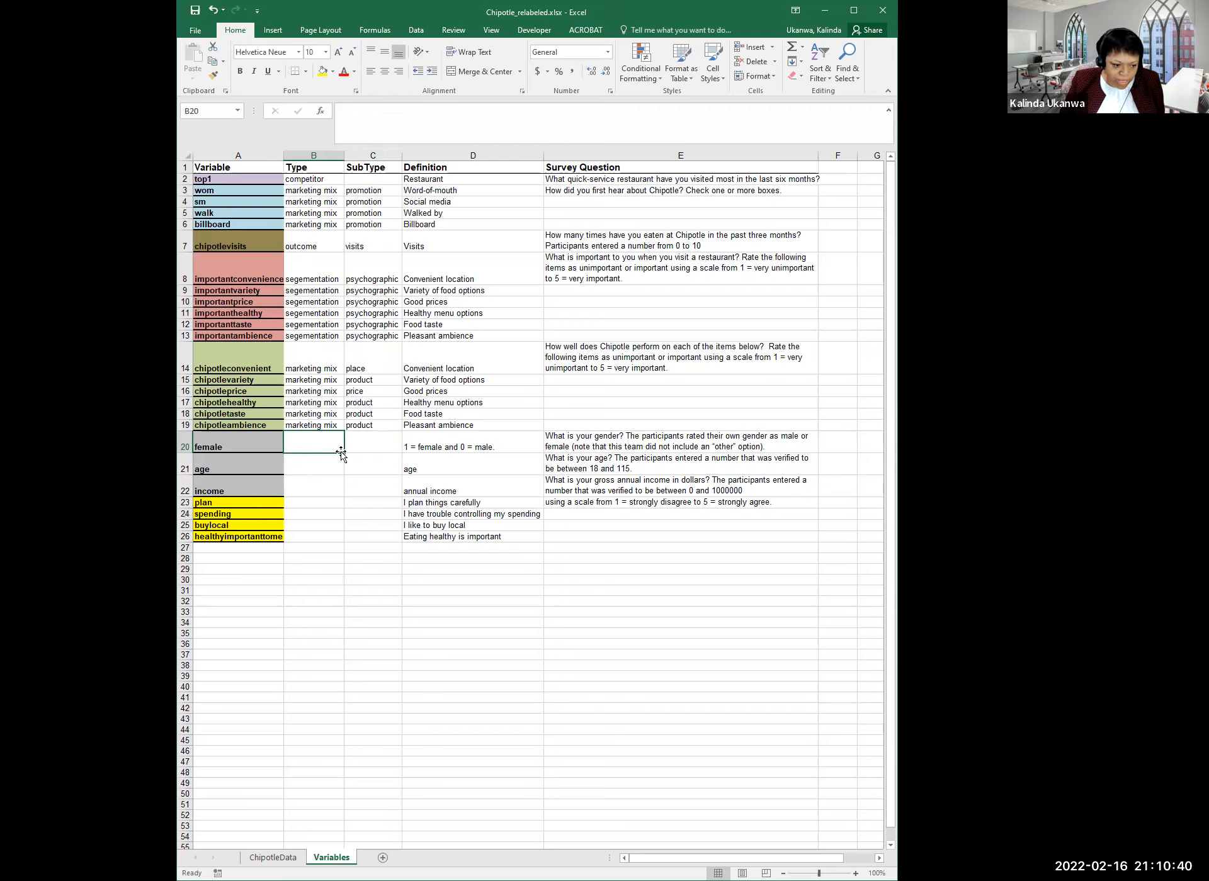
pyautogui.write('segem')
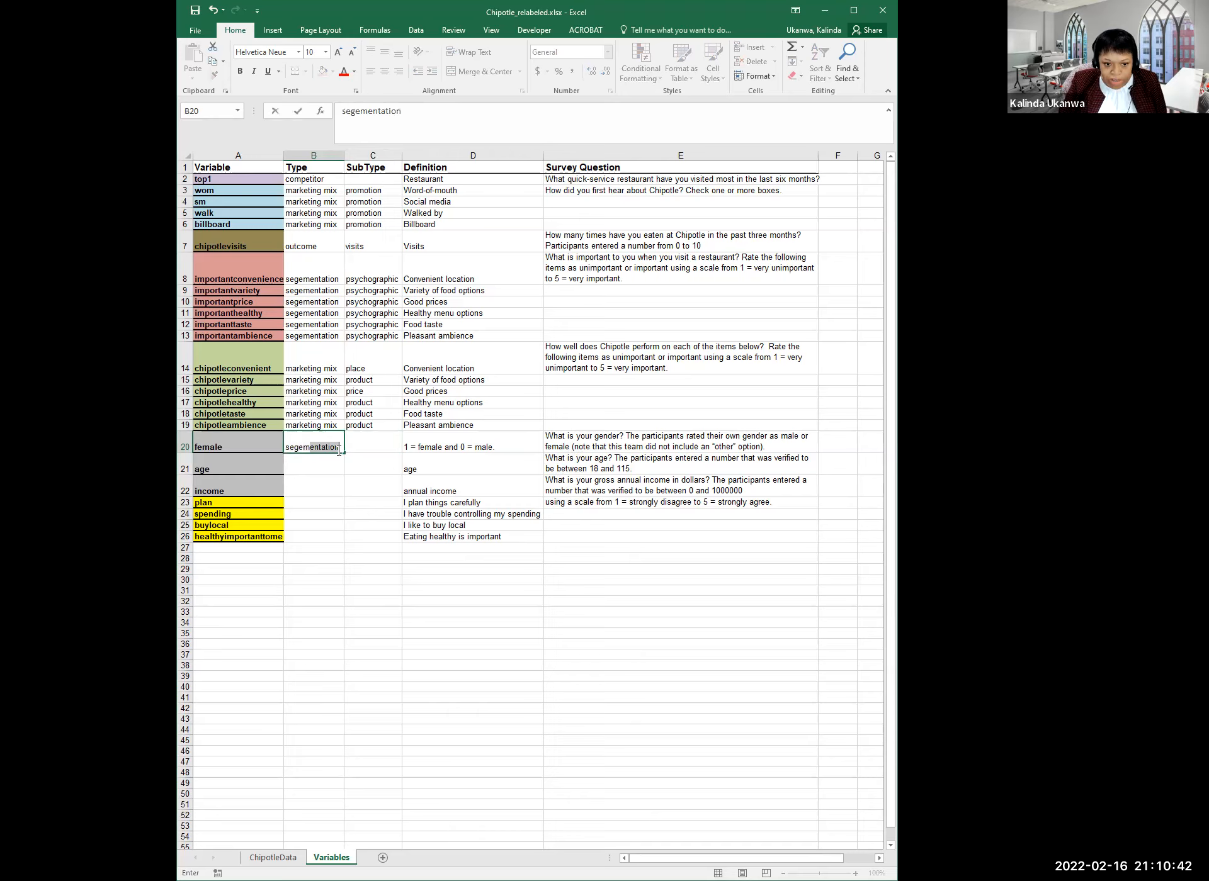
pyautogui.press('Return')
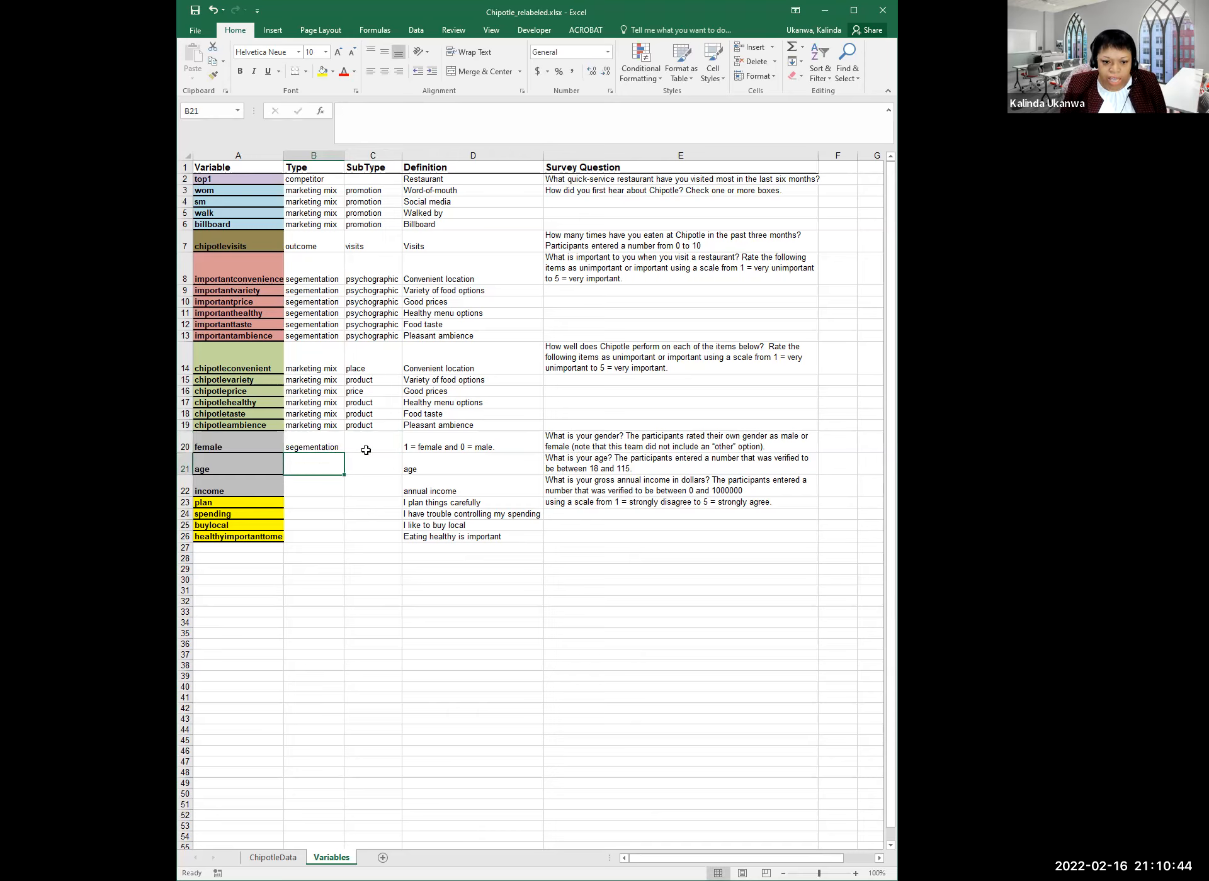
pyautogui.click(366, 450)
pyautogui.write('demograph')
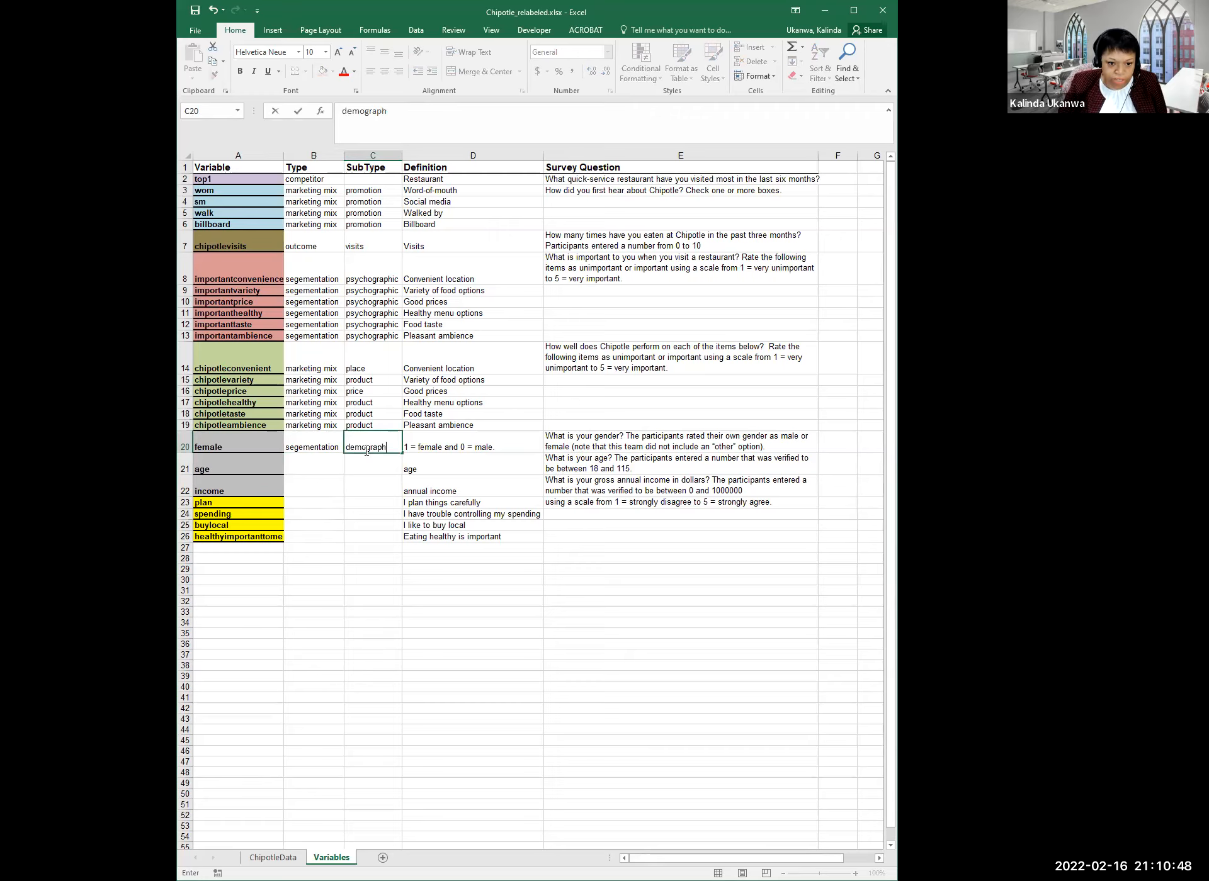
# Copy the Type and SubType entries of female to the age and income variables
pyautogui.moveTo(309, 451); pyautogui.dragTo(309, 483)
pyautogui.hotkey('ctrl', 'c')
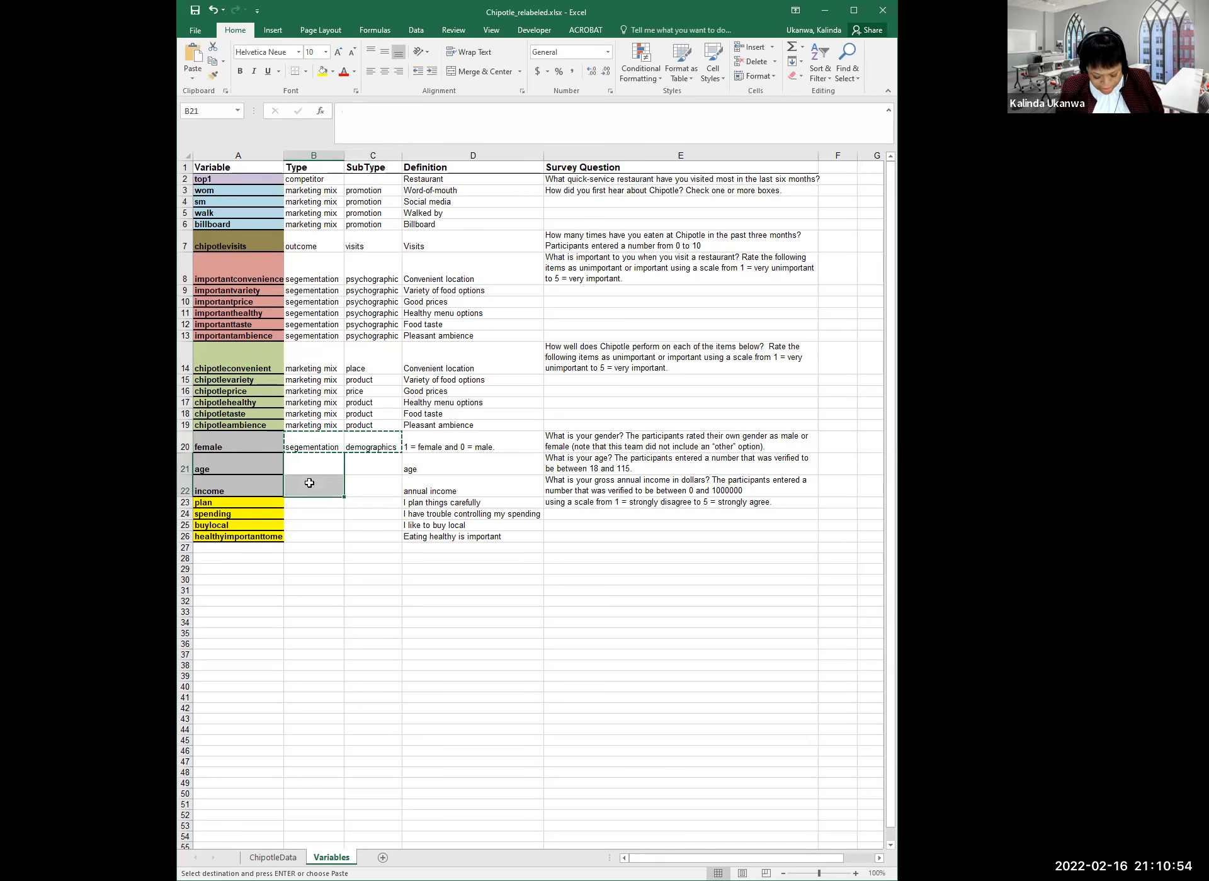
pyautogui.hotkey('ctrl', 'v')
# Check the definitions of the yellow variables and copy the Type segementation from income to plan through healthyimportanttome
pyautogui.click(315, 502)
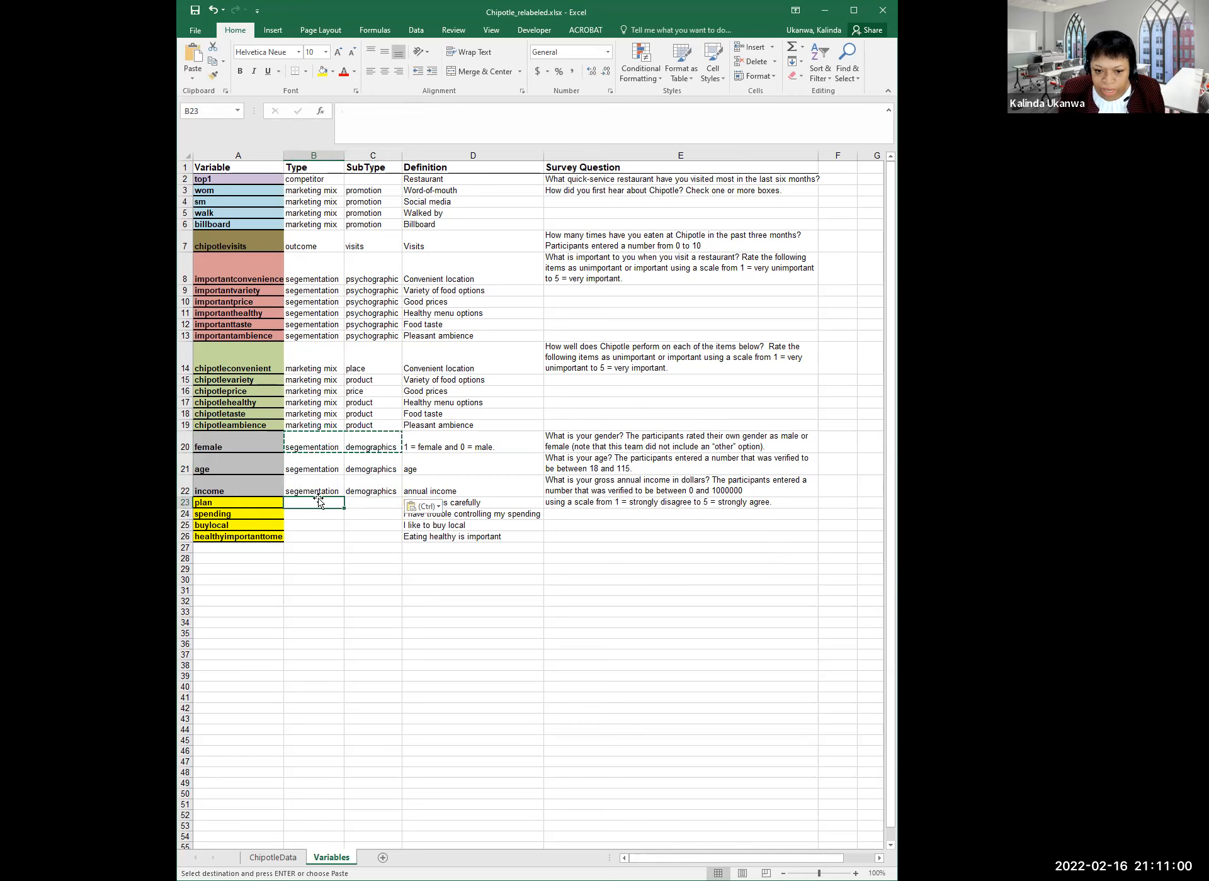
pyautogui.click(516, 525)
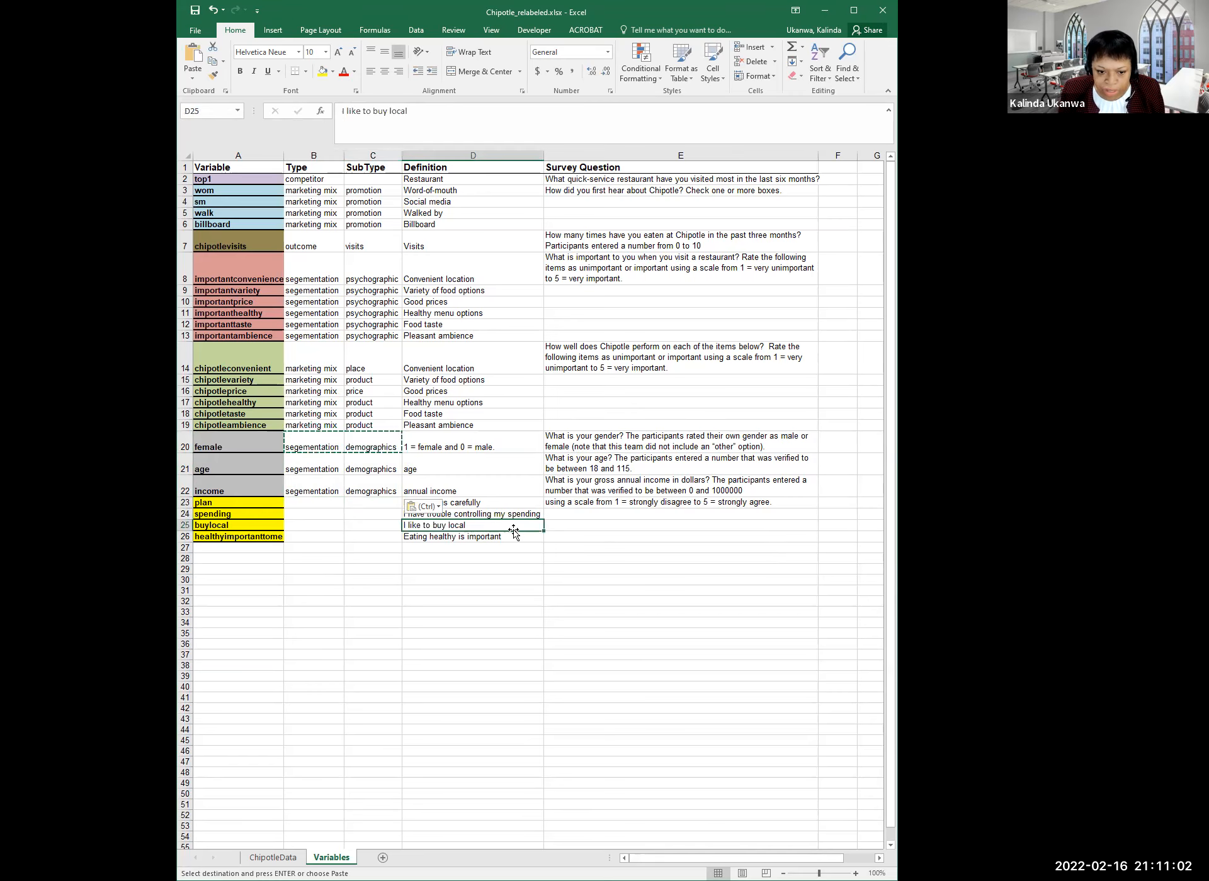
pyautogui.click(390, 506)
pyautogui.press('Escape')
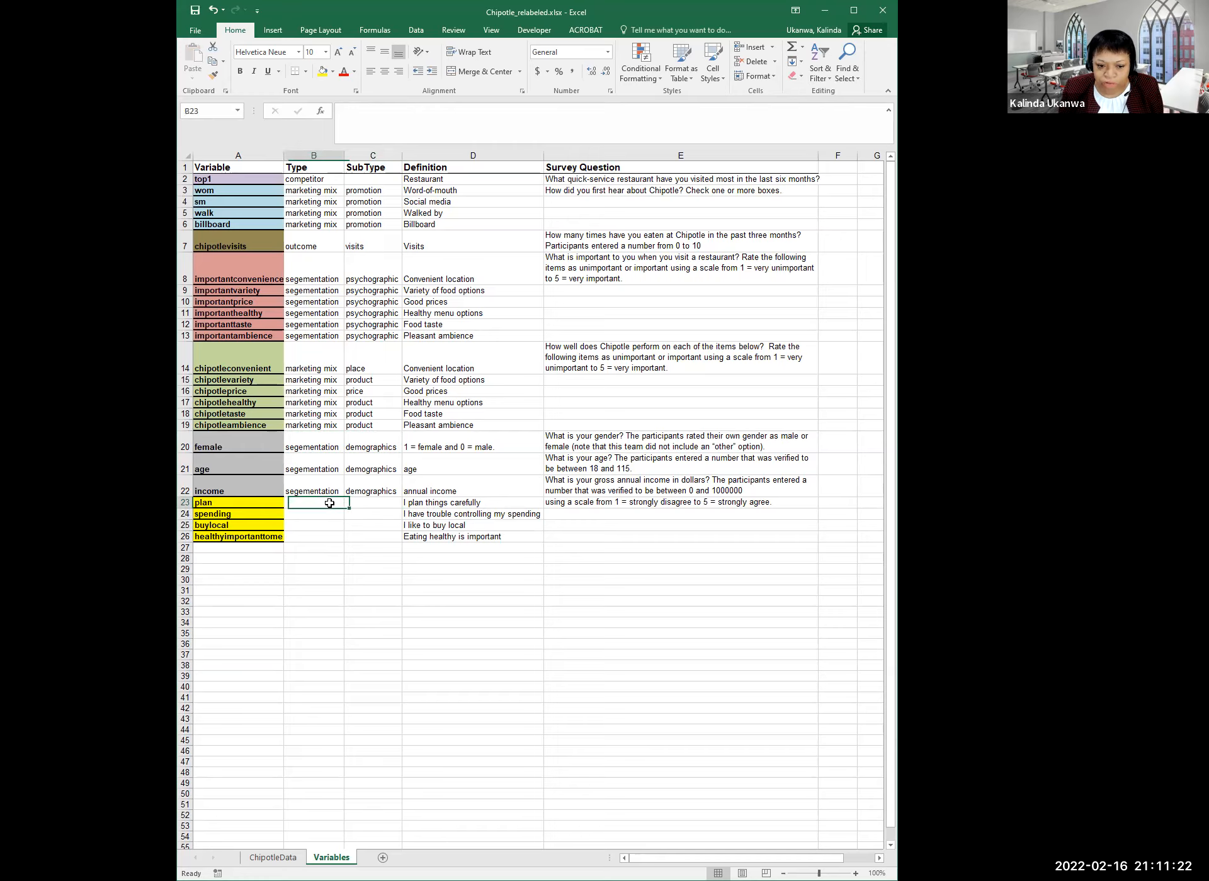
pyautogui.click(420, 503)
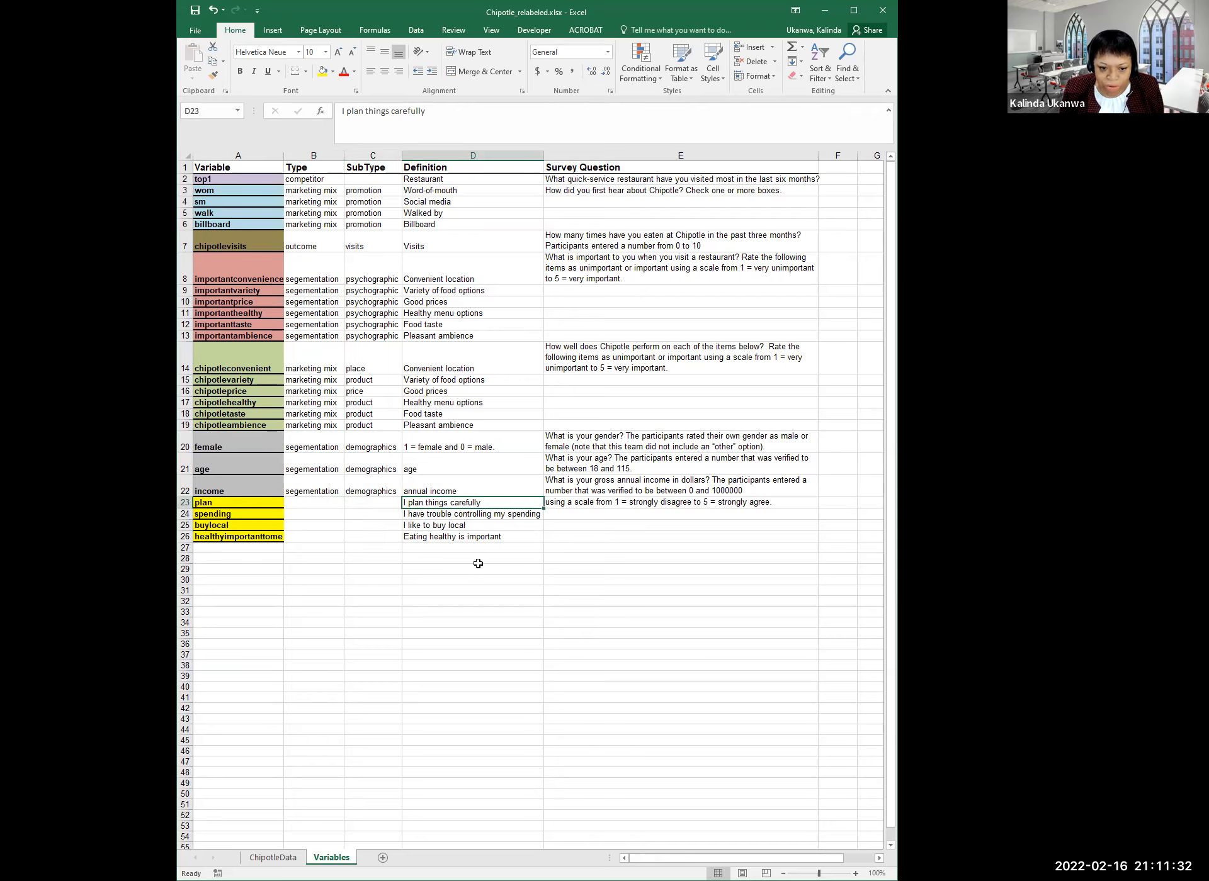
pyautogui.click(455, 558)
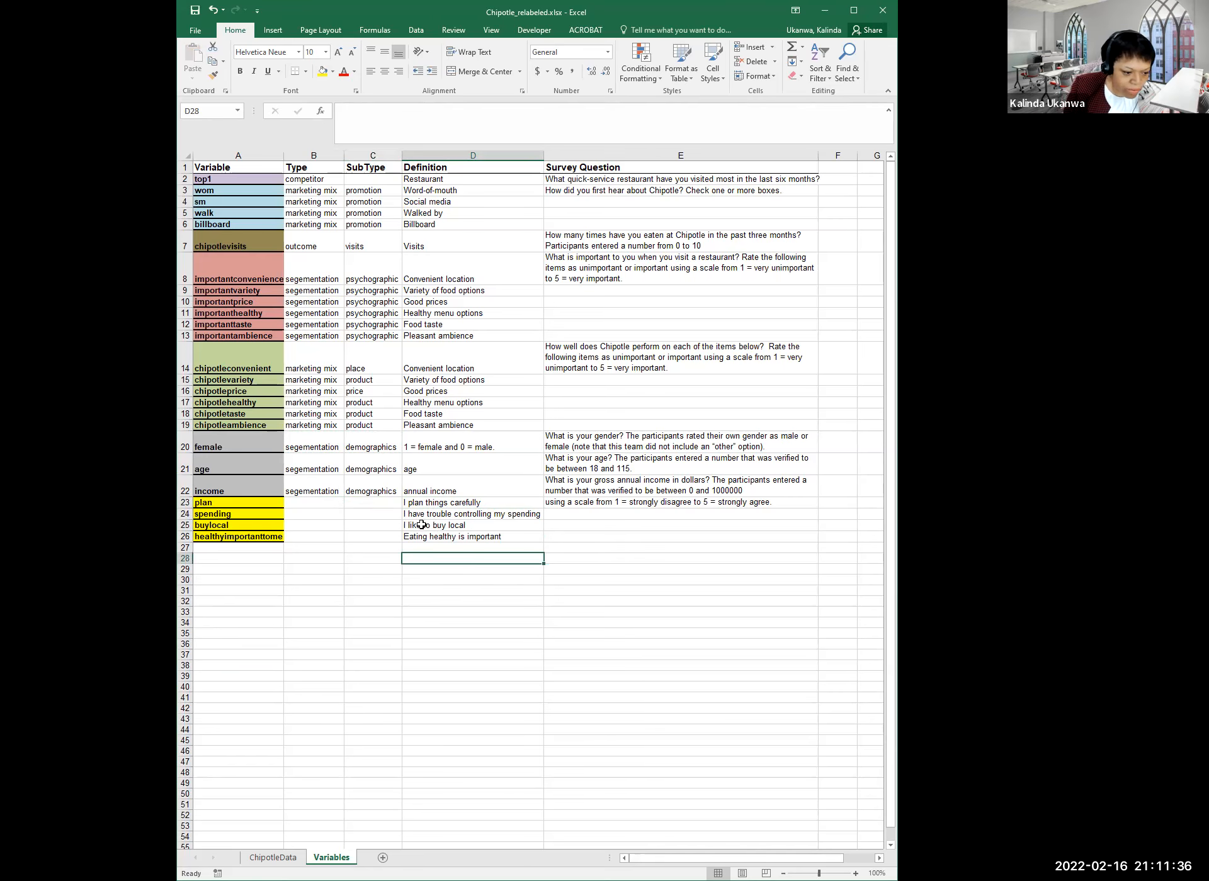
pyautogui.click(302, 488)
pyautogui.hotkey('ctrl', 'c')
pyautogui.moveTo(315, 503); pyautogui.dragTo(312, 533)
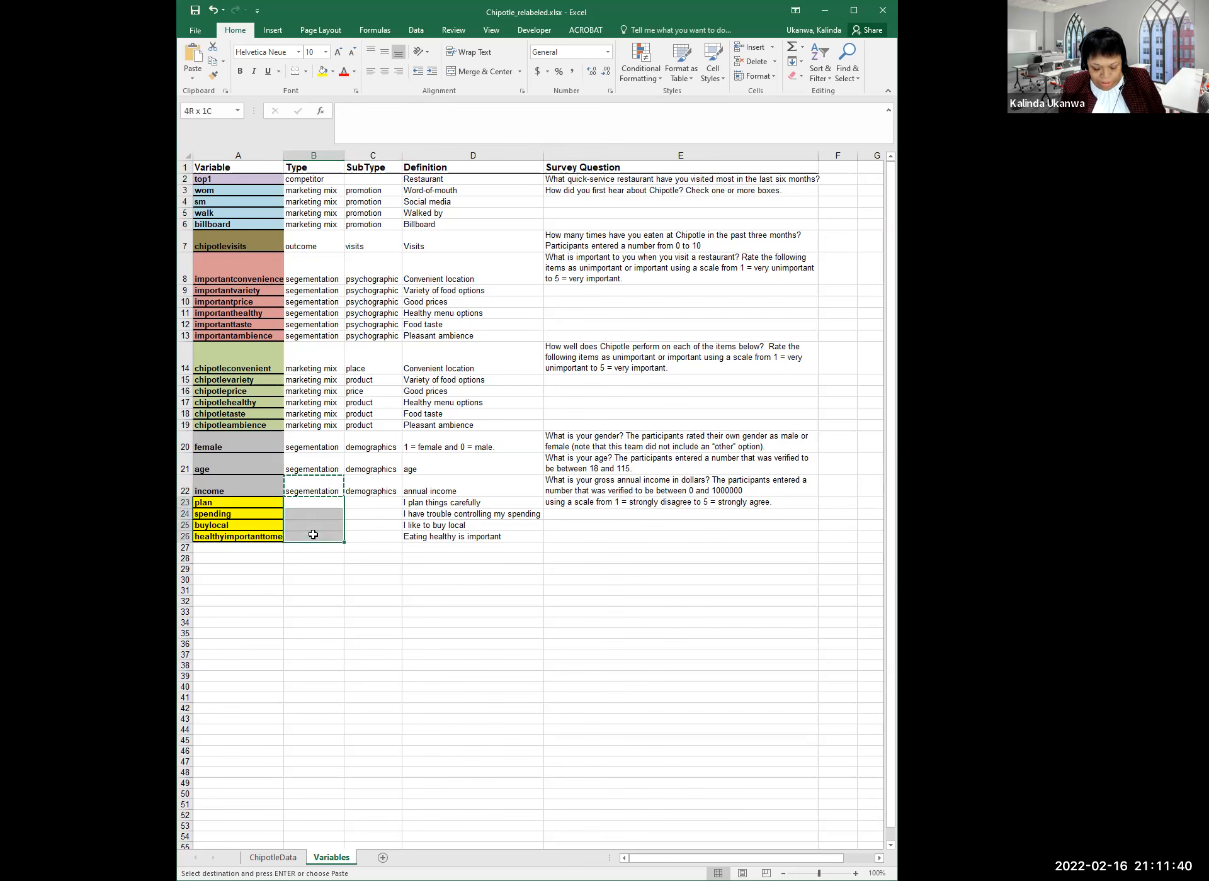
pyautogui.hotkey('ctrl', 'v')
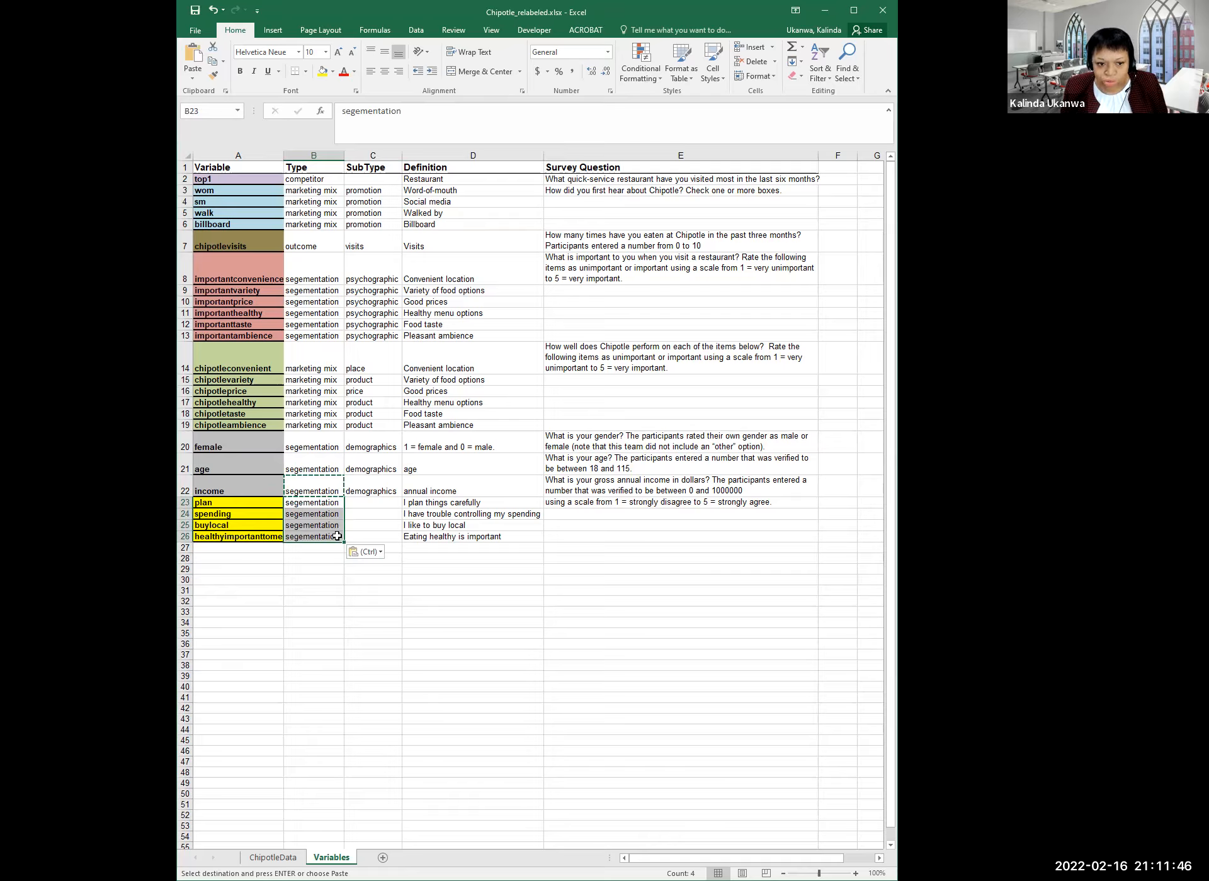
# Enter psychographic as the SubType of plan and copy it to spending, buylocal and healthyimportanttome
pyautogui.click(376, 519)
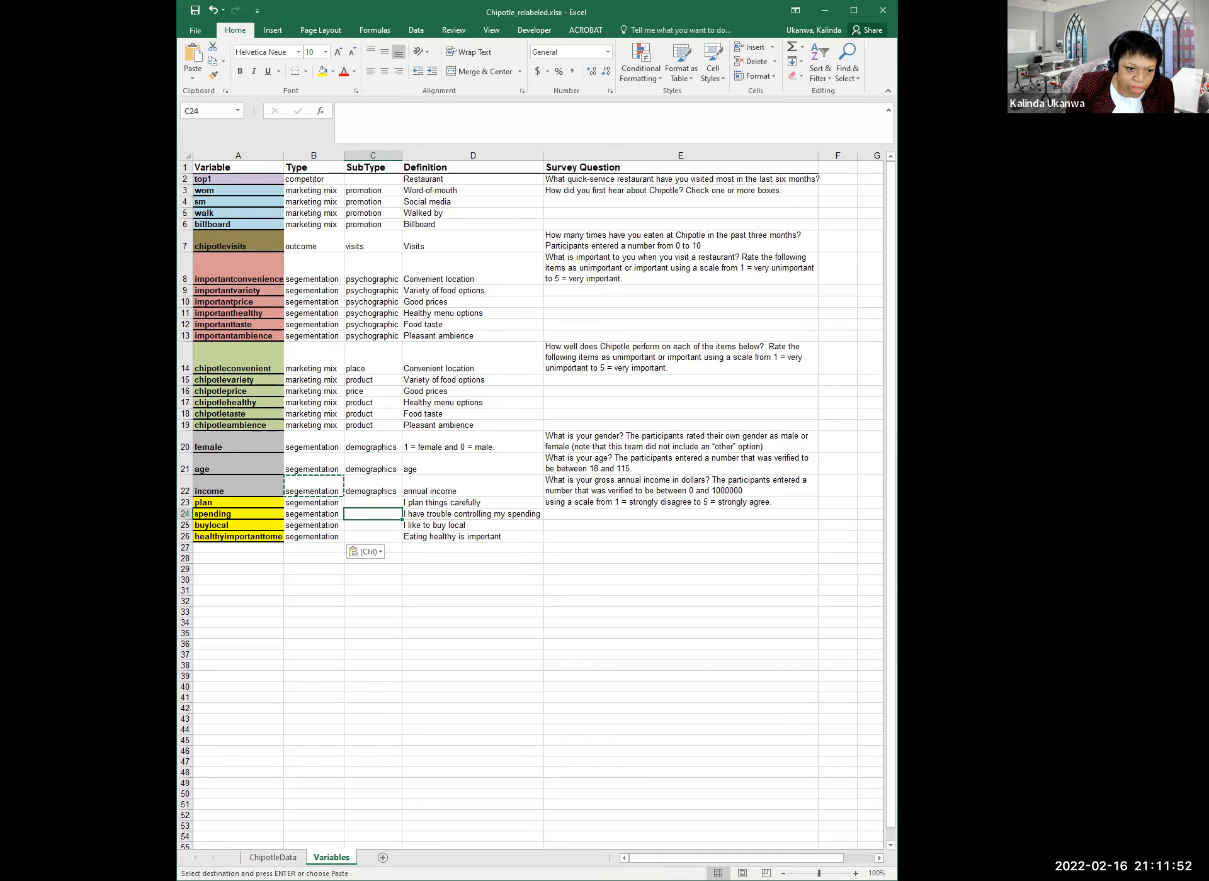
pyautogui.hotkey('alt', 'Tab')
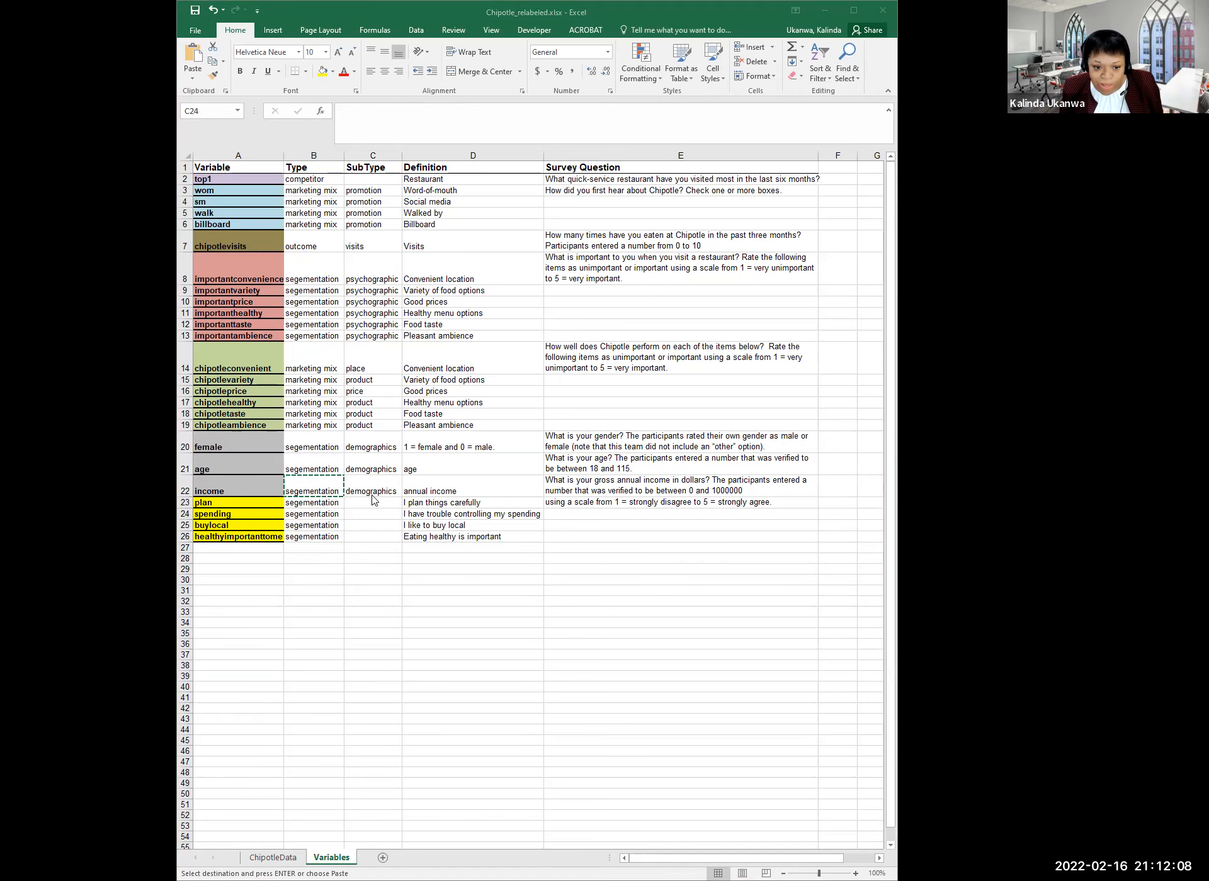
pyautogui.click(363, 515)
pyautogui.click(363, 506)
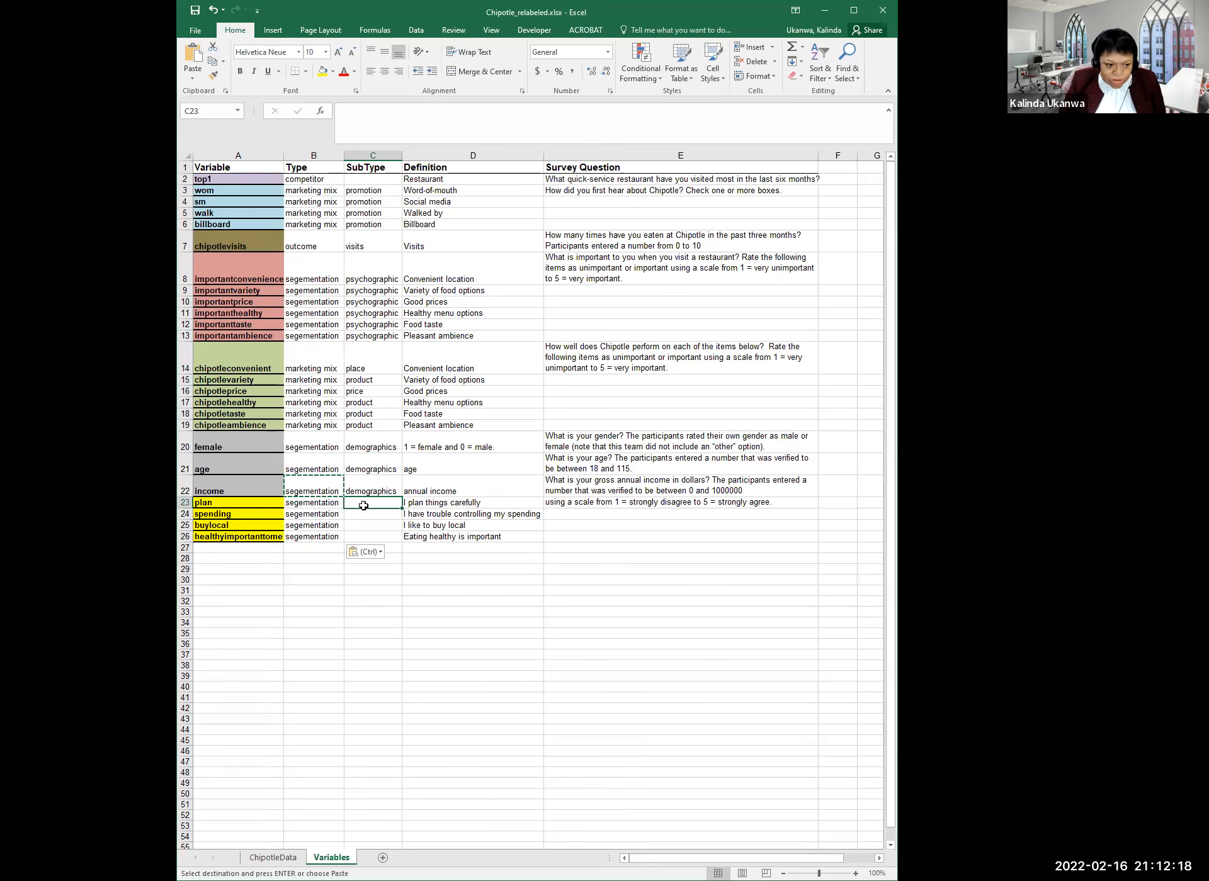
pyautogui.write('psychographic')
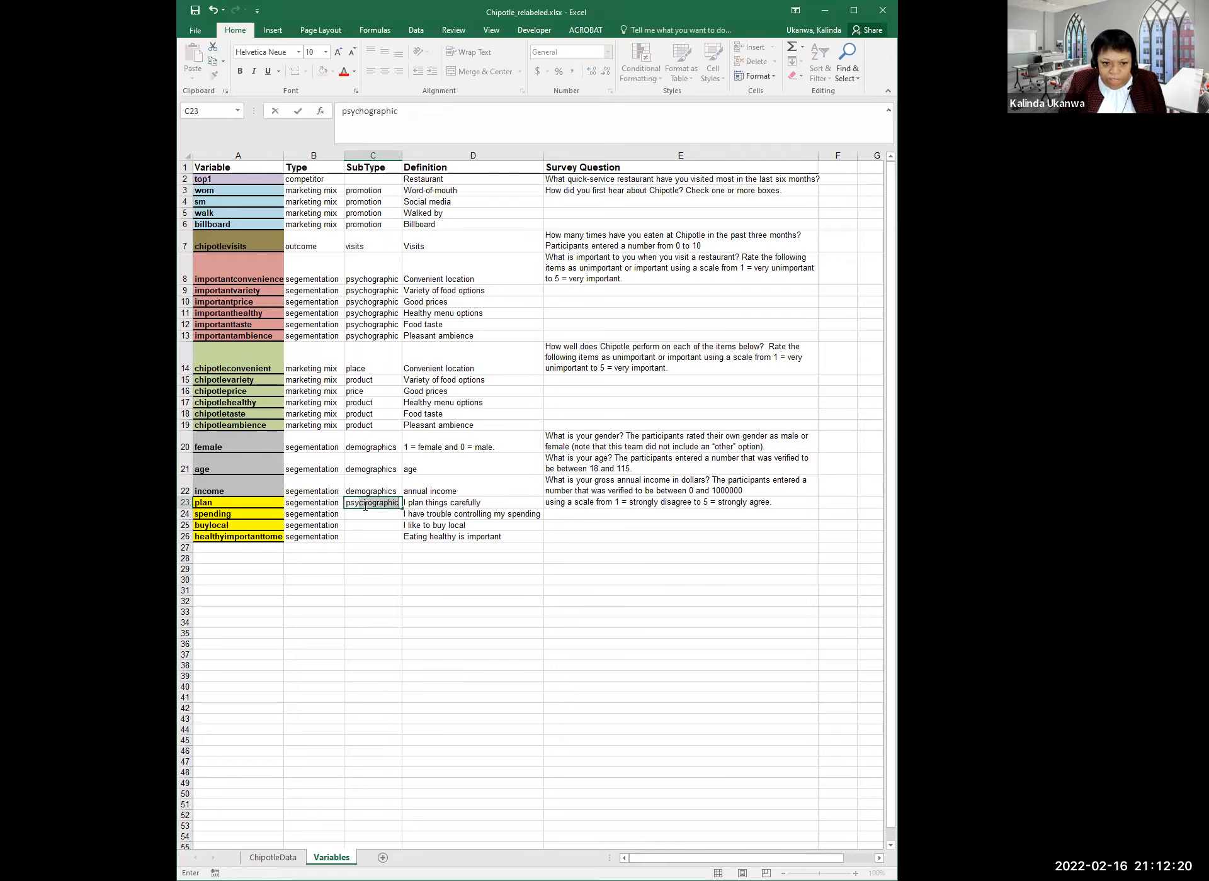
pyautogui.press('Return')
pyautogui.click(363, 505)
pyautogui.hotkey('ctrl', 'c')
pyautogui.moveTo(368, 516); pyautogui.dragTo(369, 537)
pyautogui.hotkey('ctrl', 'v')
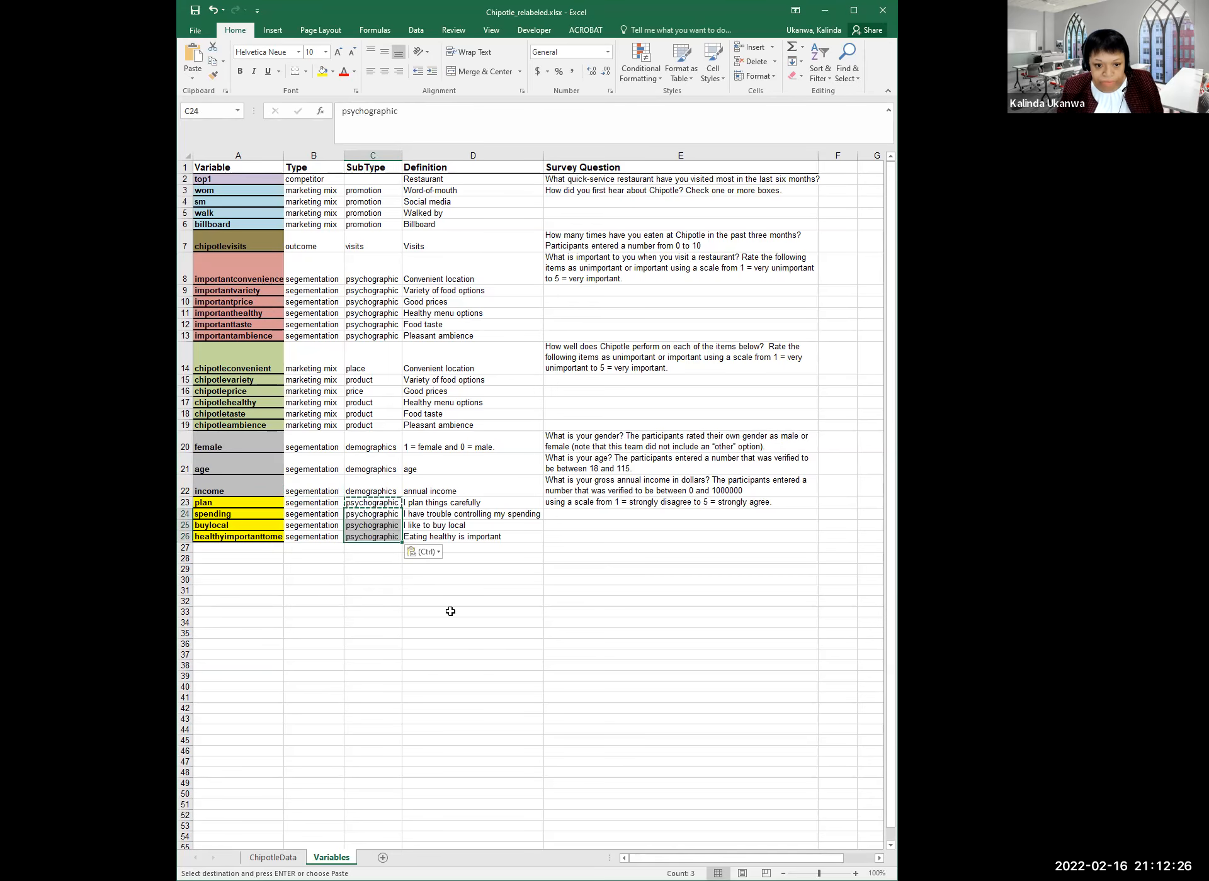
pyautogui.click(451, 610)
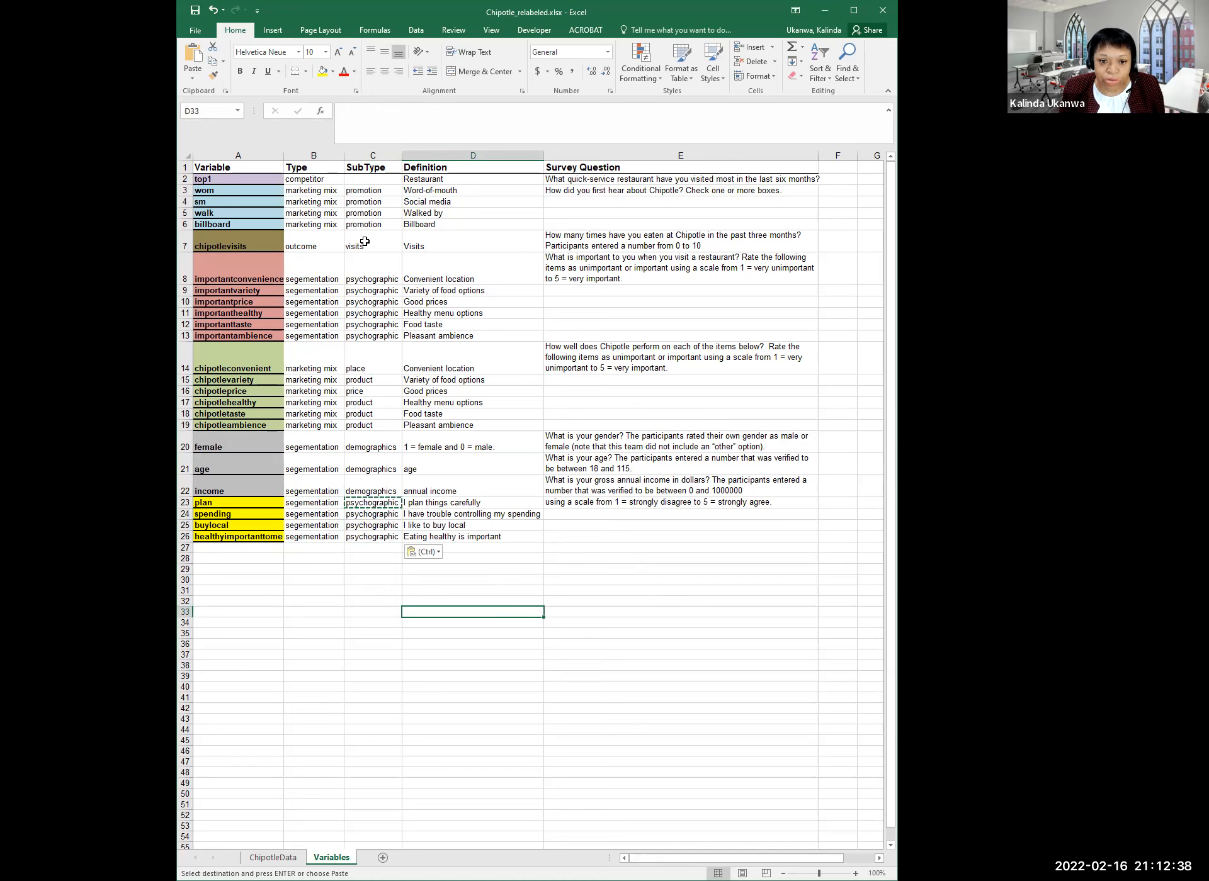
pyautogui.press('Escape')
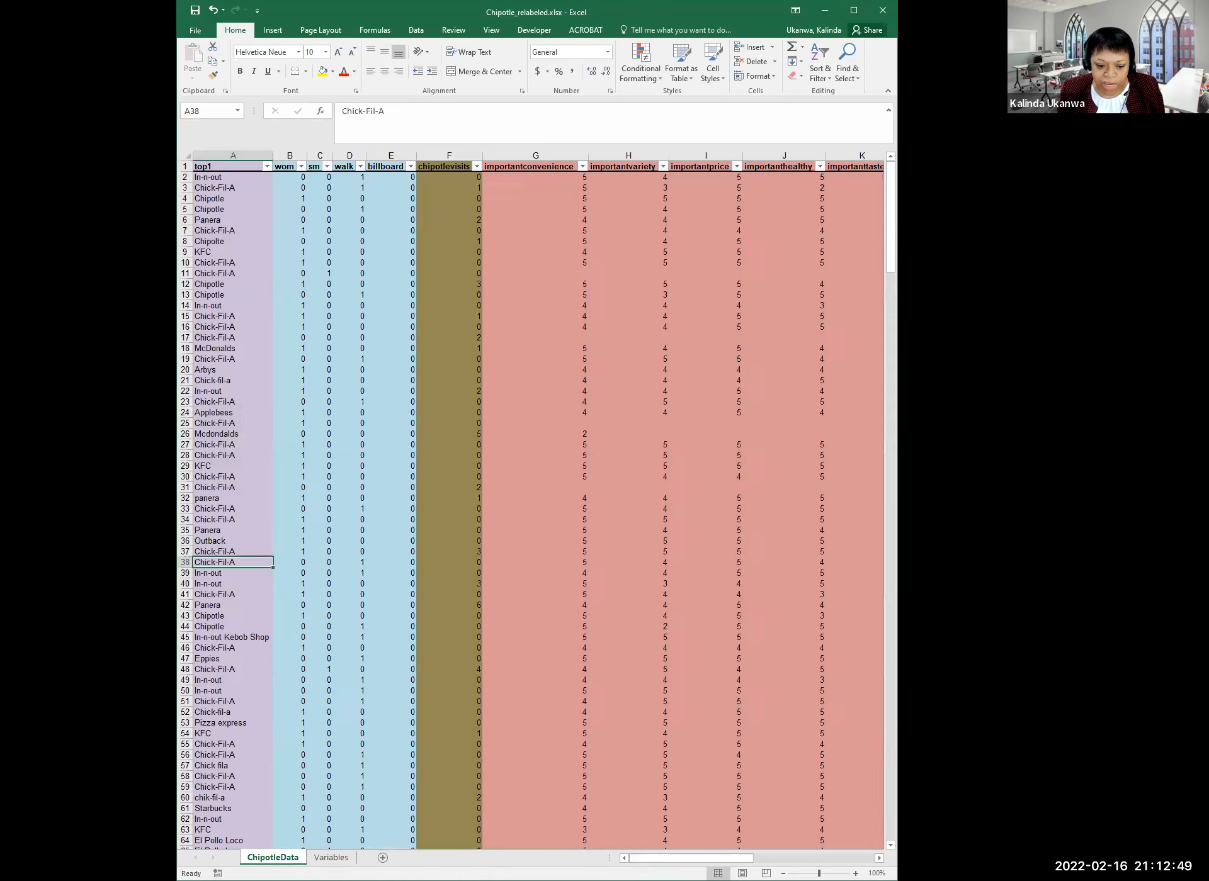
# Review the ChipotleData sheet alongside the Variables sheet and examine the restaurant names in the top1 column
pyautogui.click(273, 858)
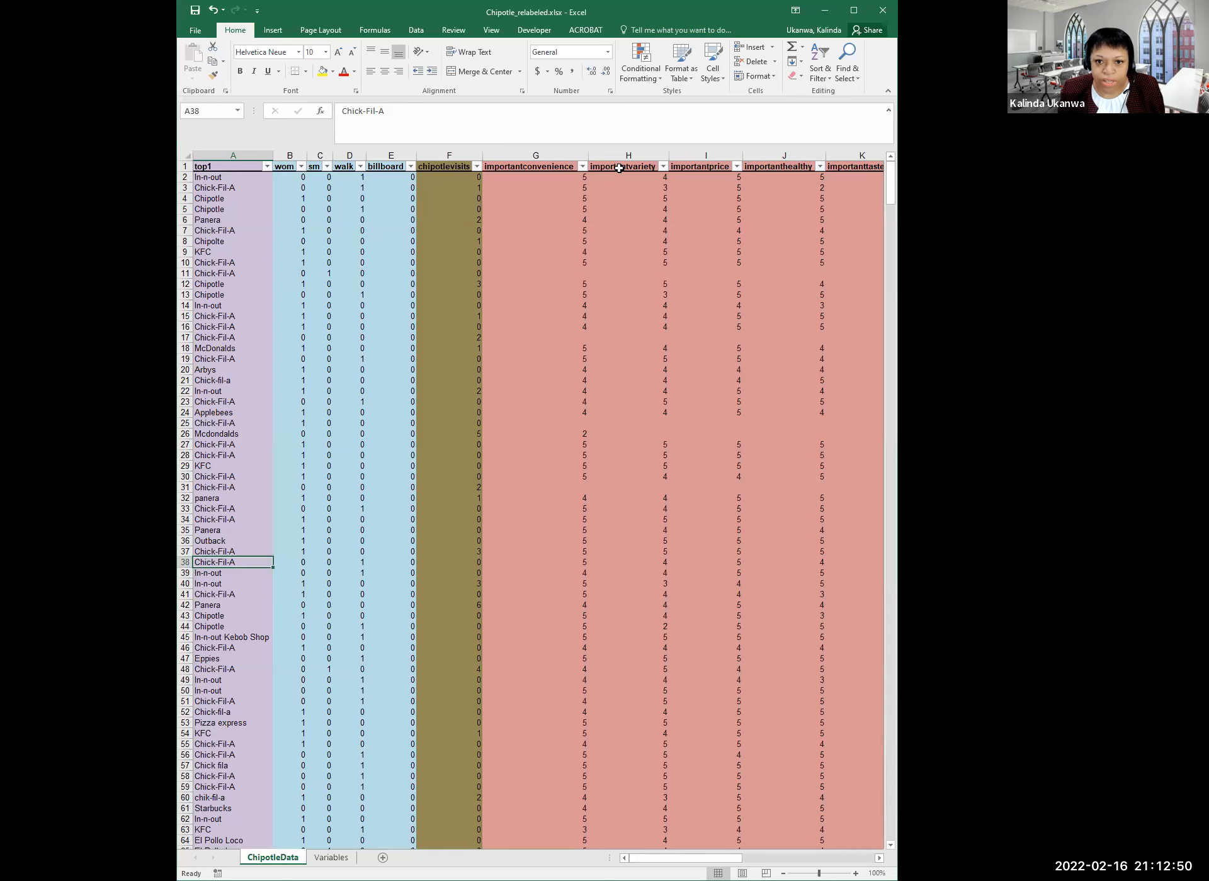
pyautogui.click(632, 73)
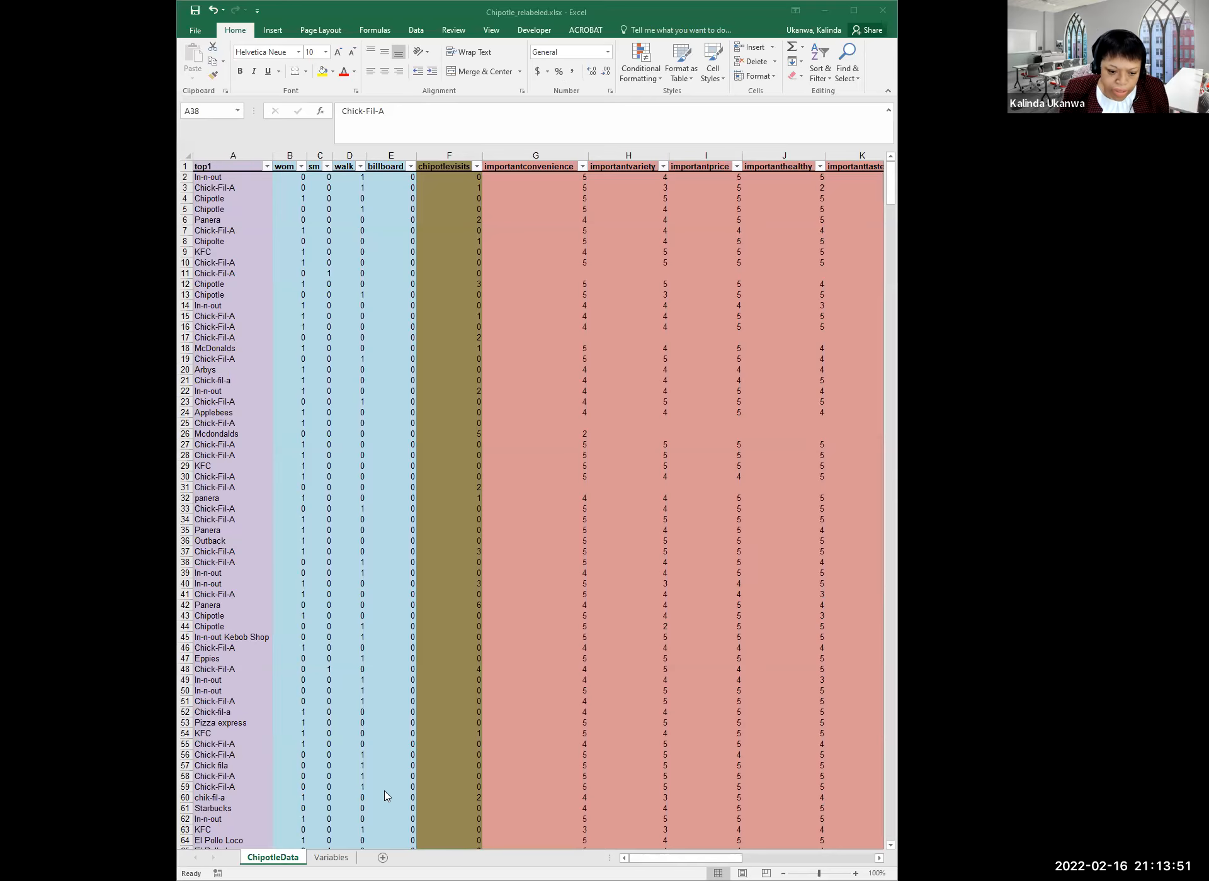
pyautogui.click(330, 857)
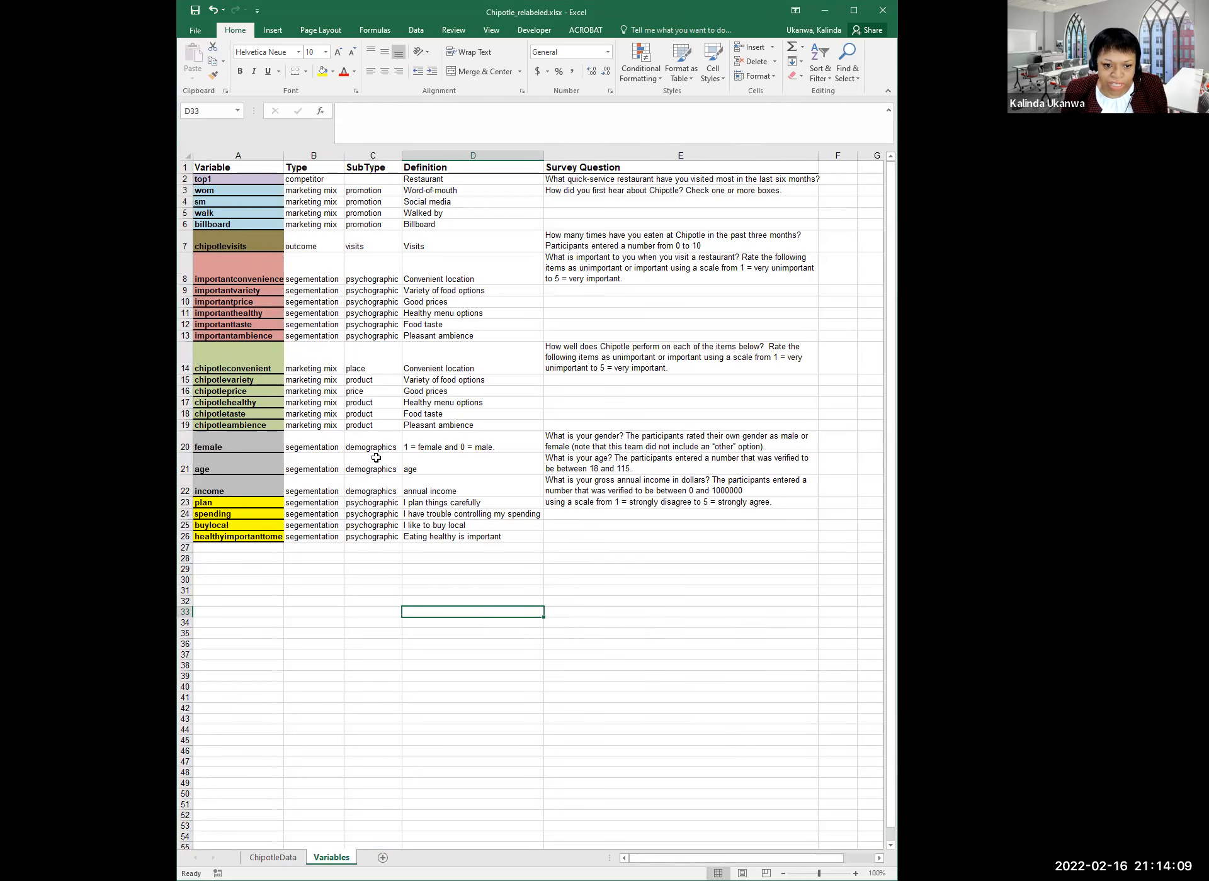
pyautogui.click(275, 858)
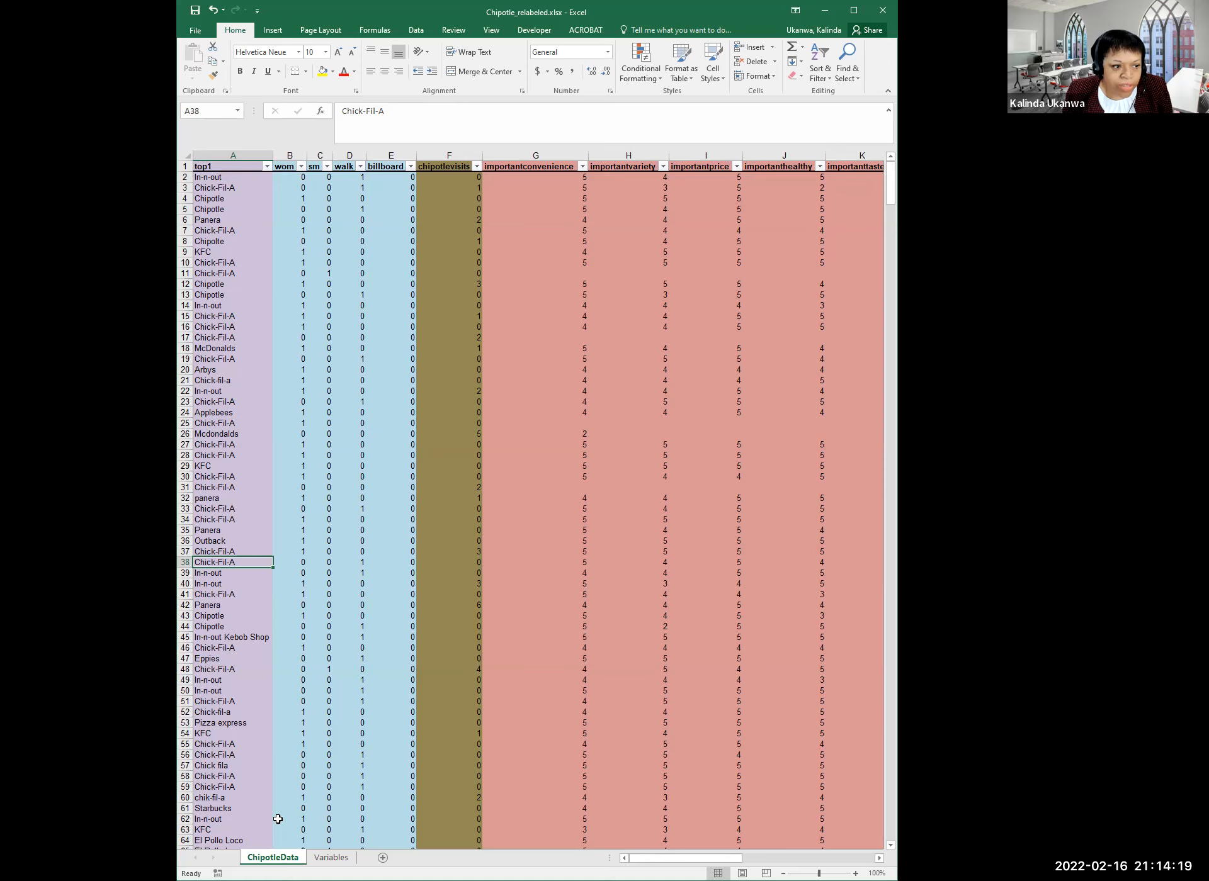
pyautogui.click(227, 304)
pyautogui.click(229, 187)
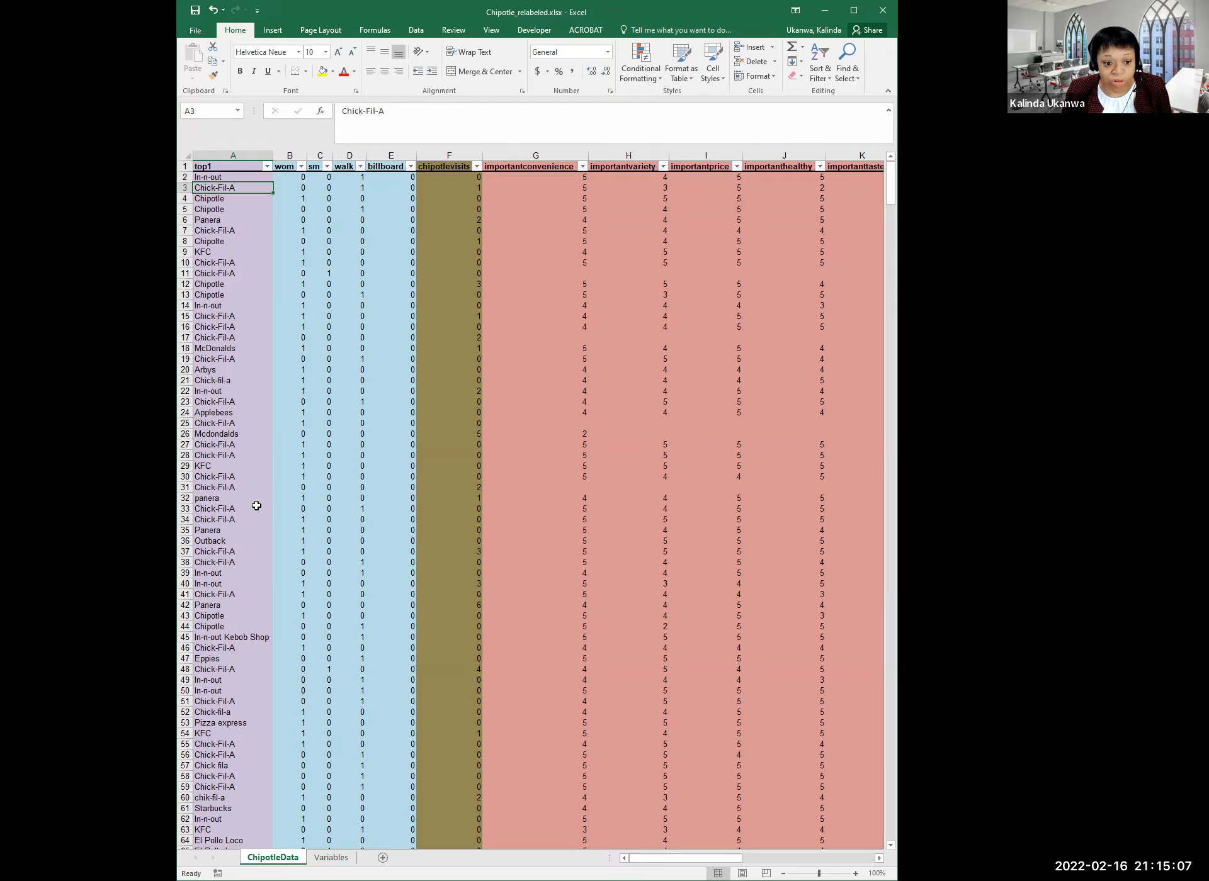
pyautogui.click(220, 306)
pyautogui.click(227, 187)
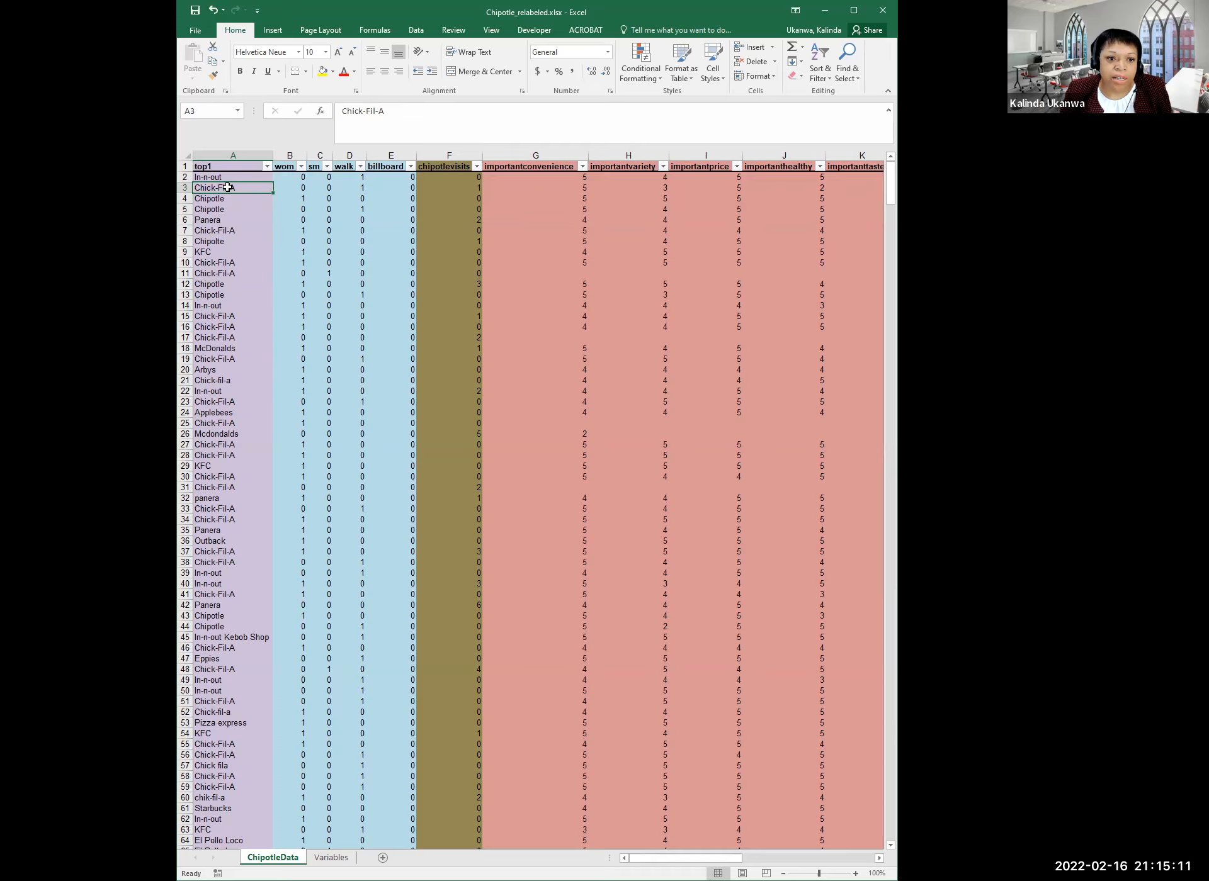
pyautogui.click(214, 174)
pyautogui.click(229, 166)
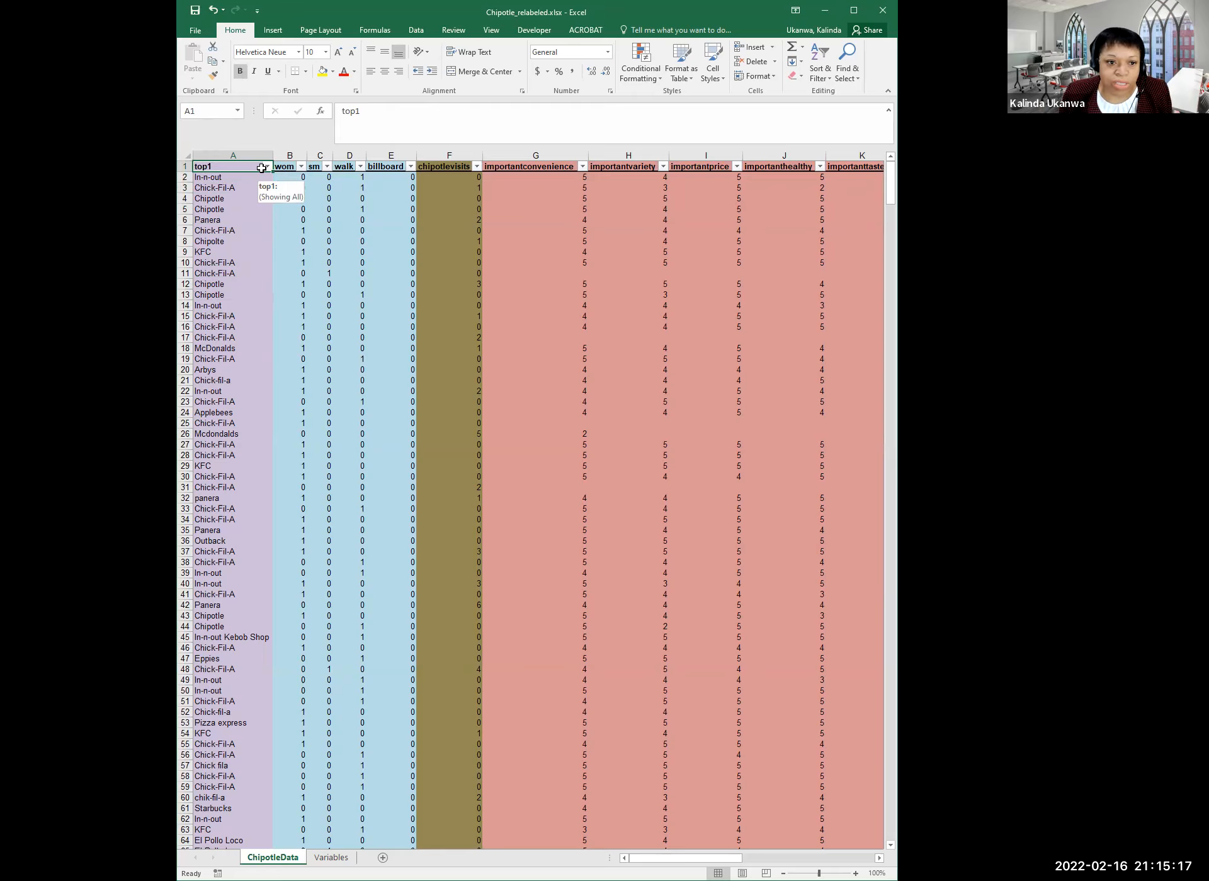
pyautogui.click(195, 188)
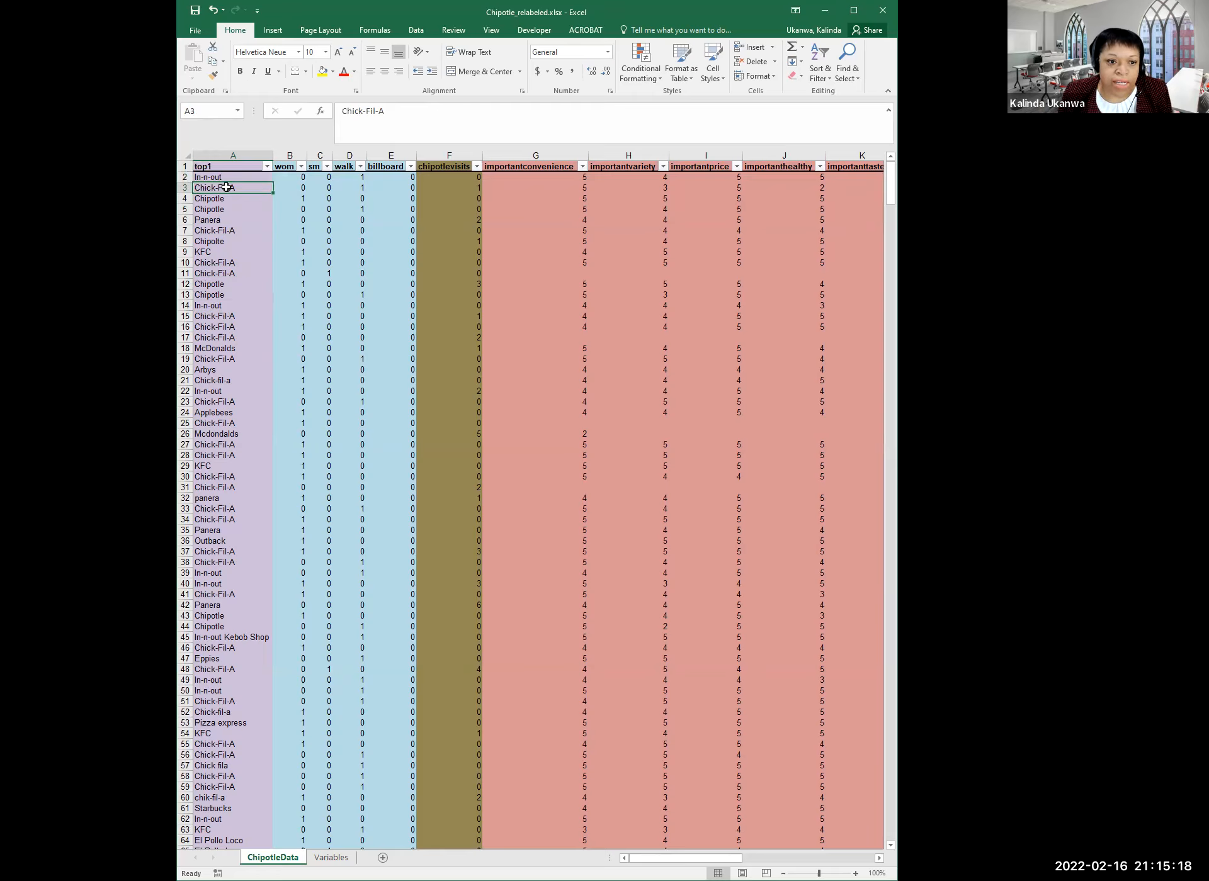
# Open the filter list of the top1 column, enlarge it and examine all restaurant name spellings
pyautogui.click(267, 167)
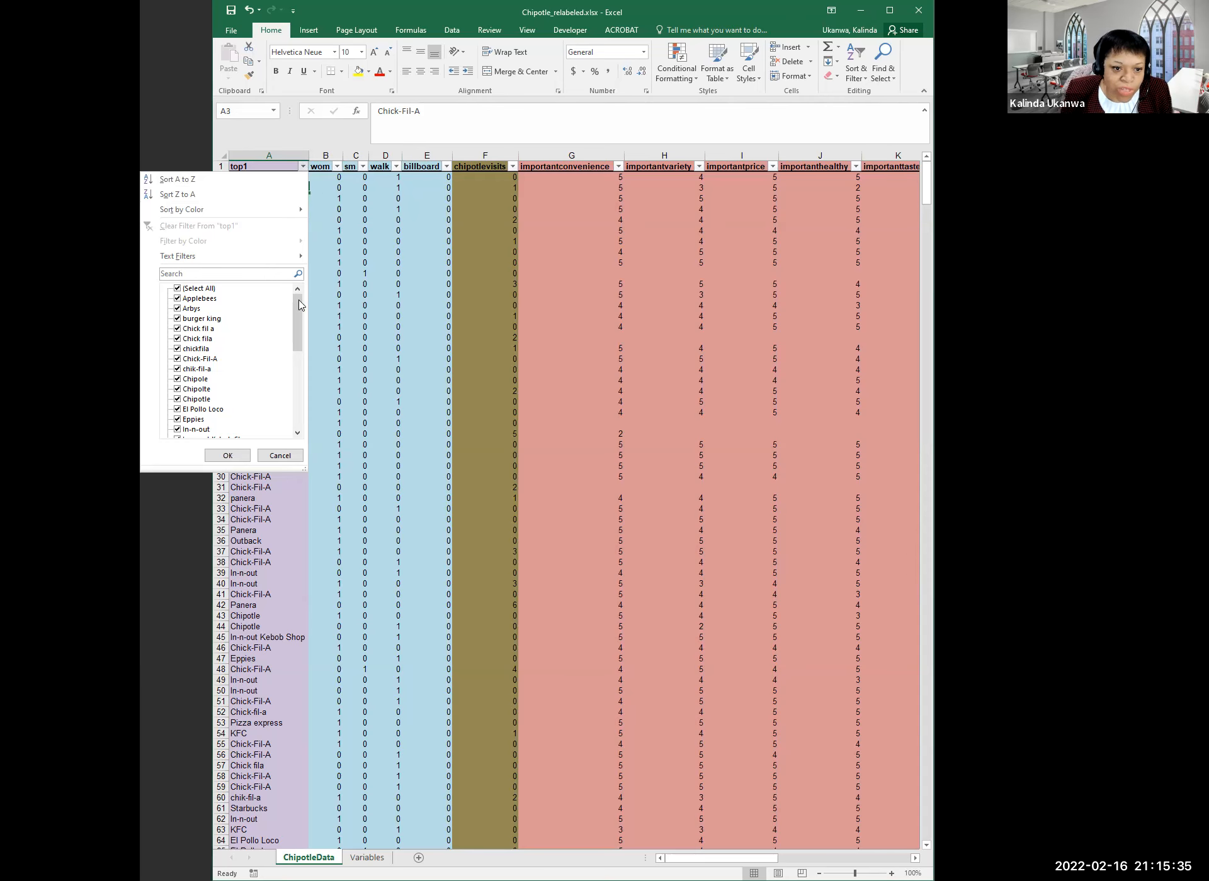
pyautogui.moveTo(298, 330)
pyautogui.mouseDown()
pyautogui.moveTo(287, 405)
pyautogui.moveTo(291, 313)
pyautogui.mouseUp()
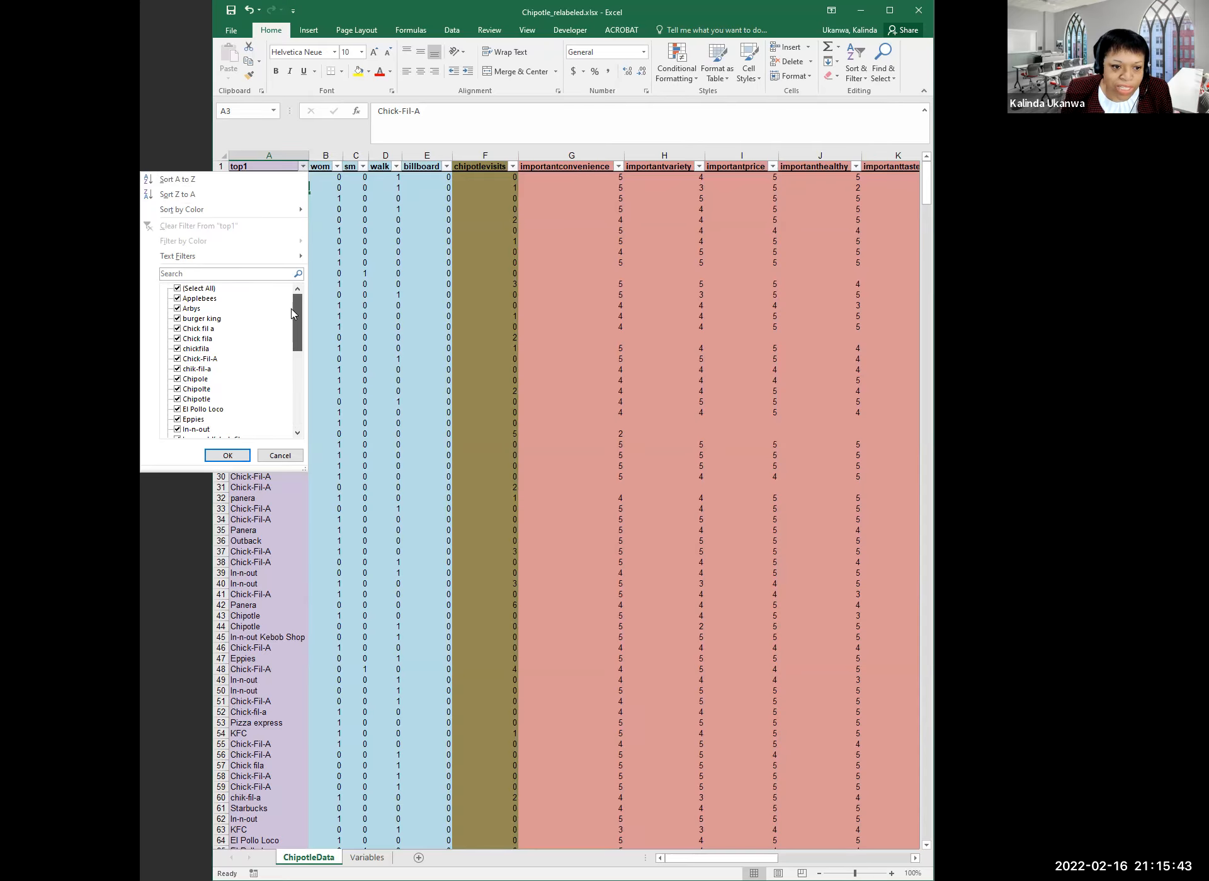
pyautogui.scroll(-1, 298, 332)
pyautogui.scroll(1, 297, 334)
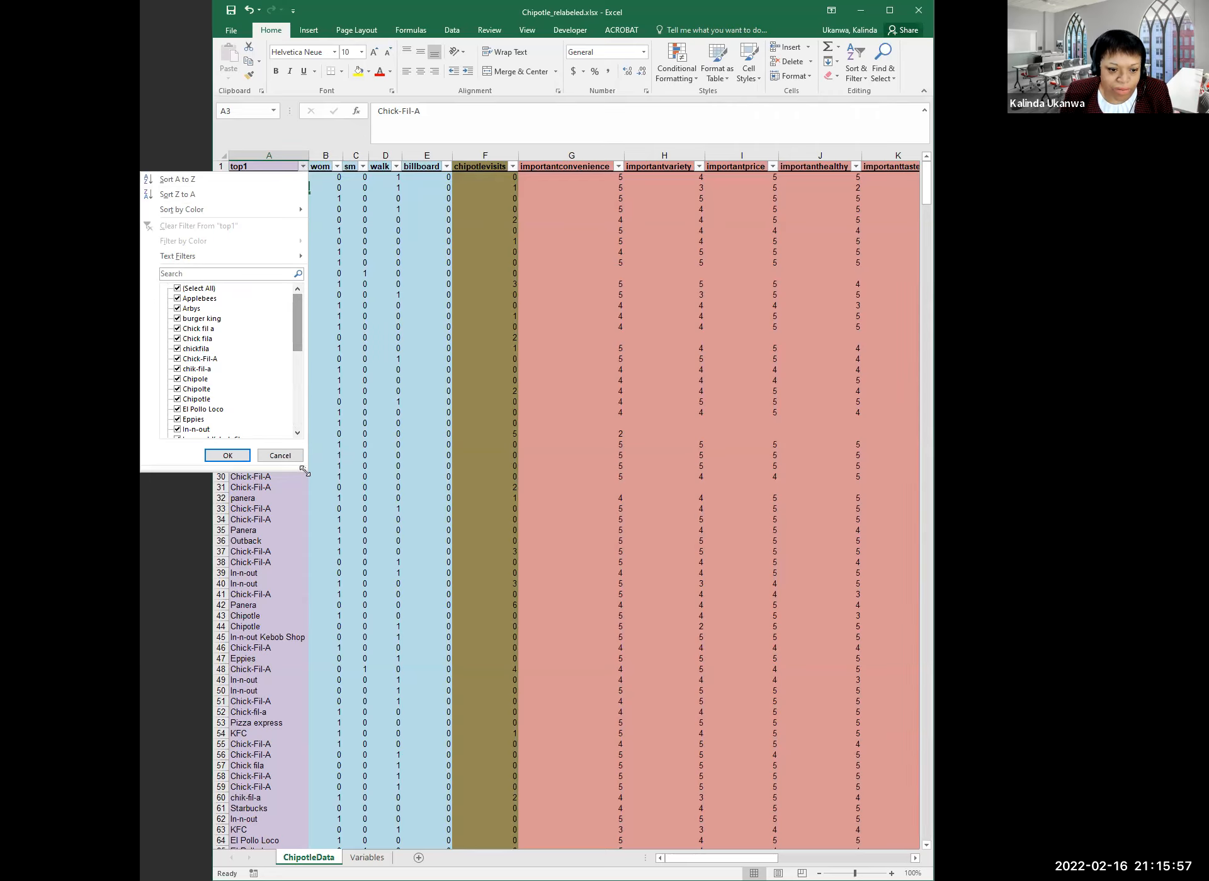
pyautogui.moveTo(304, 470); pyautogui.dragTo(427, 562)
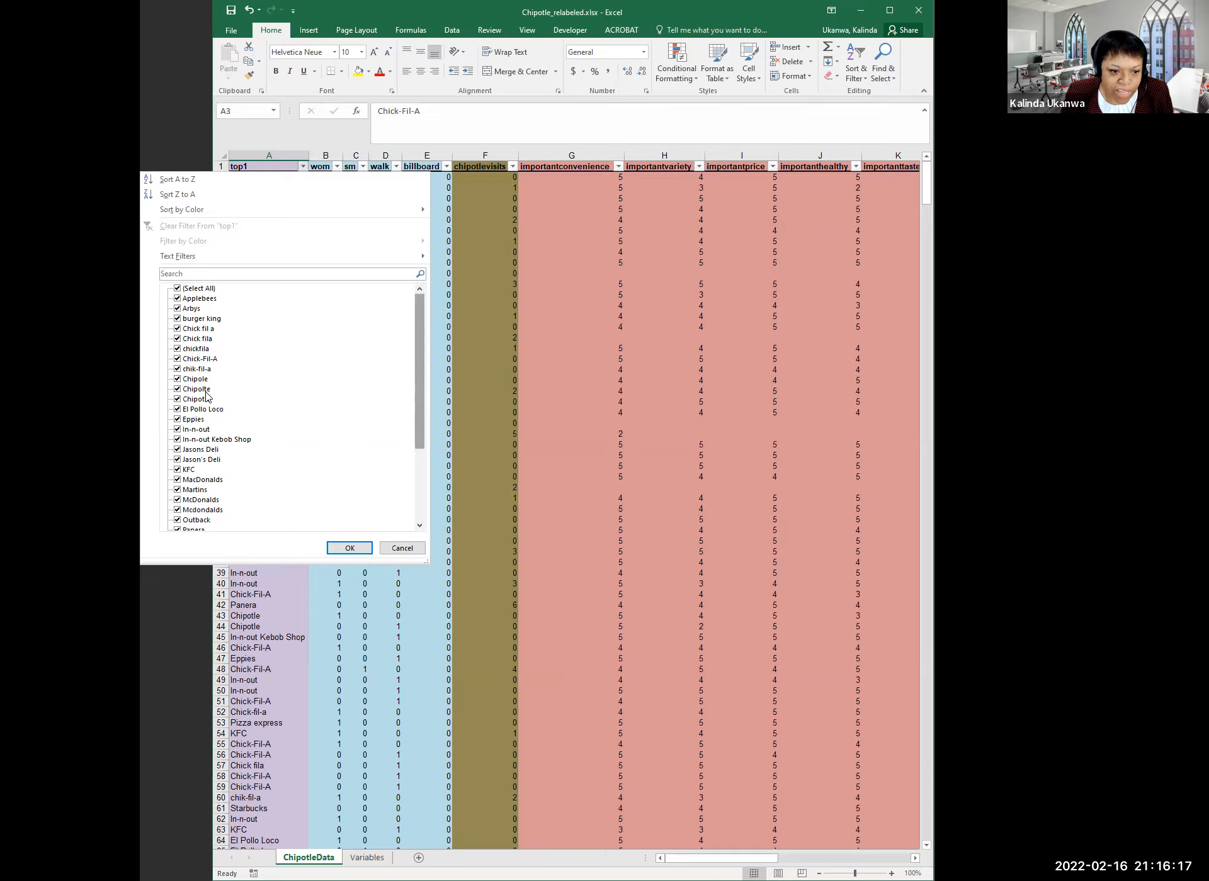
pyautogui.moveTo(423, 404); pyautogui.dragTo(399, 461)
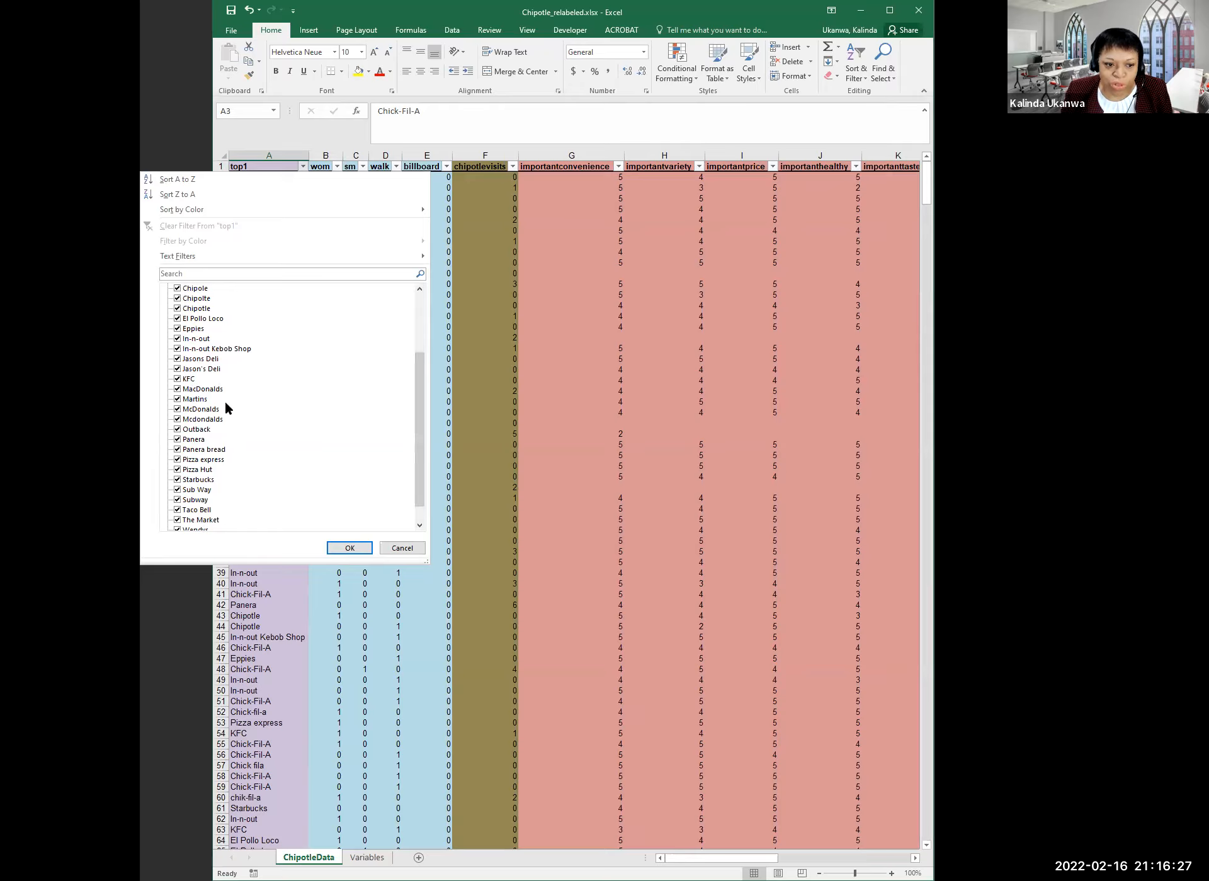
pyautogui.scroll(-1, 403, 449)
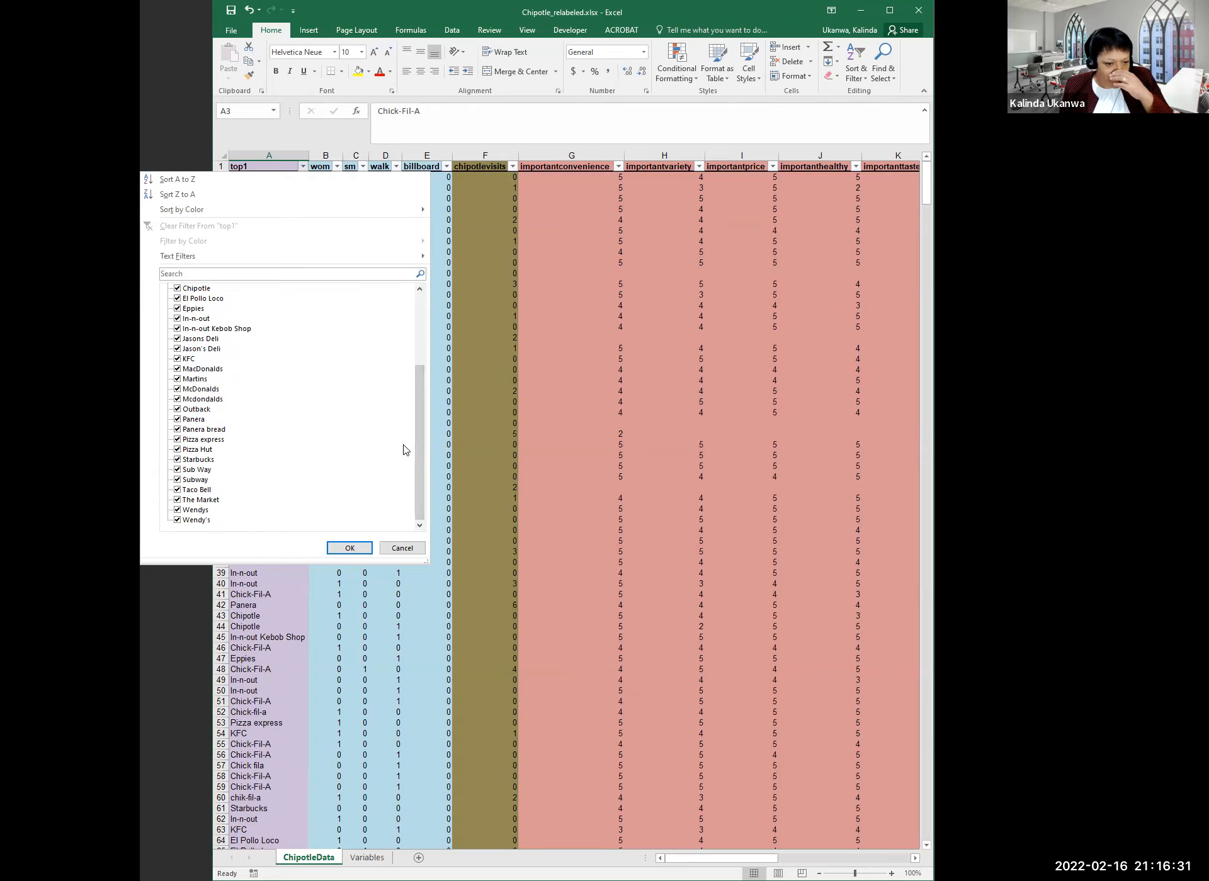
pyautogui.moveTo(421, 397); pyautogui.dragTo(415, 315)
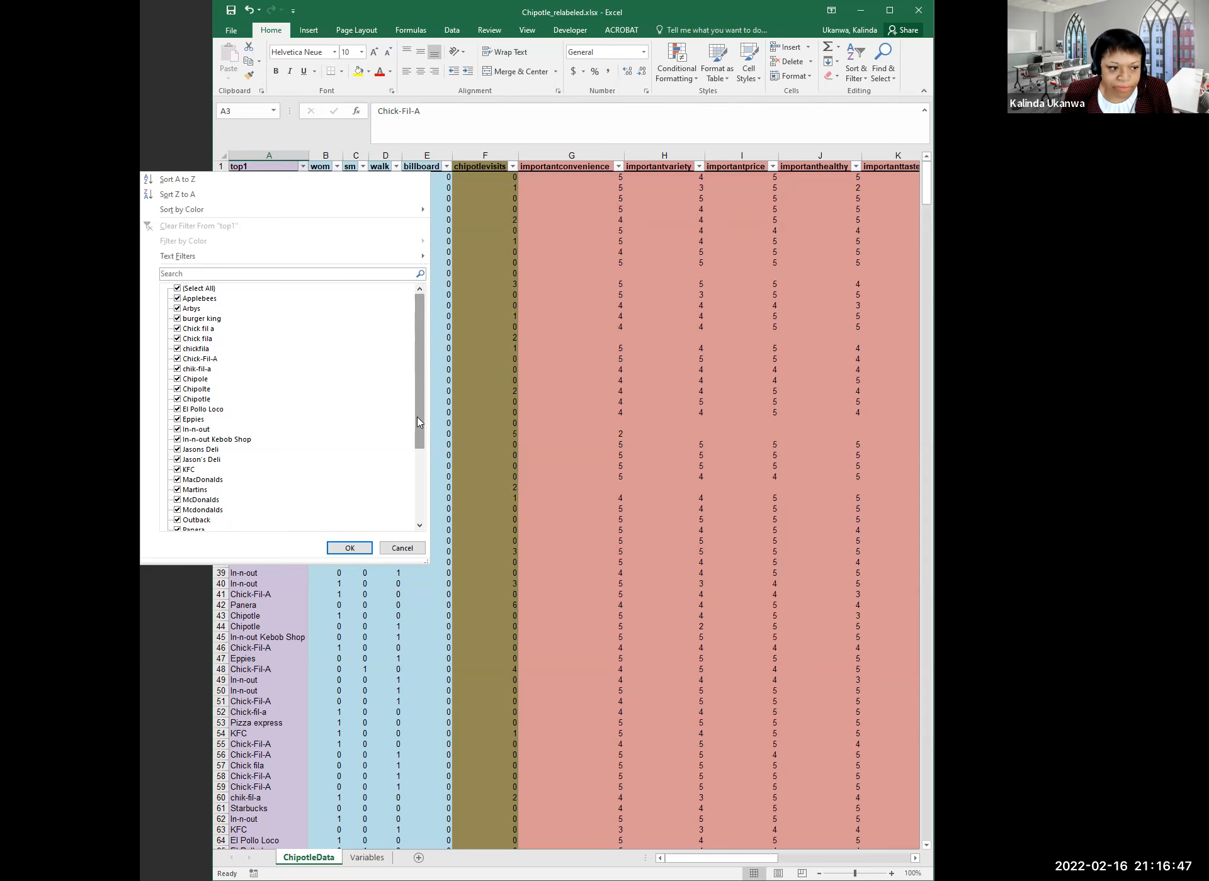
# Close the top1 filter list, add a new blank worksheet and place it after the Variables sheet
pyautogui.click(348, 549)
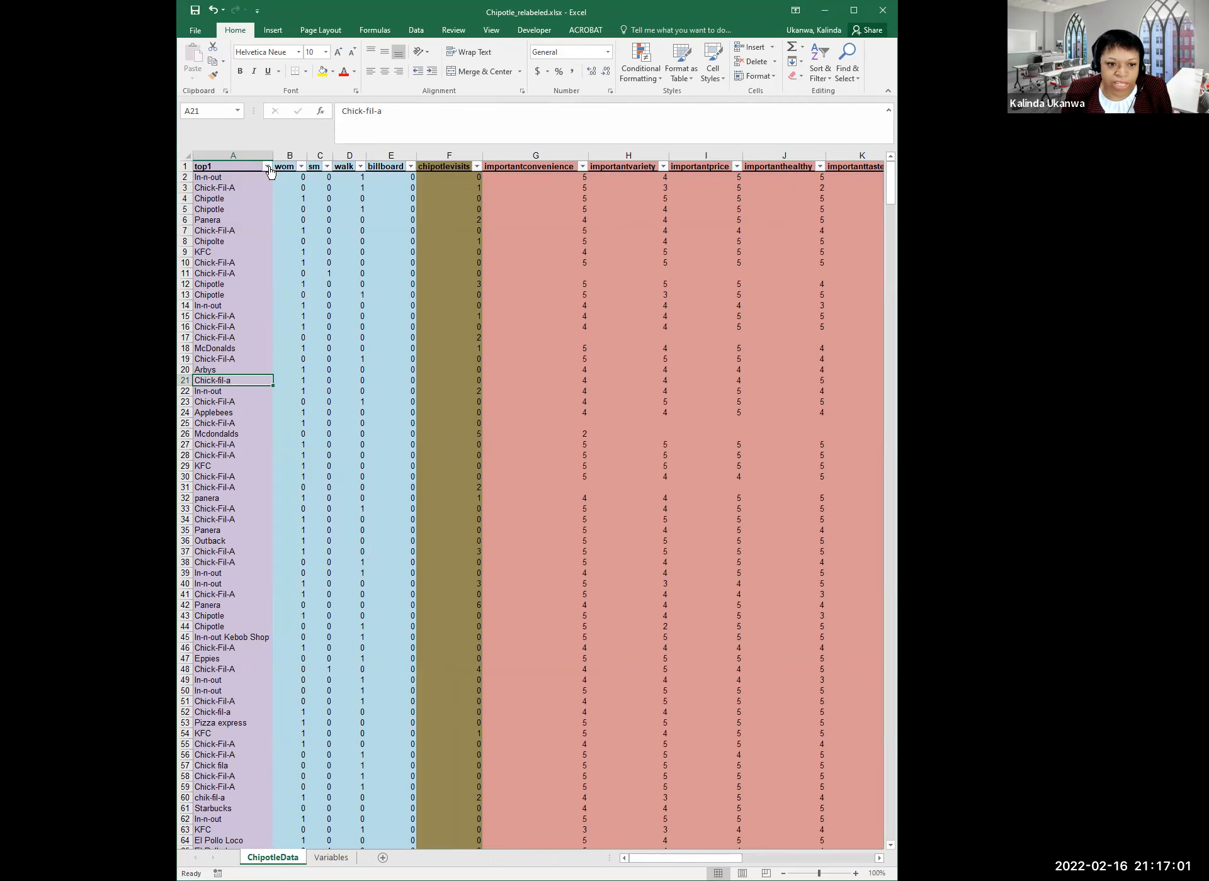
pyautogui.click(221, 209)
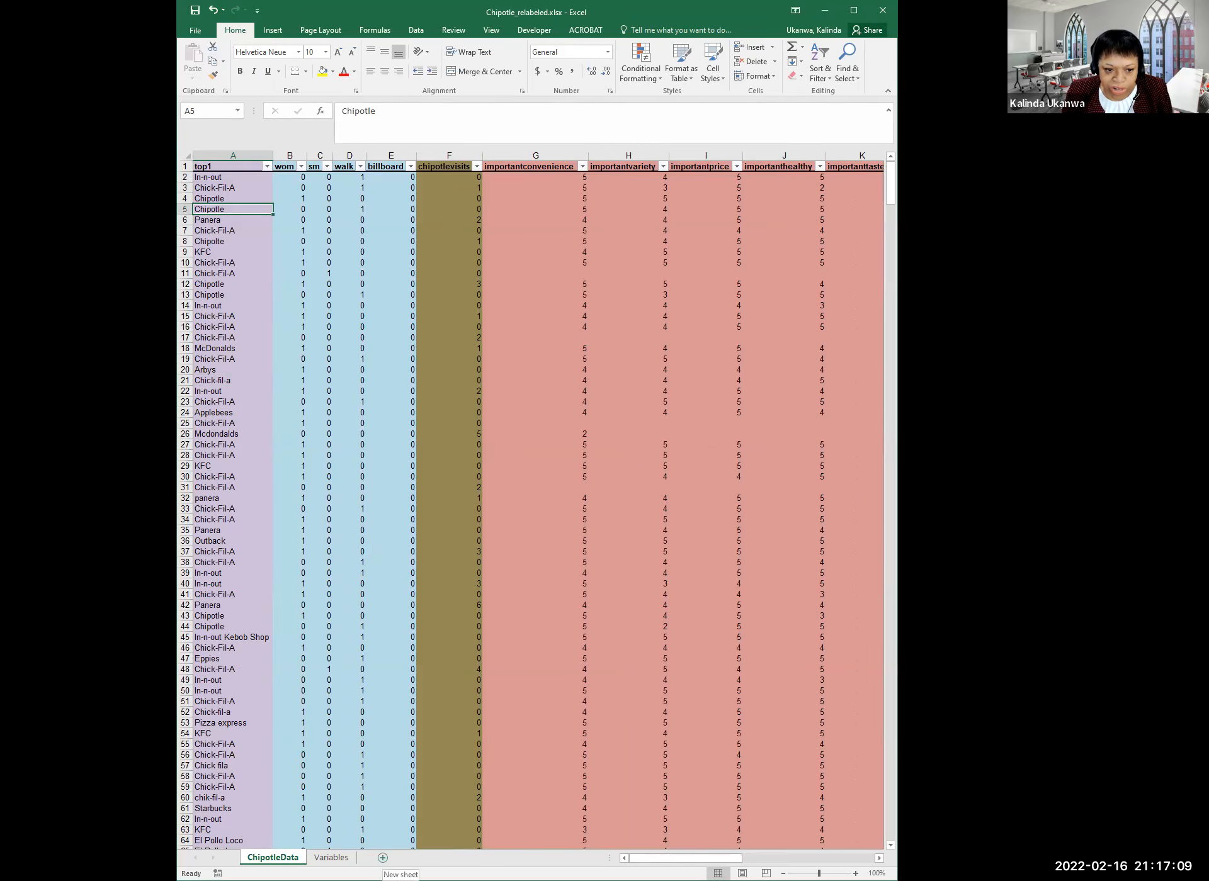
pyautogui.click(382, 857)
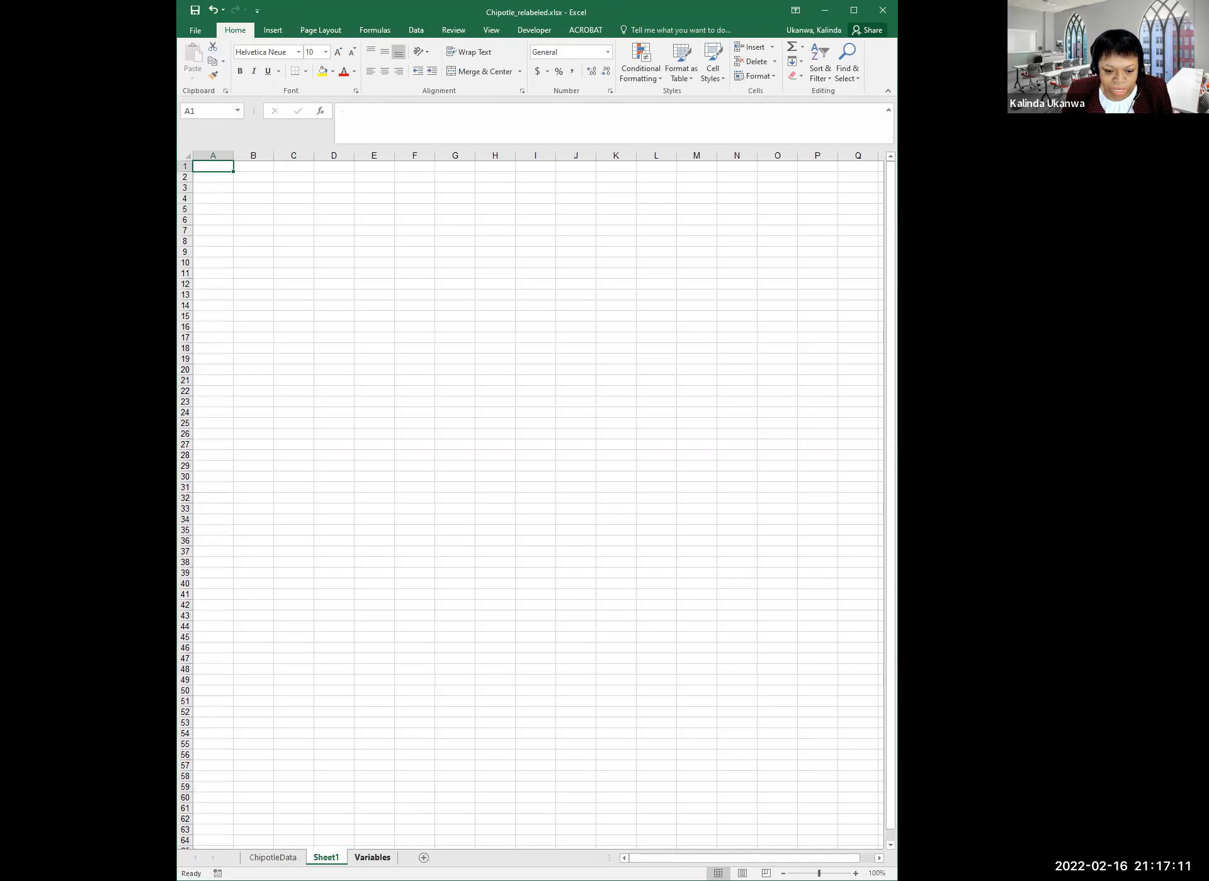
pyautogui.moveTo(347, 860); pyautogui.dragTo(463, 857)
# Copy the whole top1 column from the ChipotleData sheet and paste it with formatting into column A of Sheet1
pyautogui.click(272, 857)
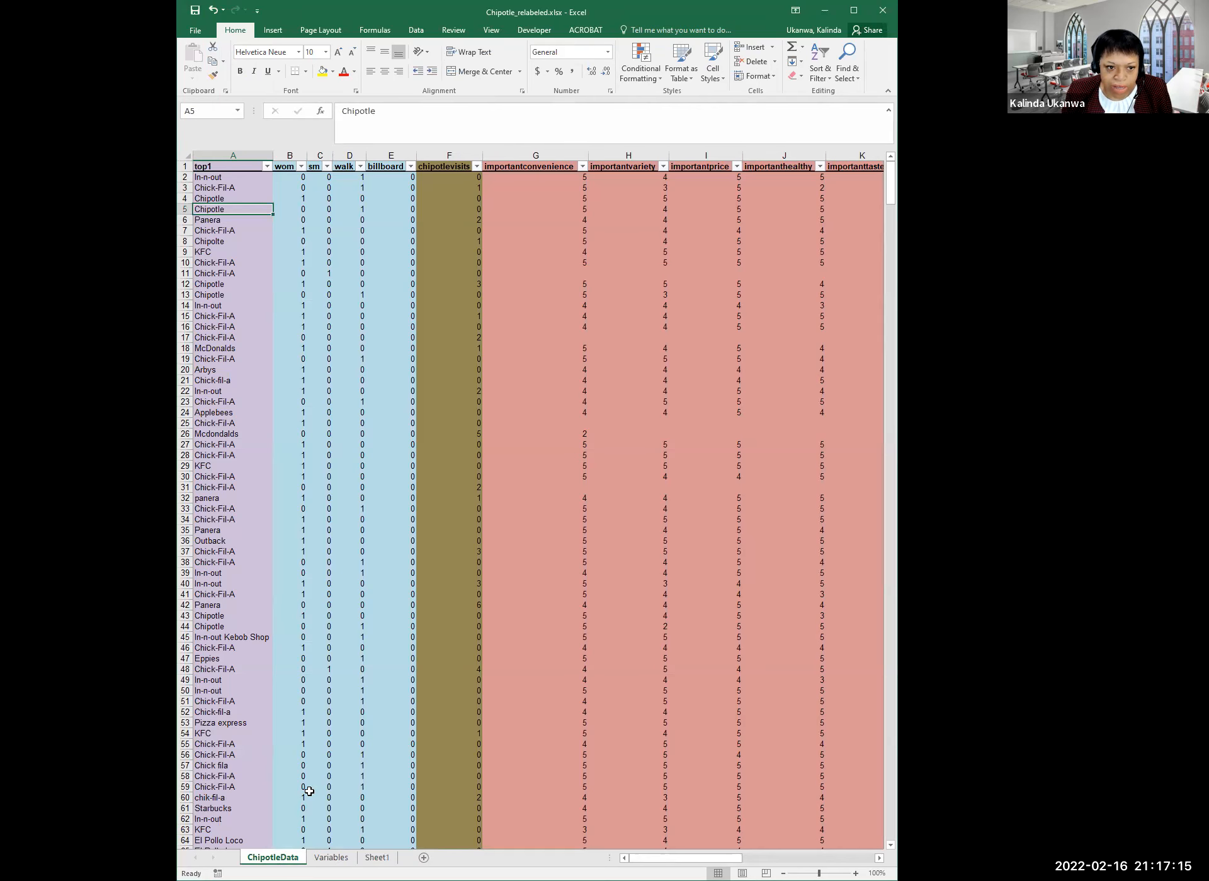
pyautogui.click(205, 152)
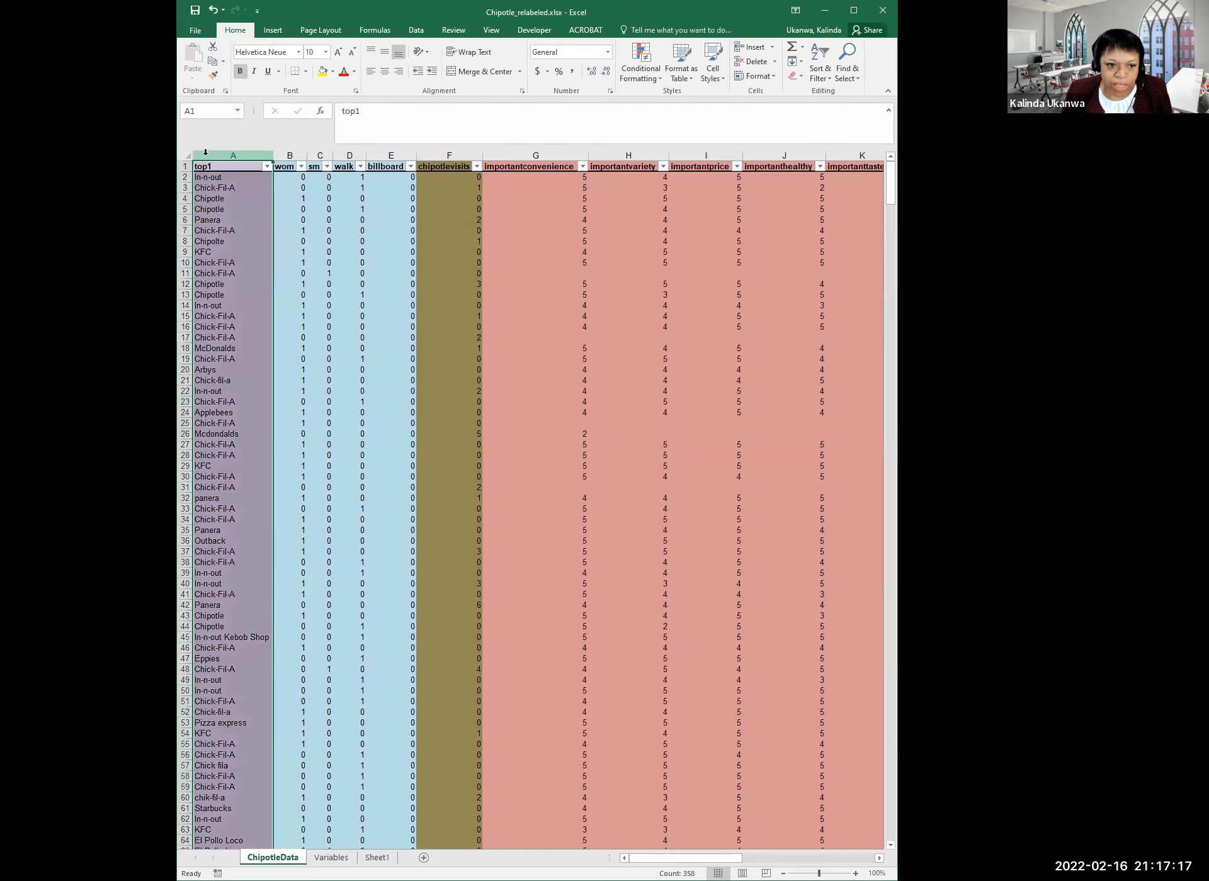
pyautogui.rightClick(209, 156)
pyautogui.click(236, 179)
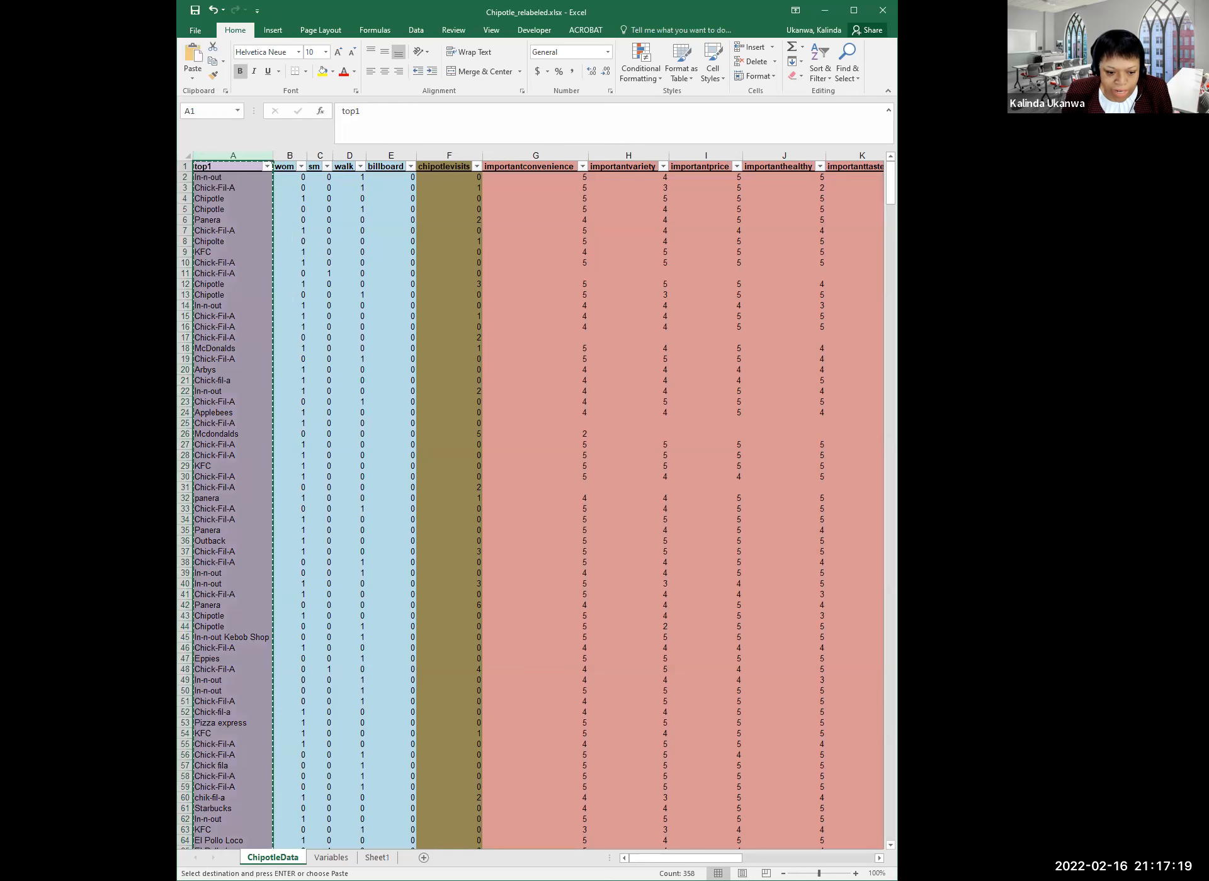
pyautogui.click(377, 857)
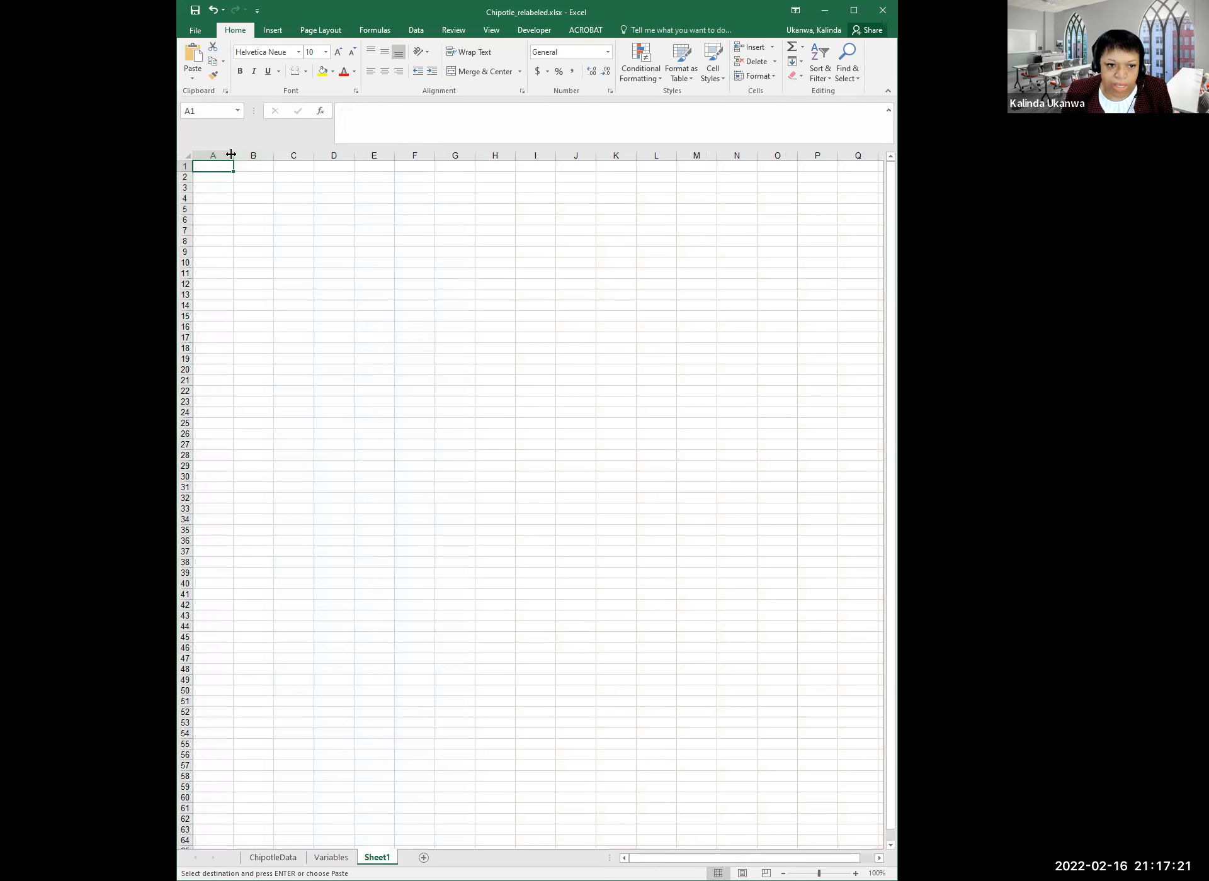
pyautogui.click(216, 155)
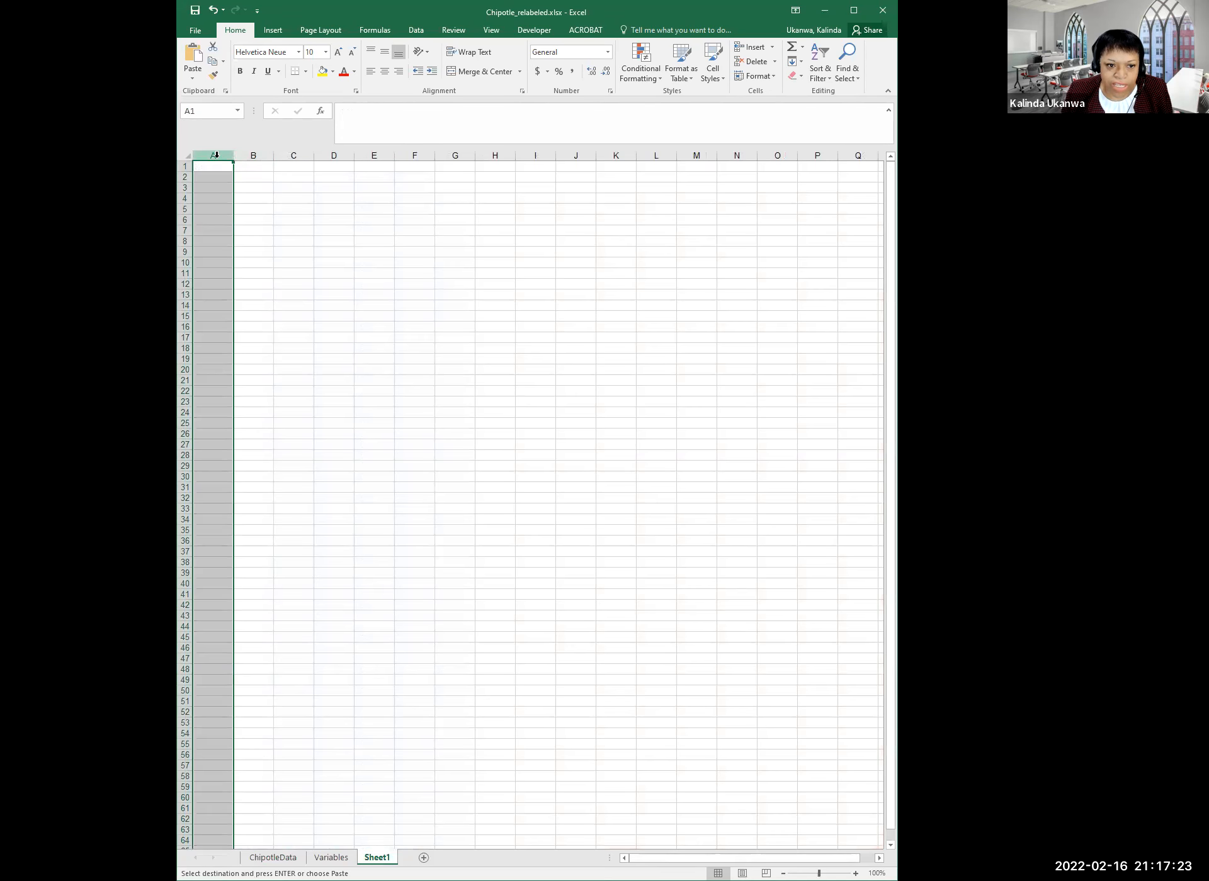
pyautogui.rightClick(227, 171)
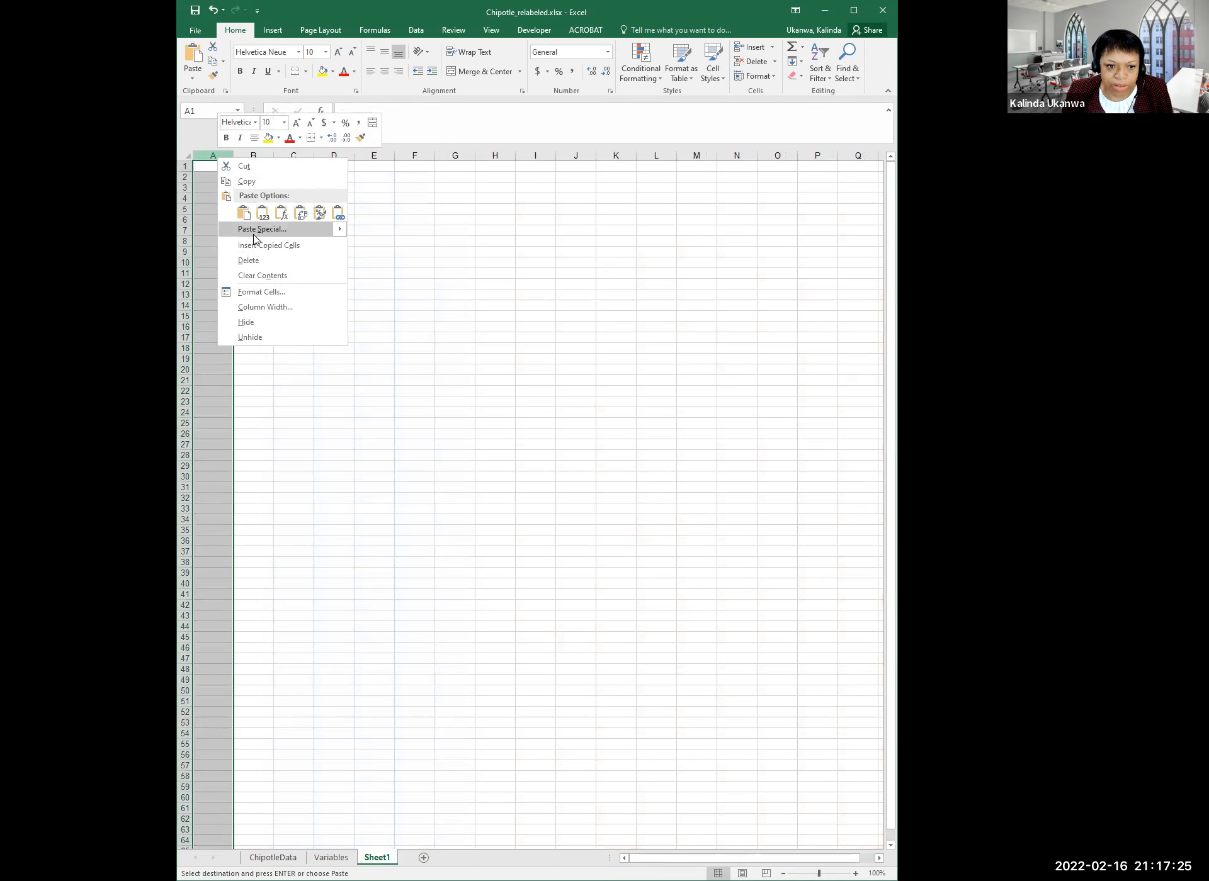
pyautogui.moveTo(254, 235)
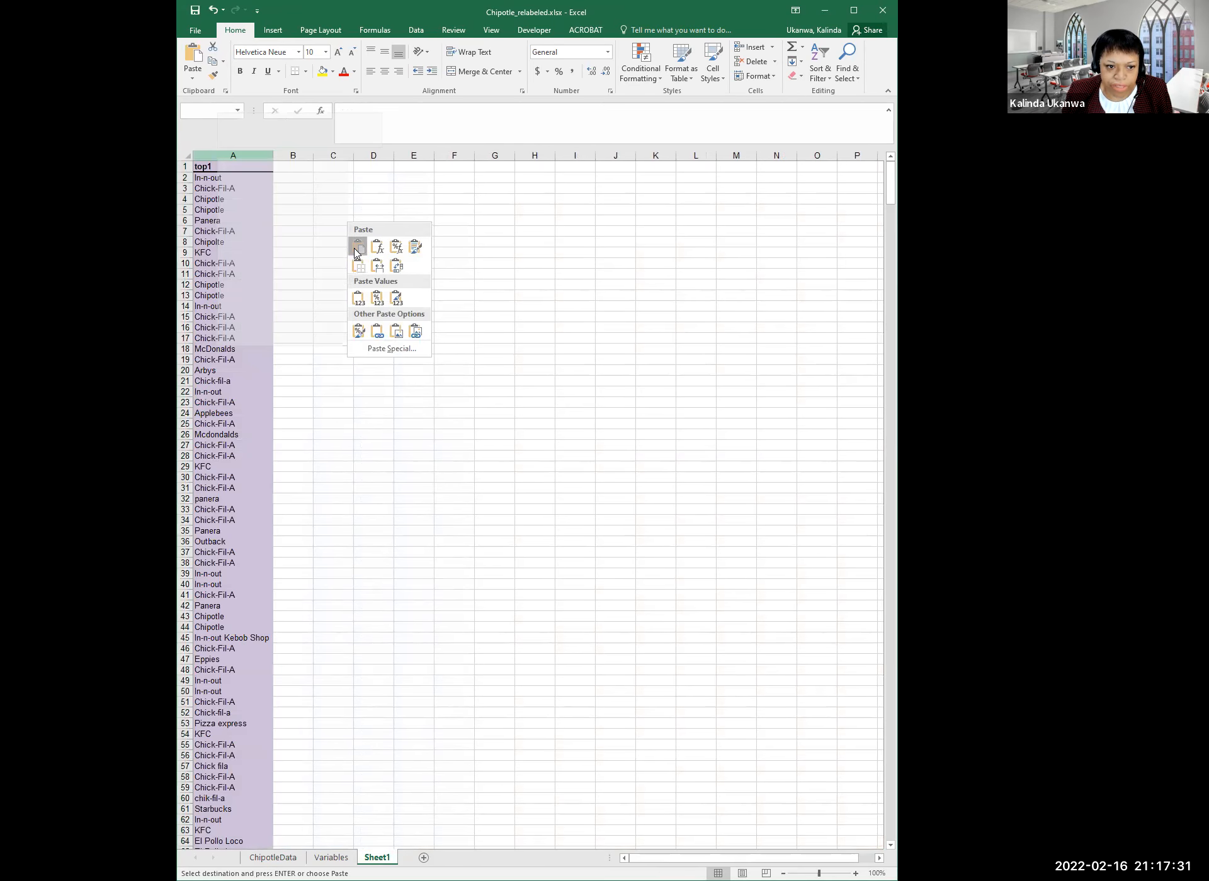
pyautogui.click(352, 246)
# Look over the restaurant names in the copied column on Sheet1 and compare them with the original on ChipotleData
pyautogui.click(223, 329)
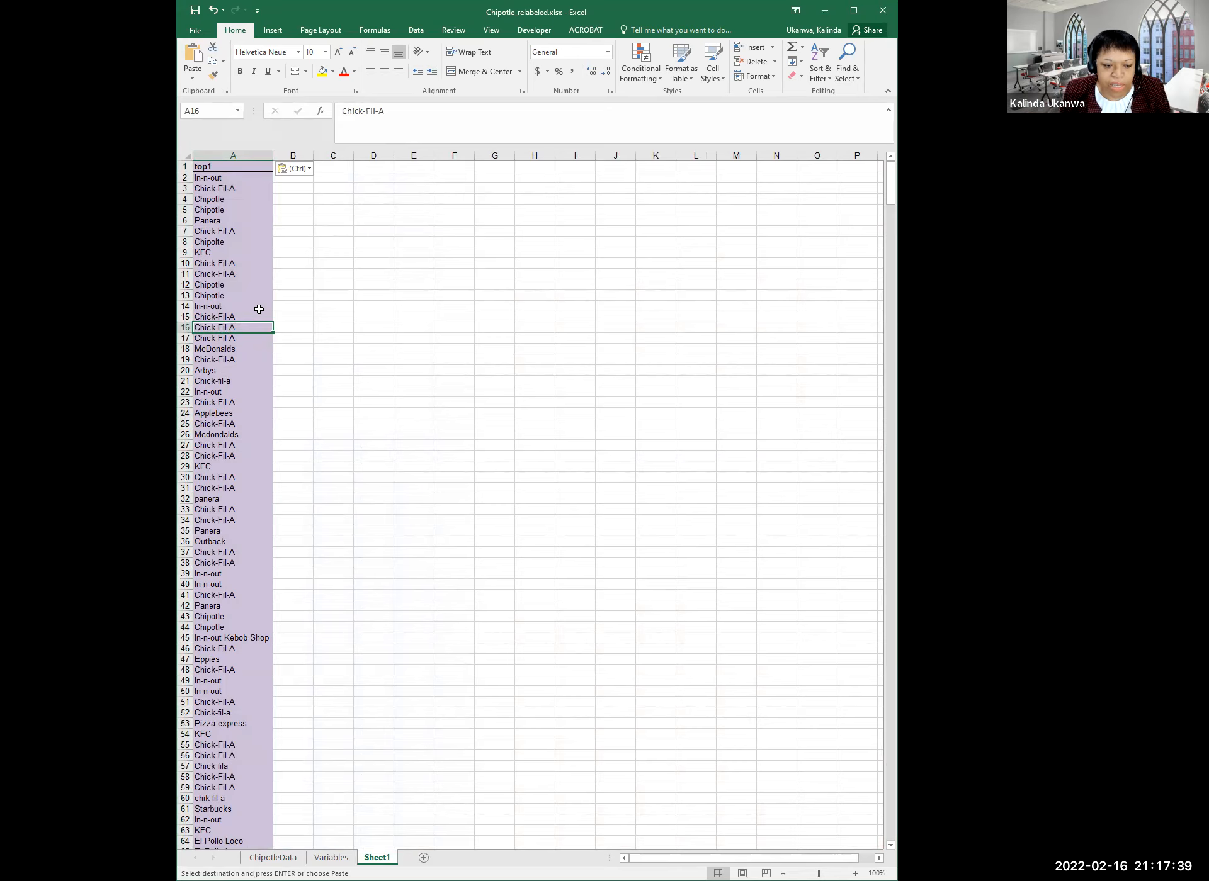
pyautogui.click(217, 191)
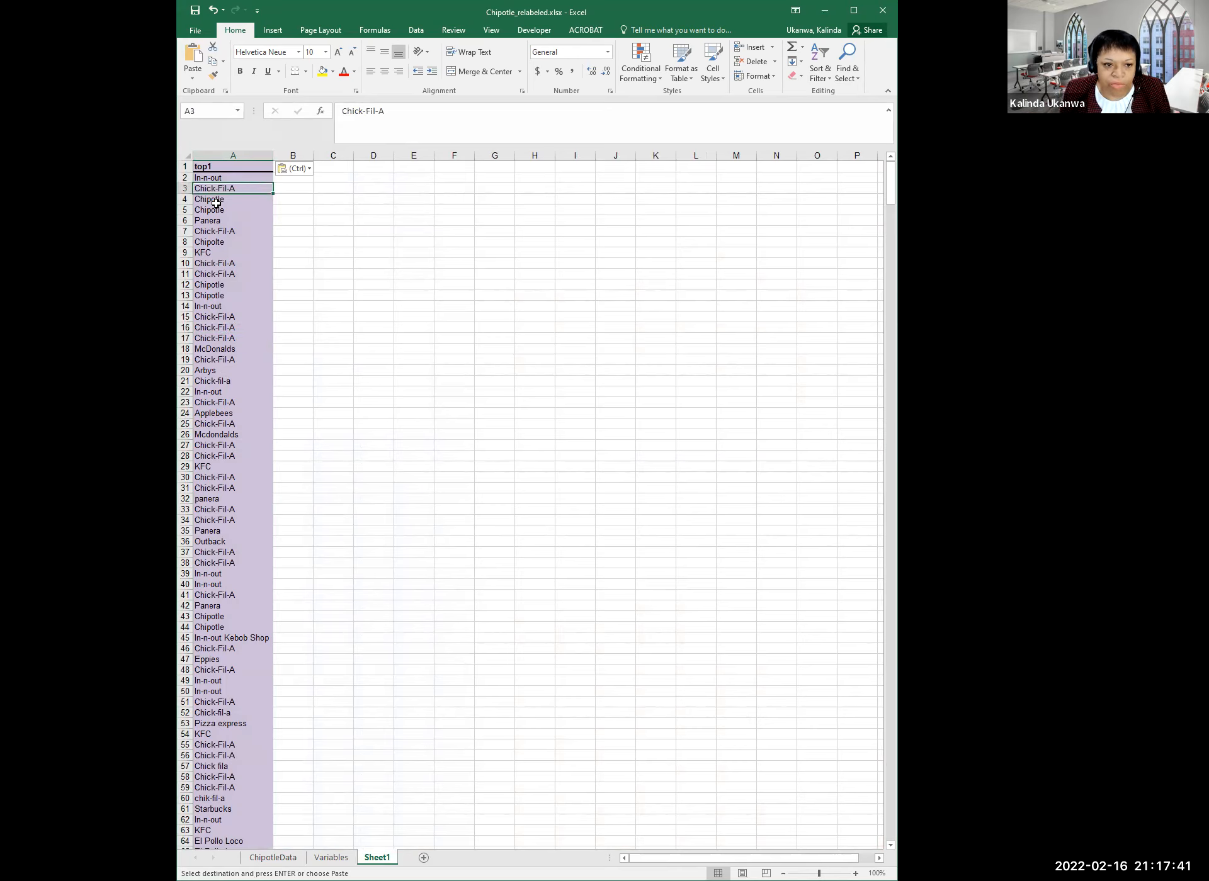
pyautogui.click(212, 231)
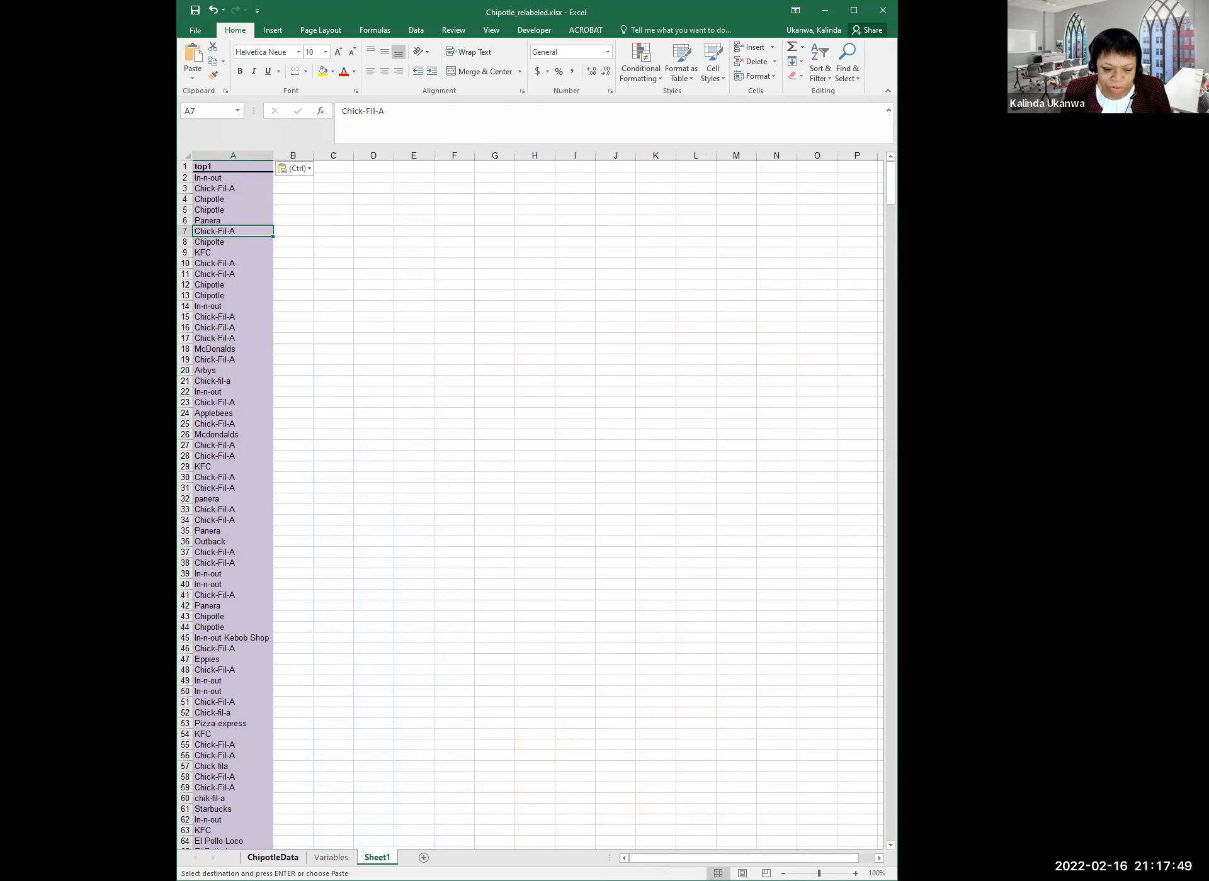
pyautogui.click(274, 858)
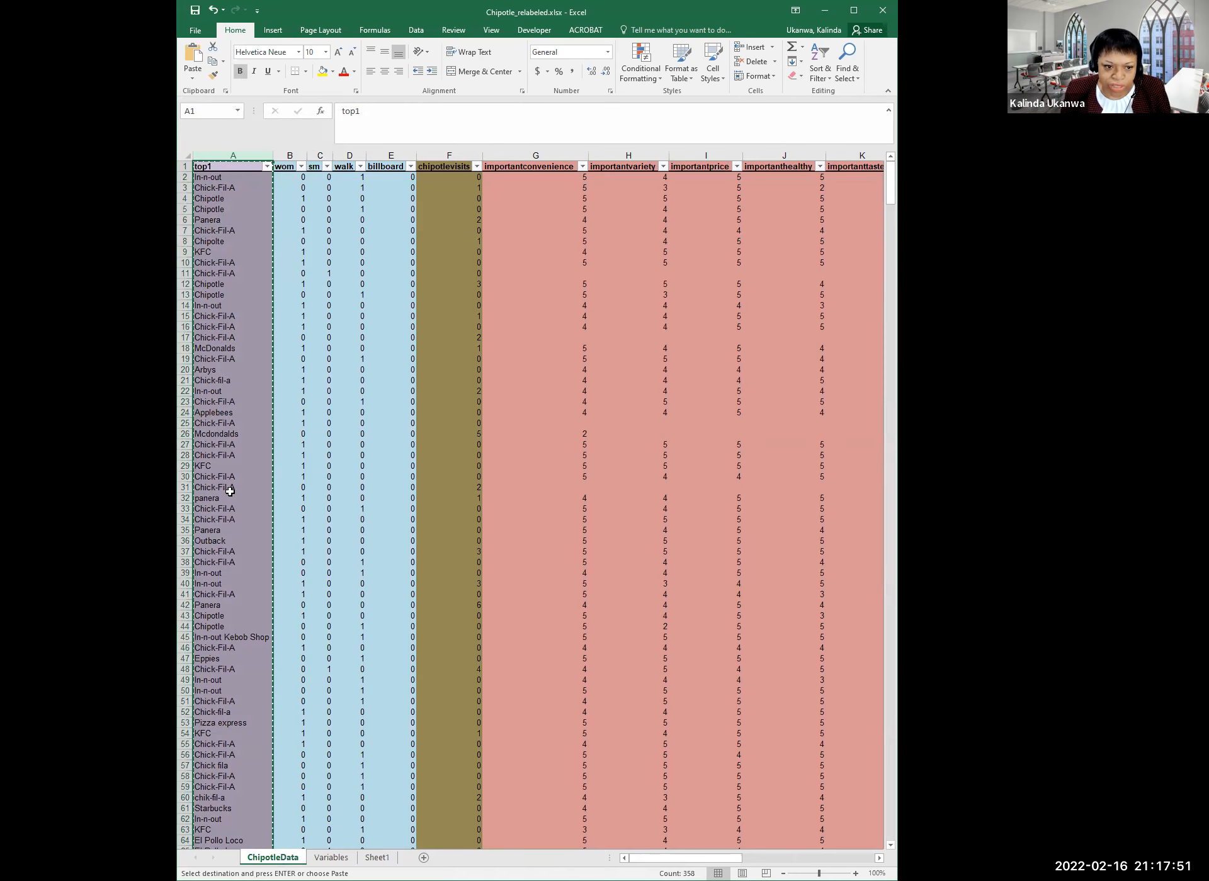
pyautogui.click(378, 858)
pyautogui.hotkey('ctrl', 'v')
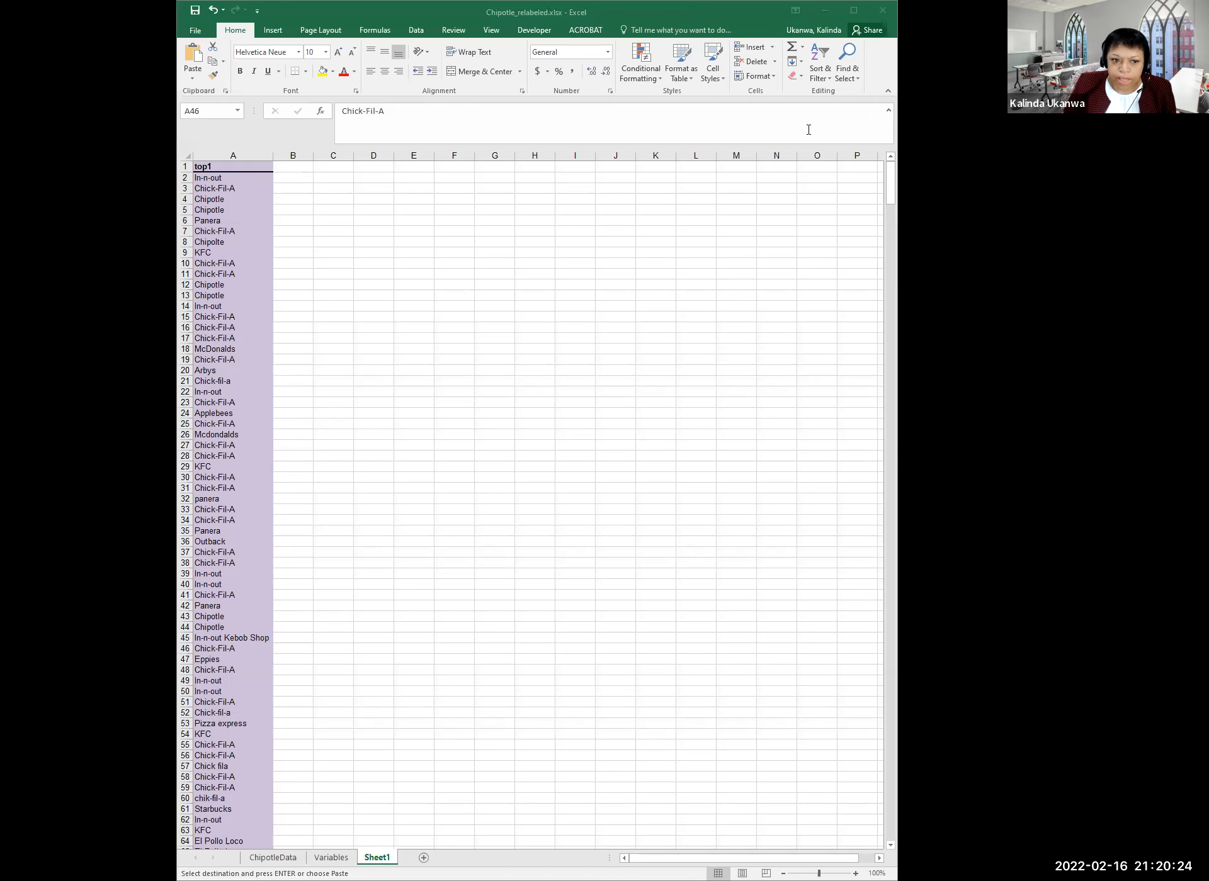
pyautogui.hotkey('ctrl', 'v')
# Turn on filtering for the top1 header in cell A1 of Sheet1
pyautogui.click(257, 168)
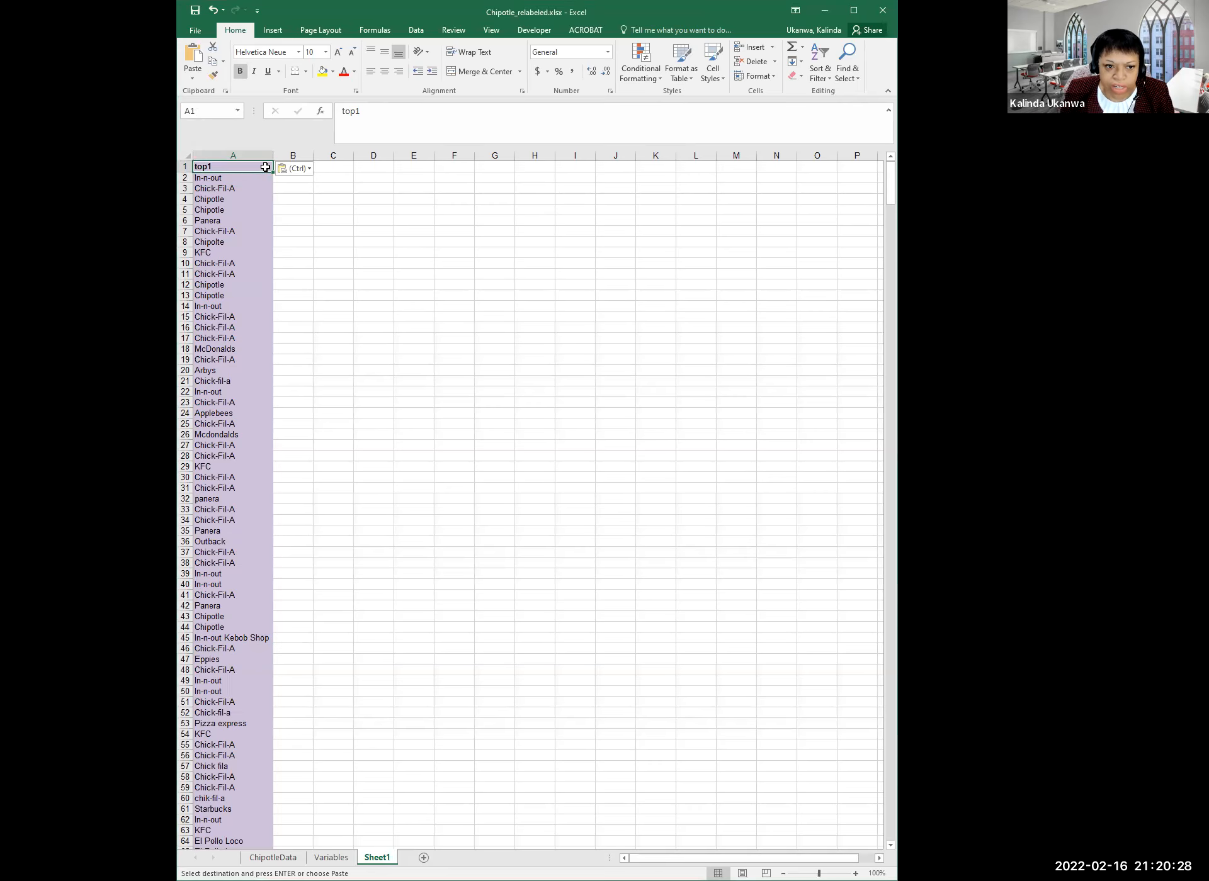
pyautogui.click(820, 69)
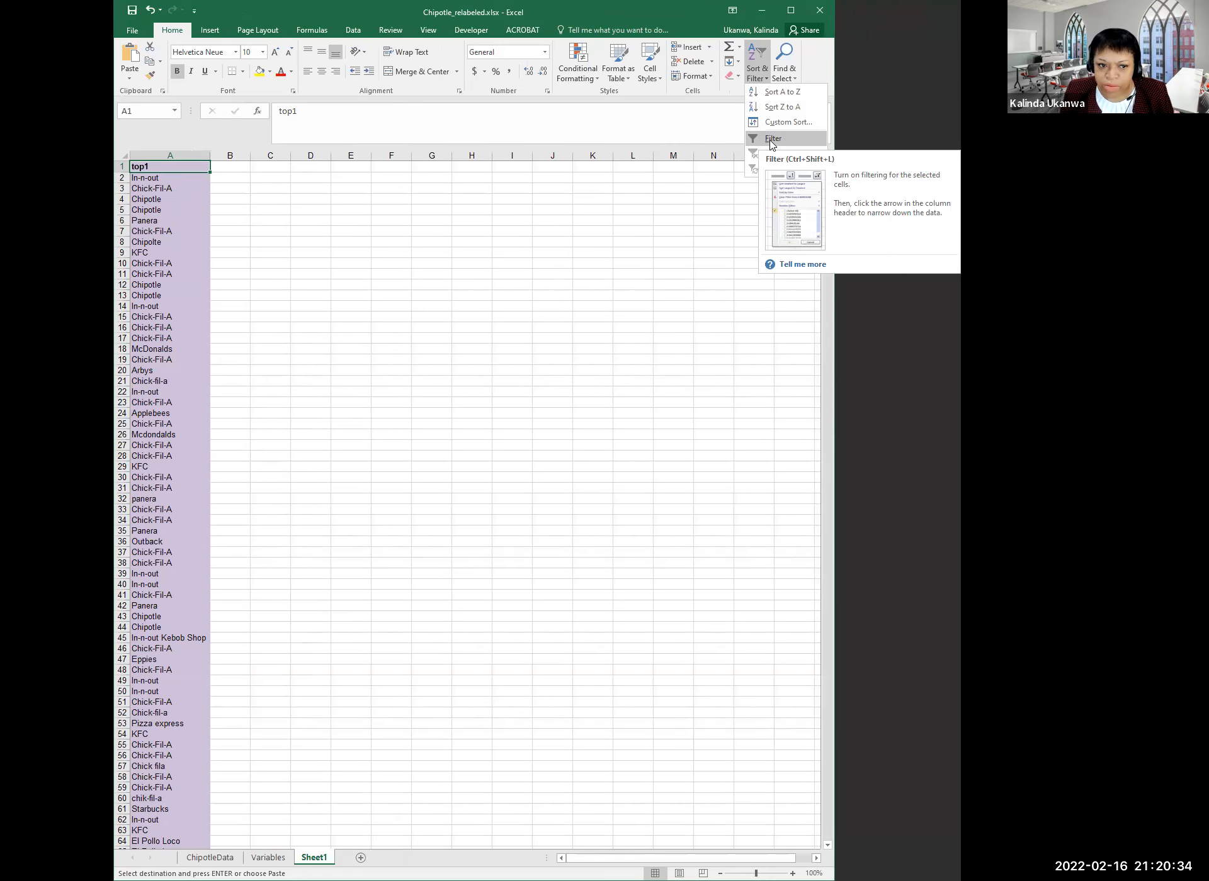
pyautogui.click(772, 138)
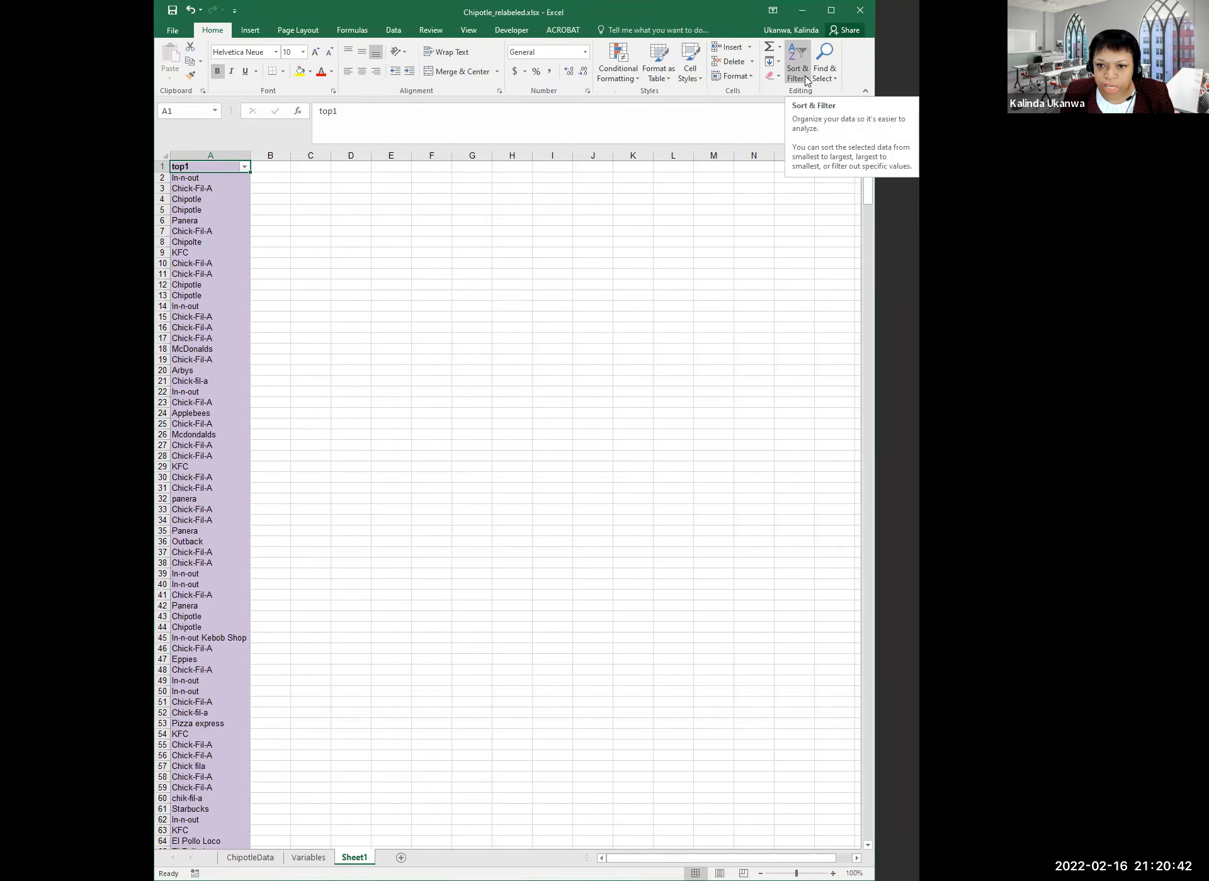
pyautogui.click(806, 79)
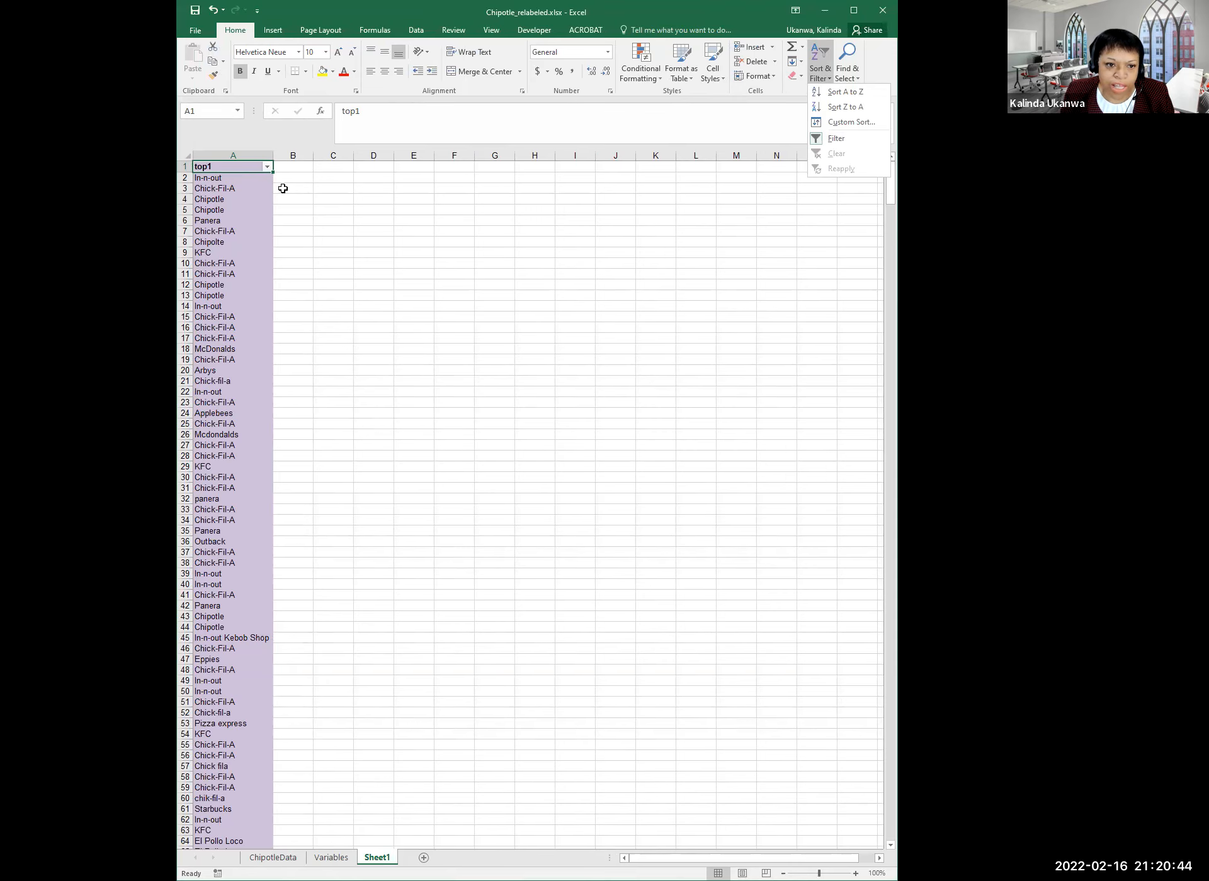
pyautogui.click(272, 170)
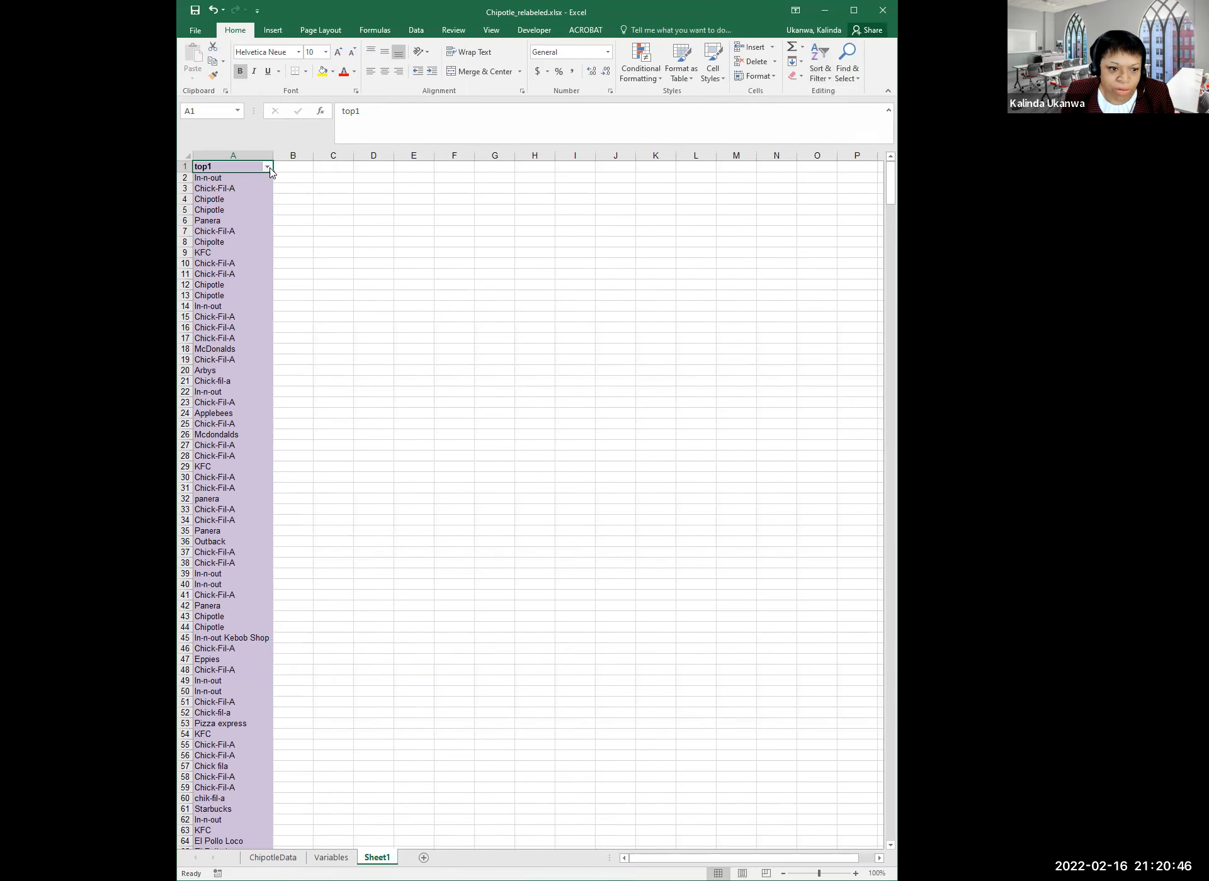
# Examine every restaurant name spelling in the filter list of Sheet1's top1 column, from Applebees to Wendy's, leaving the filter unchanged
pyautogui.click(271, 171)
pyautogui.moveTo(261, 334); pyautogui.dragTo(305, 318)
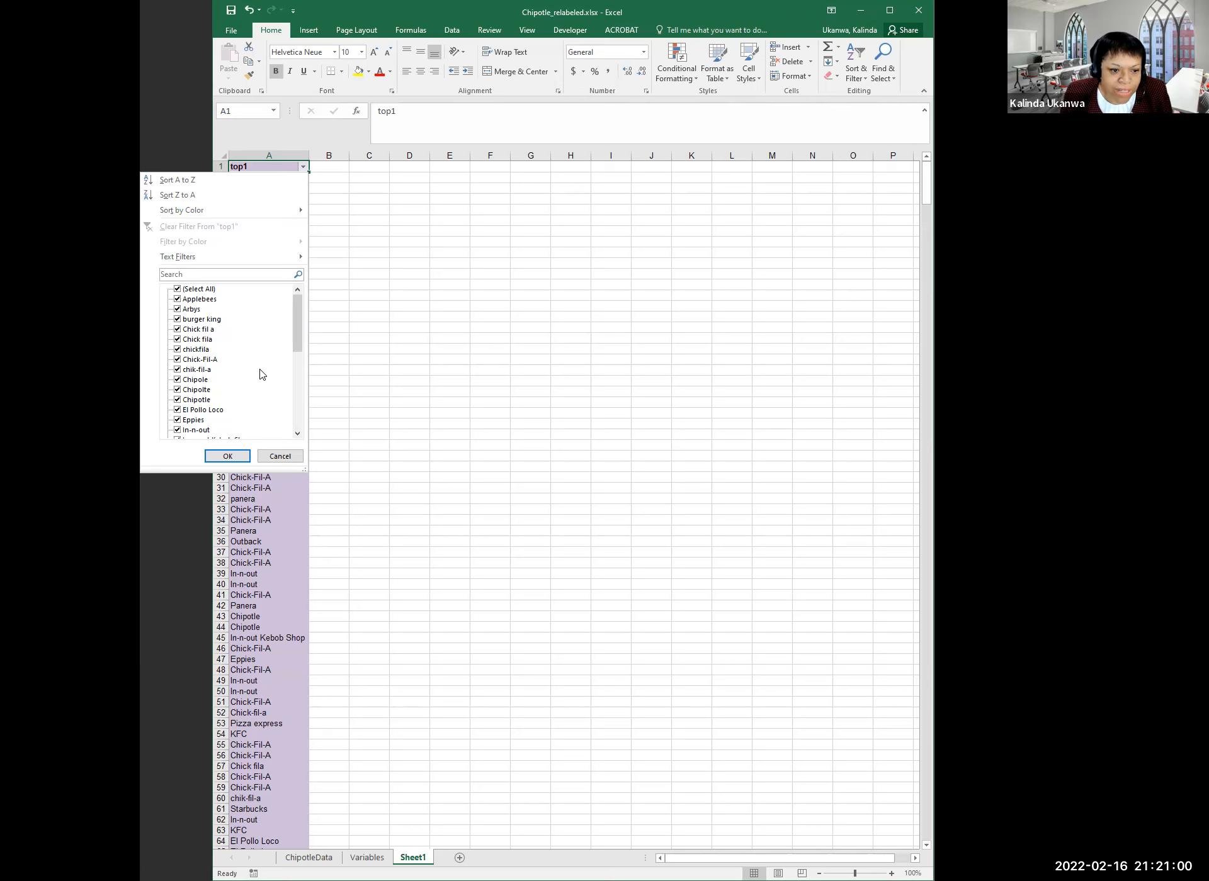
pyautogui.scroll(-1, 297, 345)
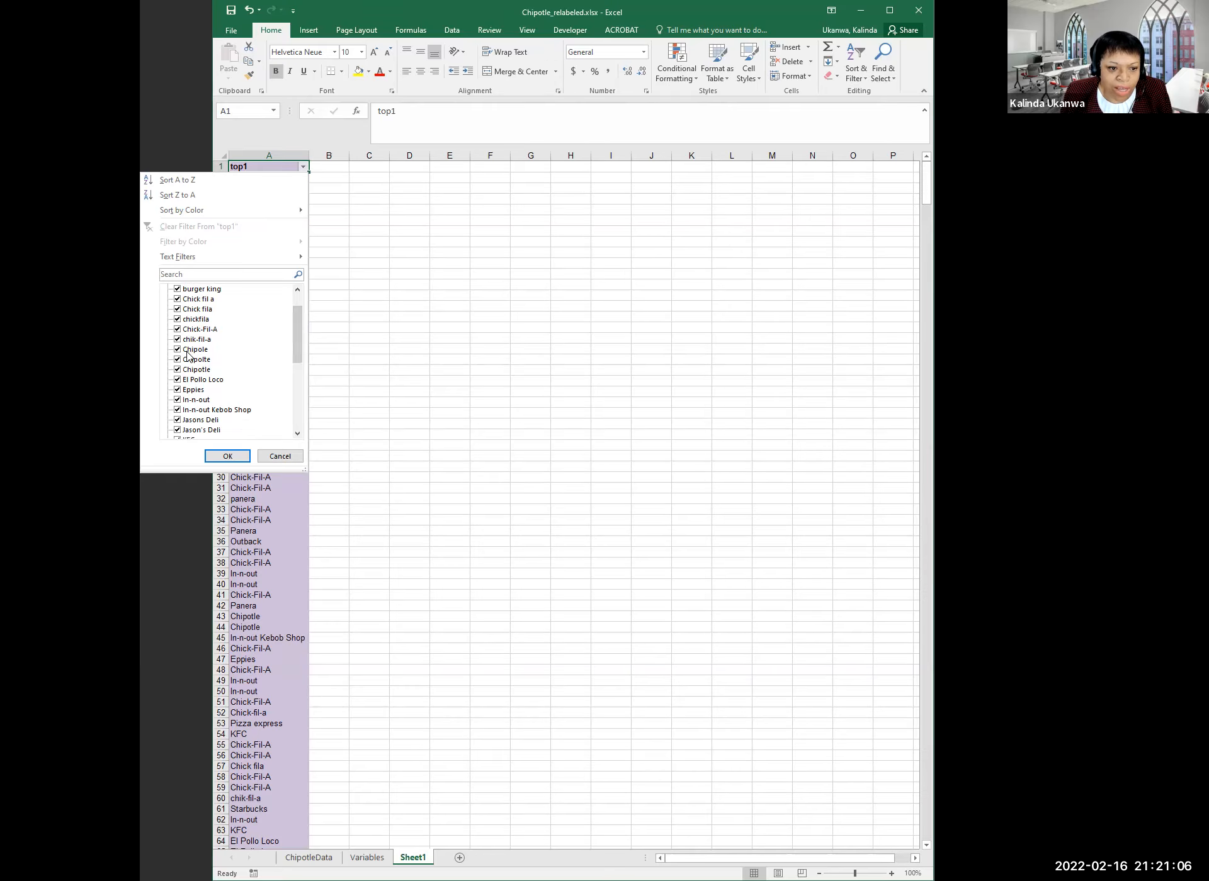
pyautogui.moveTo(296, 345); pyautogui.dragTo(297, 293)
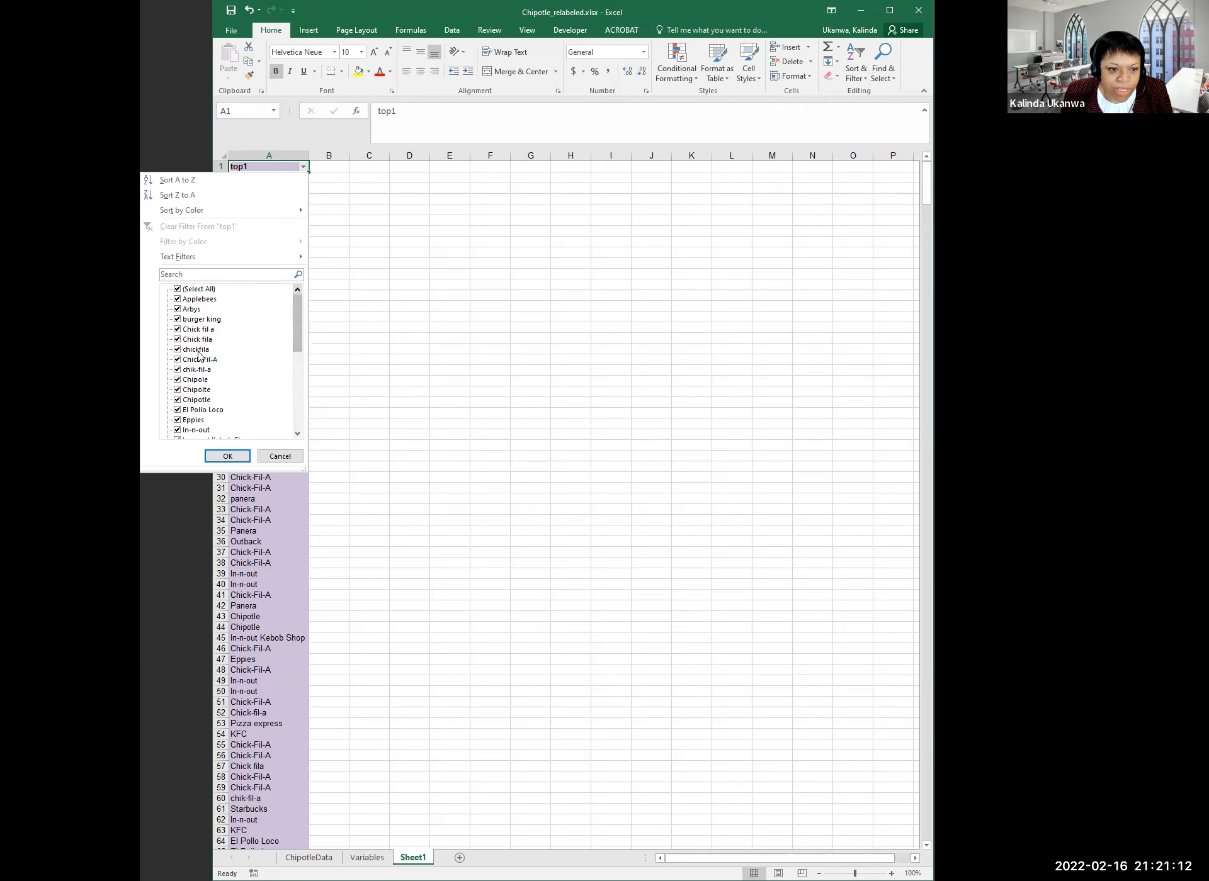
pyautogui.moveTo(296, 331); pyautogui.dragTo(295, 348)
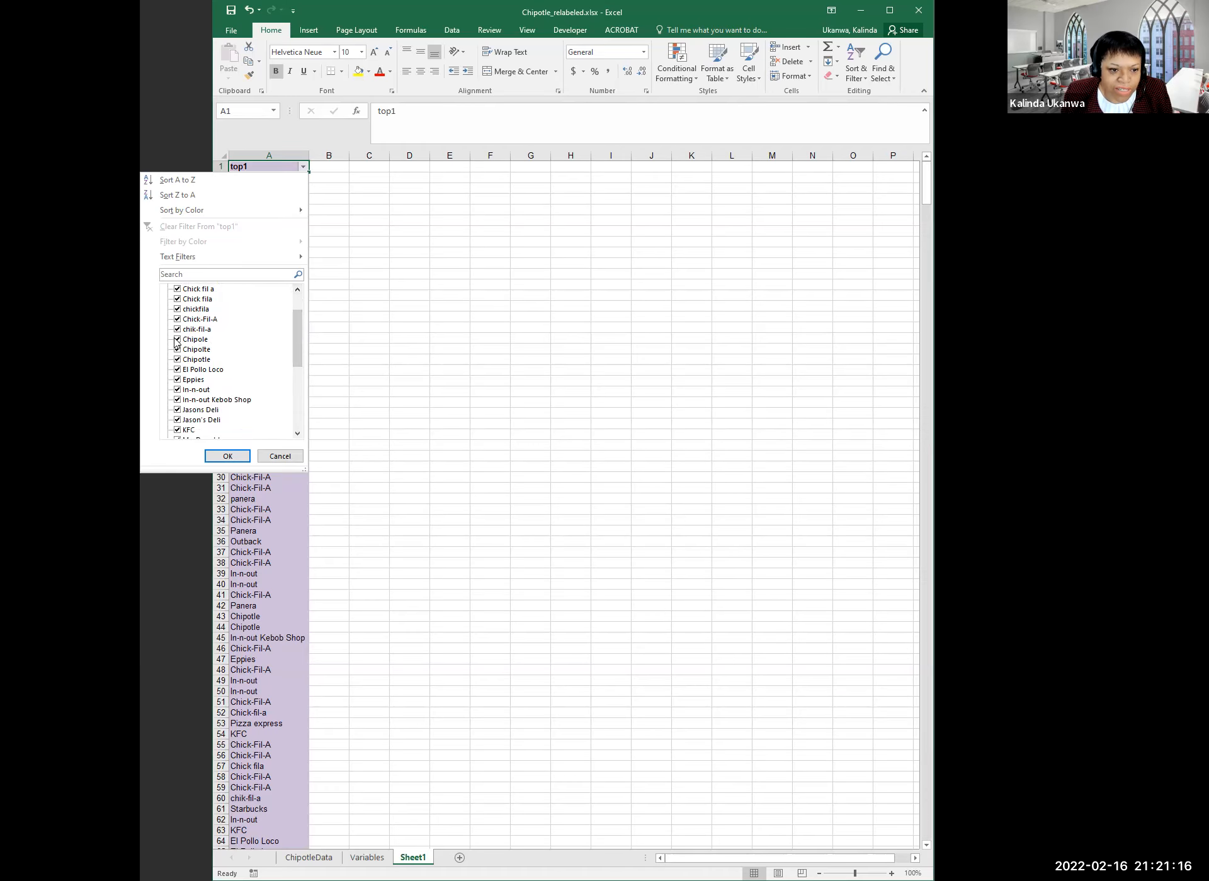
pyautogui.moveTo(300, 358); pyautogui.dragTo(297, 367)
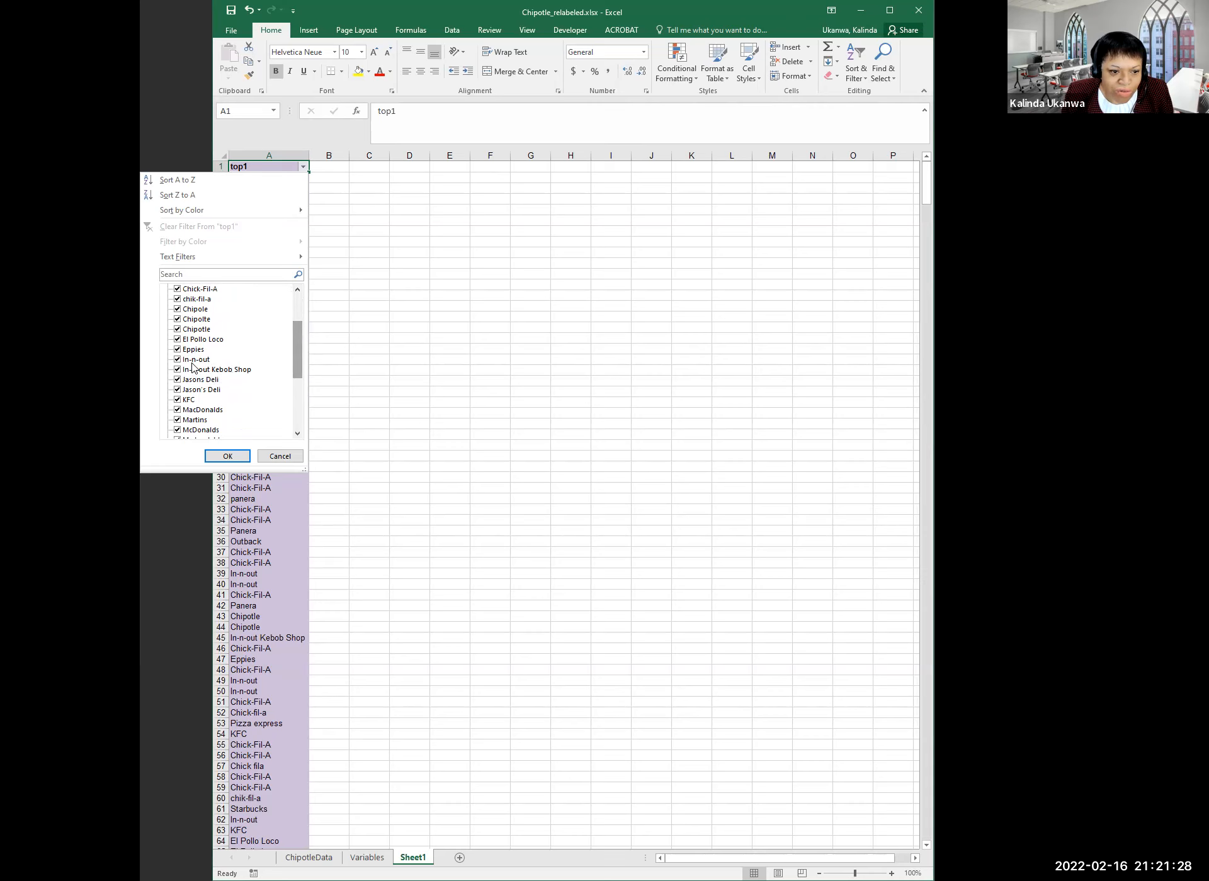
pyautogui.moveTo(293, 371); pyautogui.dragTo(294, 386)
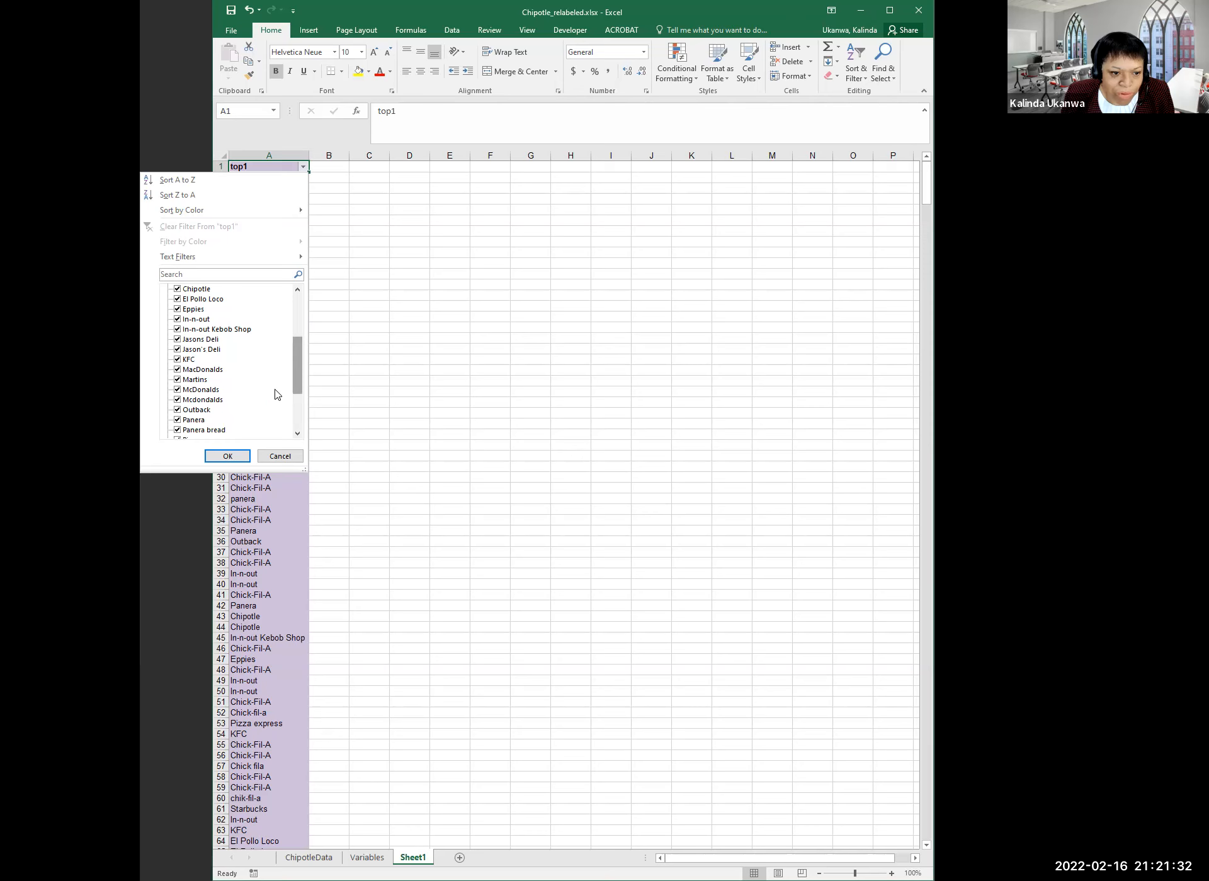
pyautogui.moveTo(303, 388); pyautogui.dragTo(302, 395)
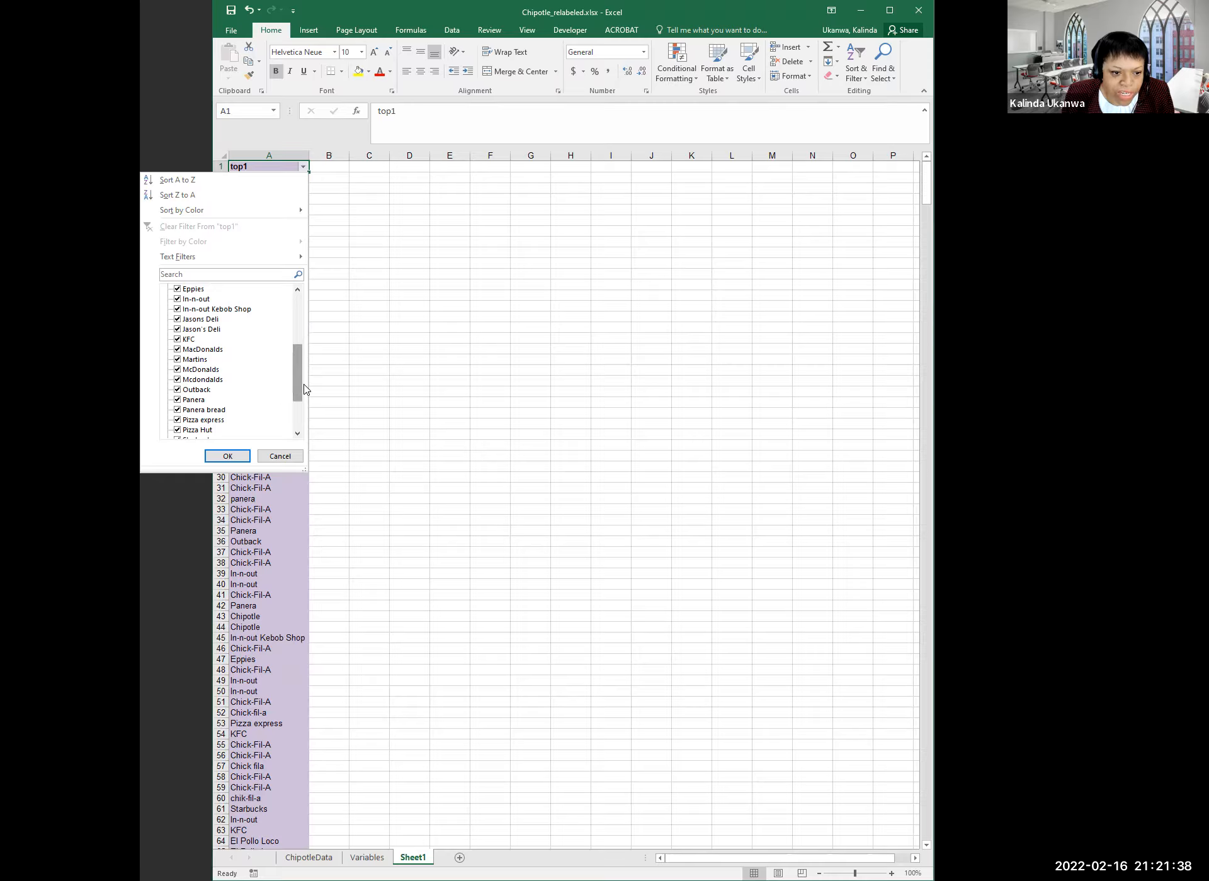
pyautogui.moveTo(300, 394); pyautogui.dragTo(301, 416)
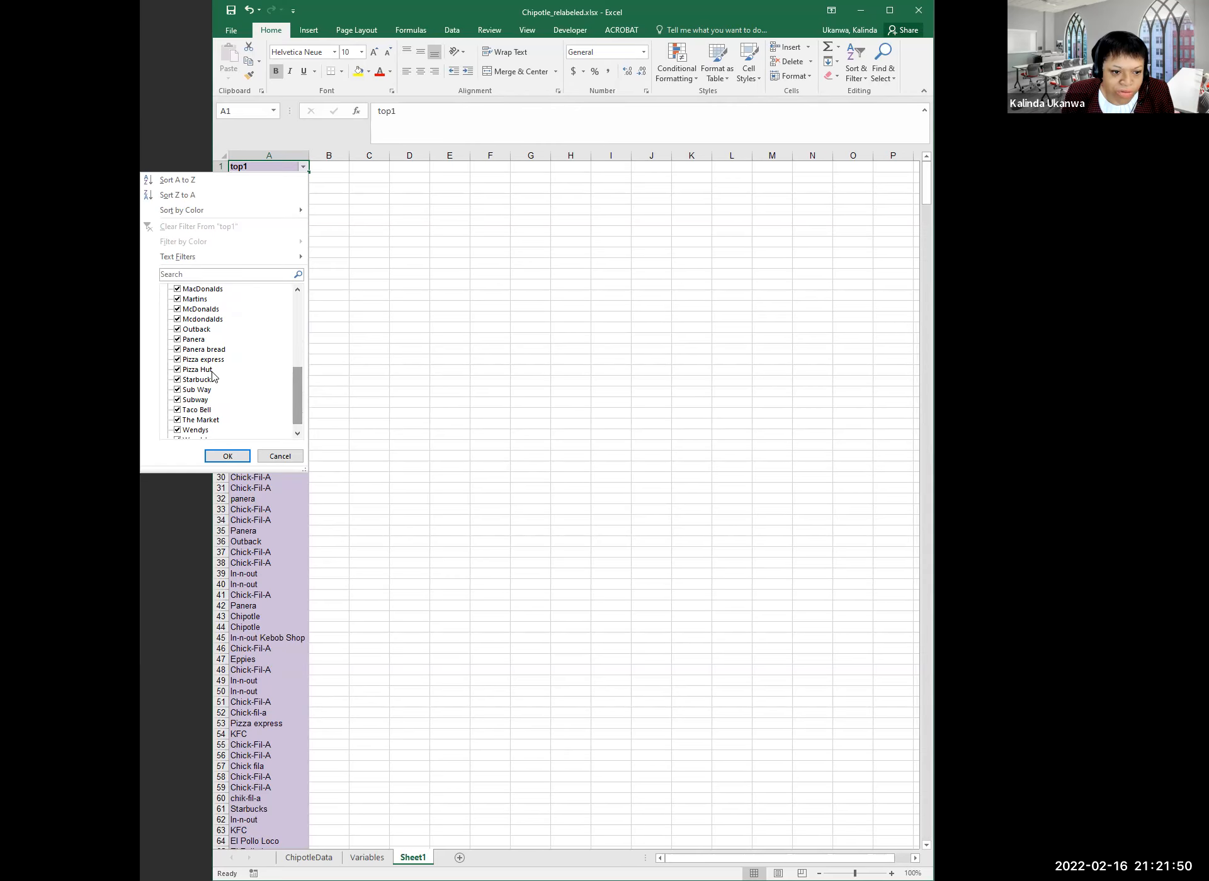
pyautogui.scroll(-1, 296, 403)
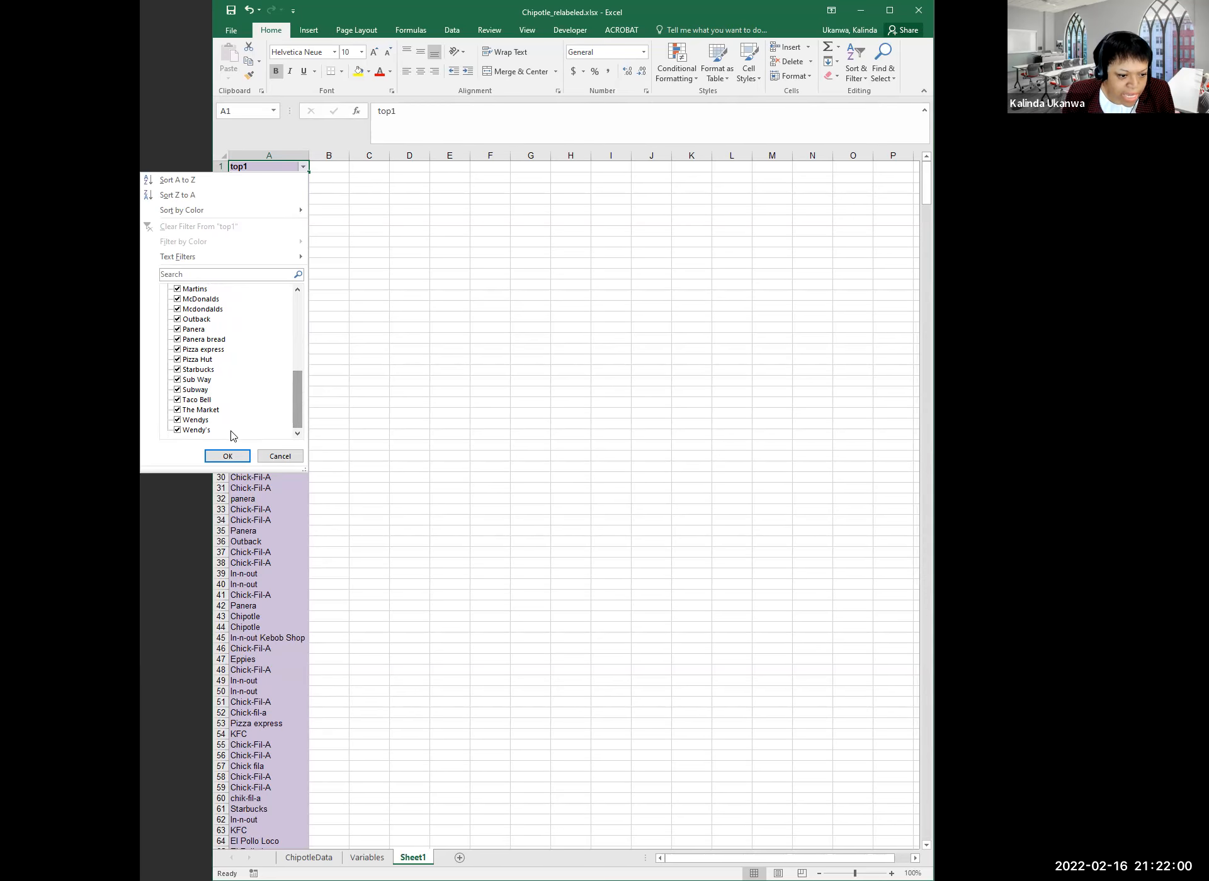
pyautogui.click(278, 458)
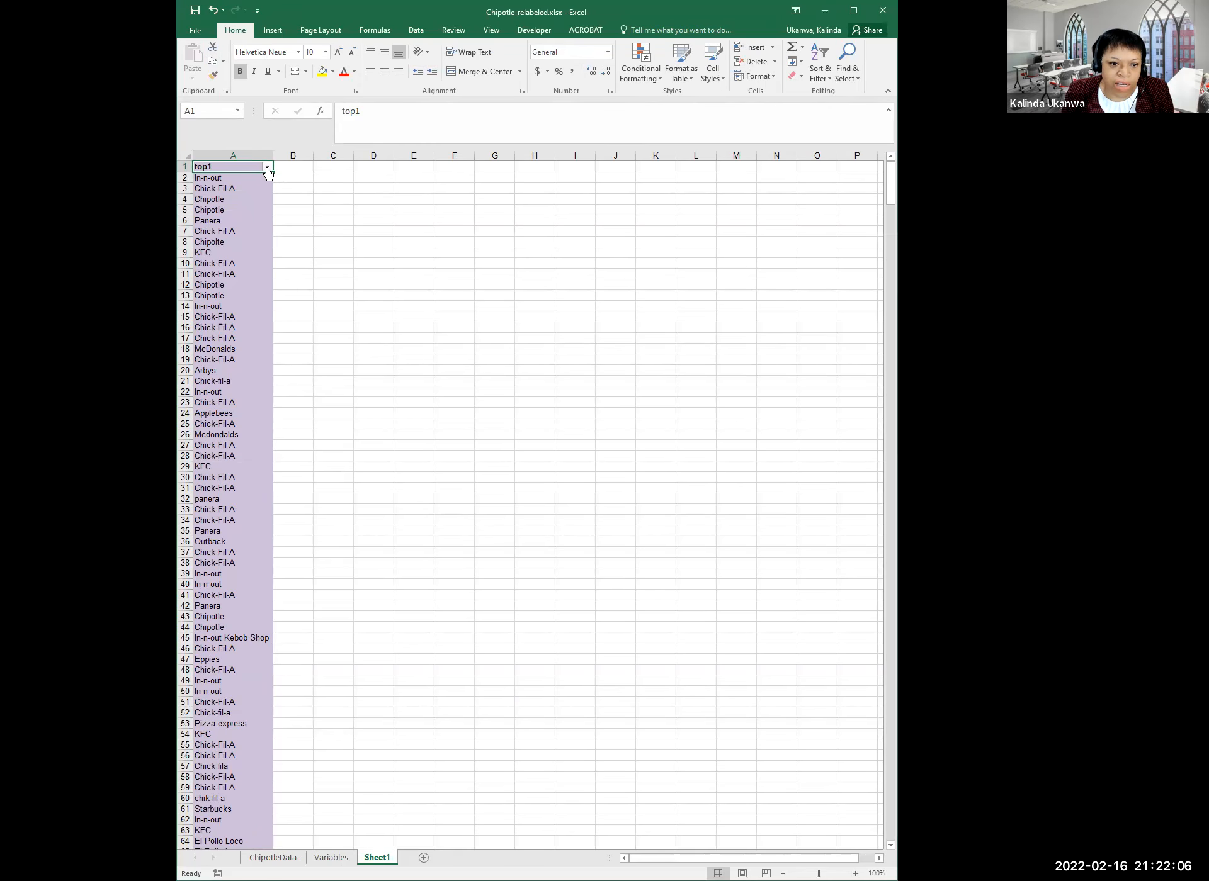
pyautogui.click(268, 167)
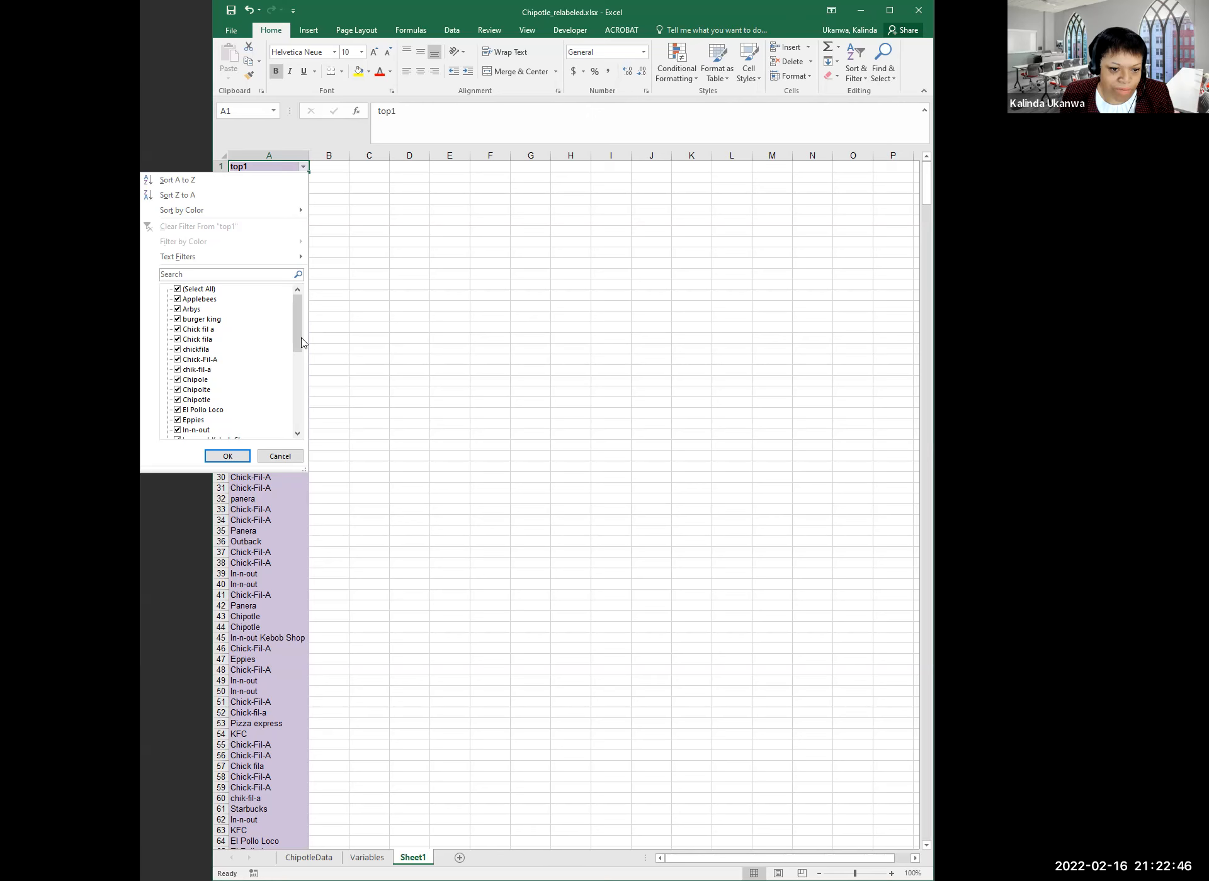
pyautogui.click(360, 330)
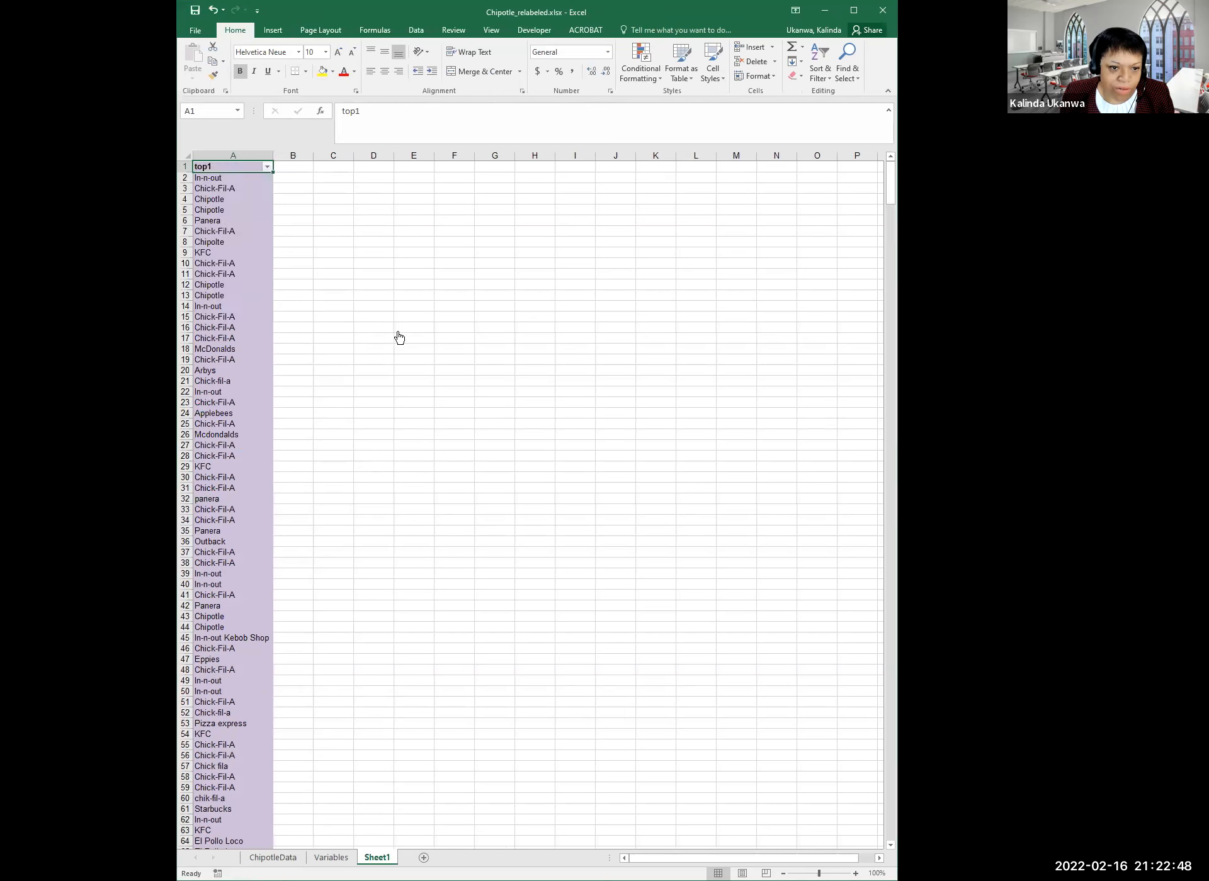
pyautogui.click(303, 166)
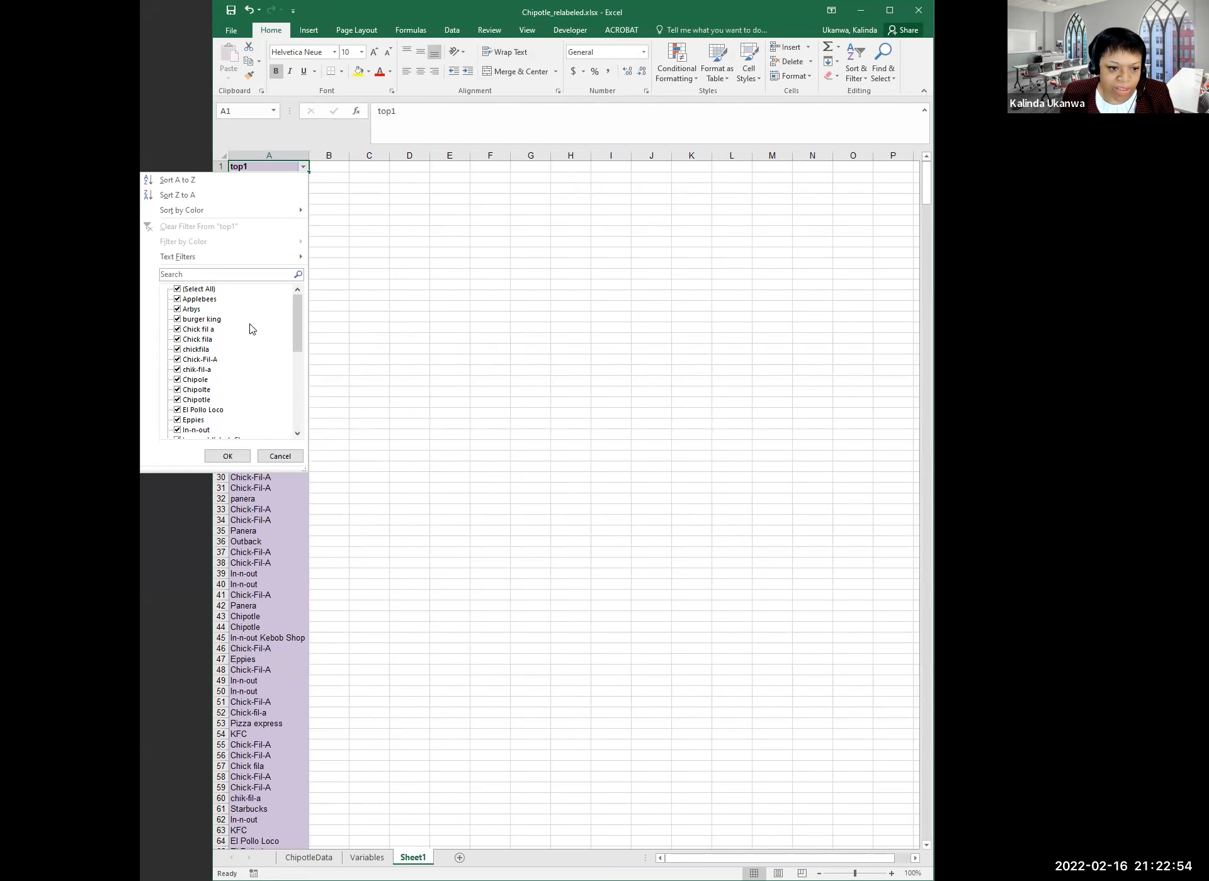
pyautogui.click(279, 456)
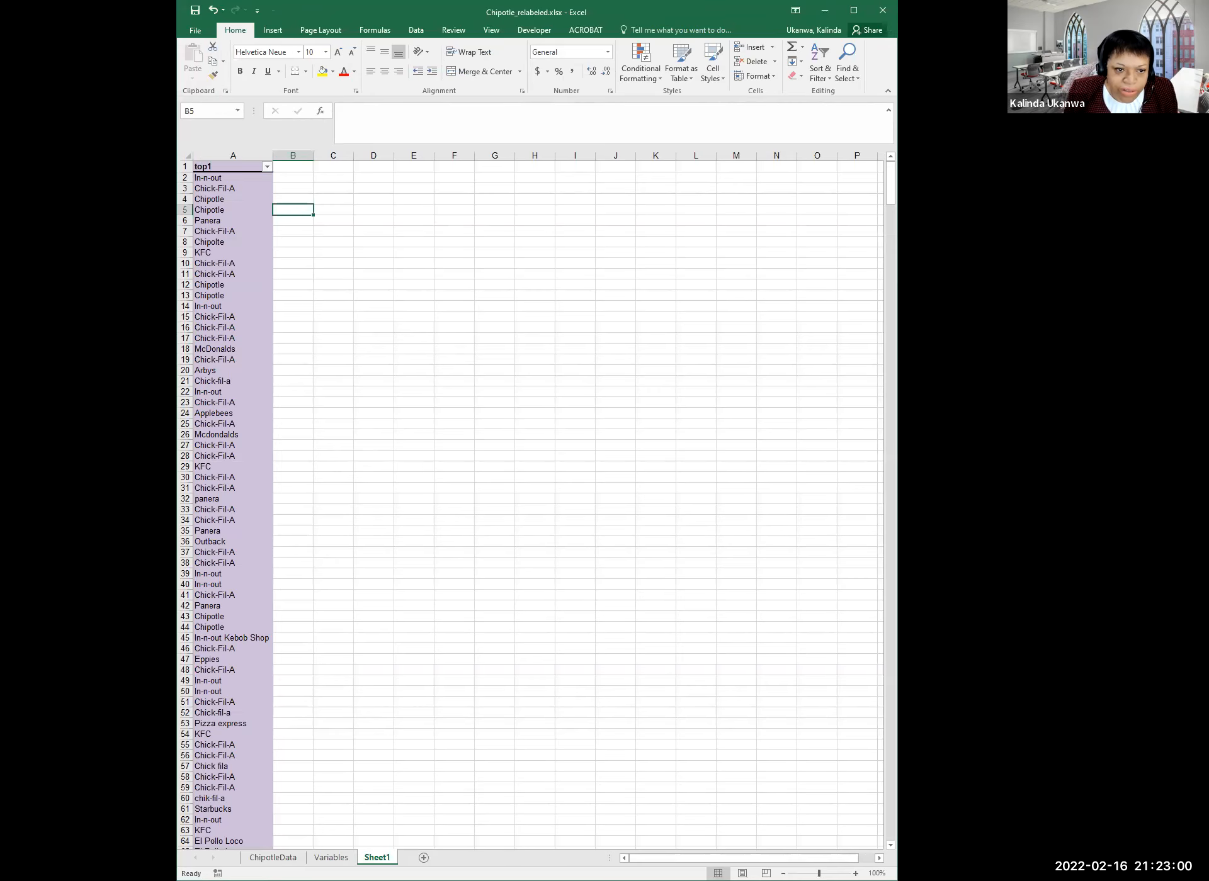
# Filter Sheet1's top1 column to show only Chick fil a, Chick fila, chickfila and chik-fil-a
pyautogui.click(223, 155)
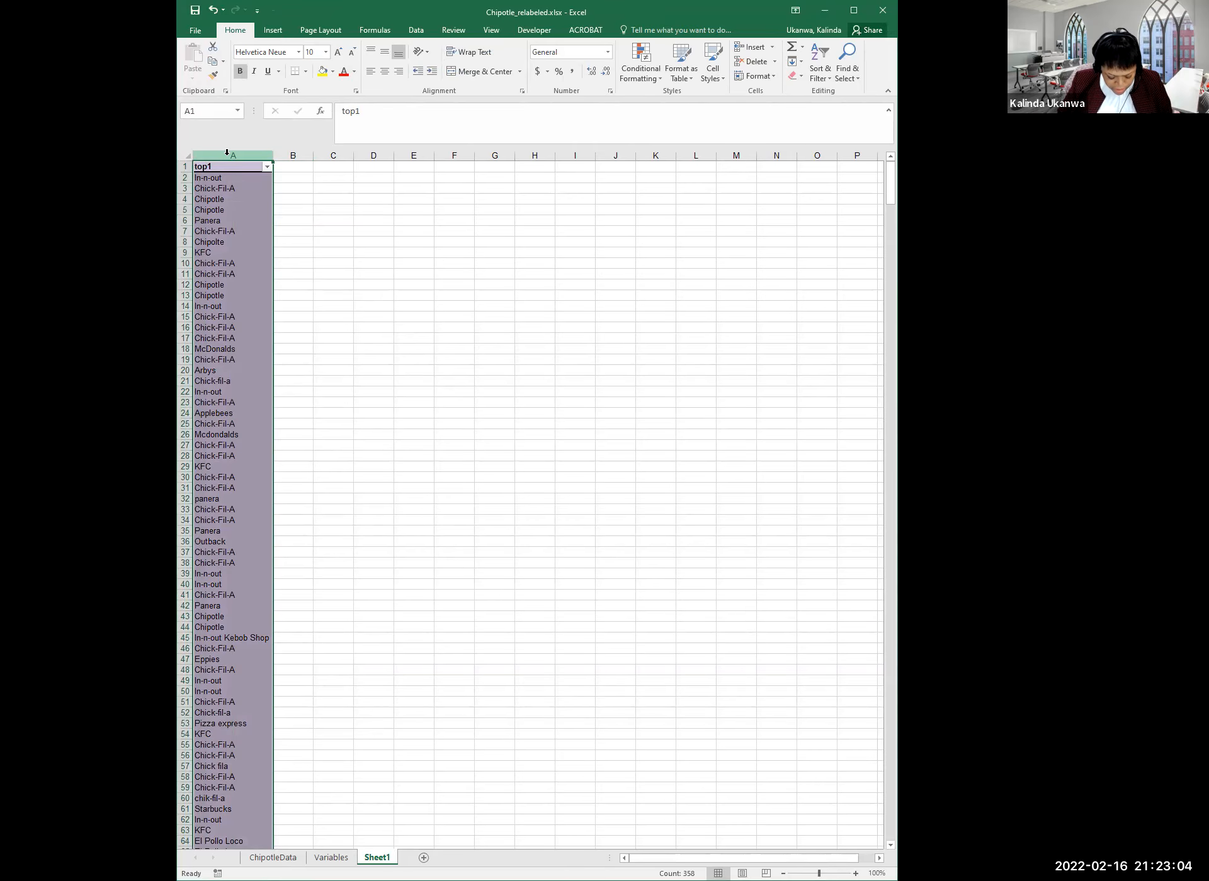
pyautogui.click(267, 166)
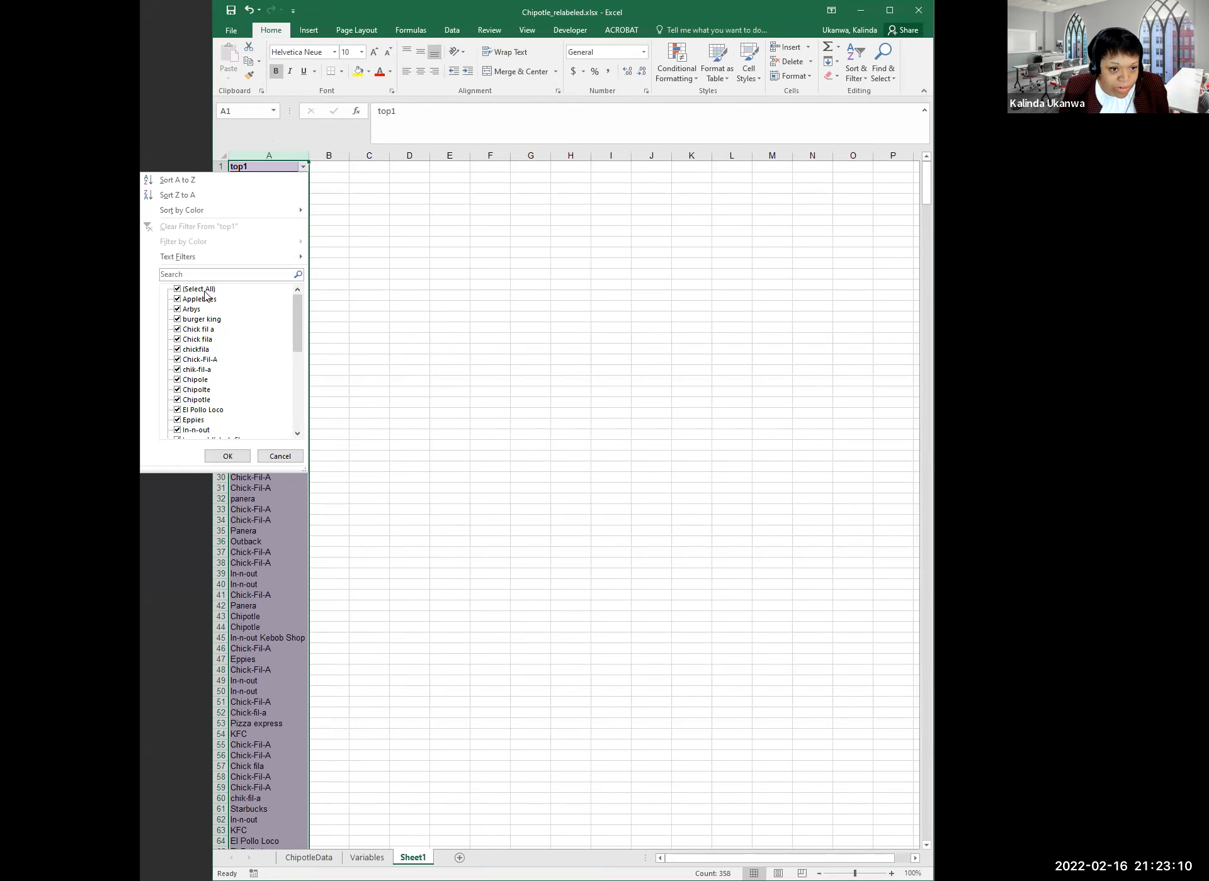
pyautogui.click(177, 289)
pyautogui.click(177, 330)
pyautogui.click(177, 339)
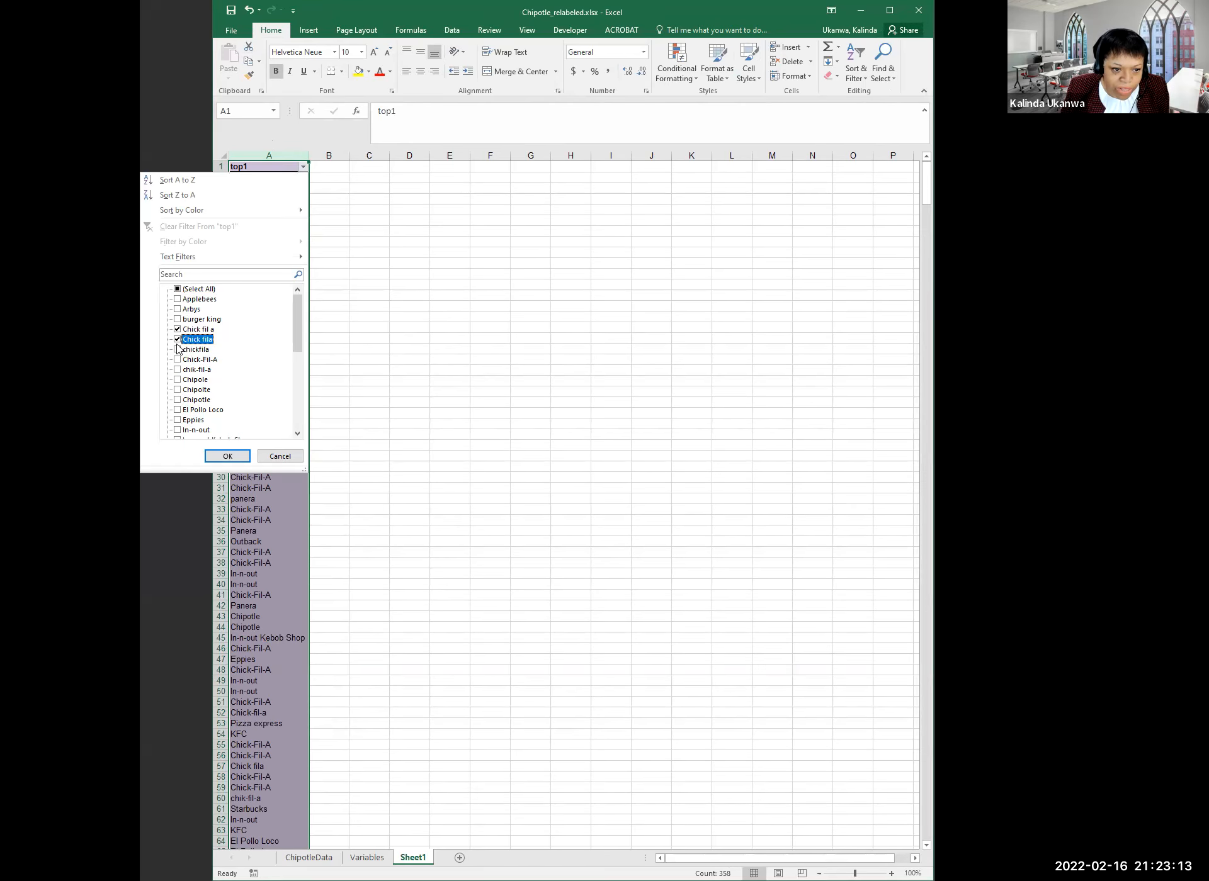
pyautogui.click(177, 350)
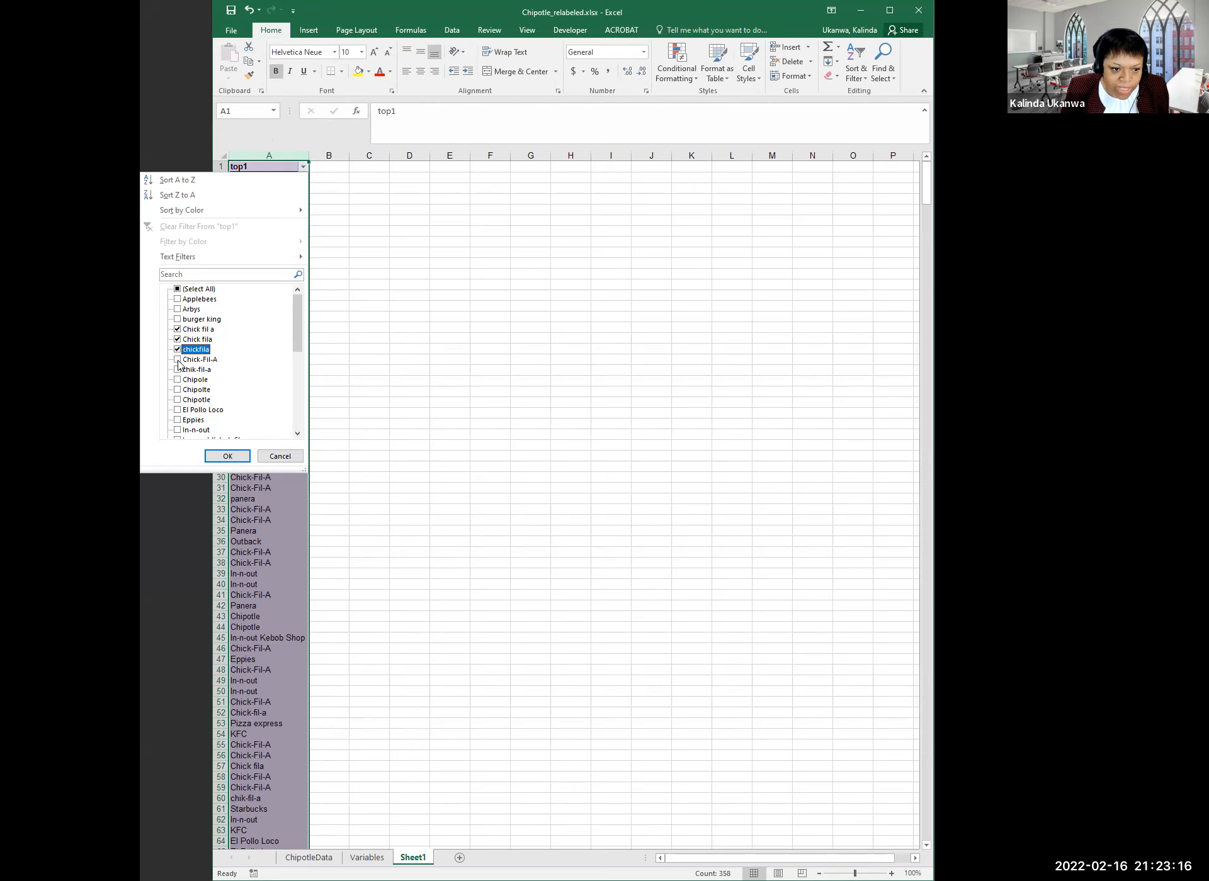
pyautogui.click(177, 370)
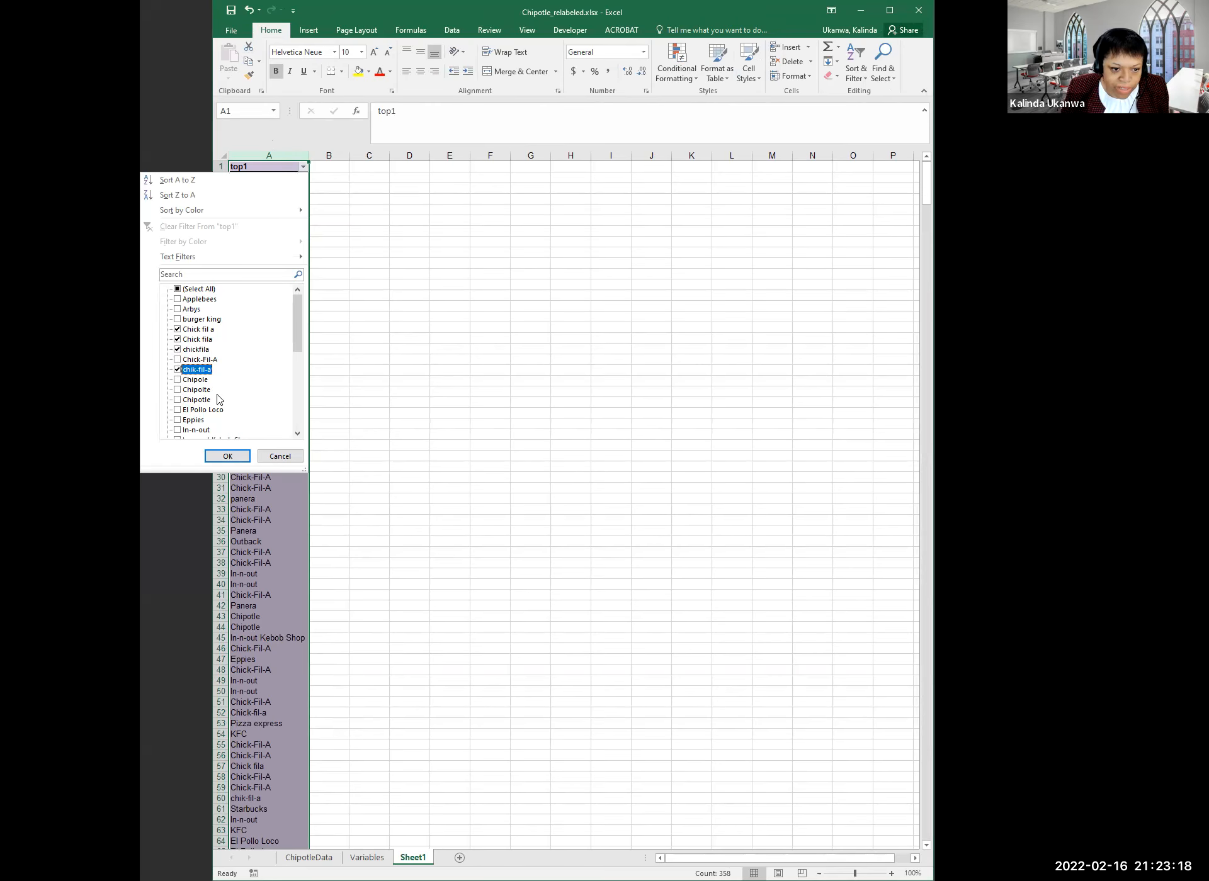
pyautogui.click(227, 463)
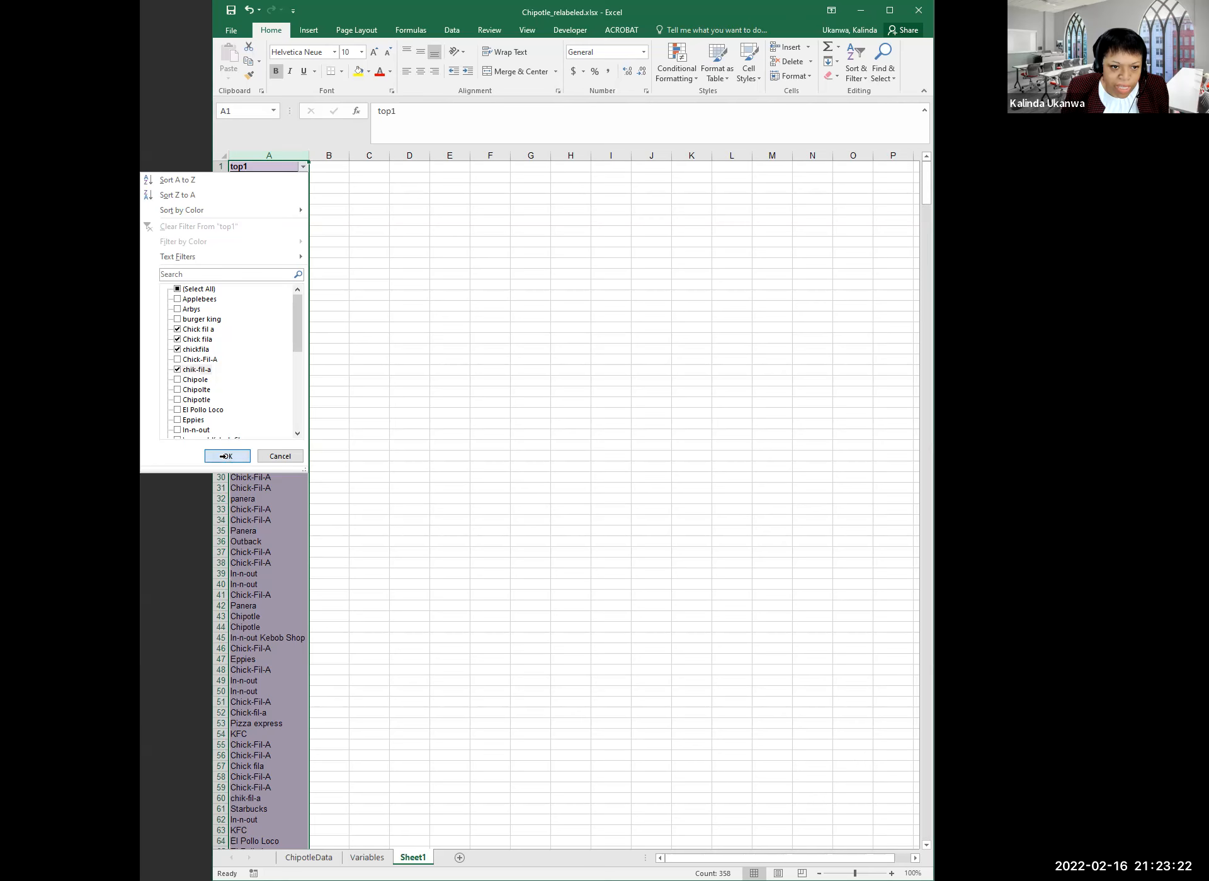
pyautogui.click(323, 382)
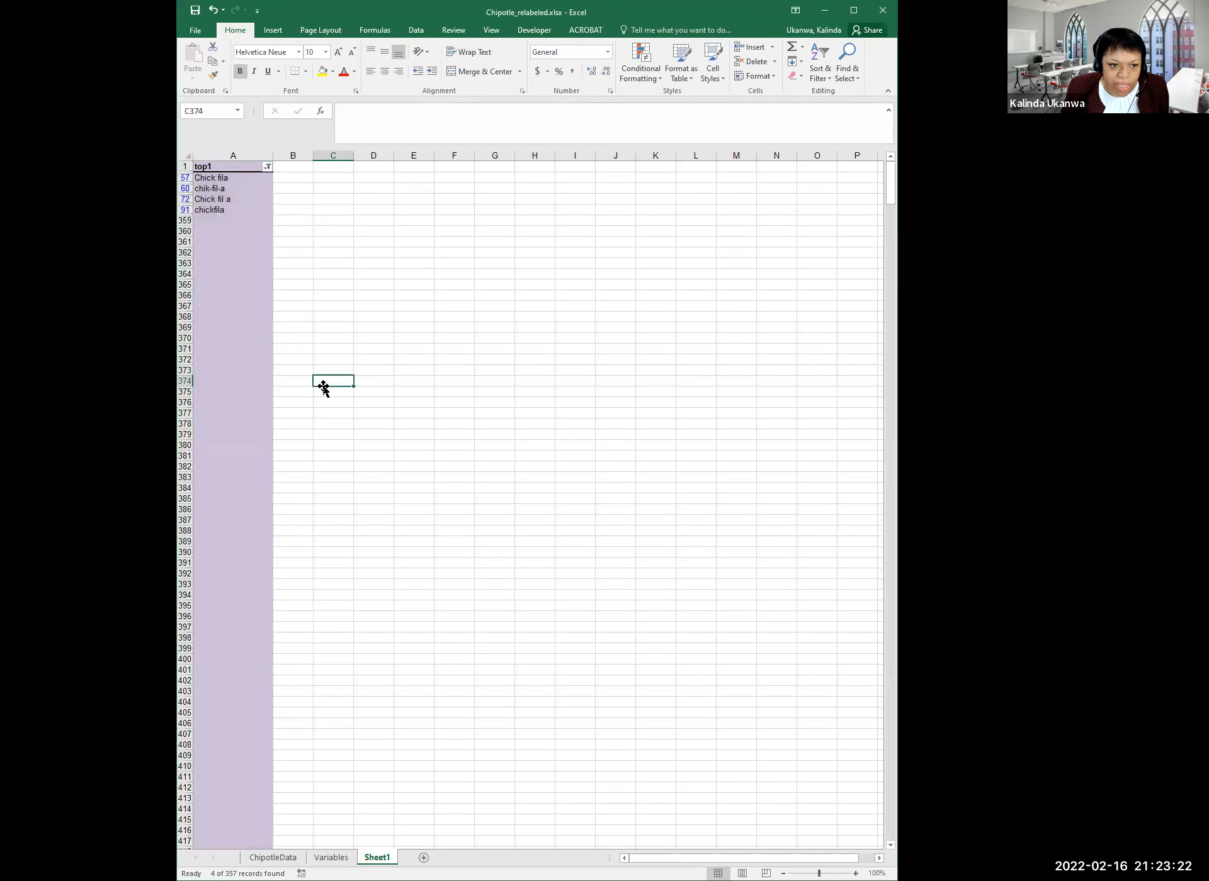
# Replace the name in cell A57 with Chick-Fil-A and copy it over the other three filtered entries in A60, A72 and A91
pyautogui.click(235, 181)
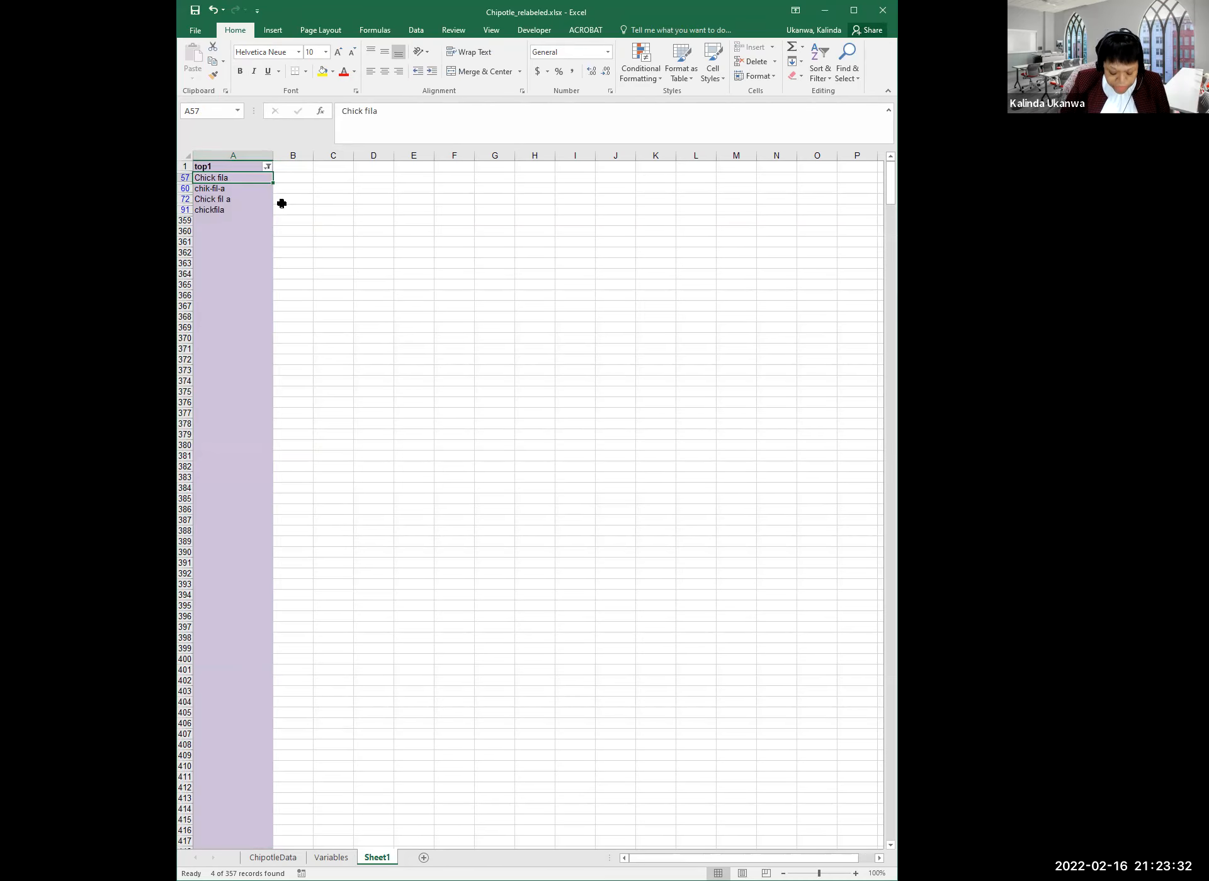
pyautogui.write('Chick-Fil-A')
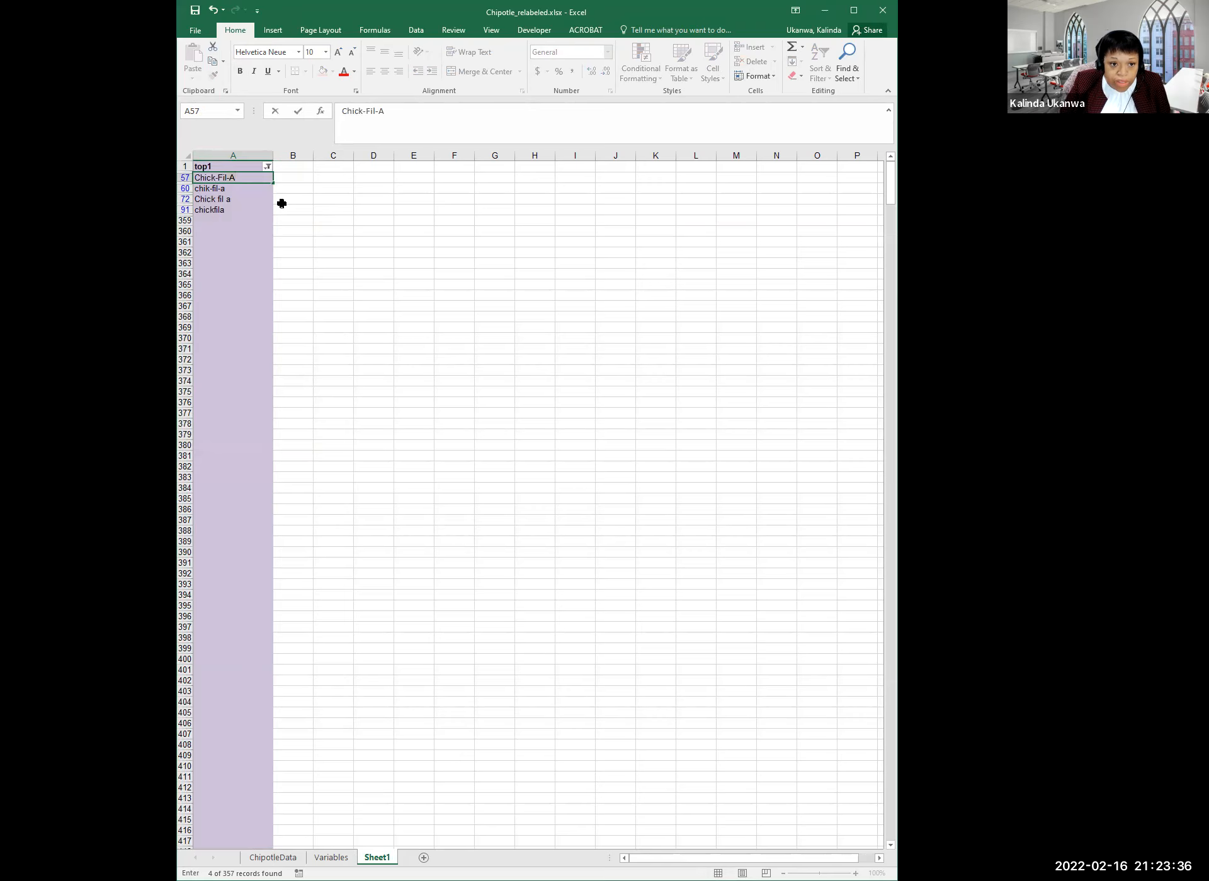
pyautogui.press('Return')
pyautogui.click(238, 179)
pyautogui.hotkey('ctrl', 'c')
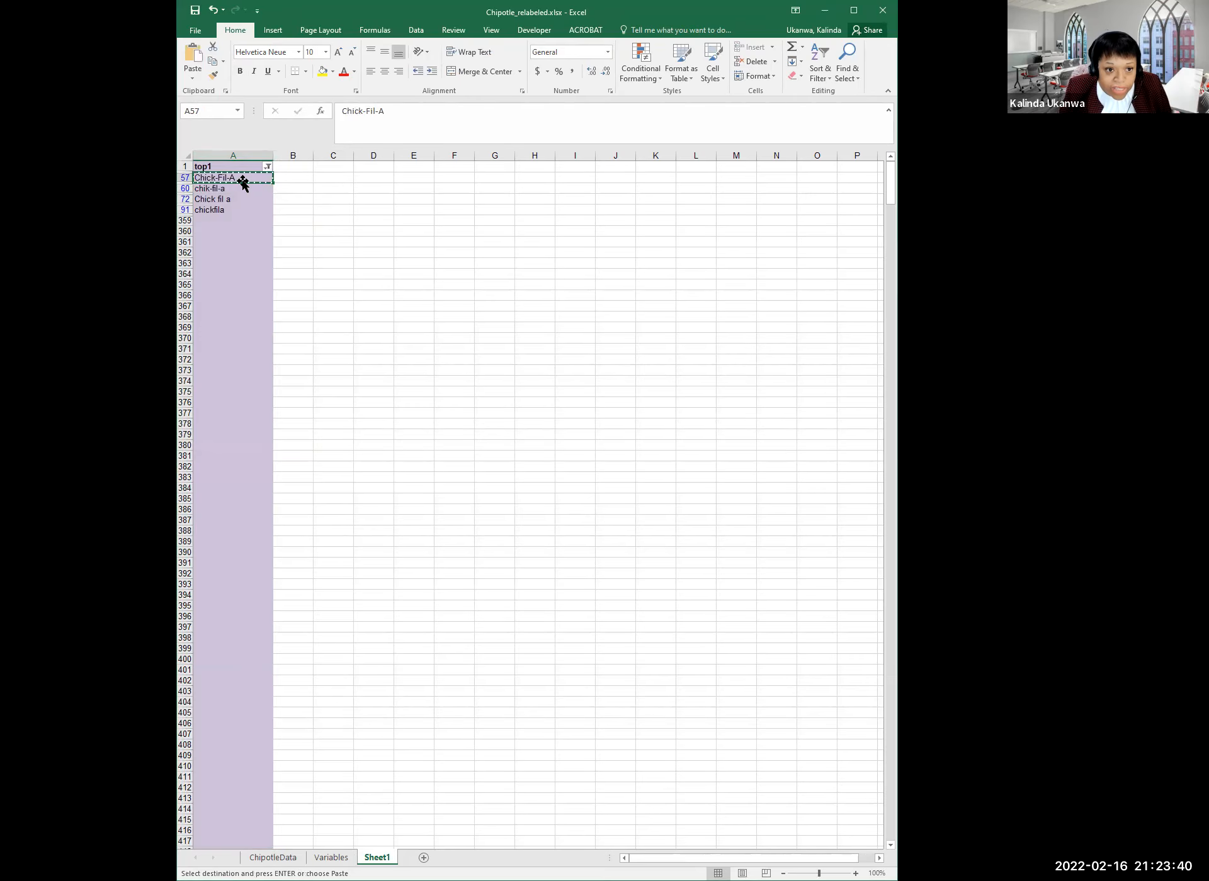
pyautogui.click(231, 189)
pyautogui.hotkey('ctrl', 'v')
pyautogui.click(228, 200)
pyautogui.hotkey('ctrl', 'v')
pyautogui.click(219, 211)
pyautogui.hotkey('ctrl', 'v')
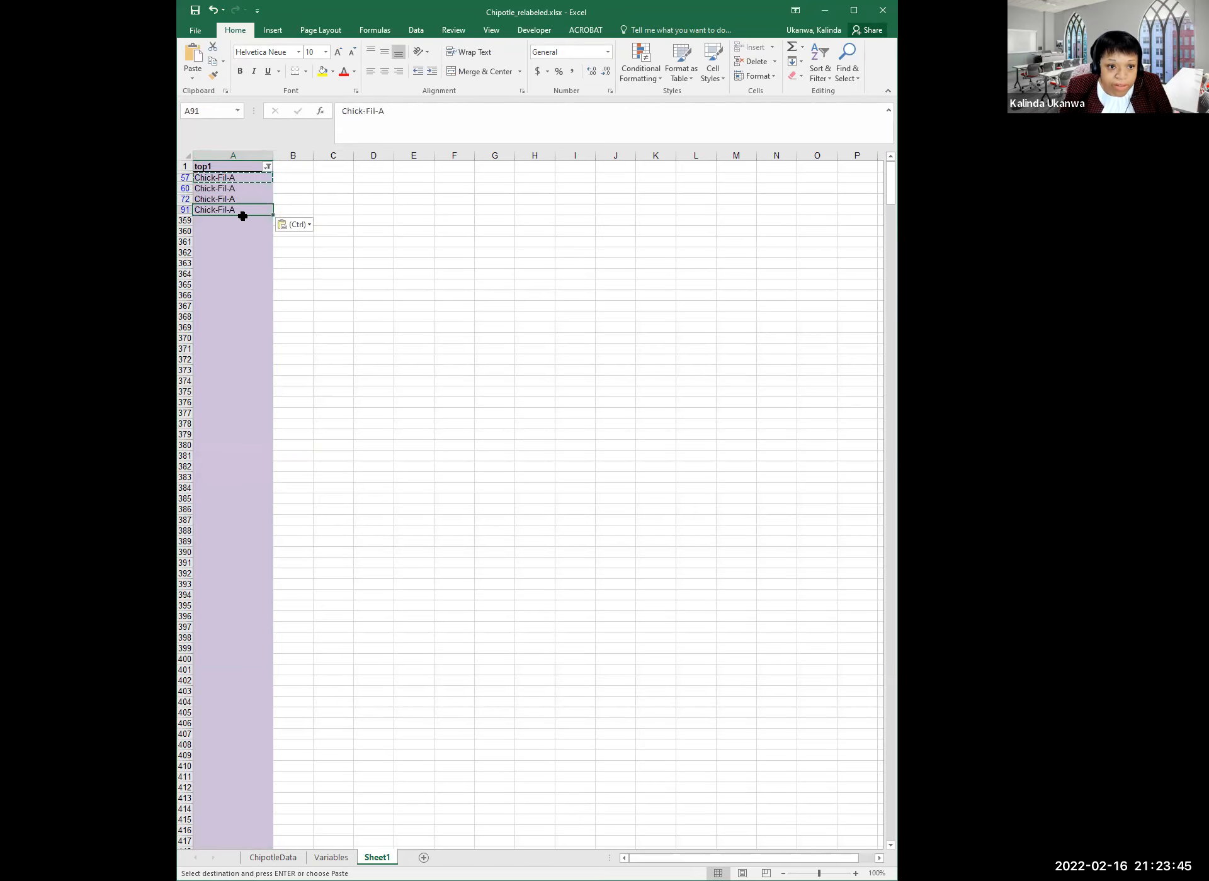
# Show all restaurants again in the top1 filter and check the filter list for leftover Chick-Fil-A spelling variants
pyautogui.click(268, 166)
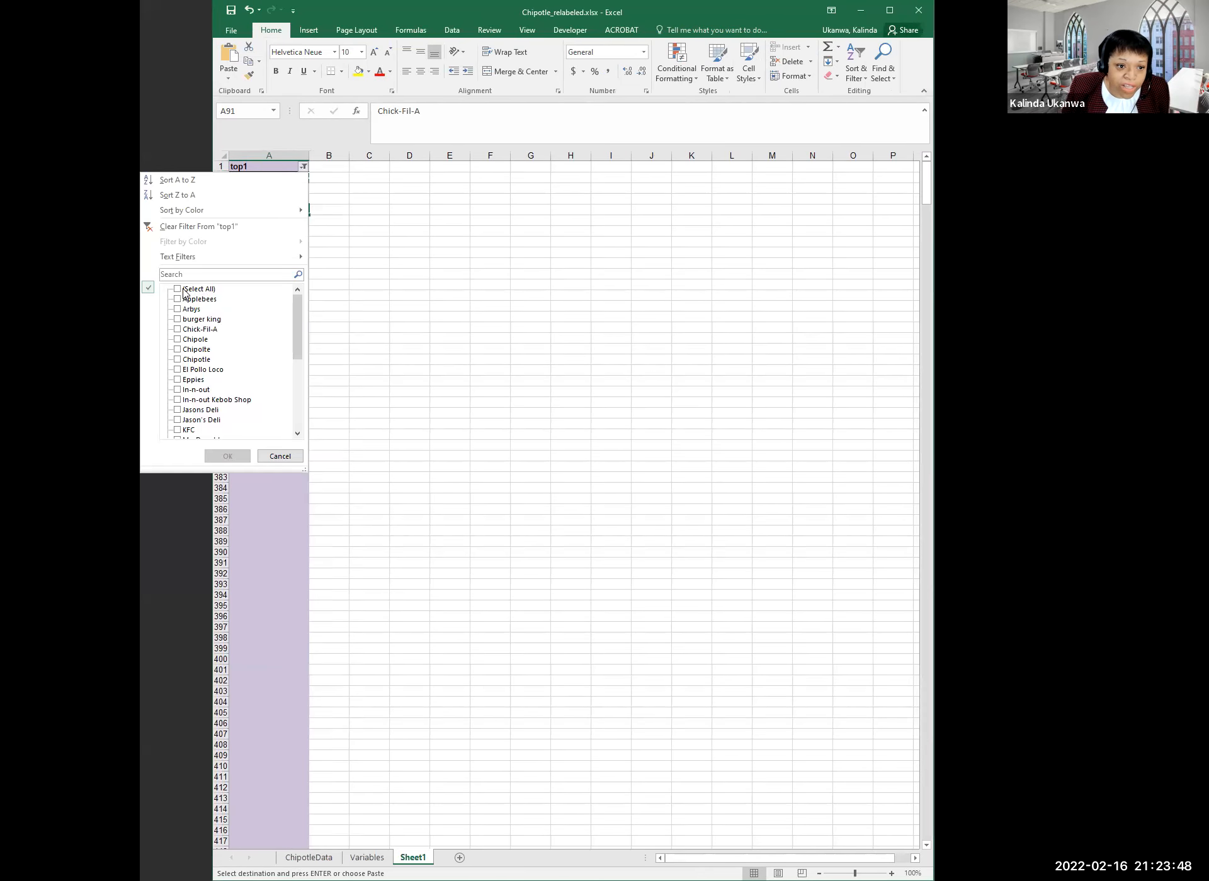
pyautogui.click(177, 289)
pyautogui.click(227, 456)
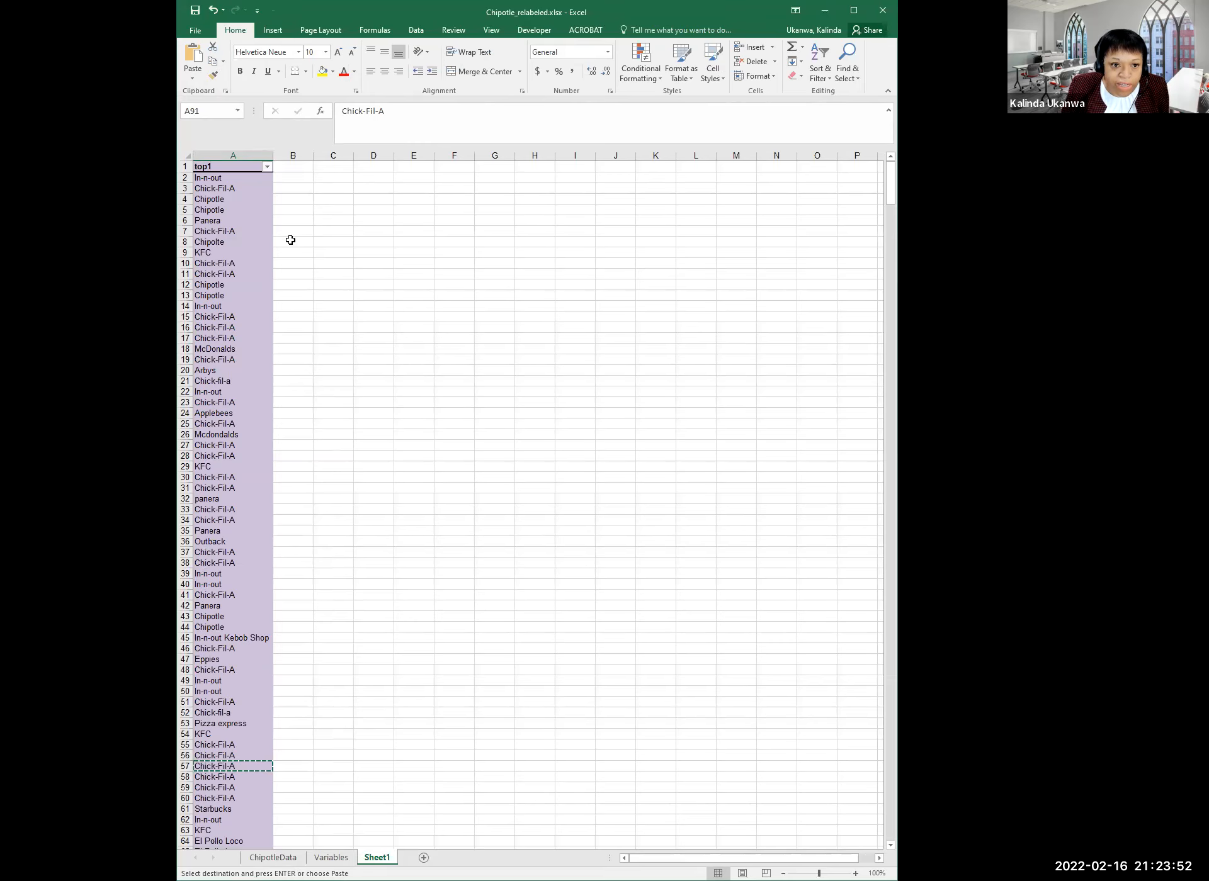
pyautogui.click(264, 166)
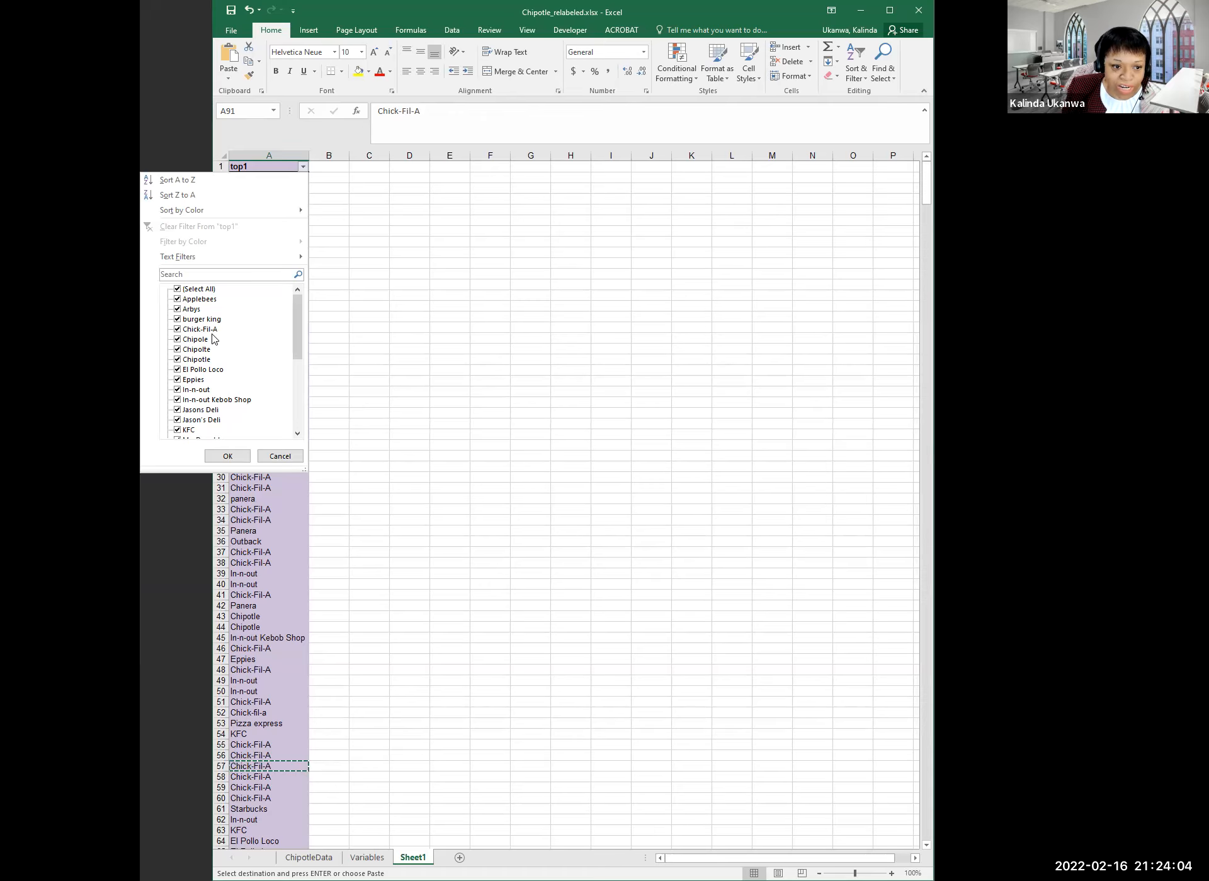
pyautogui.click(357, 340)
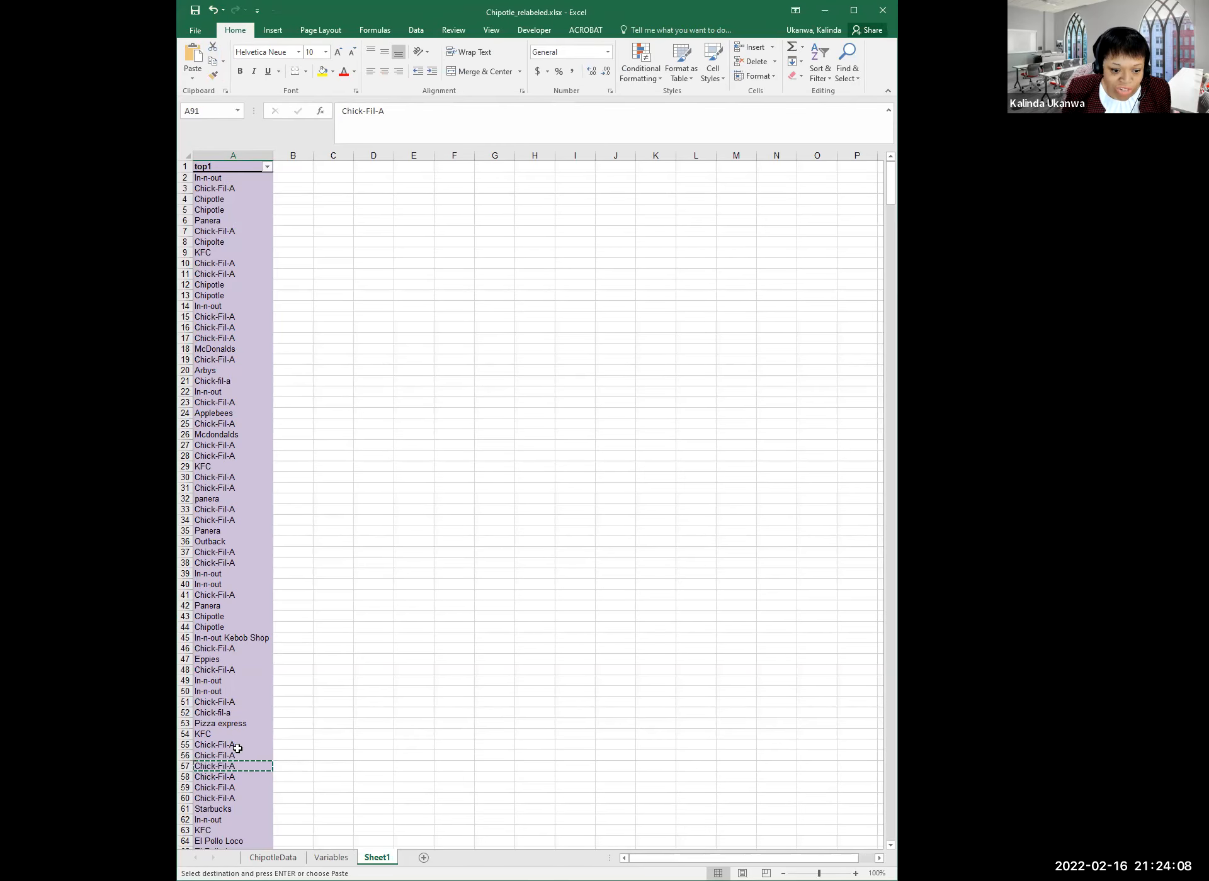
# Filter the top1 column to show only the misspelled names Chipole and Chipolte
pyautogui.click(267, 167)
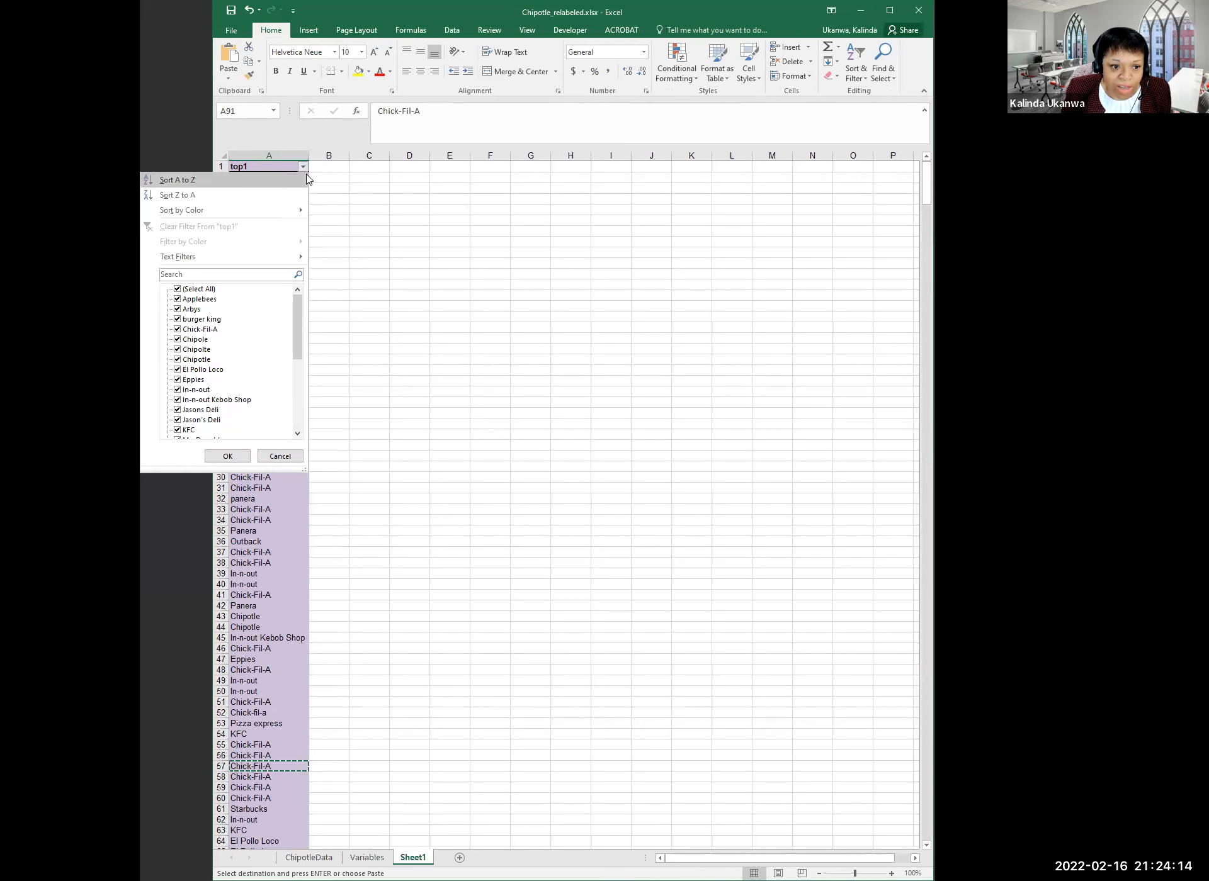
pyautogui.click(298, 329)
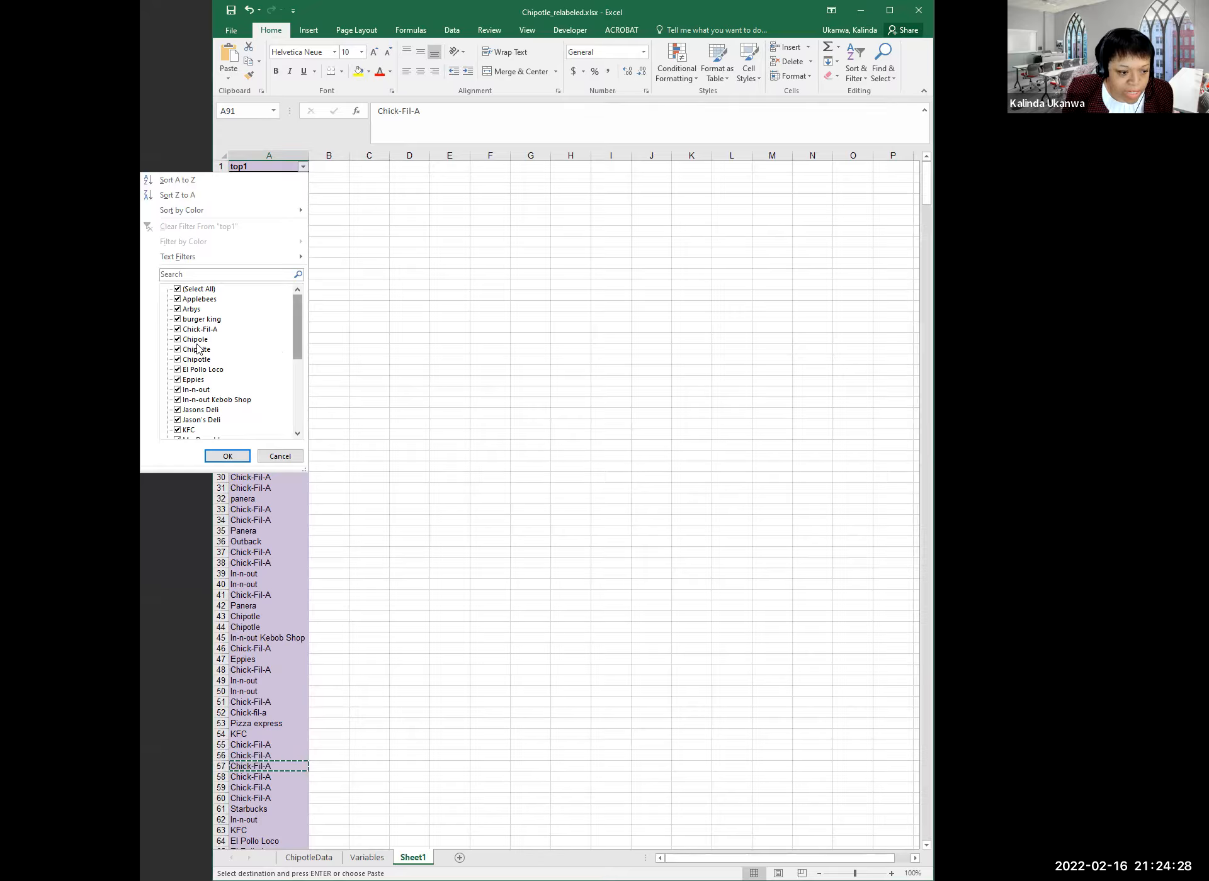
pyautogui.click(178, 289)
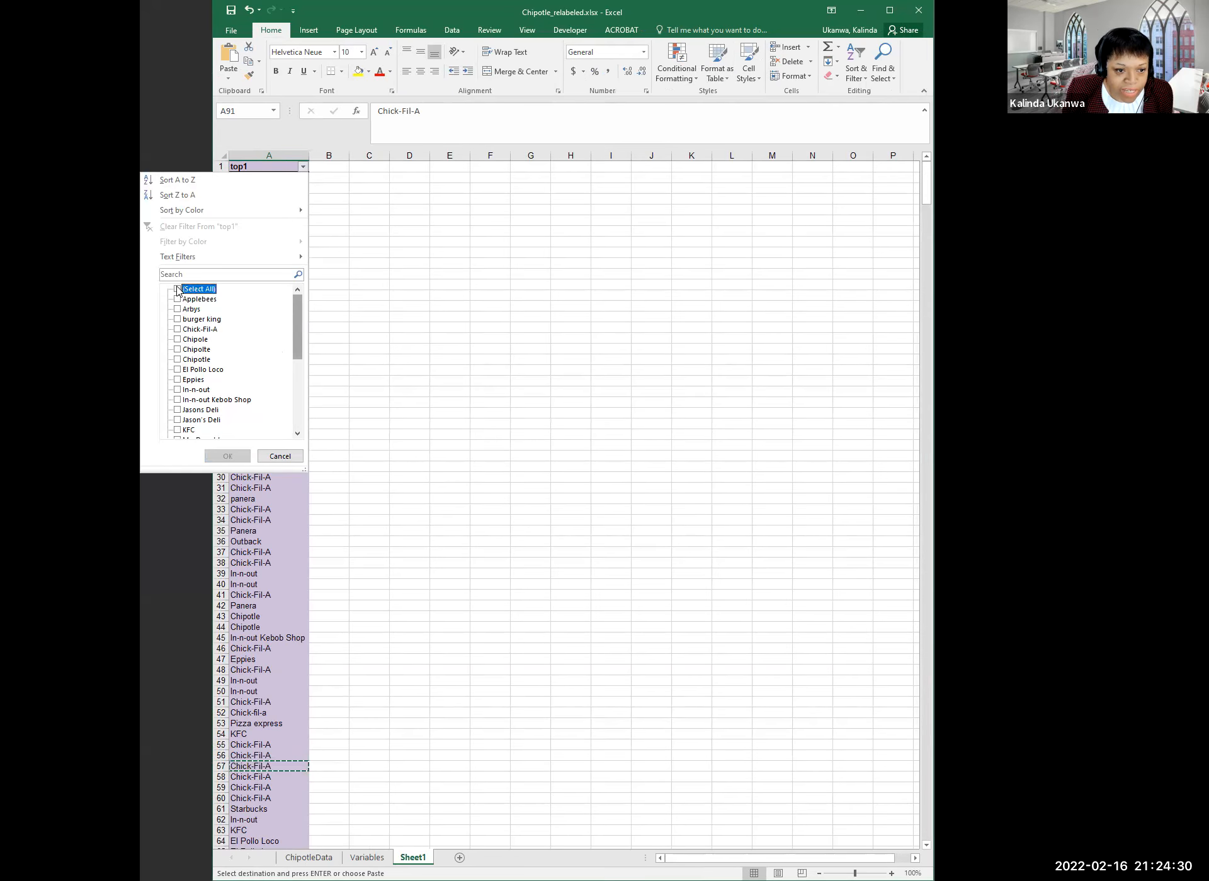
pyautogui.click(178, 339)
pyautogui.click(177, 349)
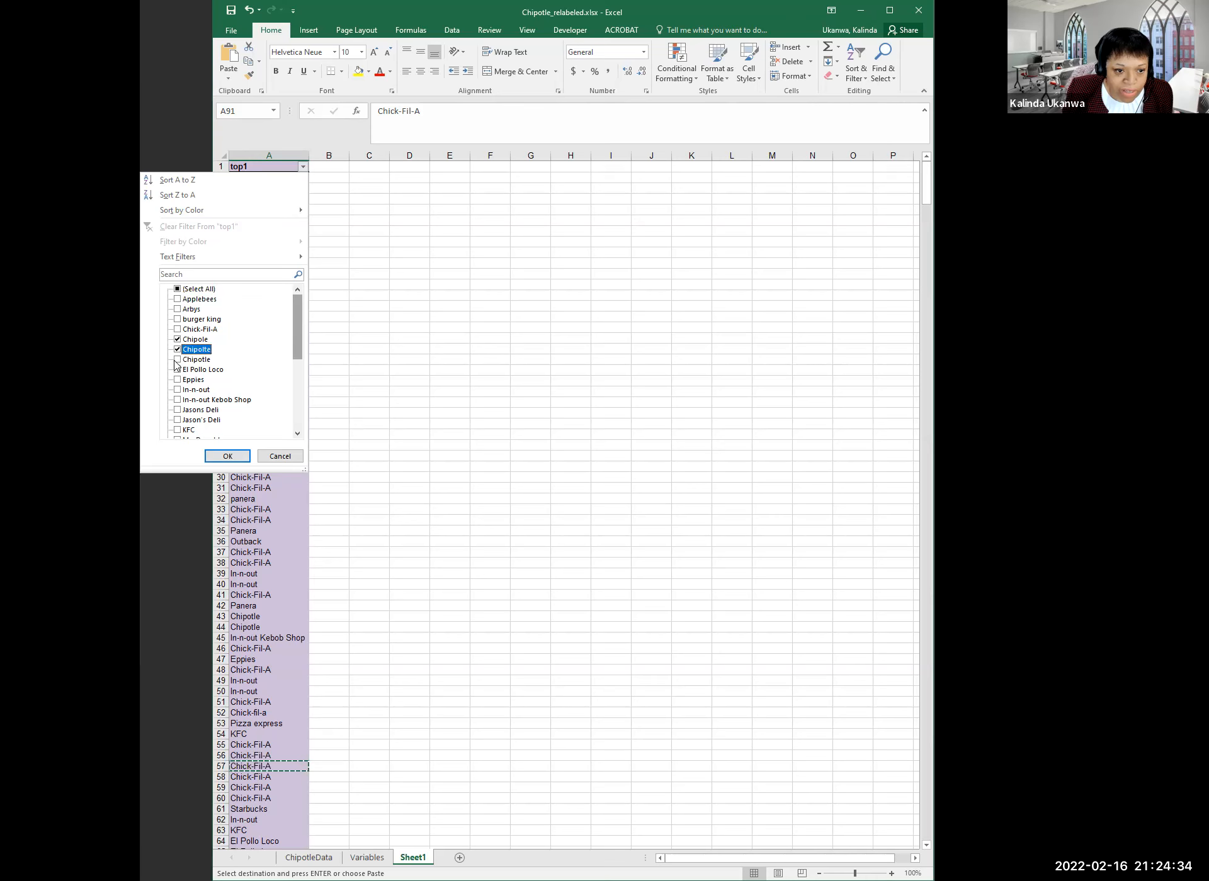
pyautogui.click(180, 360)
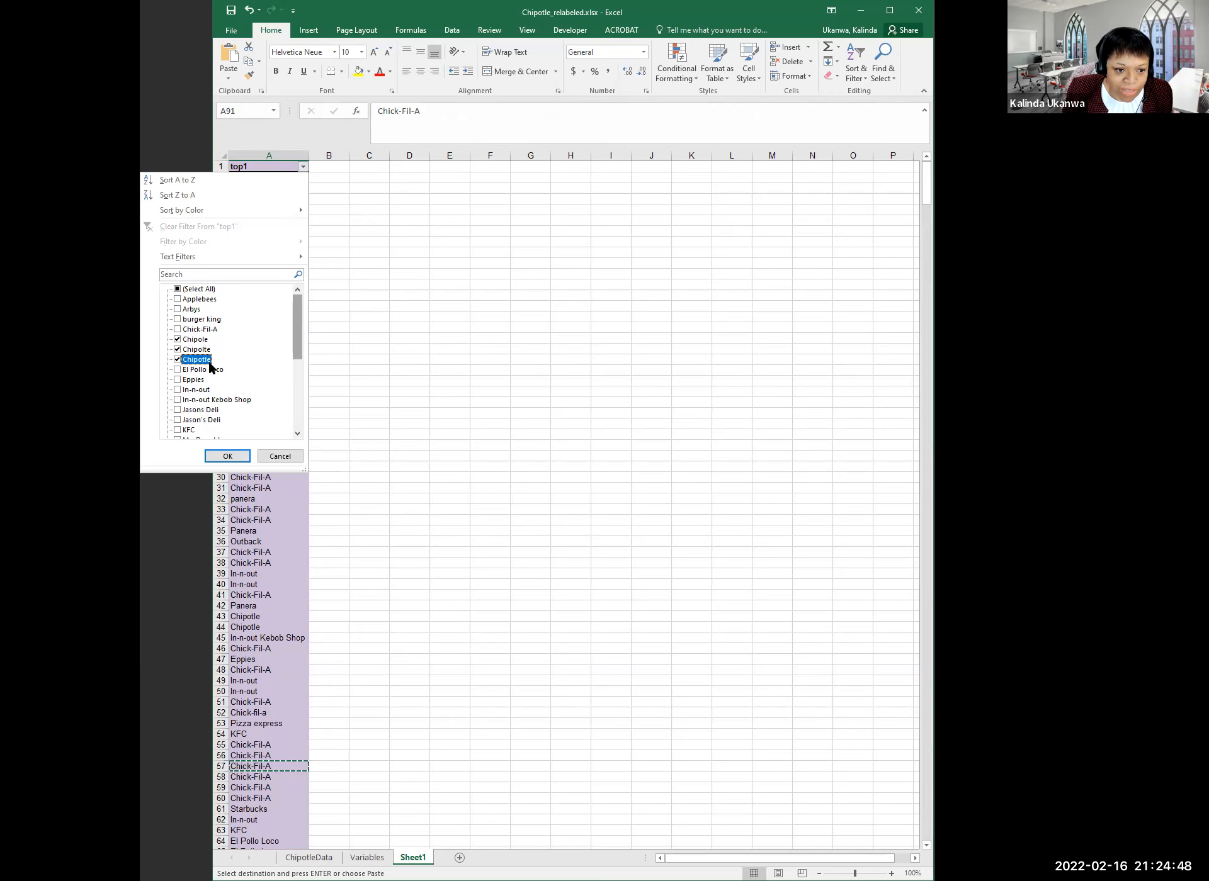
pyautogui.click(178, 360)
pyautogui.click(233, 459)
# Correct the misspelled restaurant name in cell A8 to Chipotle
pyautogui.click(234, 199)
pyautogui.click(217, 179)
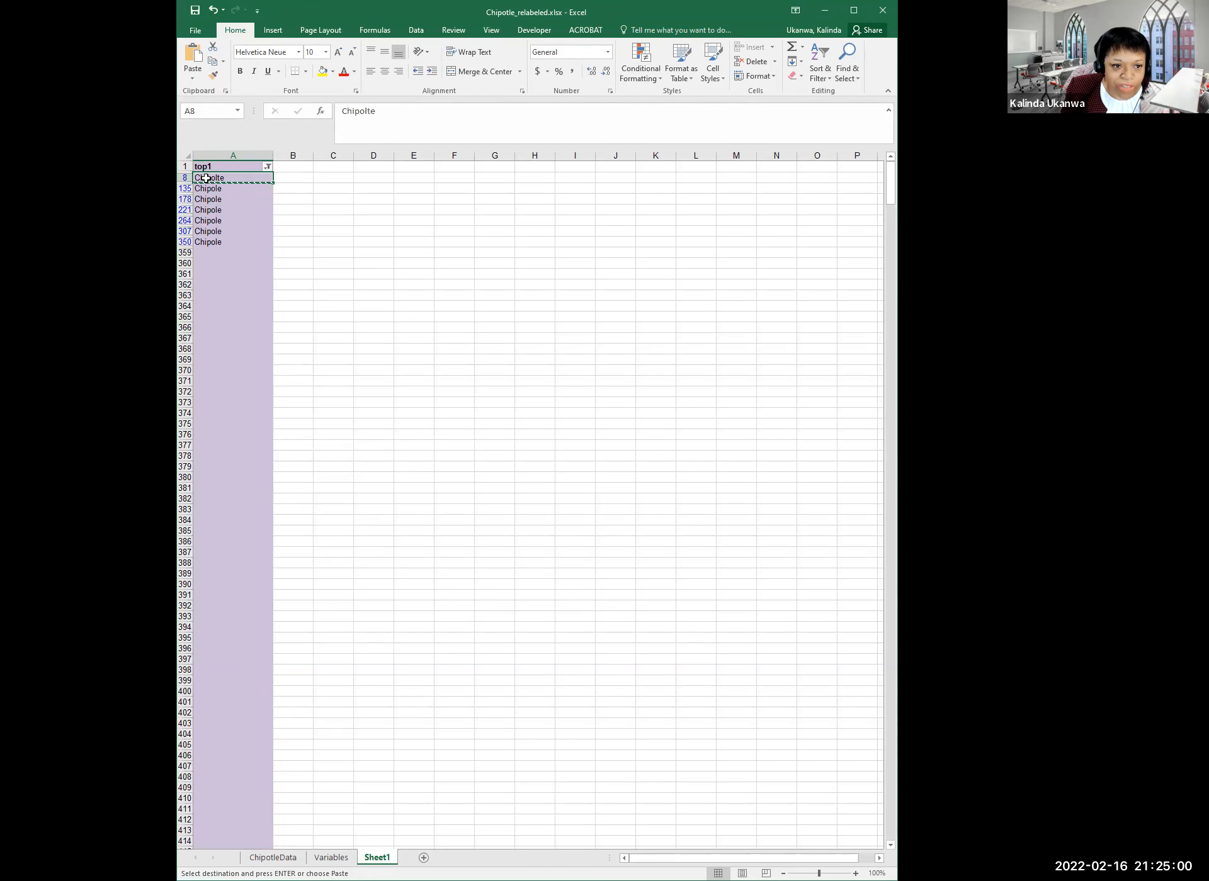
pyautogui.hotkey('ctrl', 'v')
pyautogui.click(372, 111)
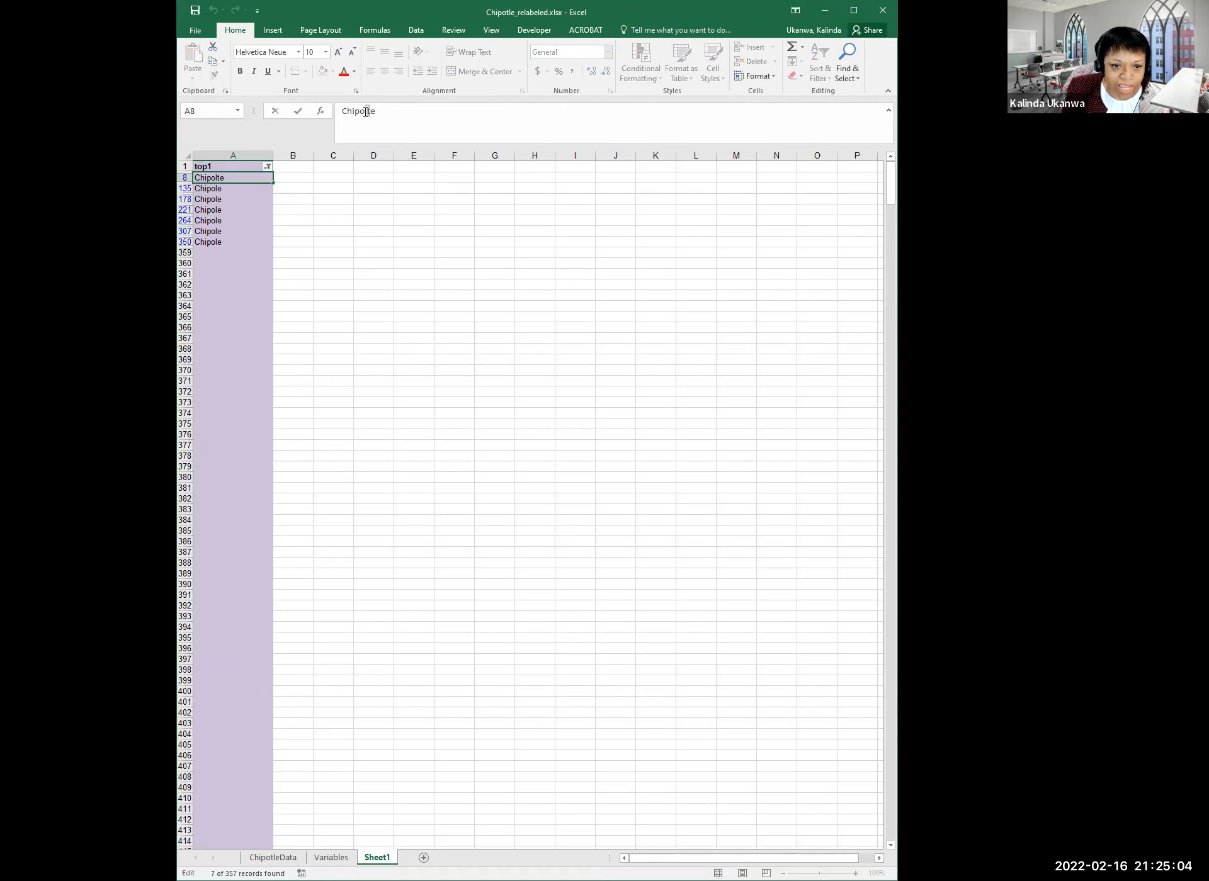
pyautogui.write('tl')
pyautogui.press('Return')
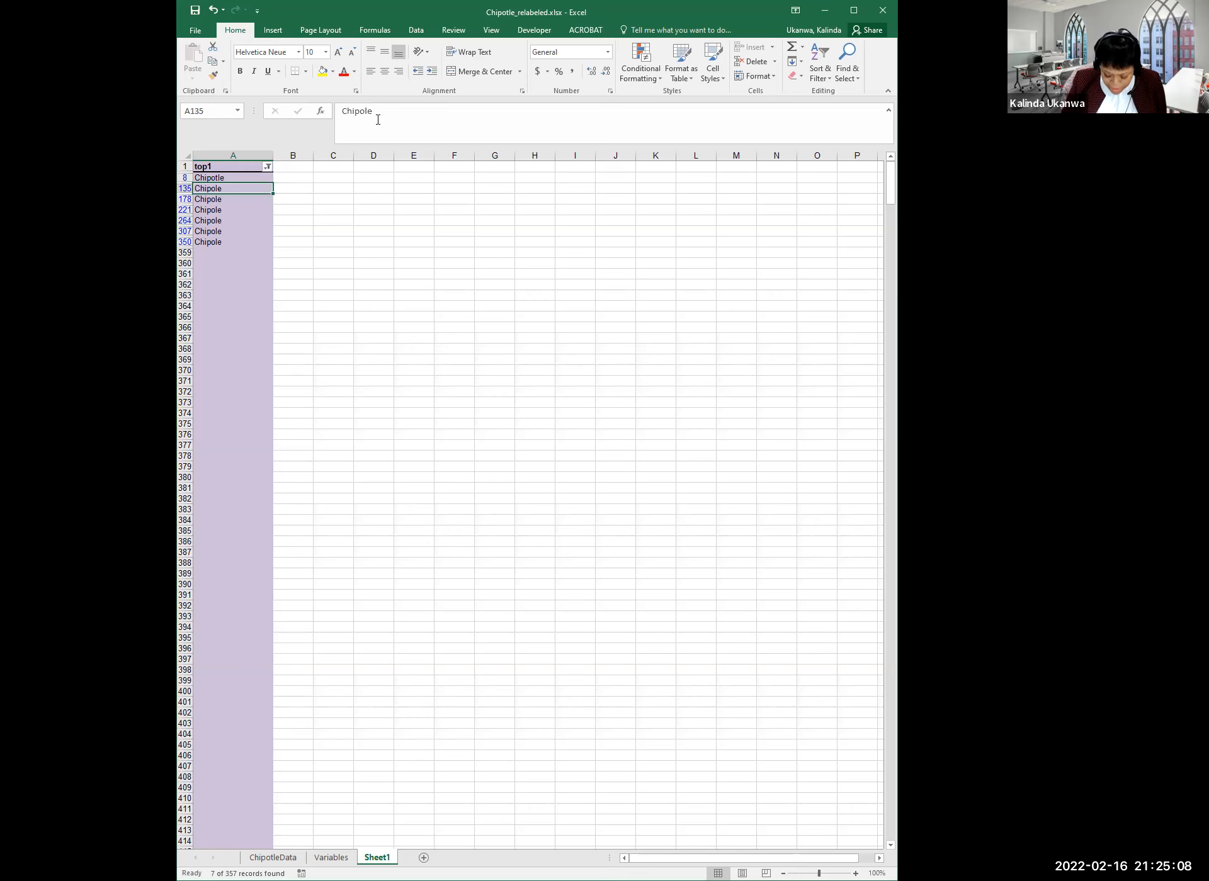
# Copy Chipotle from cell A8 over the Chipole entries in all the other filtered rows, from A135 to A350
pyautogui.press('Up')
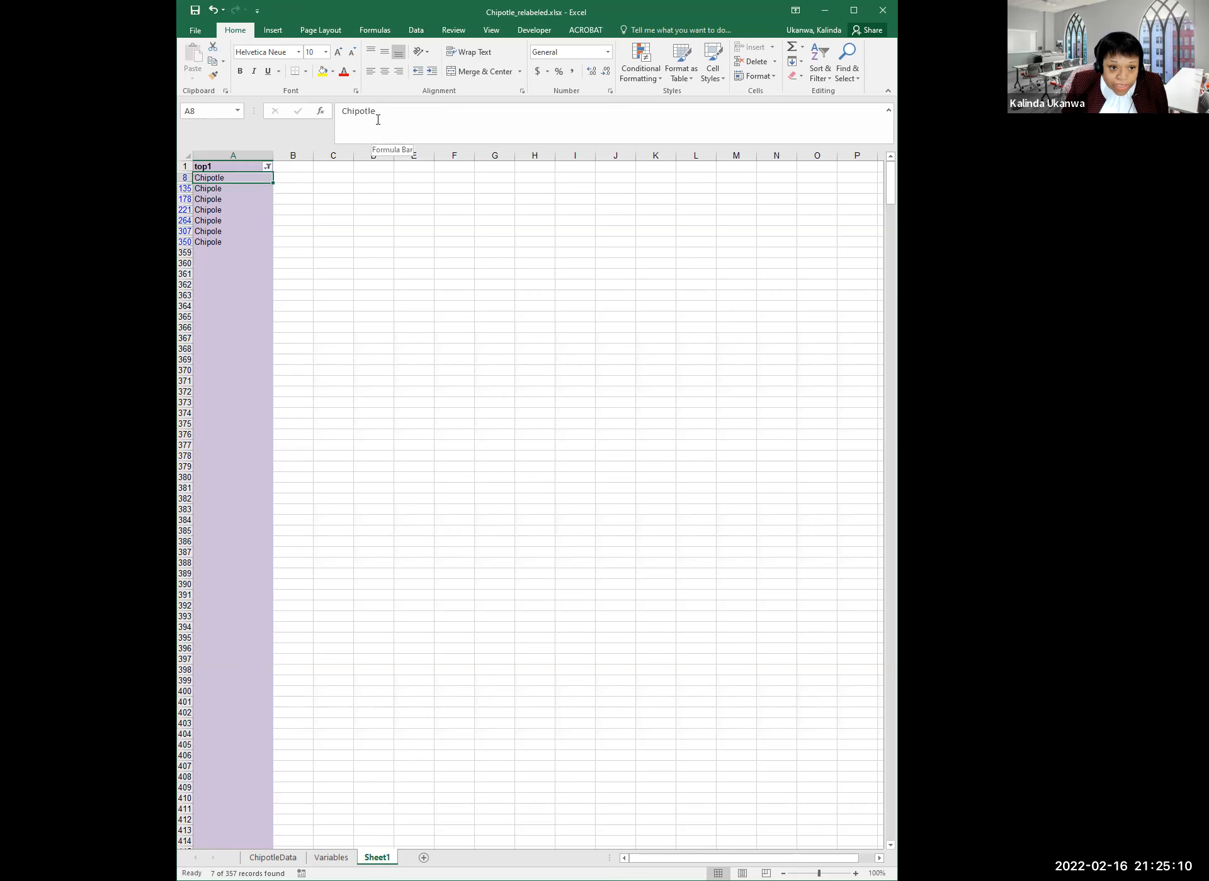
pyautogui.hotkey('ctrl', 'c')
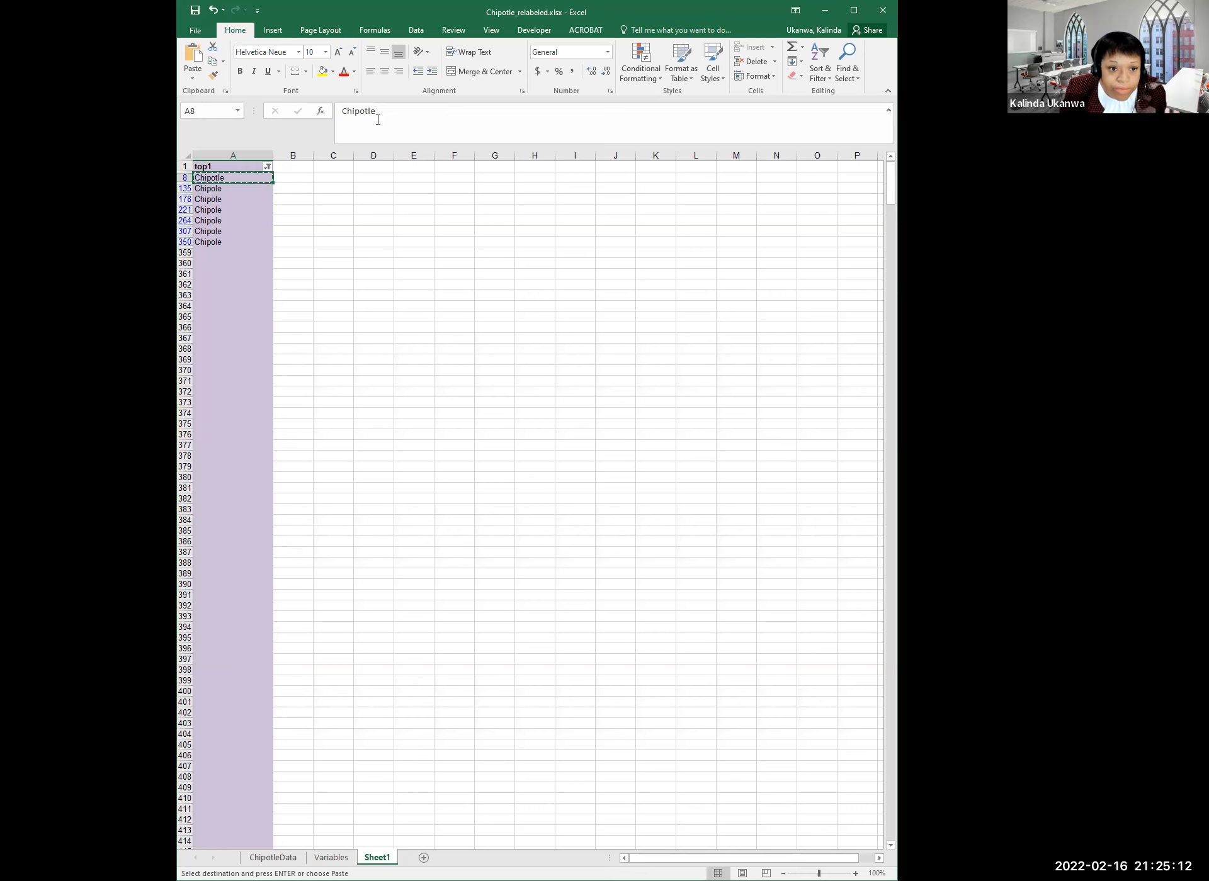
pyautogui.click(214, 187)
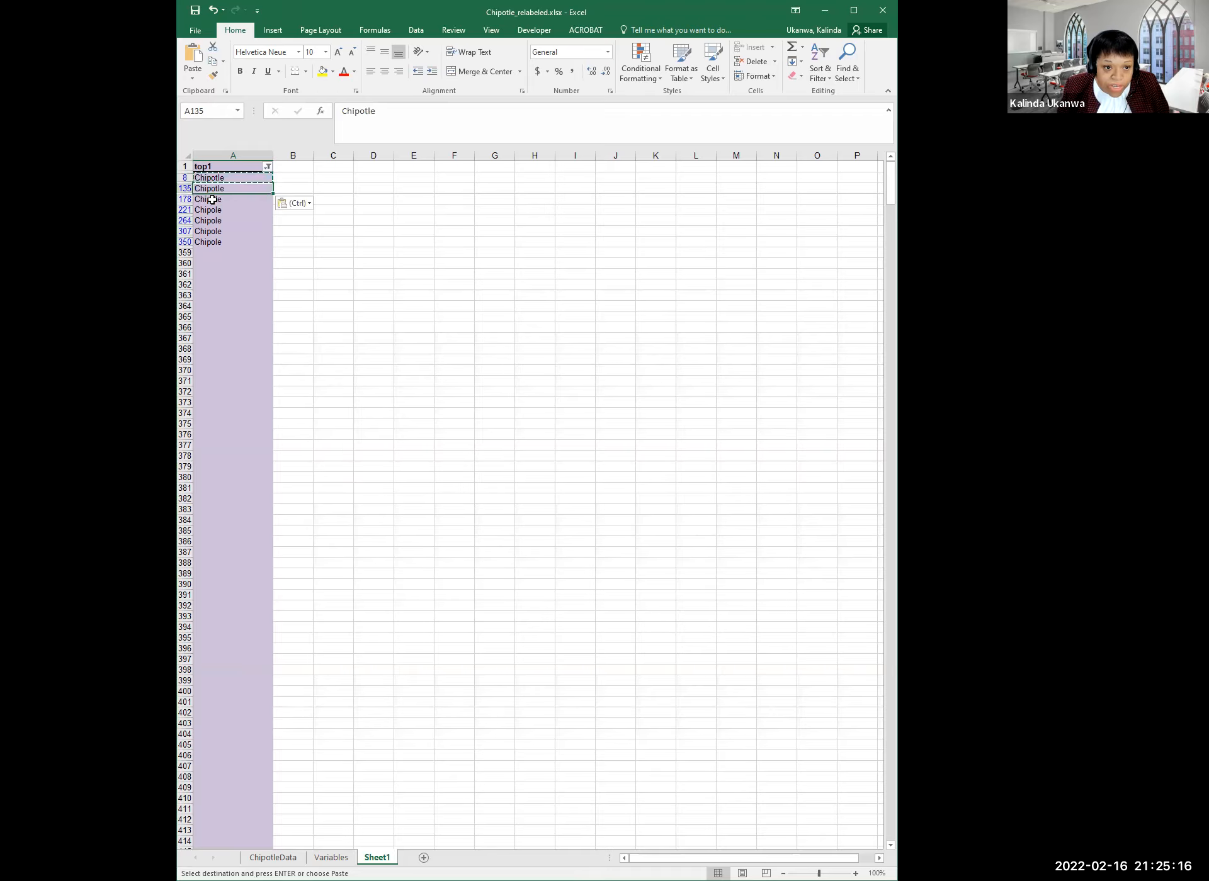
pyautogui.hotkey('ctrl', 'v')
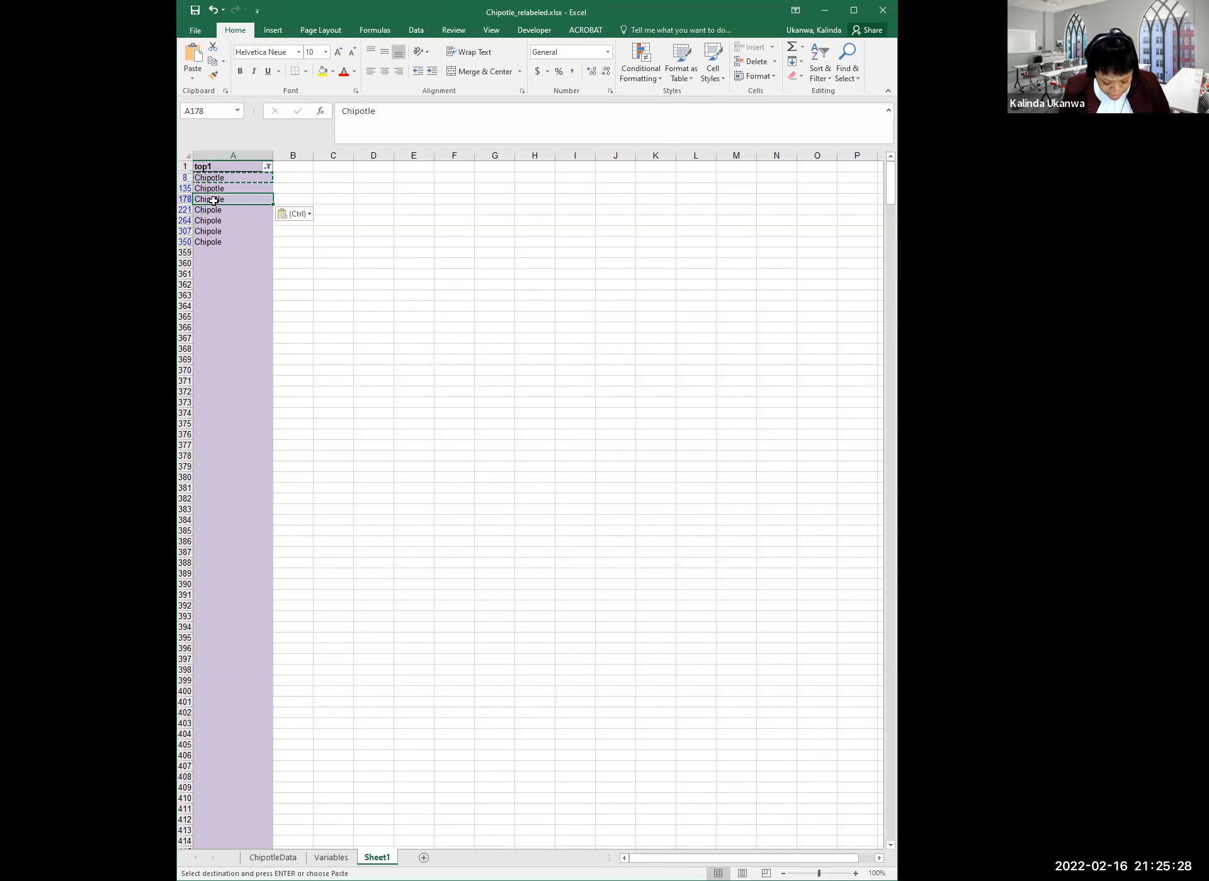
pyautogui.moveTo(218, 180); pyautogui.dragTo(216, 250)
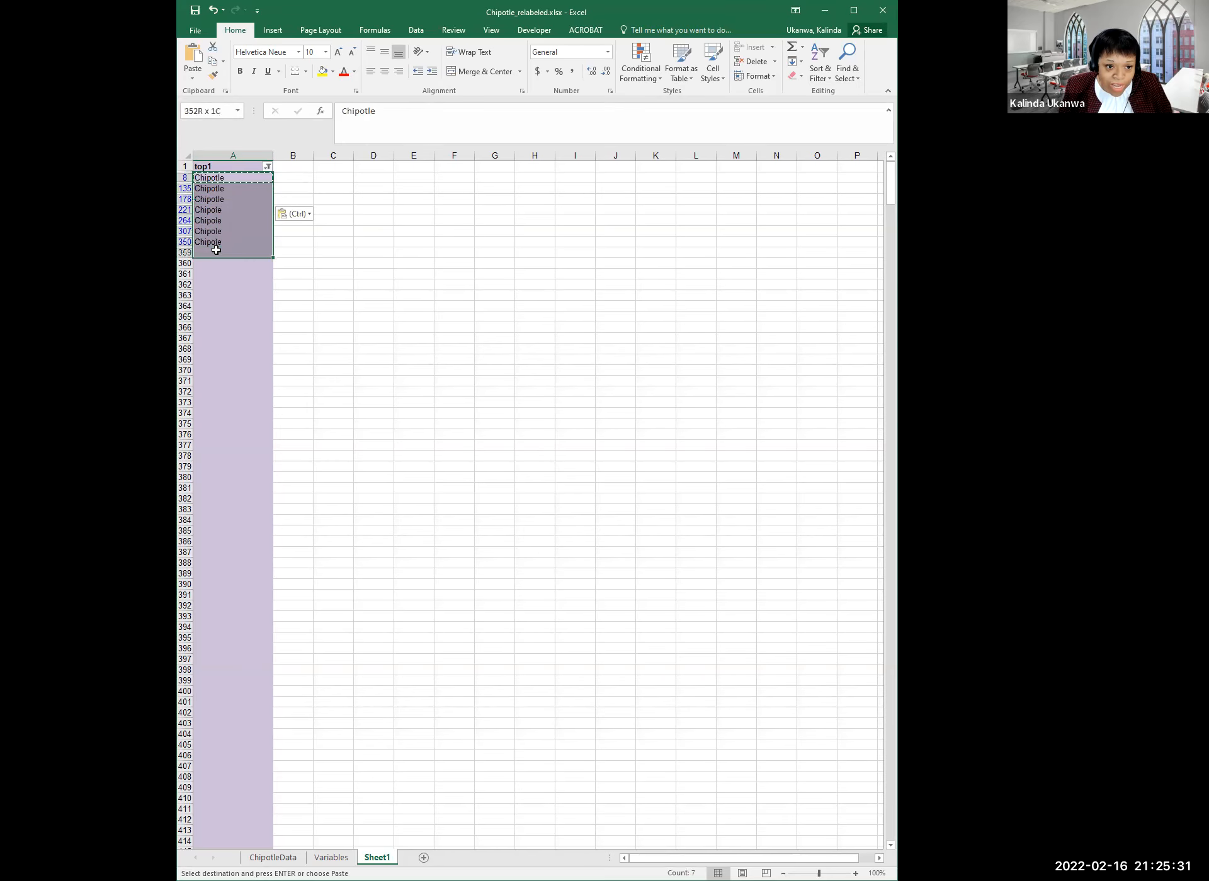
pyautogui.click(218, 211)
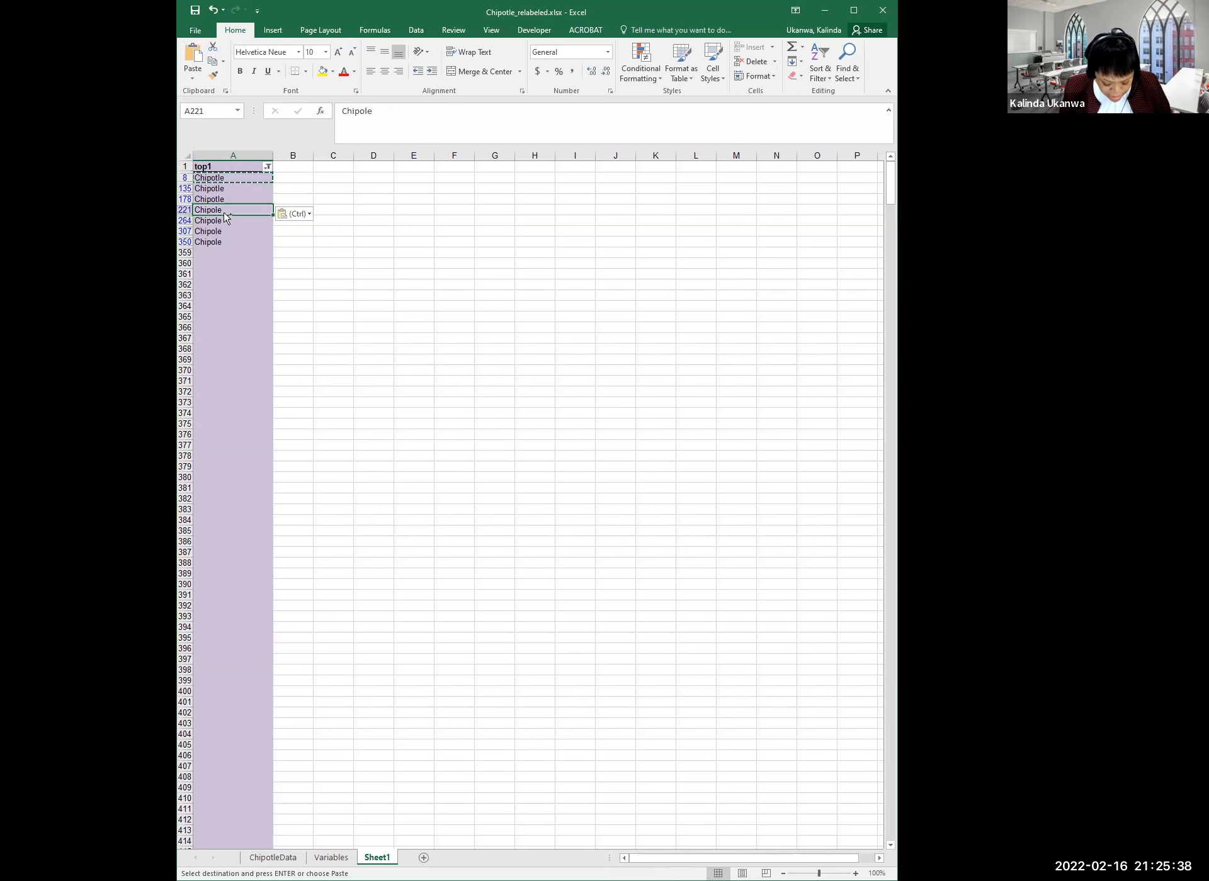
pyautogui.click(218, 221)
pyautogui.hotkey('ctrl', 'v')
pyautogui.click(220, 231)
pyautogui.hotkey('ctrl', 'v')
pyautogui.click(226, 242)
pyautogui.hotkey('ctrl', 'v')
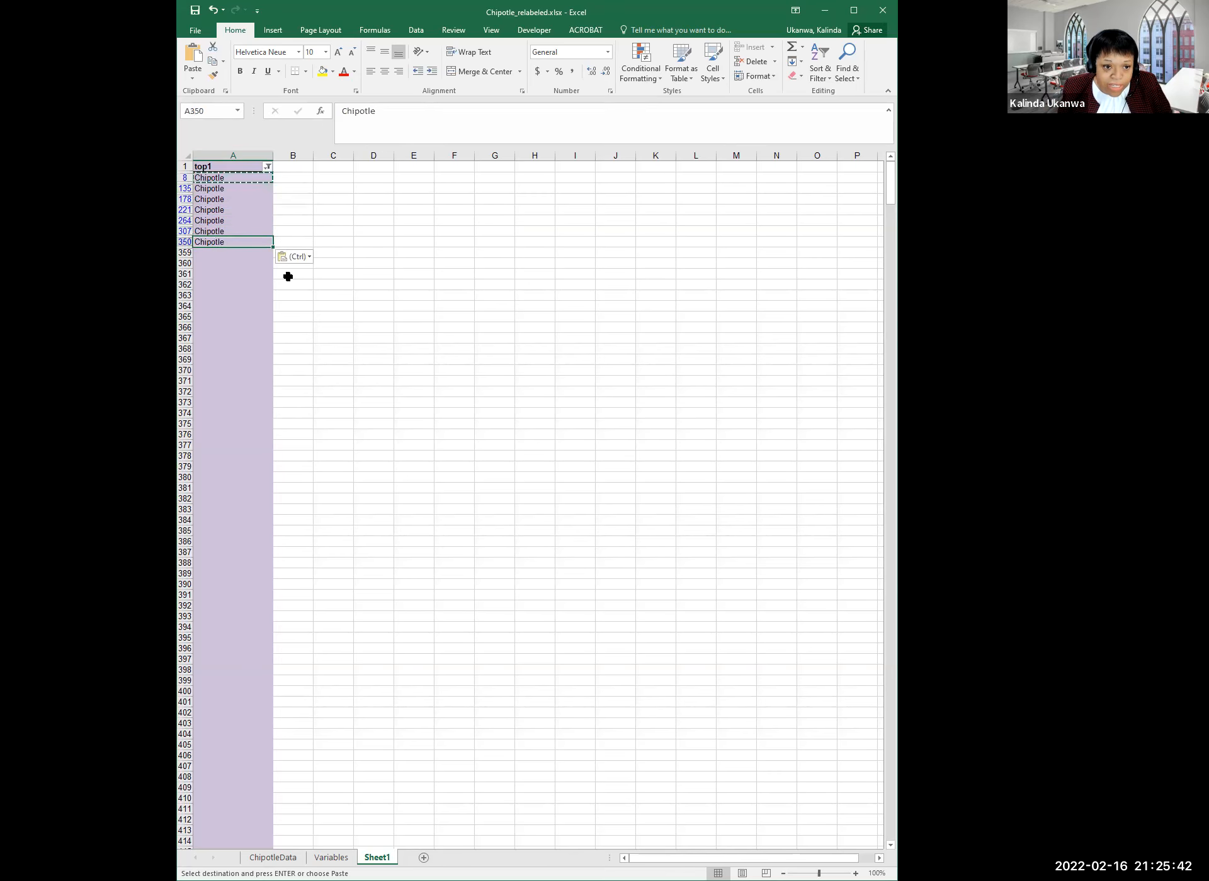
# Show all restaurants again in the top1 filter and review the name spellings through the end of the filter list
pyautogui.click(268, 166)
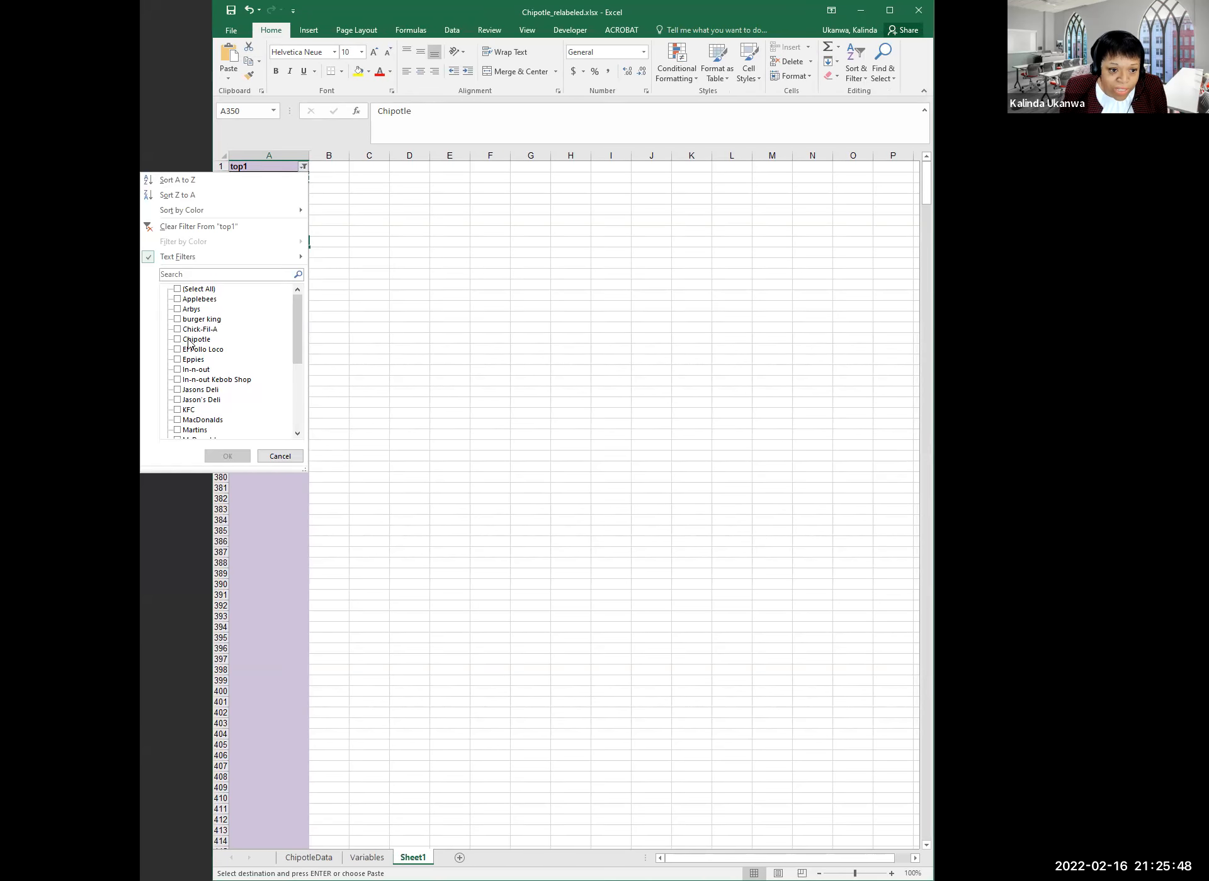
pyautogui.click(180, 290)
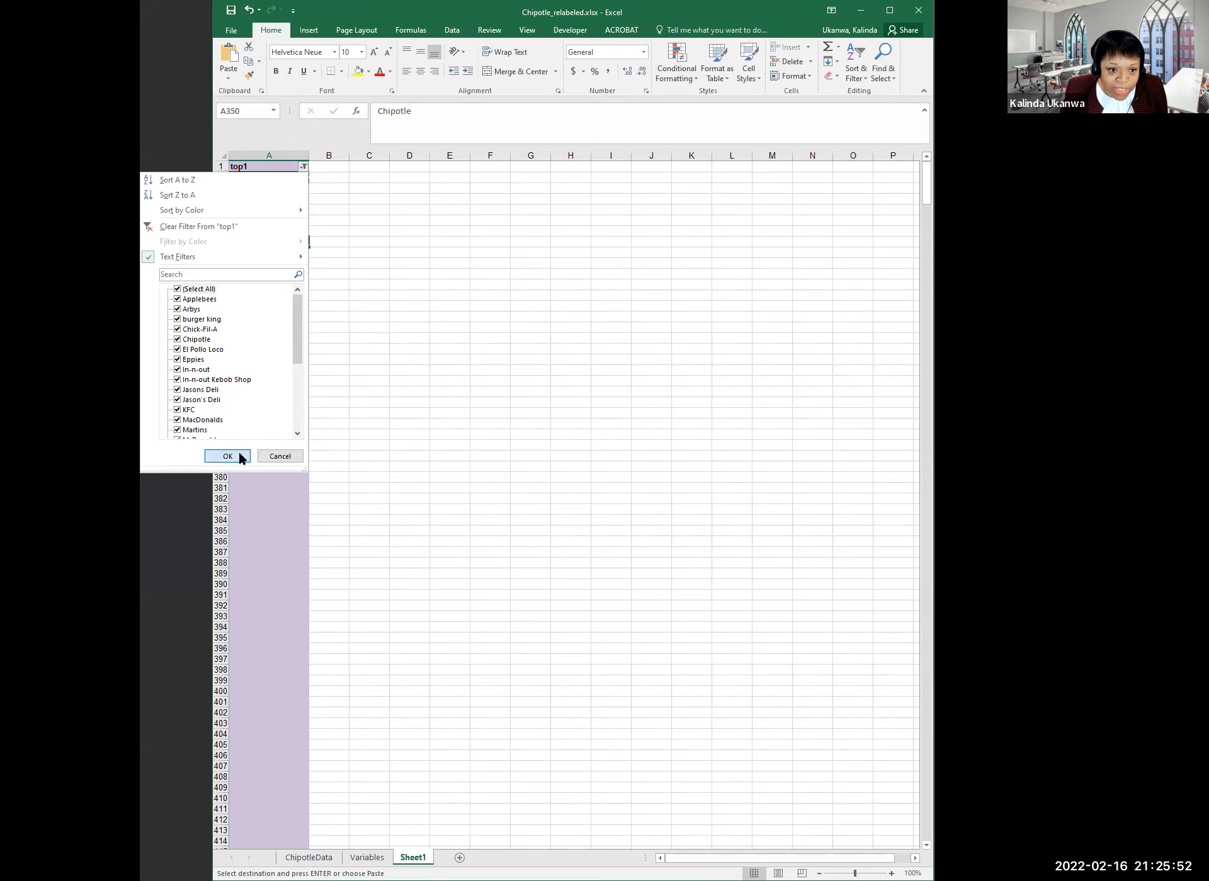
pyautogui.click(227, 456)
pyautogui.click(385, 340)
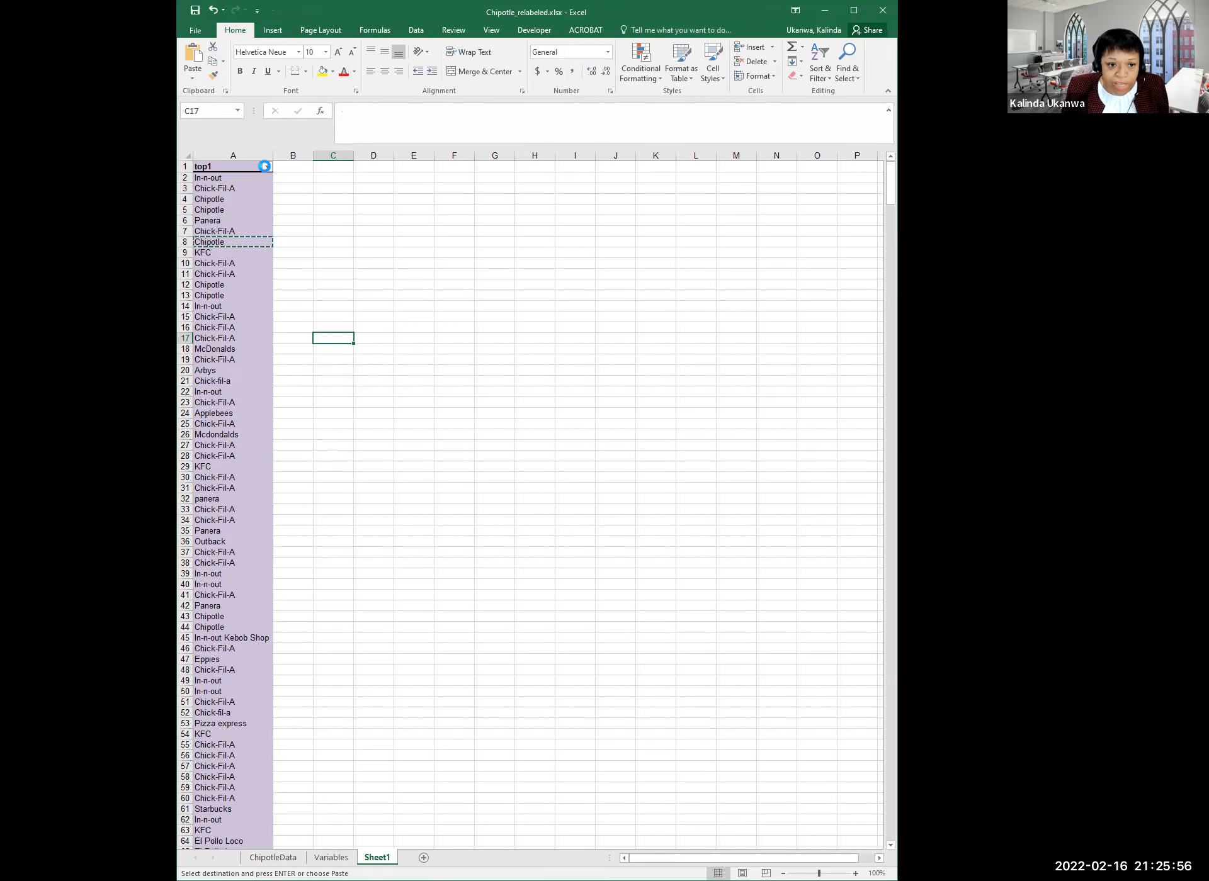
pyautogui.click(264, 166)
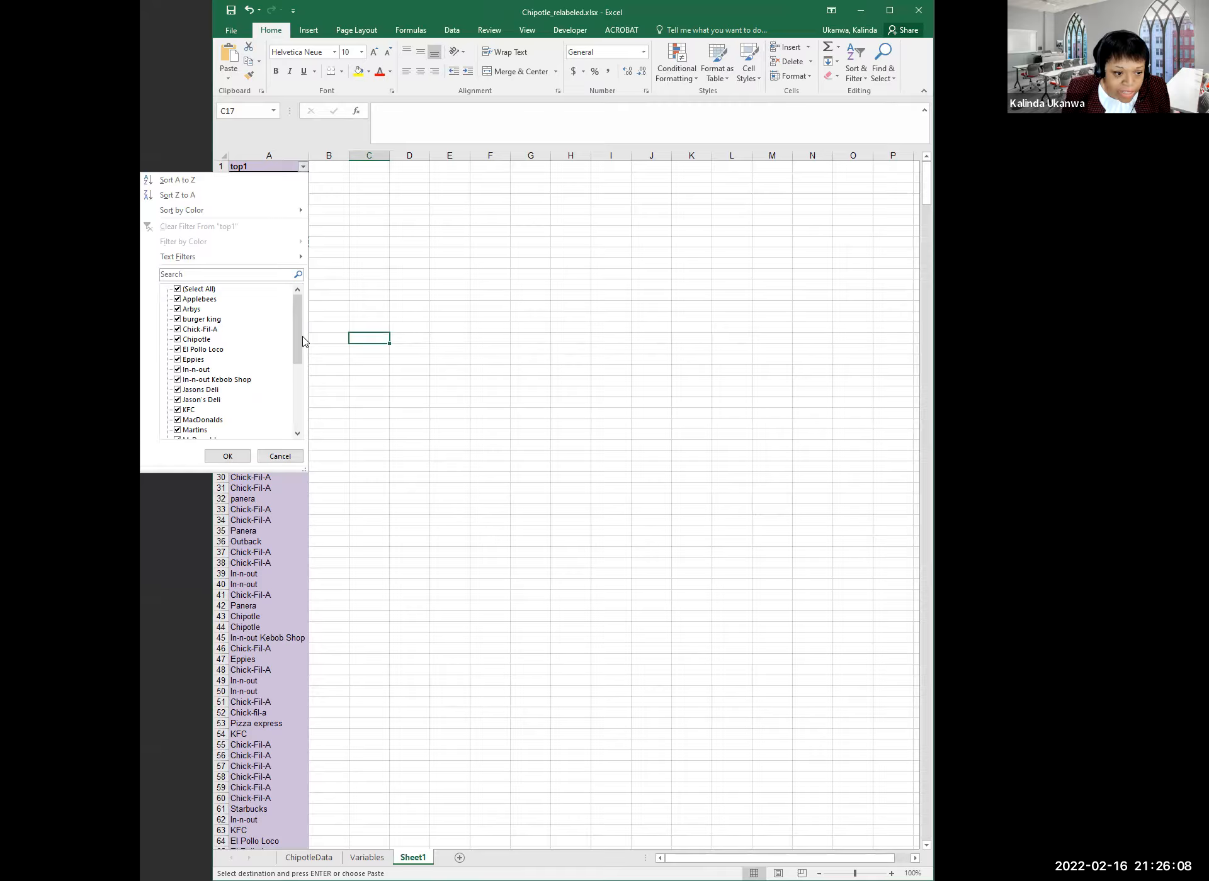
pyautogui.moveTo(296, 350); pyautogui.dragTo(288, 417)
pyautogui.scroll(-1, 289, 417)
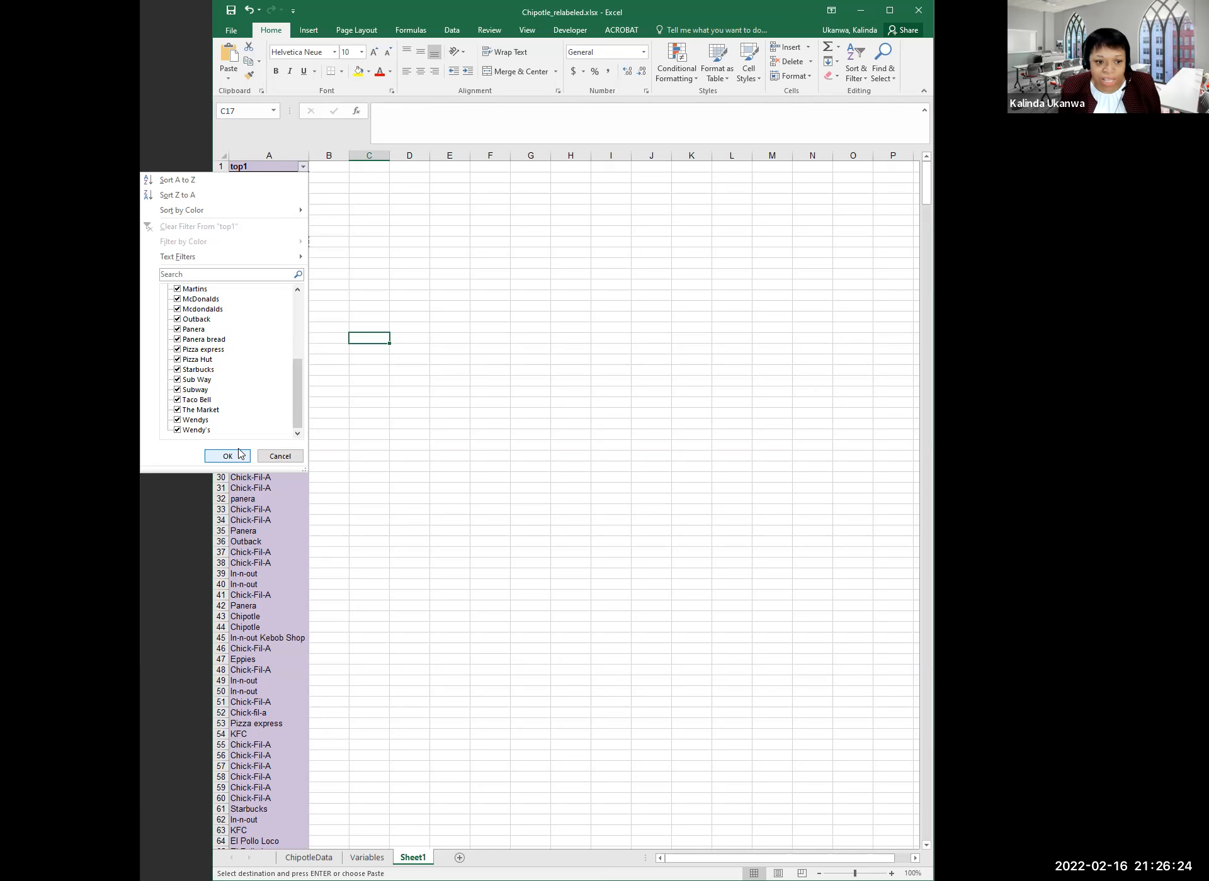
# Examine the full top1 filter list for remaining spelling variants of the same restaurant
pyautogui.moveTo(298, 396); pyautogui.dragTo(294, 320)
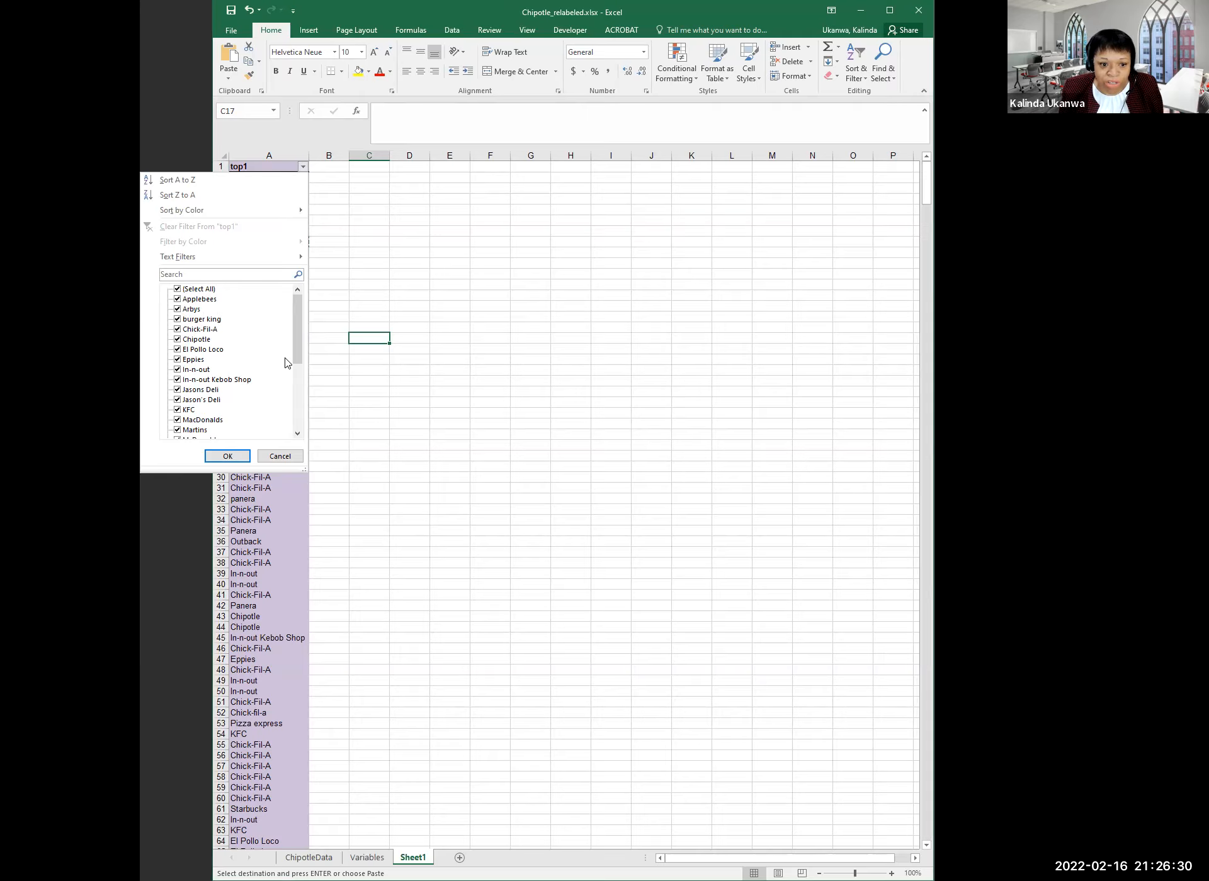
pyautogui.moveTo(298, 362); pyautogui.dragTo(298, 408)
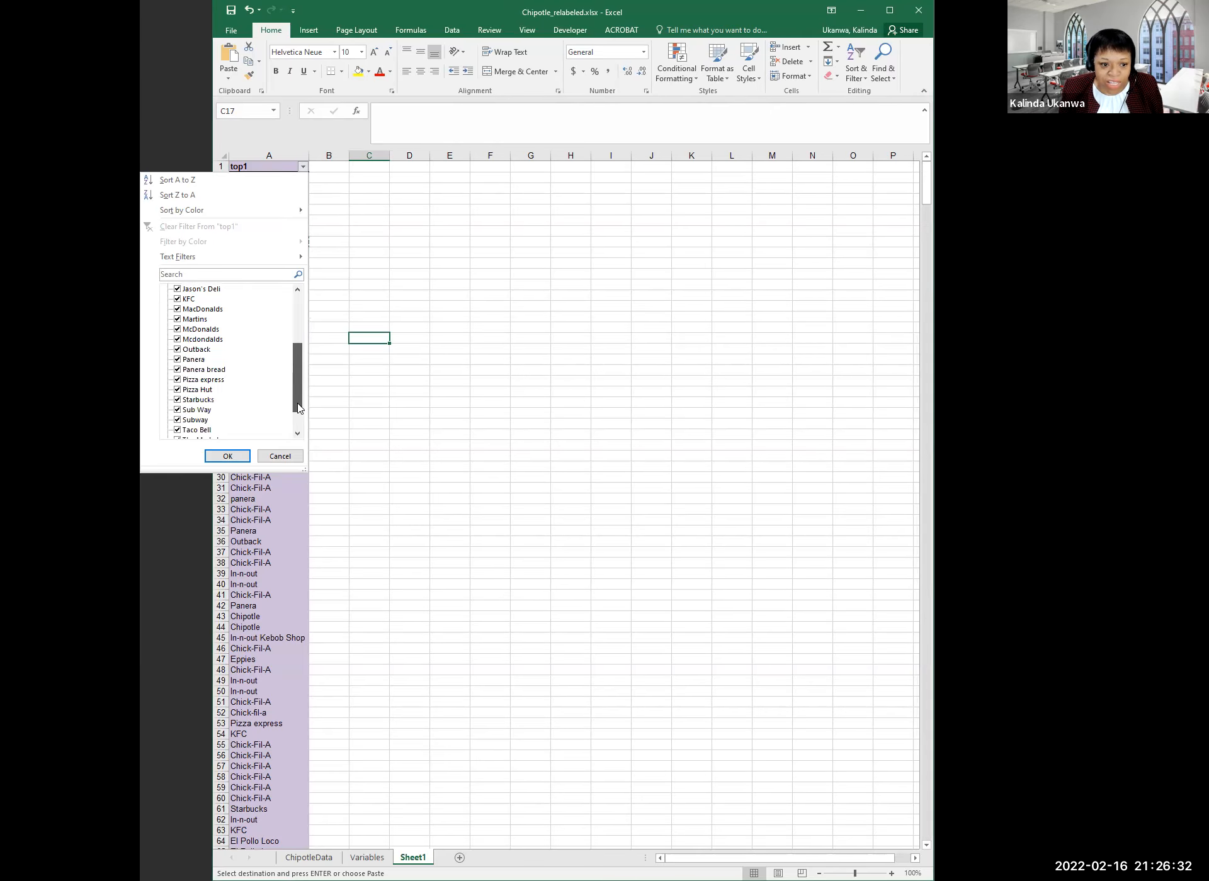
pyautogui.scroll(-3, 298, 406)
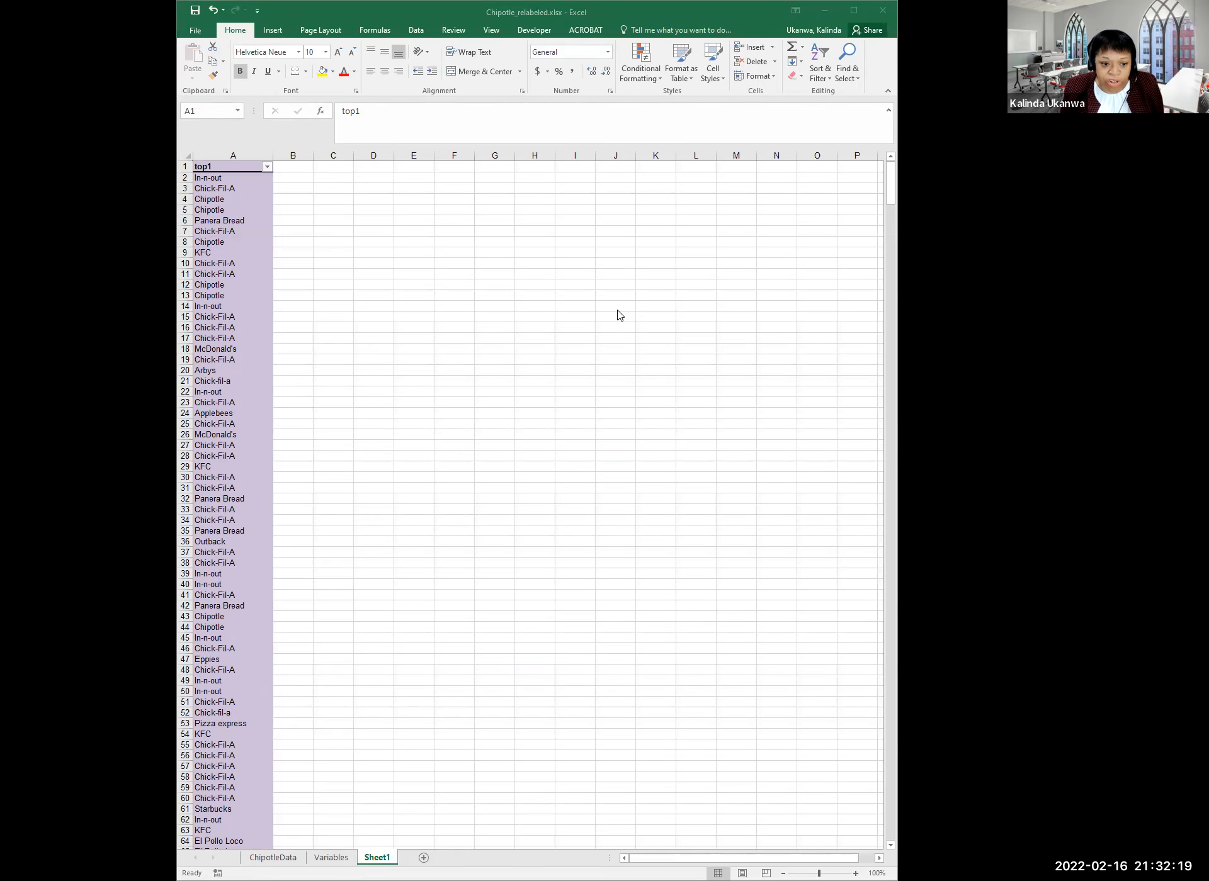
# Check the cleaned top1 filter list from Applebees to Wendy's for duplicate spellings, keeping all restaurants shown
pyautogui.click(333, 232)
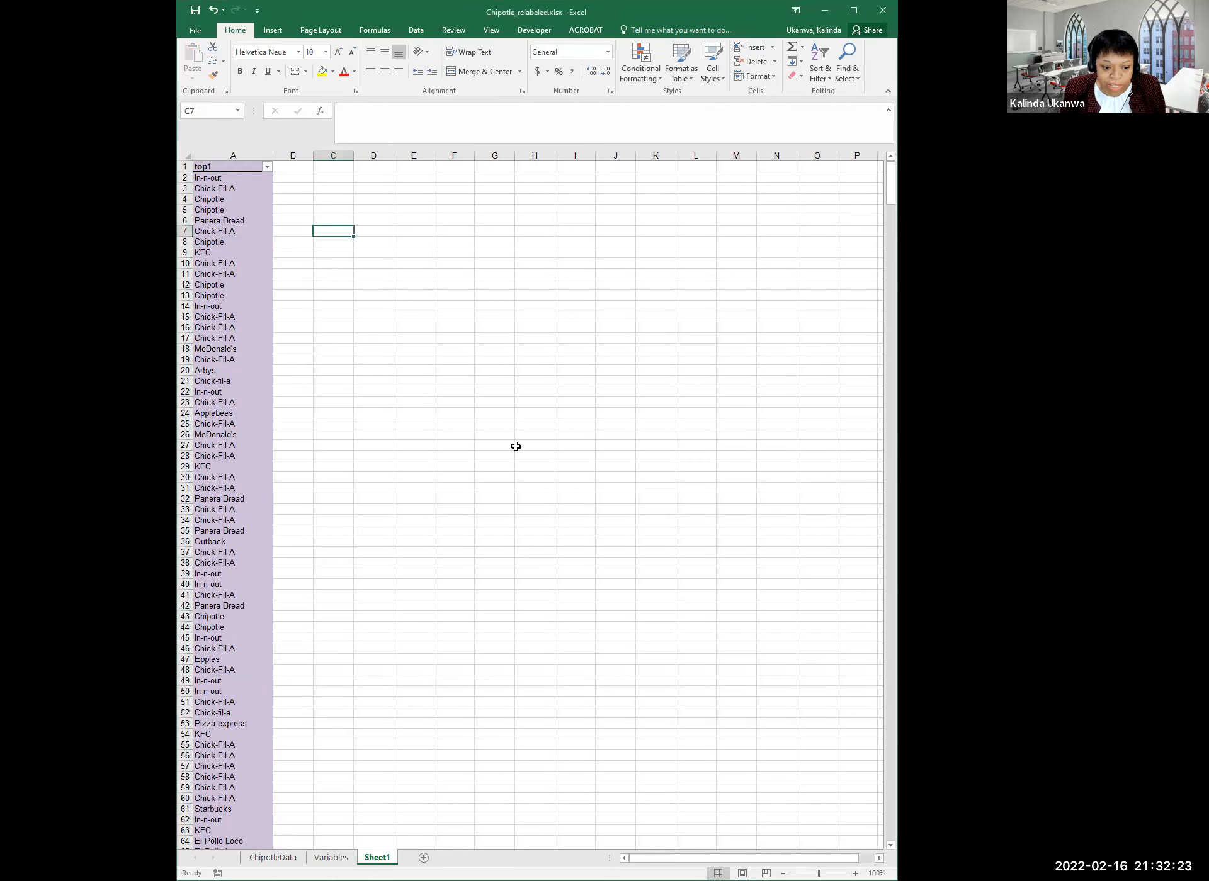
pyautogui.click(265, 163)
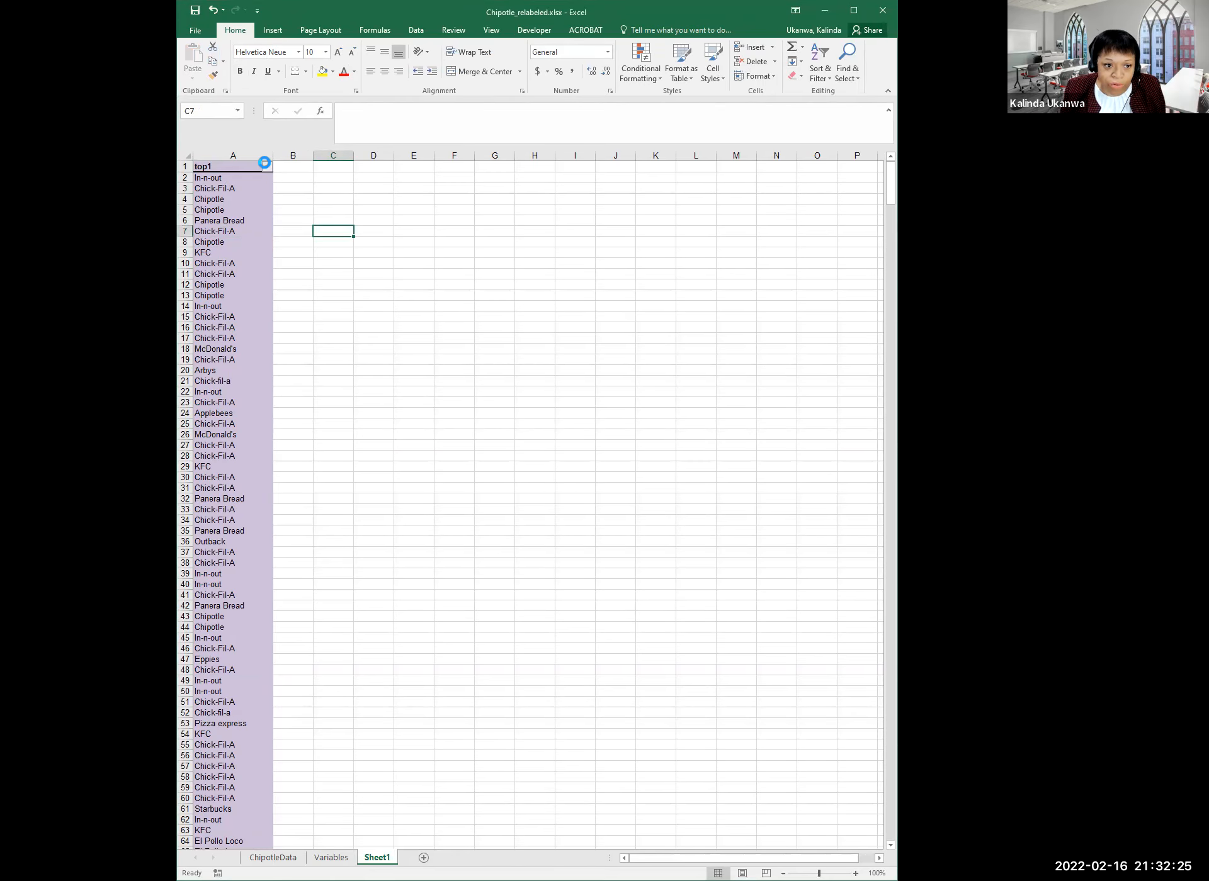
pyautogui.moveTo(299, 317); pyautogui.dragTo(300, 367)
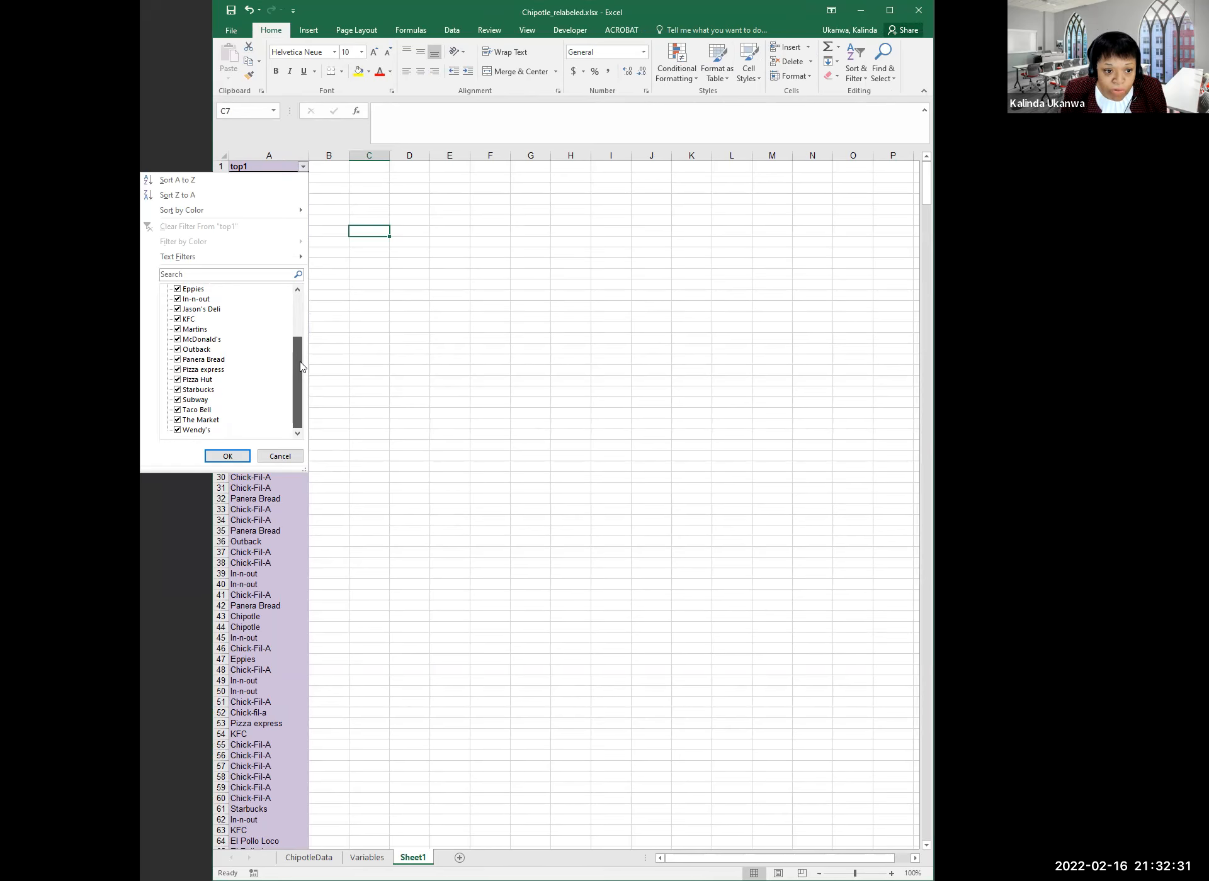
pyautogui.moveTo(301, 367); pyautogui.dragTo(301, 303)
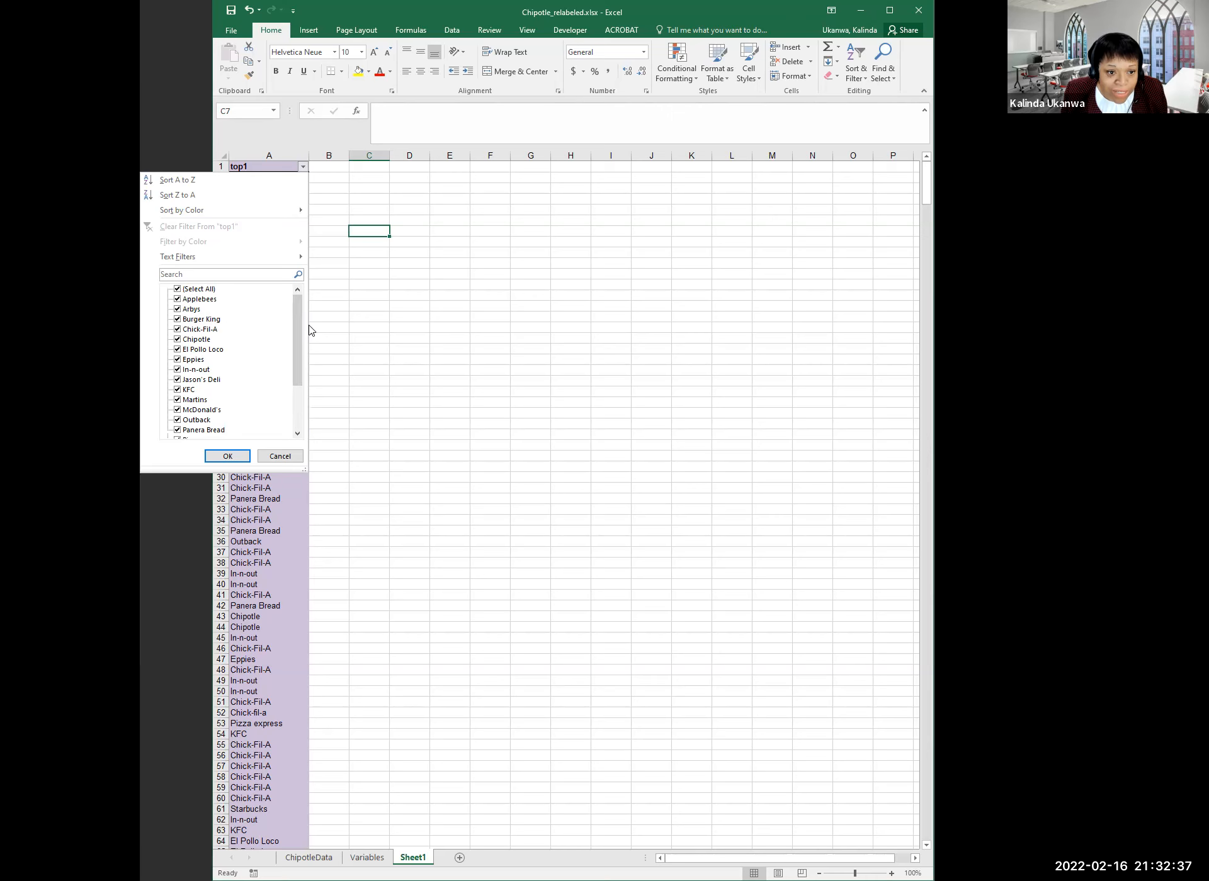
pyautogui.moveTo(298, 330); pyautogui.dragTo(298, 336)
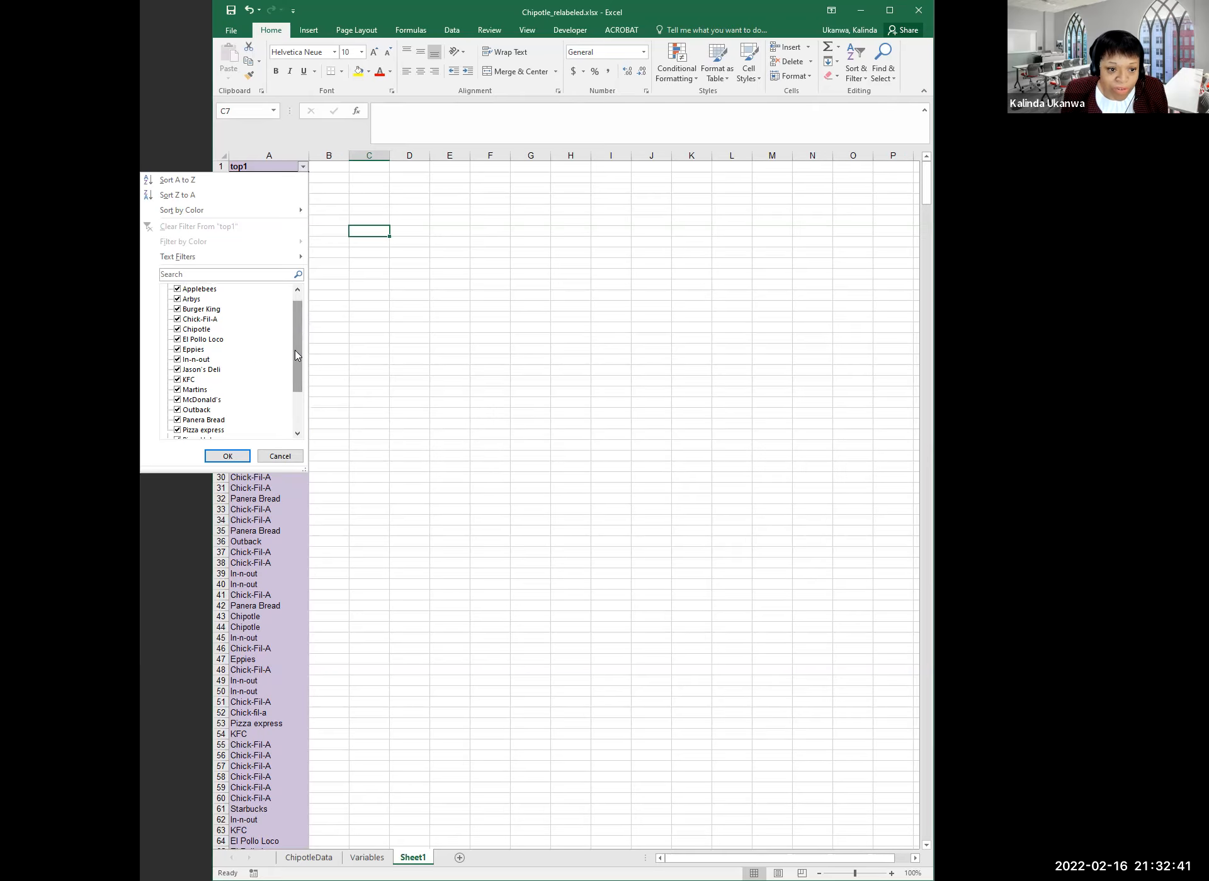
pyautogui.moveTo(297, 356); pyautogui.dragTo(297, 390)
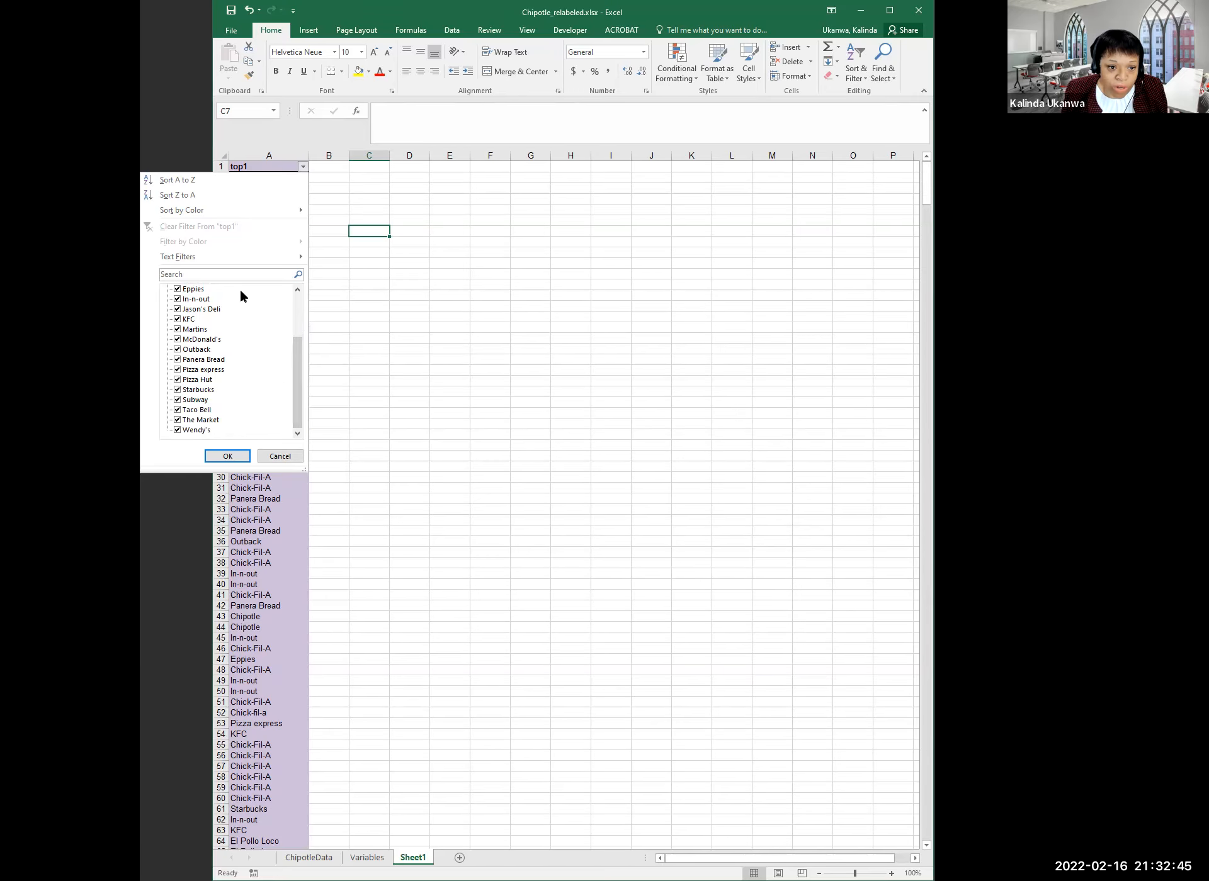
pyautogui.moveTo(300, 379); pyautogui.dragTo(310, 319)
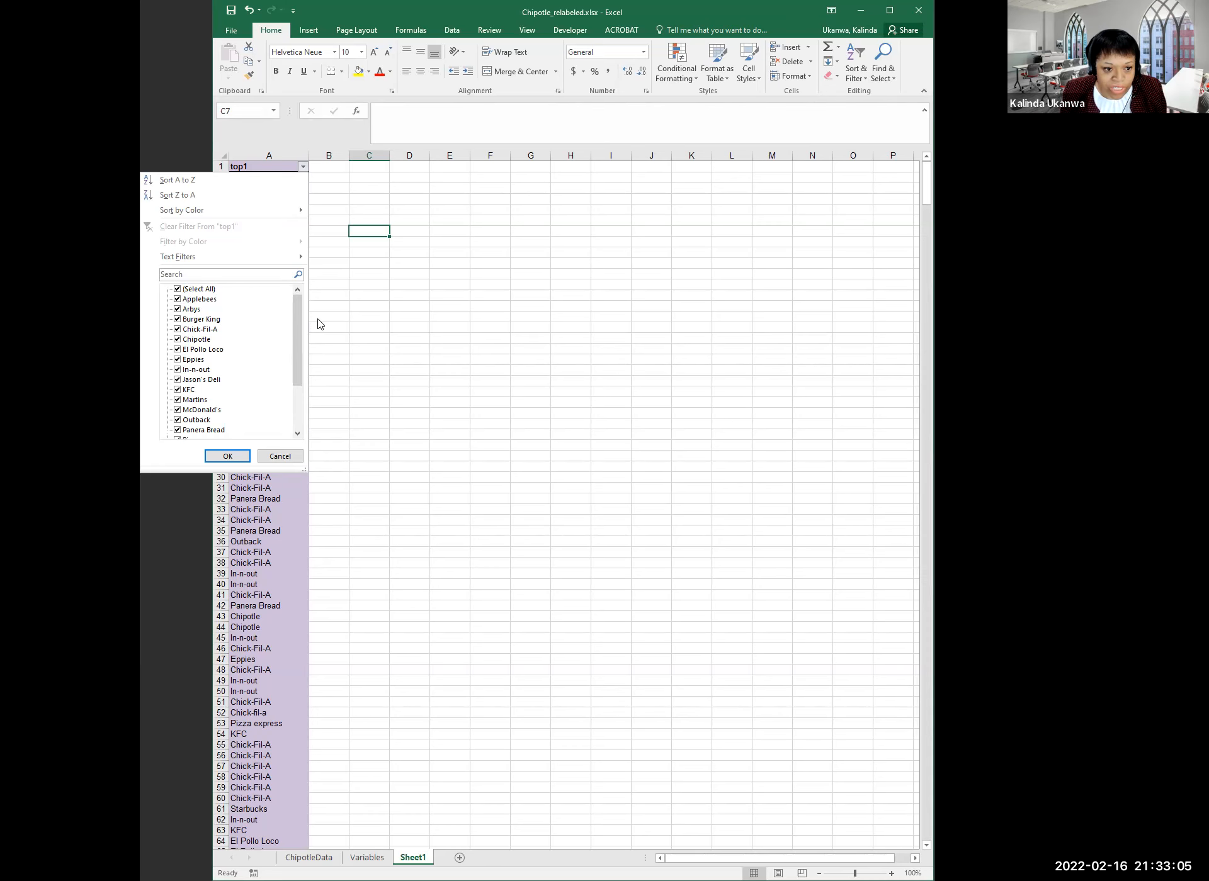
pyautogui.click(225, 452)
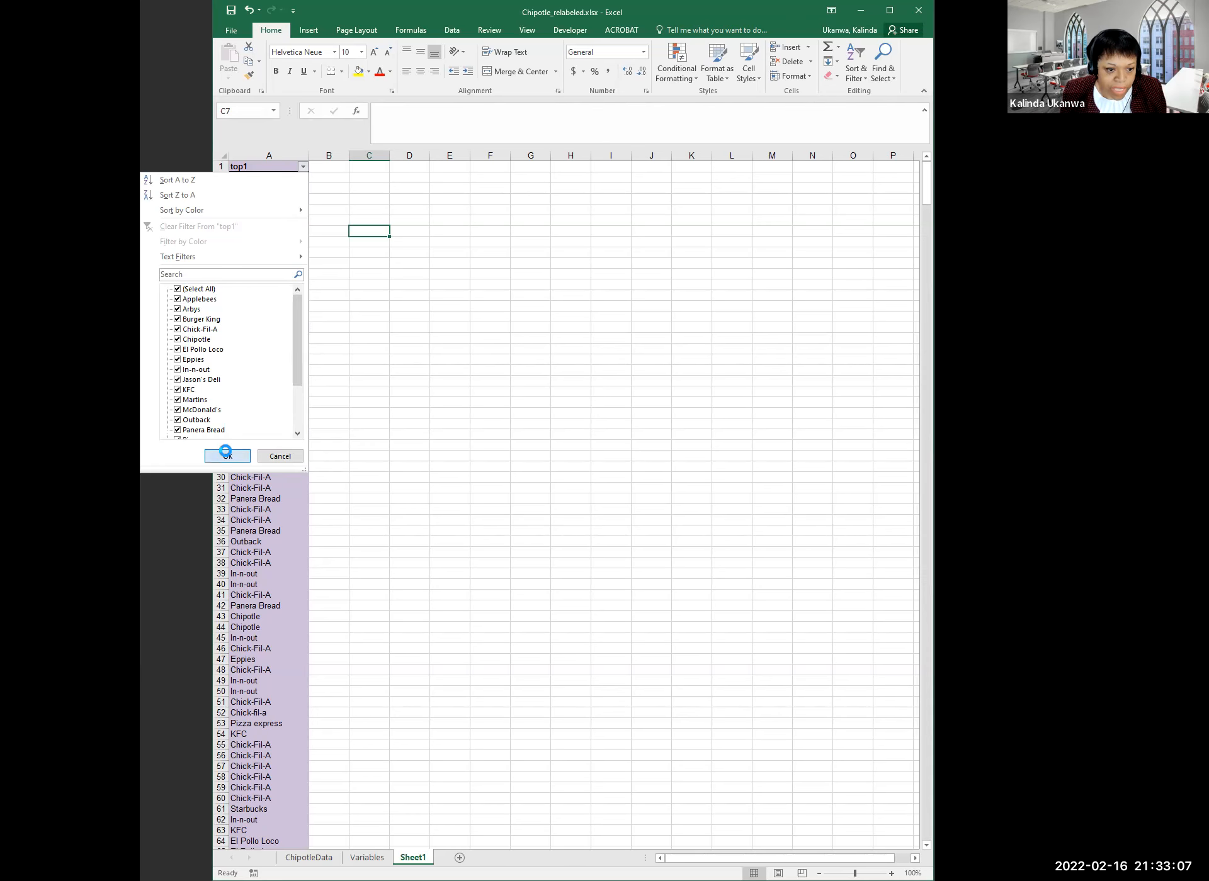
pyautogui.click(450, 445)
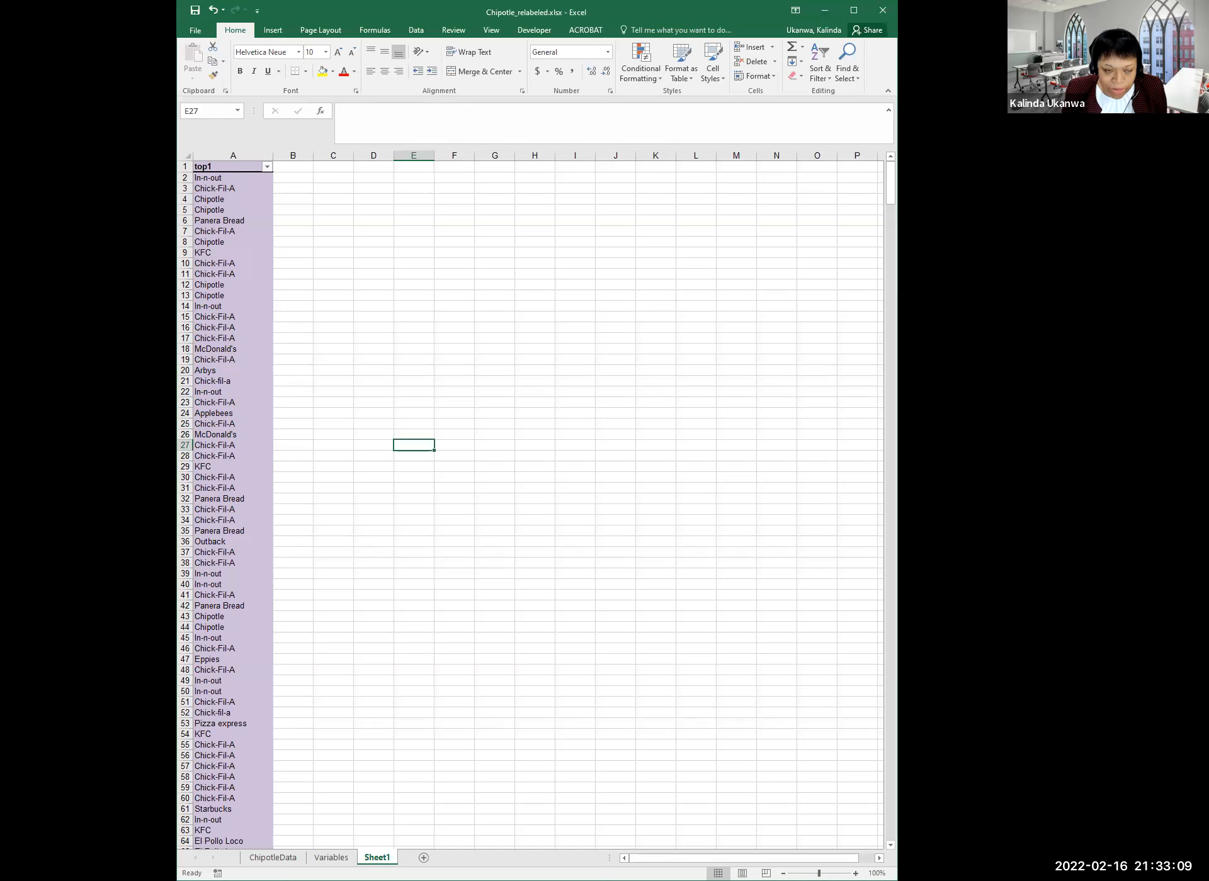
# Copy the cleaned top1 column from Sheet1 and paste it over the top1 column A in the ChipotleData sheet
pyautogui.click(243, 156)
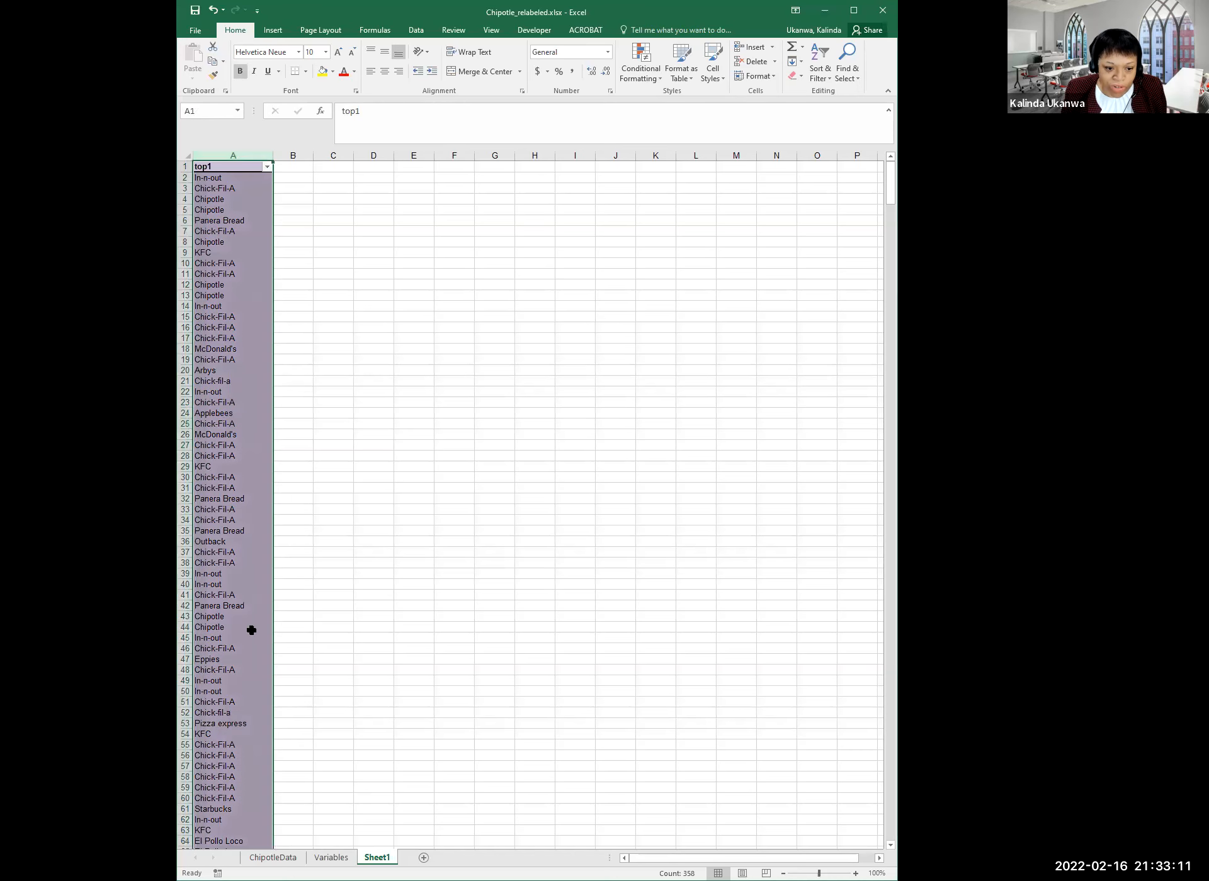
pyautogui.hotkey('ctrl', 'c')
pyautogui.hotkey('ctrl', 'pageup')
pyautogui.hotkey('ctrl', 'pageup')
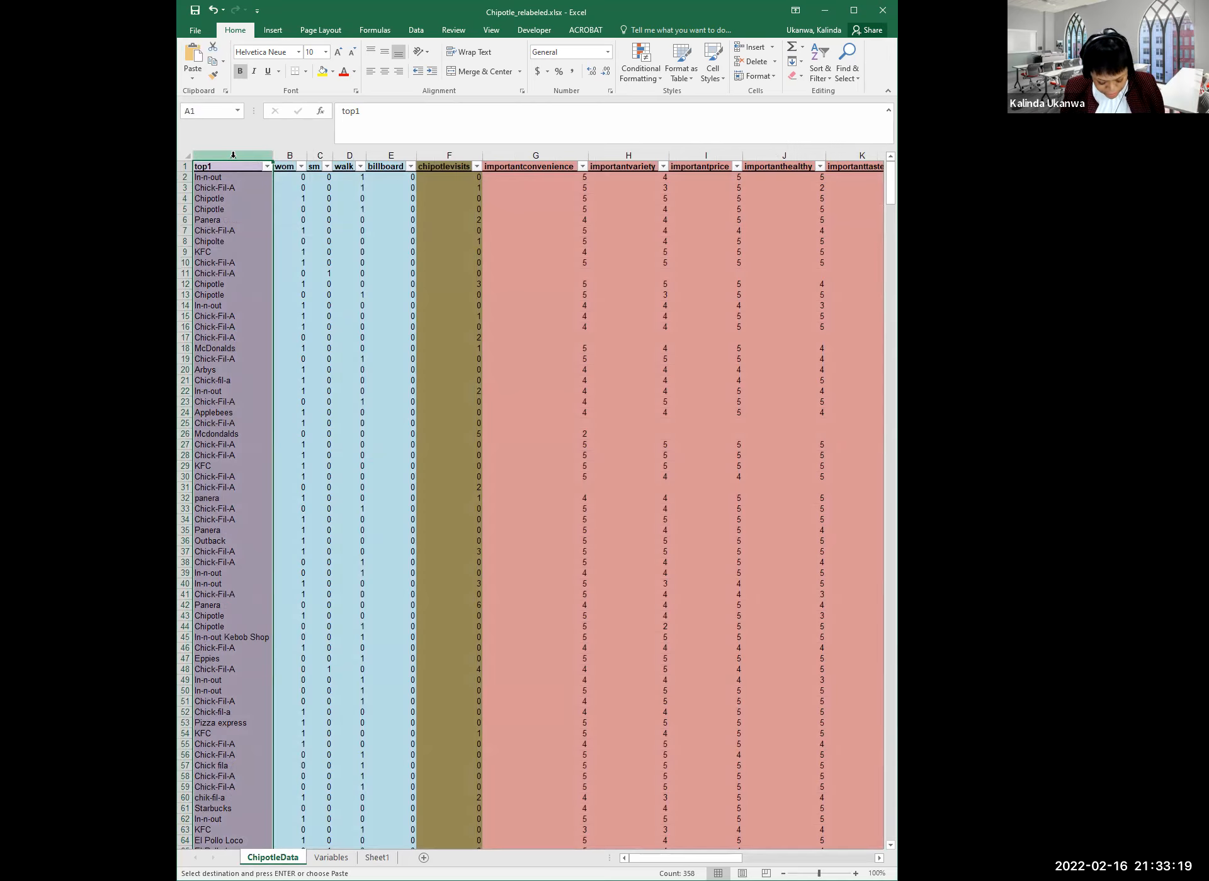
pyautogui.hotkey('ctrl', 'v')
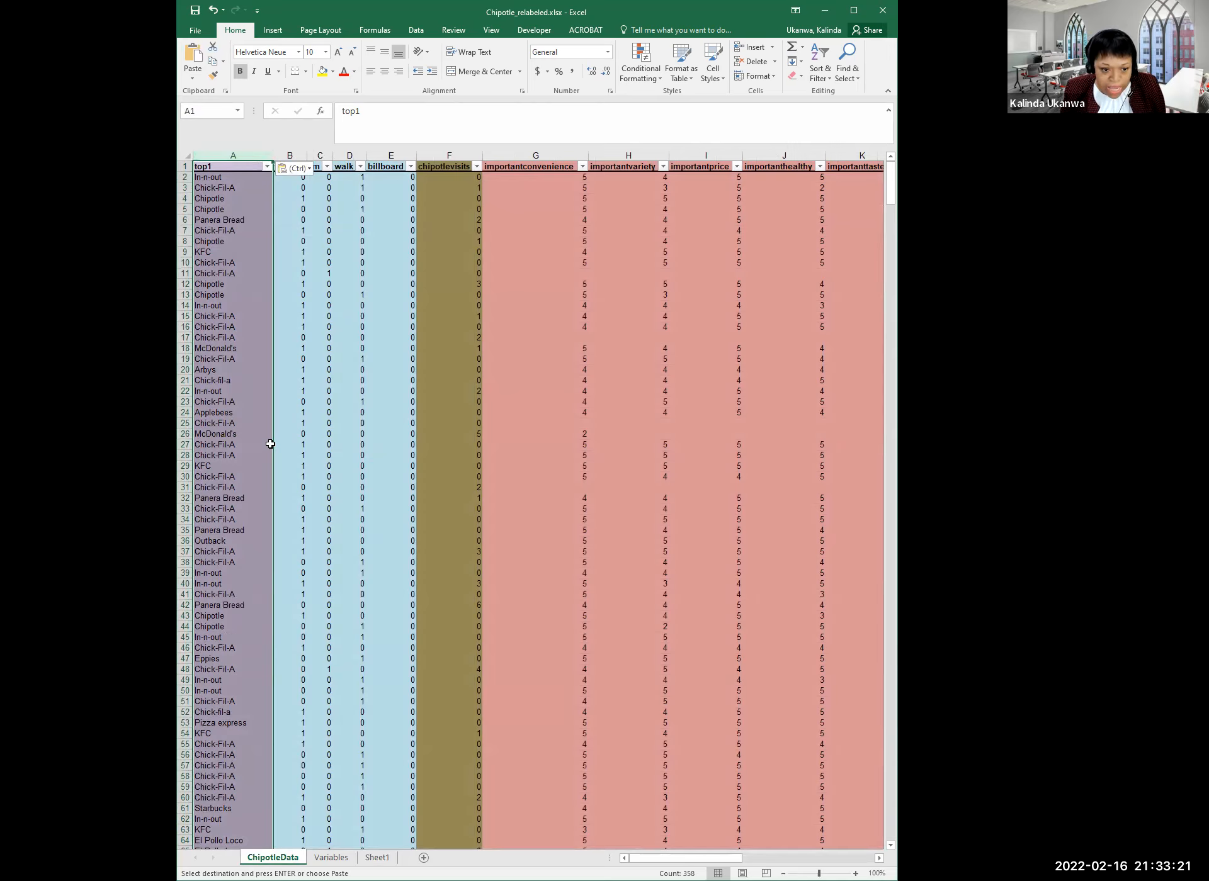
pyautogui.click(220, 543)
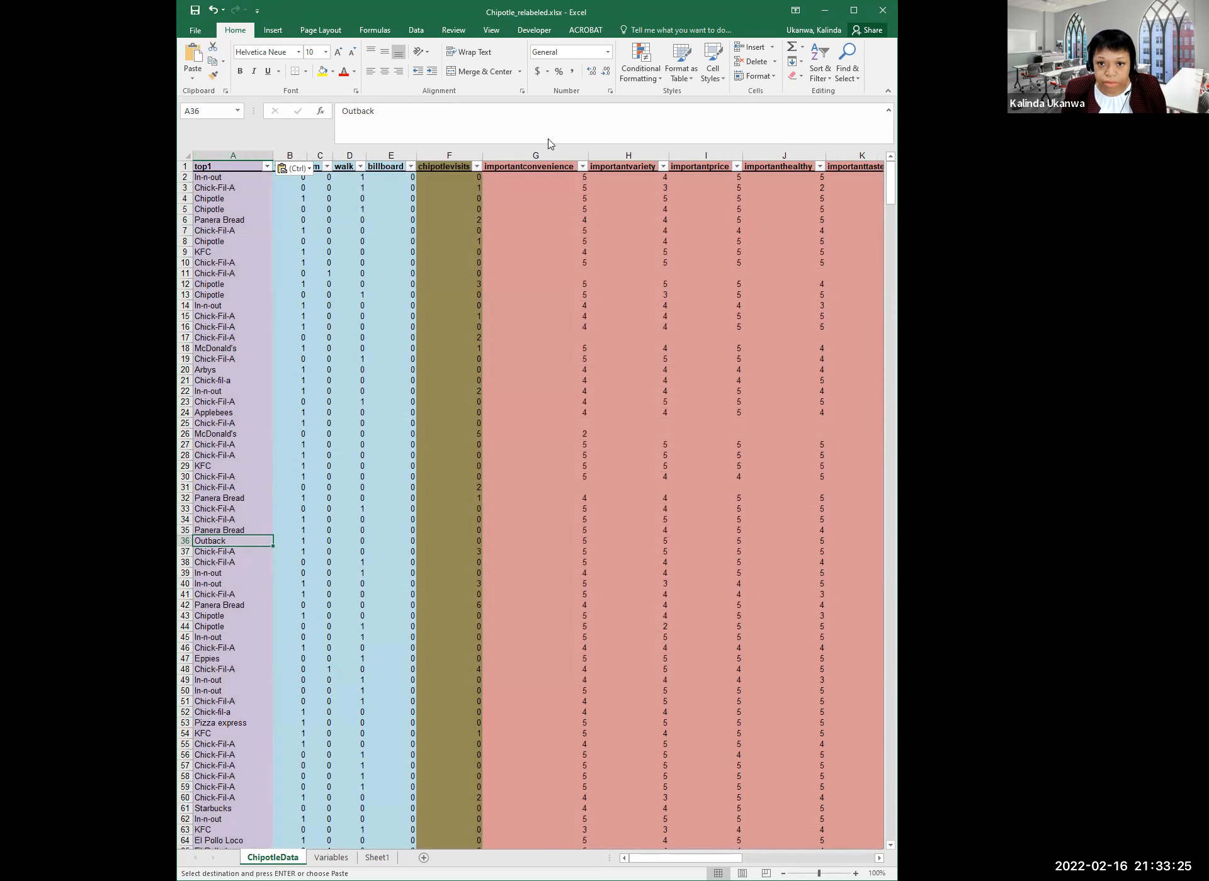
pyautogui.press('ctrl')
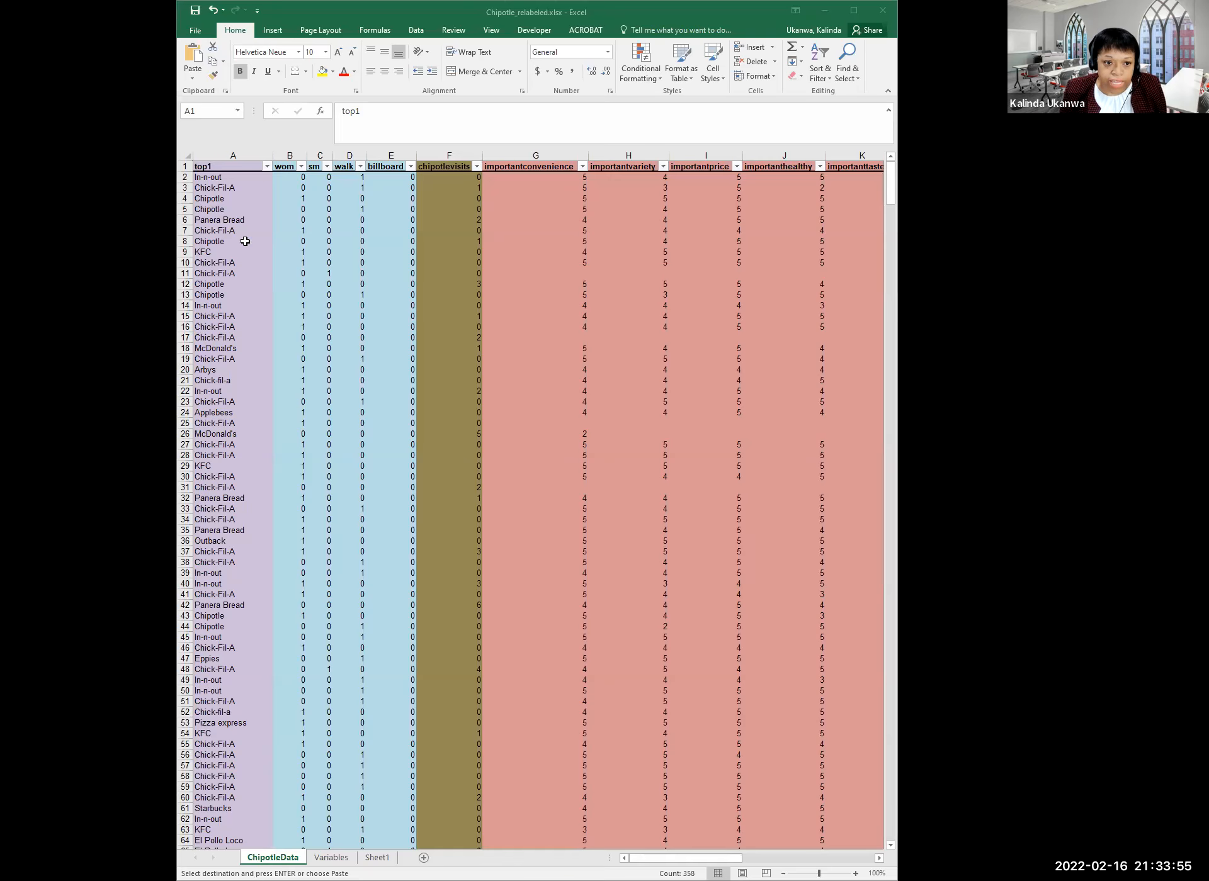
pyautogui.click(248, 230)
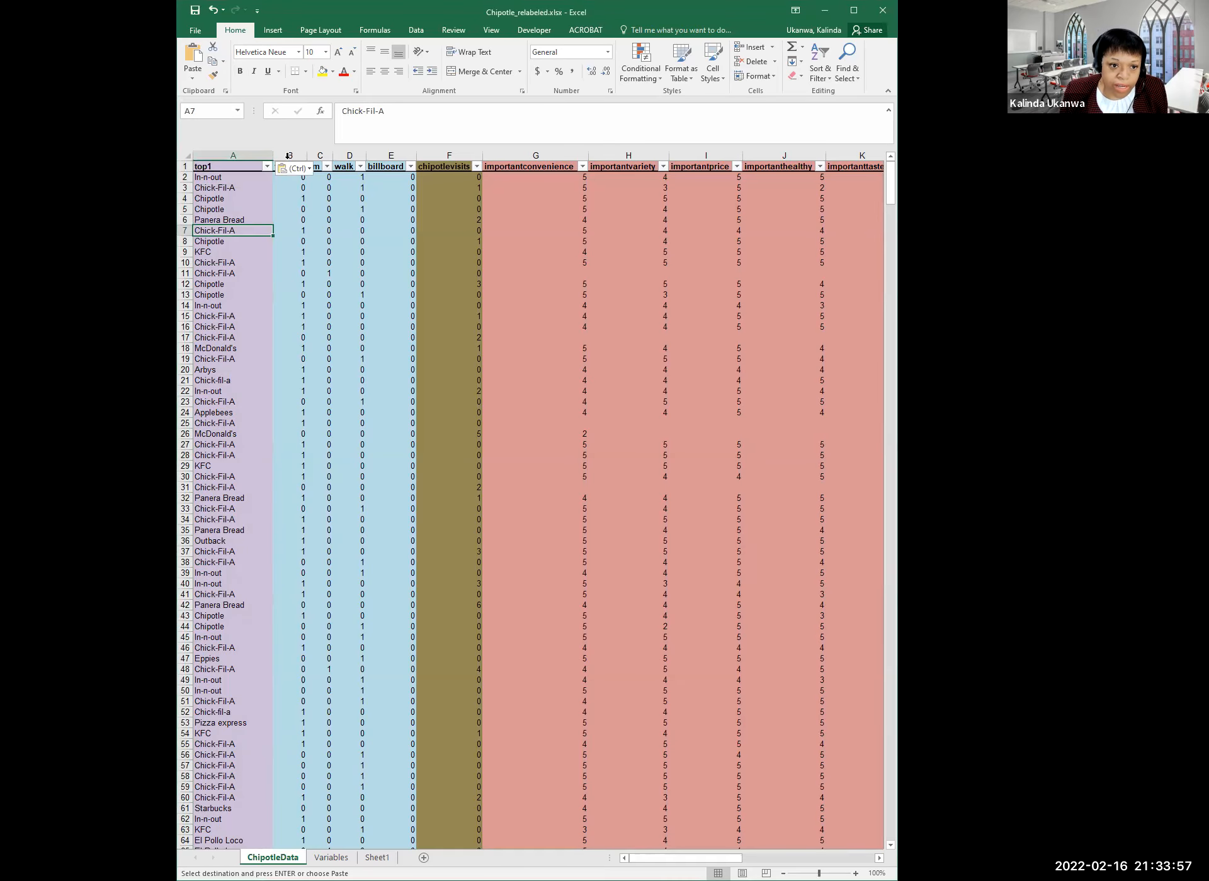
pyautogui.click(240, 153)
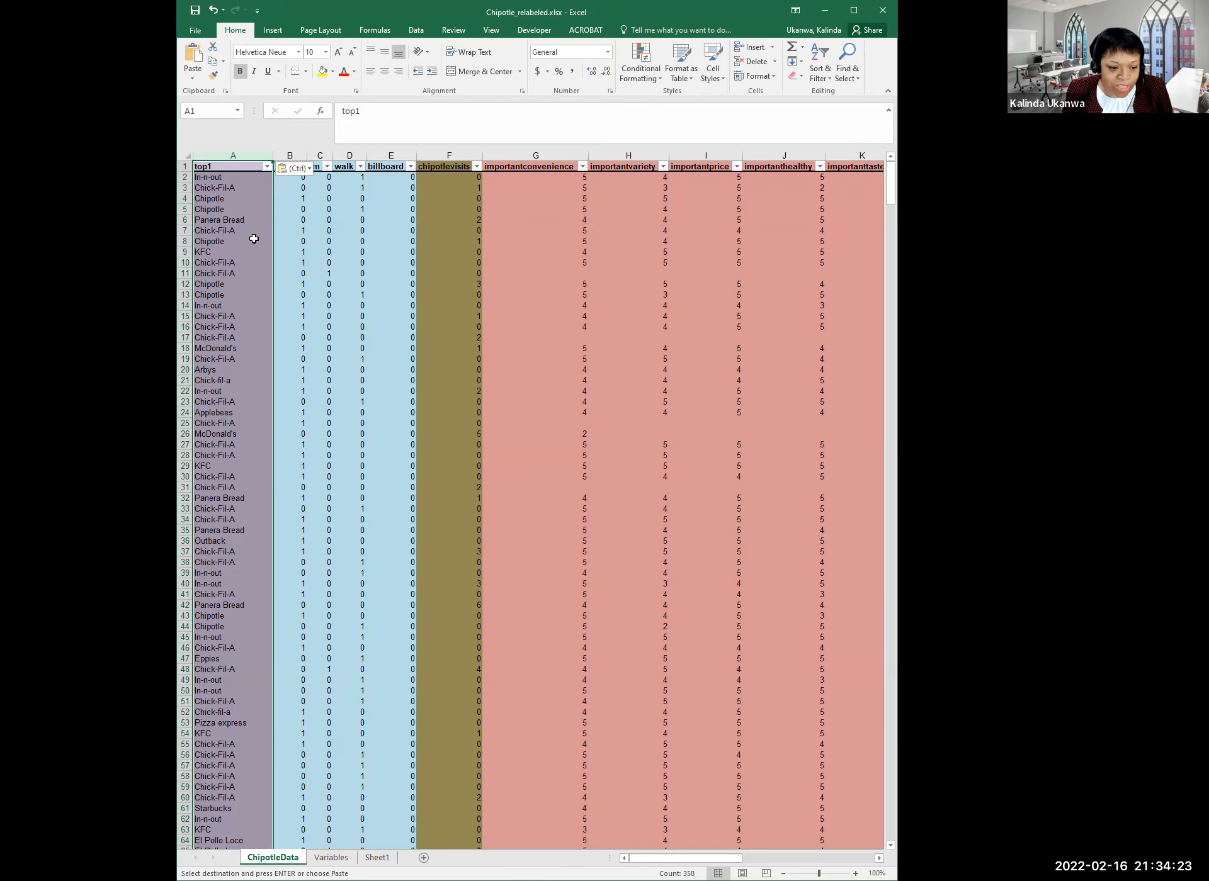
pyautogui.click(293, 351)
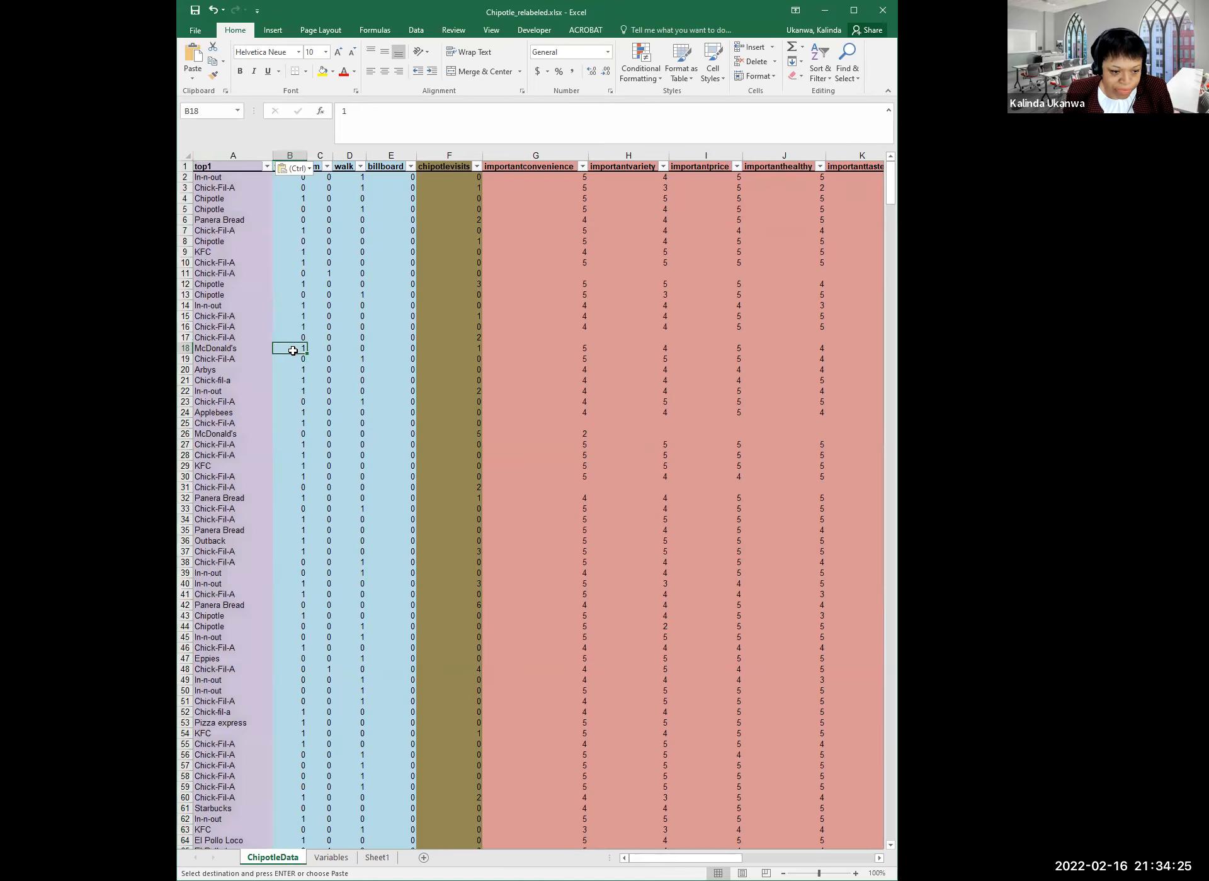
pyautogui.click(241, 199)
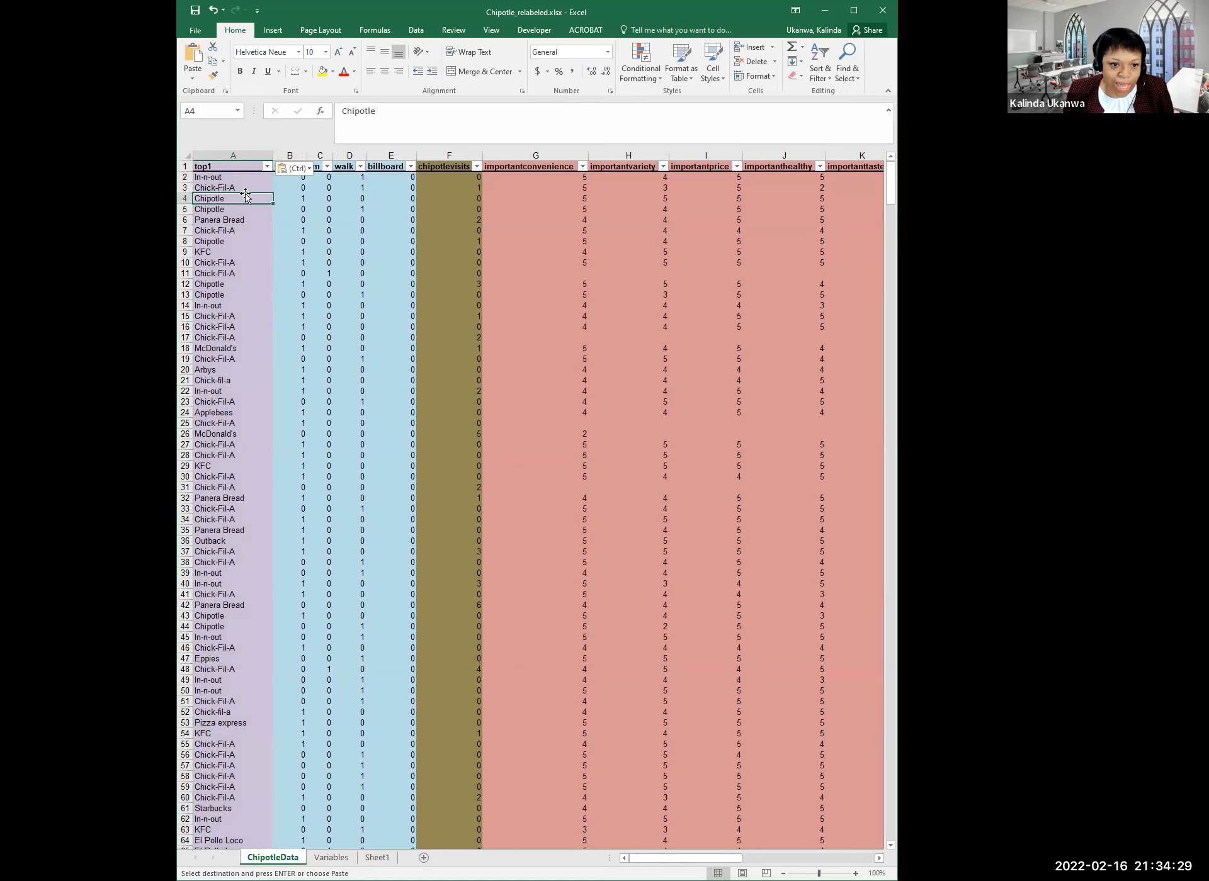
pyautogui.click(234, 155)
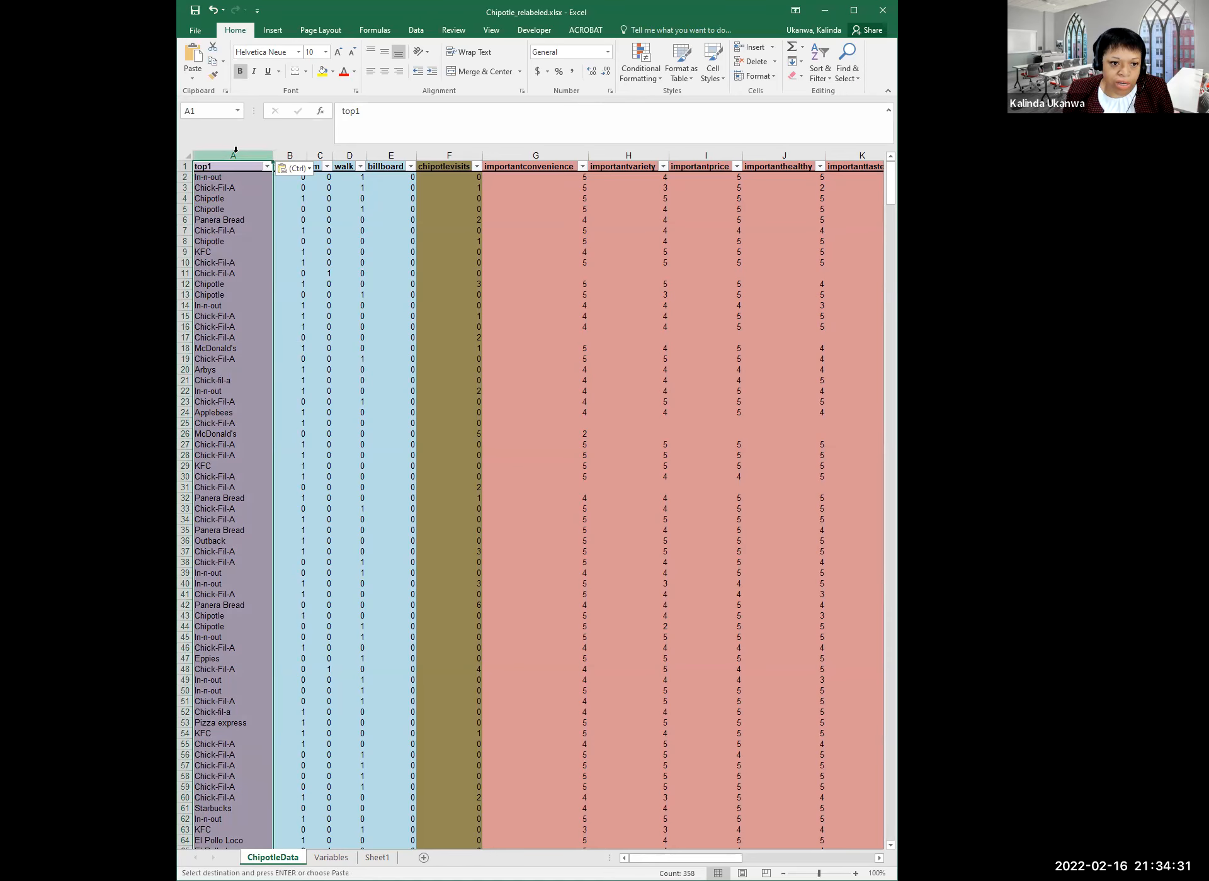
pyautogui.click(226, 189)
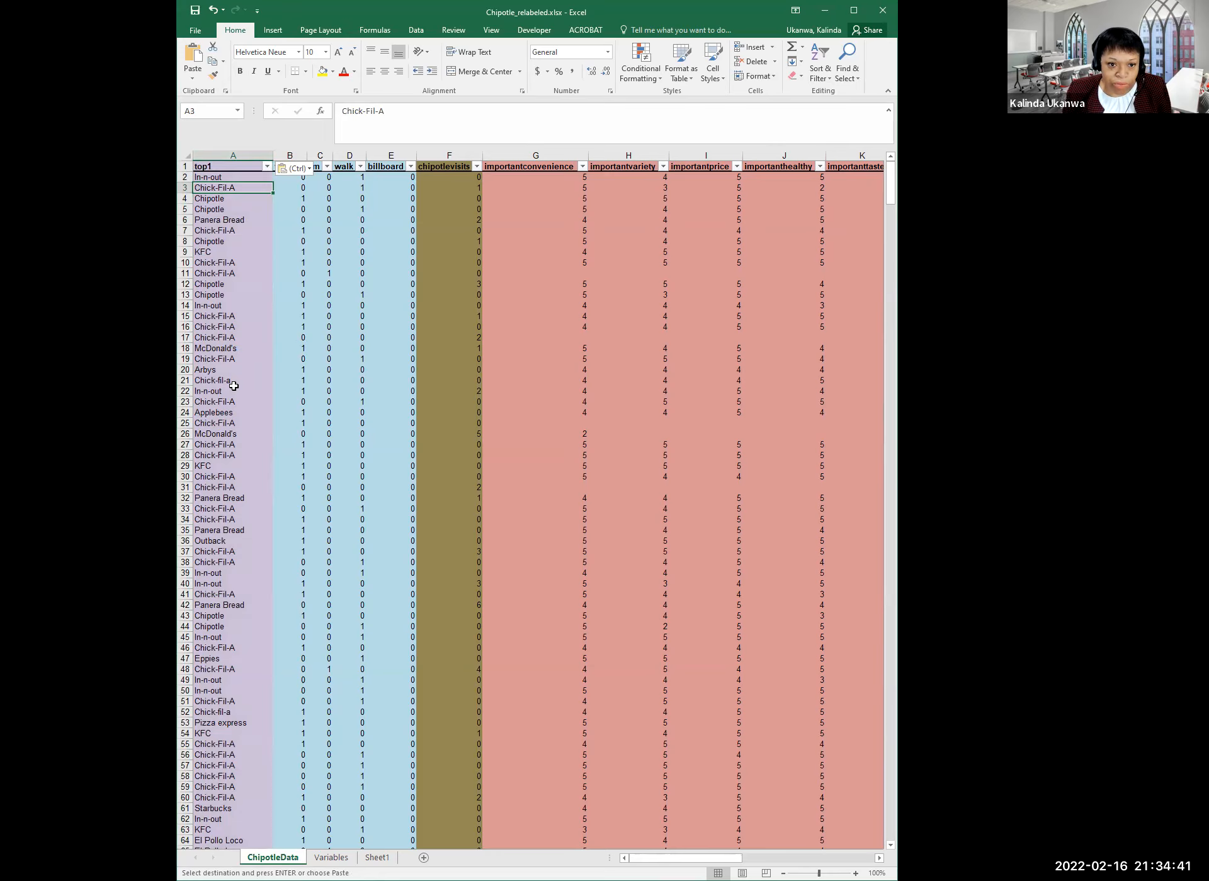
pyautogui.click(240, 156)
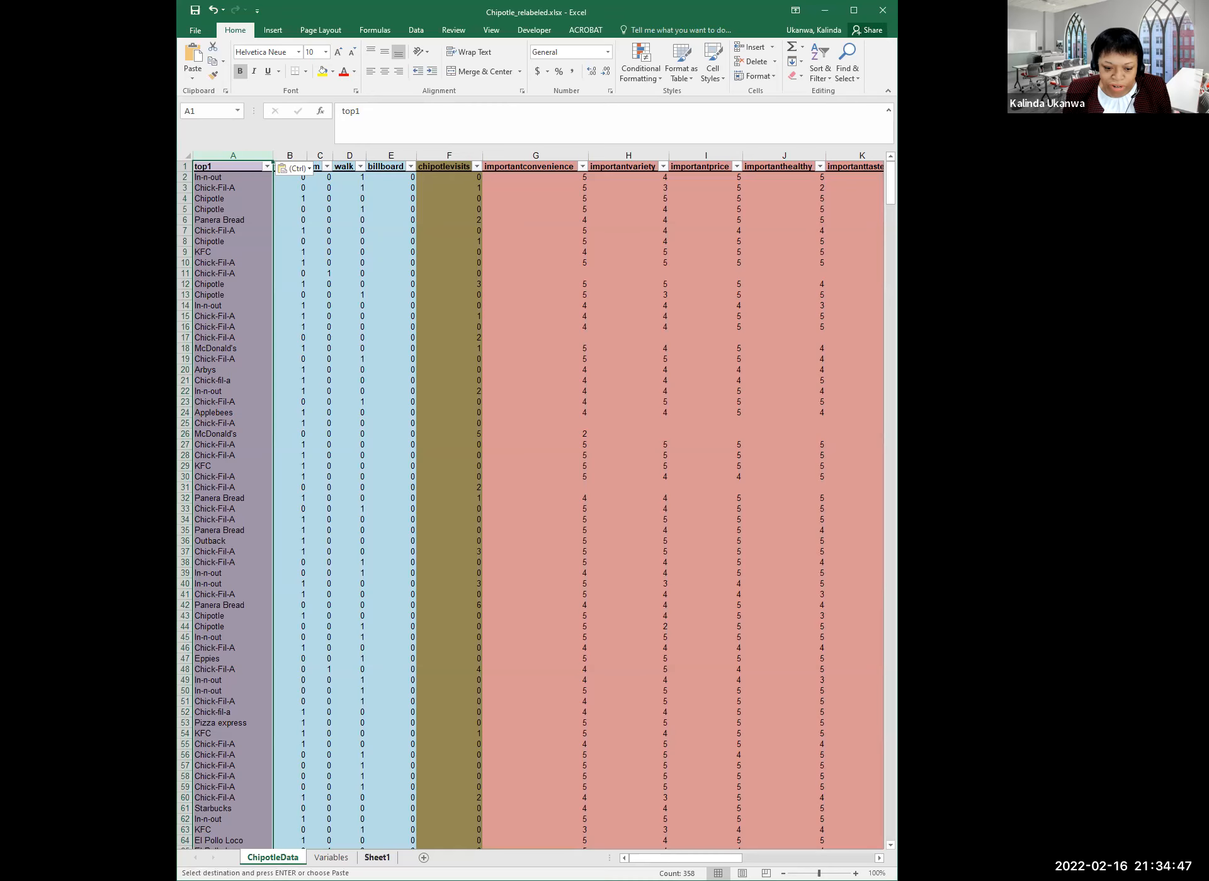
# Return to Sheet1 and cancel the active copy selection around the top1 column
pyautogui.click(371, 859)
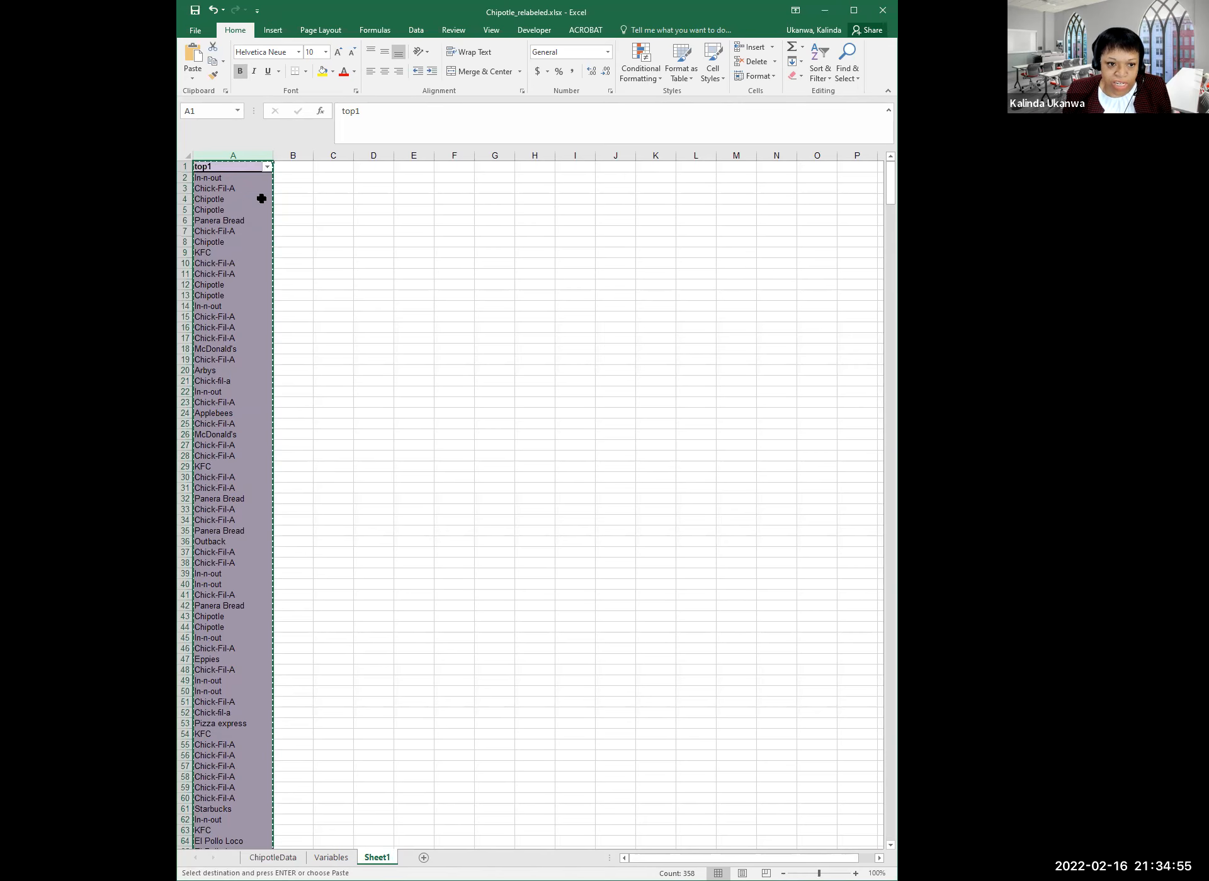
pyautogui.click(325, 210)
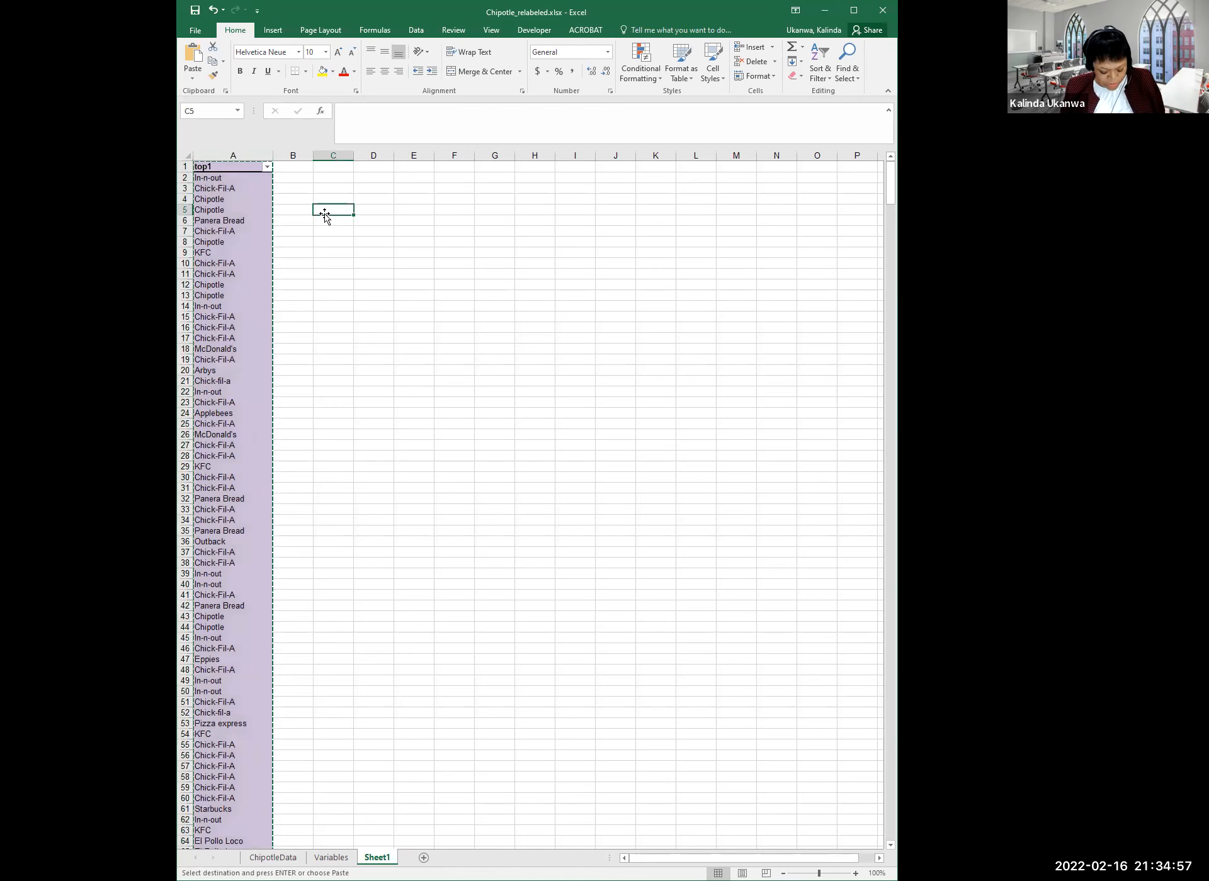
pyautogui.press('Escape')
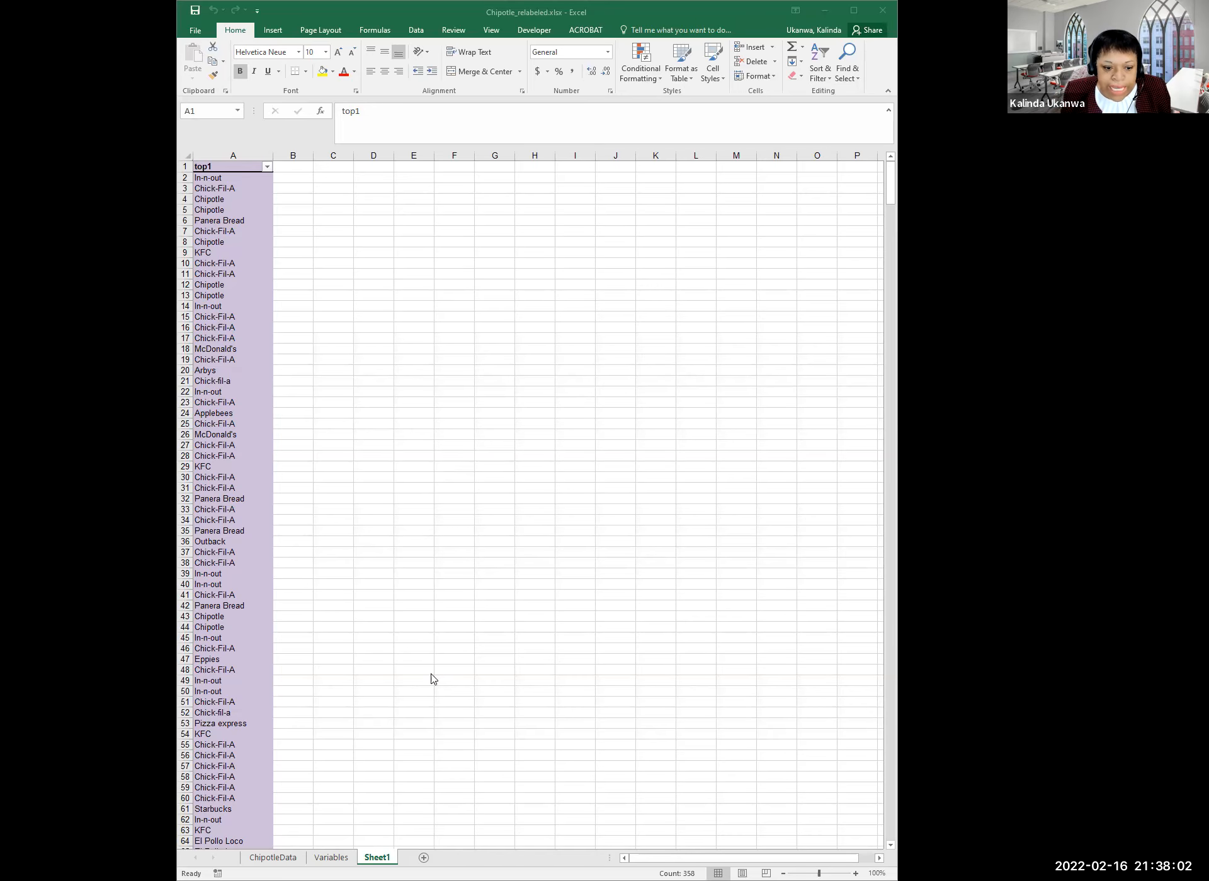
# Create a PivotTable on a new worksheet from the cleaned top1 range A1:A358 in Sheet1
pyautogui.click(388, 856)
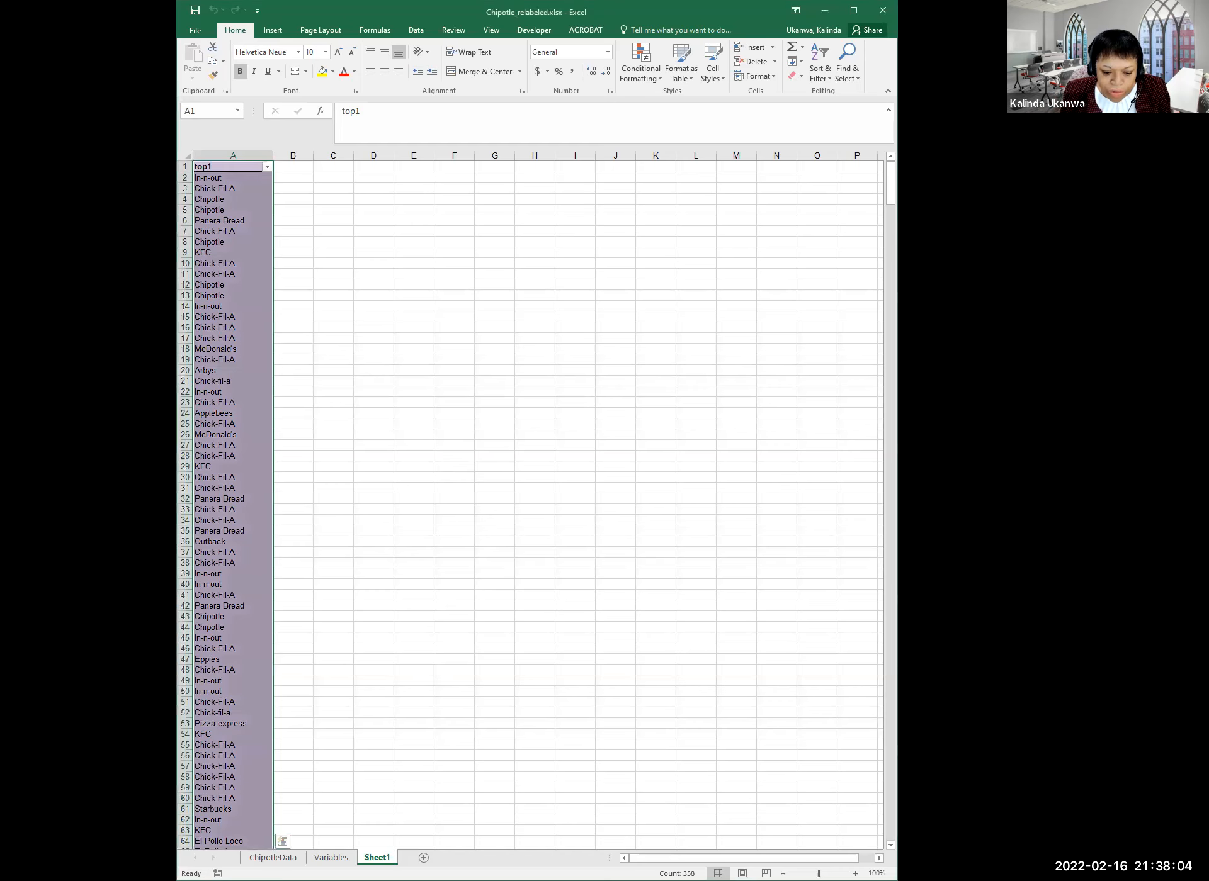
pyautogui.click(248, 169)
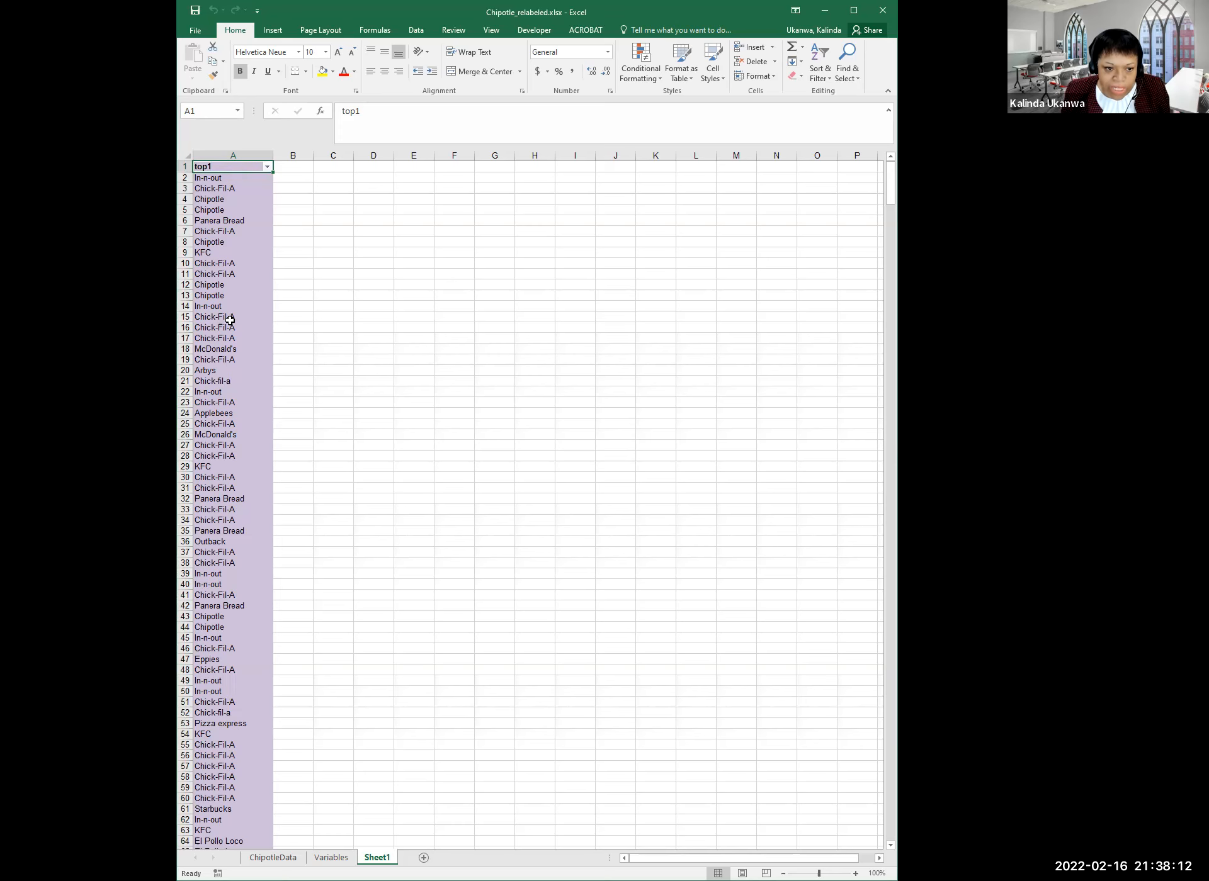
pyautogui.click(336, 238)
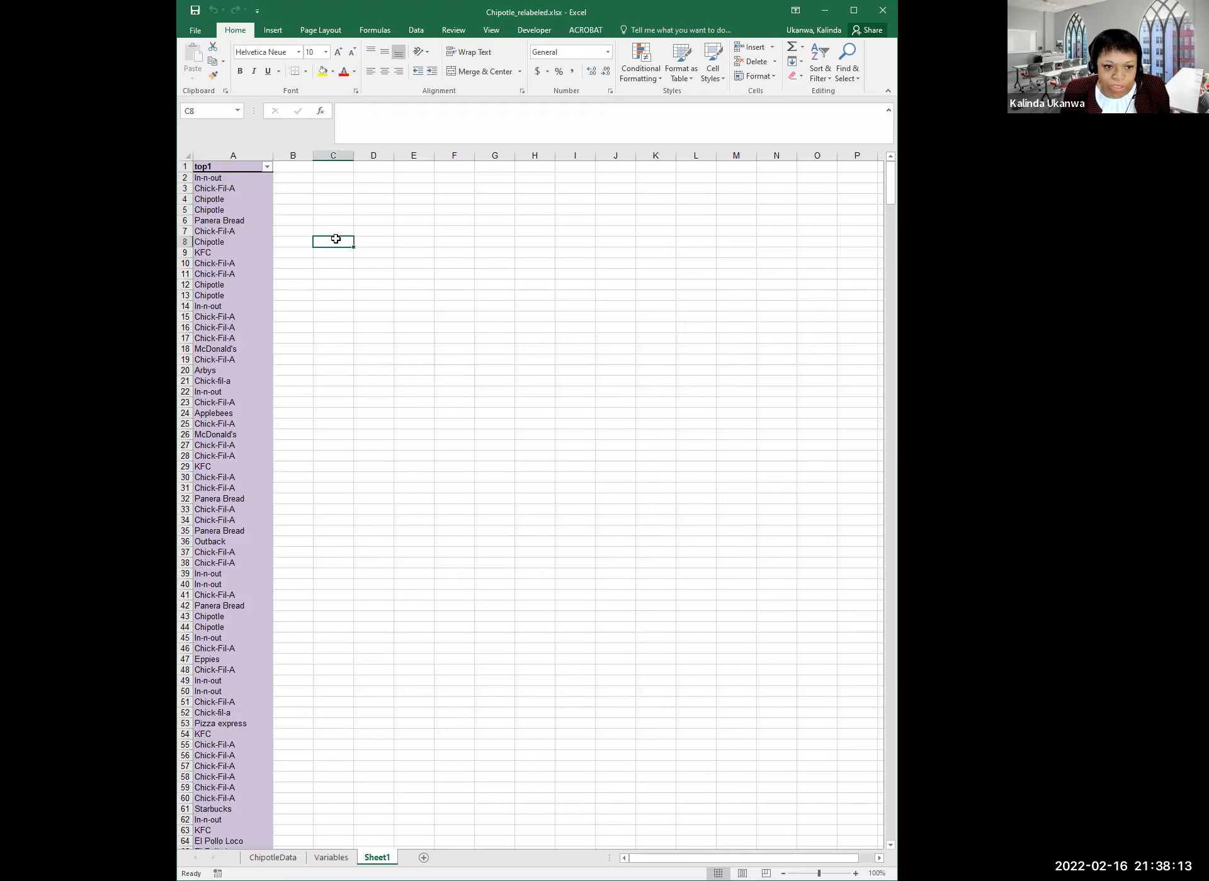
pyautogui.click(221, 167)
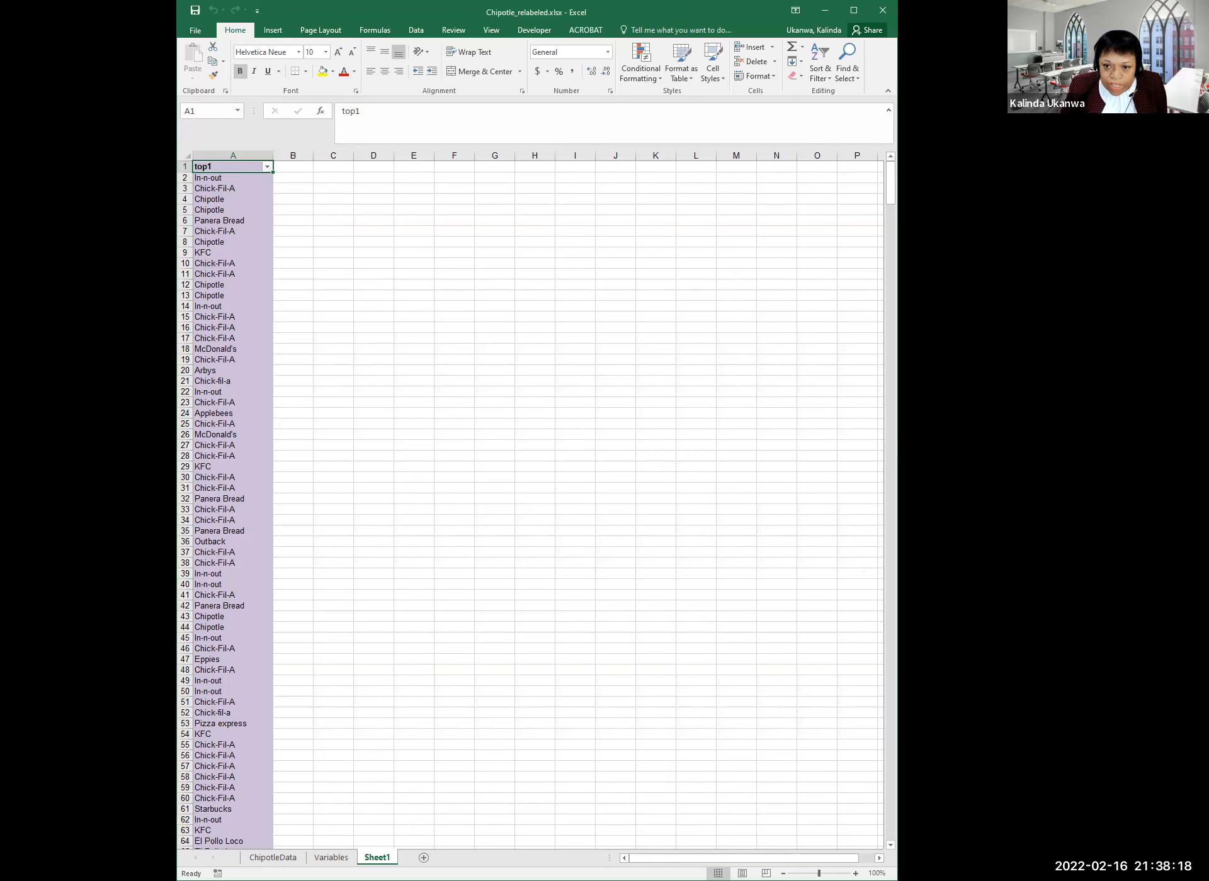
pyautogui.moveTo(896, 192); pyautogui.dragTo(891, 385)
pyautogui.scroll(-1, 890, 414)
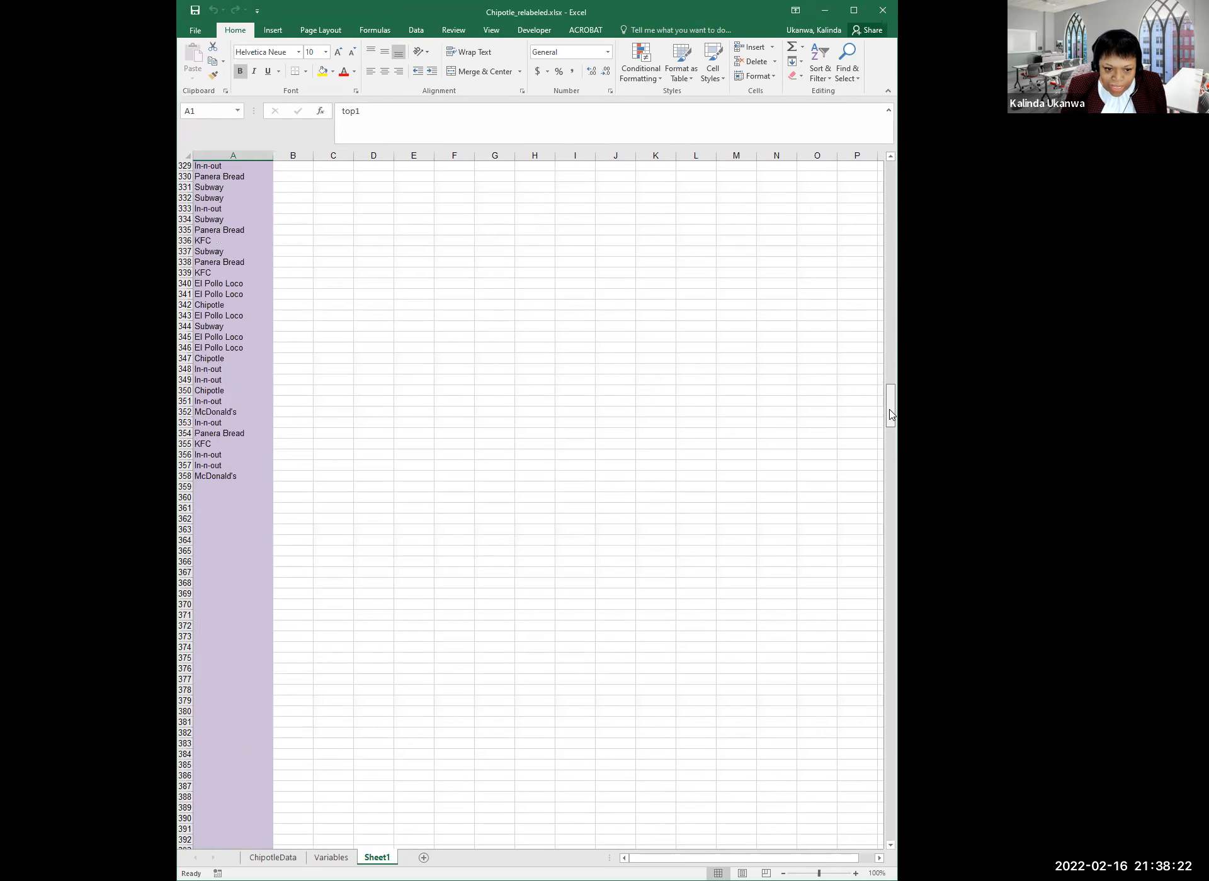
pyautogui.keyDown('shift'); pyautogui.click(210, 477); pyautogui.keyUp('shift')
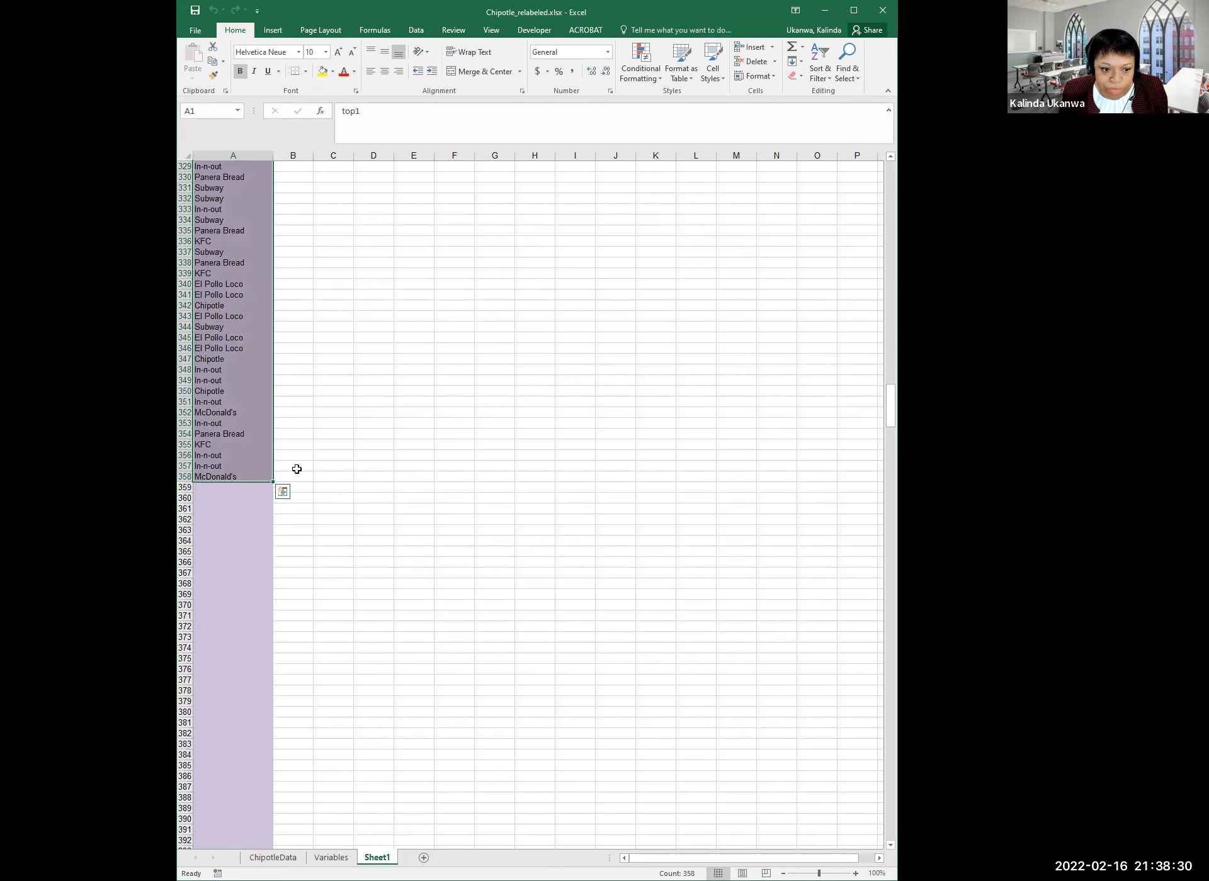
pyautogui.moveTo(894, 423); pyautogui.dragTo(895, 165)
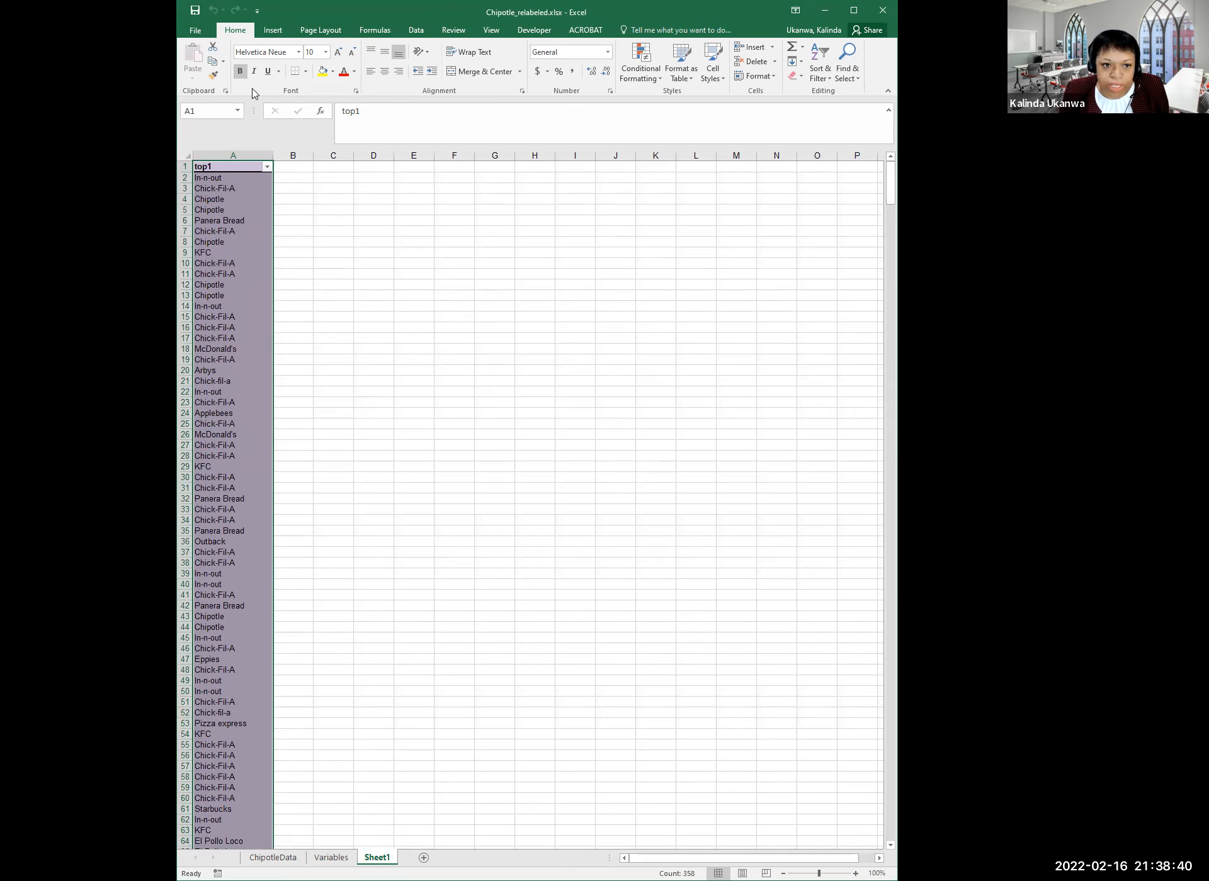
pyautogui.click(274, 31)
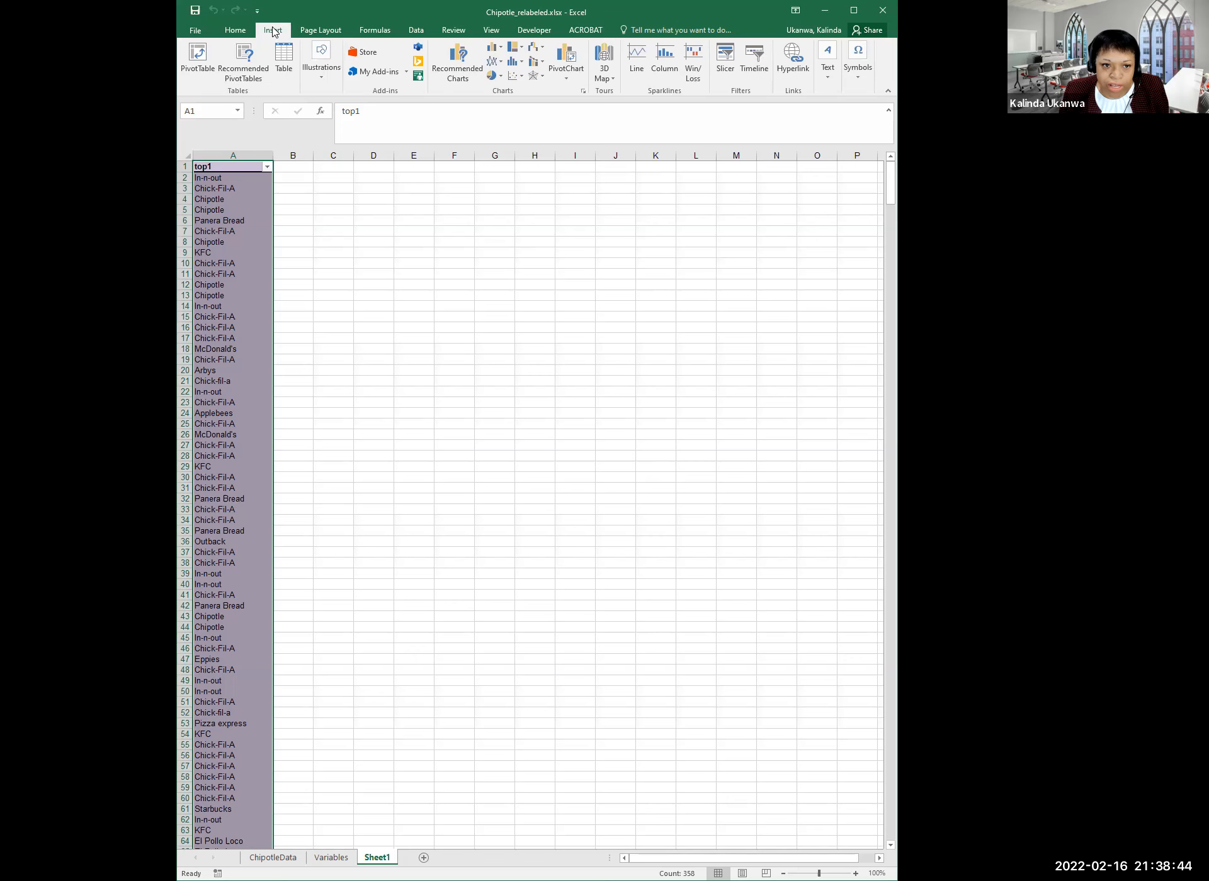
pyautogui.click(197, 58)
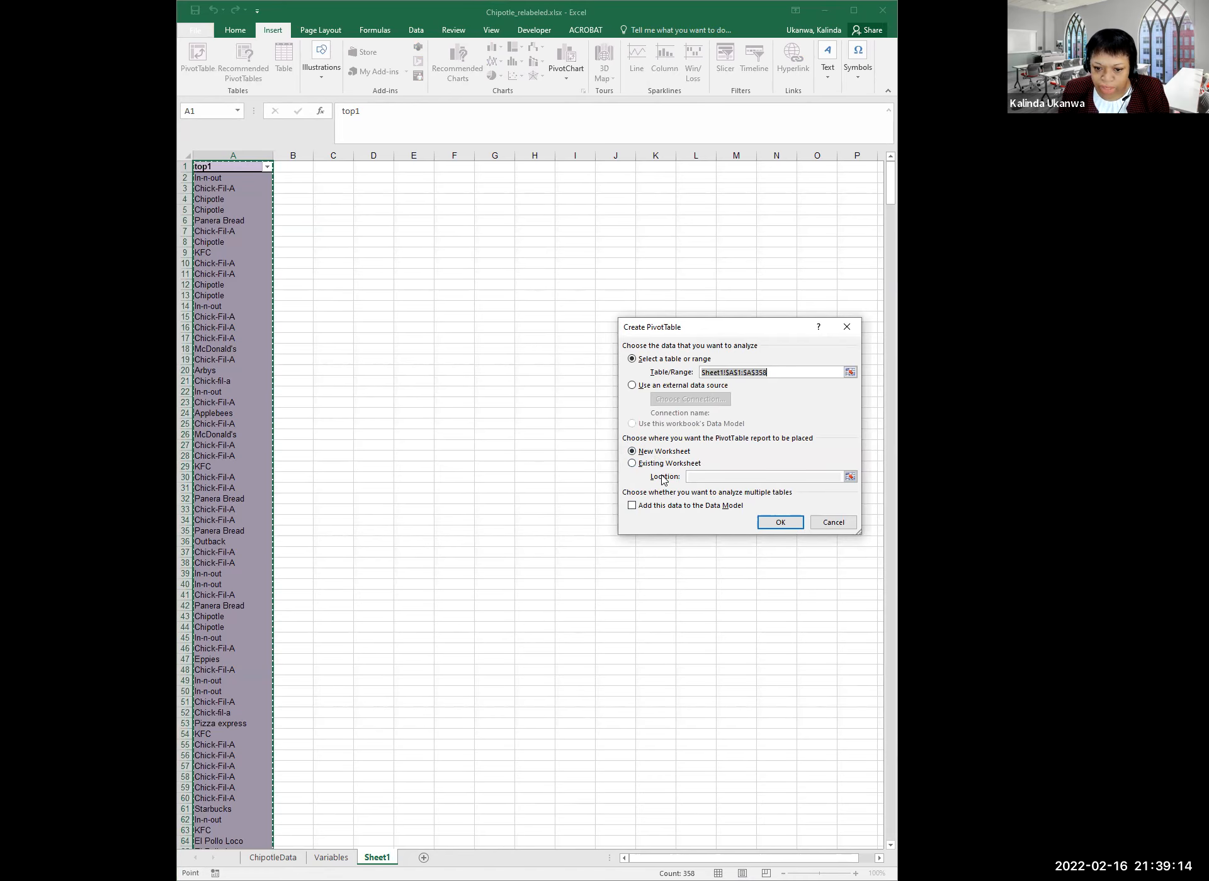
pyautogui.click(793, 526)
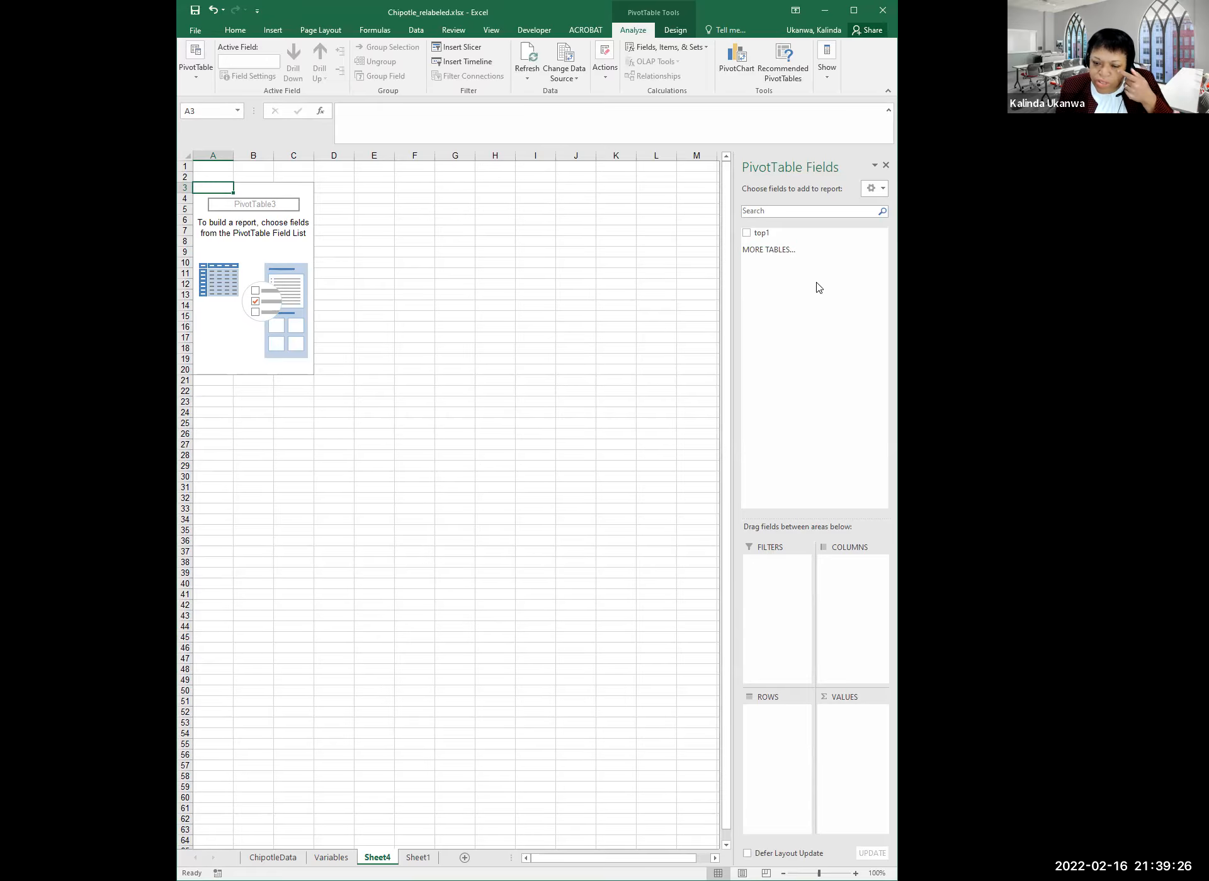
# Set up the PivotTable with top1 as the row labels and Count of top1 as the values
pyautogui.click(746, 234)
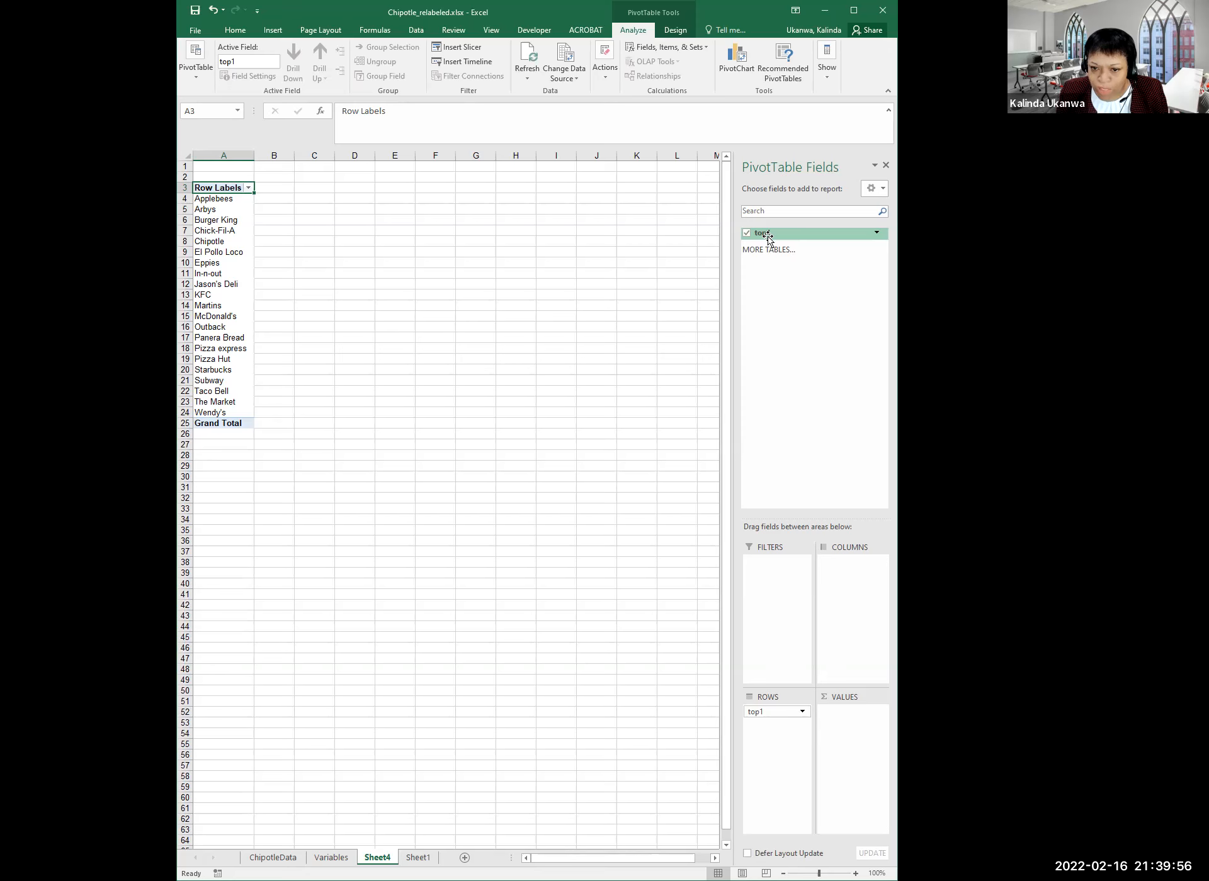
pyautogui.moveTo(767, 237); pyautogui.dragTo(837, 724)
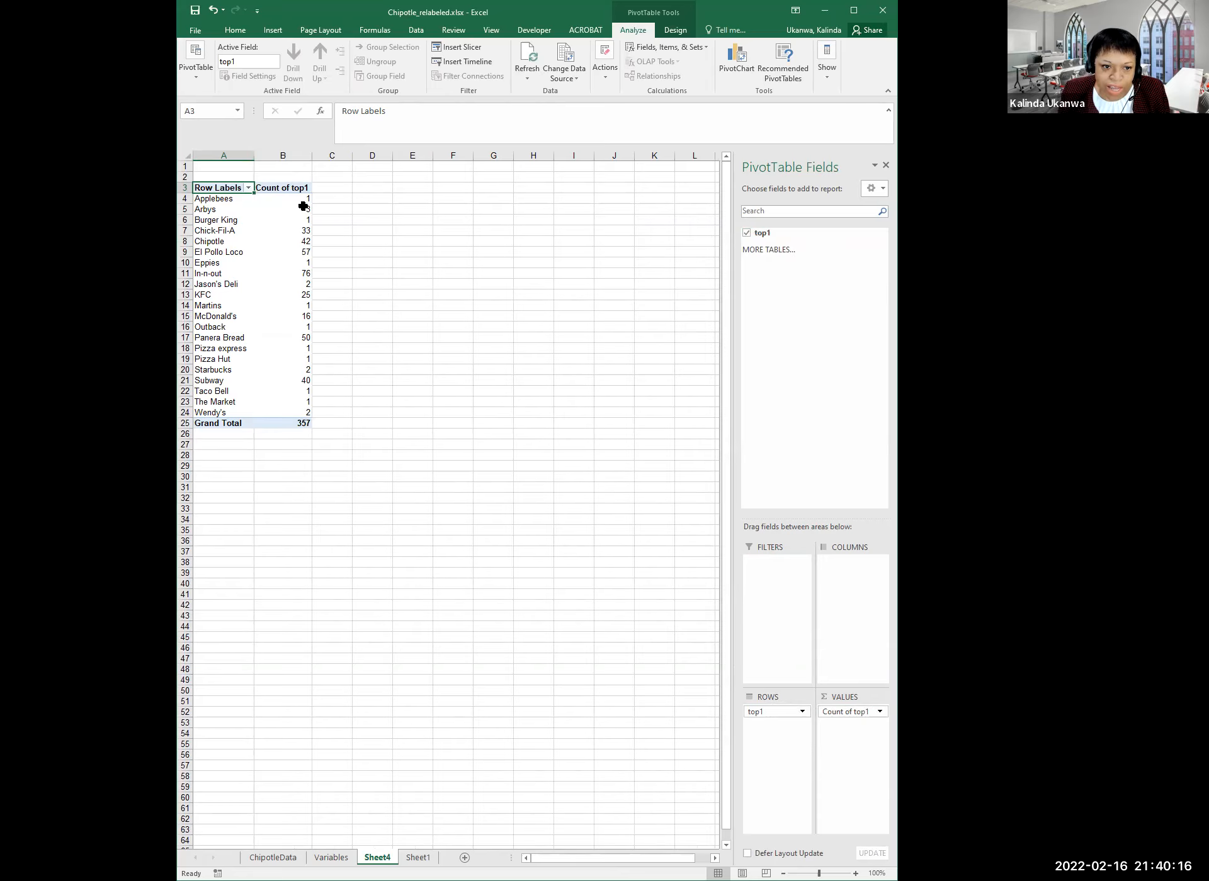
pyautogui.moveTo(301, 202)
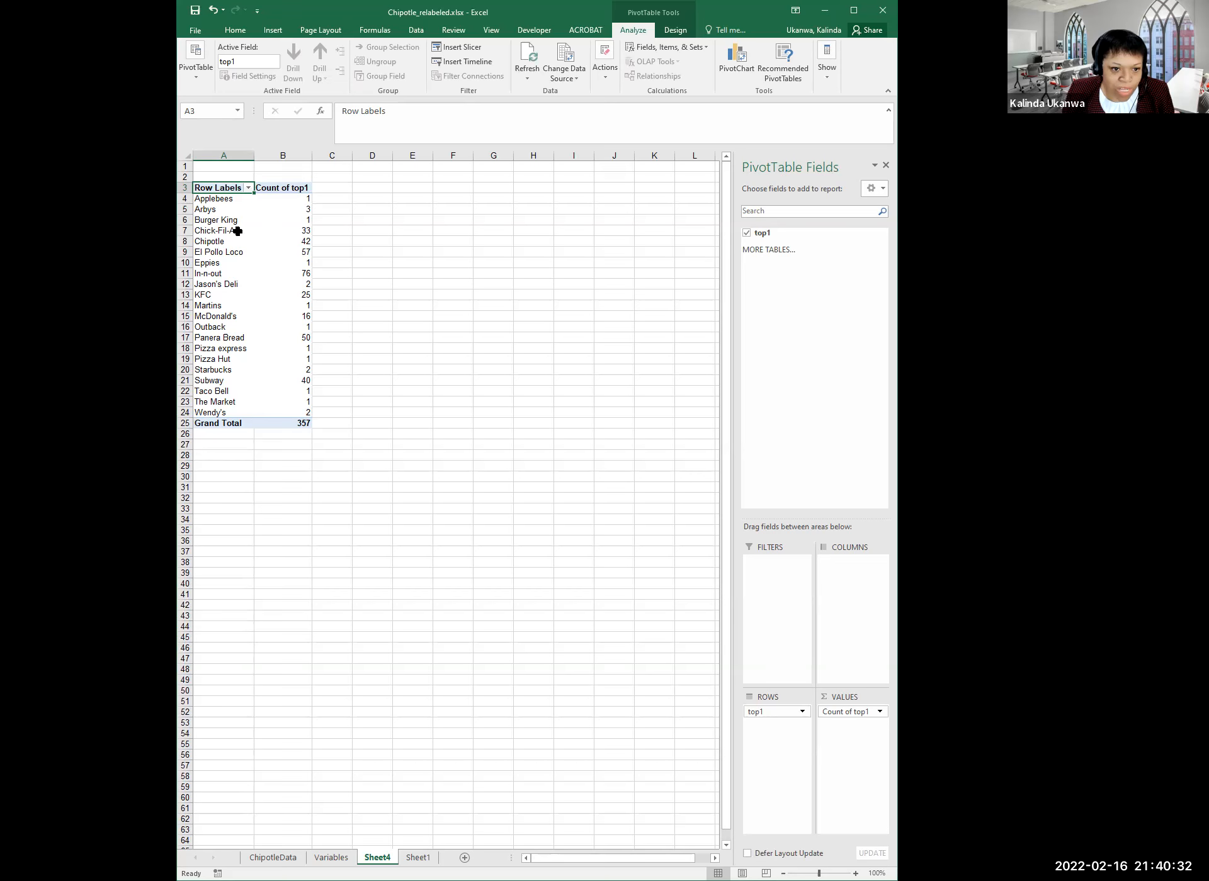
# Calculate Chipotle's share of responses in cell C34 by dividing its PivotTable count by the Grand Total
pyautogui.moveTo(213, 241); pyautogui.dragTo(307, 241)
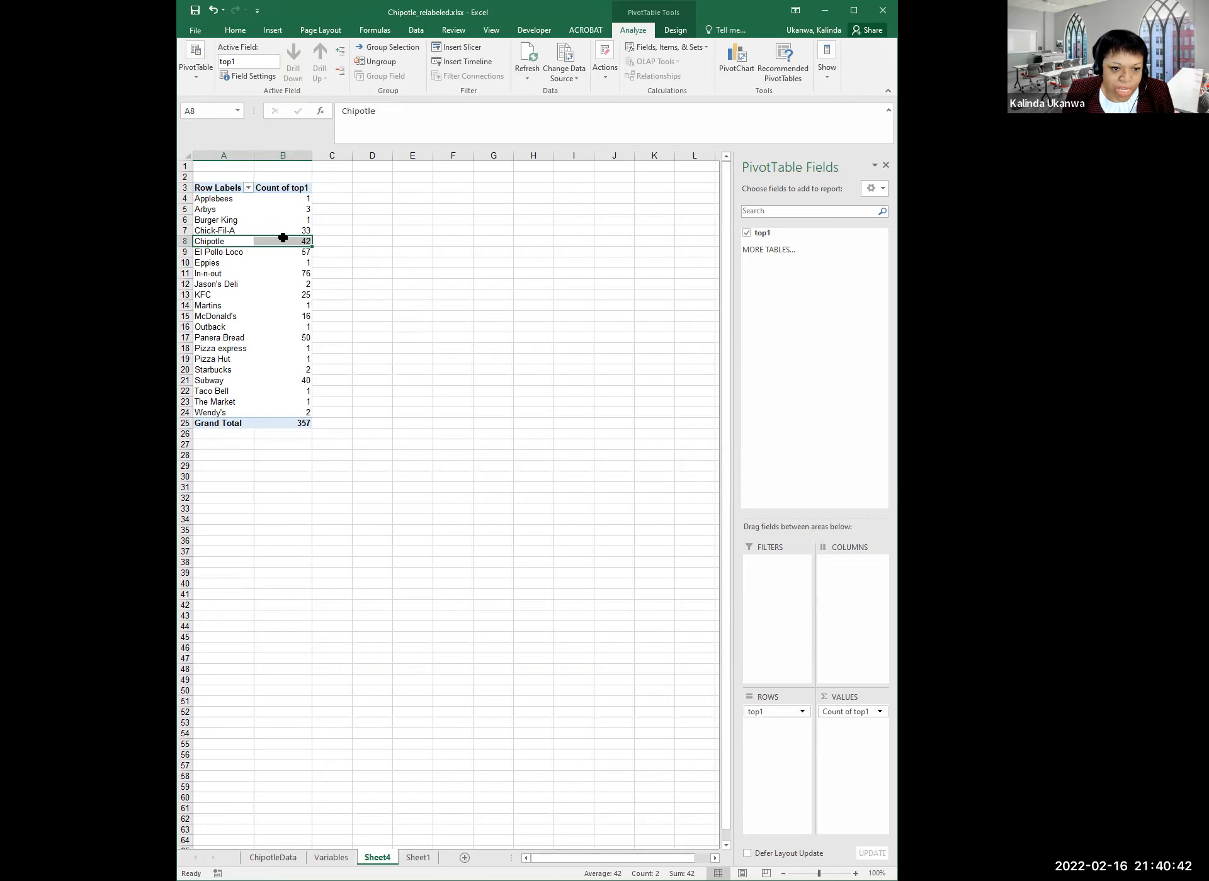
pyautogui.click(375, 426)
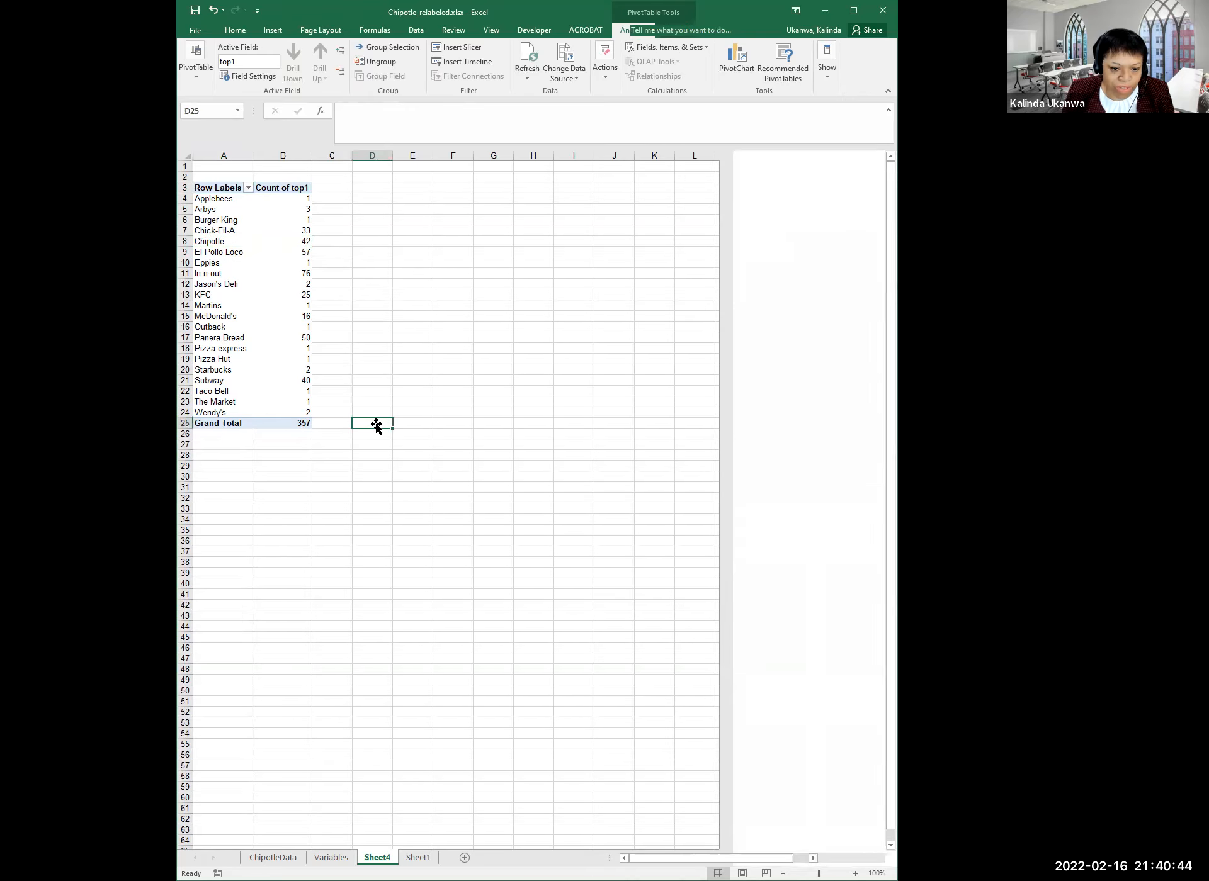
pyautogui.click(331, 518)
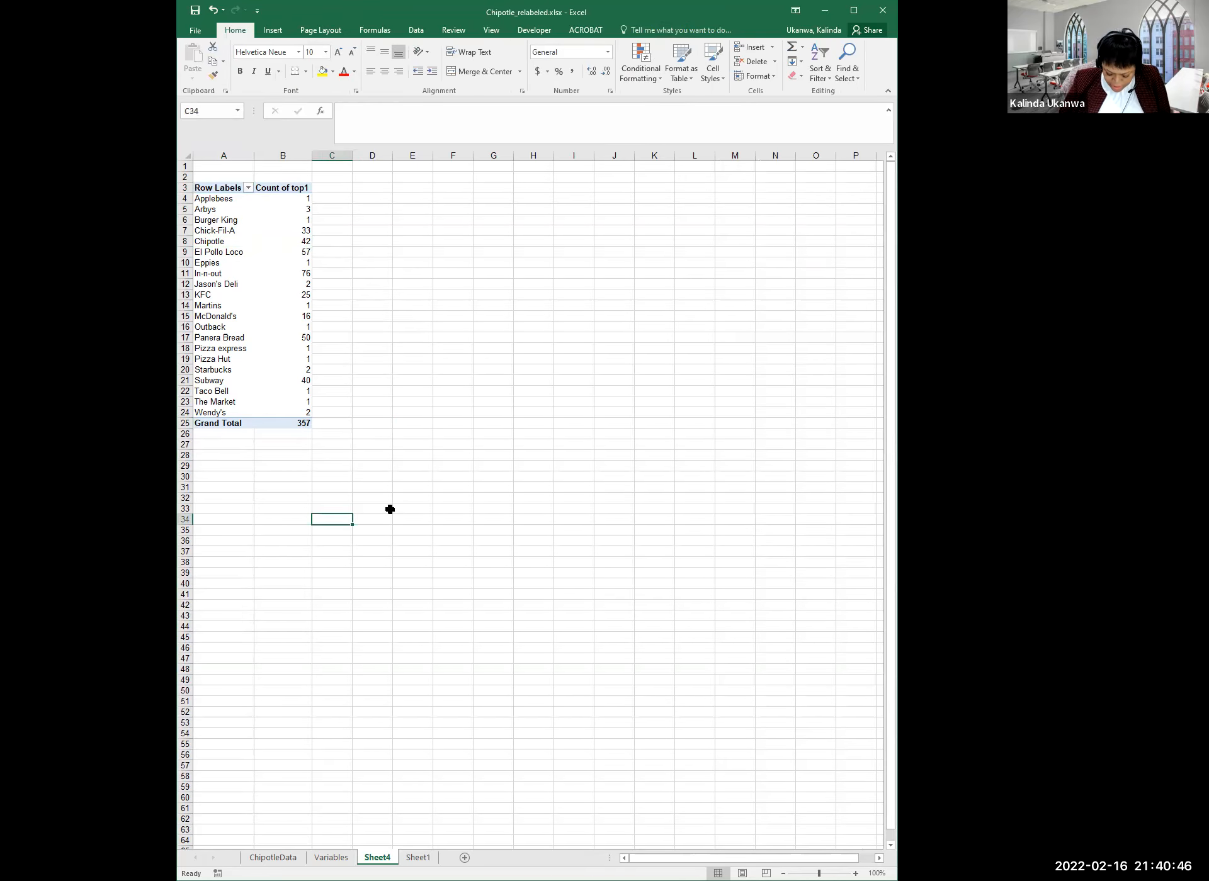
pyautogui.write('=')
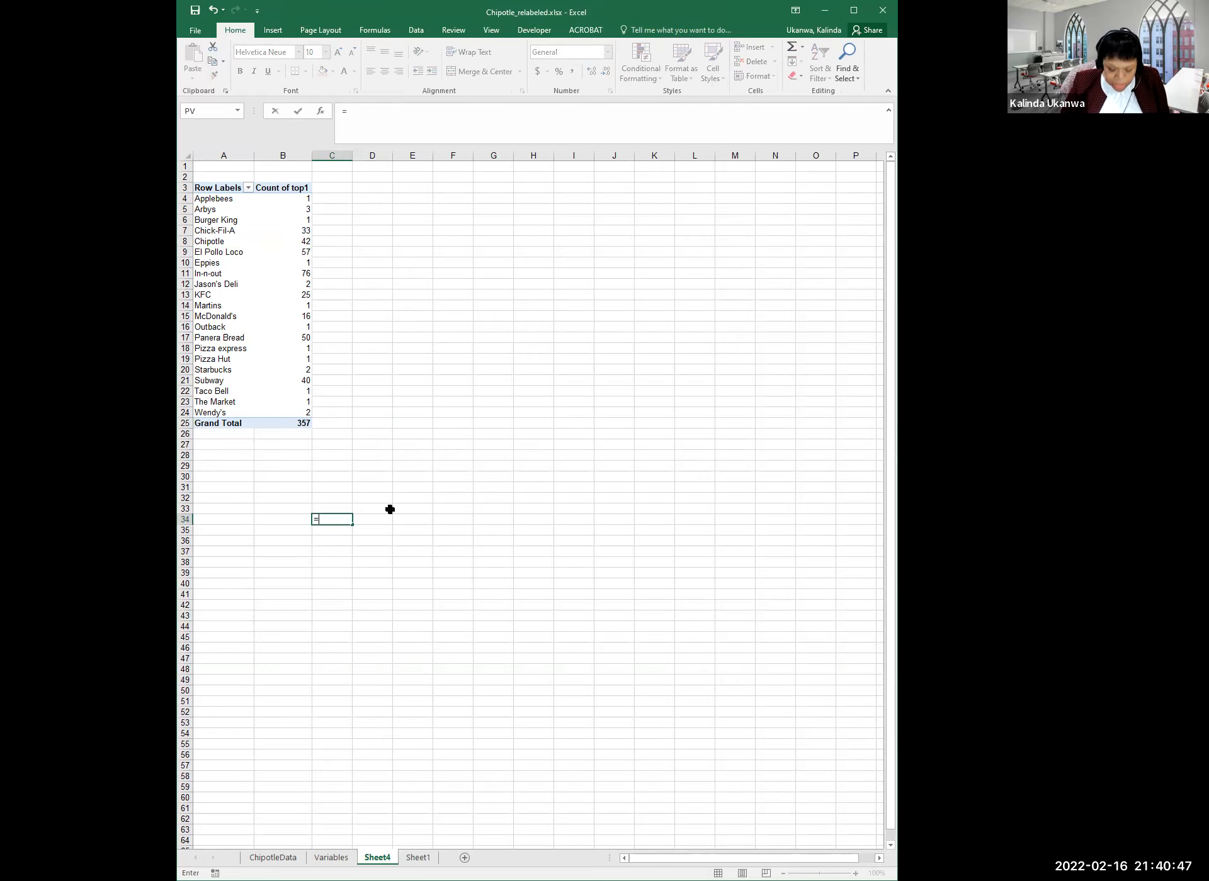
pyautogui.click(299, 242)
pyautogui.write('/')
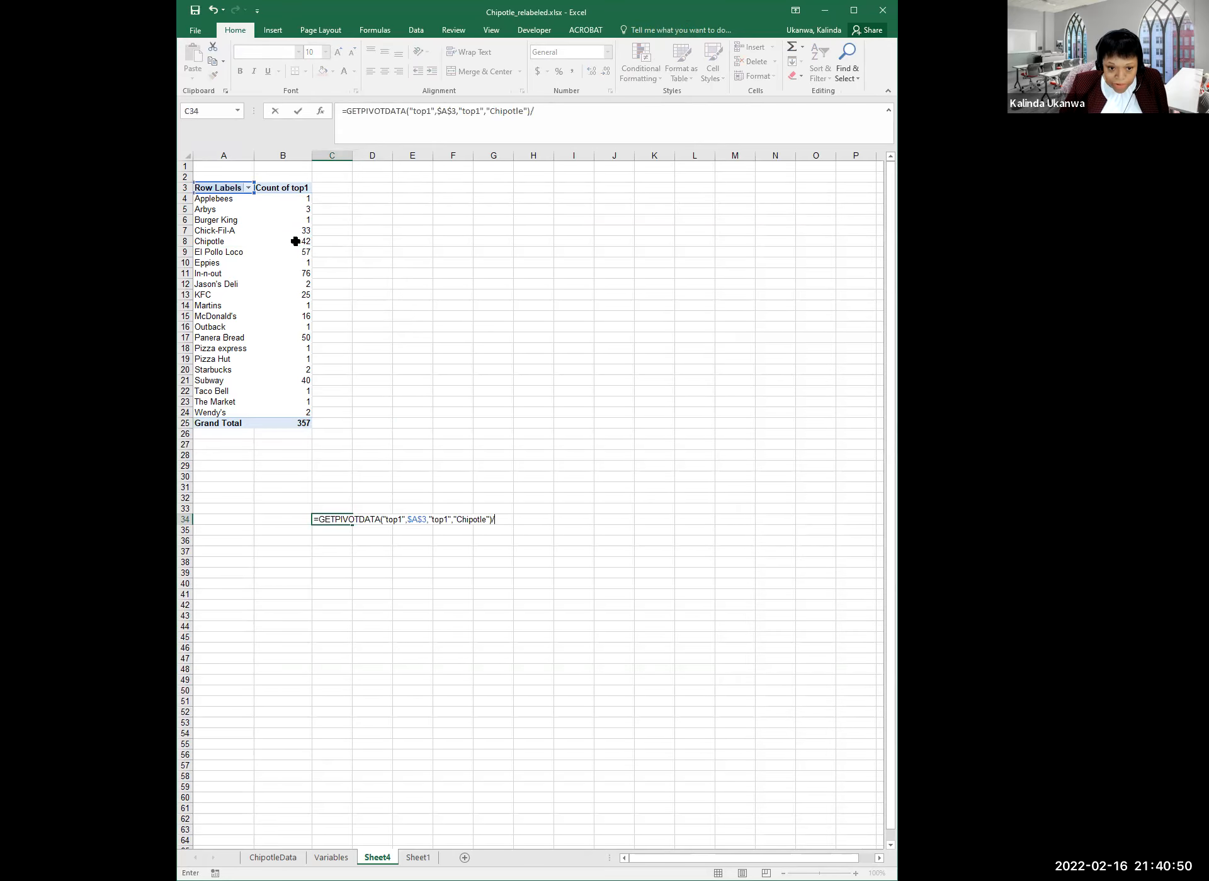
pyautogui.click(291, 423)
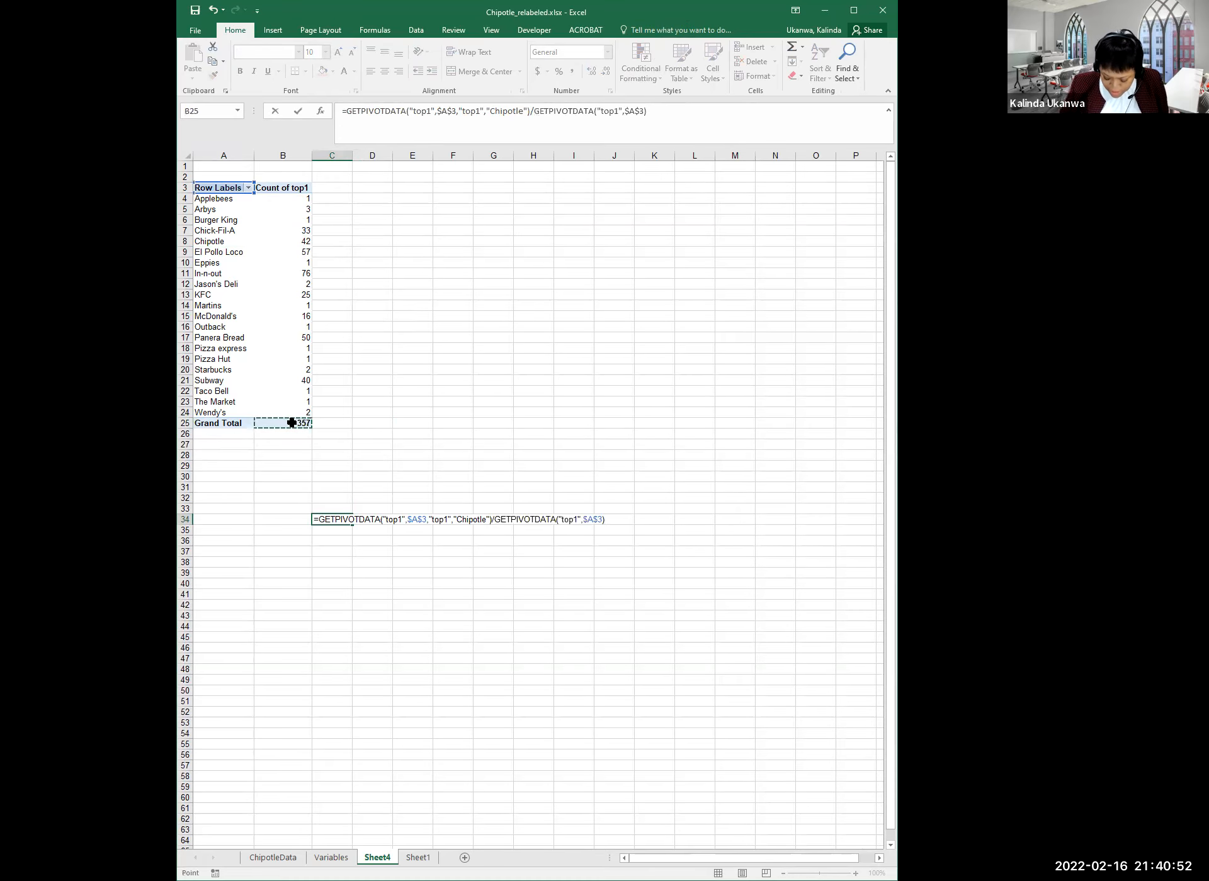
pyautogui.press('Return')
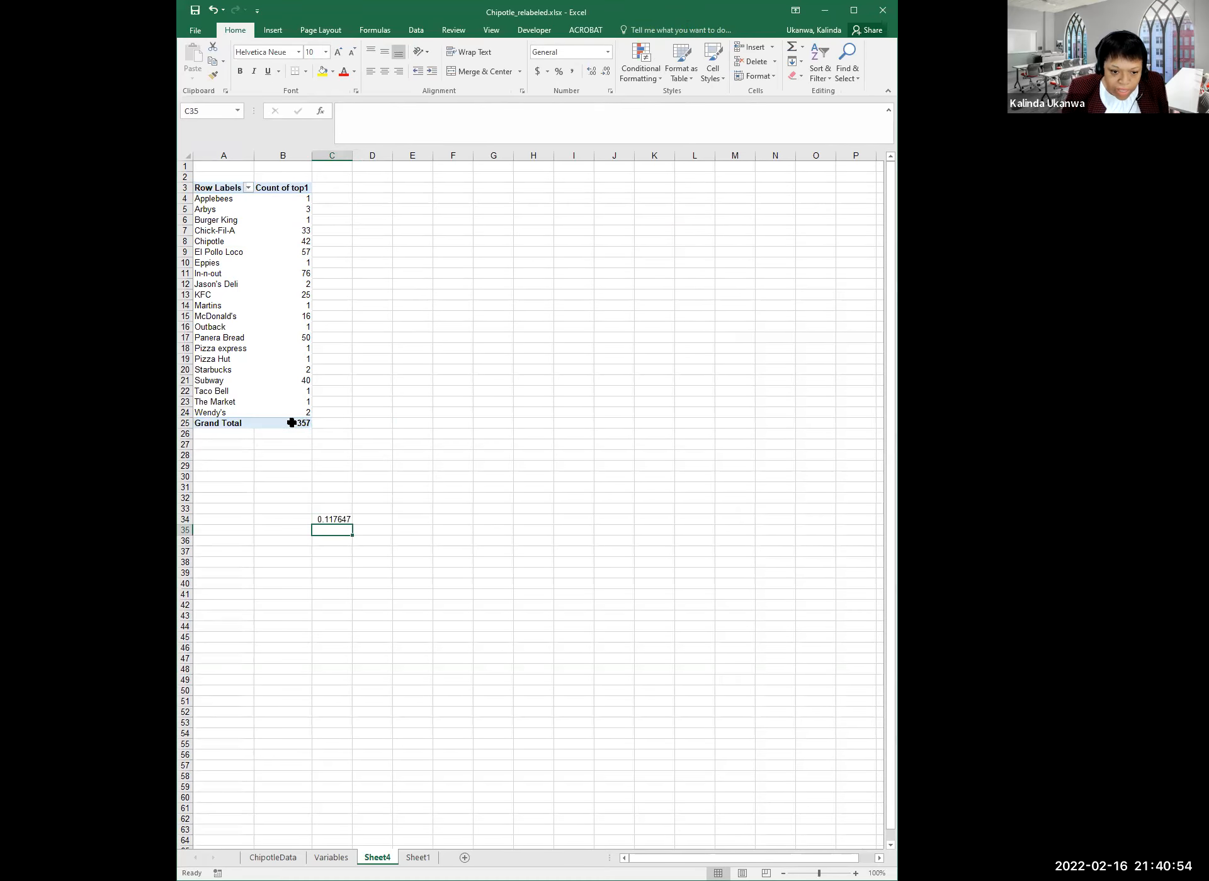
# In C4, enter a formula dividing the Applebees count by the grand total, referencing both pivot table cells
pyautogui.click(345, 516)
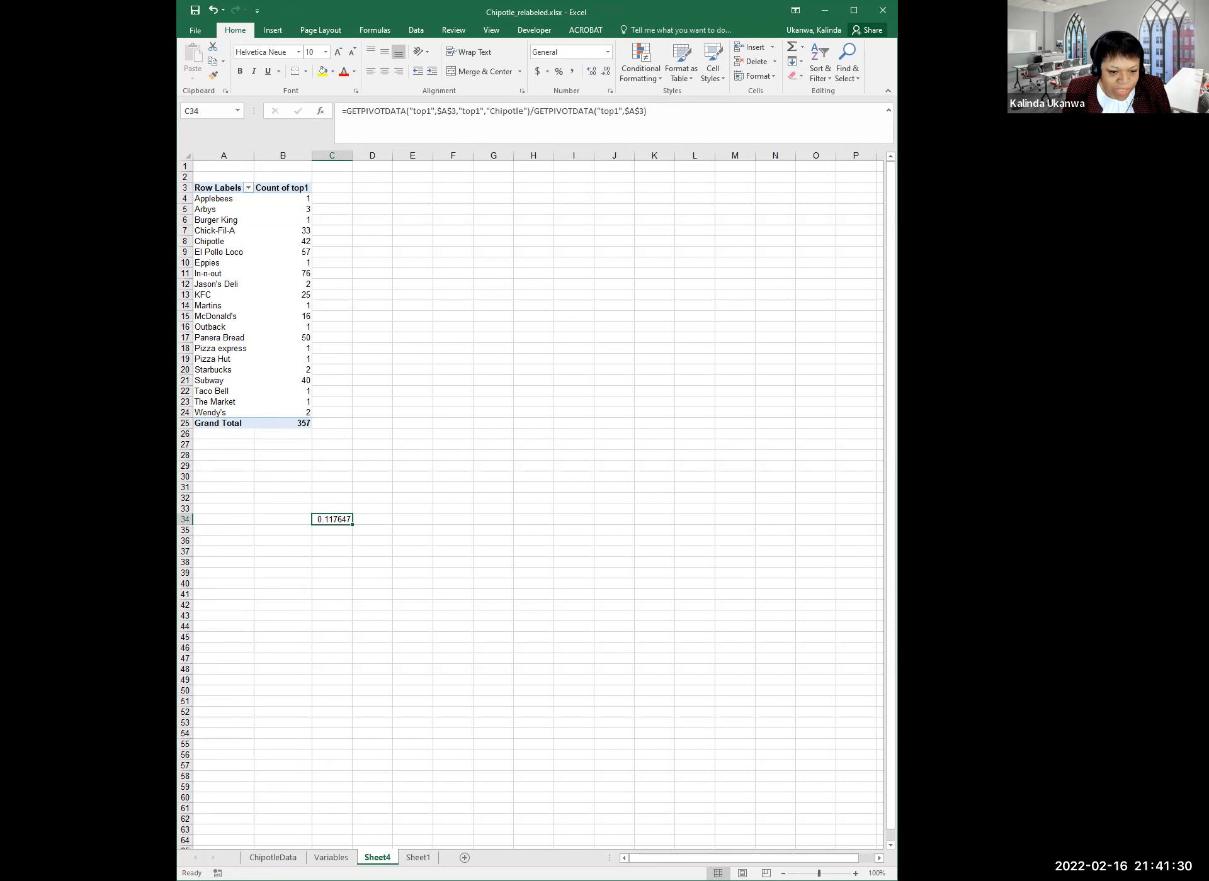
pyautogui.click(347, 198)
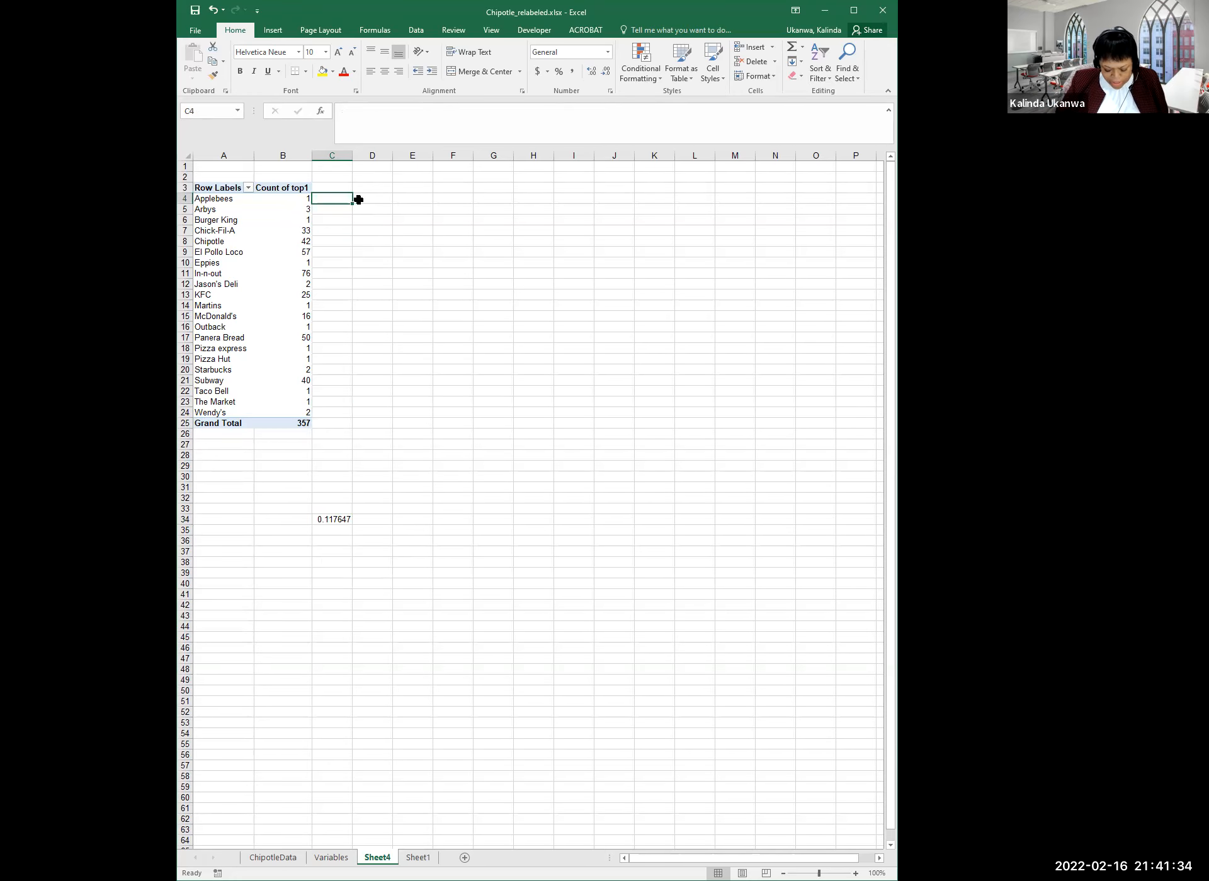
pyautogui.write('=')
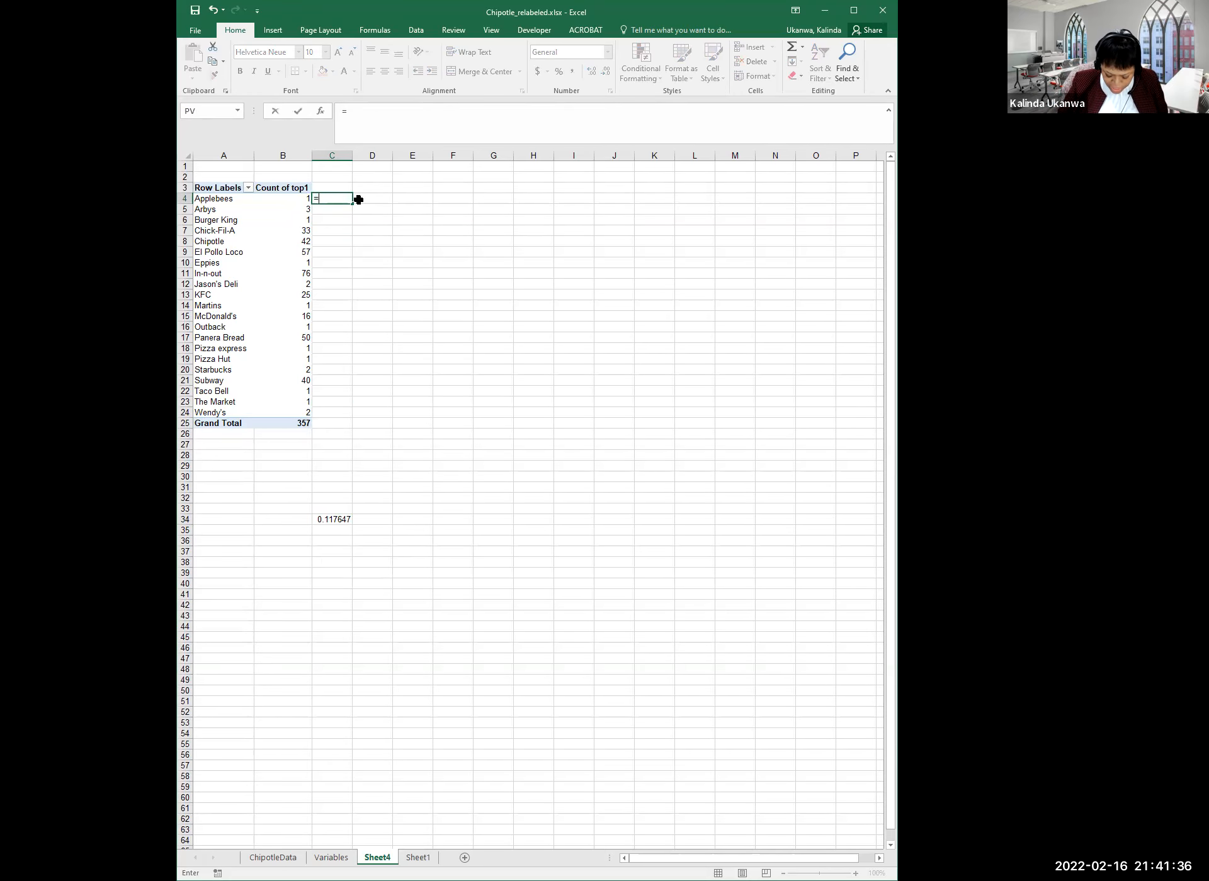
pyautogui.press('Left')
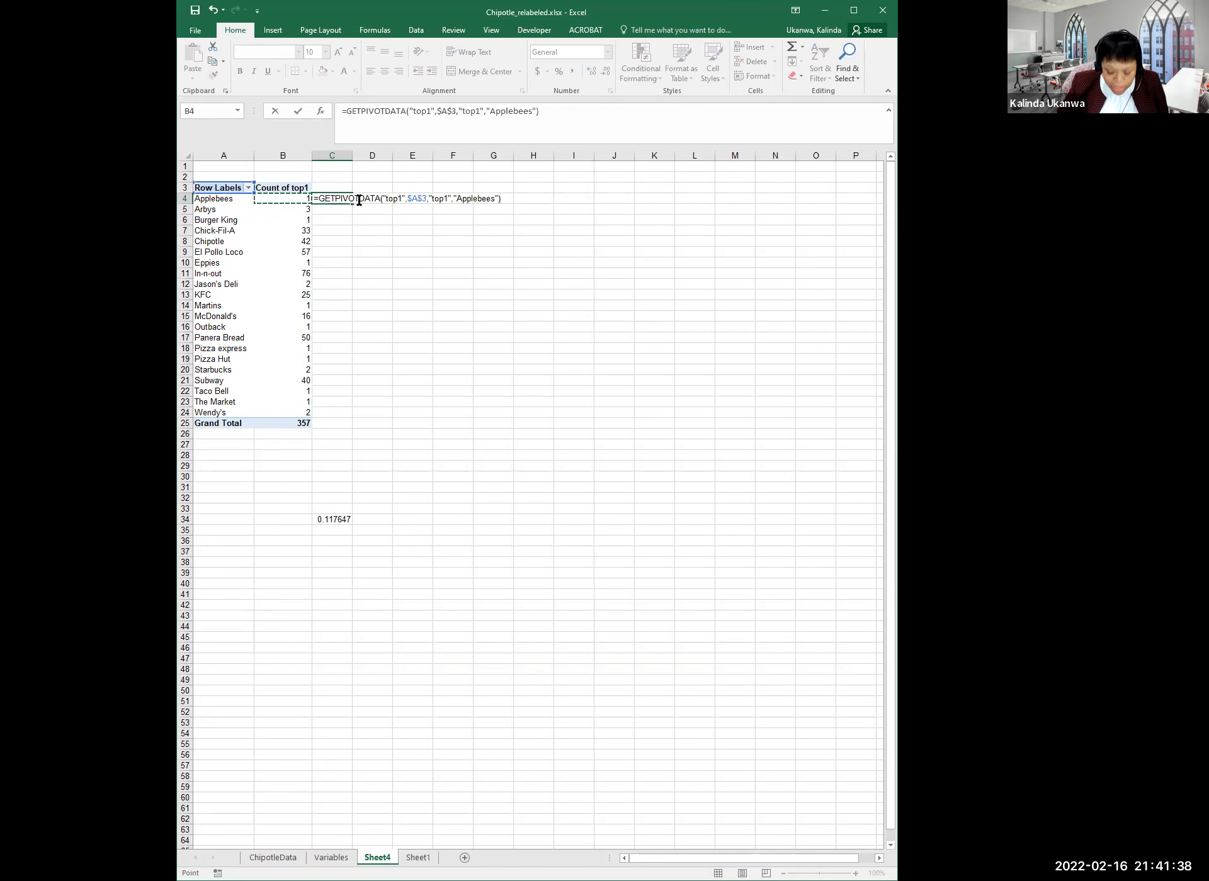
pyautogui.write('/')
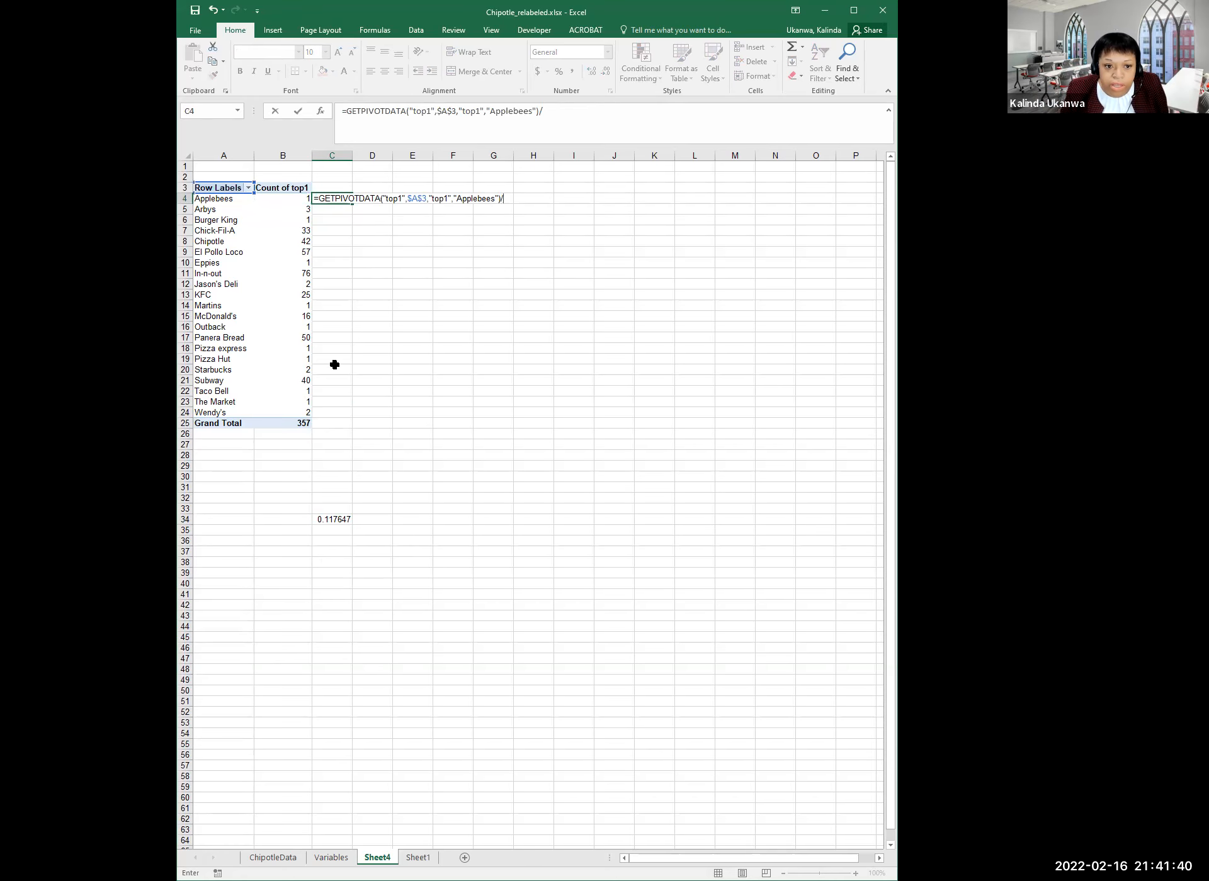
pyautogui.click(294, 424)
pyautogui.press('Return')
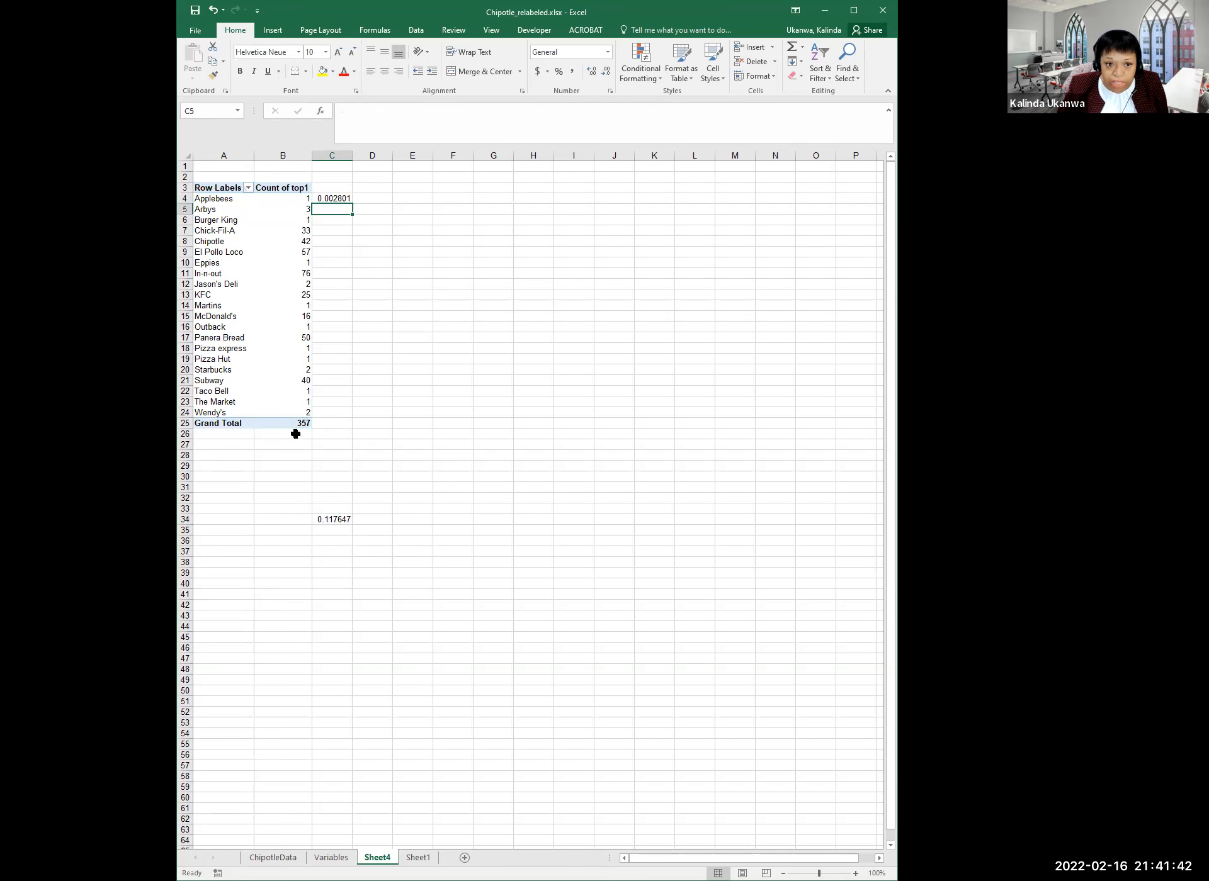
# Format C4 as a percentage and fill it down through the Grand Total row, C25
pyautogui.click(335, 198)
pyautogui.click(558, 71)
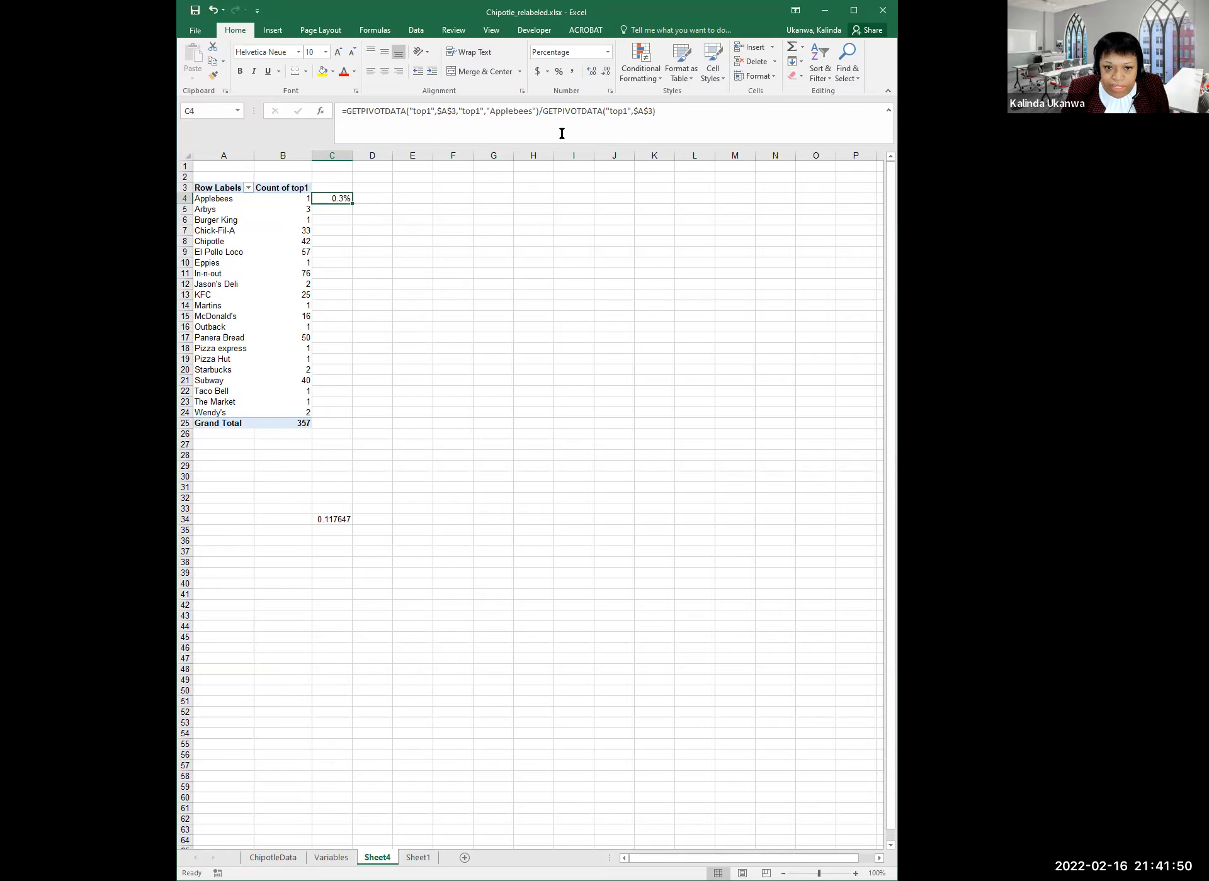
pyautogui.moveTo(352, 203); pyautogui.dragTo(363, 434)
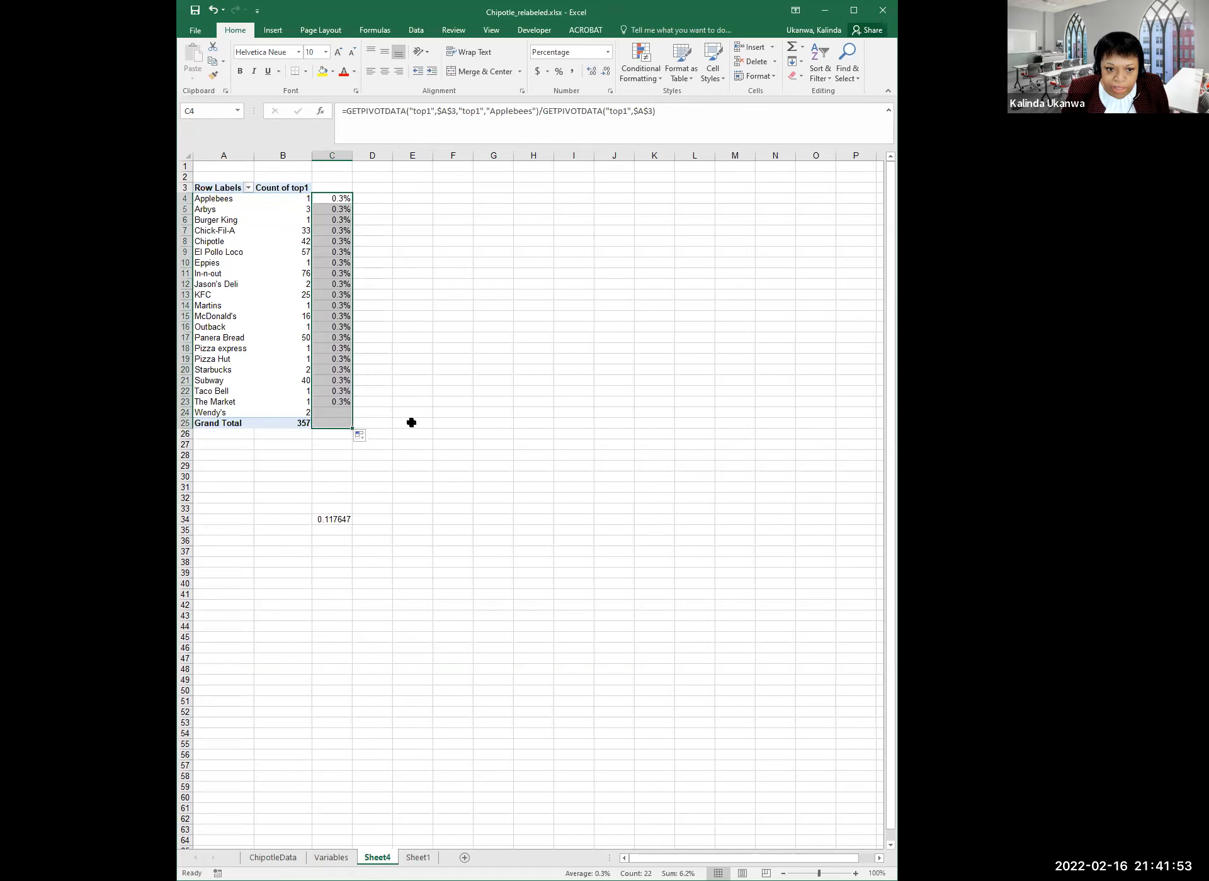
# Try making the first $A$3 reference in C4's formula relative by removing its dollar signs
pyautogui.click(340, 196)
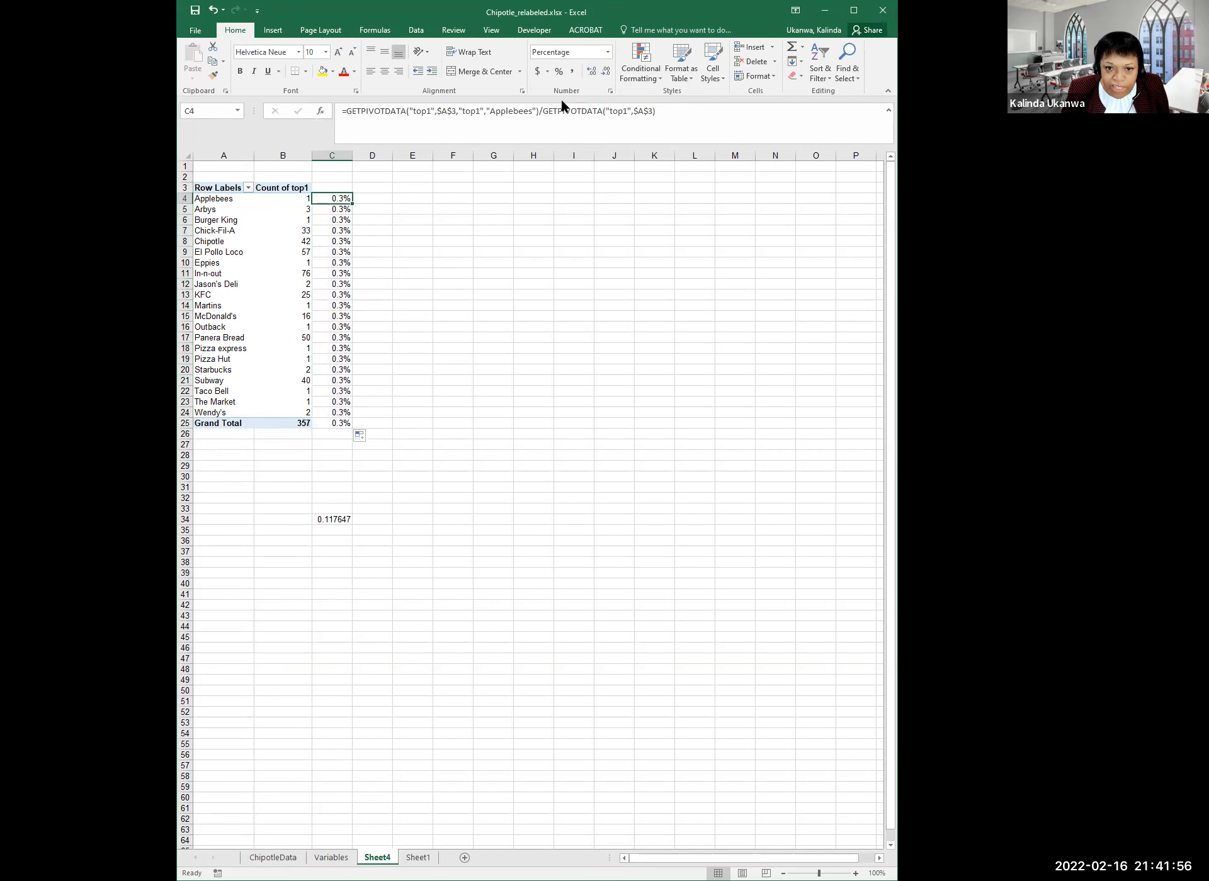
pyautogui.moveTo(545, 107); pyautogui.dragTo(667, 110)
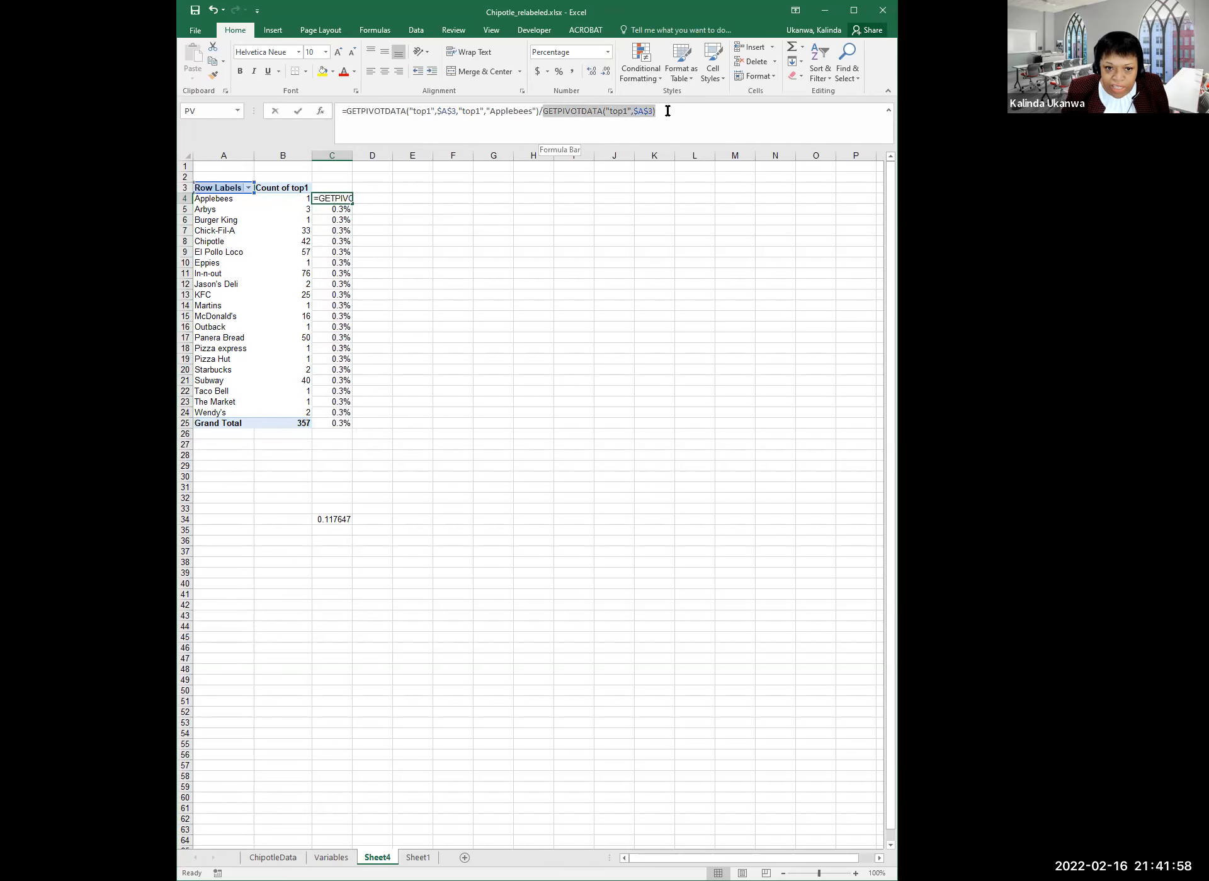
pyautogui.click(651, 112)
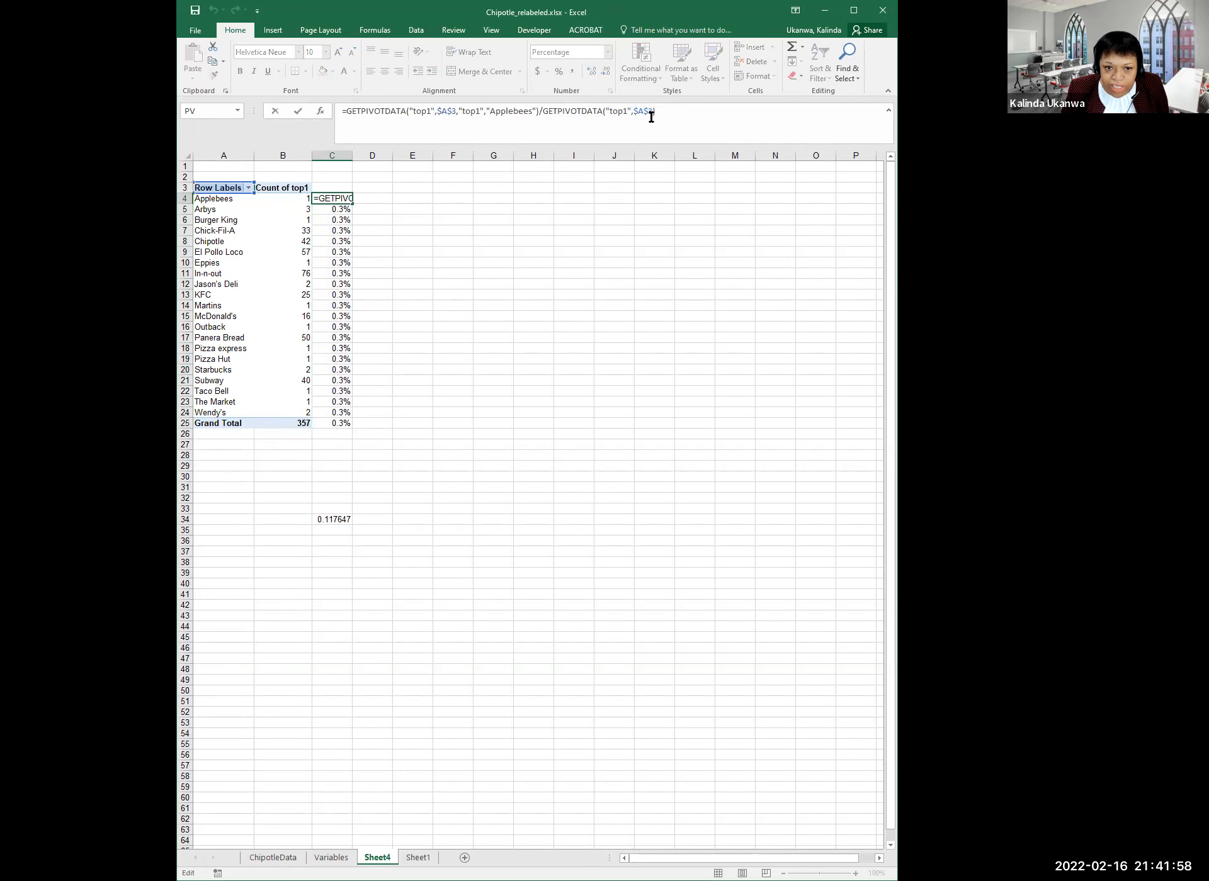
pyautogui.moveTo(448, 110); pyautogui.dragTo(438, 111)
pyautogui.click(443, 111)
pyautogui.press('BackSpace')
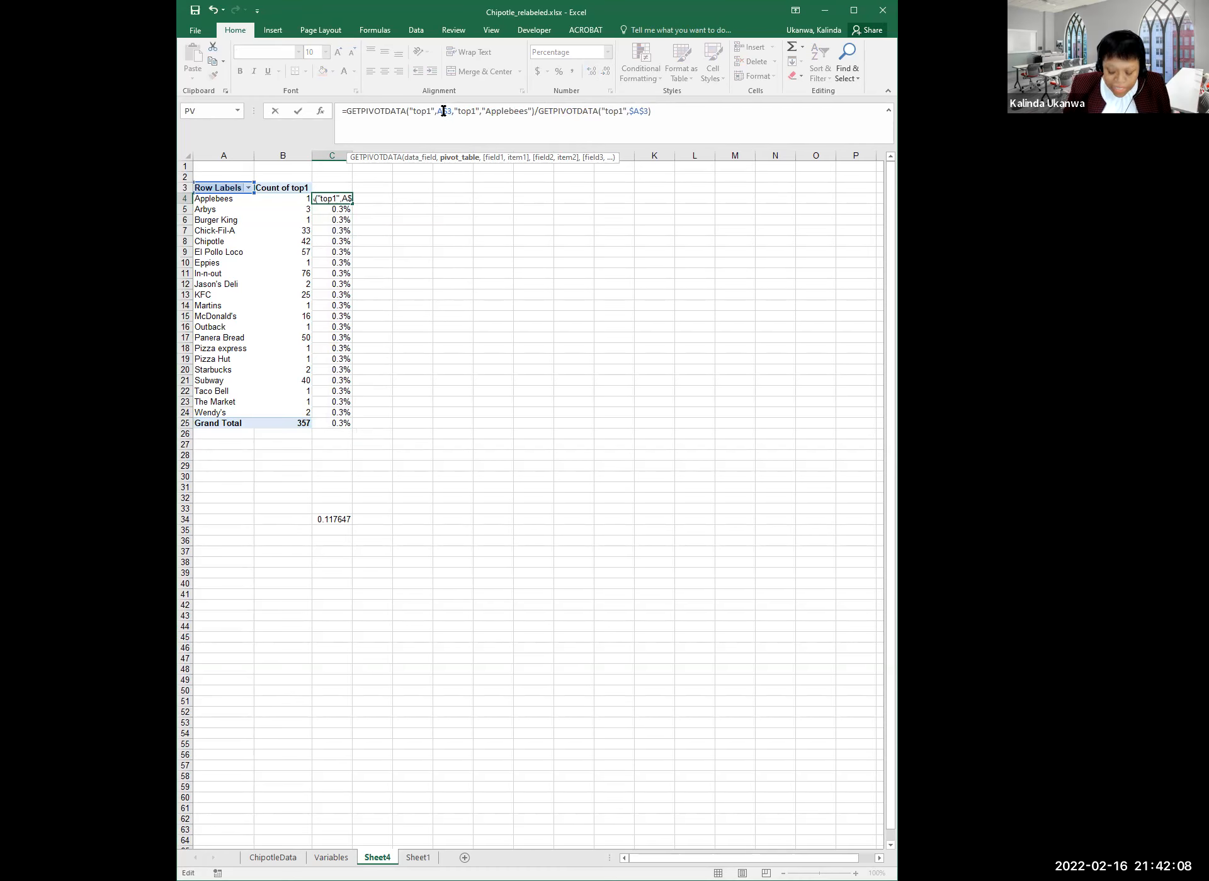
pyautogui.press('Delete')
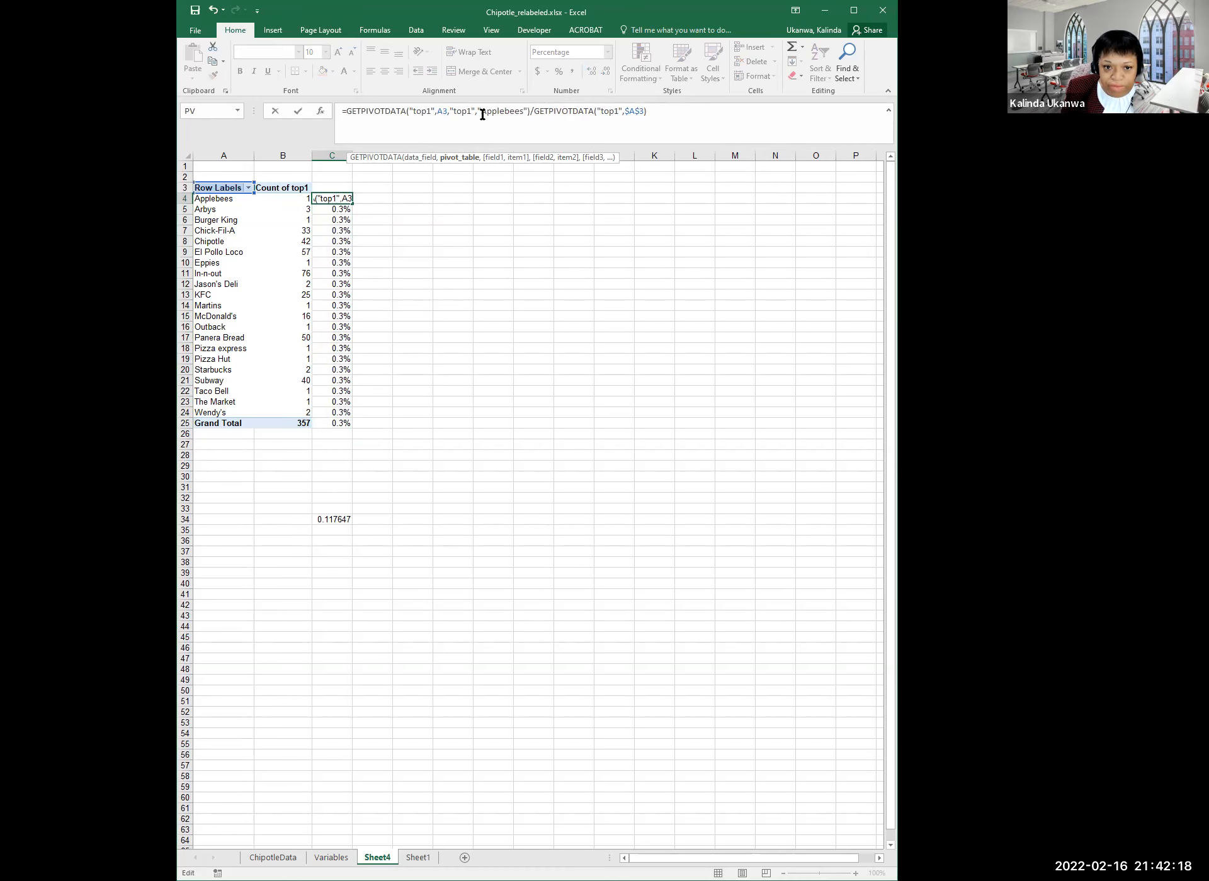
pyautogui.press('F4')
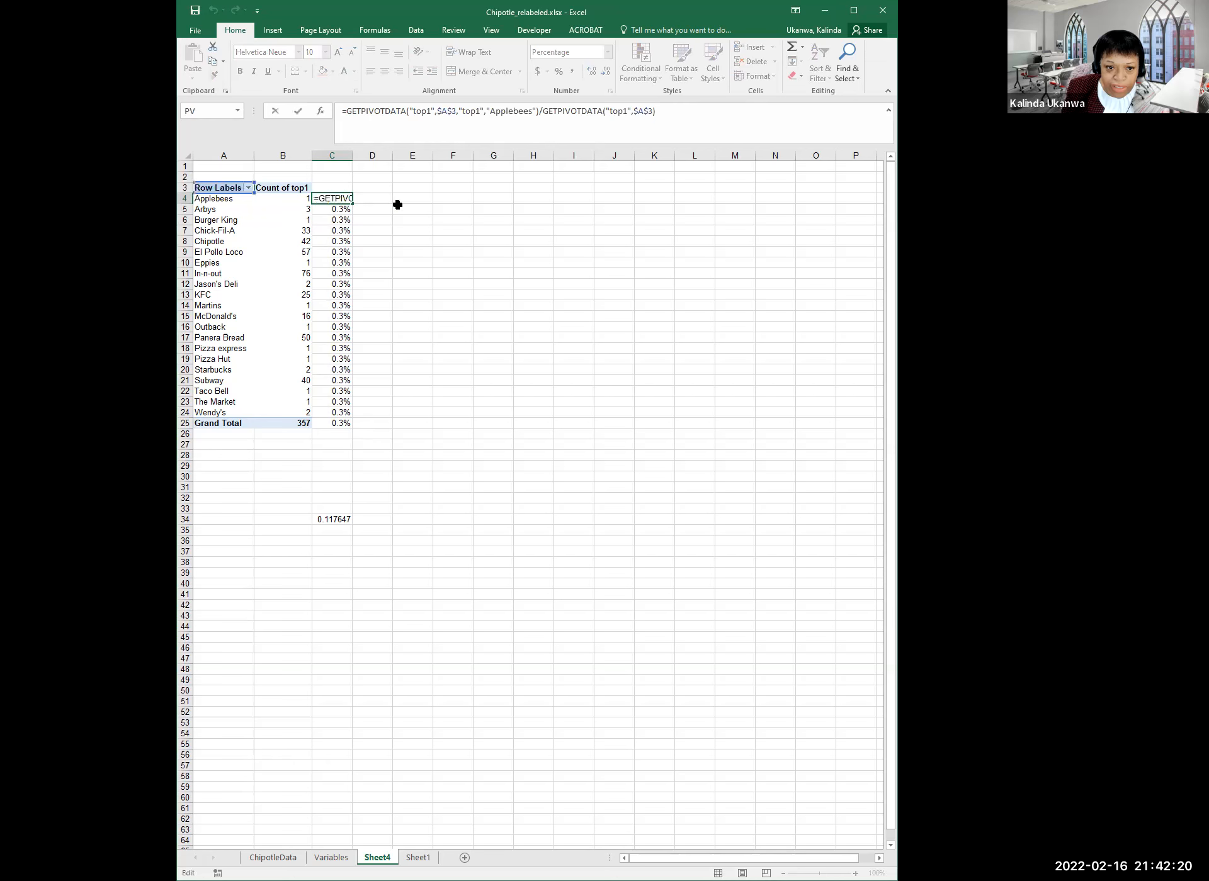
pyautogui.click(397, 207)
pyautogui.press('Return')
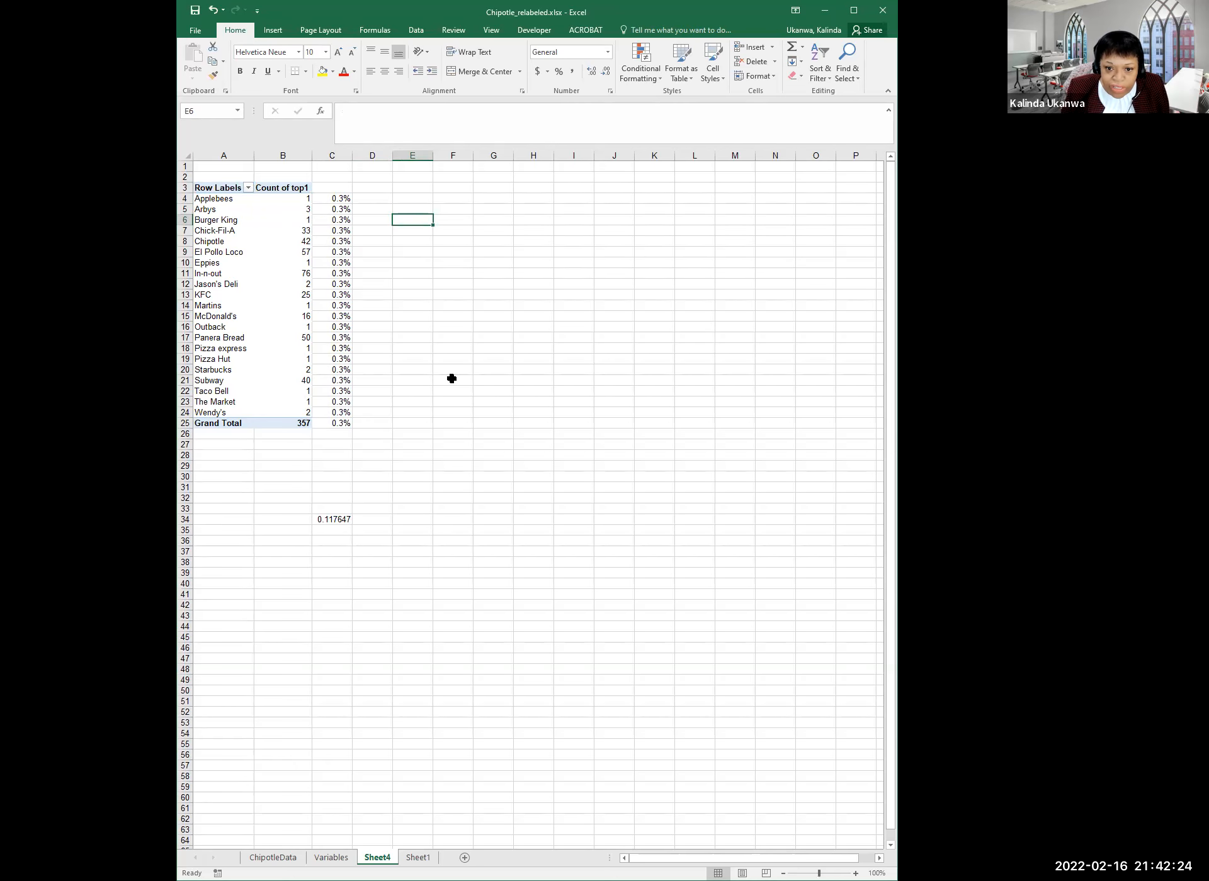
# Try replacing the grand total reference in C4's formula with the constant 357
pyautogui.click(215, 187)
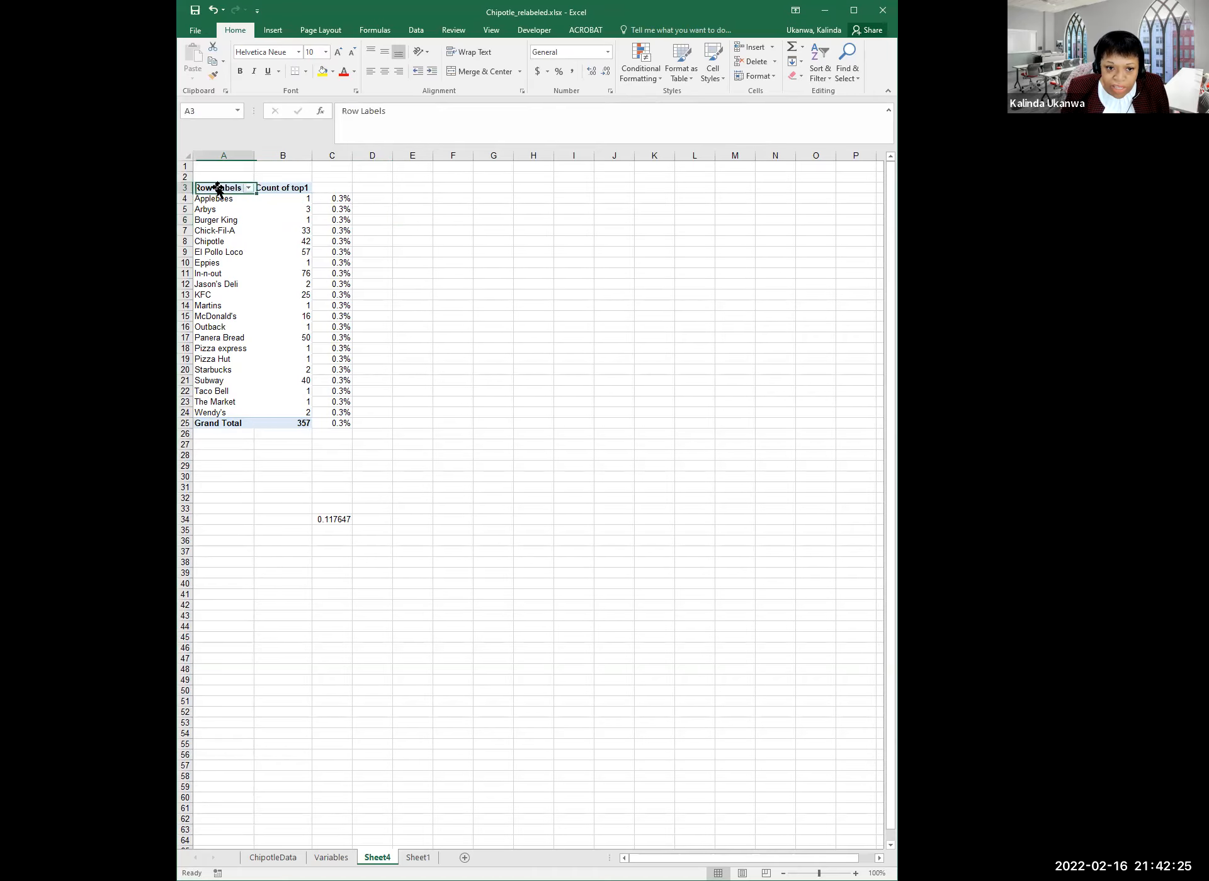
pyautogui.click(336, 199)
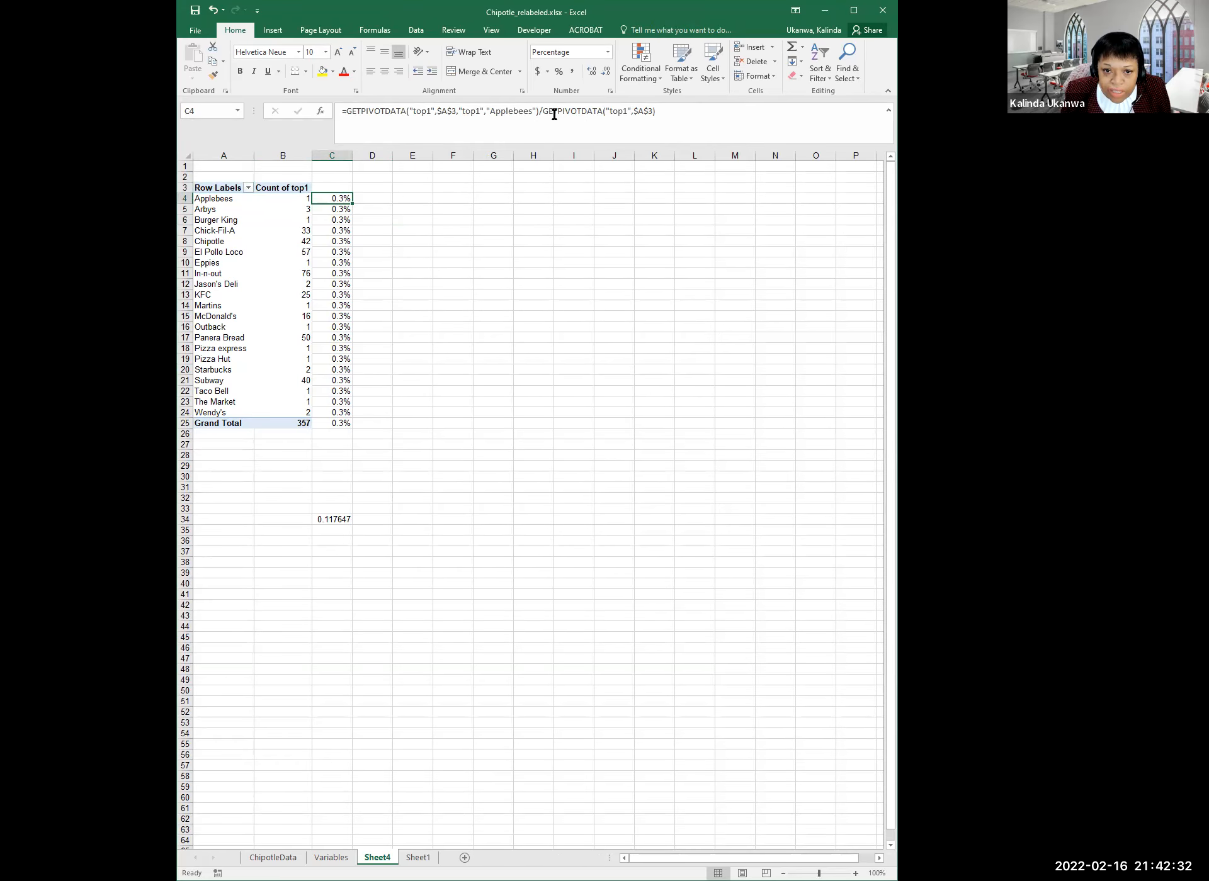
pyautogui.moveTo(543, 111); pyautogui.dragTo(681, 115)
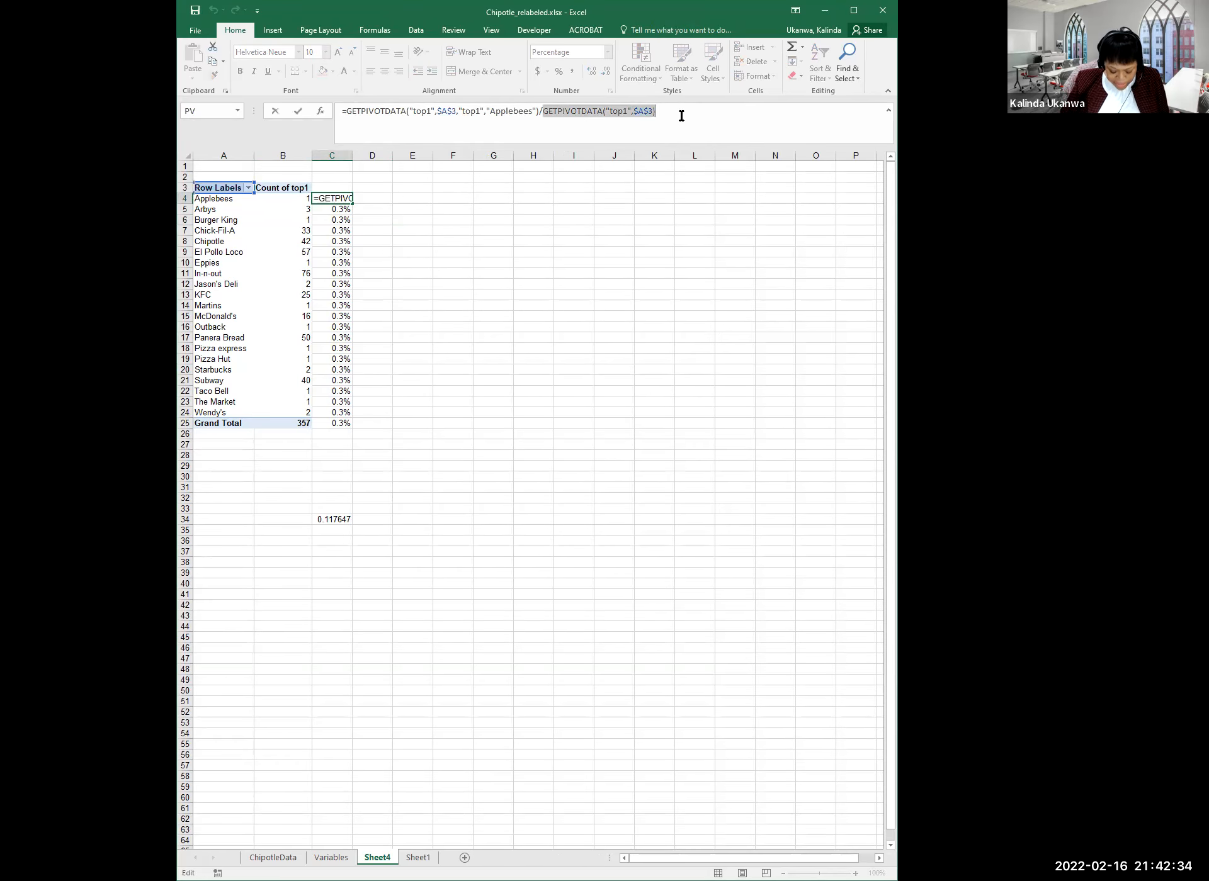
pyautogui.write('357')
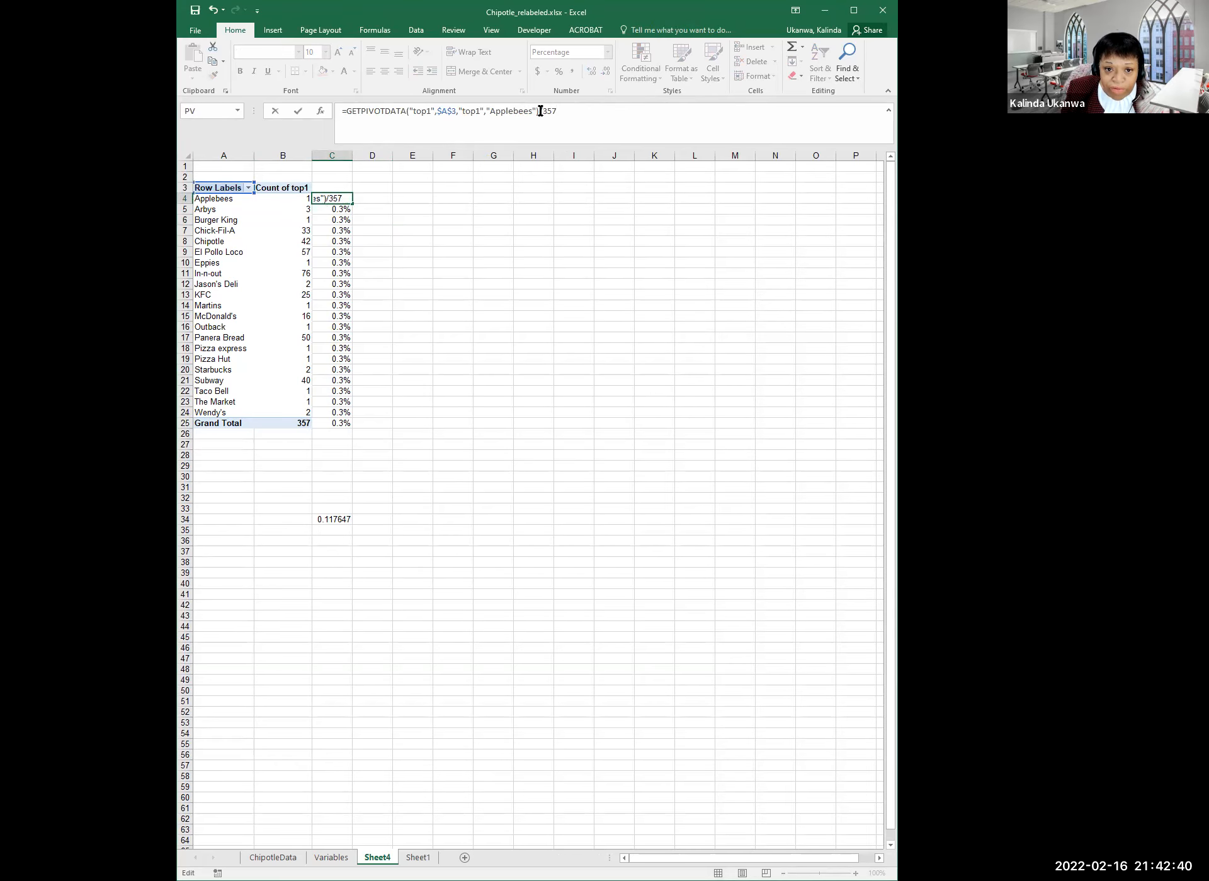
pyautogui.moveTo(539, 110); pyautogui.dragTo(346, 111)
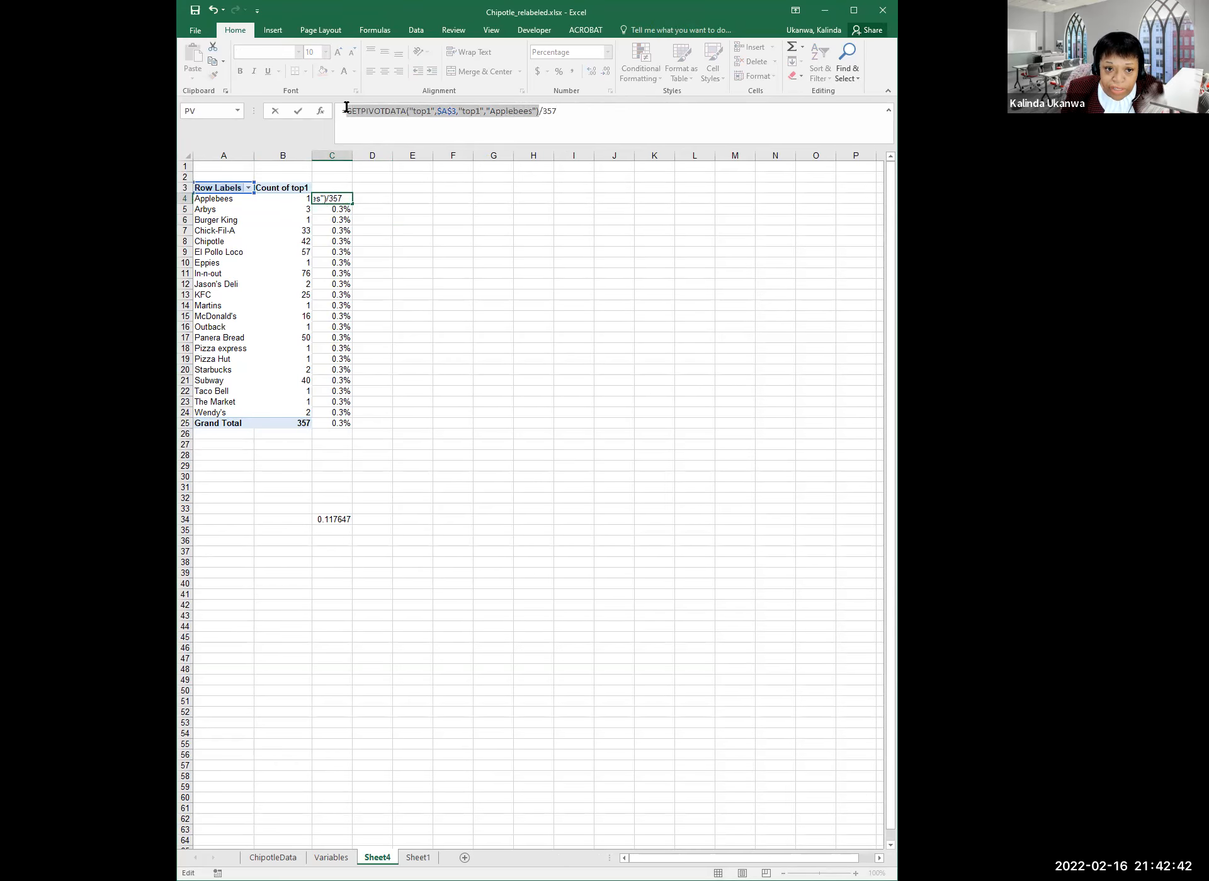
pyautogui.press('Escape')
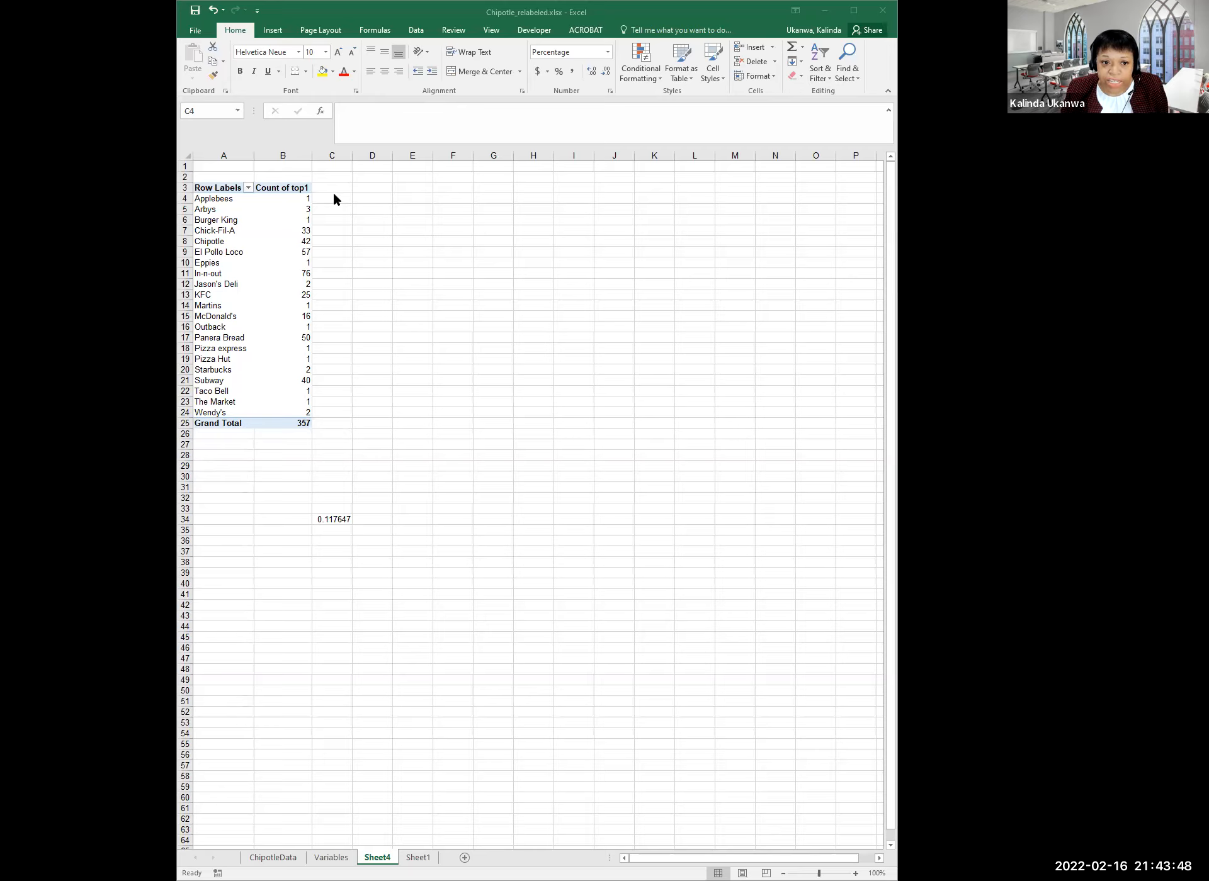
# Enter the formula =B4/$B$25 in C4 to compute Applebees' share with an absolute grand total reference
pyautogui.click(337, 197)
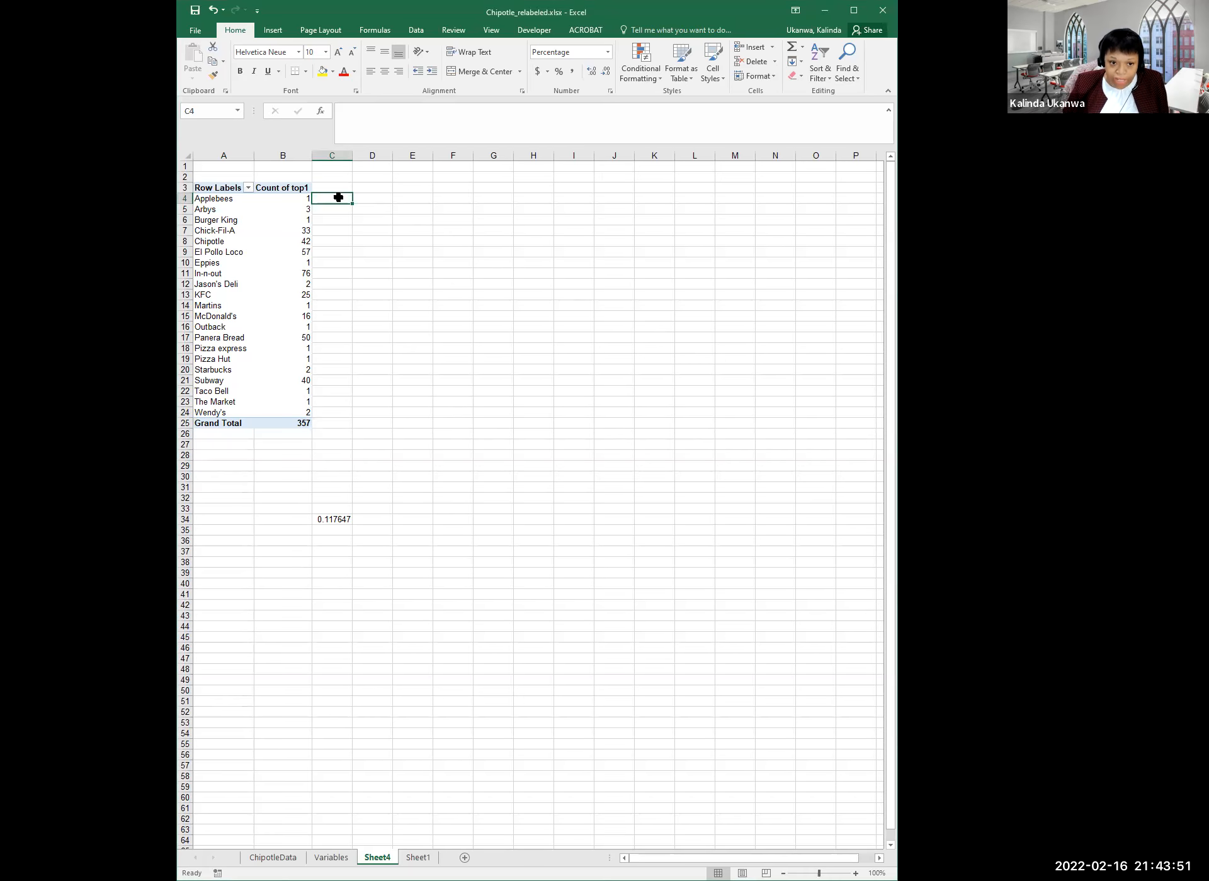
pyautogui.write('=')
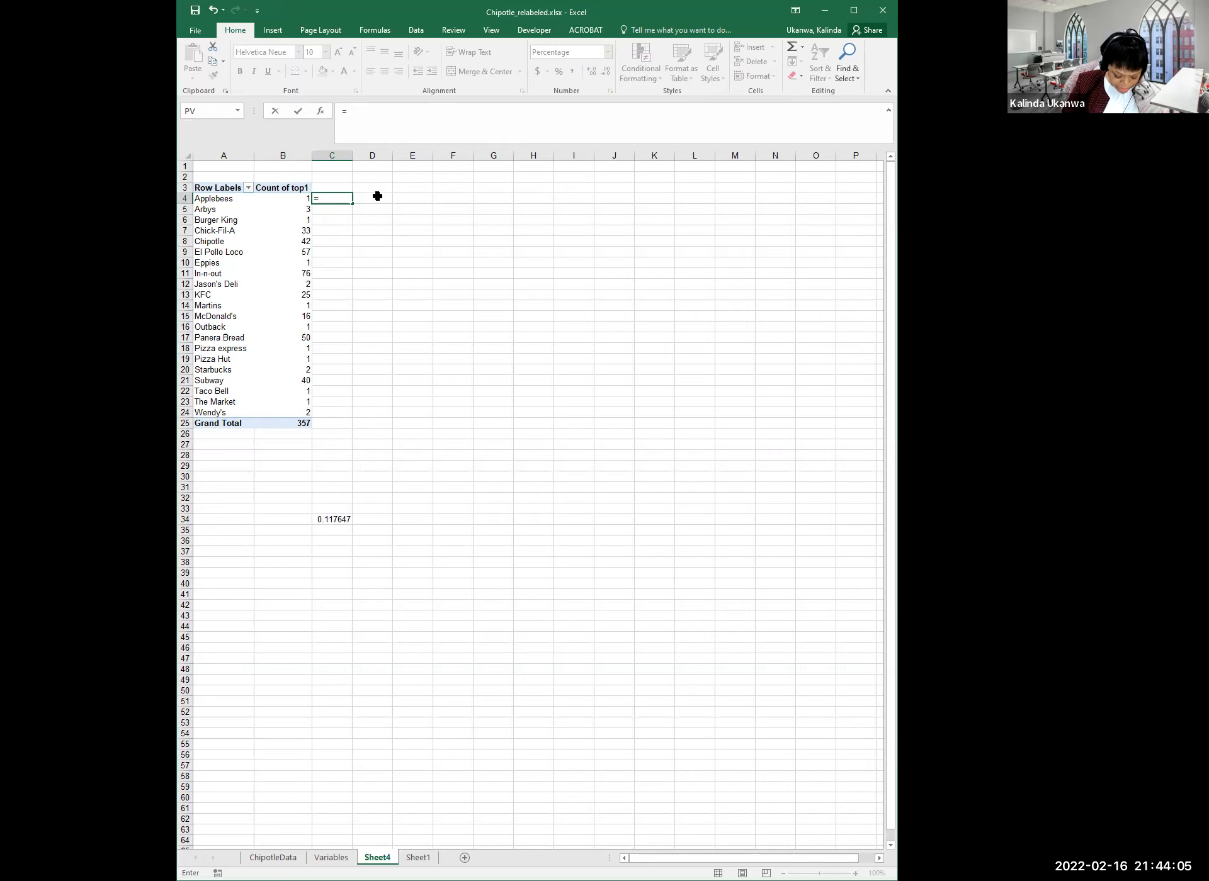
pyautogui.write('b4/')
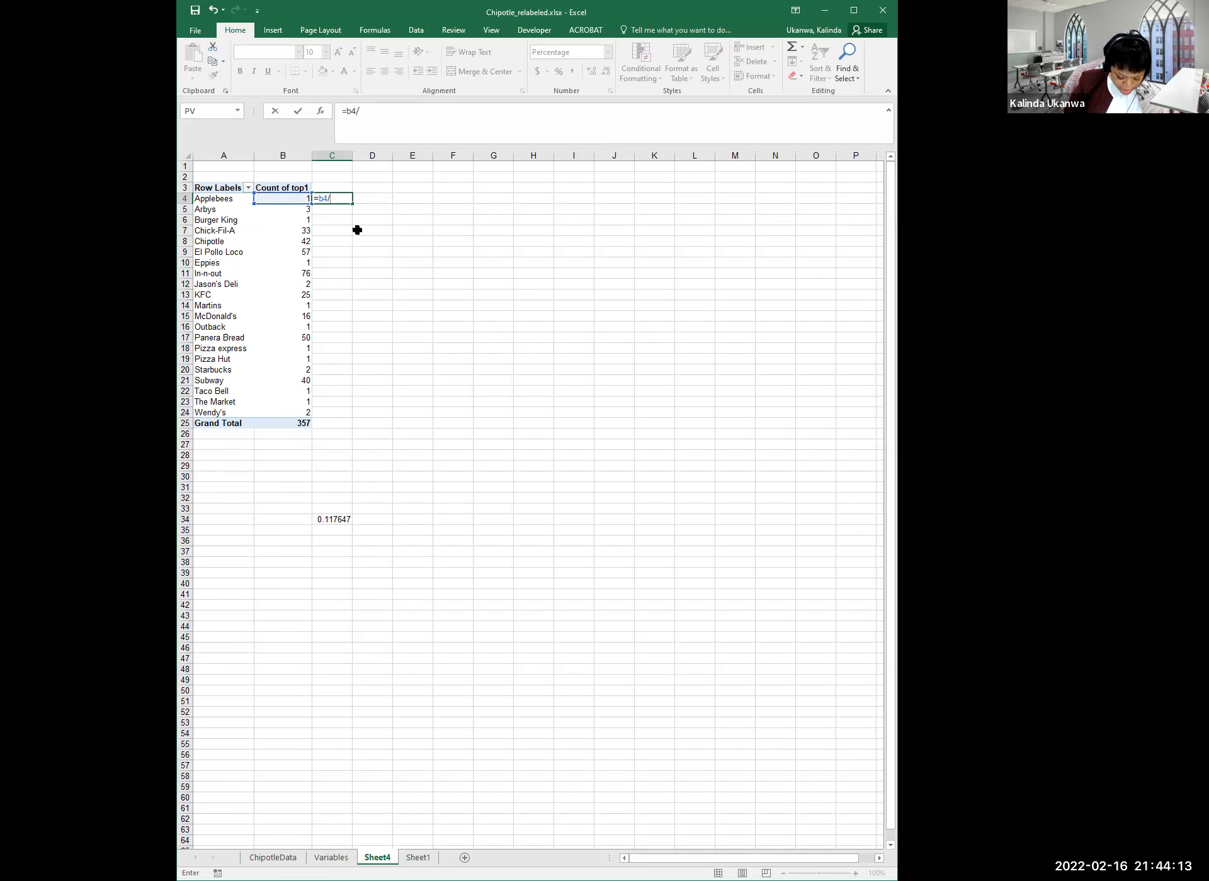
pyautogui.write('$b$')
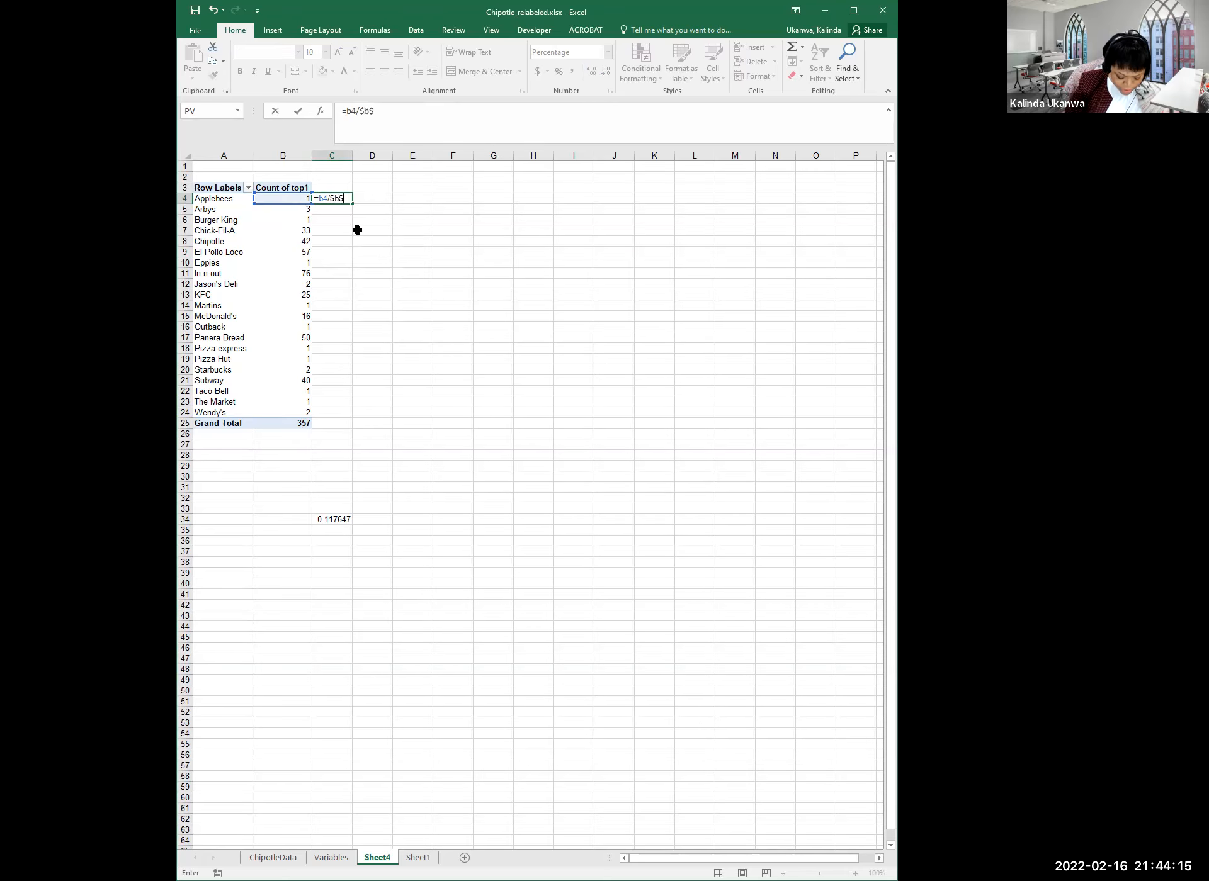
pyautogui.write('22')
pyautogui.press('BackSpace')
pyautogui.write('5')
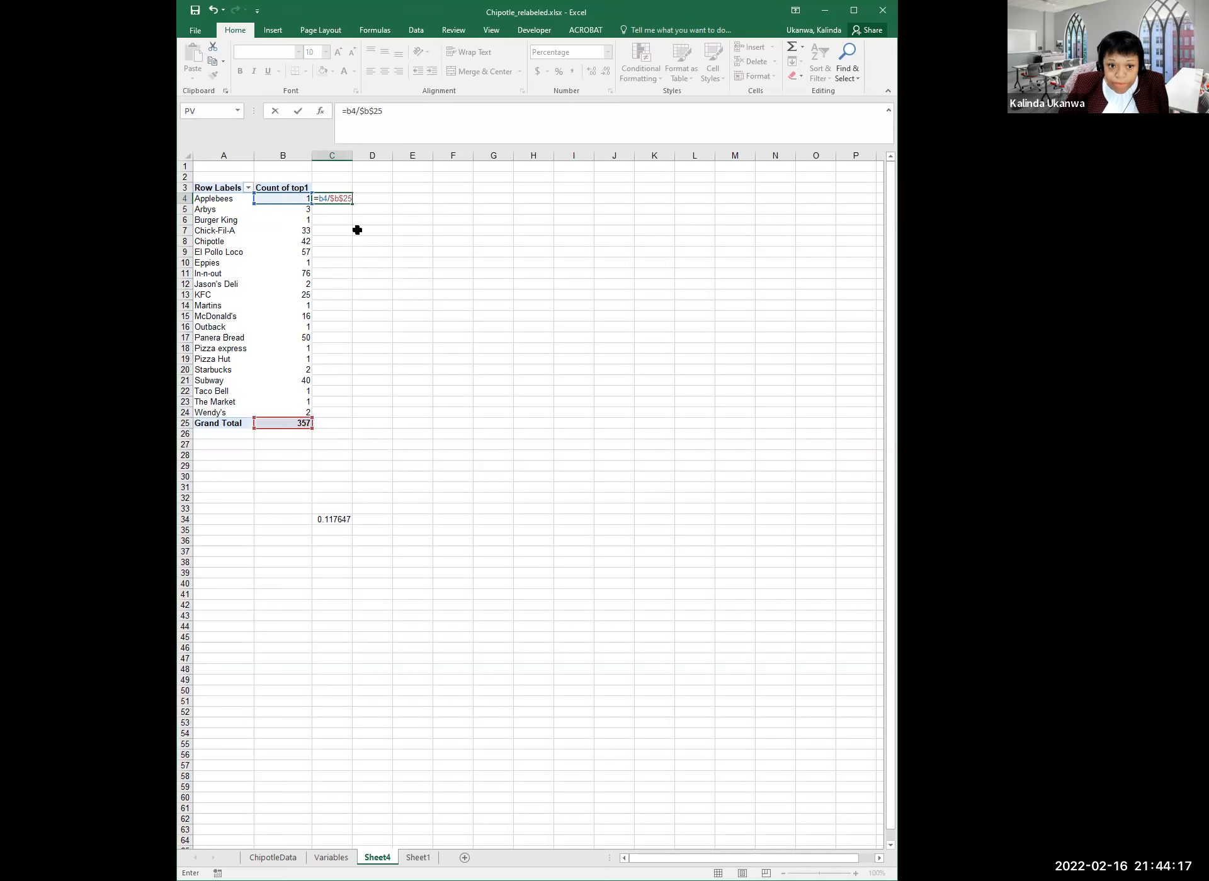
pyautogui.press('Return')
# Fill the share formula from C4 down through C25 and check the copied formula in the In-n-out row
pyautogui.click(348, 198)
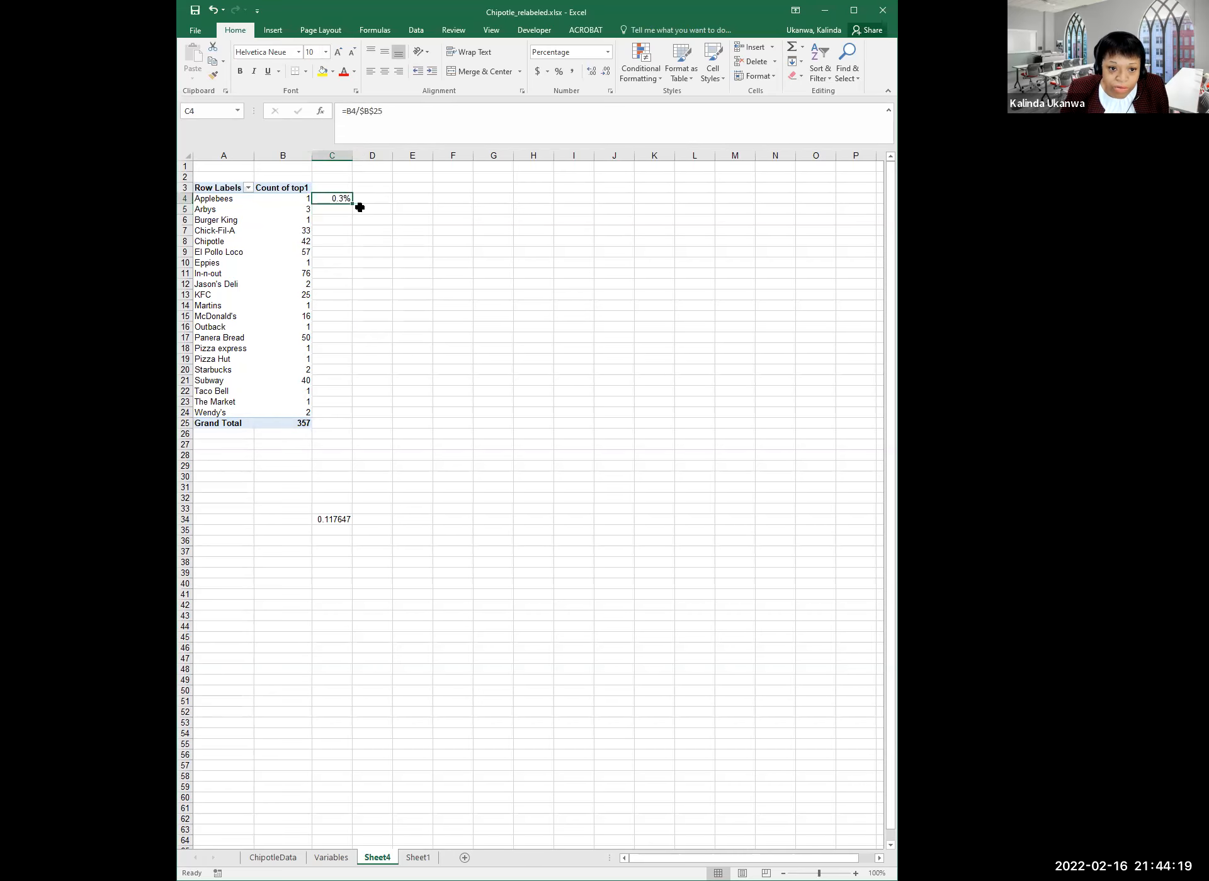
pyautogui.moveTo(351, 202); pyautogui.dragTo(360, 431)
pyautogui.click(343, 274)
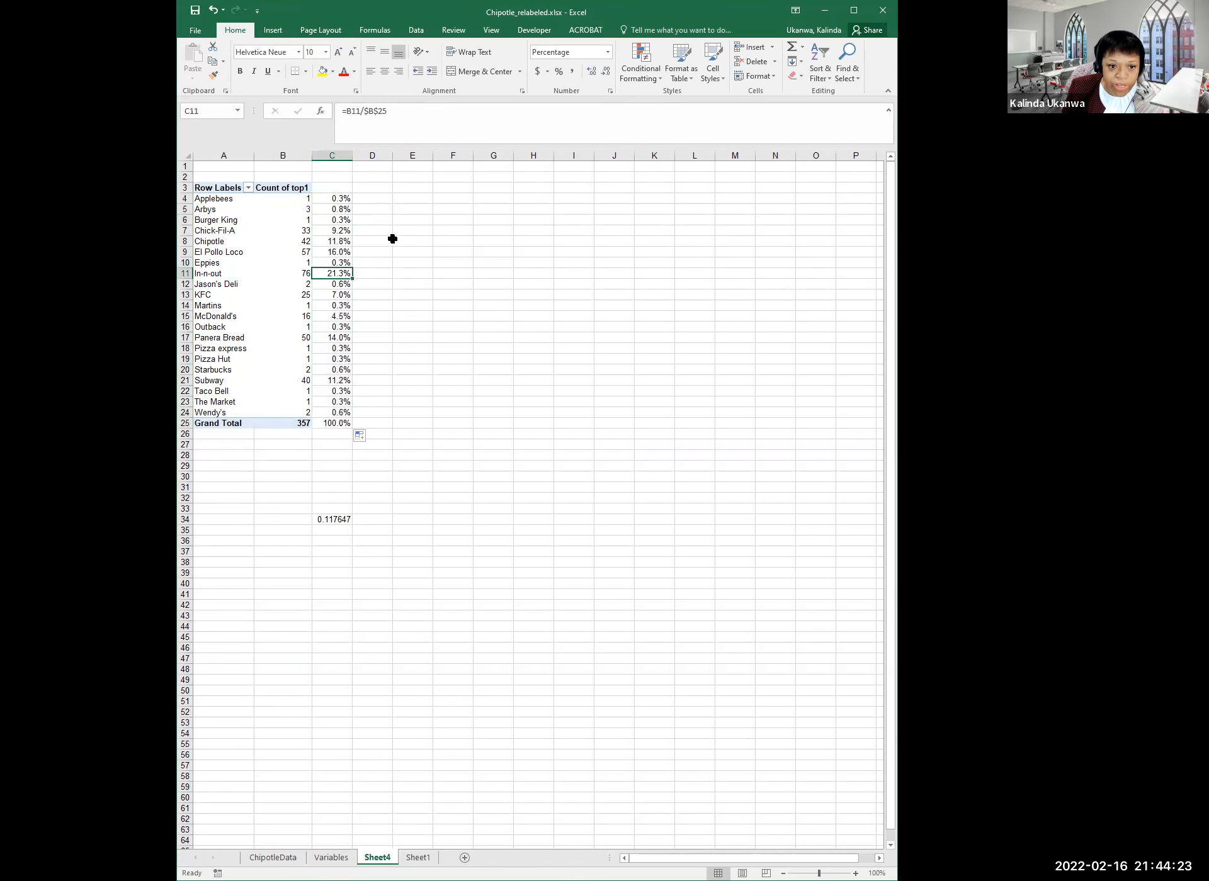
# Label the new percentage column "Share" in C3
pyautogui.click(334, 187)
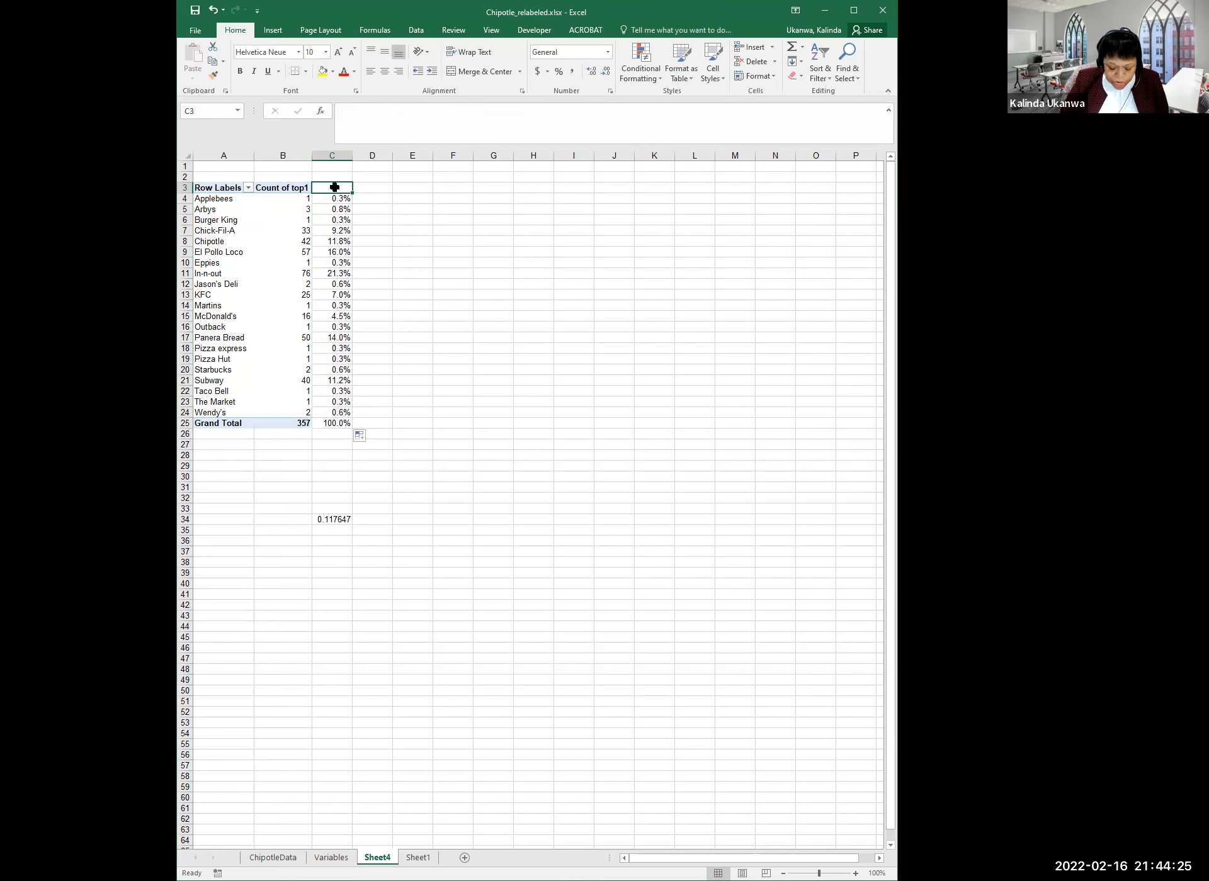
pyautogui.write('Share')
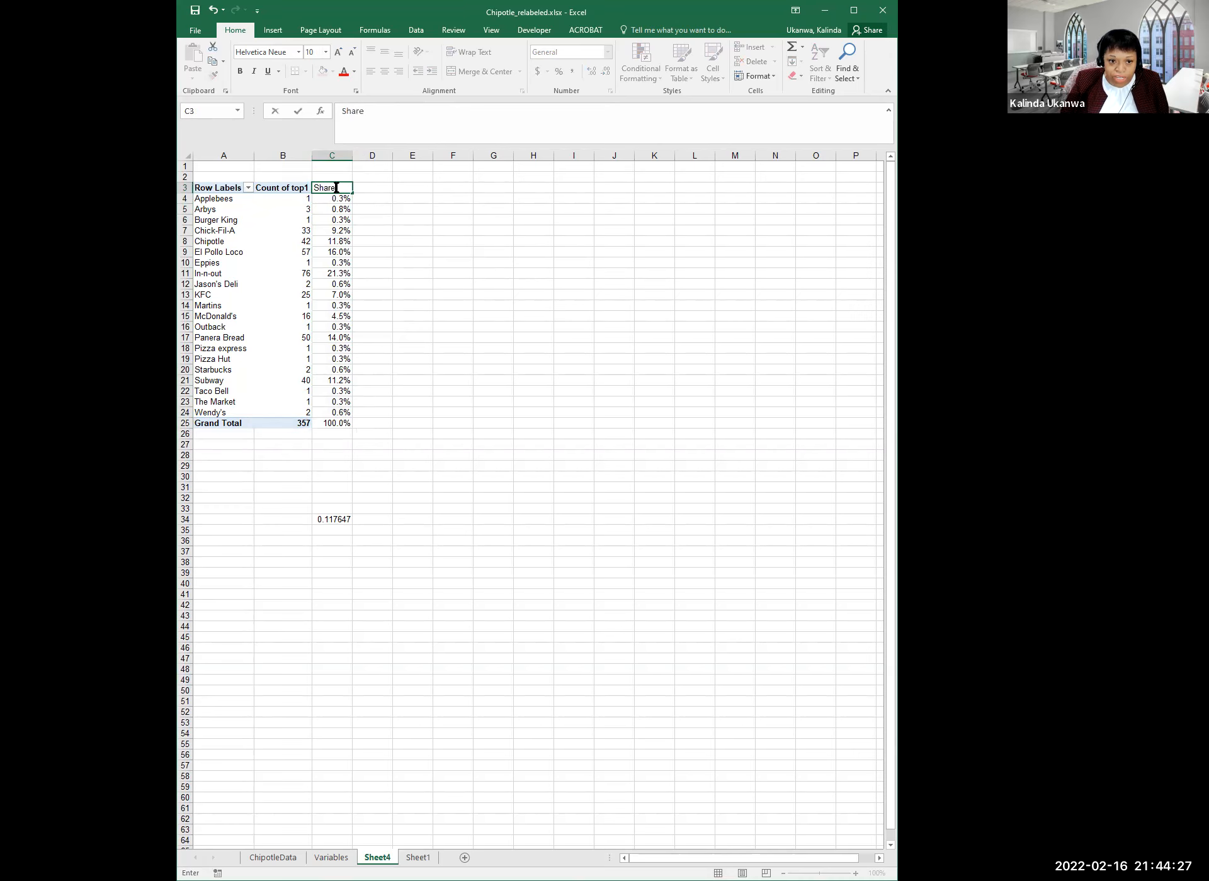
pyautogui.press('Return')
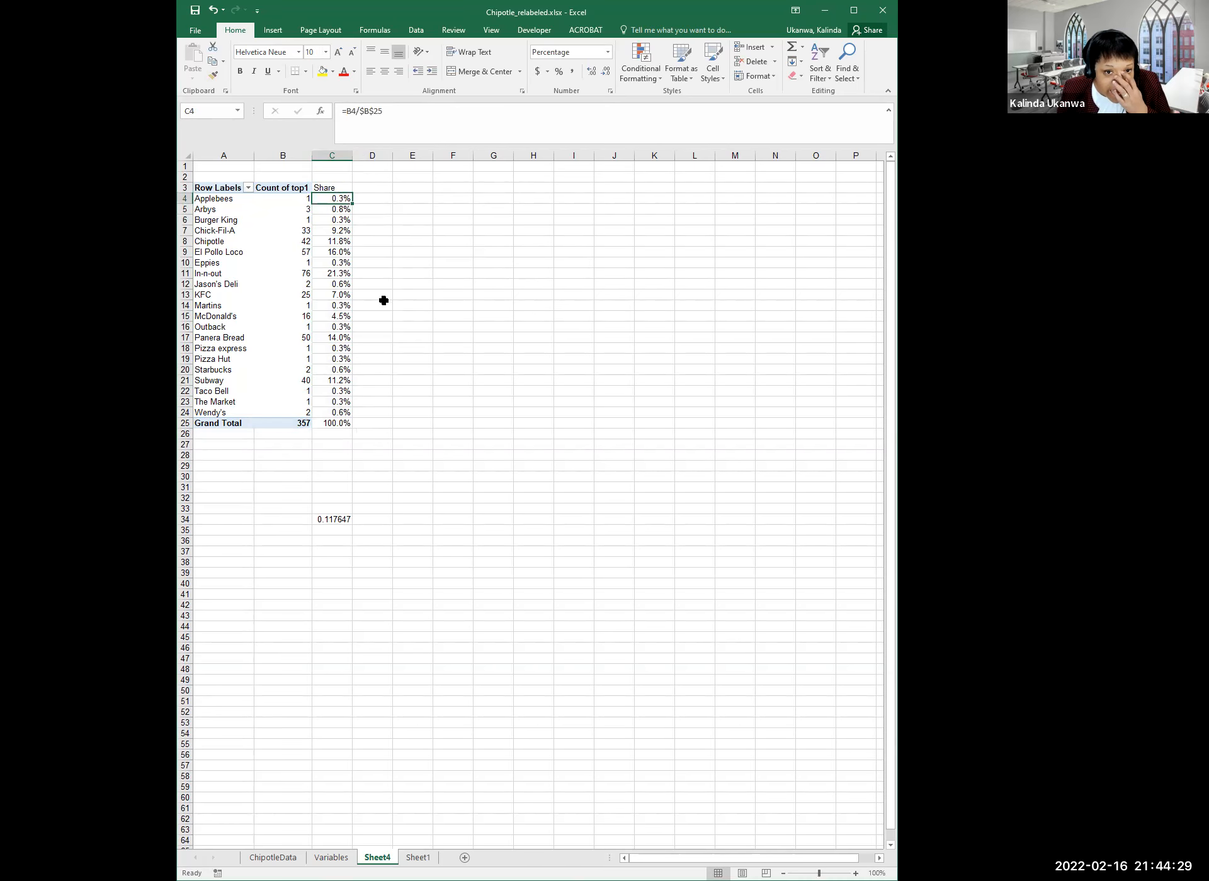
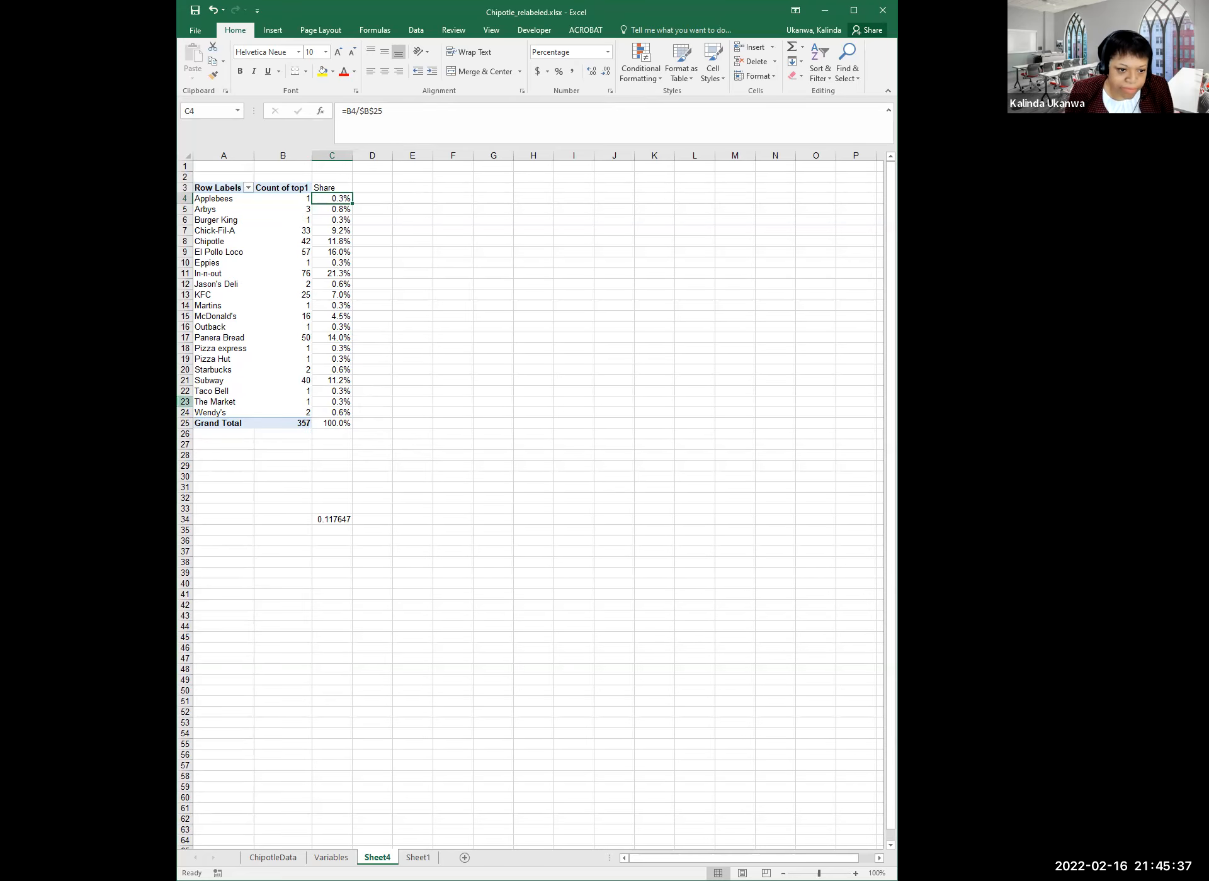
# Return to the ChipotleData sheet and examine the importance rating columns
pyautogui.hotkey('alt', 'Tab')
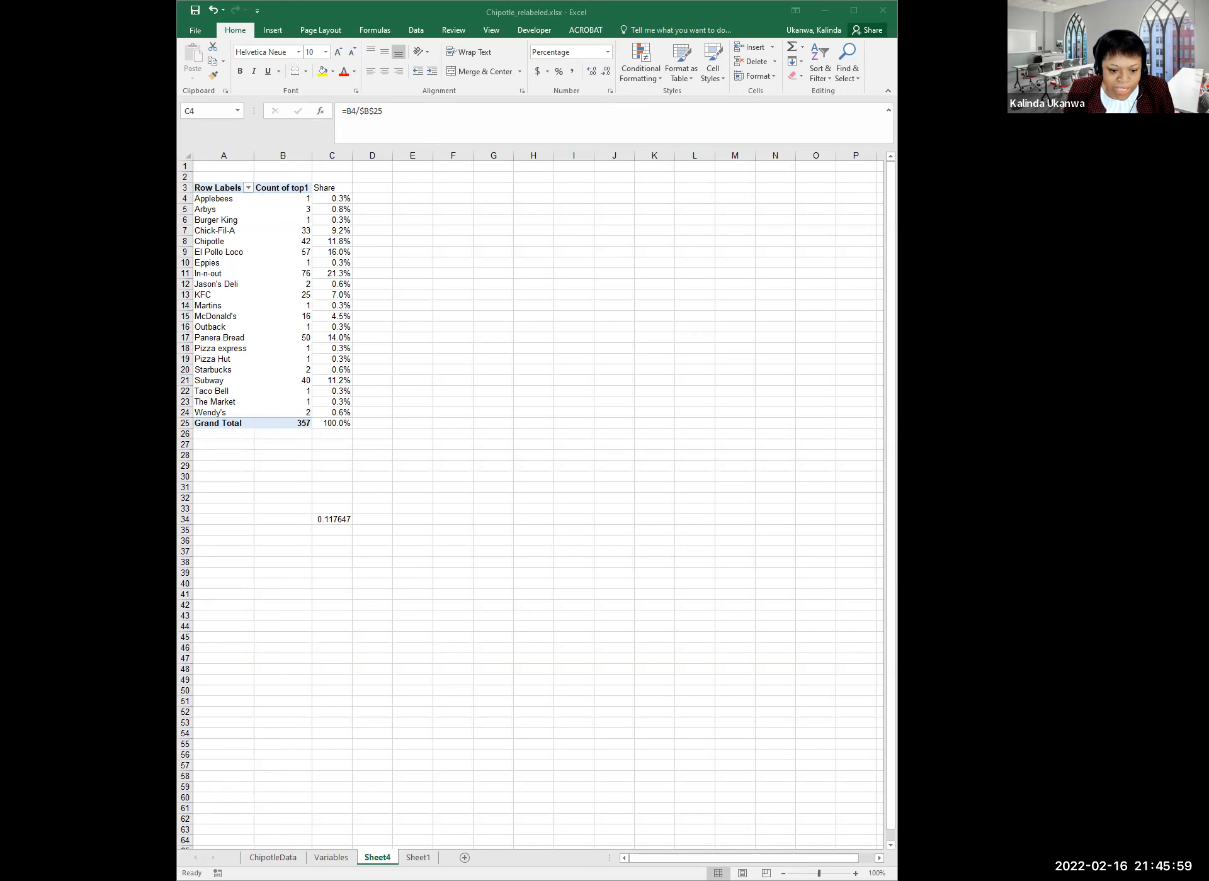
pyautogui.click(262, 858)
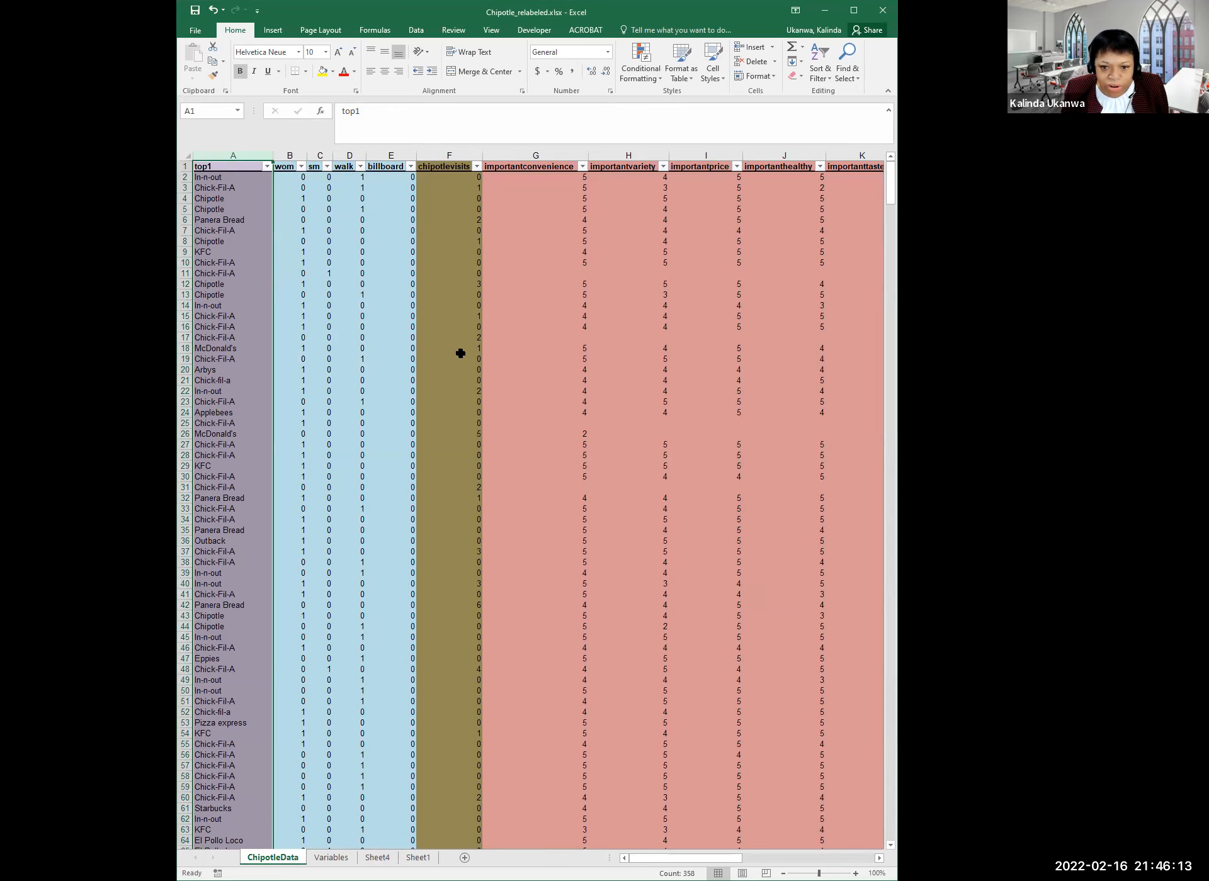
pyautogui.click(540, 274)
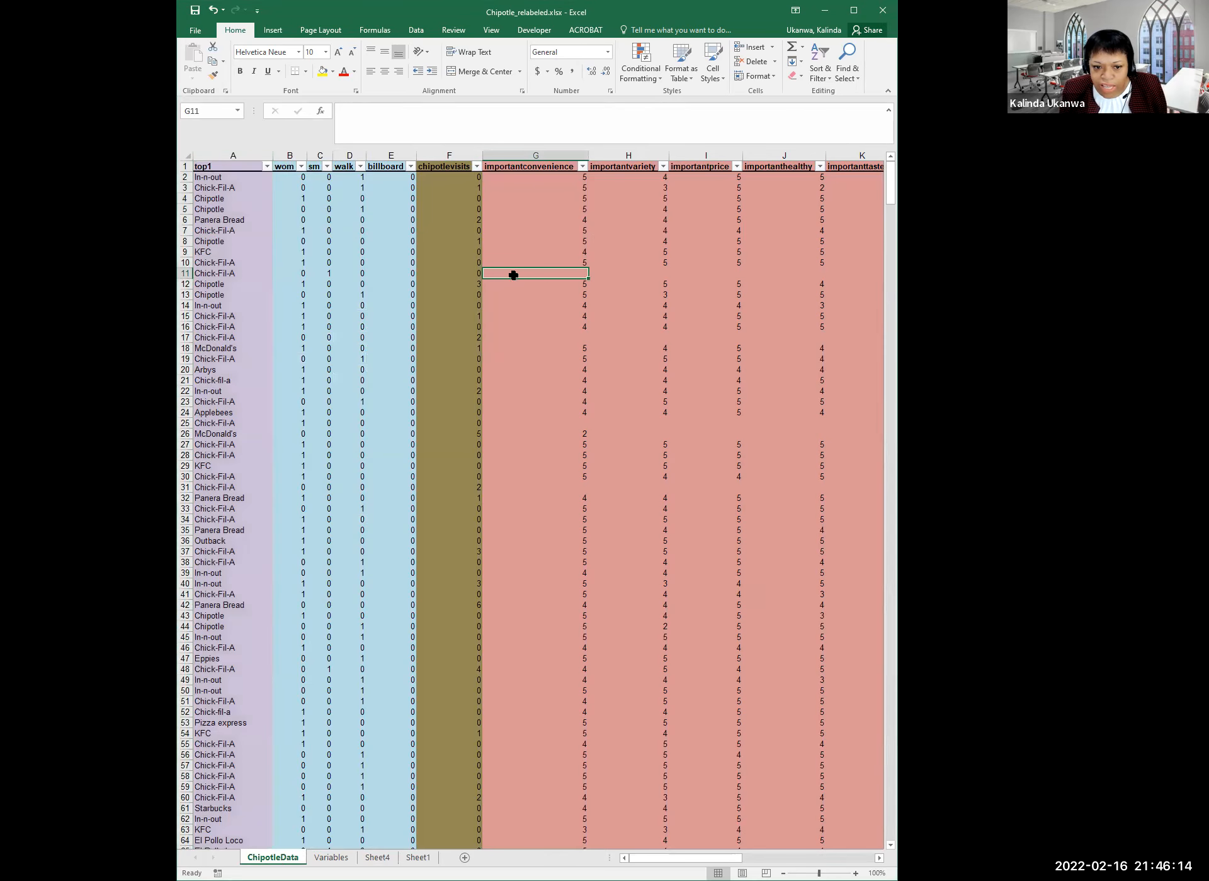
# Examine incomplete survey rows 11, 26 and 25 across all columns and look through the records down to the last one
pyautogui.click(185, 273)
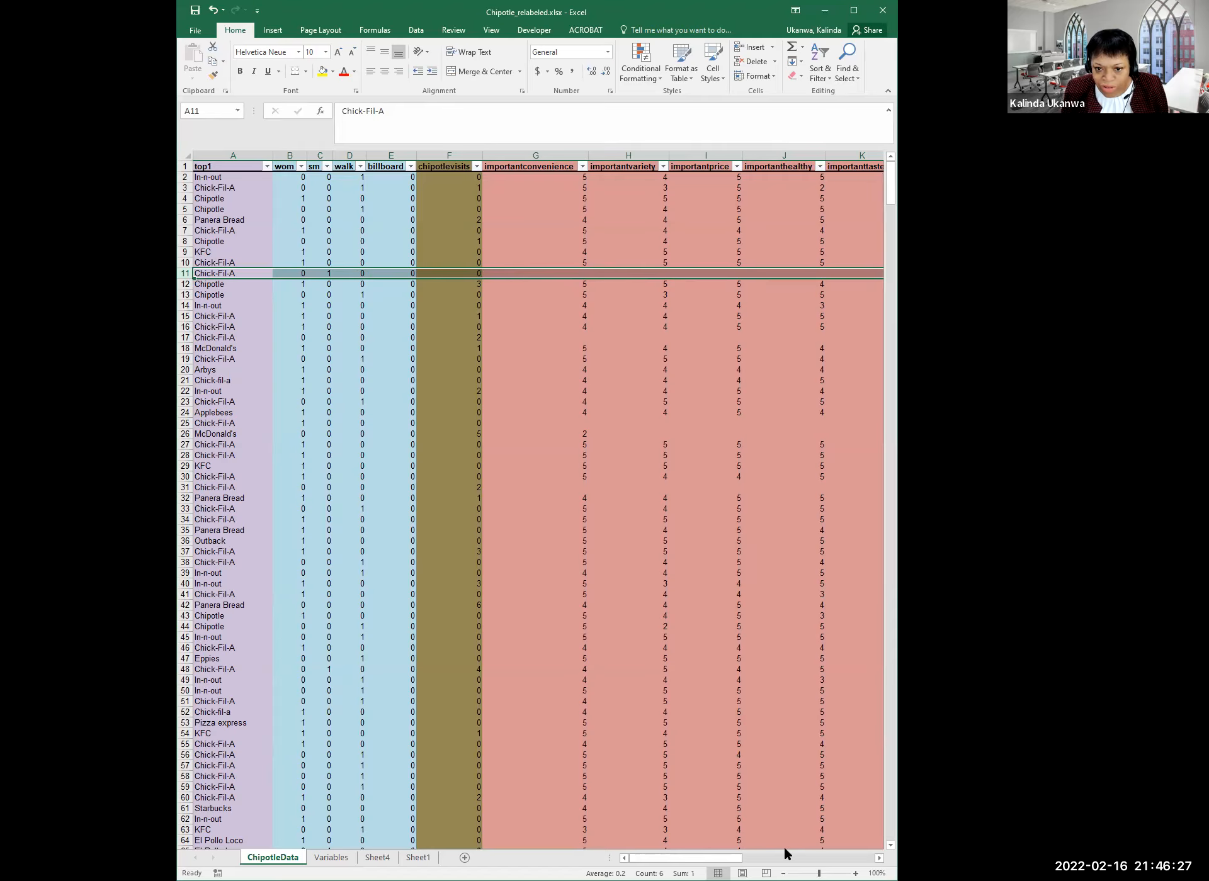
pyautogui.moveTo(730, 853); pyautogui.dragTo(675, 850)
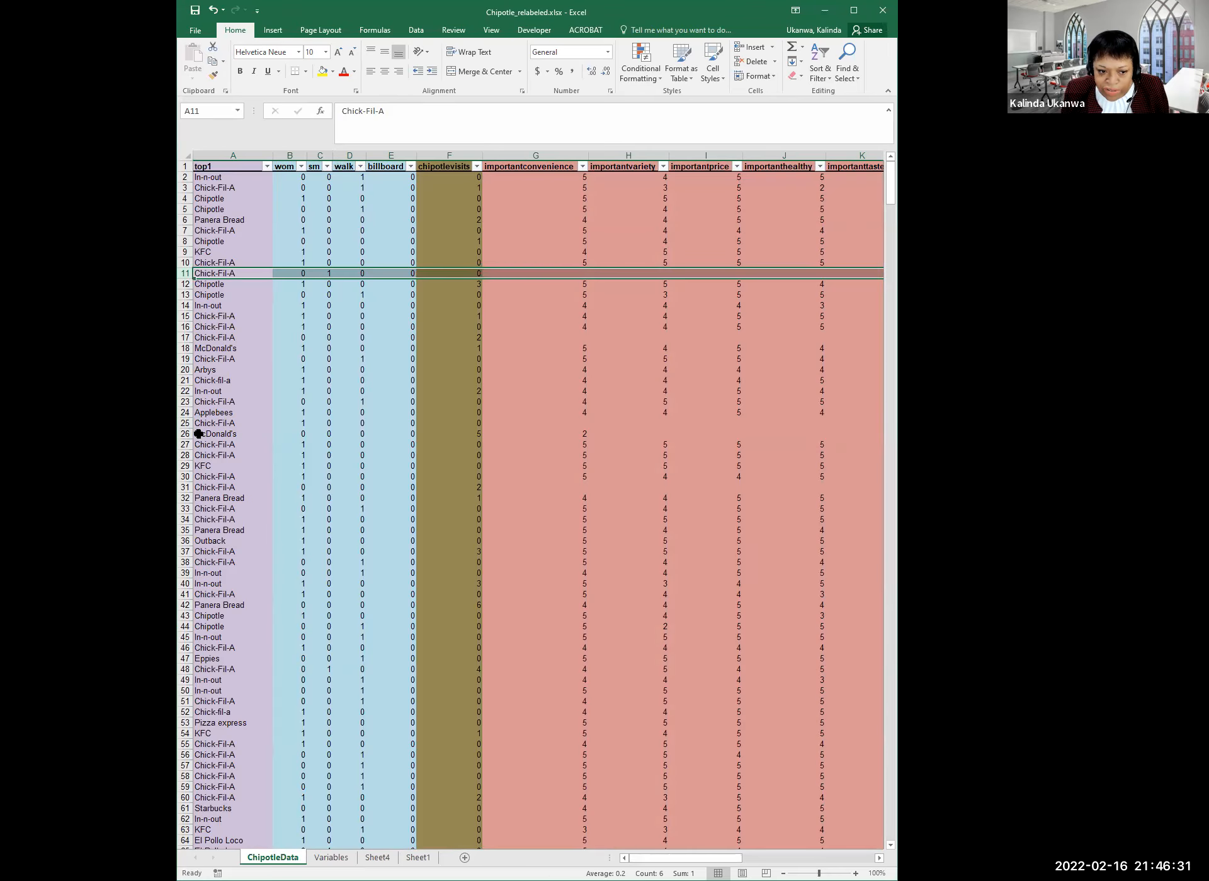
pyautogui.click(185, 434)
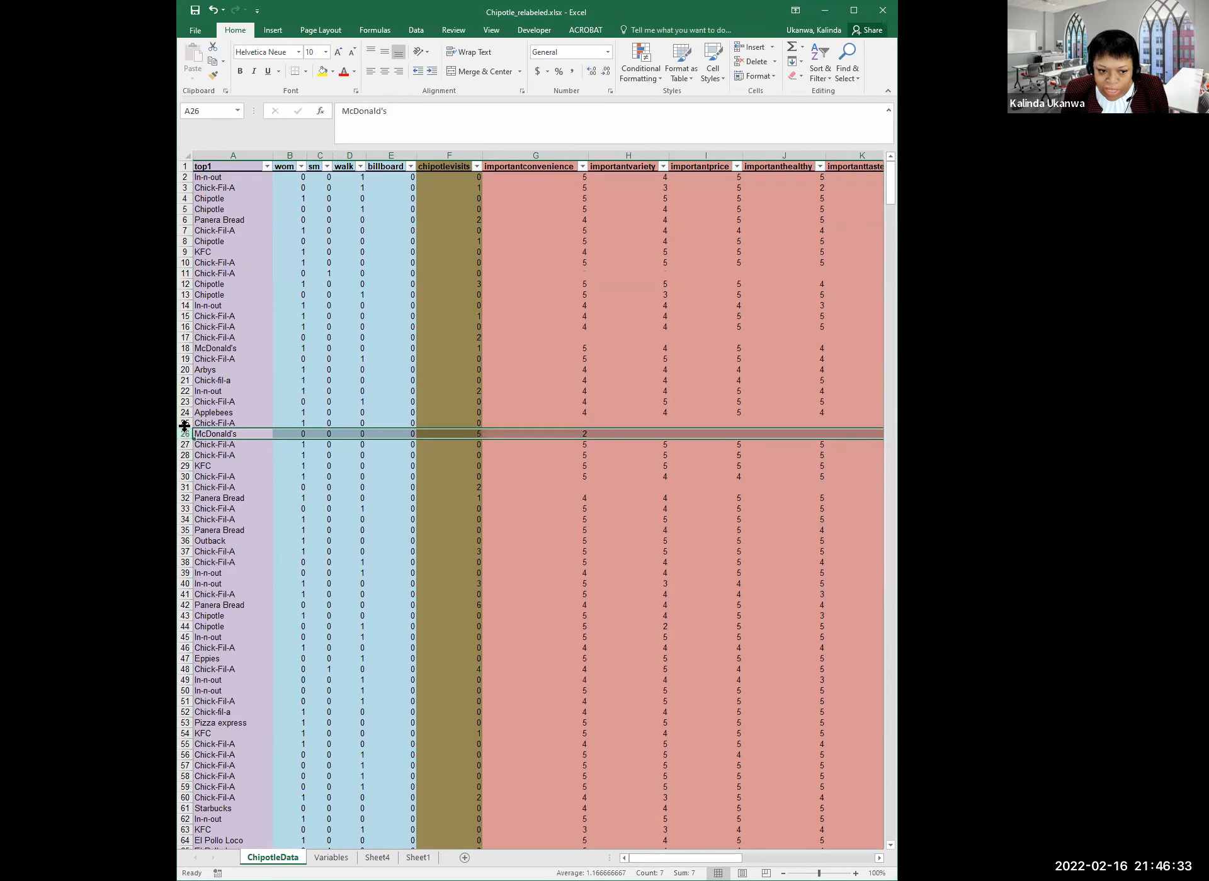
pyautogui.click(185, 423)
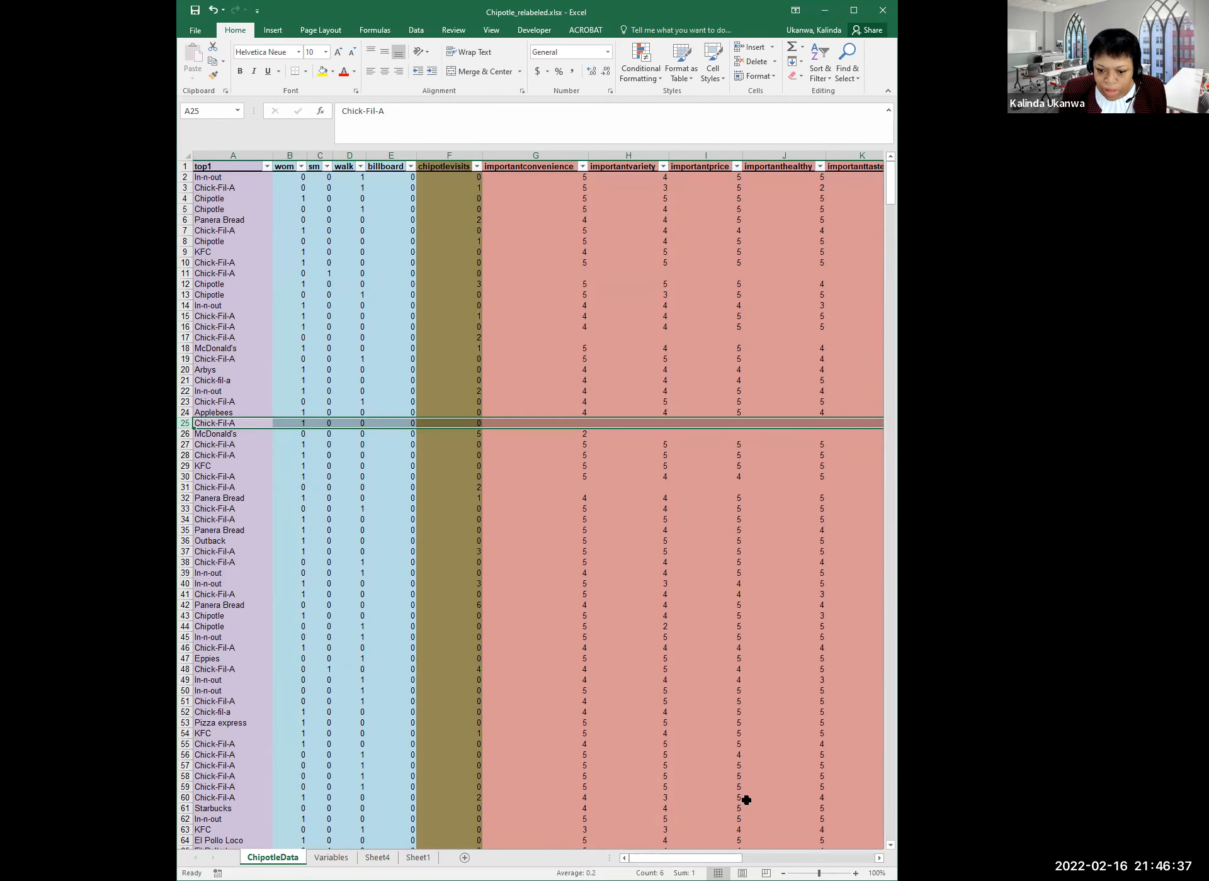
pyautogui.moveTo(655, 854); pyautogui.dragTo(795, 854)
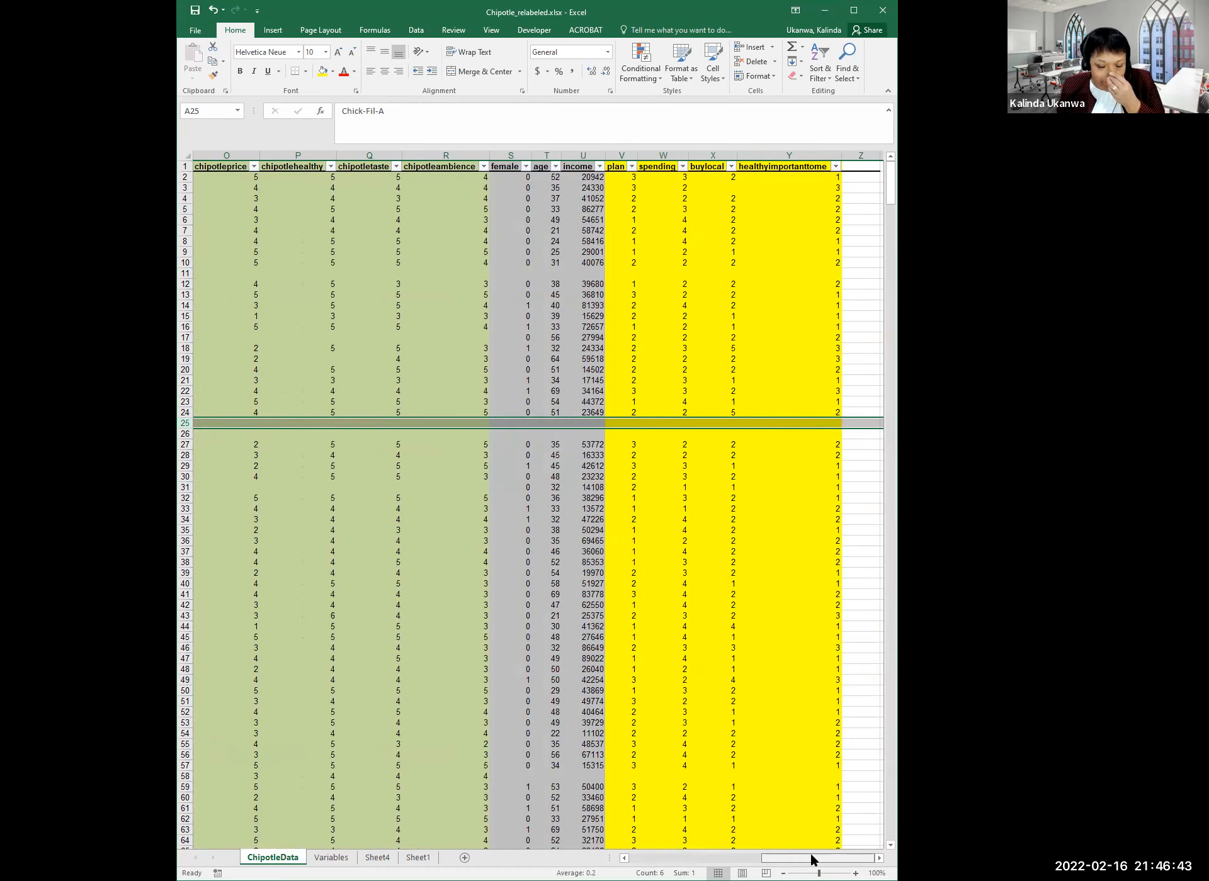
pyautogui.moveTo(891, 202); pyautogui.dragTo(889, 406)
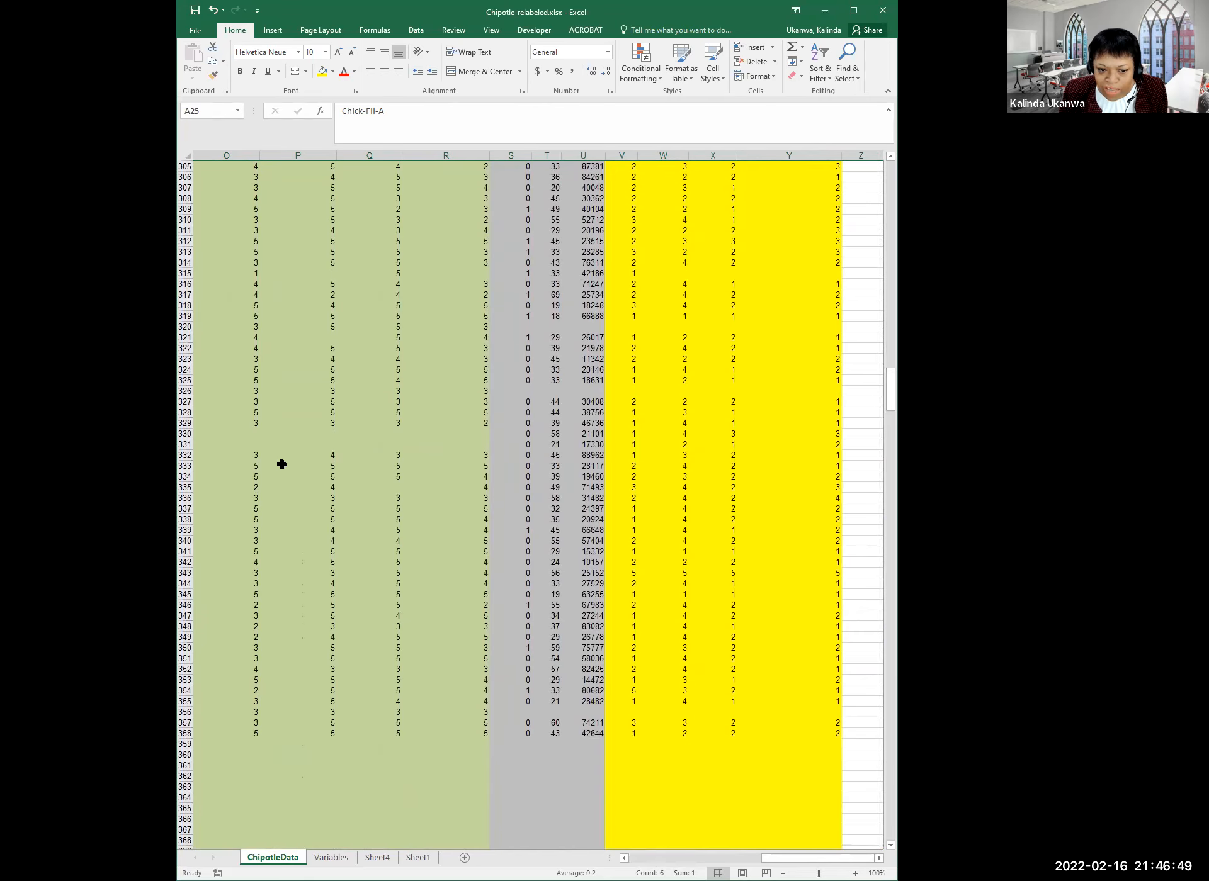
pyautogui.moveTo(890, 390); pyautogui.dragTo(883, 170)
# Inspect the blank answers in rows 11 and 25 across the Chipotle rating, demographic, attitude and importance columns
pyautogui.click(861, 188)
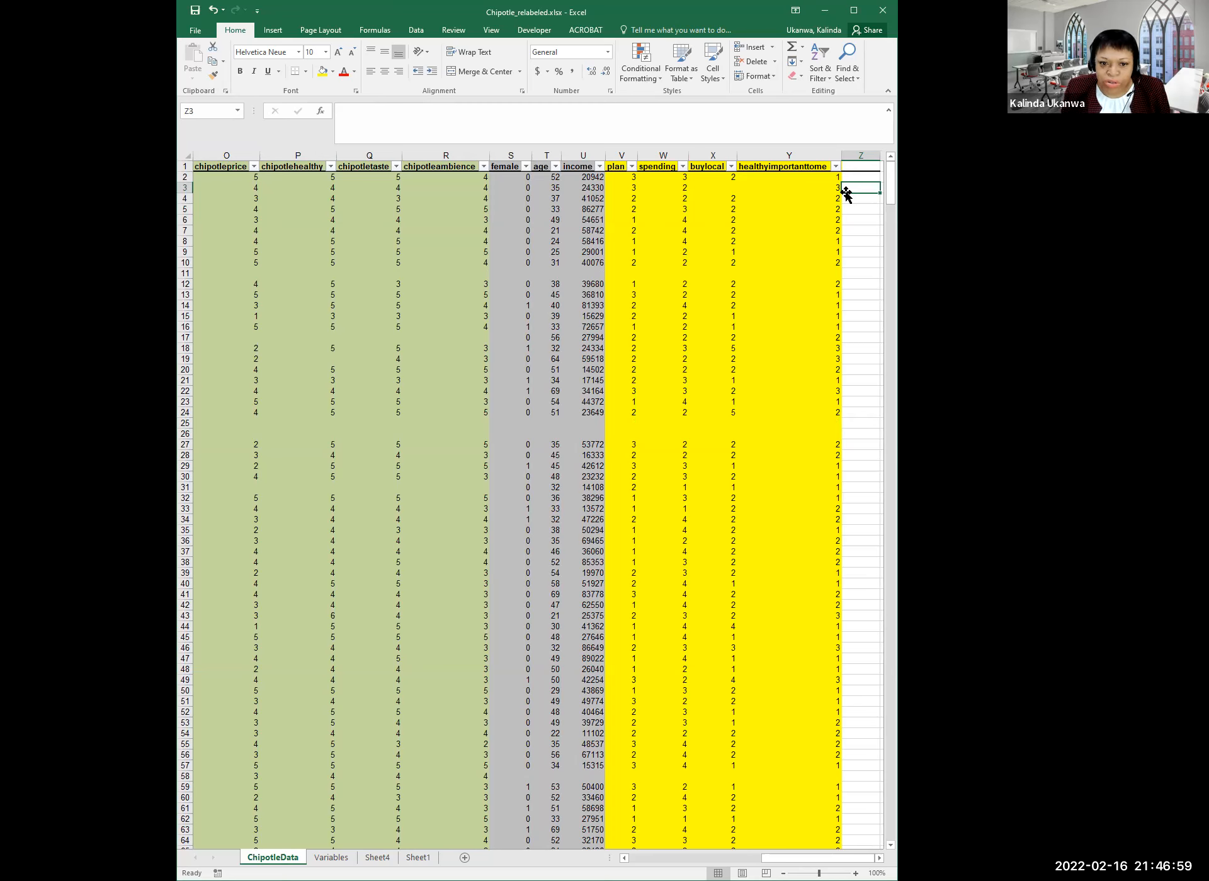
pyautogui.click(743, 272)
pyautogui.click(677, 271)
pyautogui.click(618, 271)
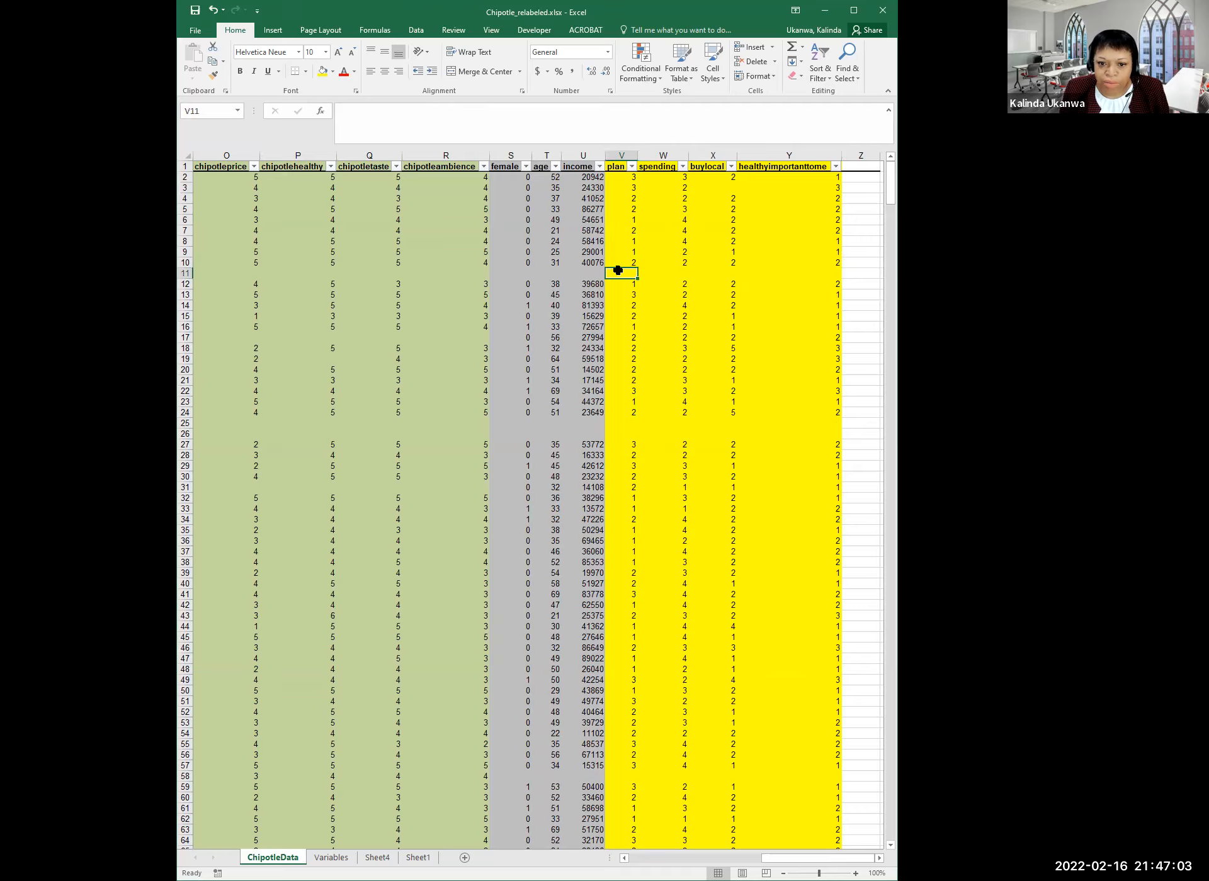
pyautogui.click(701, 271)
pyautogui.click(793, 281)
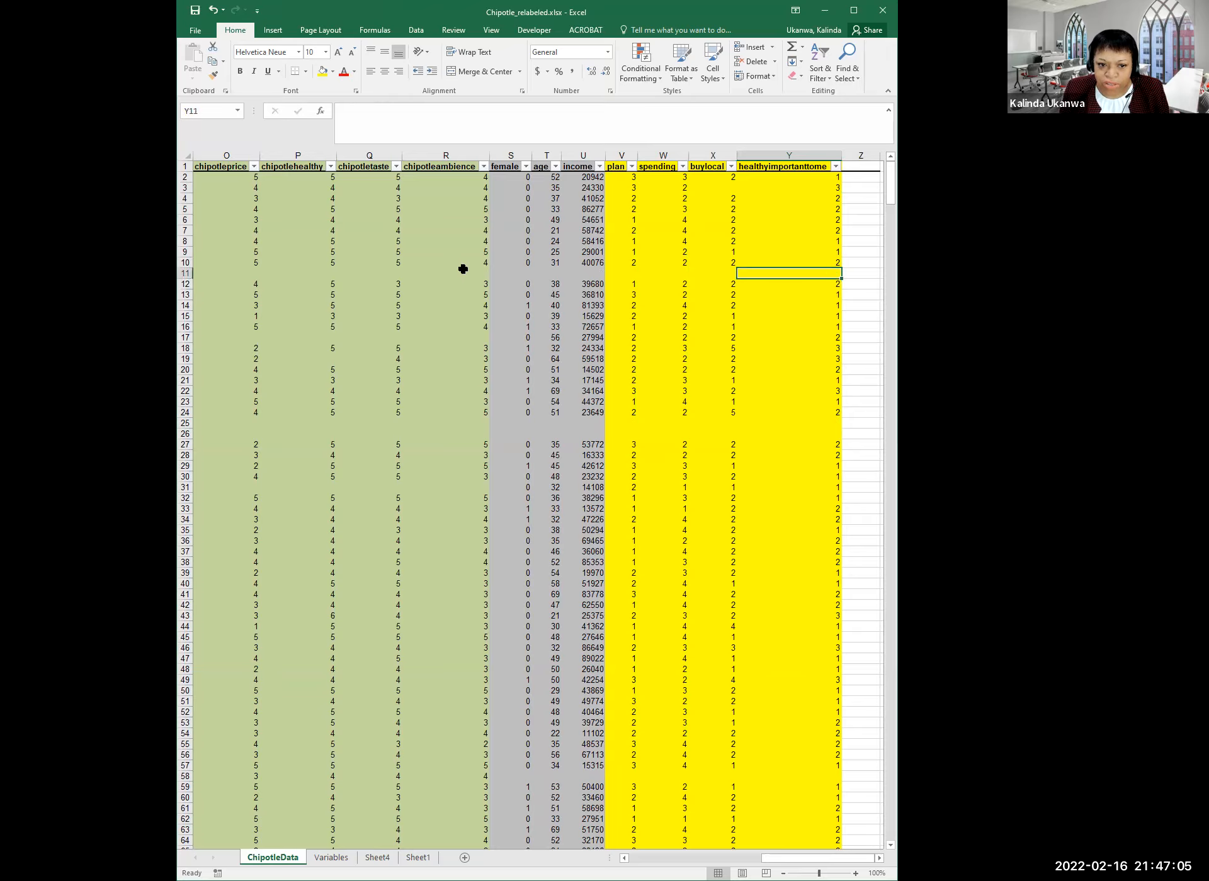
pyautogui.click(390, 284)
pyautogui.click(326, 272)
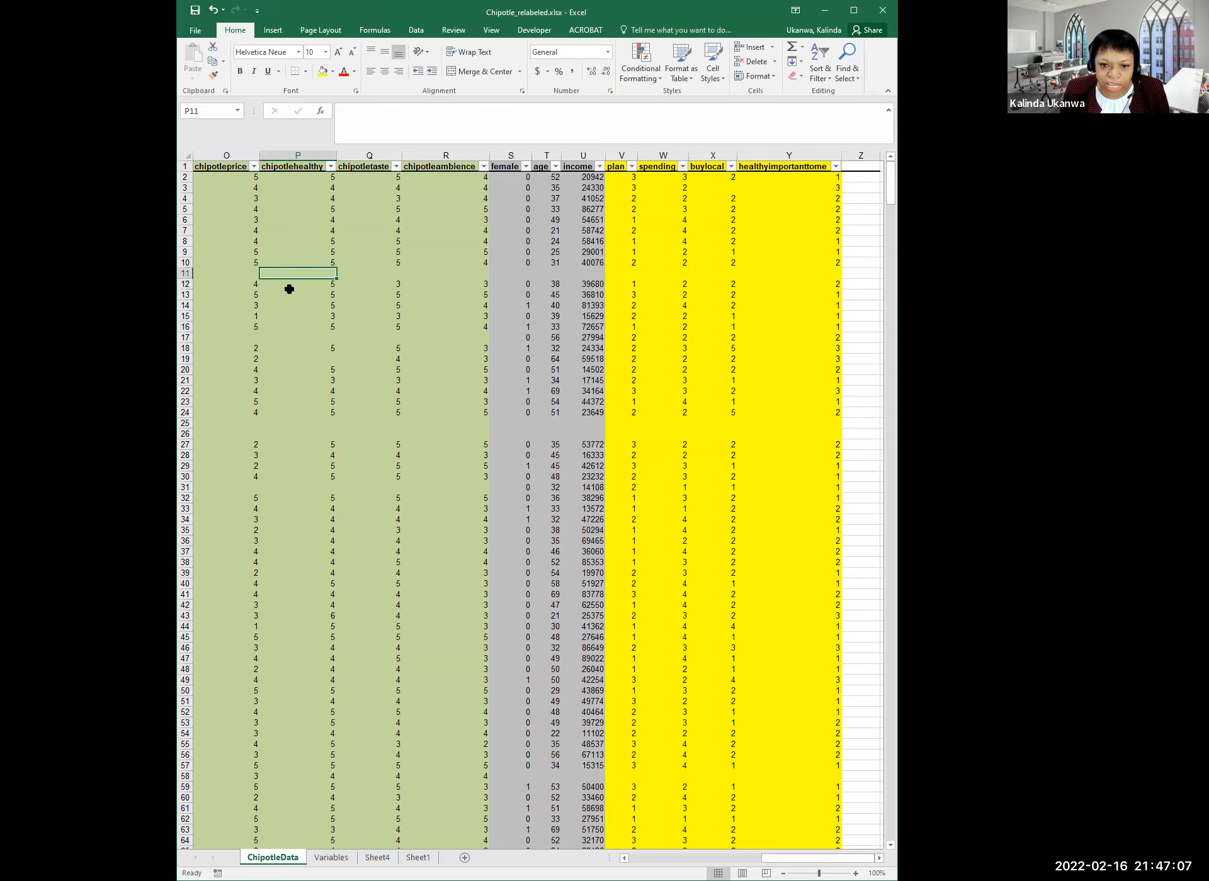
pyautogui.click(536, 425)
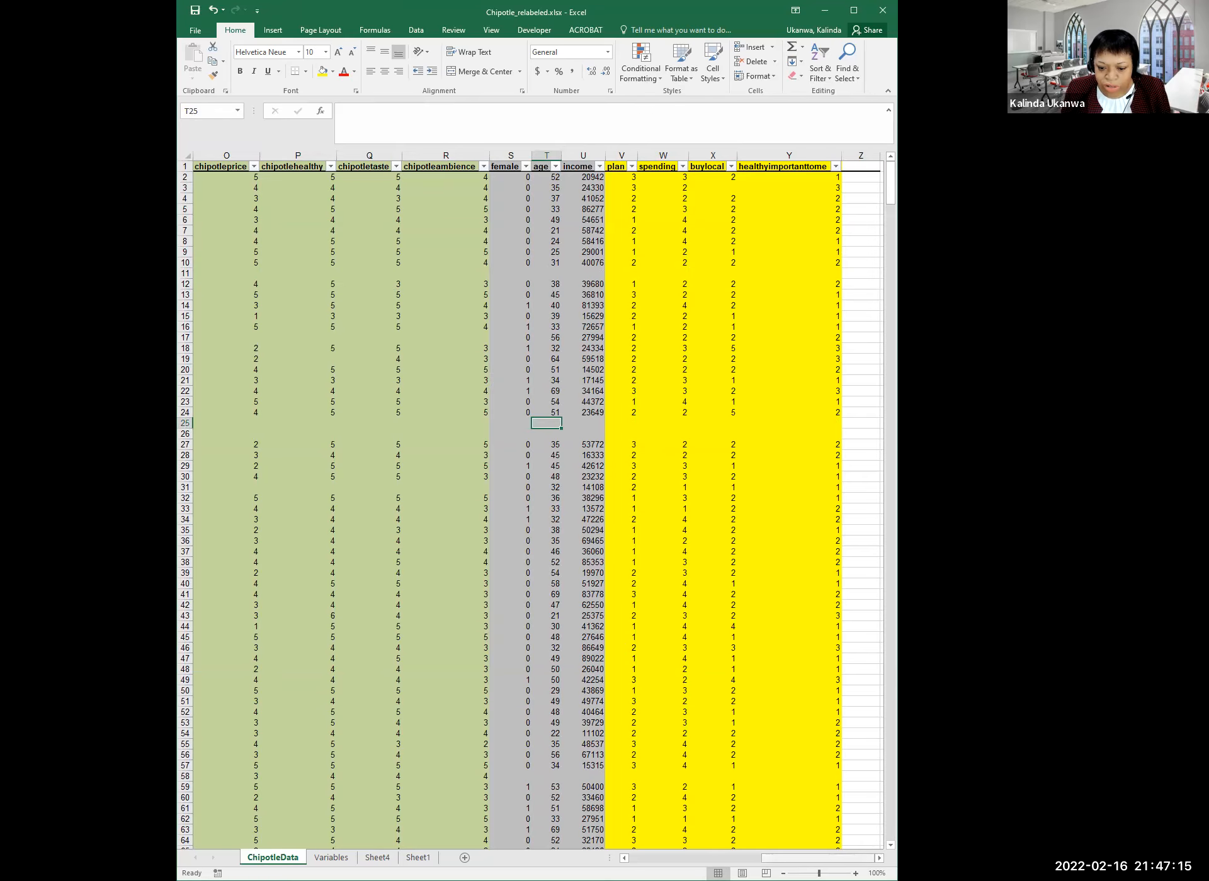
pyautogui.moveTo(819, 858); pyautogui.dragTo(579, 858)
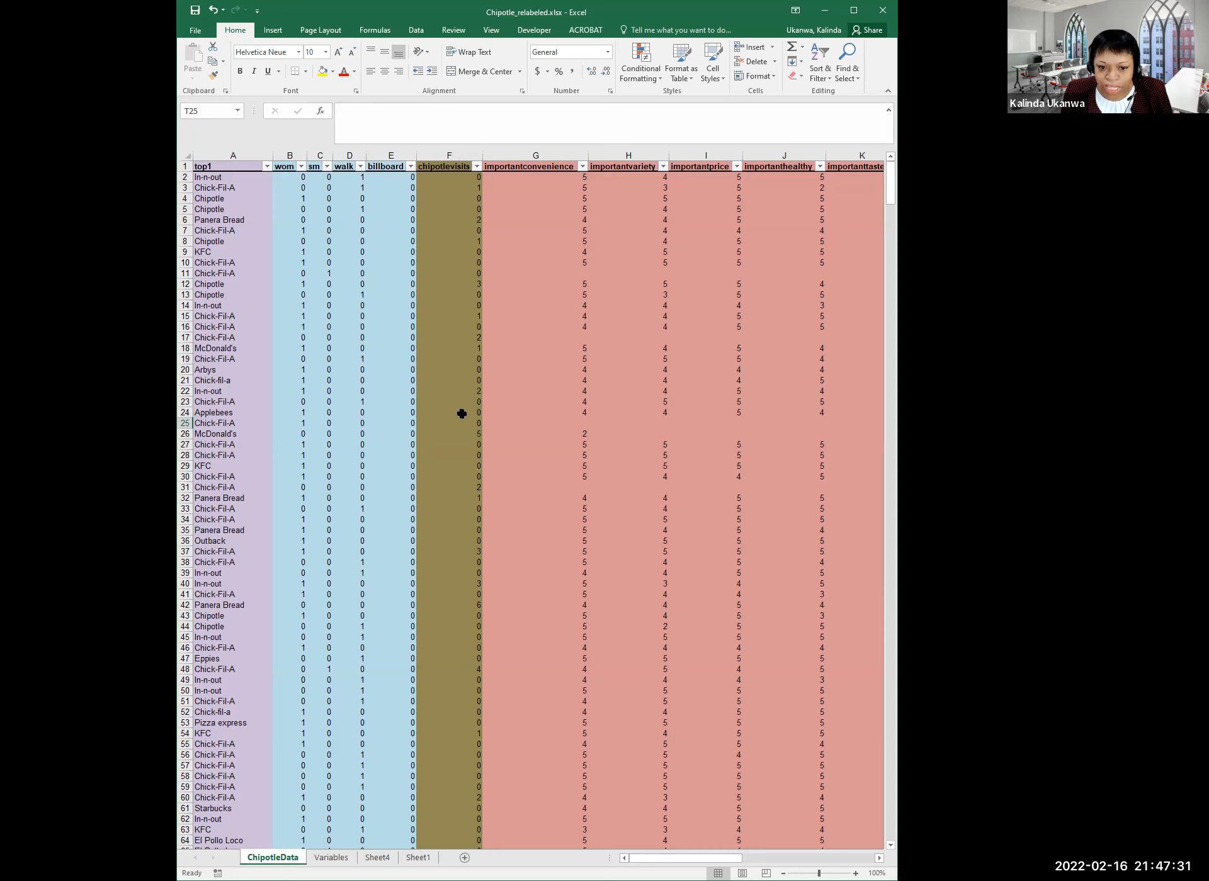
pyautogui.click(593, 423)
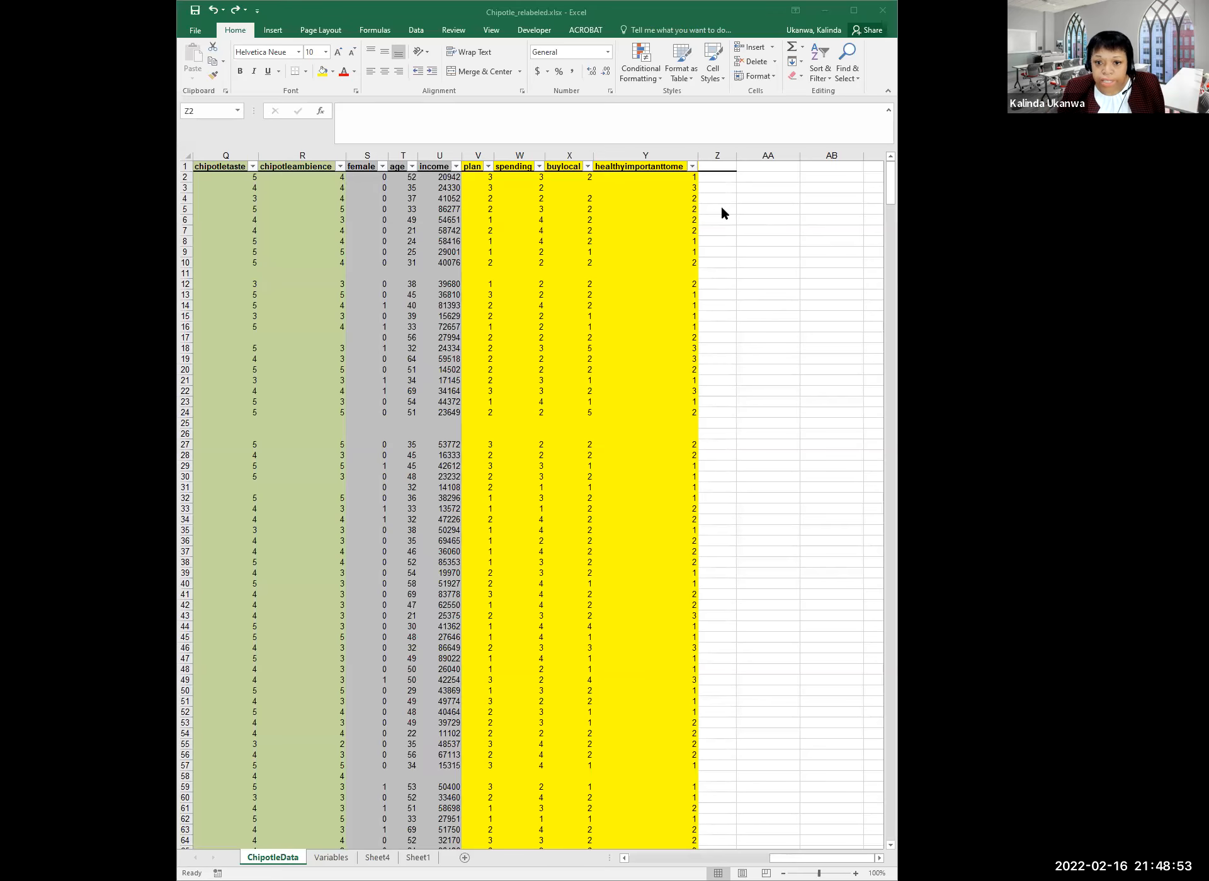
# Review row 2's answers one by one from top1 through healthyimportanttome, ending at empty cell Z2
pyautogui.click(721, 207)
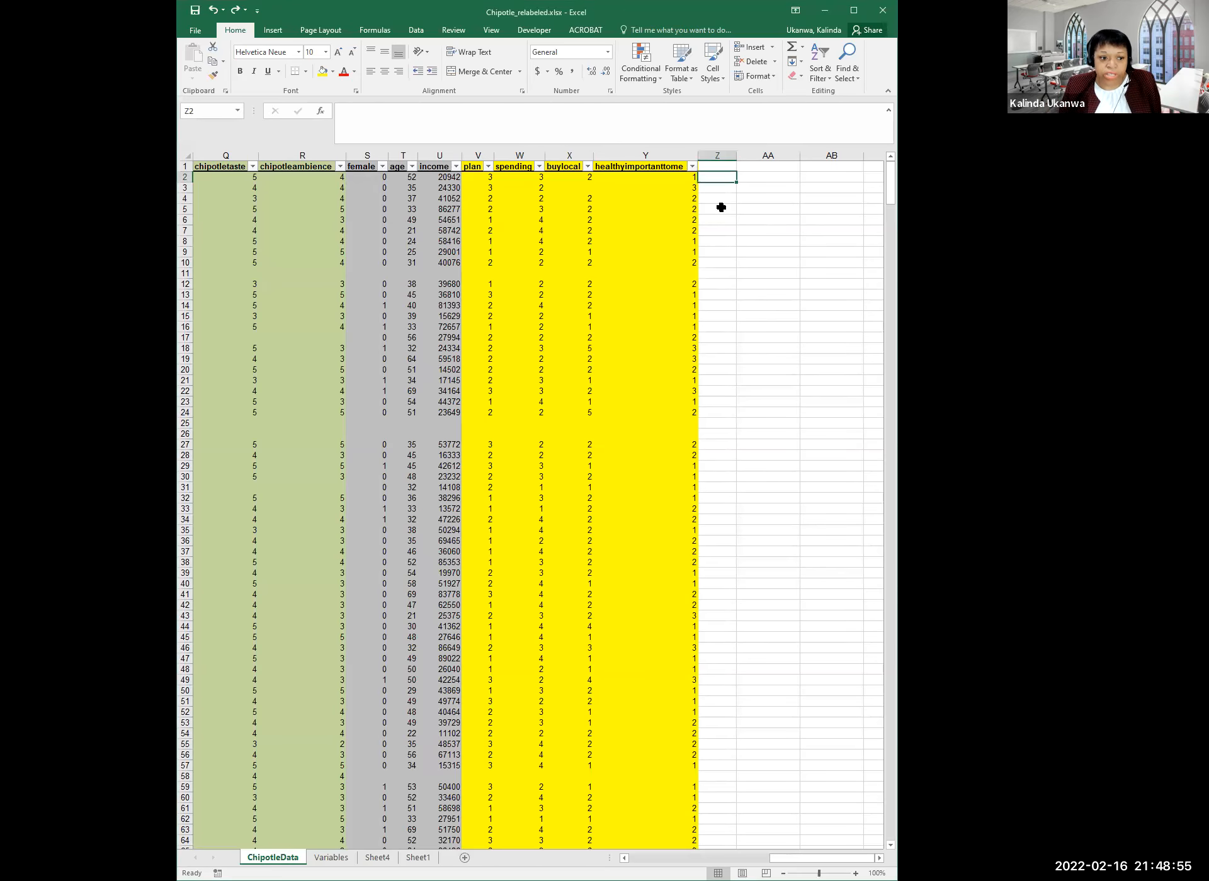
pyautogui.click(730, 209)
pyautogui.click(723, 177)
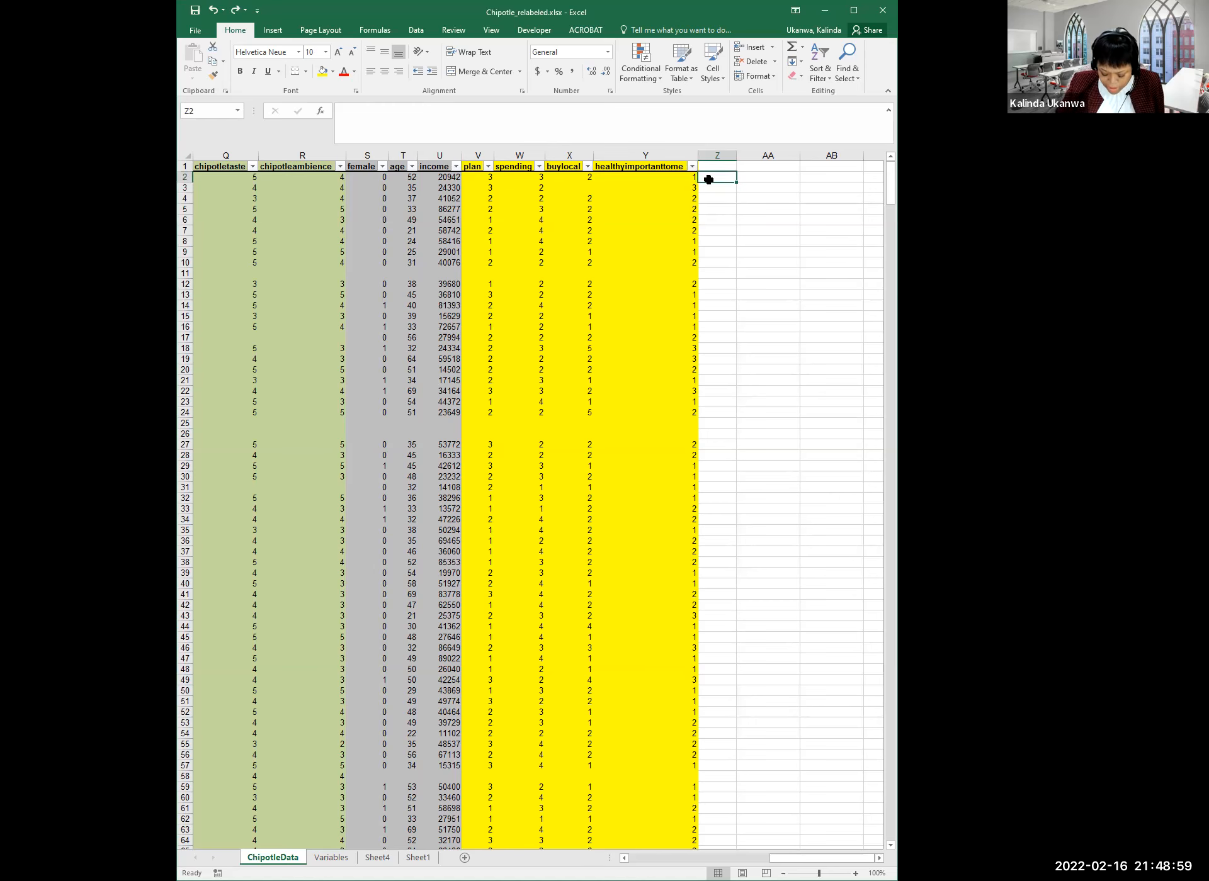
pyautogui.hotkey('ctrl', 'Left')
pyautogui.hotkey('ctrl', 'Left')
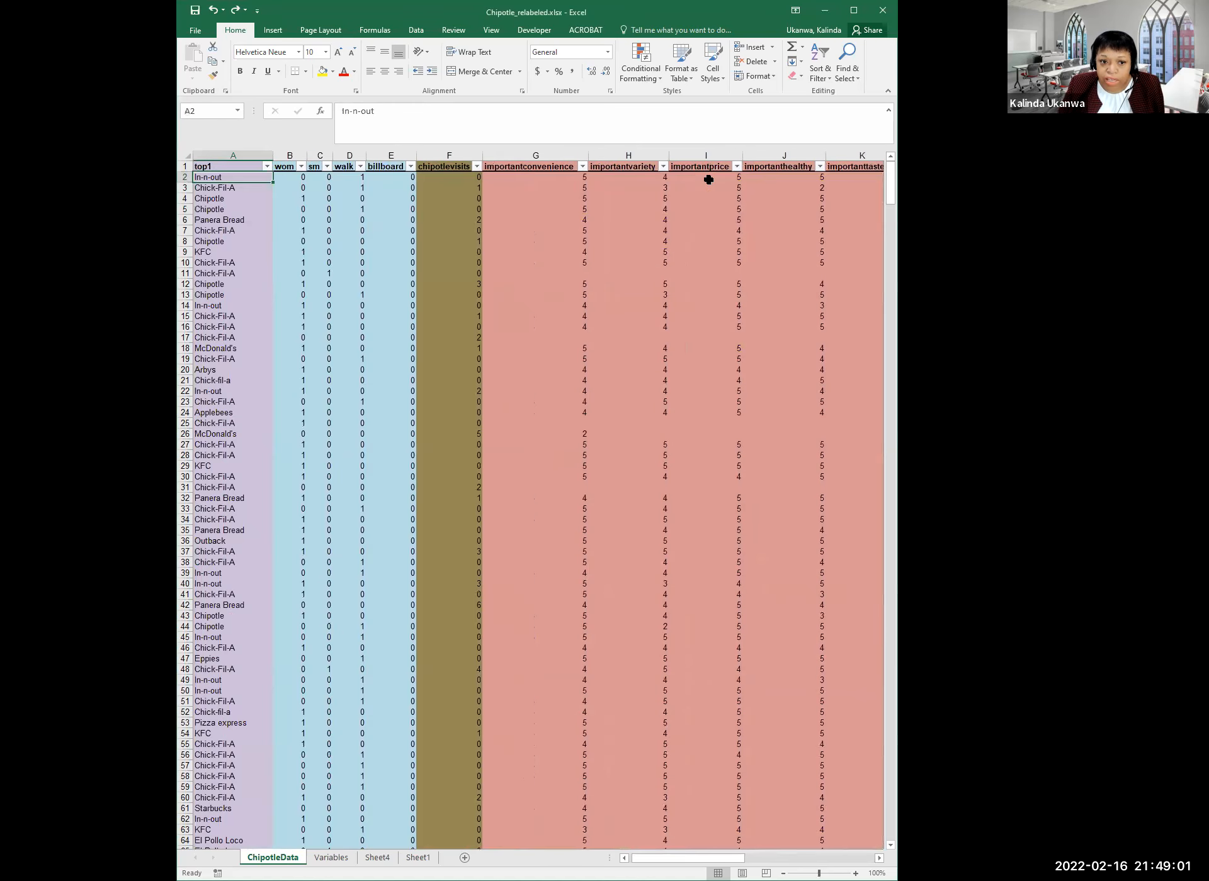
pyautogui.press('Right')
pyautogui.press('Right')
pyautogui.press('Left')
pyautogui.press('Left')
pyautogui.press('Right')
pyautogui.press('Right')
pyautogui.press('Right')
pyautogui.press('Right')
pyautogui.press('Right')
pyautogui.press('Right')
pyautogui.press('Right')
pyautogui.press('Right')
pyautogui.press('Right')
pyautogui.press('Right')
pyautogui.press('Right')
pyautogui.press('Right')
pyautogui.press('Right')
pyautogui.press('Right')
pyautogui.press('Right')
pyautogui.press('Right')
pyautogui.press('Right')
pyautogui.press('Right')
pyautogui.press('Right')
pyautogui.press('Right')
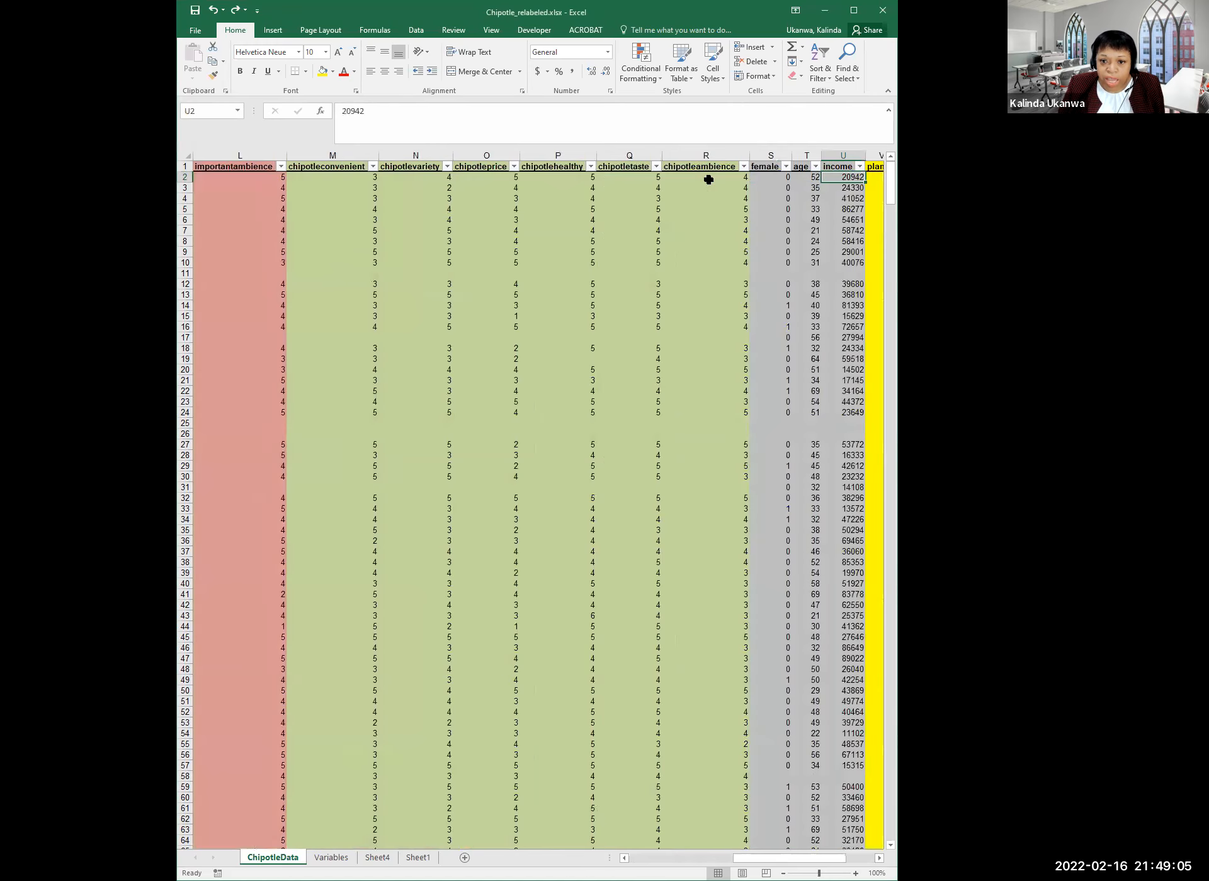
pyautogui.press('Right')
pyautogui.press('Right')
pyautogui.press('Right')
pyautogui.press('Right')
pyautogui.press('Right')
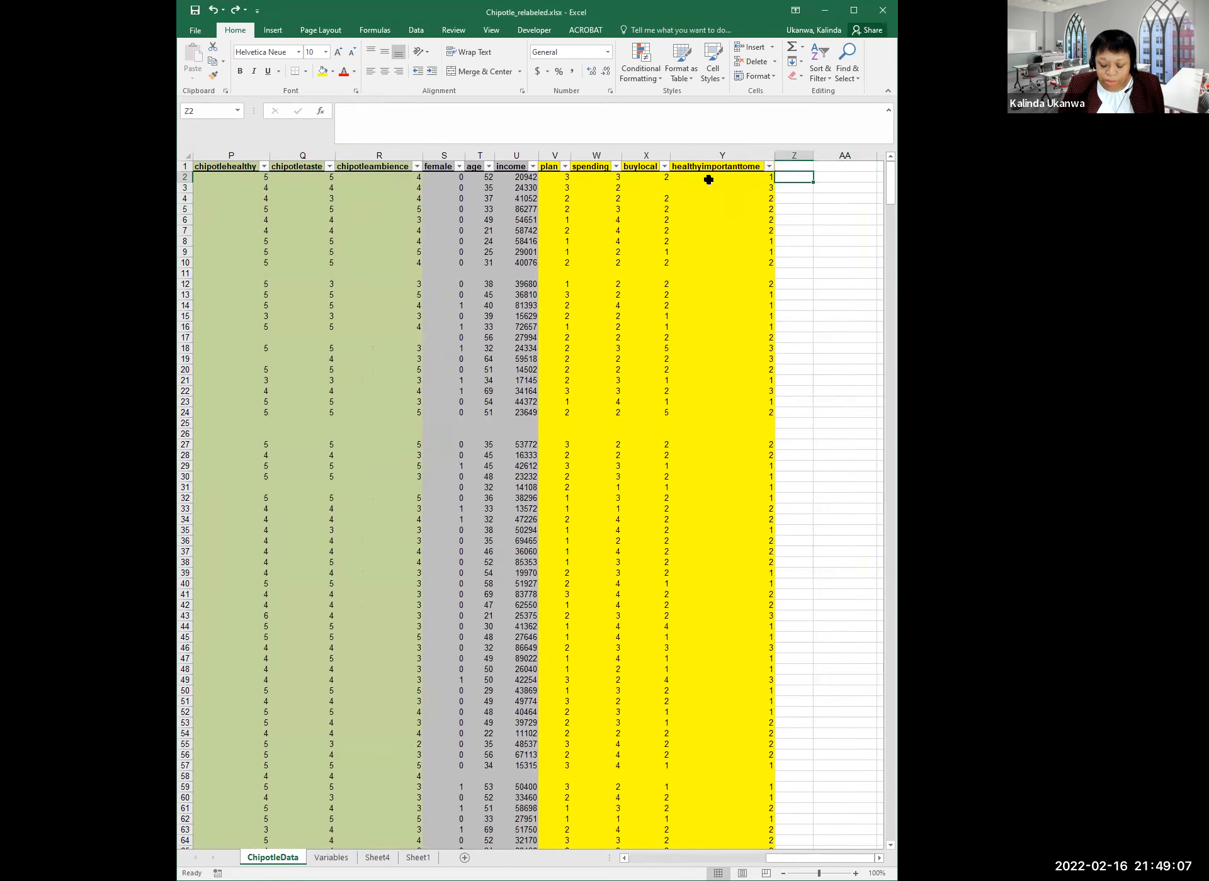
# Enter the formula =COUNTA(A2:Y2) in Z2 to count the first respondent's answered questions
pyautogui.write('=')
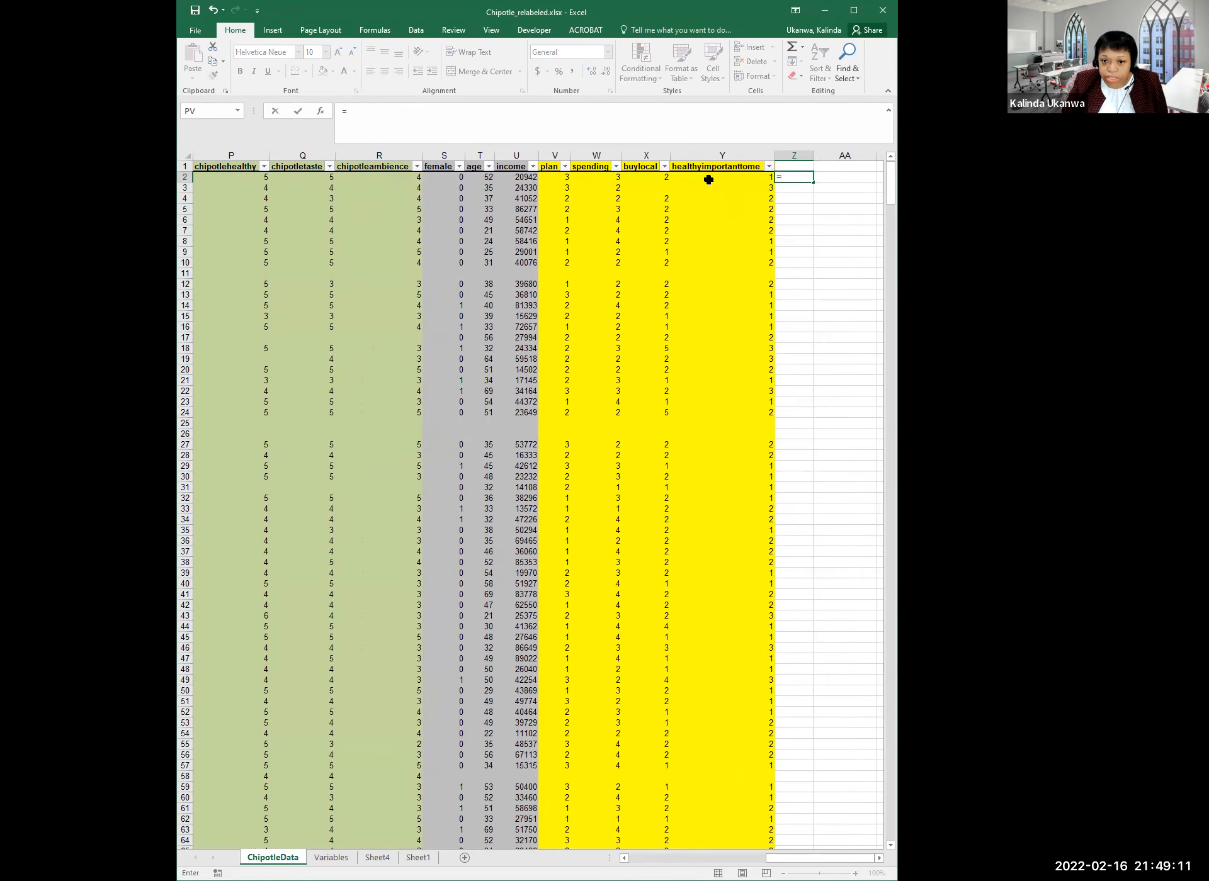
pyautogui.write('counta(')
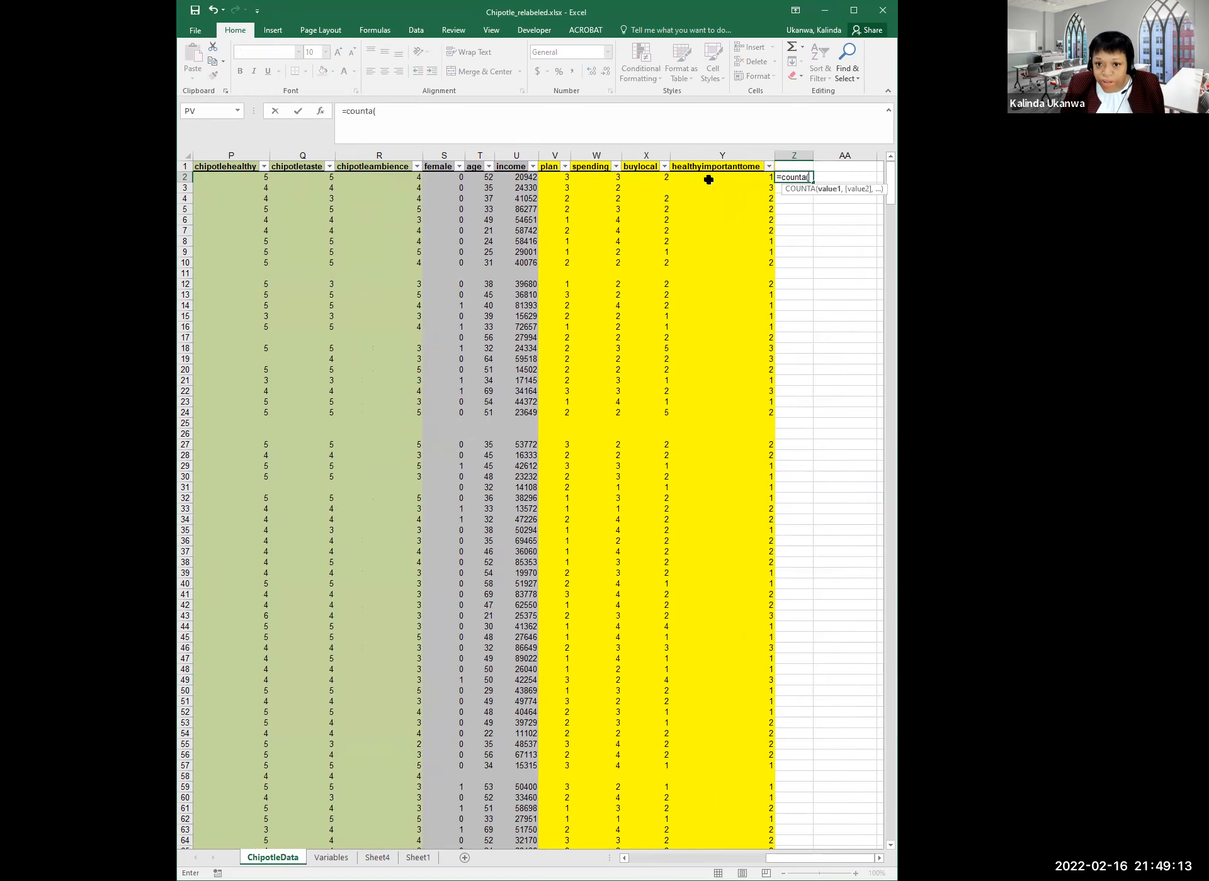
pyautogui.click(708, 180)
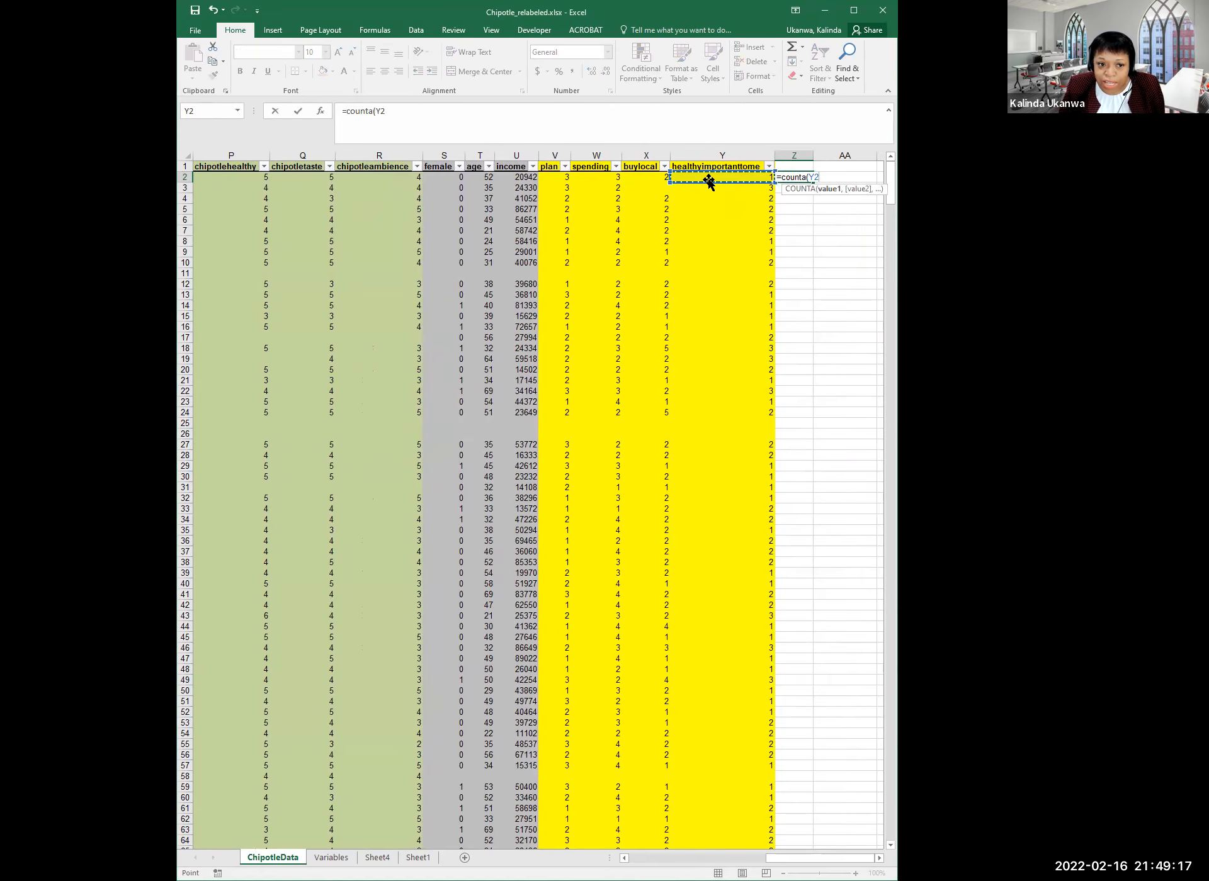
pyautogui.hotkey('ctrl', 'shift', 'Left')
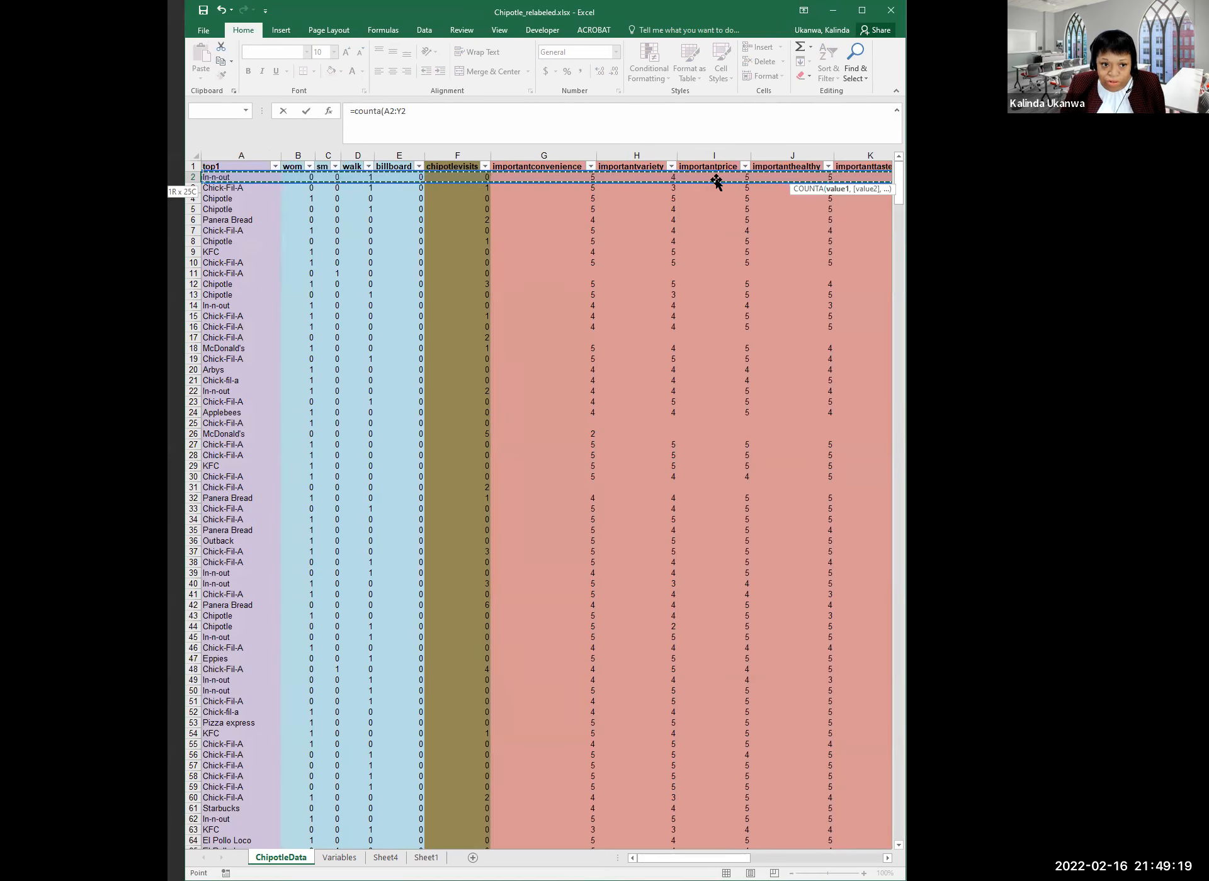
pyautogui.press('Tab')
# Check the cells of row 2 covered by the count, from the first column through the demographic columns
pyautogui.press('Left')
pyautogui.press('Left')
pyautogui.press('Left')
pyautogui.press('Left')
pyautogui.press('Left')
pyautogui.press('Left')
pyautogui.press('Left')
pyautogui.press('Left')
pyautogui.press('Left')
pyautogui.press('Left')
pyautogui.press('Left')
pyautogui.press('Left')
pyautogui.press('Left')
pyautogui.press('Left')
pyautogui.press('Left')
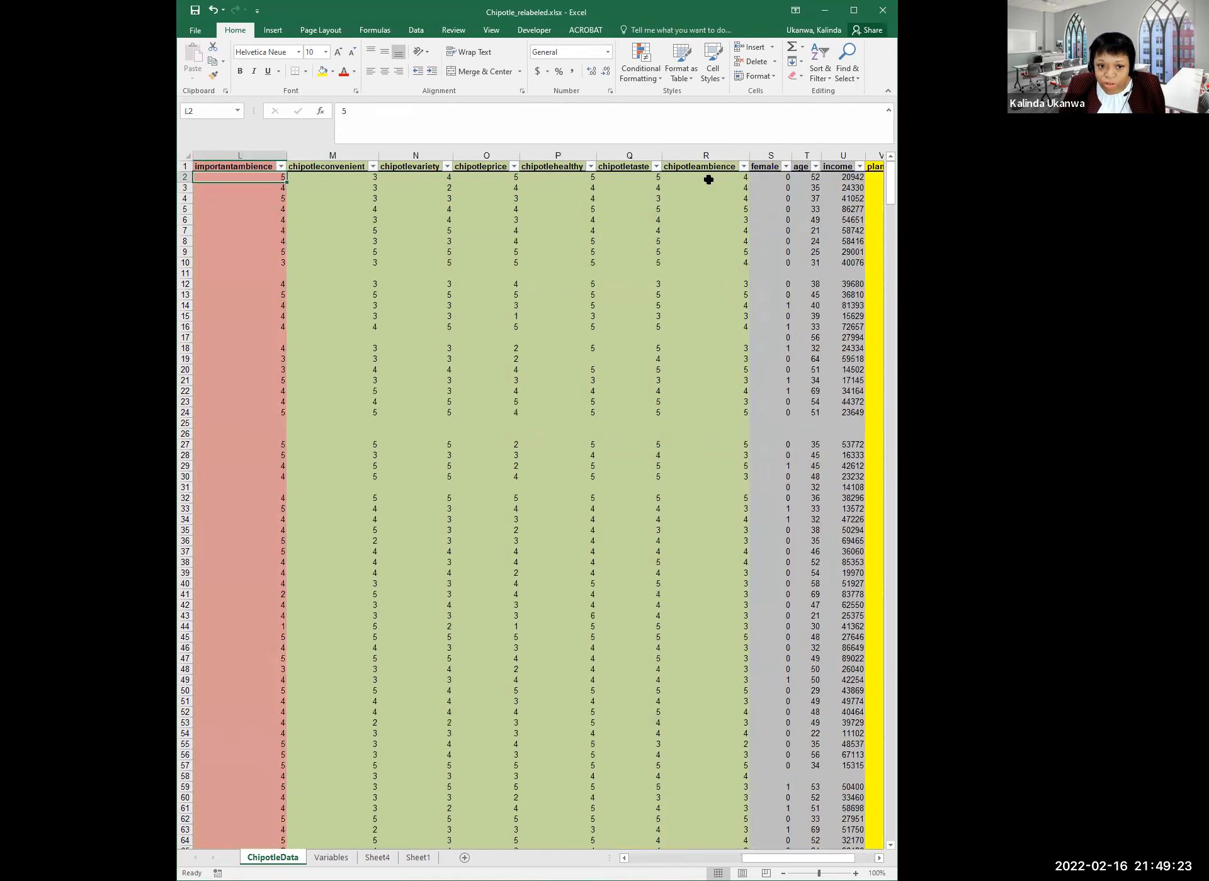
pyautogui.press('Home')
pyautogui.press('Right')
pyautogui.press('Right')
pyautogui.press('Right')
pyautogui.press('Right')
pyautogui.press('Right')
pyautogui.press('Right')
pyautogui.press('Right')
pyautogui.press('Right')
pyautogui.press('Right')
pyautogui.press('Right')
pyautogui.press('Right')
pyautogui.press('Right')
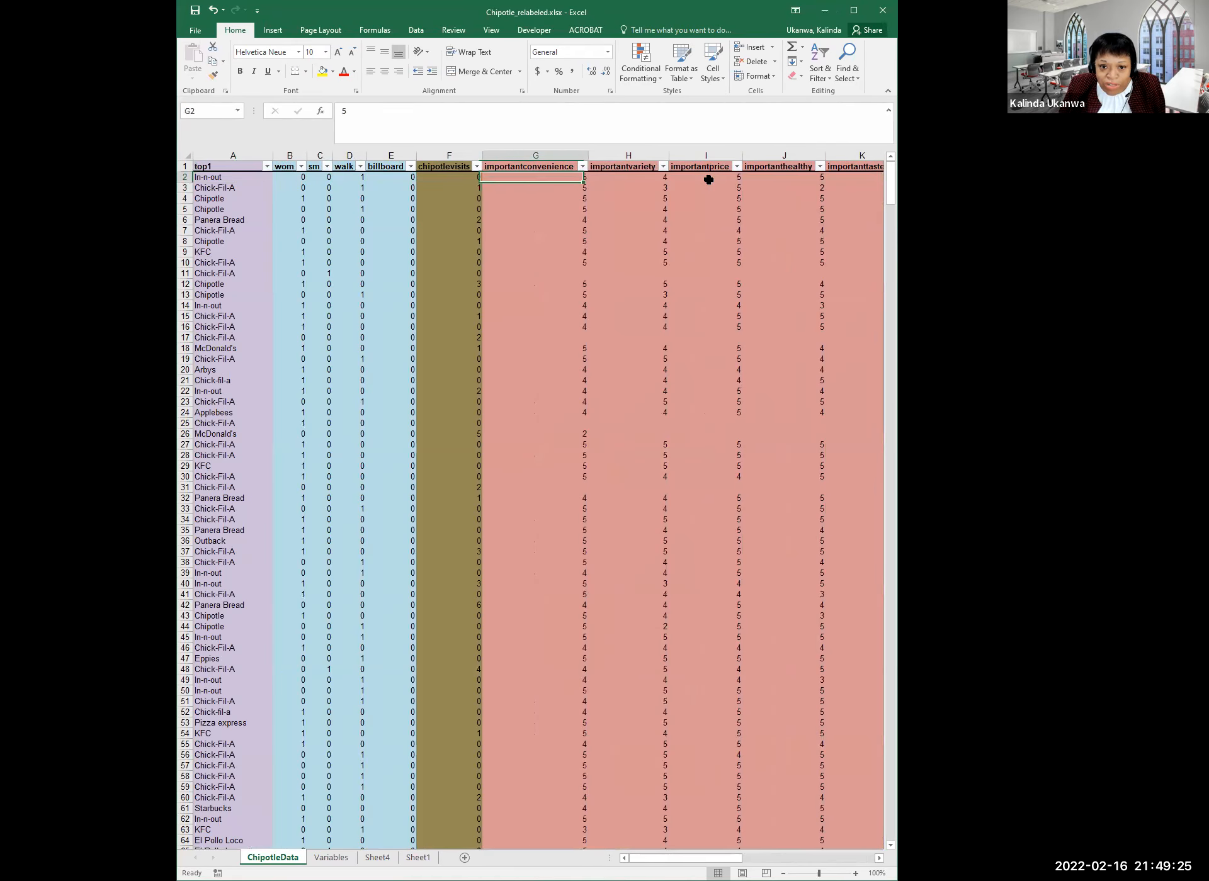
pyautogui.press('Right')
pyautogui.press('Right')
pyautogui.press('Right')
pyautogui.press('Right')
pyautogui.press('Right')
pyautogui.press('Right')
pyautogui.press('Right')
pyautogui.press('Right')
pyautogui.press('Right')
pyautogui.press('Right')
pyautogui.press('Right')
pyautogui.press('Right')
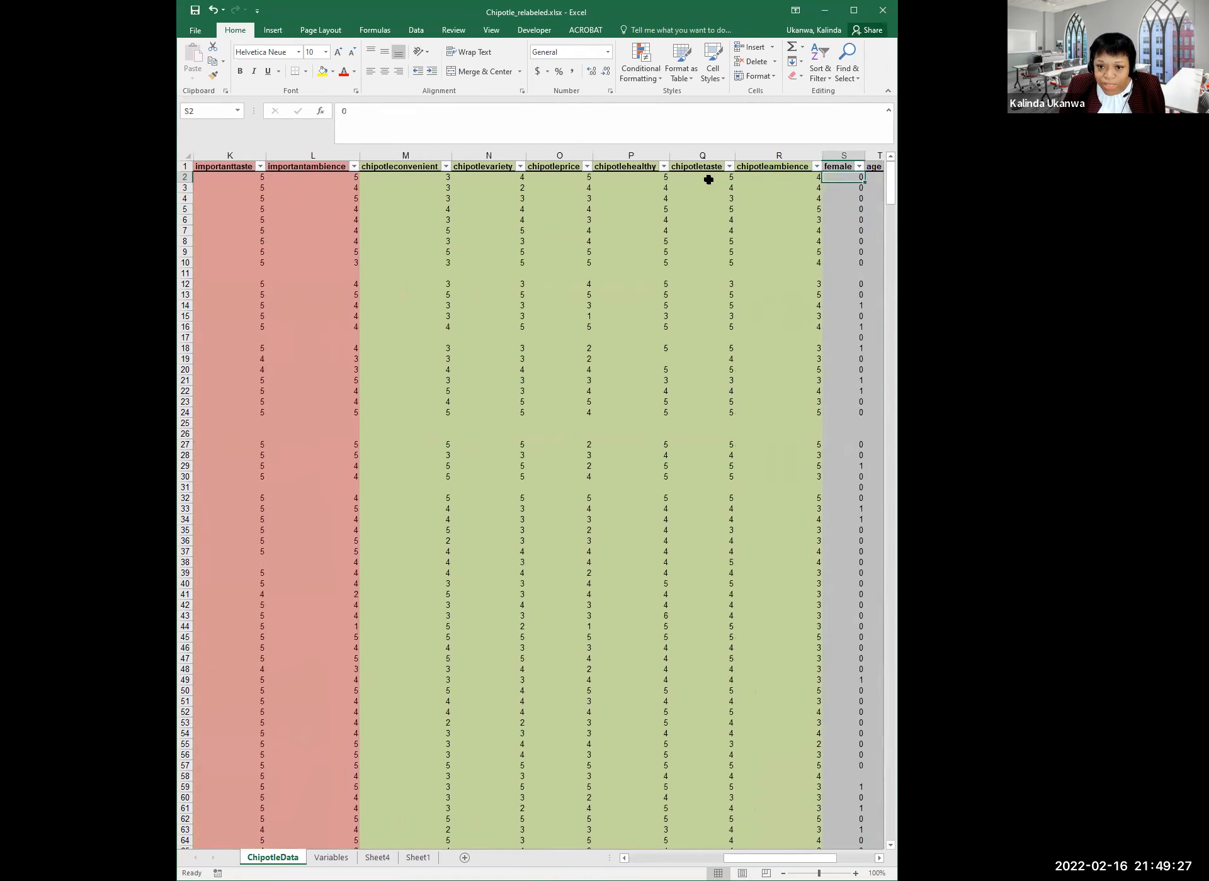
pyautogui.press('Right')
pyautogui.press('Right')
pyautogui.press('Right')
pyautogui.press('Left')
pyautogui.press('Left')
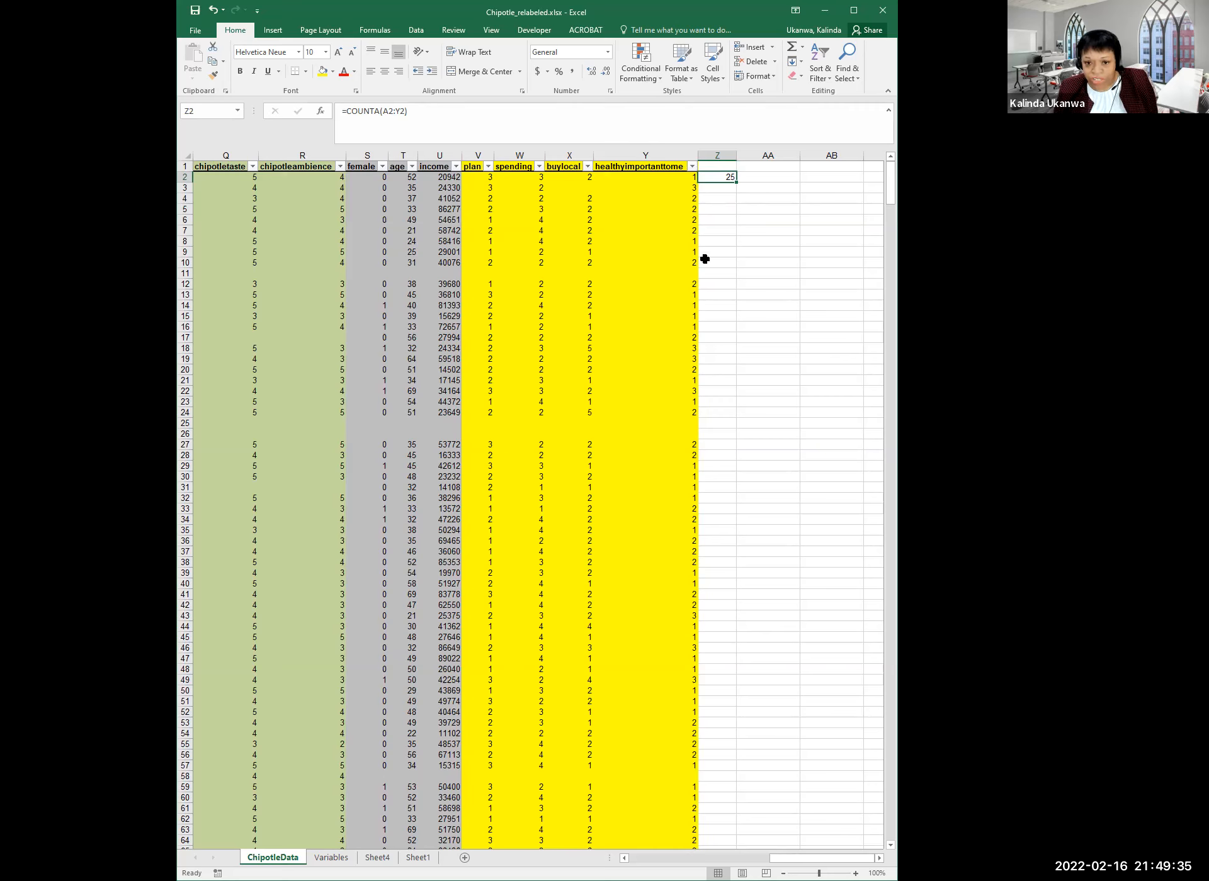
# Copy the COUNTA formula from Z2 and select the column Z cells from Z3 downward alongside the remaining respondent rows
pyautogui.hotkey('ctrl', 'c')
pyautogui.click(716, 191)
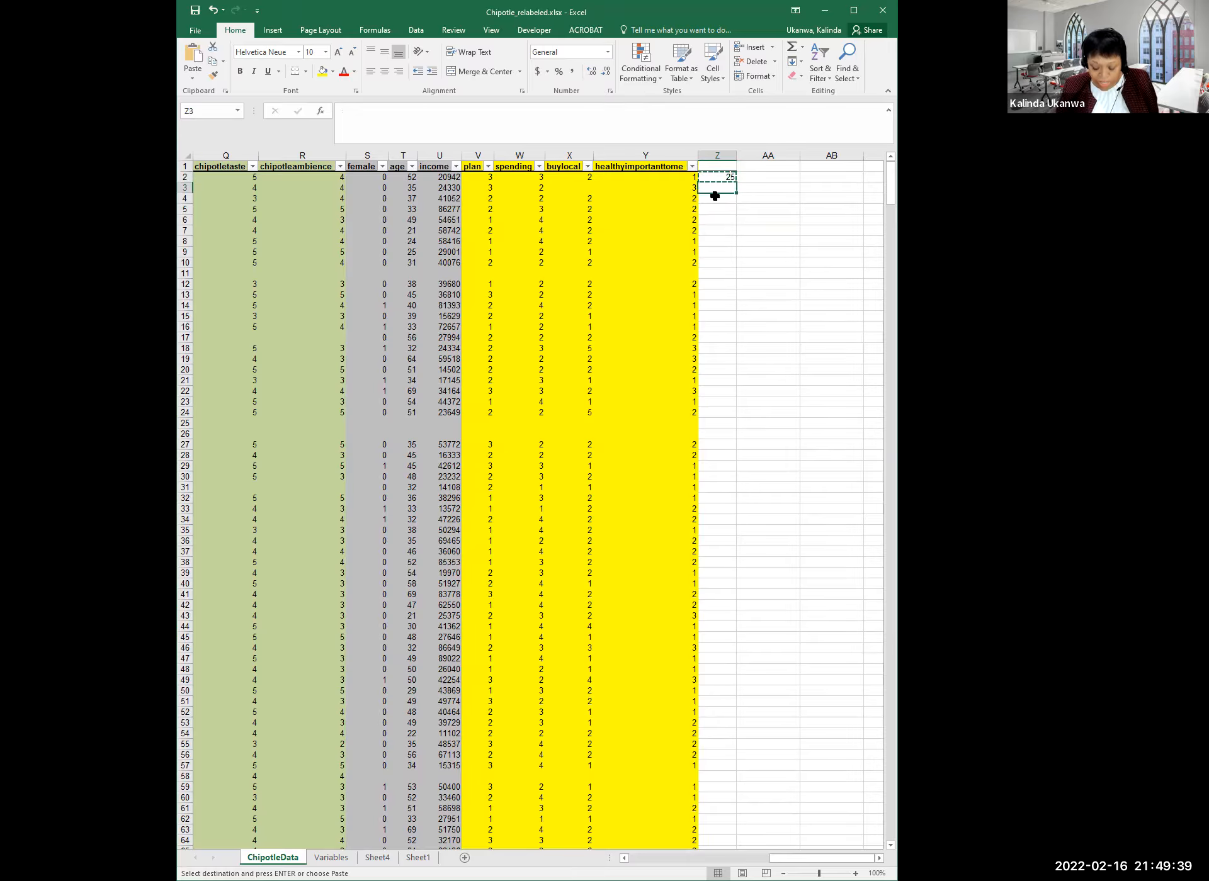
pyautogui.hotkey('shift', 'Down')
pyautogui.hotkey('shift', 'Down')
pyautogui.hotkey('shift', 'Down')
pyautogui.hotkey('shift', 'Down')
pyautogui.hotkey('shift', 'Down')
pyautogui.hotkey('shift', 'Down')
pyautogui.hotkey('shift', 'Down')
pyautogui.hotkey('shift', 'Down')
pyautogui.hotkey('shift', 'Down')
pyautogui.hotkey('shift', 'Down')
pyautogui.hotkey('shift', 'Down')
pyautogui.hotkey('shift', 'Down')
pyautogui.hotkey('shift', 'Down')
pyautogui.hotkey('shift', 'Down')
pyautogui.hotkey('shift', 'Down')
pyautogui.hotkey('shift', 'Down')
pyautogui.hotkey('shift', 'Down')
pyautogui.hotkey('shift', 'Down')
pyautogui.hotkey('shift', 'Down')
pyautogui.hotkey('shift', 'Down')
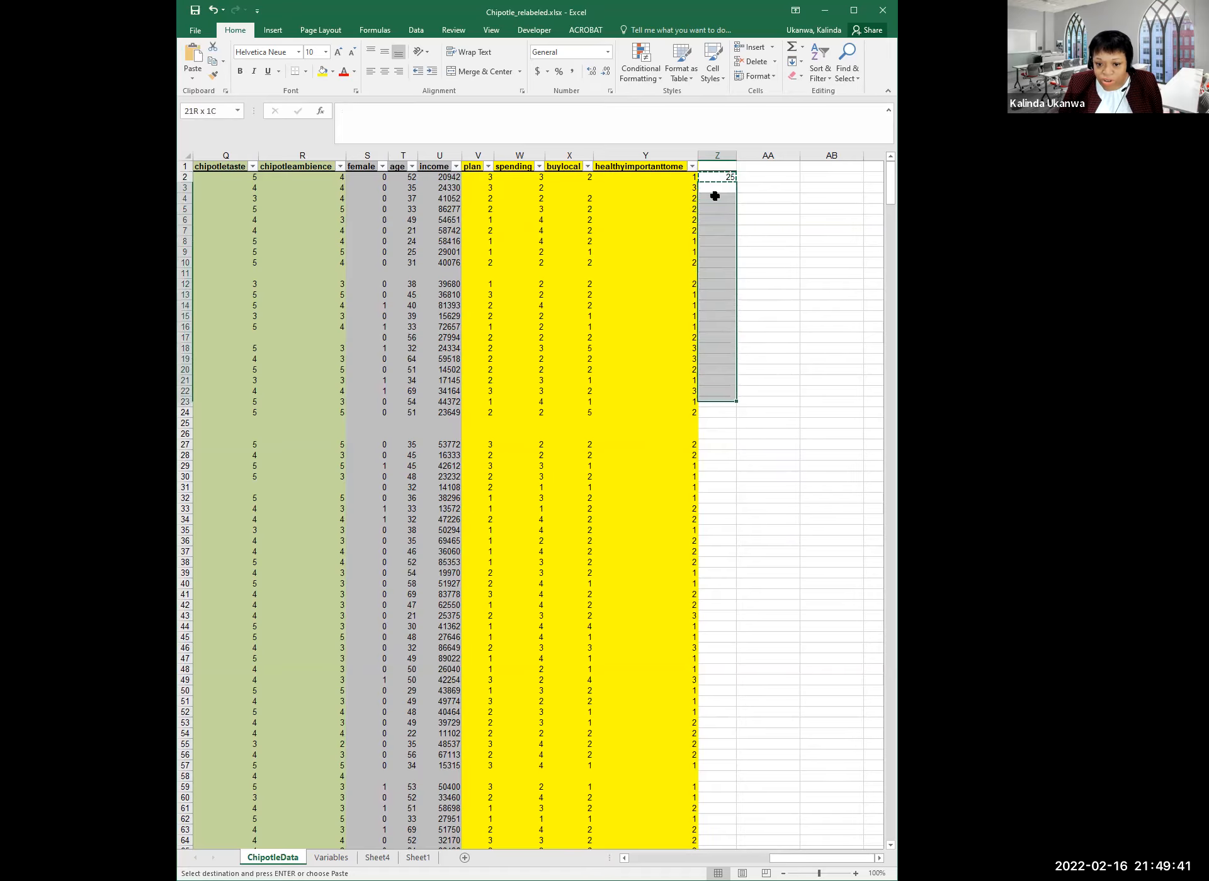
pyautogui.hotkey('shift', 'Down')
pyautogui.hotkey('shift', 'Down')
pyautogui.hotkey('shift', 'Down')
pyautogui.hotkey('shift', 'Down')
pyautogui.hotkey('shift', 'Down')
pyautogui.hotkey('shift', 'Down')
pyautogui.hotkey('shift', 'Down')
pyautogui.hotkey('shift', 'Down')
pyautogui.hotkey('shift', 'Down')
pyautogui.hotkey('shift', 'Down')
pyautogui.hotkey('shift', 'Down')
pyautogui.hotkey('shift', 'Down')
pyautogui.hotkey('shift', 'Down')
pyautogui.hotkey('shift', 'Down')
pyautogui.hotkey('shift', 'Down')
pyautogui.hotkey('shift', 'Down')
pyautogui.hotkey('shift', 'Down')
pyautogui.hotkey('shift', 'Down')
pyautogui.hotkey('shift', 'Down')
pyautogui.hotkey('shift', 'Down')
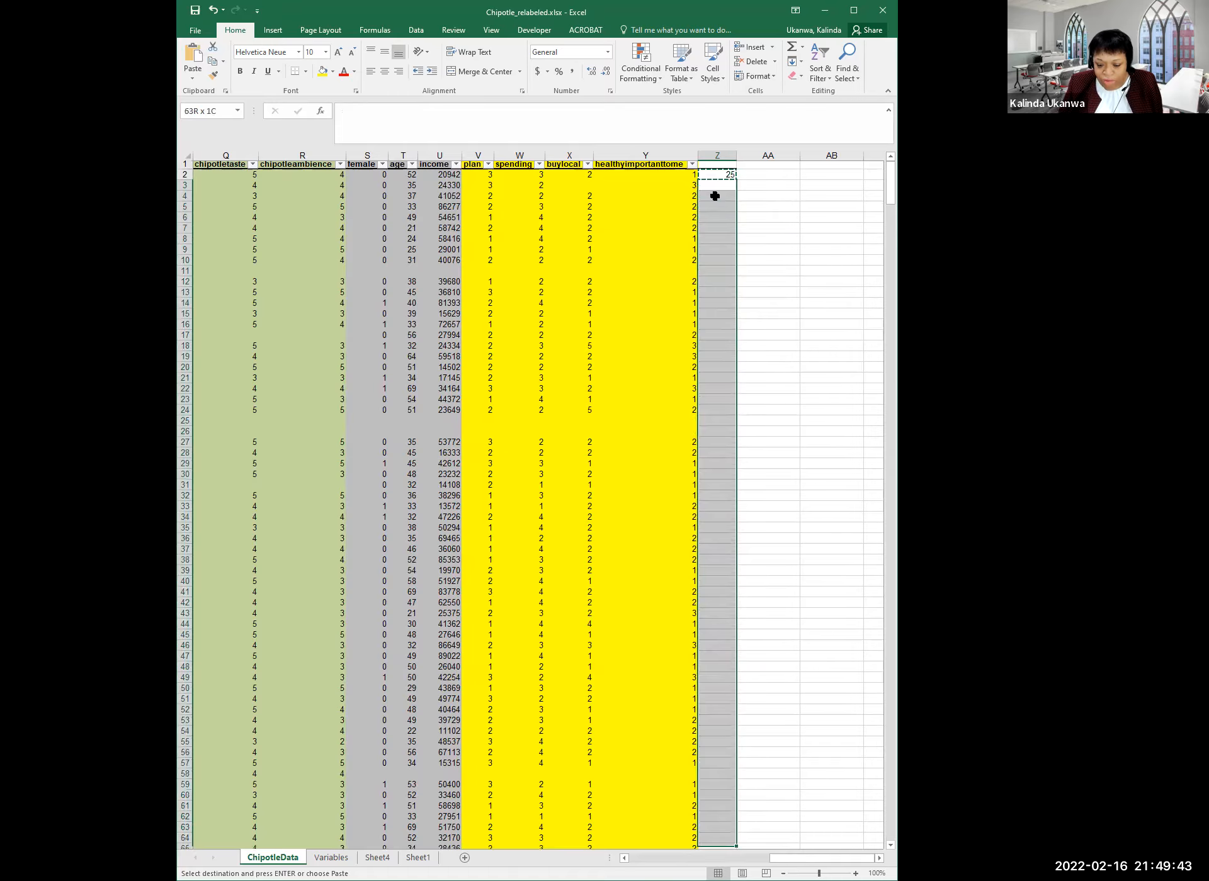
pyautogui.hotkey('shift', 'Down')
pyautogui.hotkey('shift', 'Down')
pyautogui.hotkey('shift', 'Down')
pyautogui.hotkey('shift', 'Down')
pyautogui.hotkey('shift', 'Down')
pyautogui.hotkey('shift', 'Down')
pyautogui.hotkey('shift', 'Down')
pyautogui.hotkey('shift', 'Down')
pyautogui.hotkey('shift', 'Down')
pyautogui.hotkey('shift', 'Down')
pyautogui.hotkey('shift', 'Down')
pyautogui.hotkey('shift', 'Down')
pyautogui.hotkey('shift', 'Down')
pyautogui.hotkey('shift', 'Down')
pyautogui.hotkey('shift', 'Down')
pyautogui.hotkey('shift', 'Down')
pyautogui.hotkey('shift', 'Down')
pyautogui.hotkey('shift', 'Down')
pyautogui.hotkey('shift', 'Down')
pyautogui.hotkey('shift', 'Down')
pyautogui.hotkey('shift', 'Down')
pyautogui.hotkey('shift', 'Down')
pyautogui.hotkey('shift', 'Down')
pyautogui.hotkey('shift', 'Down')
pyautogui.hotkey('shift', 'Down')
pyautogui.hotkey('shift', 'Down')
pyautogui.hotkey('shift', 'Down')
pyautogui.hotkey('shift', 'Down')
pyautogui.hotkey('shift', 'Down')
pyautogui.hotkey('shift', 'Down')
pyautogui.hotkey('shift', 'Down')
pyautogui.hotkey('shift', 'Down')
pyautogui.hotkey('shift', 'Down')
pyautogui.hotkey('shift', 'Down')
pyautogui.hotkey('shift', 'Down')
pyautogui.hotkey('shift', 'Down')
pyautogui.hotkey('shift', 'Down')
pyautogui.hotkey('shift', 'Down')
pyautogui.hotkey('shift', 'Down')
pyautogui.hotkey('shift', 'Down')
pyautogui.hotkey('shift', 'Down')
pyautogui.hotkey('shift', 'Down')
pyautogui.hotkey('shift', 'Down')
pyautogui.hotkey('shift', 'Down')
pyautogui.hotkey('shift', 'Down')
pyautogui.hotkey('shift', 'Down')
pyautogui.hotkey('shift', 'Down')
pyautogui.hotkey('shift', 'Down')
pyautogui.hotkey('shift', 'Down')
pyautogui.hotkey('shift', 'Down')
pyautogui.hotkey('shift', 'Down')
pyautogui.hotkey('shift', 'Down')
pyautogui.hotkey('shift', 'Down')
pyautogui.hotkey('shift', 'Down')
pyautogui.hotkey('shift', 'Down')
pyautogui.hotkey('shift', 'Down')
pyautogui.hotkey('shift', 'Down')
pyautogui.hotkey('shift', 'Down')
pyautogui.hotkey('shift', 'Down')
pyautogui.hotkey('shift', 'Down')
pyautogui.hotkey('shift', 'Down')
pyautogui.hotkey('shift', 'Down')
pyautogui.hotkey('shift', 'Down')
pyautogui.hotkey('shift', 'Down')
pyautogui.hotkey('shift', 'Down')
pyautogui.hotkey('shift', 'Down')
pyautogui.hotkey('shift', 'Down')
pyautogui.hotkey('shift', 'Down')
pyautogui.hotkey('shift', 'Down')
pyautogui.hotkey('shift', 'Down')
pyautogui.hotkey('shift', 'Down')
pyautogui.hotkey('shift', 'Down')
pyautogui.hotkey('shift', 'Down')
pyautogui.hotkey('shift', 'Down')
pyautogui.hotkey('shift', 'Down')
pyautogui.hotkey('shift', 'Down')
pyautogui.hotkey('shift', 'Down')
pyautogui.hotkey('shift', 'Down')
pyautogui.hotkey('shift', 'Down')
pyautogui.hotkey('shift', 'Down')
pyautogui.hotkey('shift', 'Down')
pyautogui.hotkey('shift', 'Down')
pyautogui.hotkey('shift', 'Down')
pyautogui.hotkey('shift', 'Down')
pyautogui.hotkey('shift', 'Down')
pyautogui.hotkey('shift', 'Down')
pyautogui.hotkey('shift', 'Down')
pyautogui.hotkey('shift', 'Down')
pyautogui.hotkey('shift', 'Down')
pyautogui.hotkey('shift', 'Down')
pyautogui.hotkey('shift', 'Down')
pyautogui.hotkey('shift', 'Down')
pyautogui.hotkey('shift', 'Down')
pyautogui.hotkey('shift', 'Down')
pyautogui.hotkey('shift', 'Down')
pyautogui.hotkey('shift', 'Down')
pyautogui.hotkey('shift', 'Down')
pyautogui.hotkey('shift', 'Down')
pyautogui.hotkey('shift', 'Down')
pyautogui.hotkey('shift', 'Down')
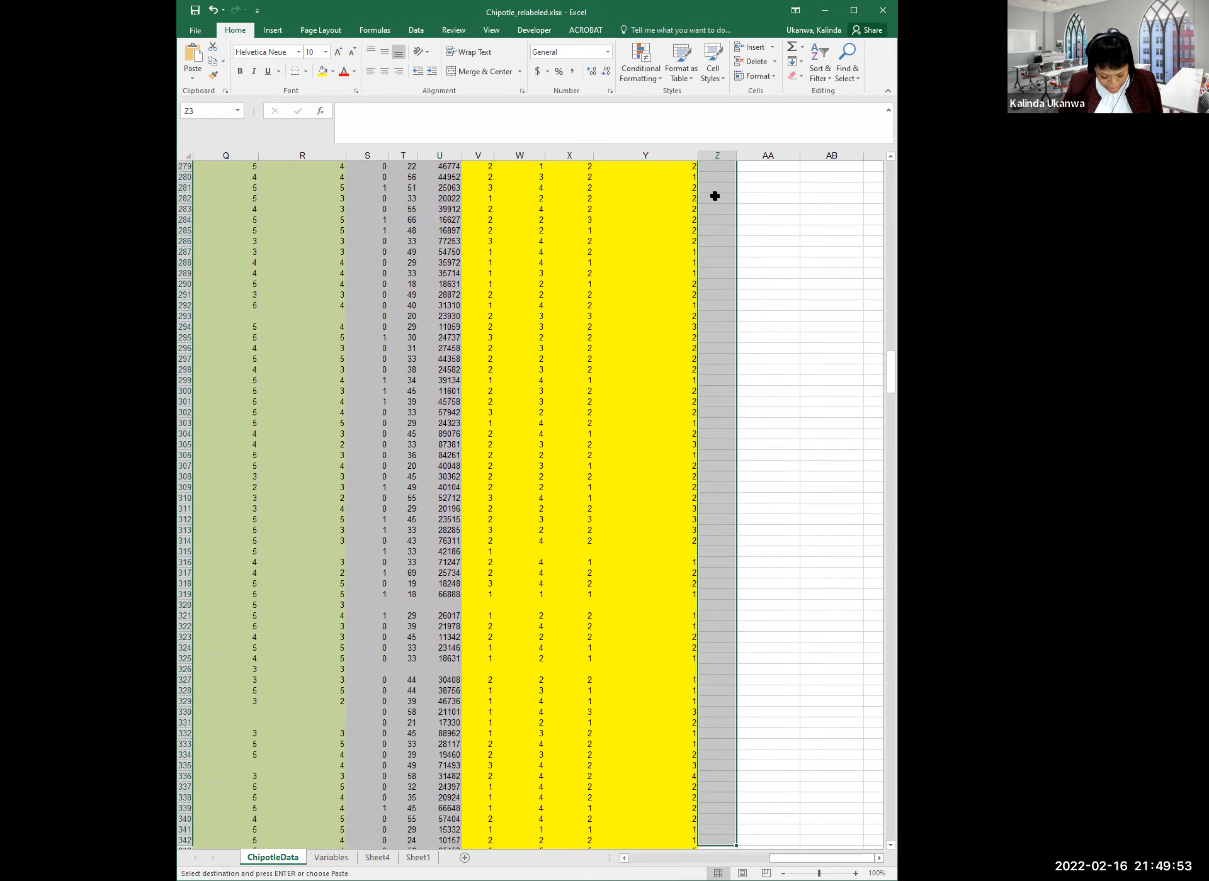
# Paste the copied COUNTA formula down column Z from Z3 to the last respondent in row 358
pyautogui.hotkey('shift', 'Down')
pyautogui.hotkey('shift', 'Down')
pyautogui.hotkey('shift', 'Down')
pyautogui.hotkey('shift', 'Down')
pyautogui.hotkey('shift', 'Down')
pyautogui.hotkey('shift', 'Down')
pyautogui.hotkey('shift', 'Down')
pyautogui.hotkey('shift', 'Down')
pyautogui.hotkey('shift', 'Down')
pyautogui.hotkey('shift', 'Down')
pyautogui.hotkey('shift', 'Down')
pyautogui.hotkey('shift', 'Down')
pyautogui.hotkey('shift', 'Down')
pyautogui.hotkey('shift', 'Down')
pyautogui.hotkey('shift', 'Down')
pyautogui.hotkey('shift', 'Down')
pyautogui.hotkey('shift', 'Down')
pyautogui.hotkey('shift', 'Down')
pyautogui.hotkey('shift', 'Down')
pyautogui.hotkey('shift', 'Down')
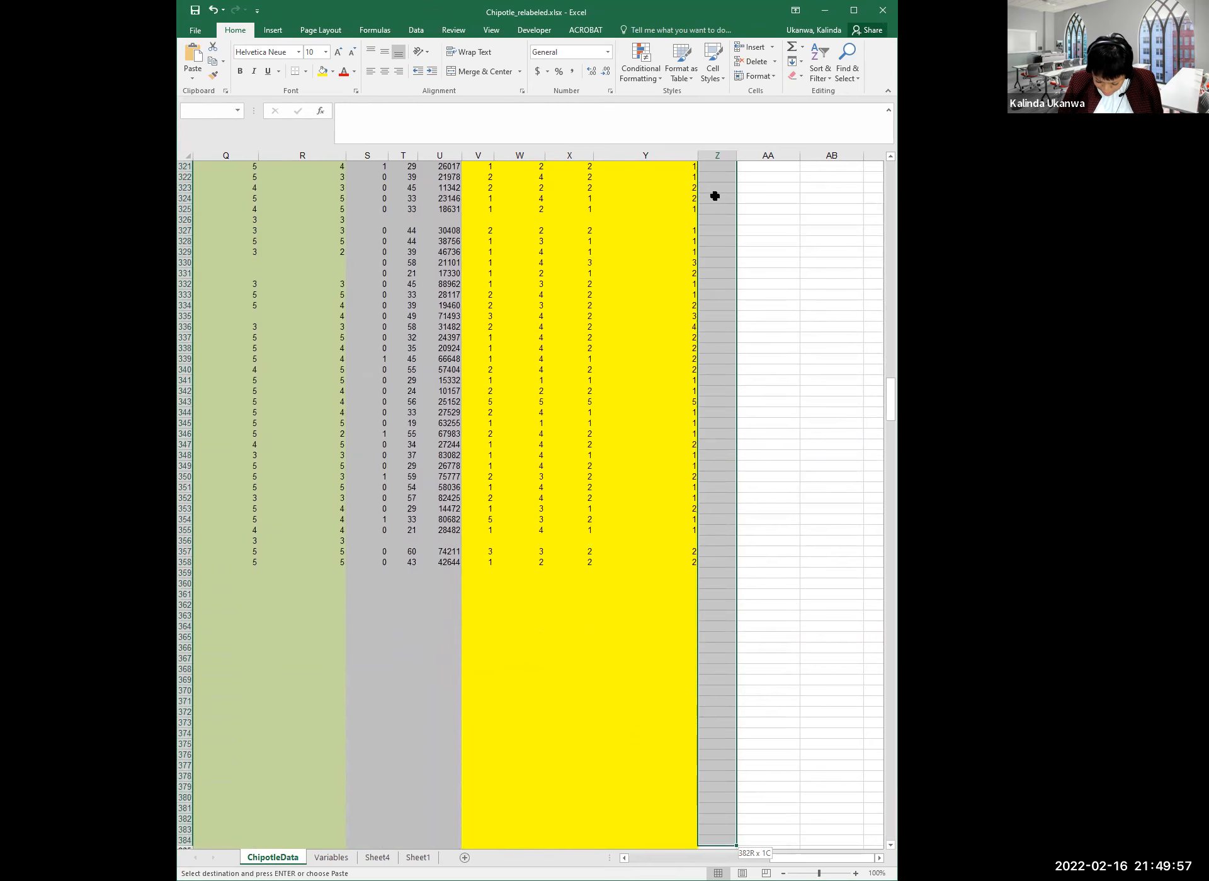
pyautogui.hotkey('shift', 'Down')
pyautogui.hotkey('shift', 'Down')
pyautogui.hotkey('shift', 'Down')
pyautogui.hotkey('shift', 'Down')
pyautogui.hotkey('shift', 'Down')
pyautogui.hotkey('shift', 'Down')
pyautogui.hotkey('shift', 'Down')
pyautogui.hotkey('shift', 'Down')
pyautogui.hotkey('shift', 'Down')
pyautogui.hotkey('shift', 'Down')
pyautogui.hotkey('shift', 'Down')
pyautogui.hotkey('shift', 'Down')
pyautogui.hotkey('shift', 'Down')
pyautogui.hotkey('shift', 'Down')
pyautogui.hotkey('shift', 'Down')
pyautogui.hotkey('shift', 'Down')
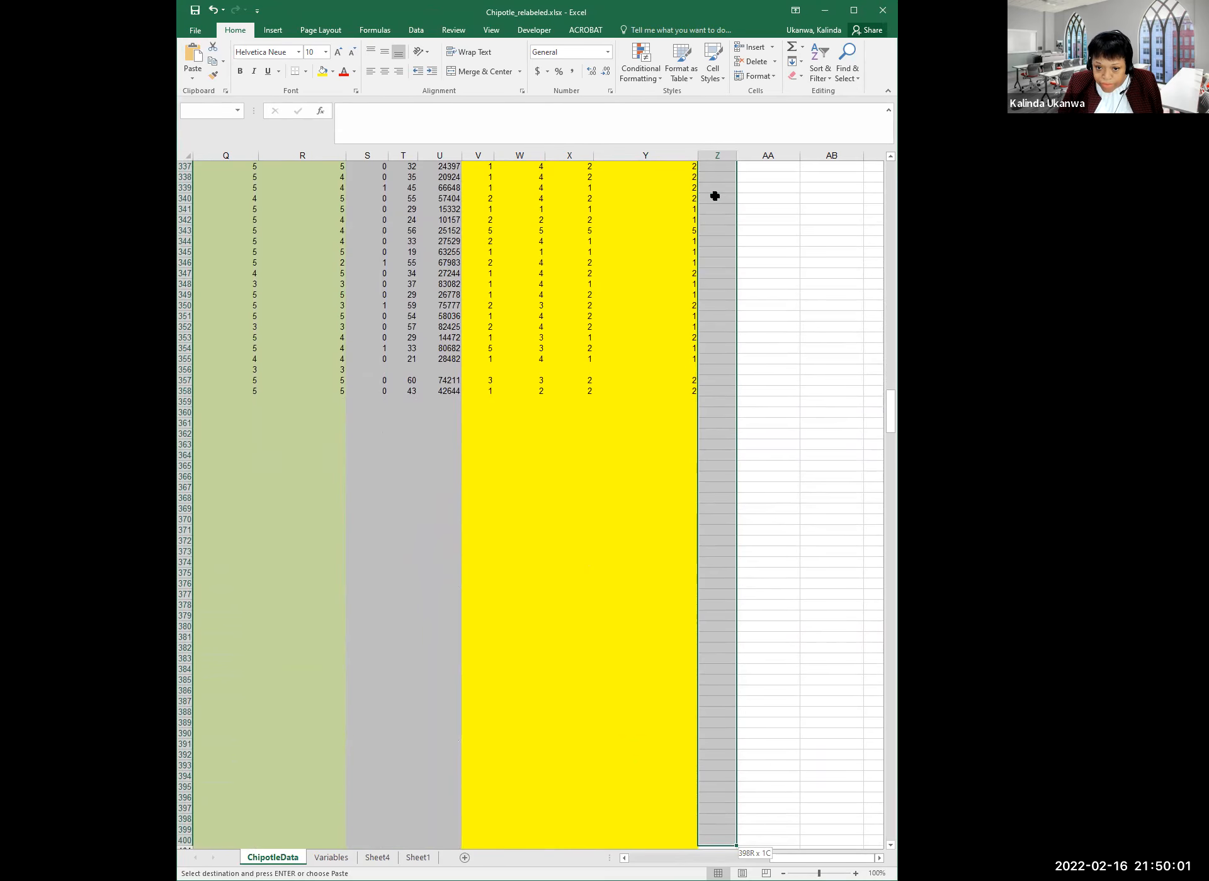
pyautogui.hotkey('ctrl', 'shift', 'Up')
pyautogui.hotkey('ctrl', 'v')
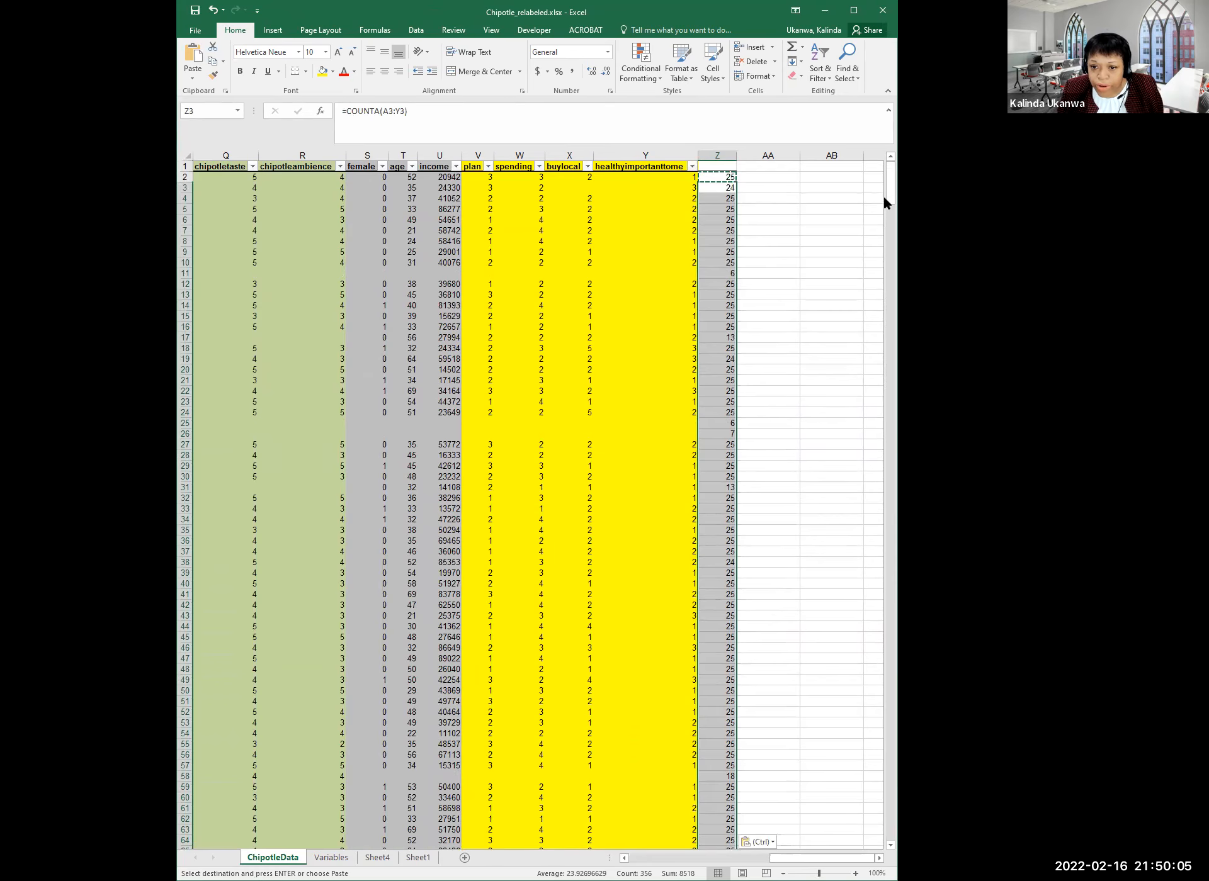
# Inspect the low answer counts in column Z, including rows 11, 25 and 31
pyautogui.click(722, 273)
pyautogui.click(715, 432)
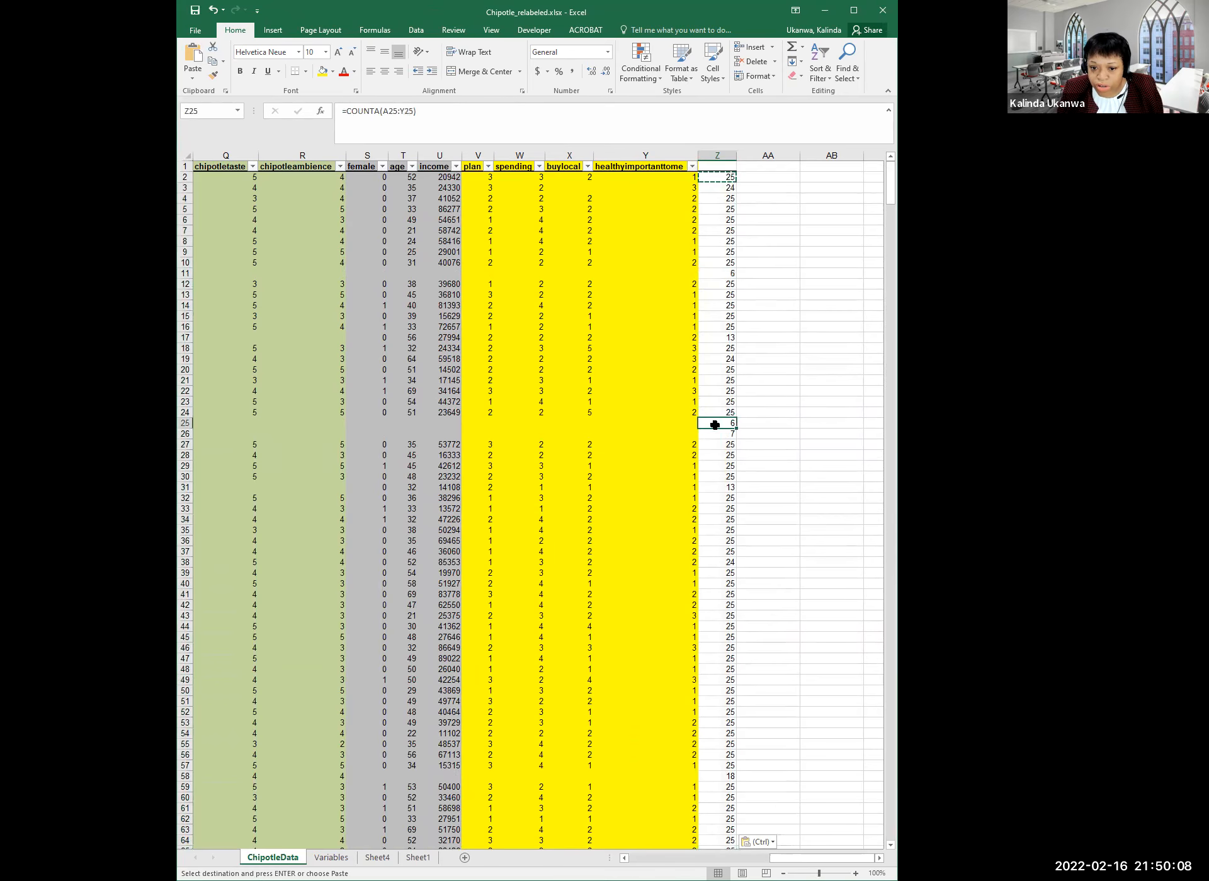
pyautogui.click(717, 489)
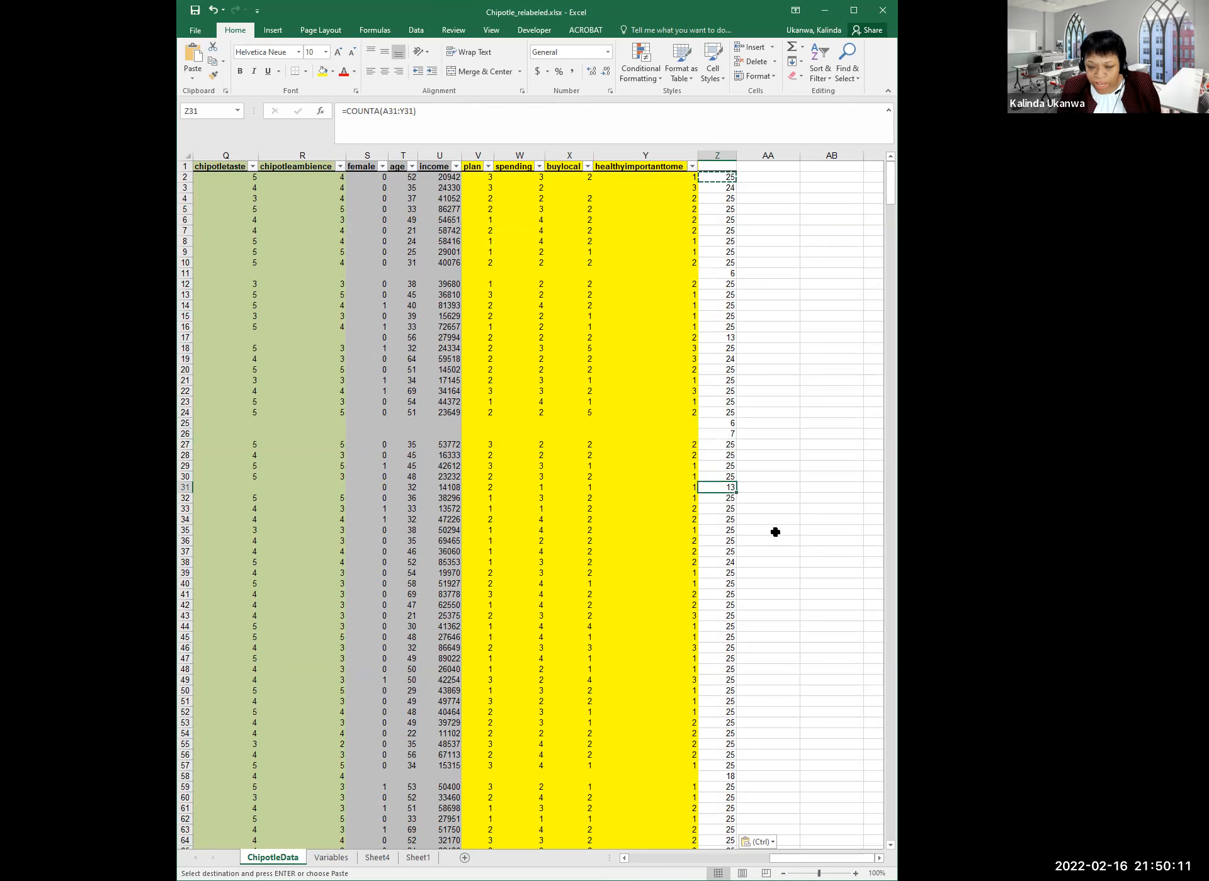
# Enter the formula =COUNTIF(Z2:Z358,"<25") in AA2 to count respondents with fewer than 25 answers
pyautogui.moveTo(890, 189); pyautogui.dragTo(875, 151)
pyautogui.click(777, 179)
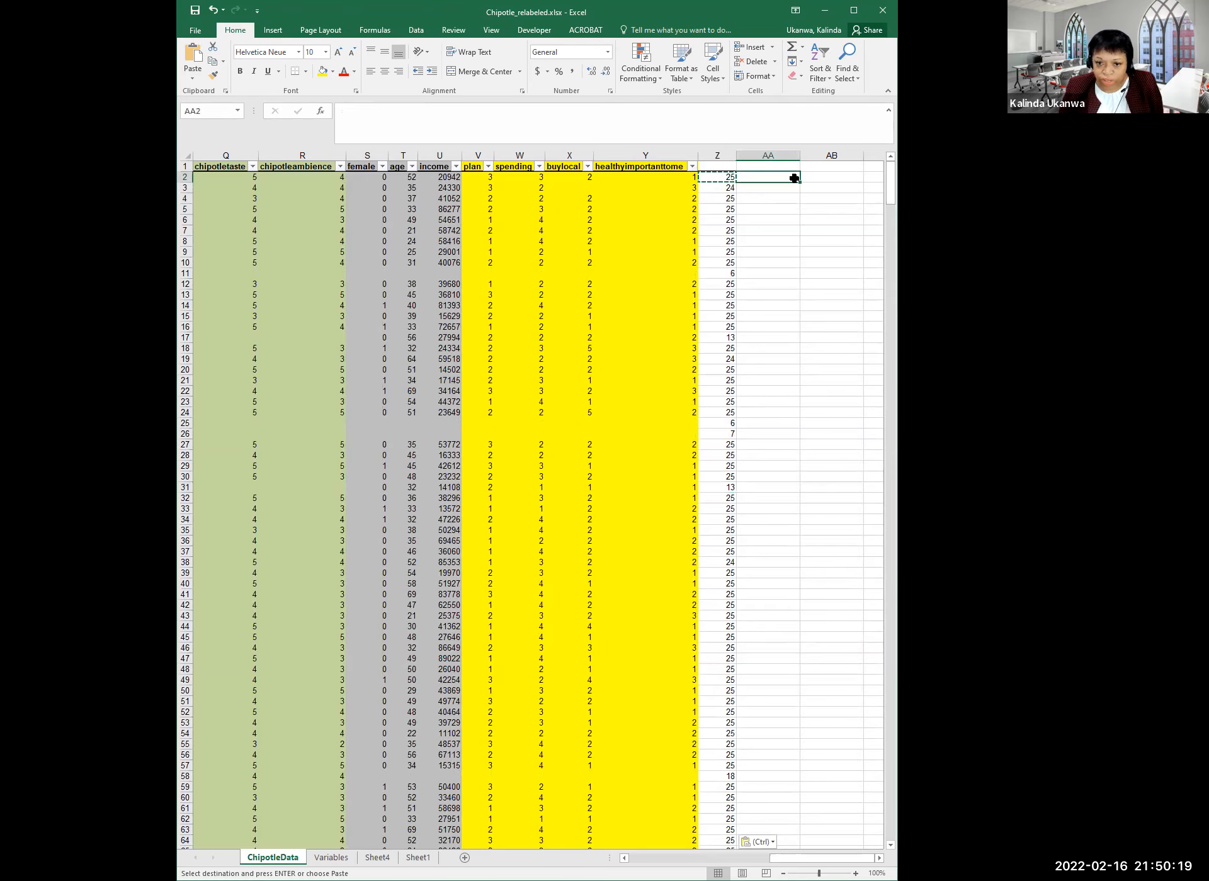
pyautogui.press('Escape')
pyautogui.write('=')
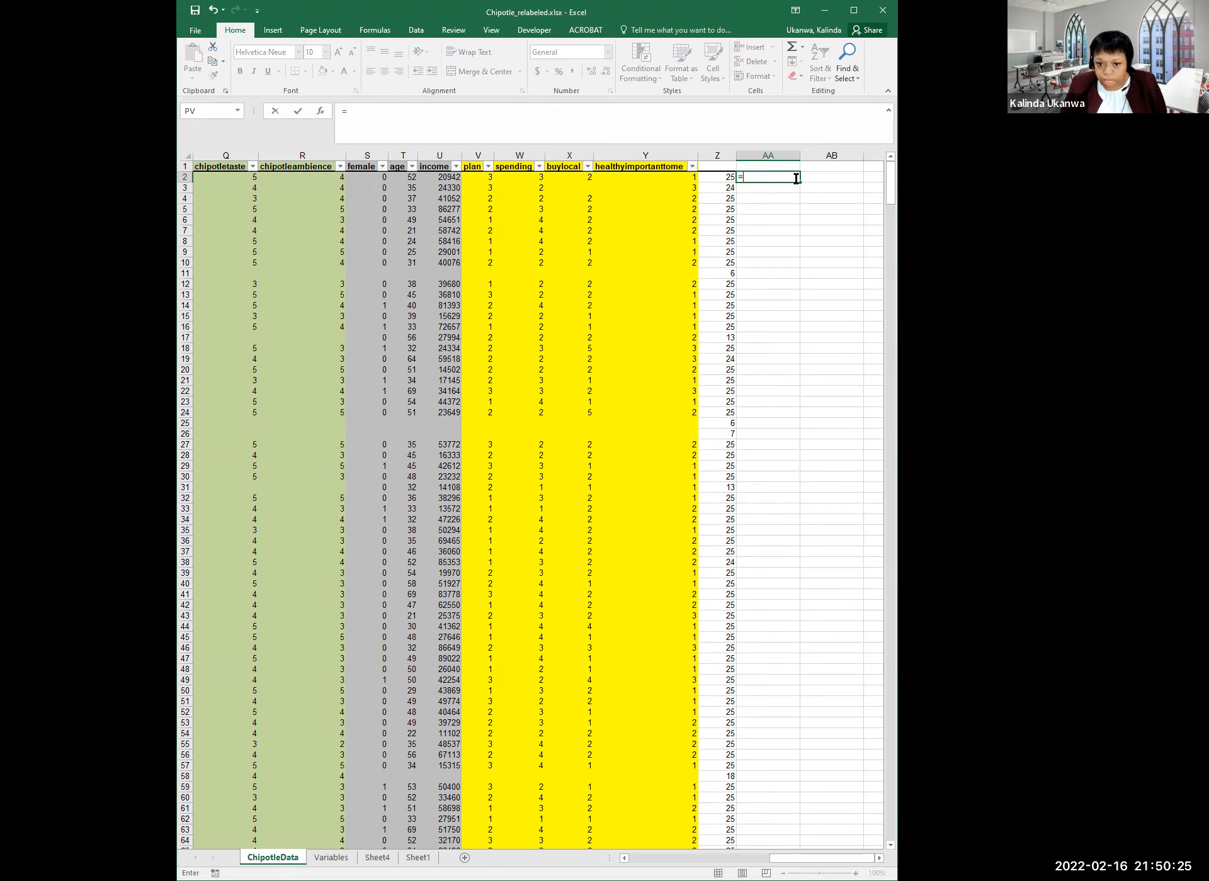
pyautogui.write('count')
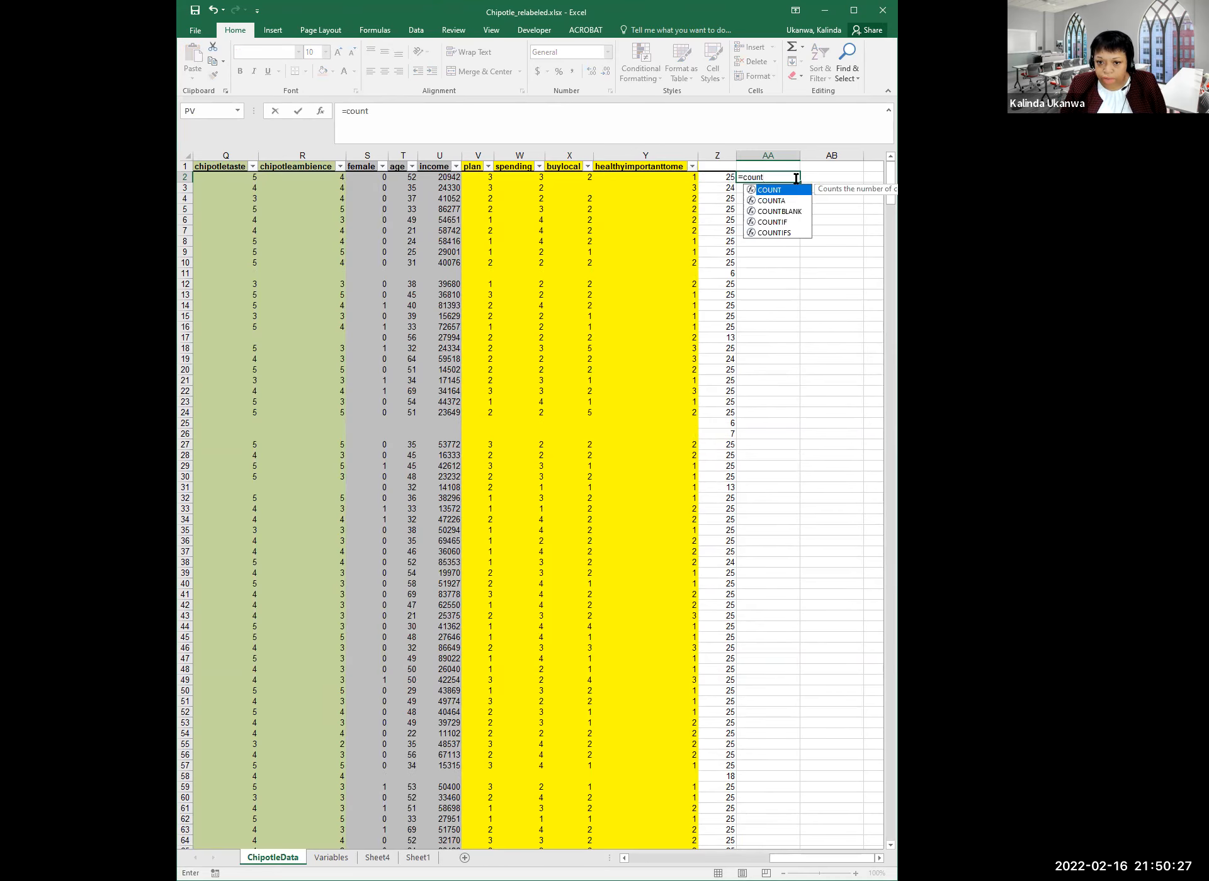
pyautogui.write('if(')
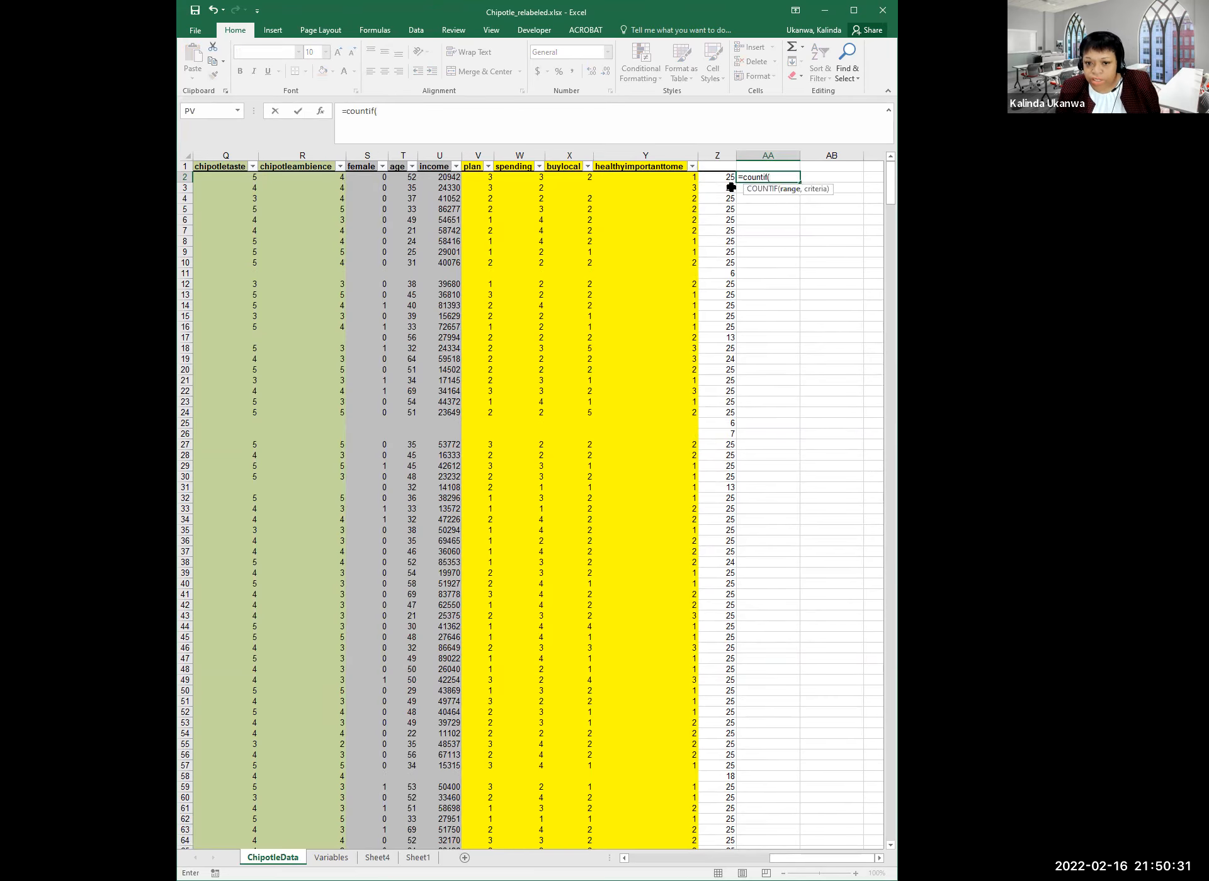
pyautogui.click(710, 175)
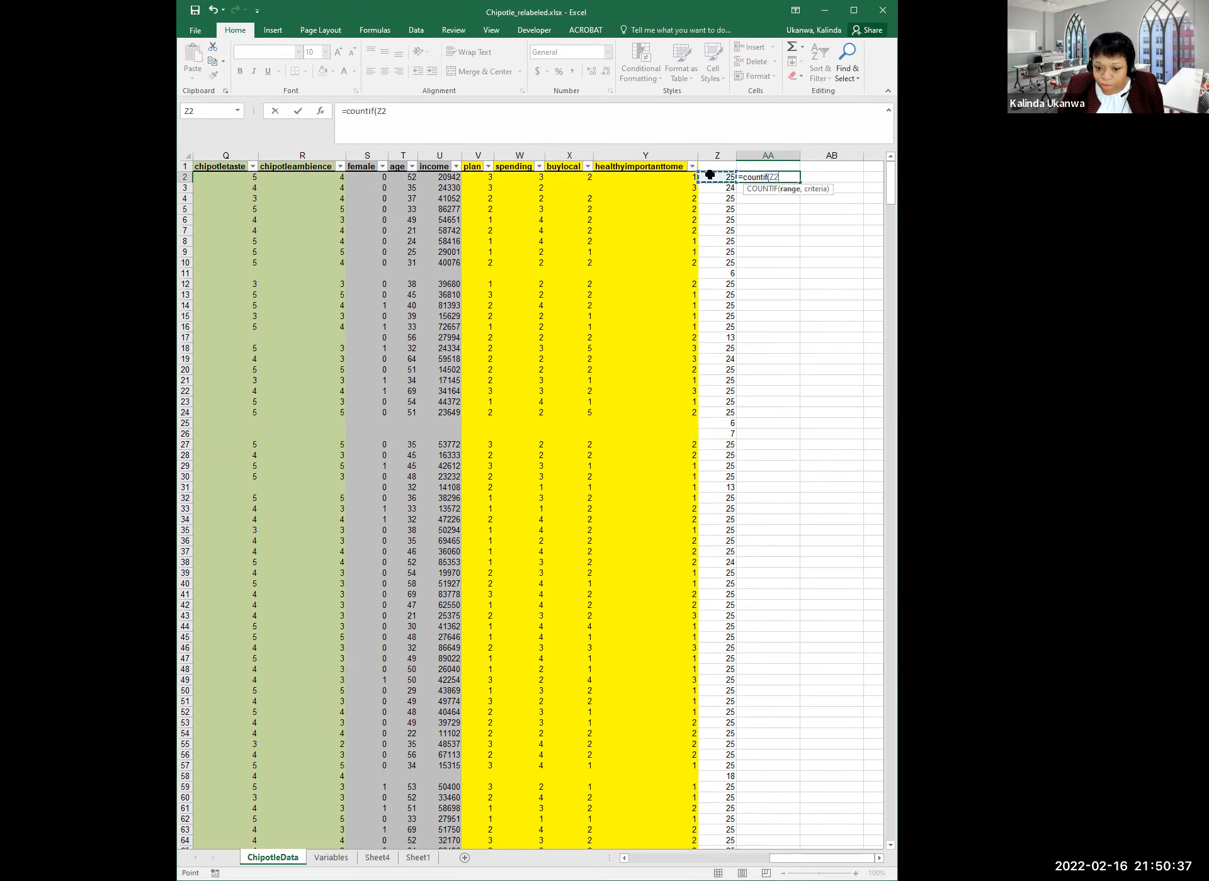
pyautogui.hotkey('ctrl', 'shift', 'Down')
pyautogui.hotkey('shift', 'Up')
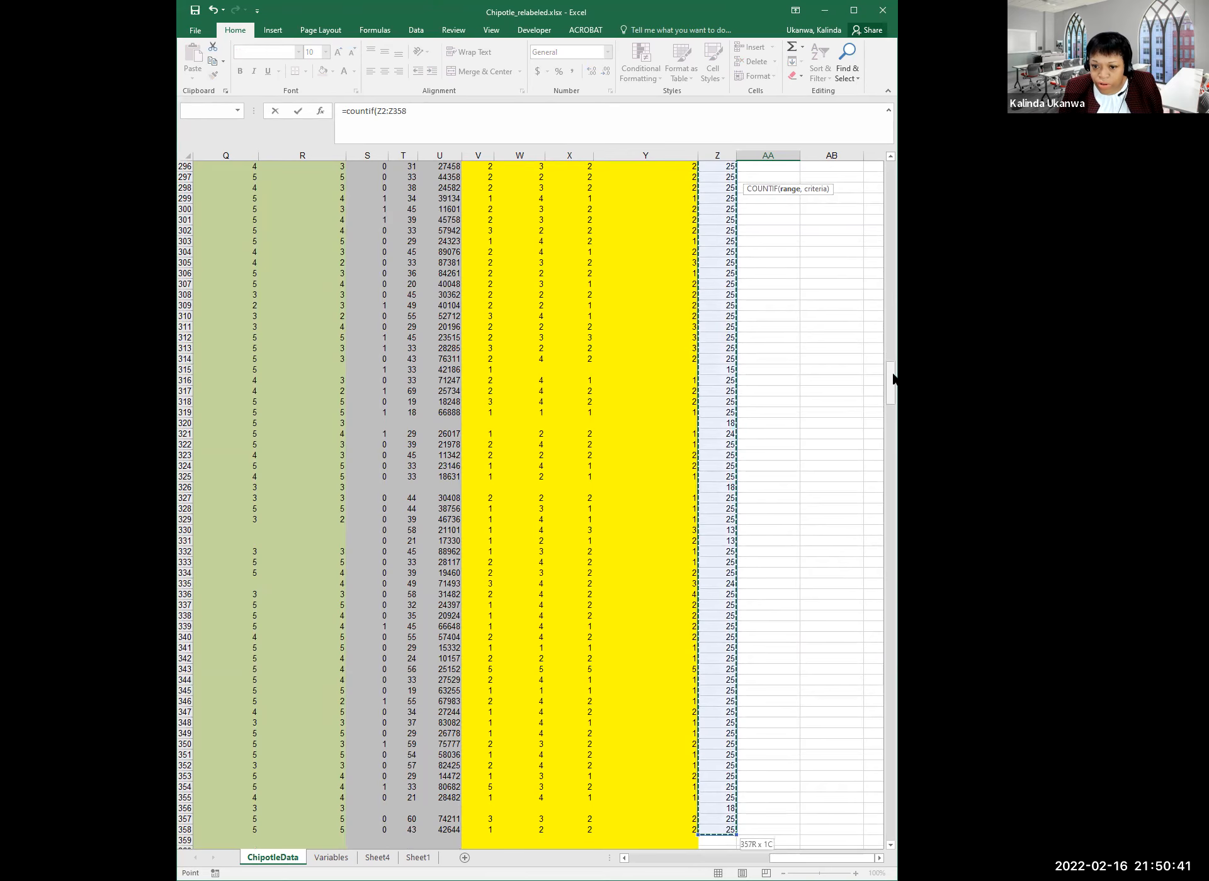
pyautogui.moveTo(893, 377); pyautogui.dragTo(893, 162)
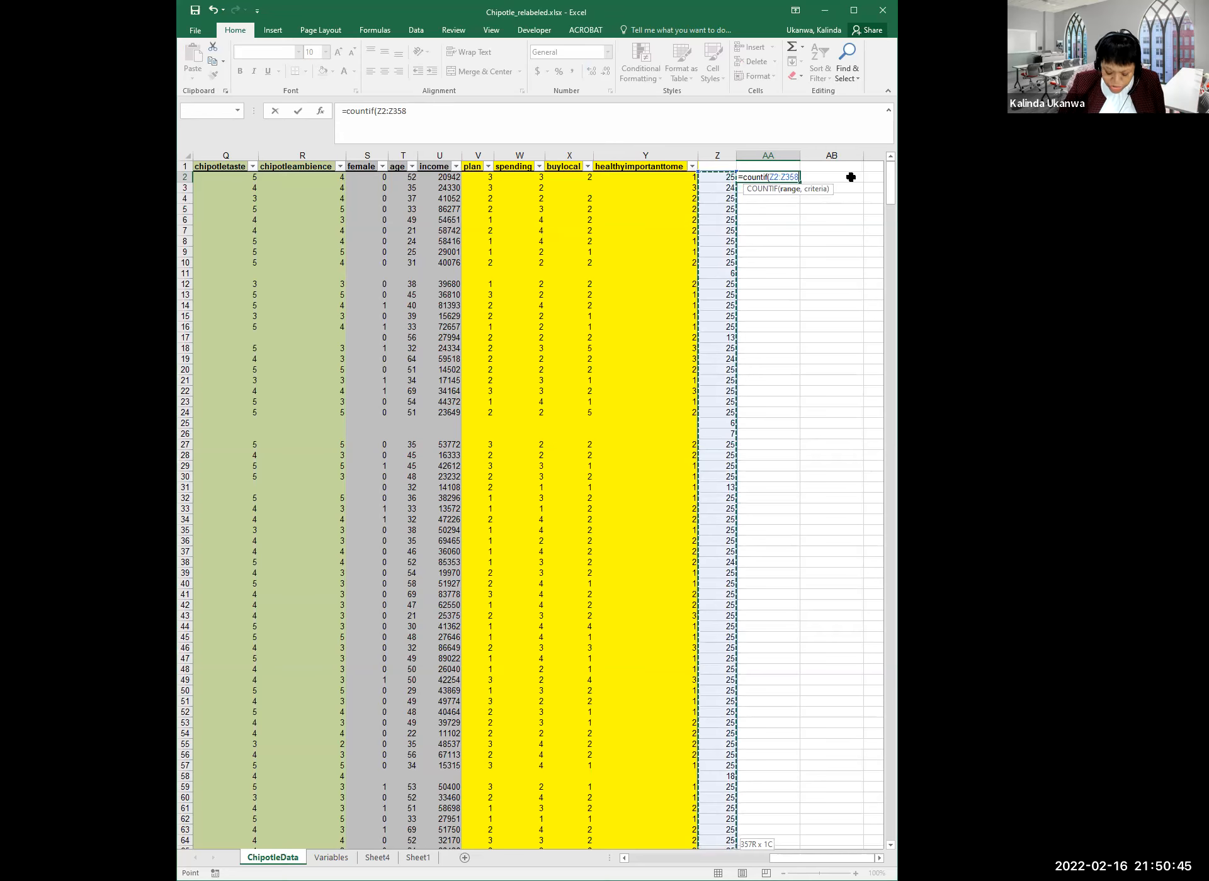
pyautogui.write(',"<25')
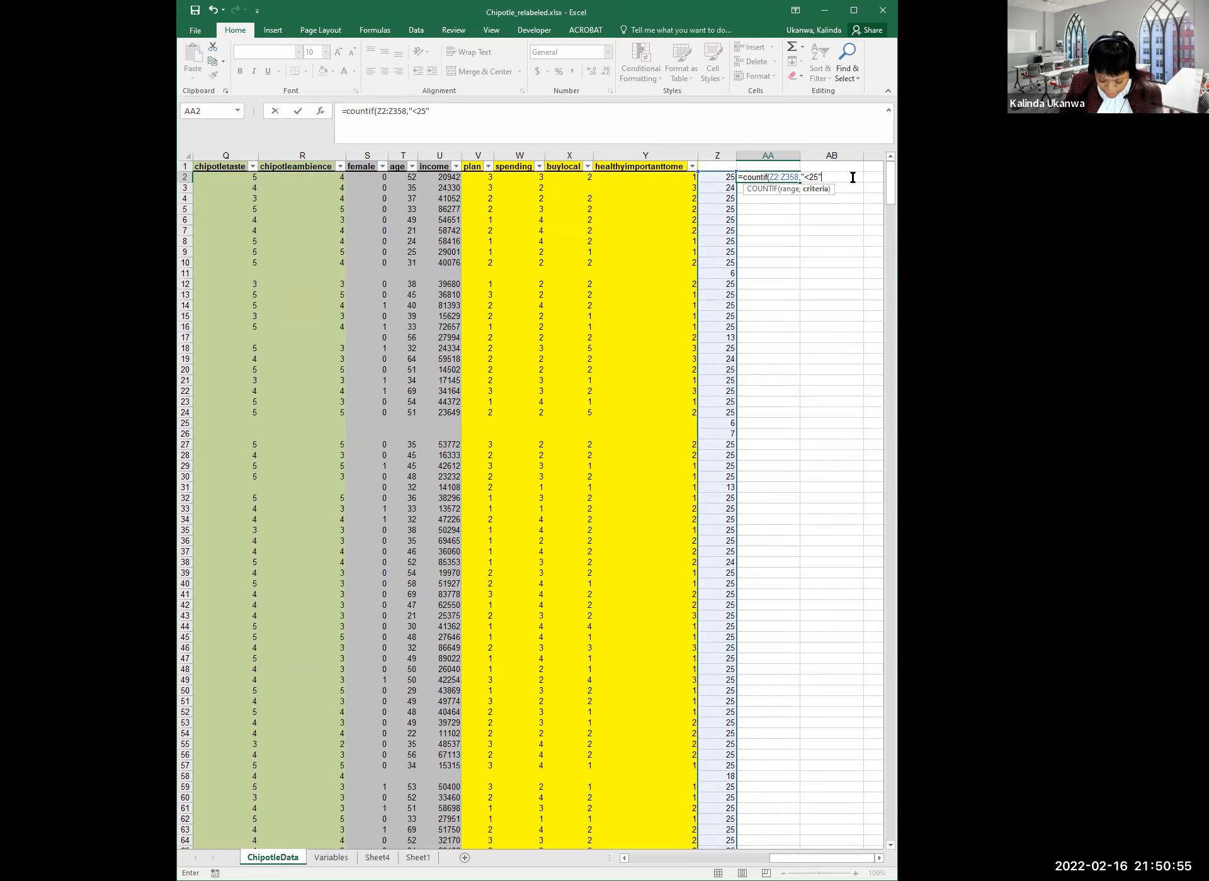
pyautogui.press('Return')
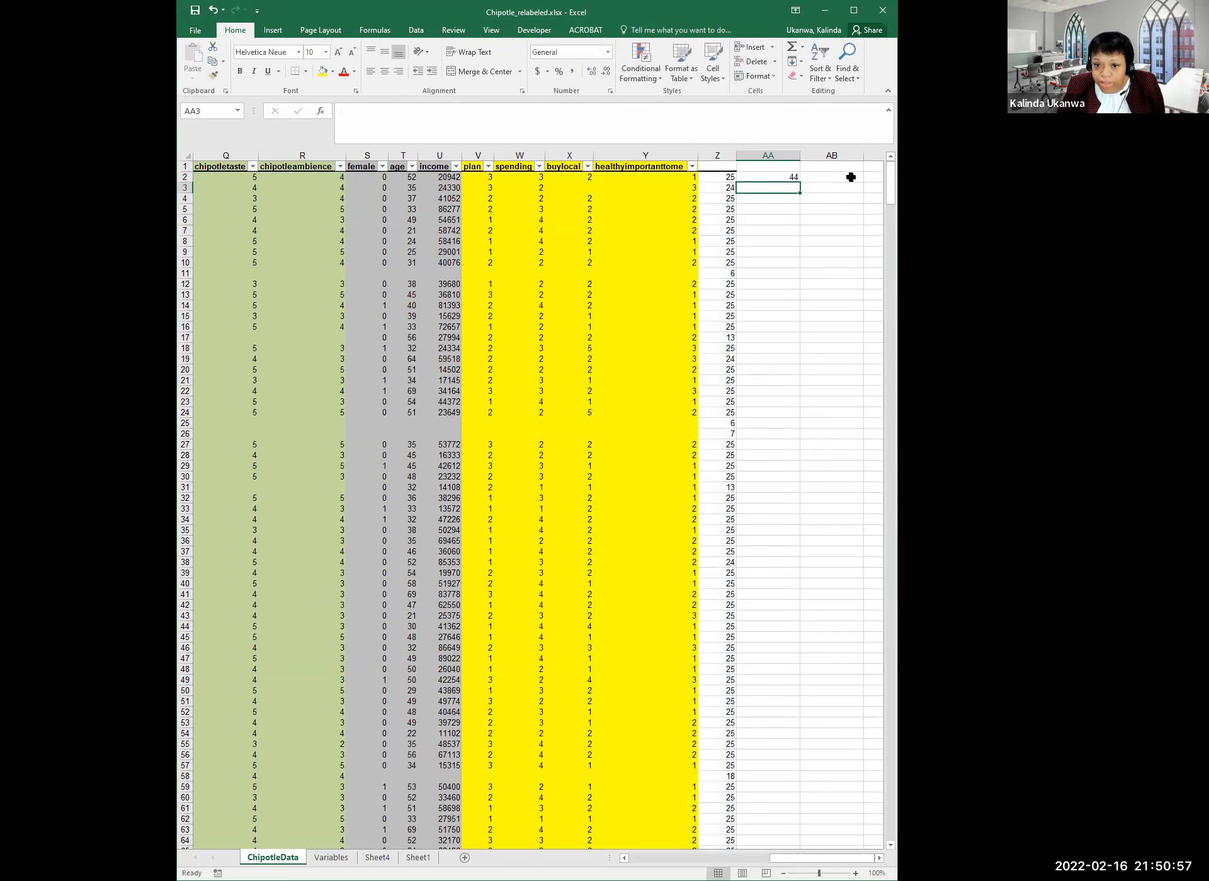
# Check the COUNTIF formula in AA2 and the incomplete respondent's count in Z11
pyautogui.click(789, 181)
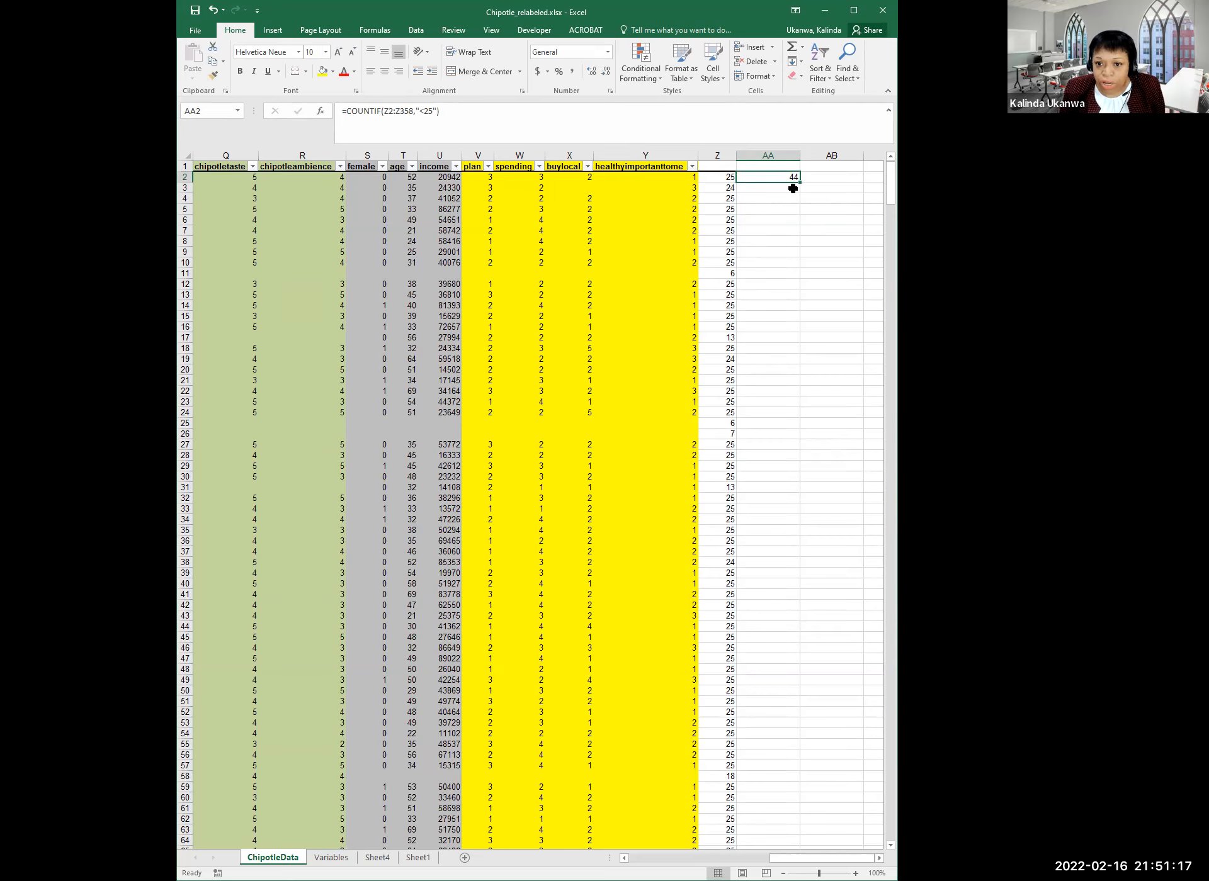
pyautogui.click(759, 269)
pyautogui.click(725, 275)
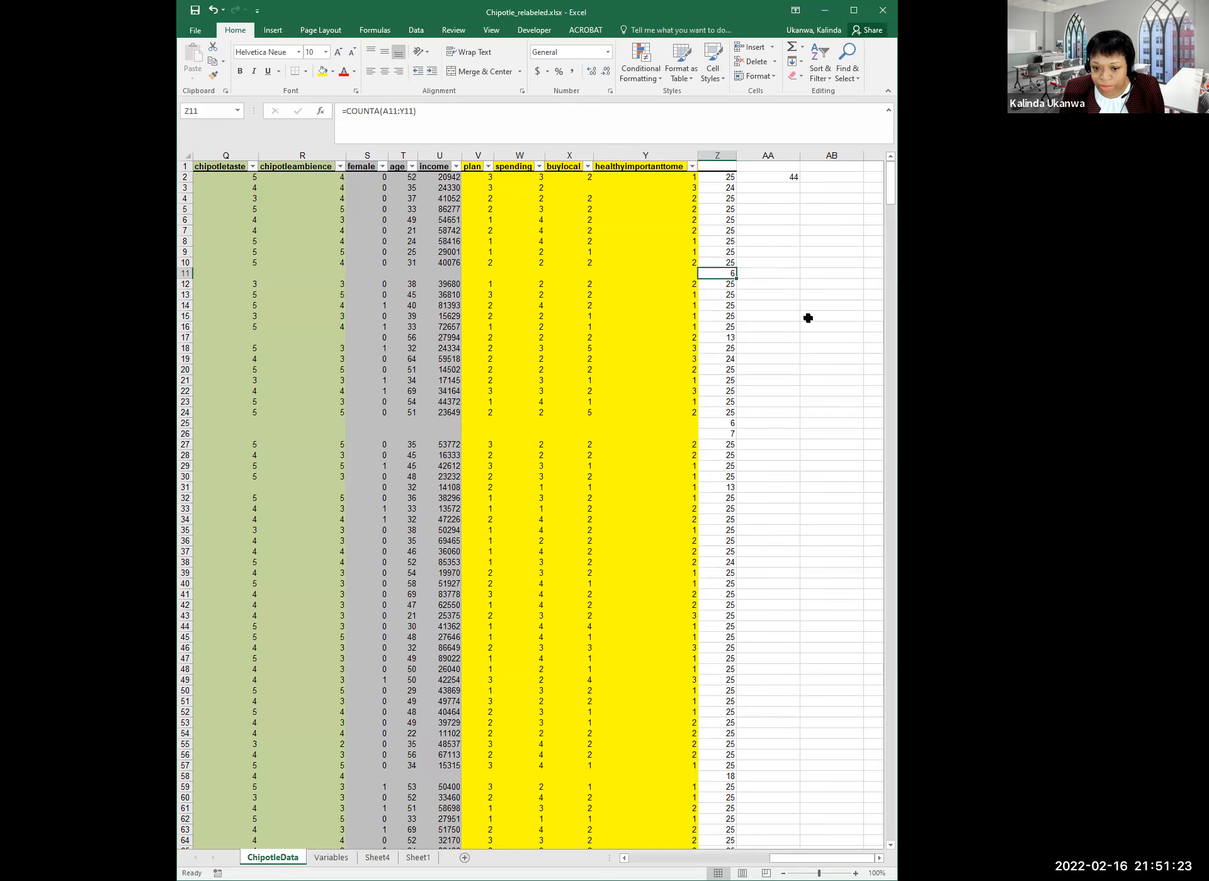
pyautogui.moveTo(889, 190); pyautogui.dragTo(889, 188)
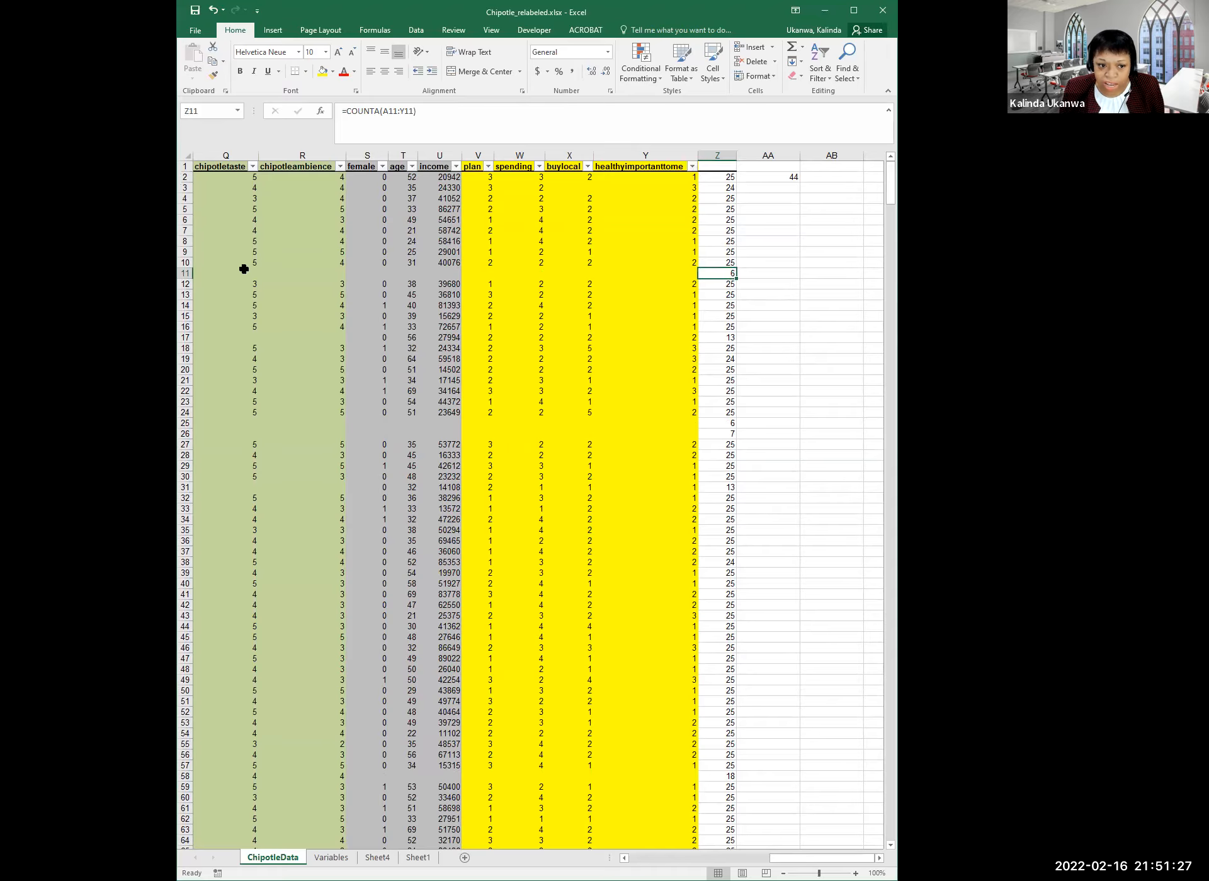
# Delete incomplete respondent row 11 and, once the rows have shifted up, incomplete row 16
pyautogui.click(186, 273)
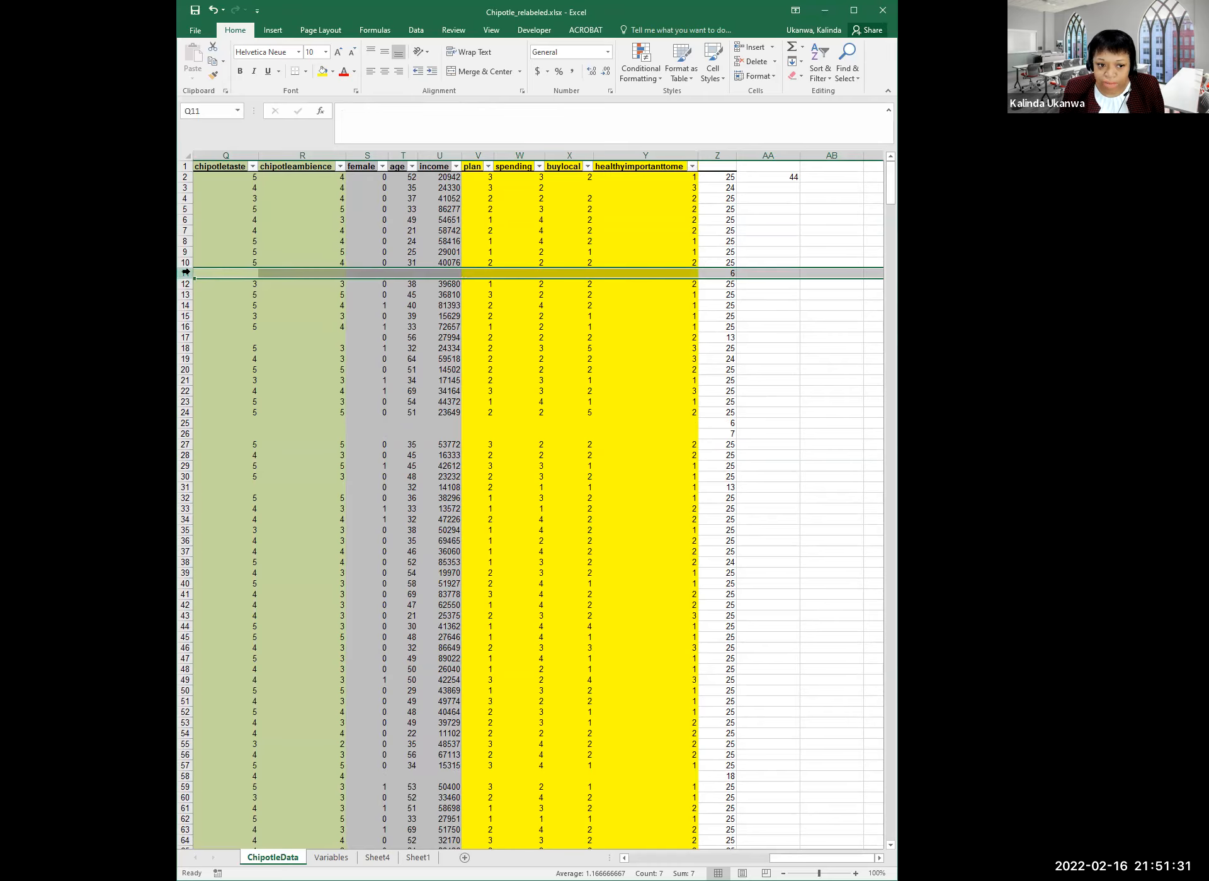
pyautogui.rightClick(187, 273)
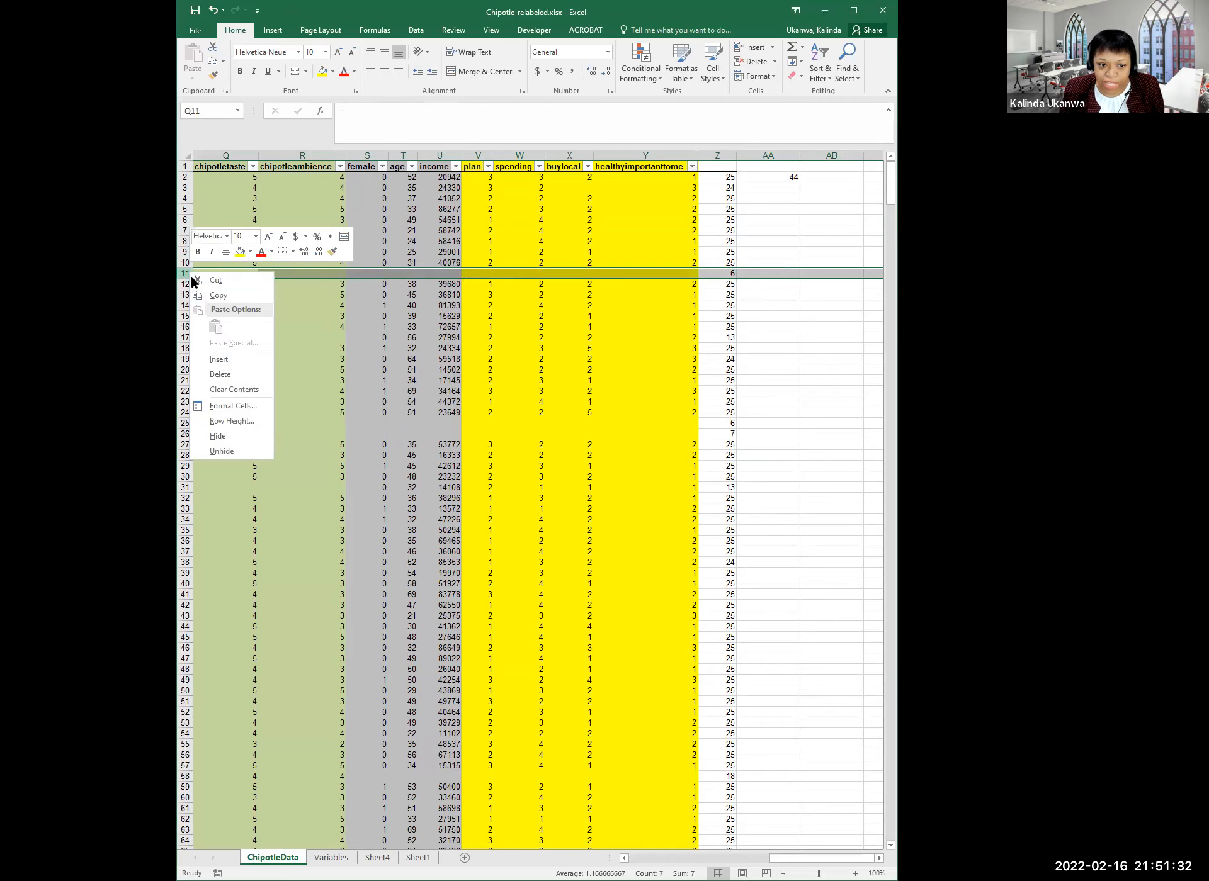
pyautogui.click(227, 375)
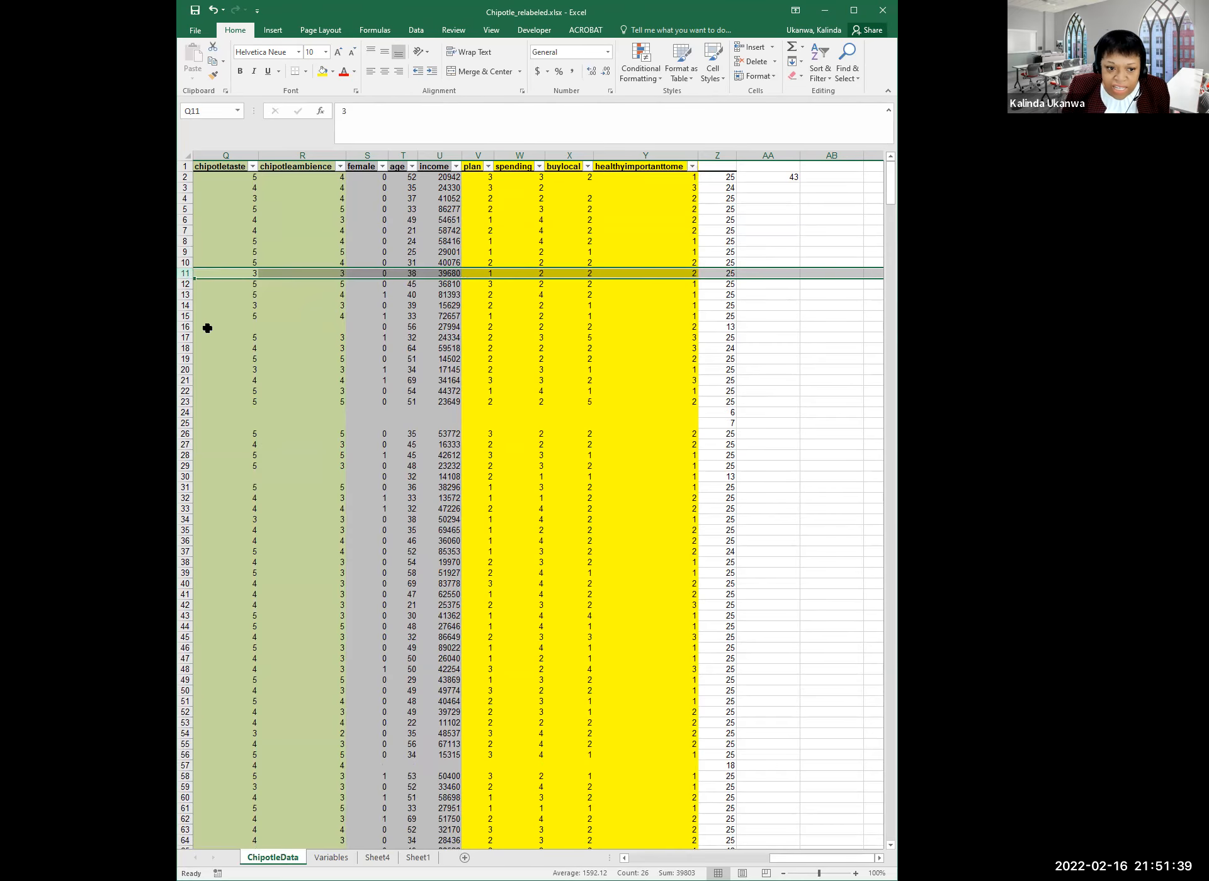
pyautogui.click(186, 327)
pyautogui.rightClick(186, 327)
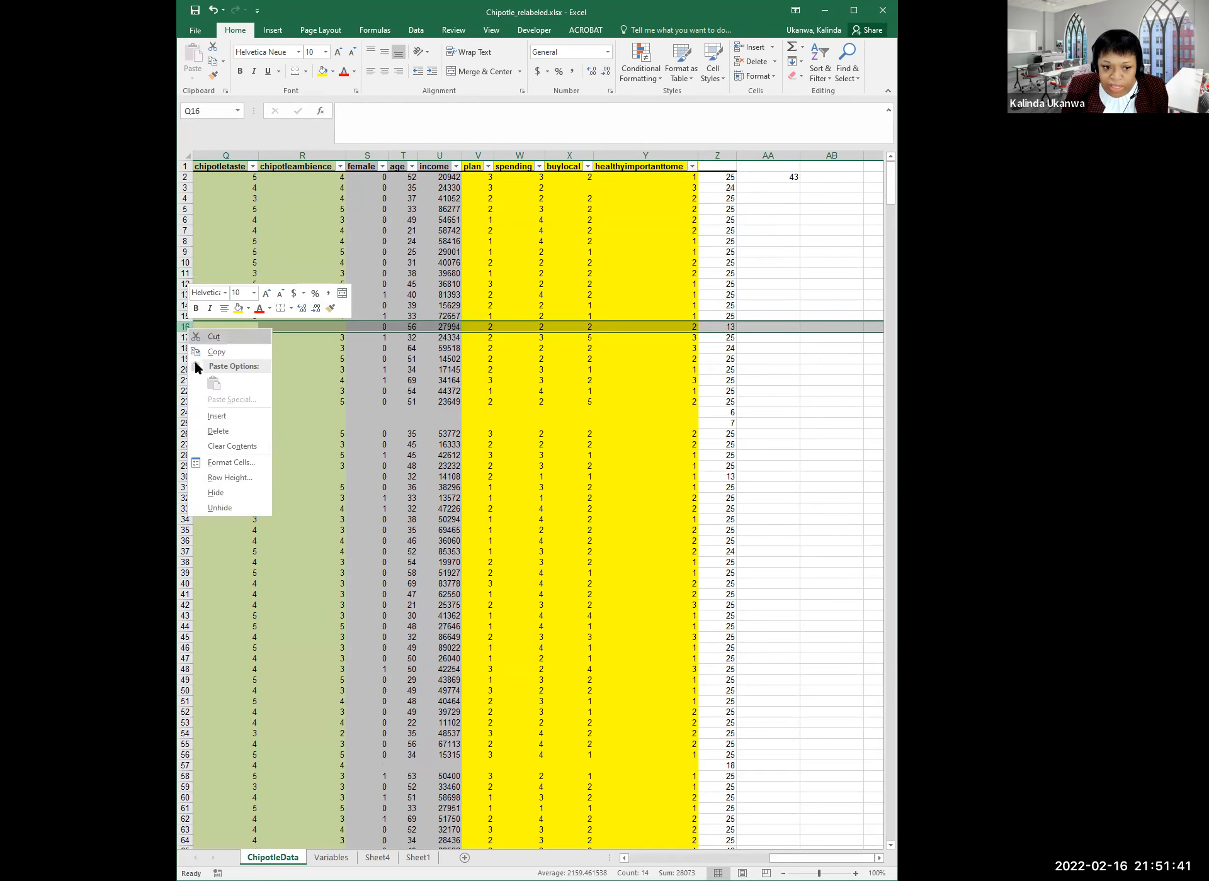
pyautogui.click(202, 435)
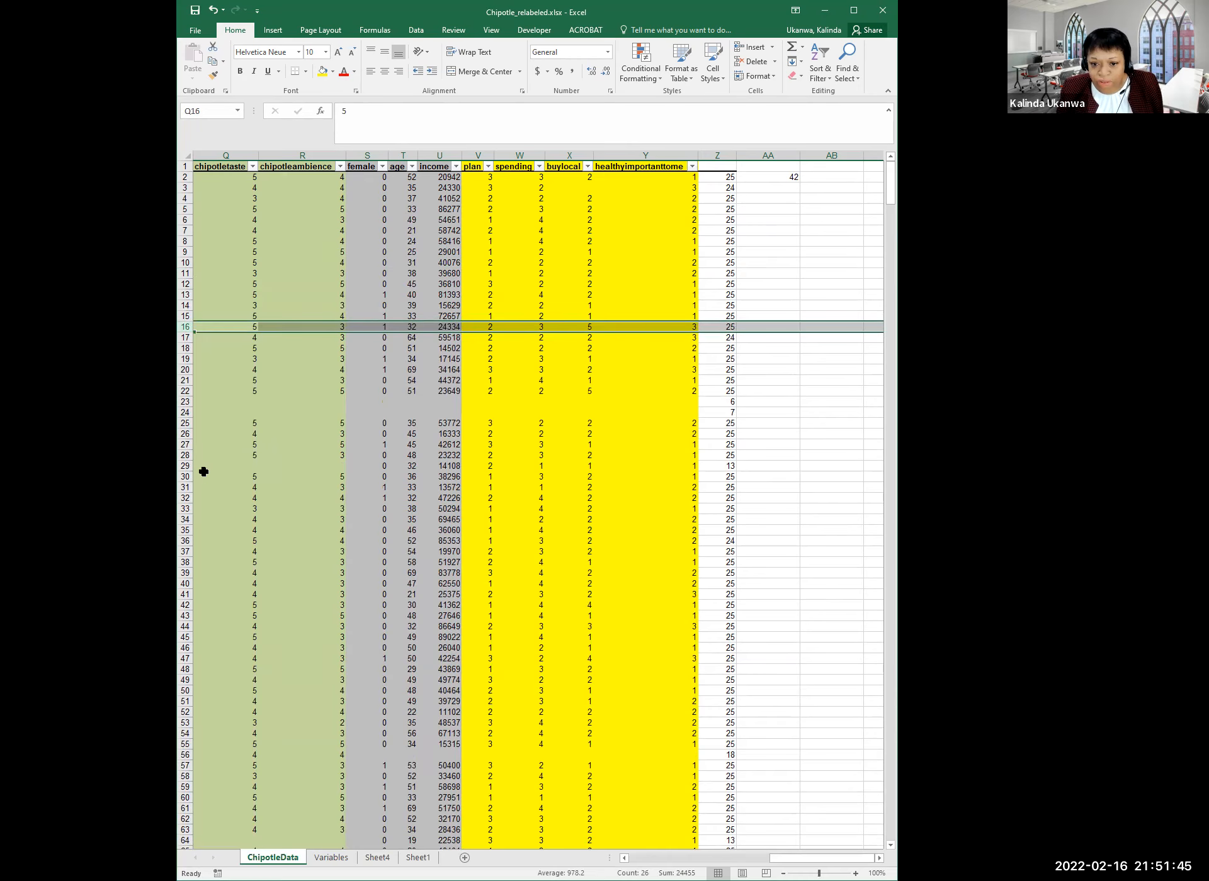
# Delete incomplete rows 23 and 24 together and, once the rows have shifted up, incomplete row 27
pyautogui.click(184, 403)
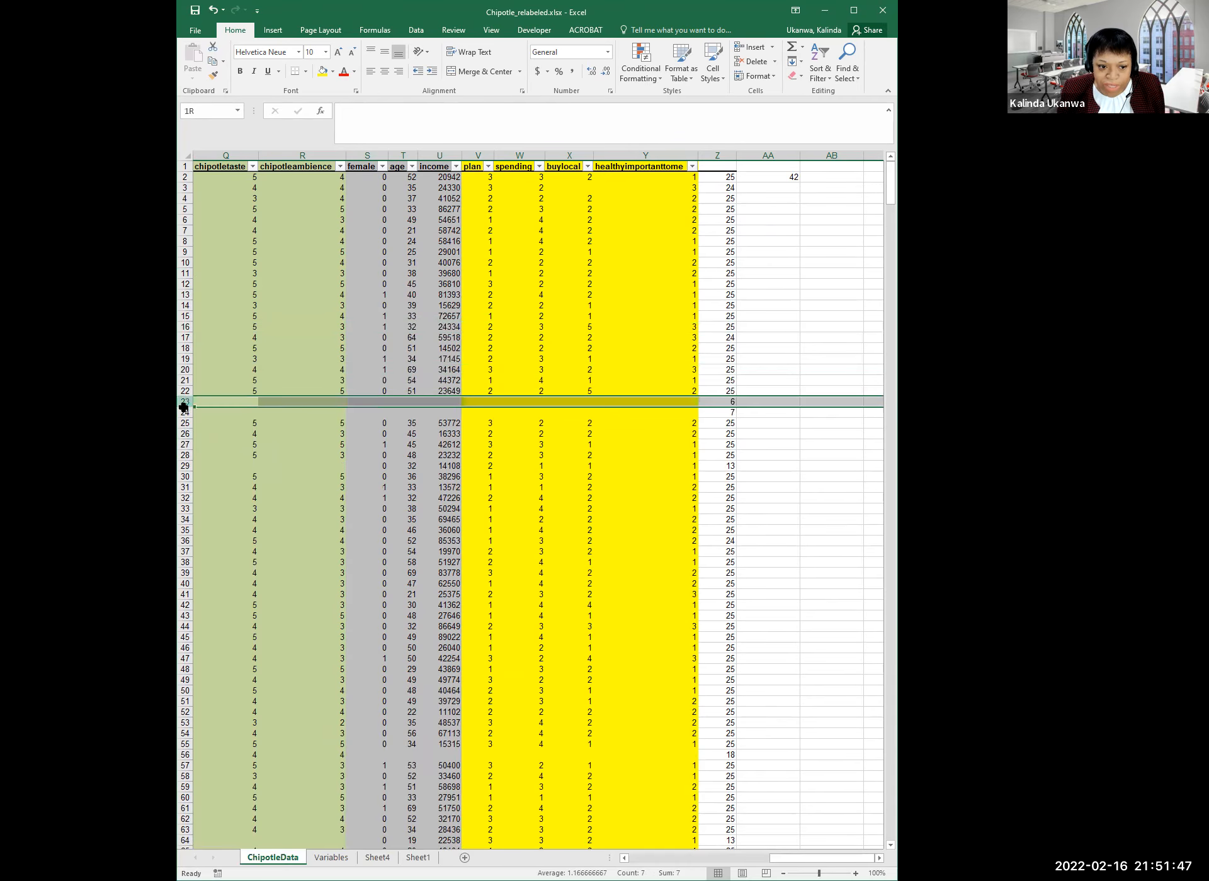
pyautogui.moveTo(184, 408); pyautogui.dragTo(196, 406)
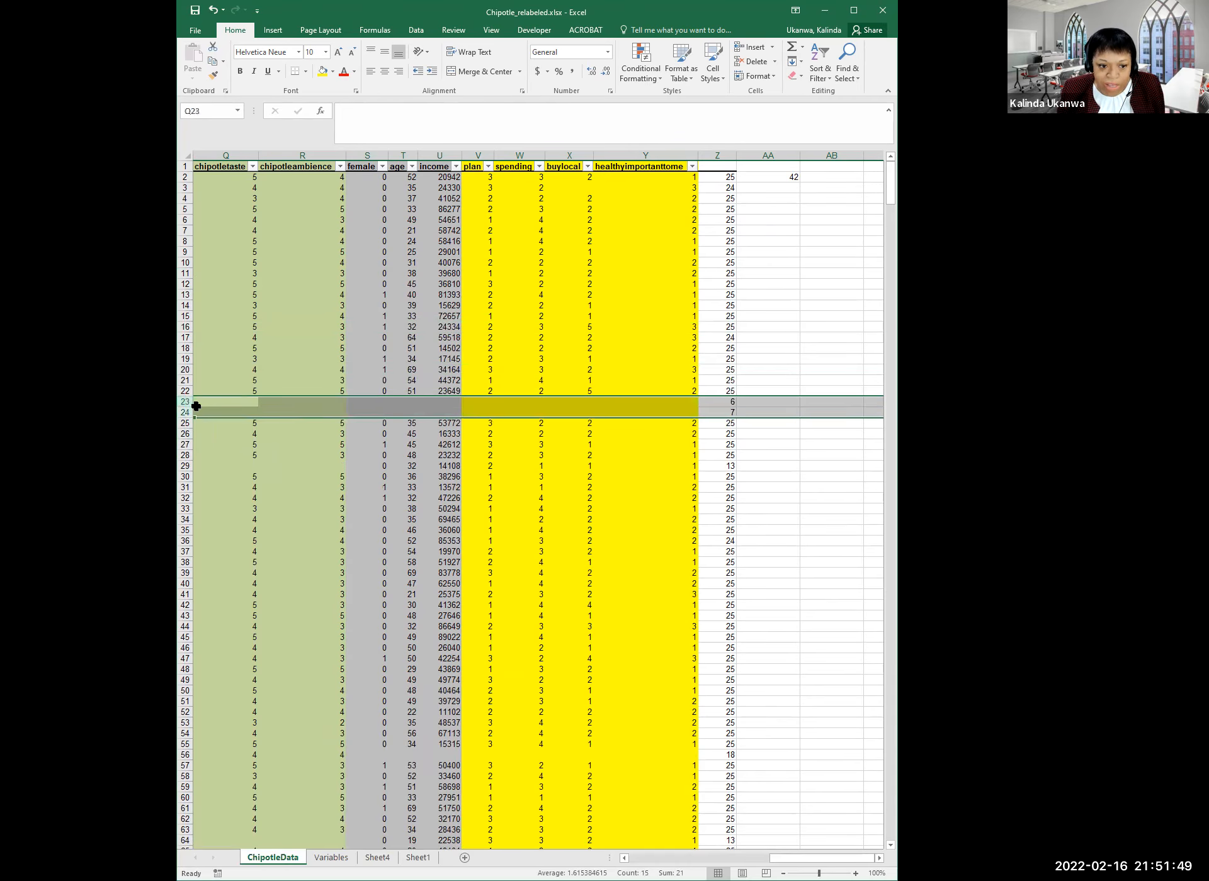
pyautogui.rightClick(196, 406)
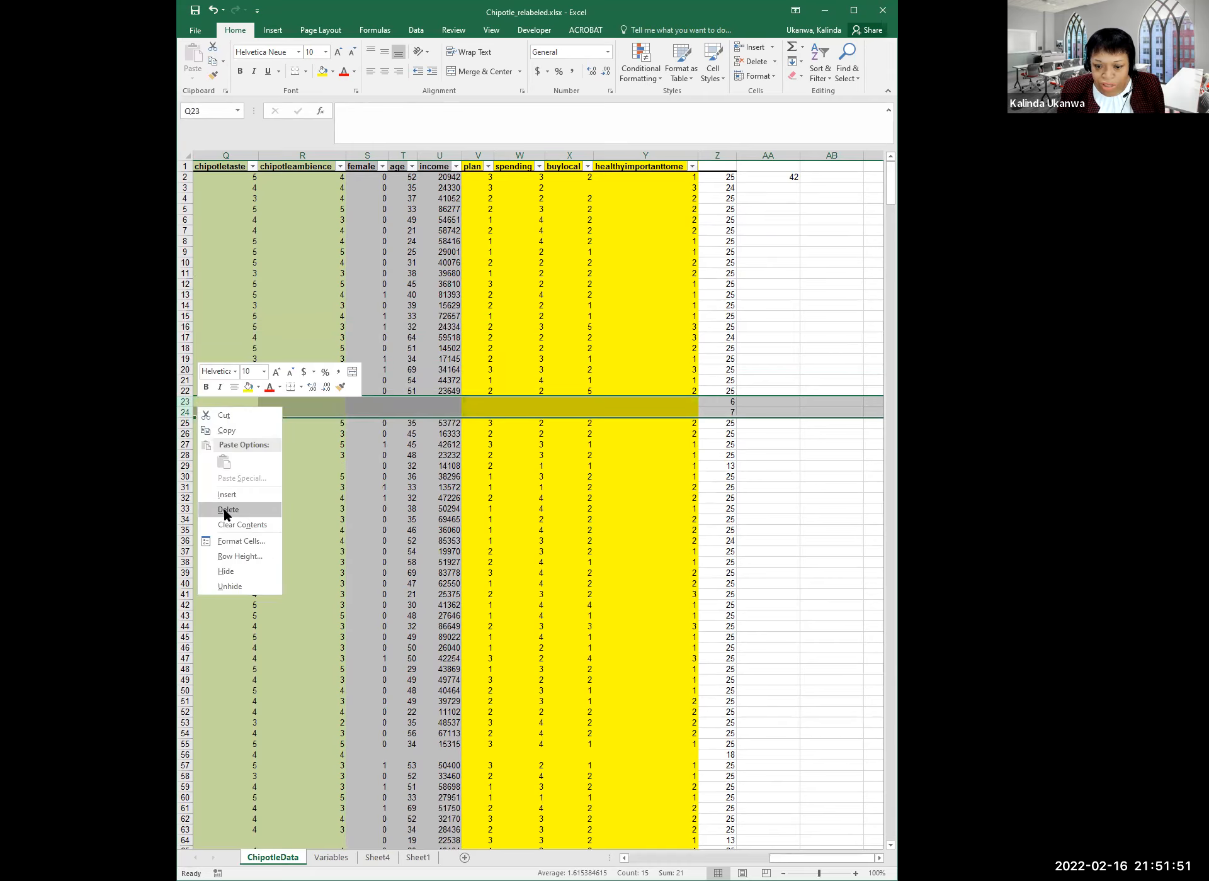
pyautogui.click(226, 511)
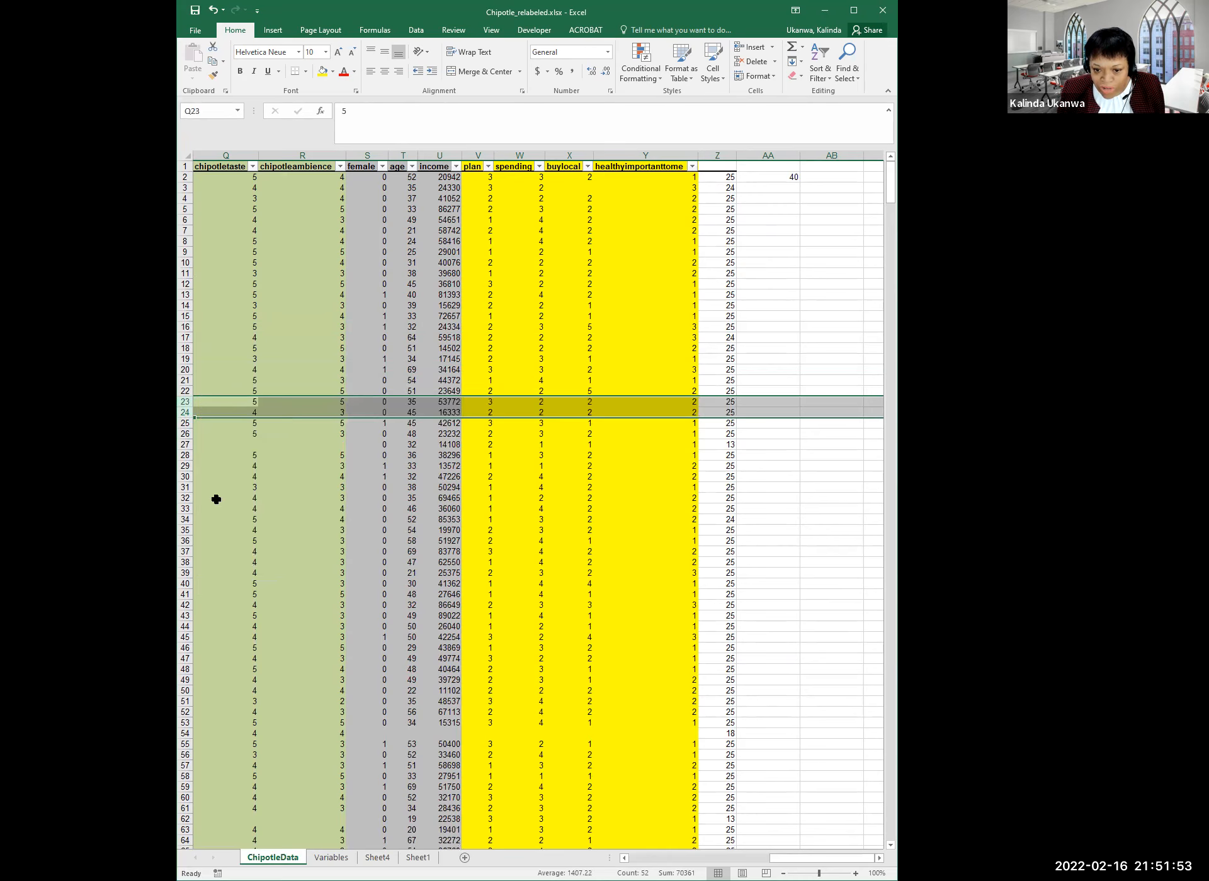
pyautogui.click(185, 445)
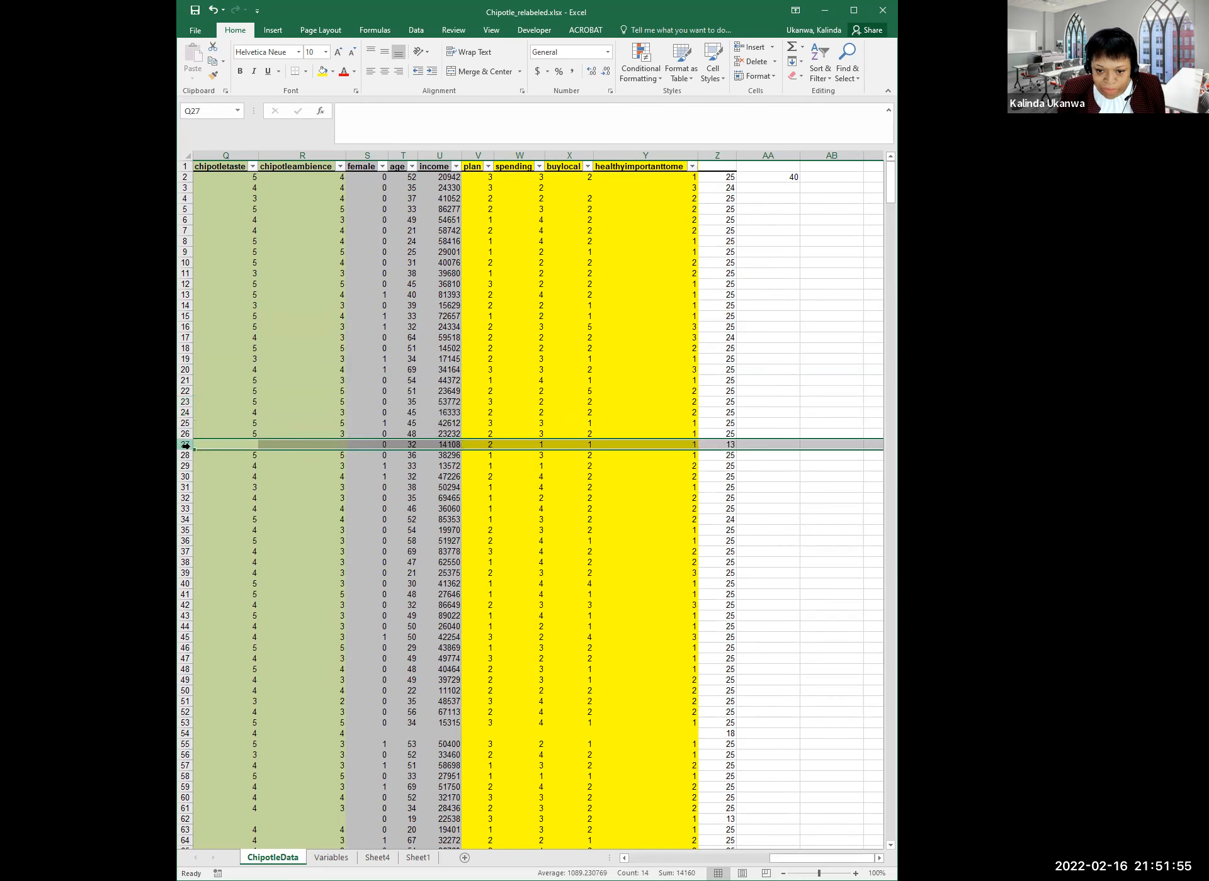
pyautogui.rightClick(195, 468)
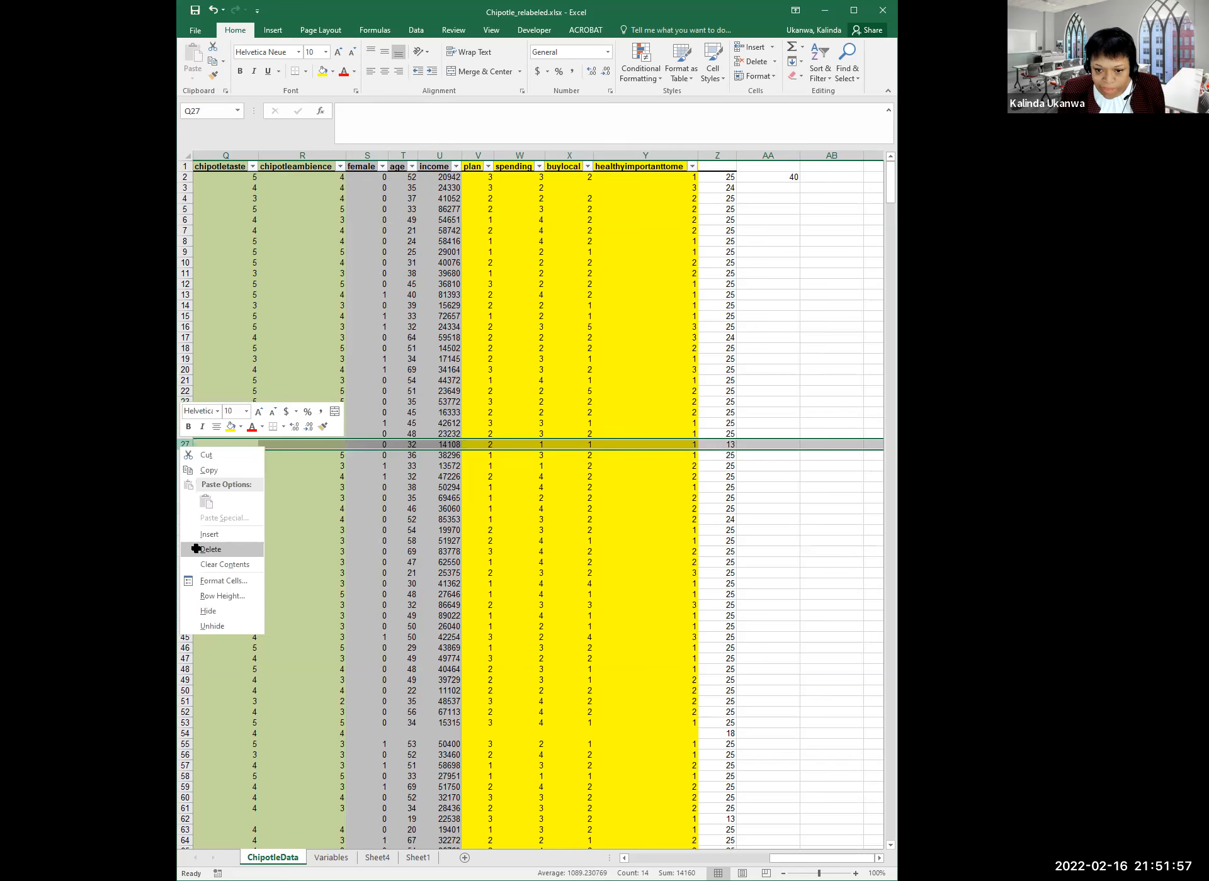
pyautogui.click(201, 551)
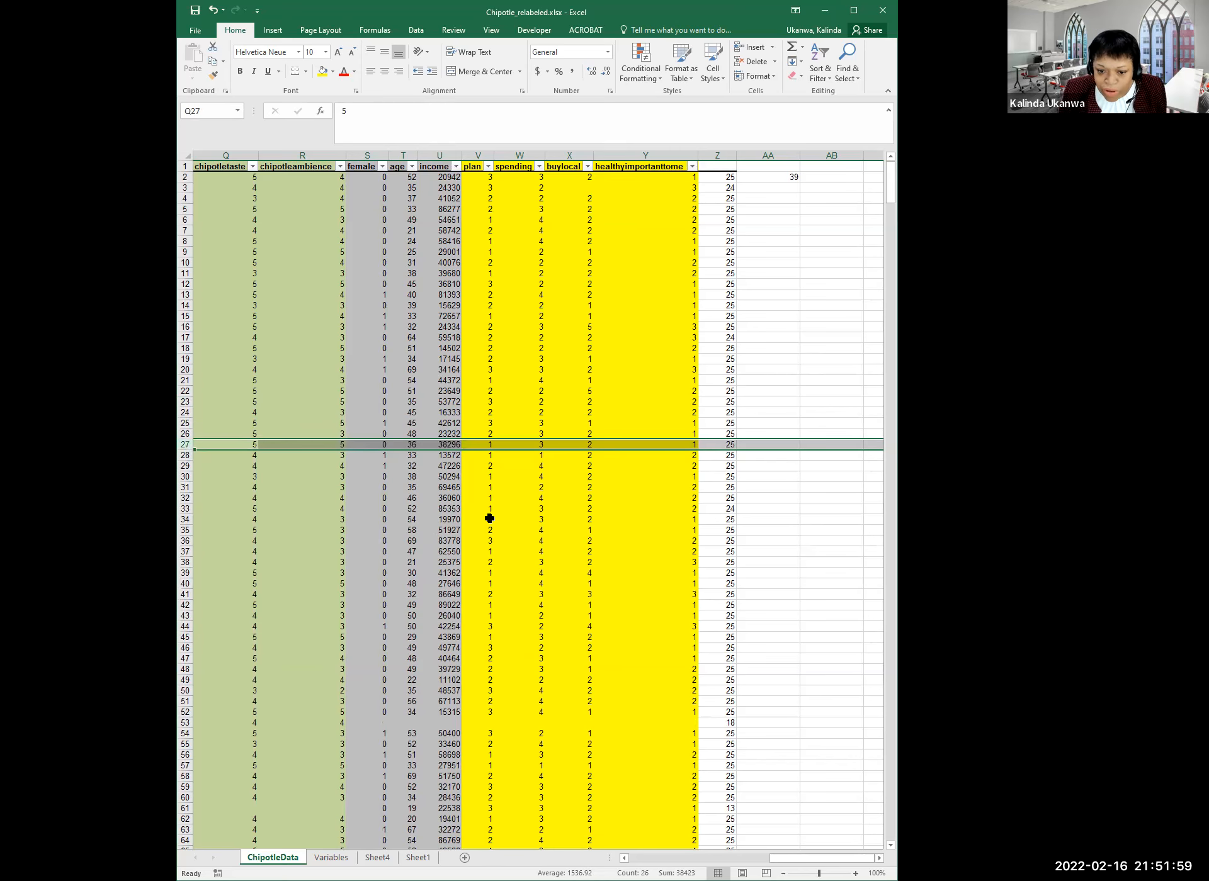
# Delete incomplete respondent row 33, followed by incomplete row 3 near the start of the data
pyautogui.click(186, 509)
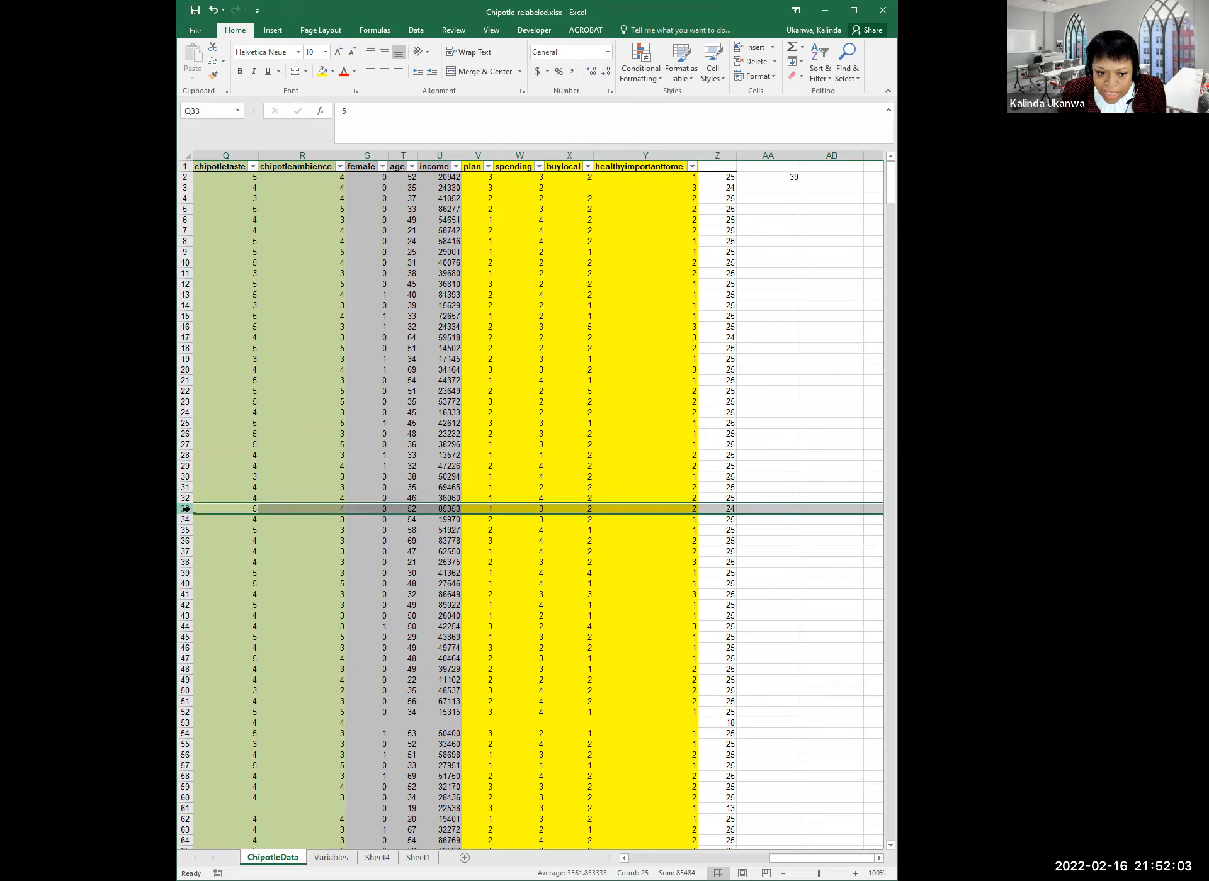
pyautogui.rightClick(187, 511)
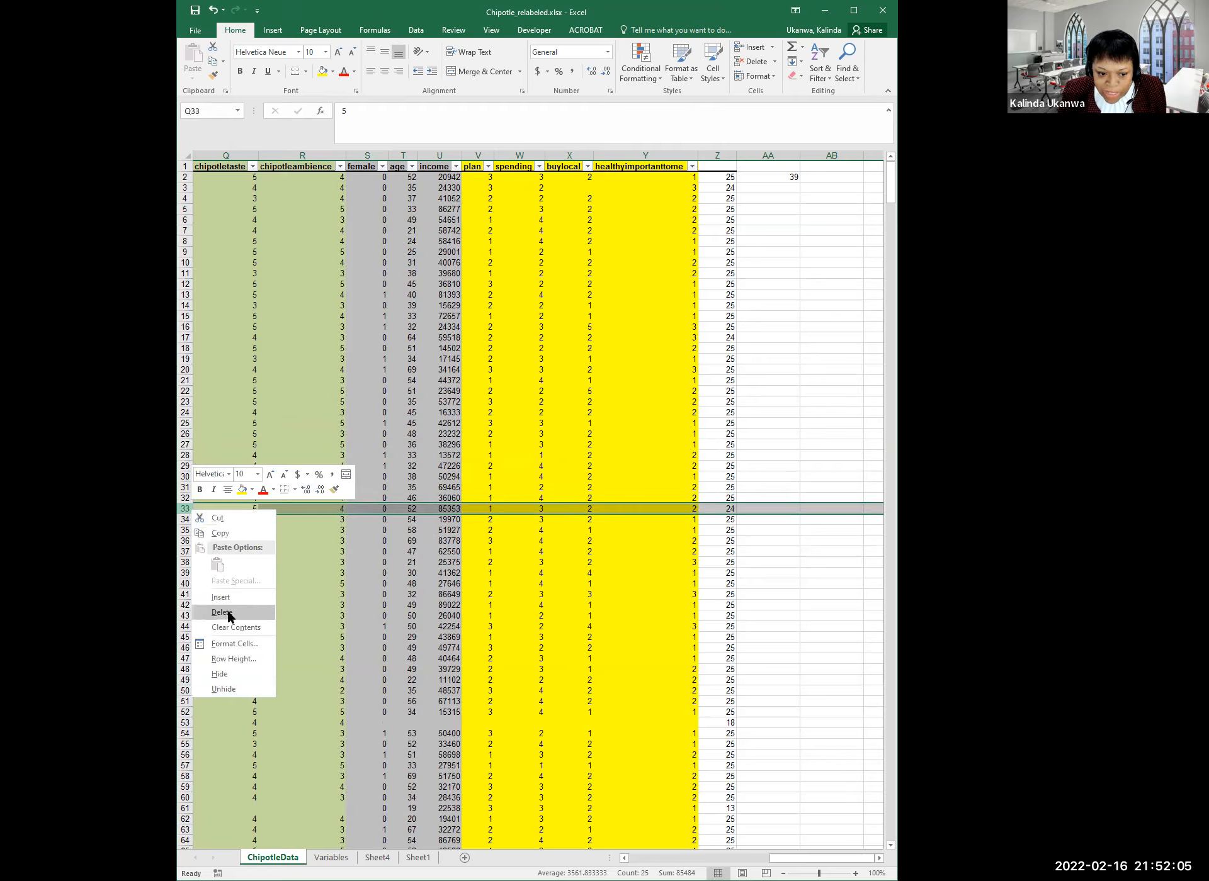
pyautogui.click(222, 613)
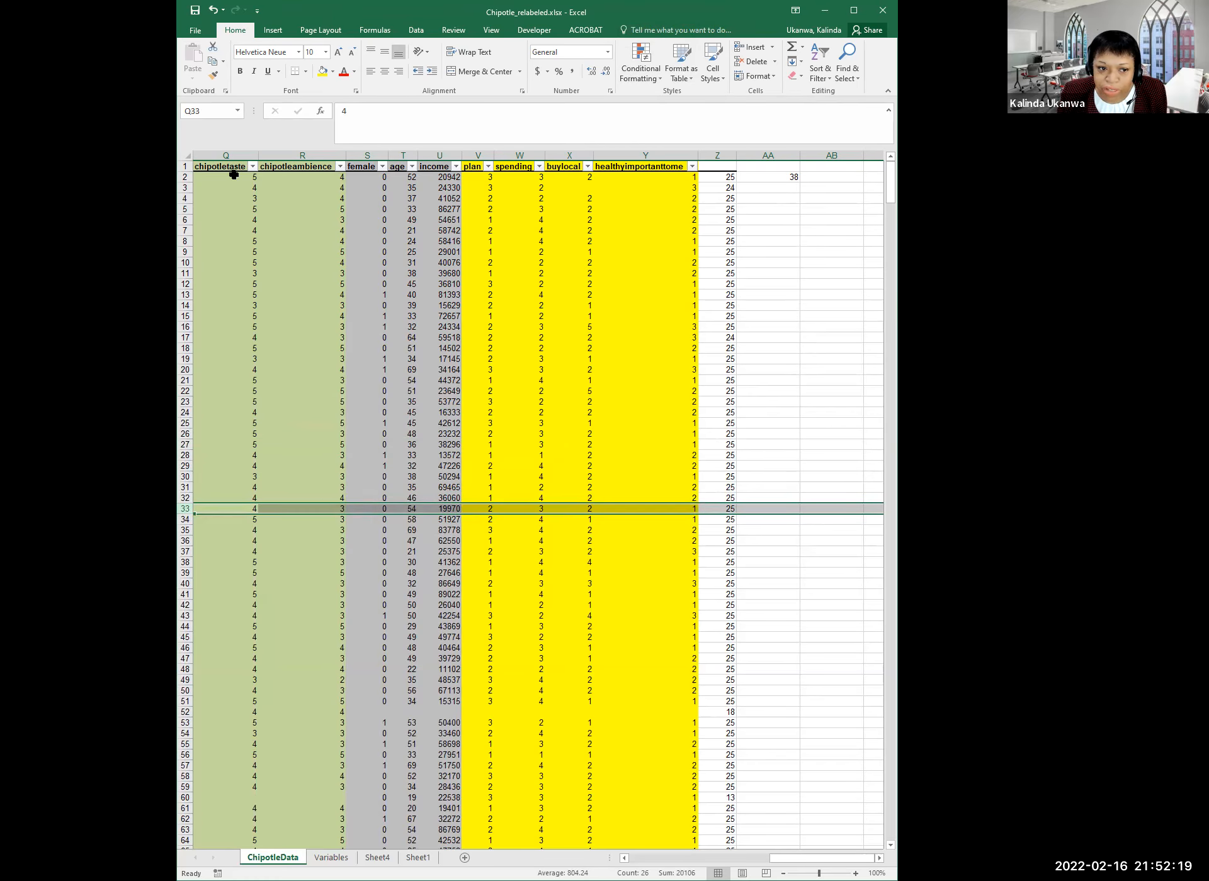
pyautogui.click(186, 185)
pyautogui.rightClick(186, 185)
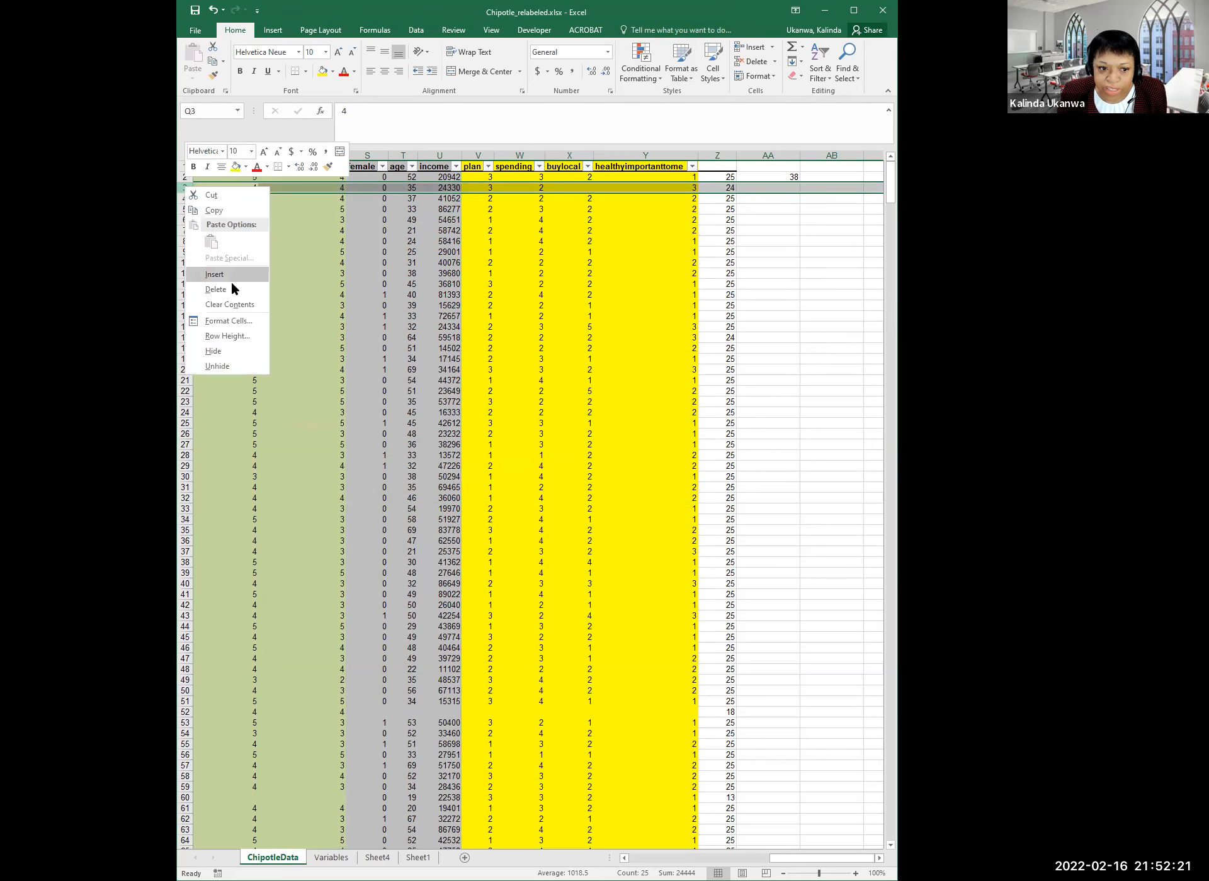
pyautogui.click(232, 282)
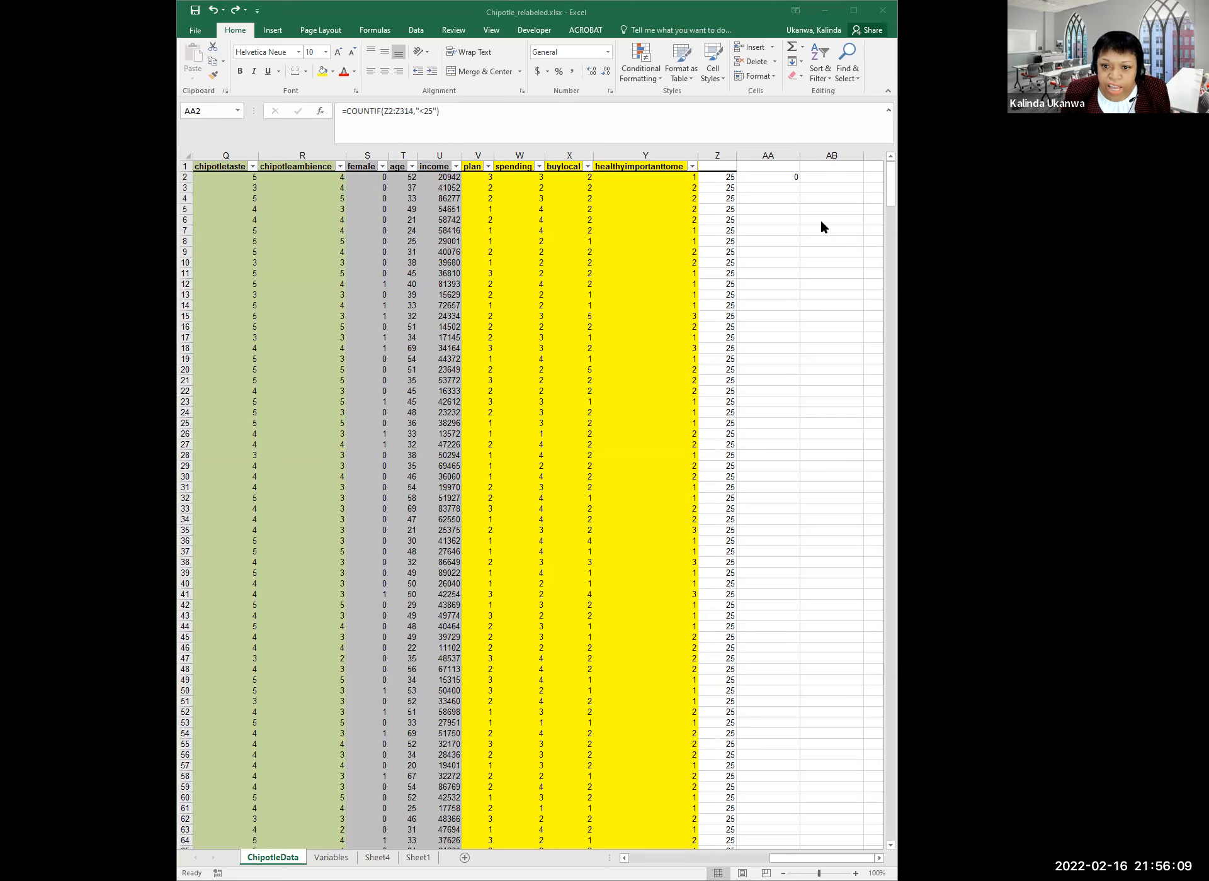
pyautogui.click(889, 190)
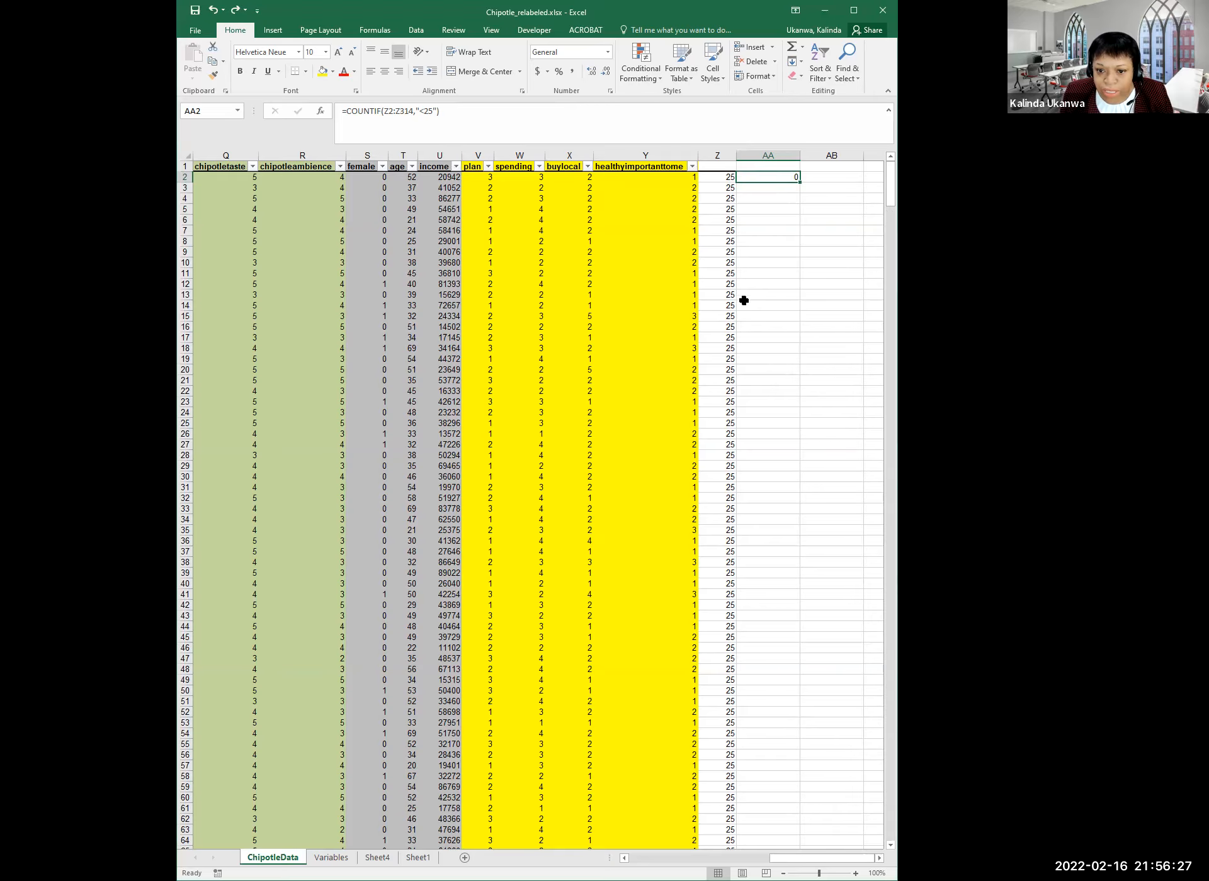
# Check the answer counts in column Z down to the last respondent row
pyautogui.click(680, 284)
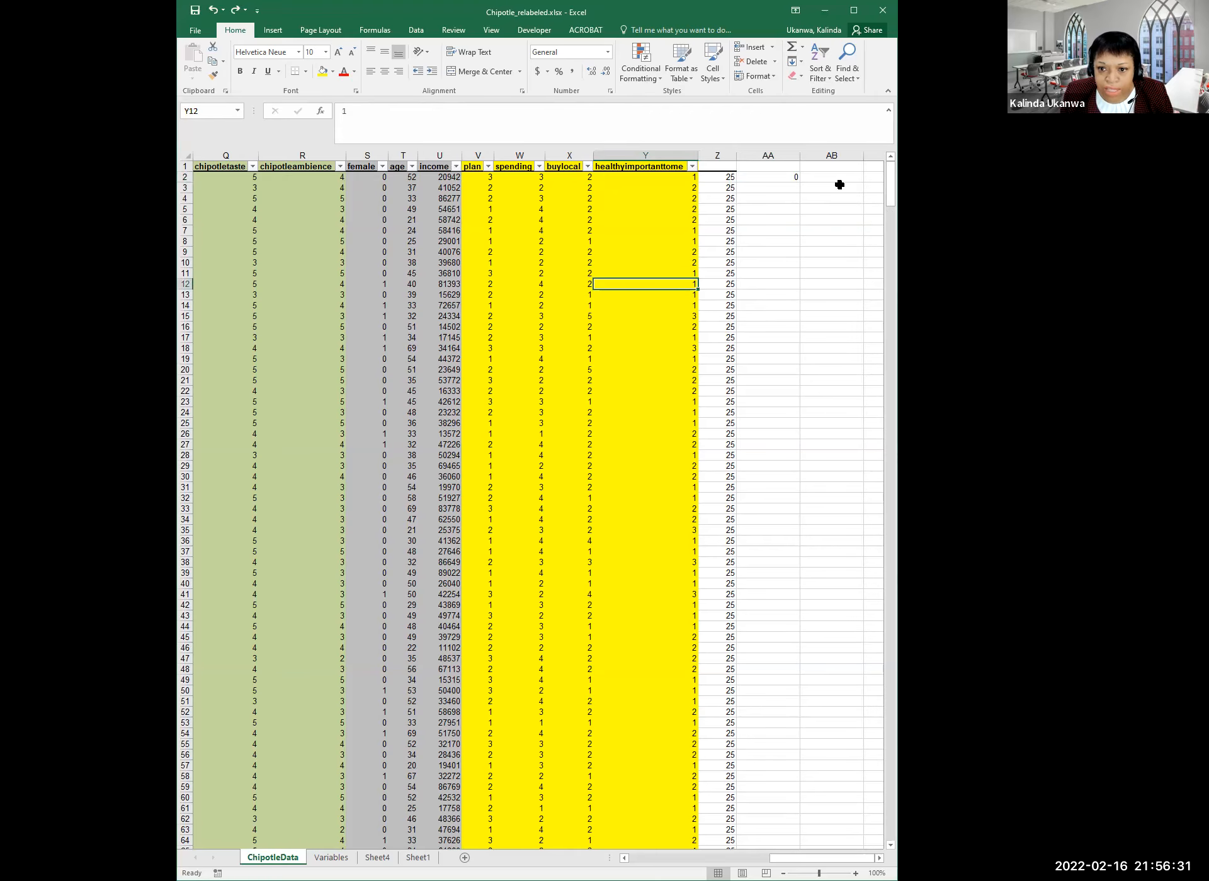
pyautogui.moveTo(892, 188); pyautogui.dragTo(882, 374)
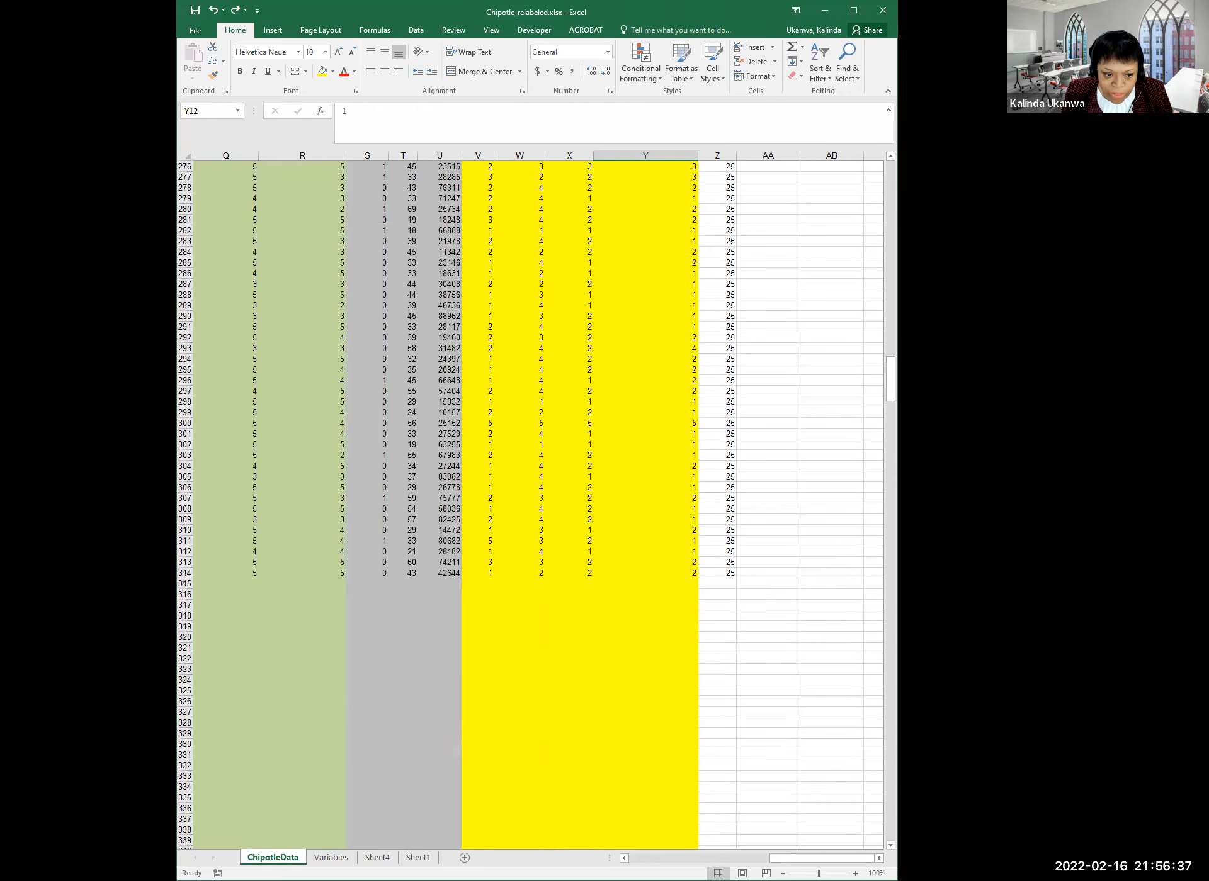
pyautogui.click(185, 573)
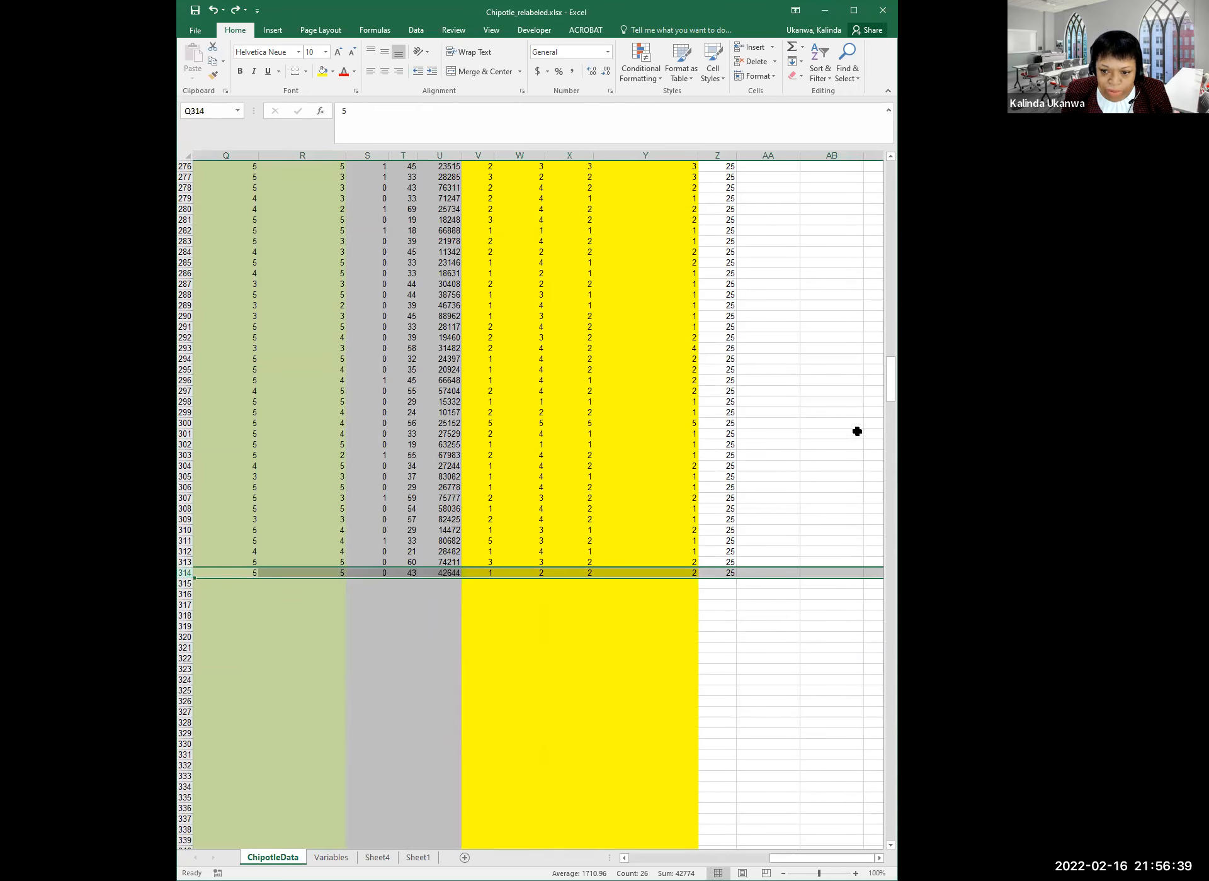
pyautogui.moveTo(886, 388); pyautogui.dragTo(874, 162)
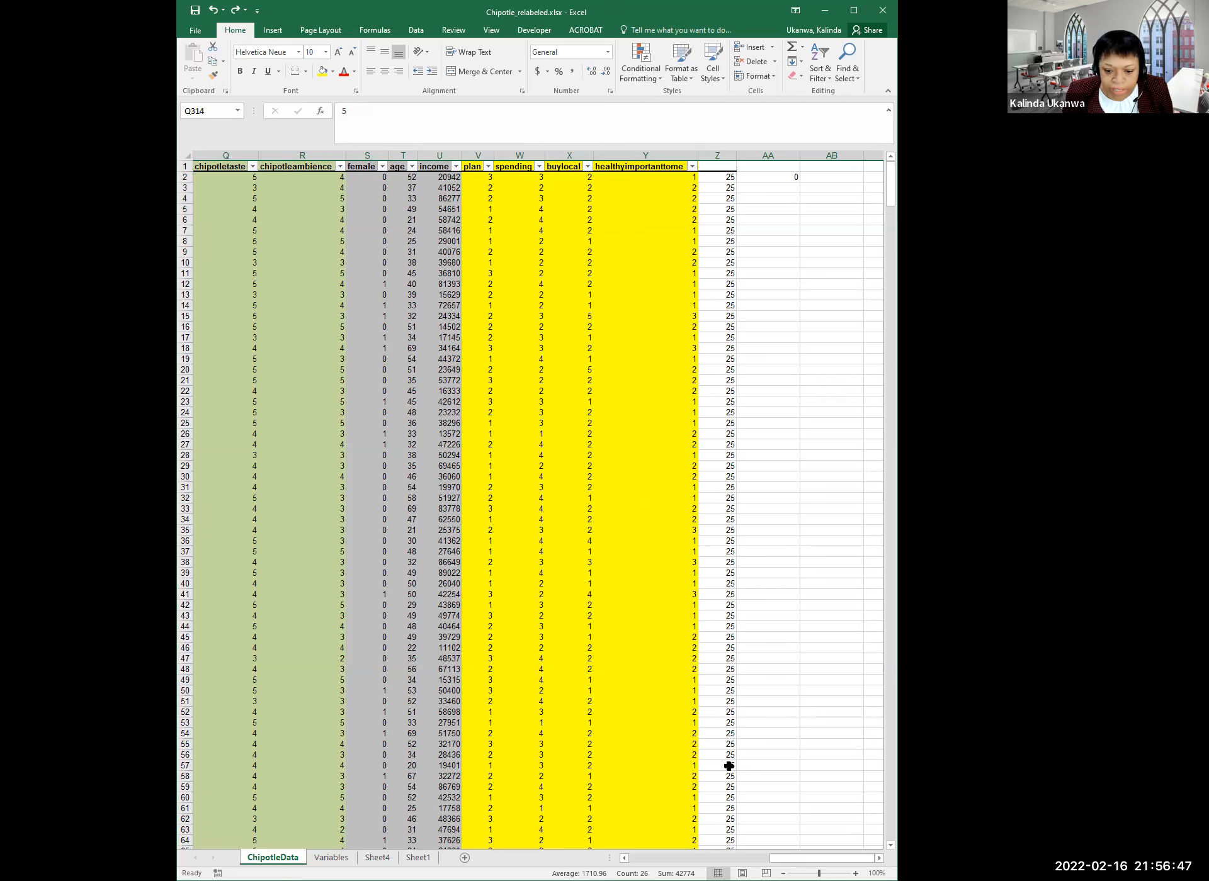
# Insert a new column before the top1 column in ChipotleData and enter the header Participant in A1
pyautogui.moveTo(788, 853); pyautogui.dragTo(649, 856)
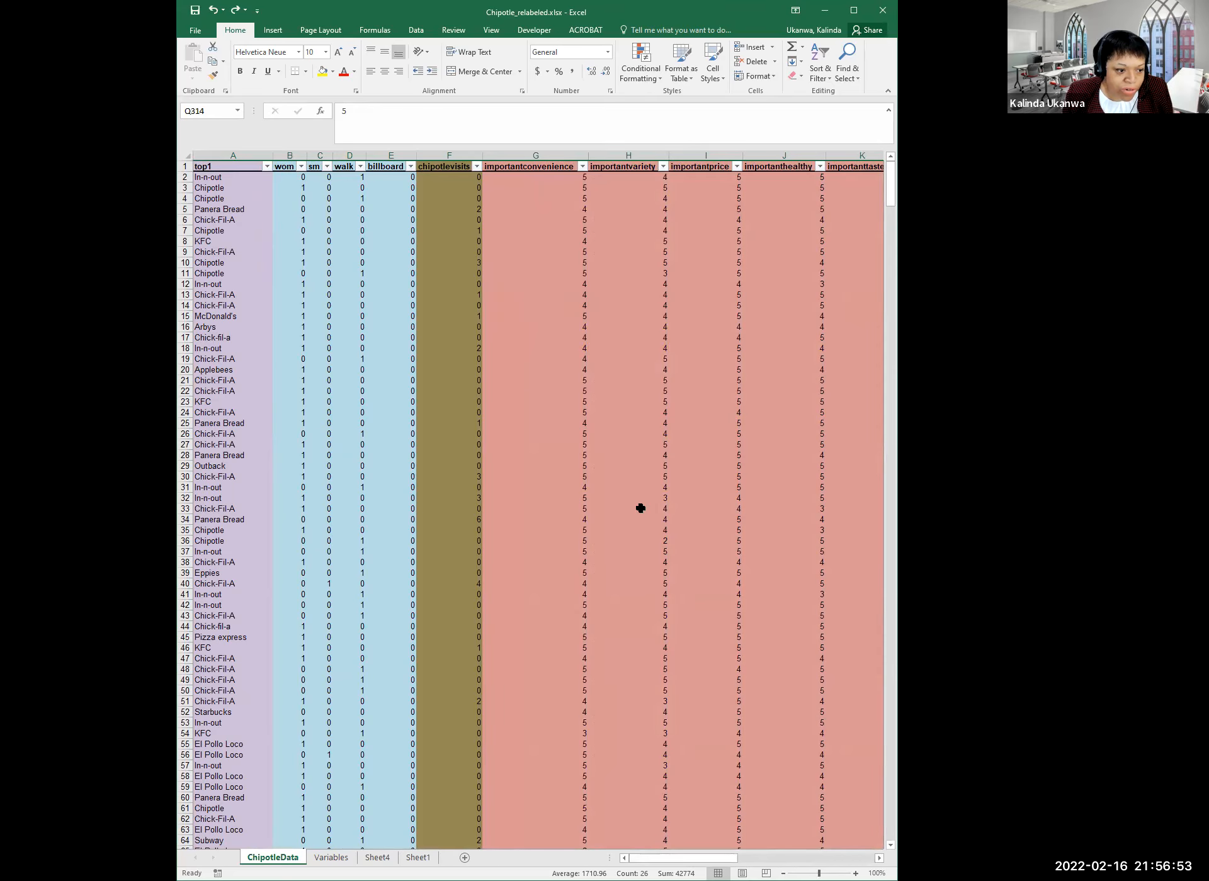
pyautogui.click(233, 151)
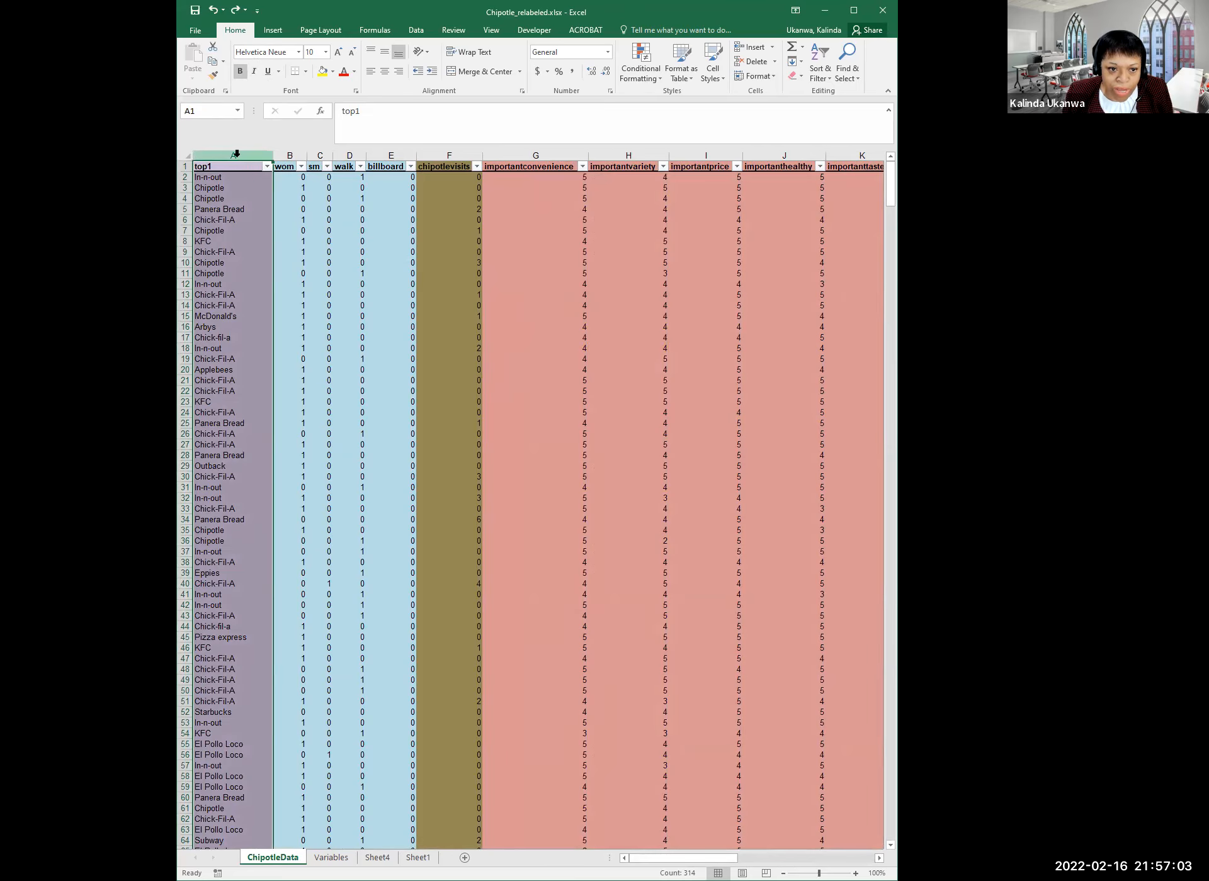
pyautogui.rightClick(237, 159)
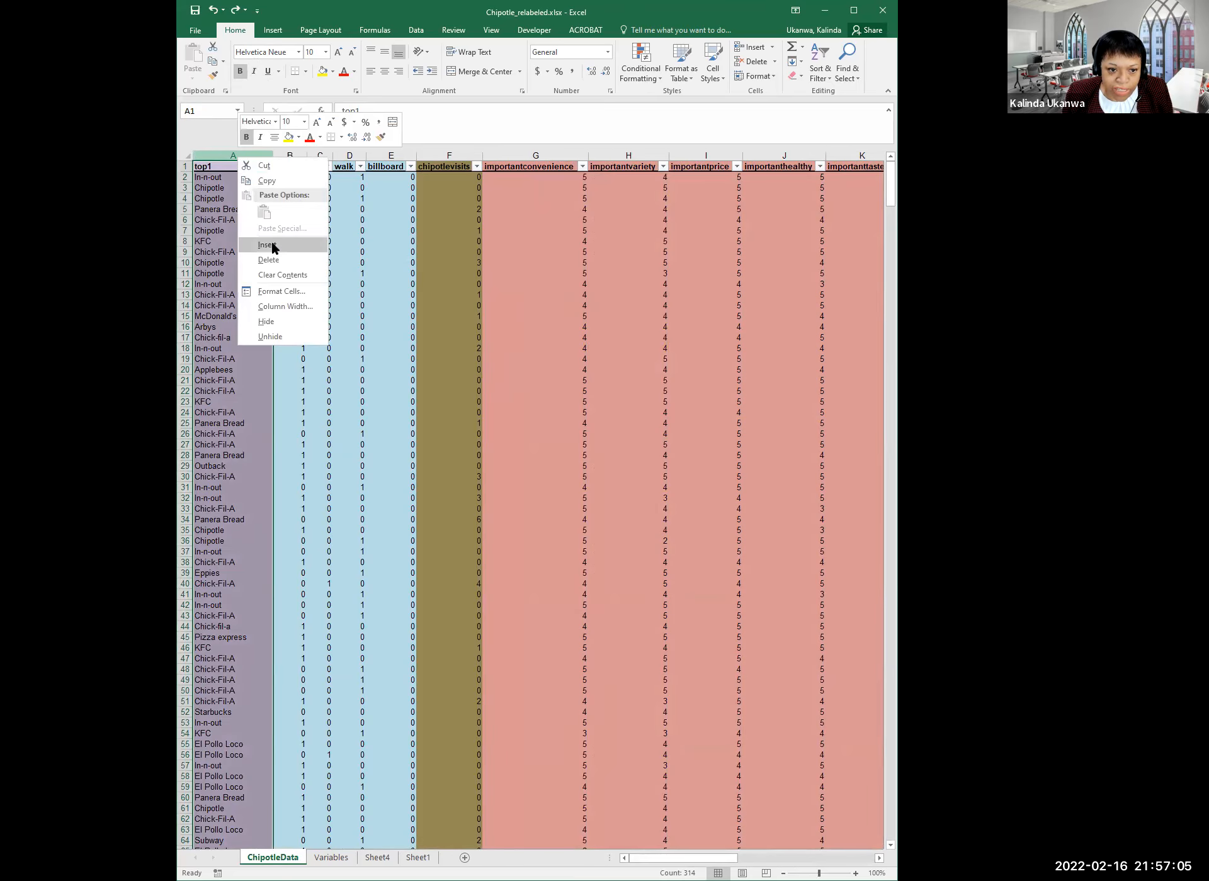
pyautogui.click(269, 246)
pyautogui.click(223, 165)
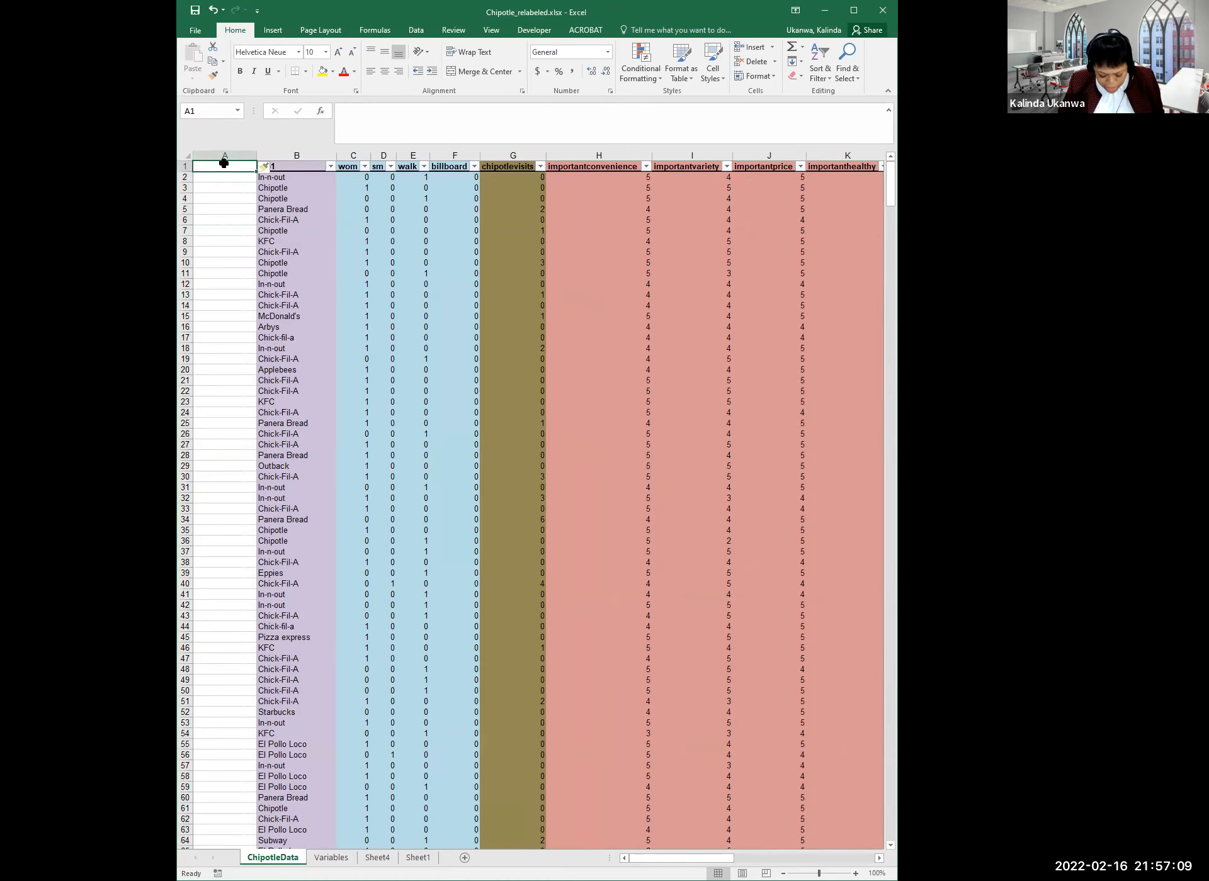
pyautogui.write('P')
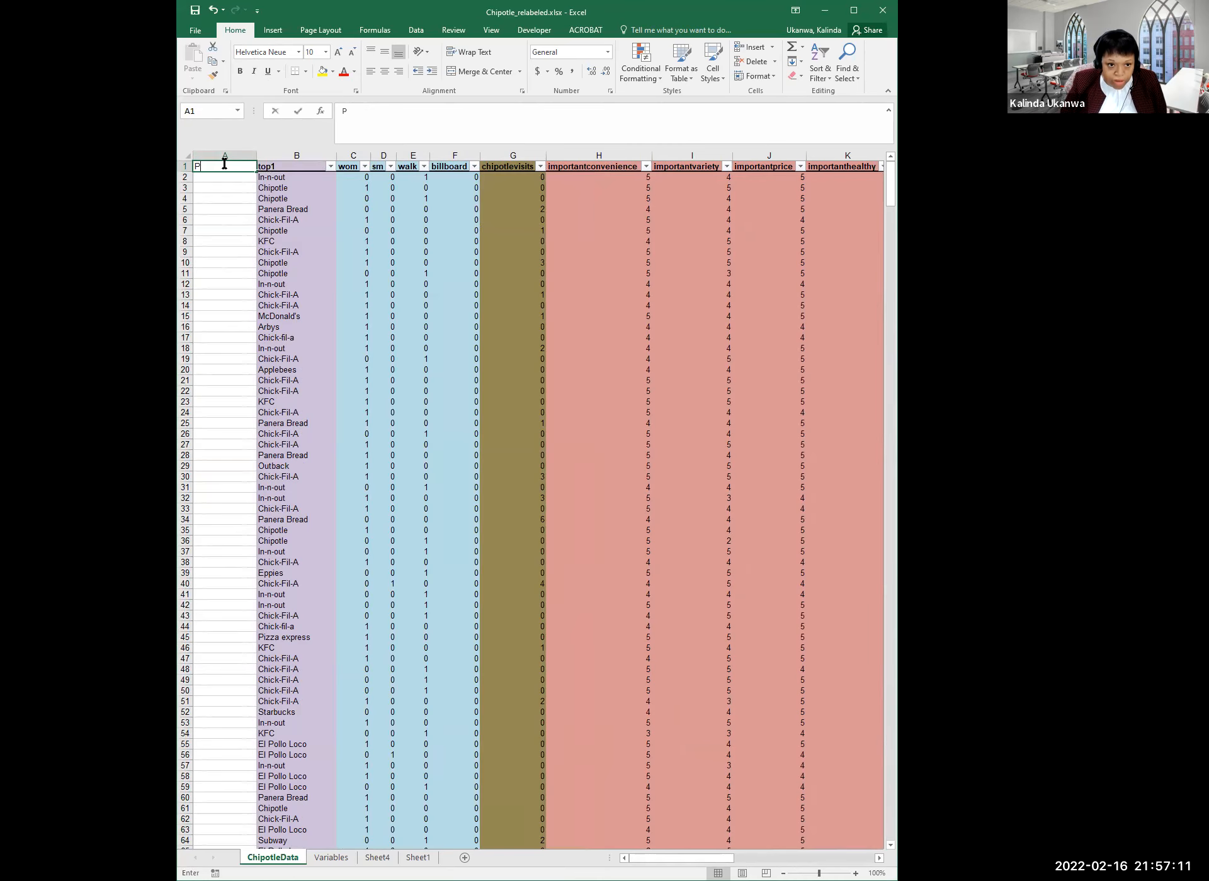
pyautogui.write('articipant')
pyautogui.press('Return')
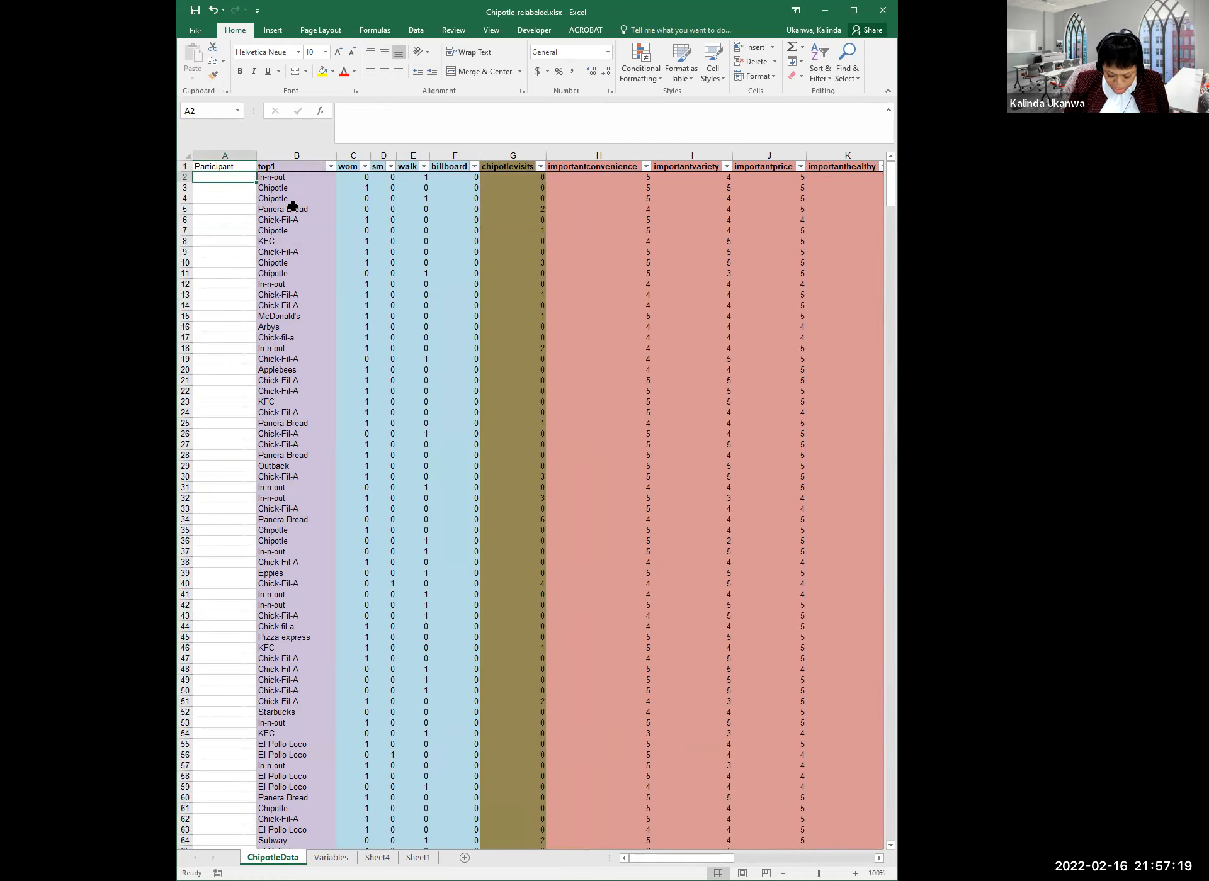
# Number the first three participants 1, 2 and 3 in cells A2 to A4
pyautogui.write('1')
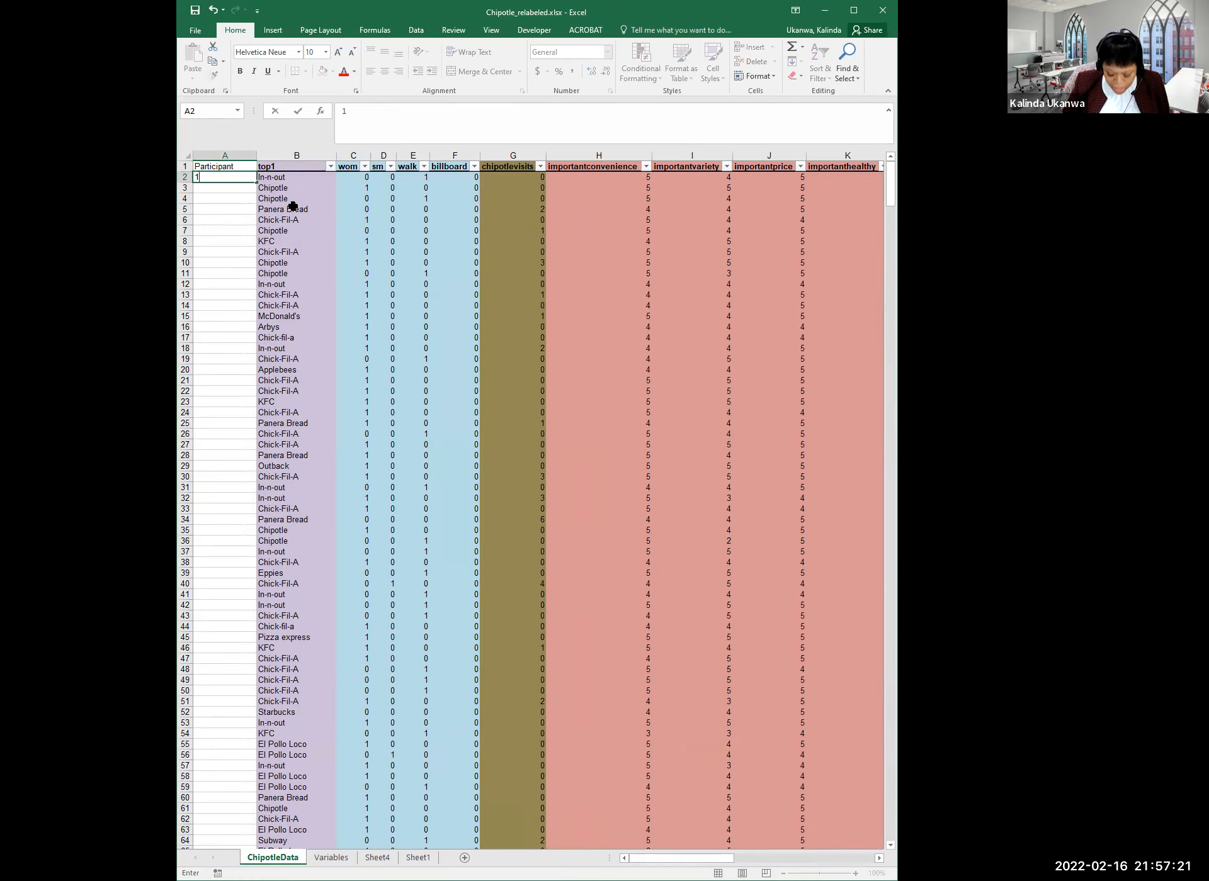
pyautogui.write('2')
pyautogui.press('BackSpace')
pyautogui.press('Return')
pyautogui.write('2')
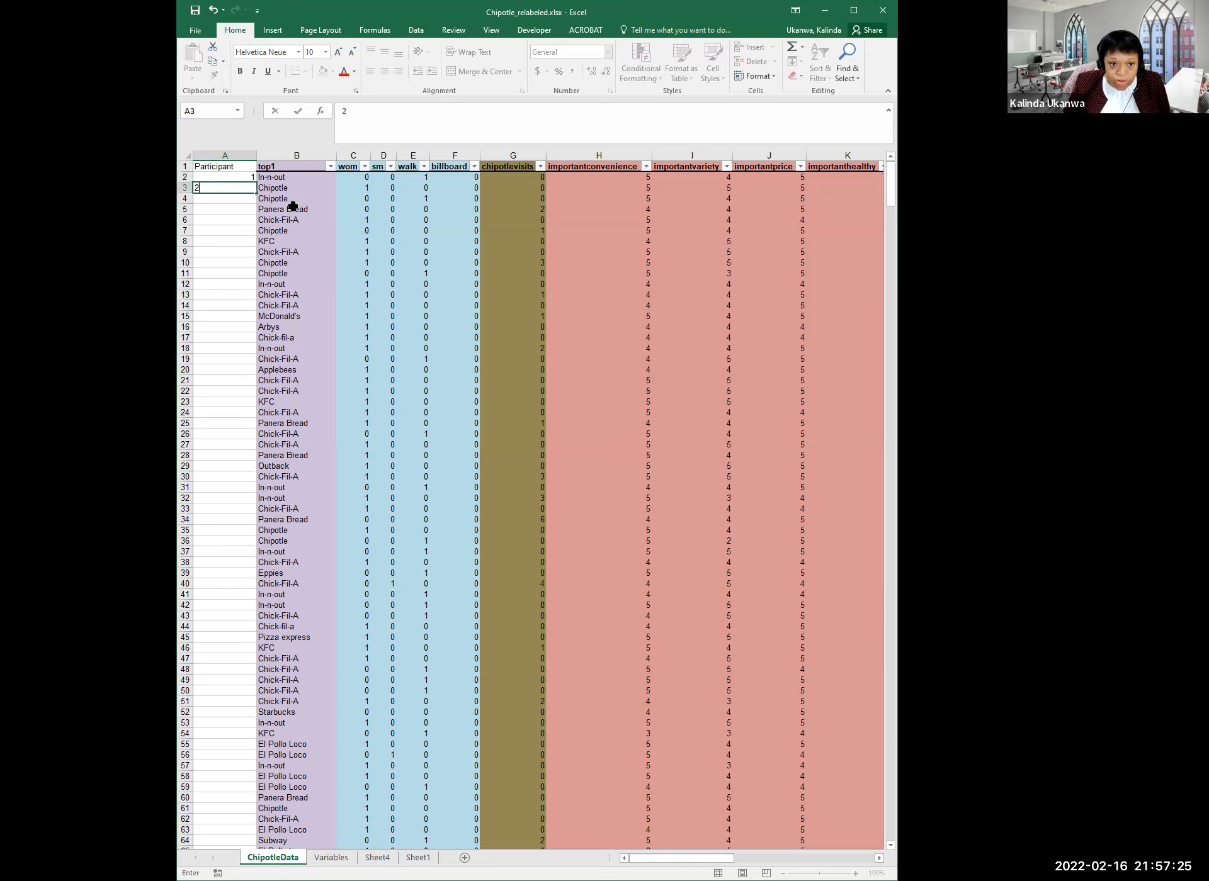
pyautogui.press('Return')
pyautogui.write('3')
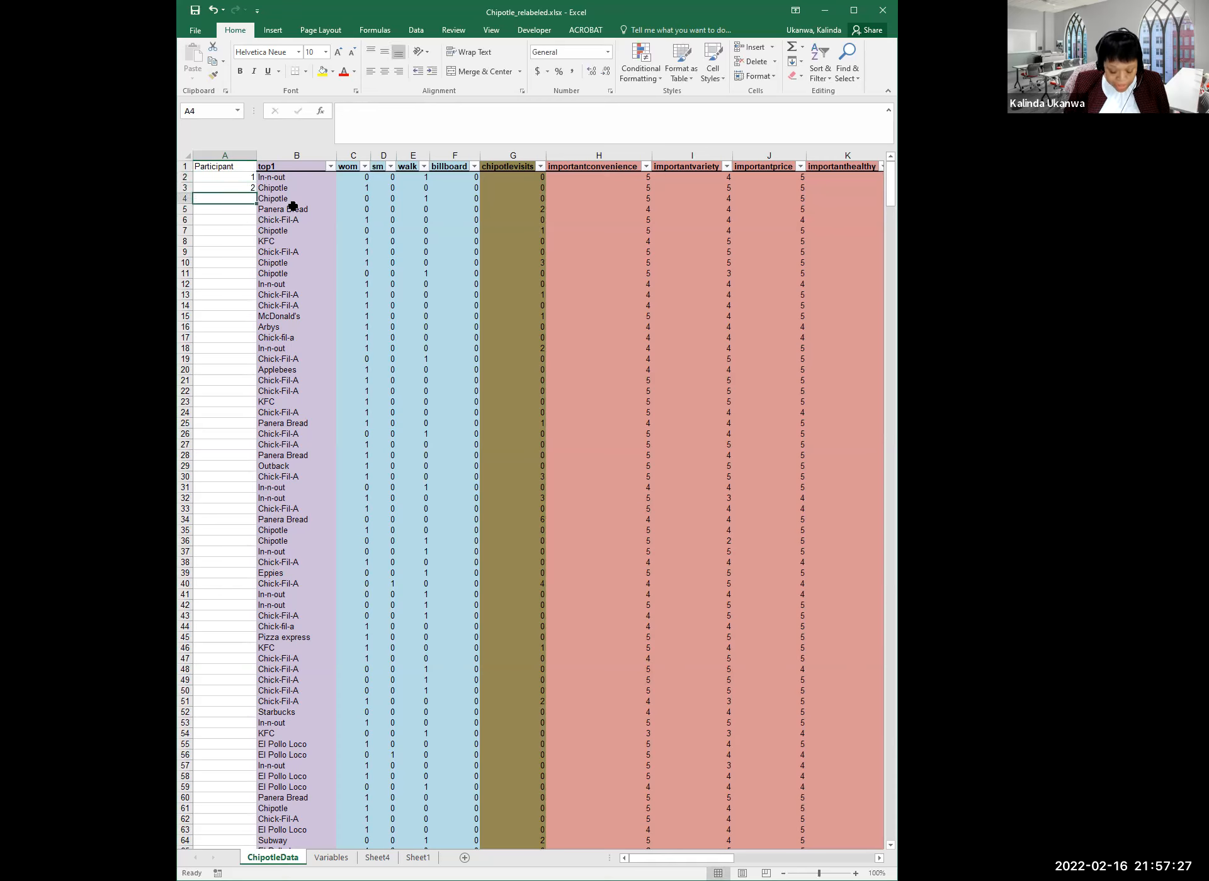
pyautogui.press('Return')
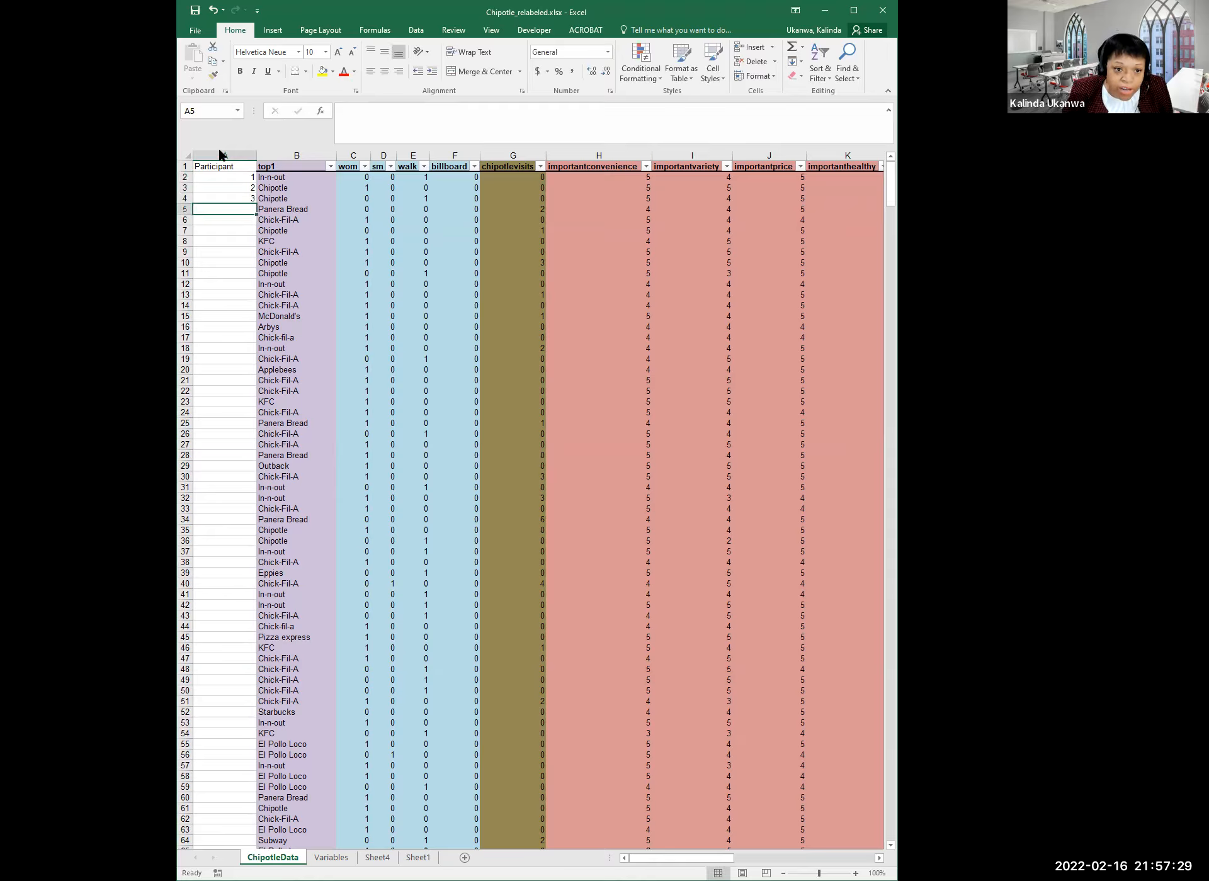
# Extend the participant numbering from A2:A4 down to the last respondent in row 314 and check its final number
pyautogui.moveTo(221, 177); pyautogui.dragTo(223, 199)
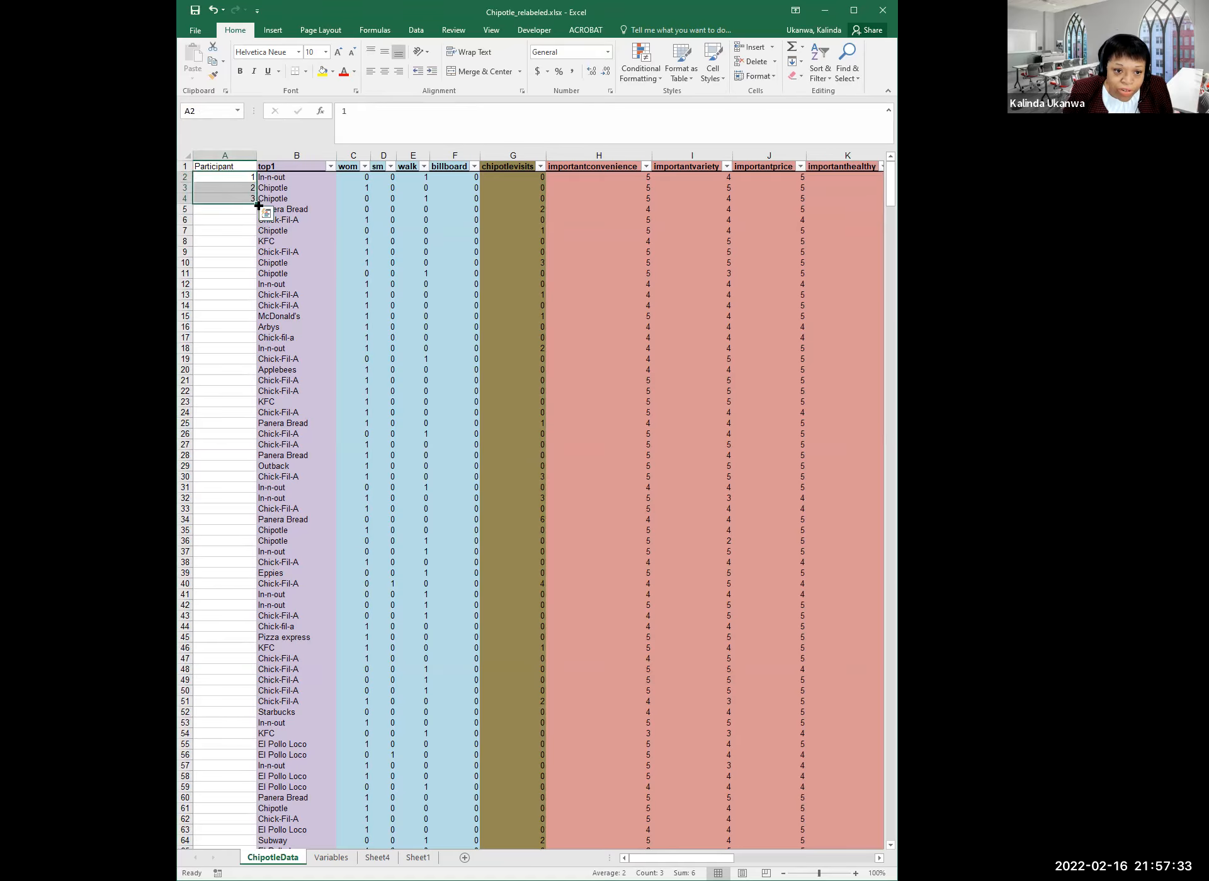
pyautogui.moveTo(258, 203); pyautogui.dragTo(230, 596)
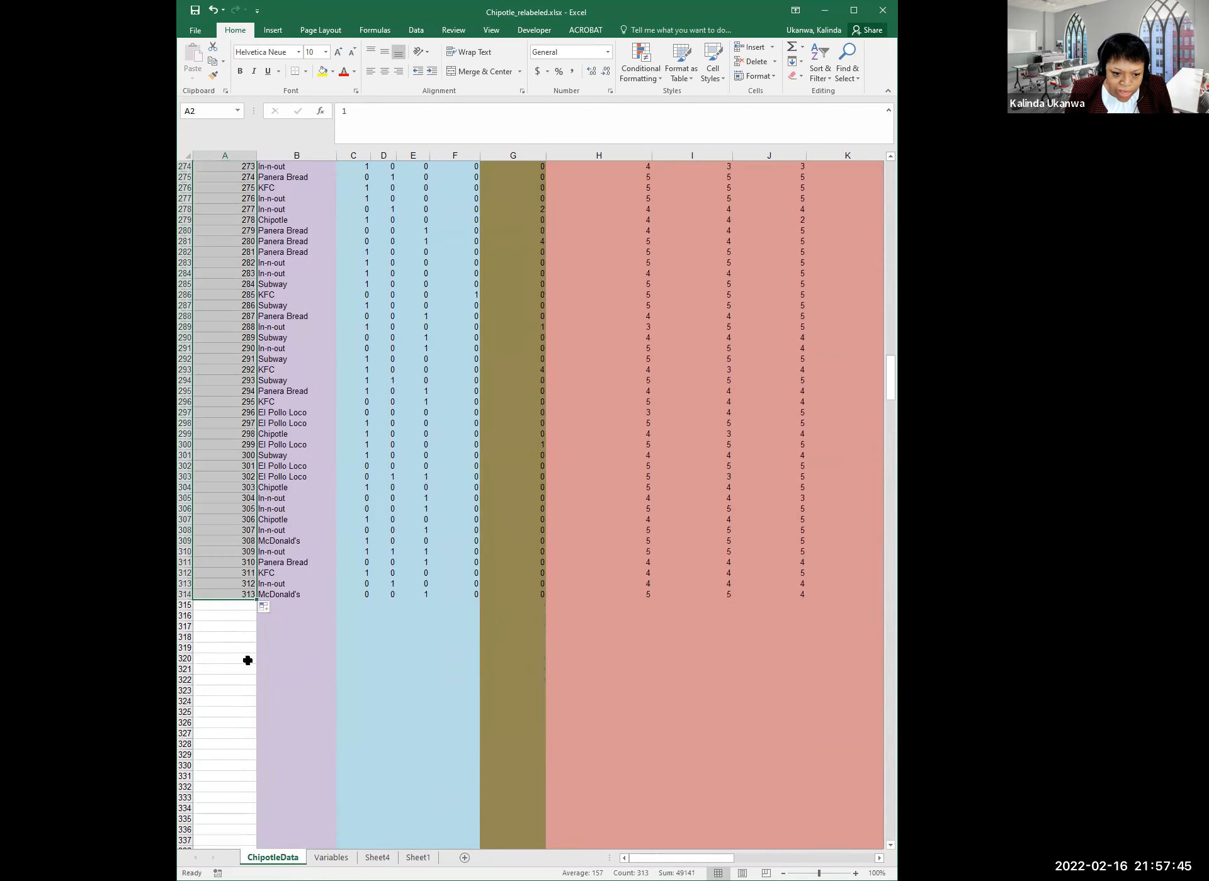
pyautogui.click(219, 594)
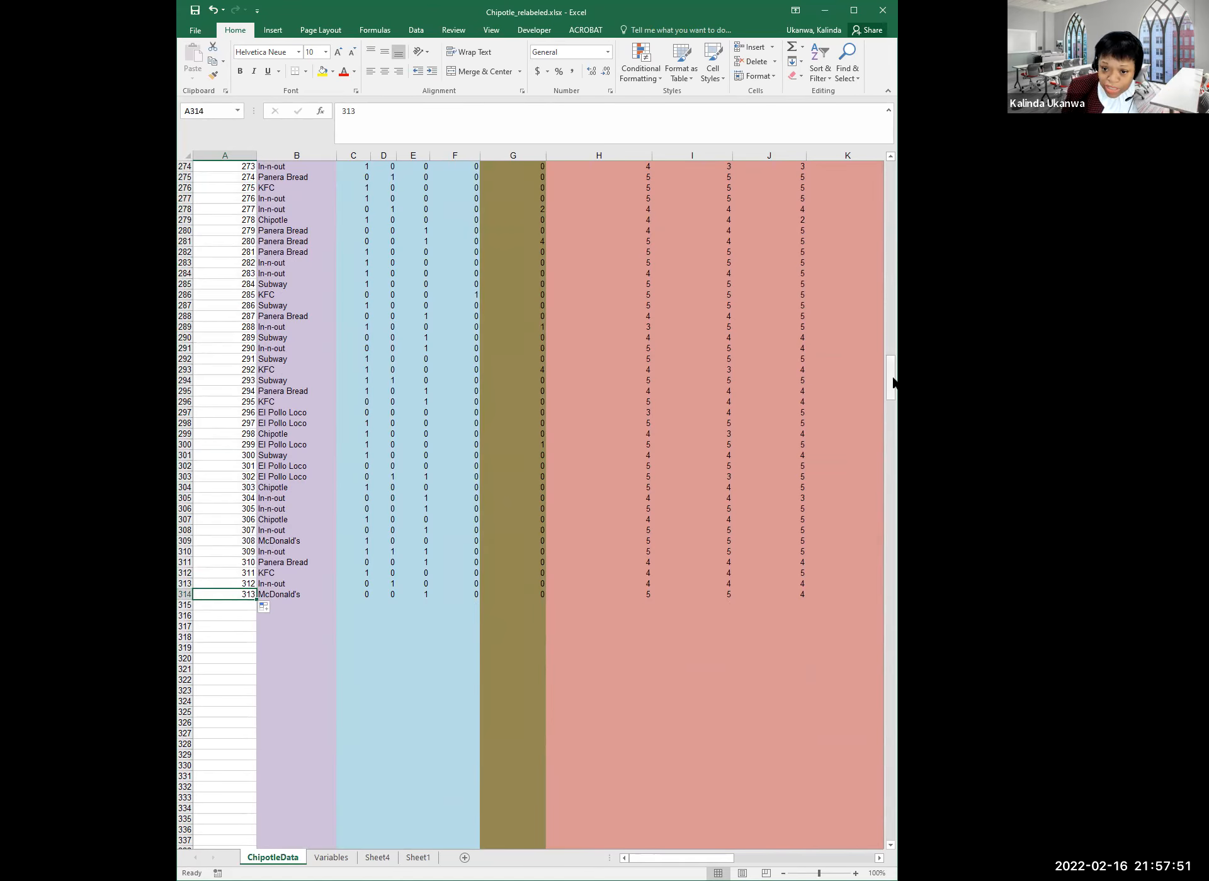
pyautogui.moveTo(893, 382); pyautogui.dragTo(894, 154)
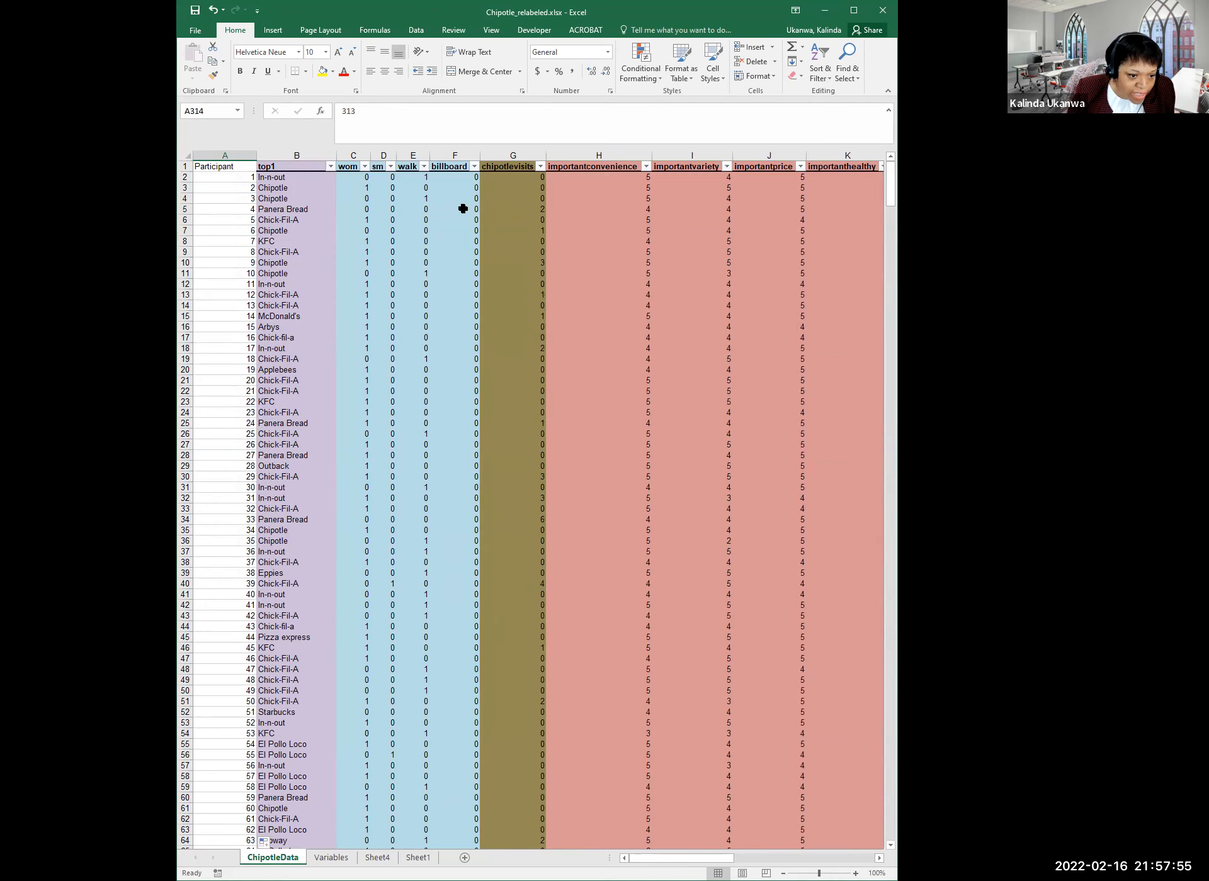
# Save the workbook
pyautogui.hotkey('alt', 'Tab')
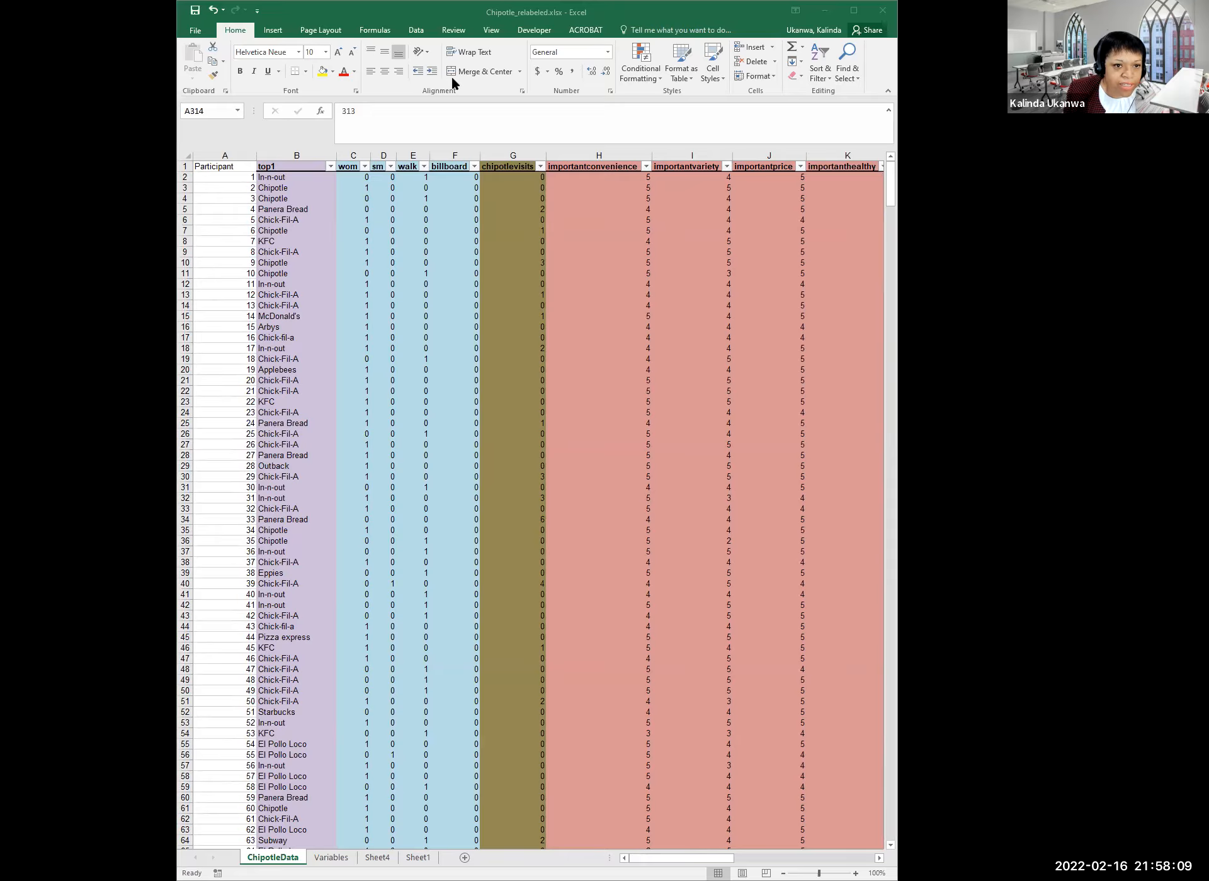
pyautogui.click(196, 10)
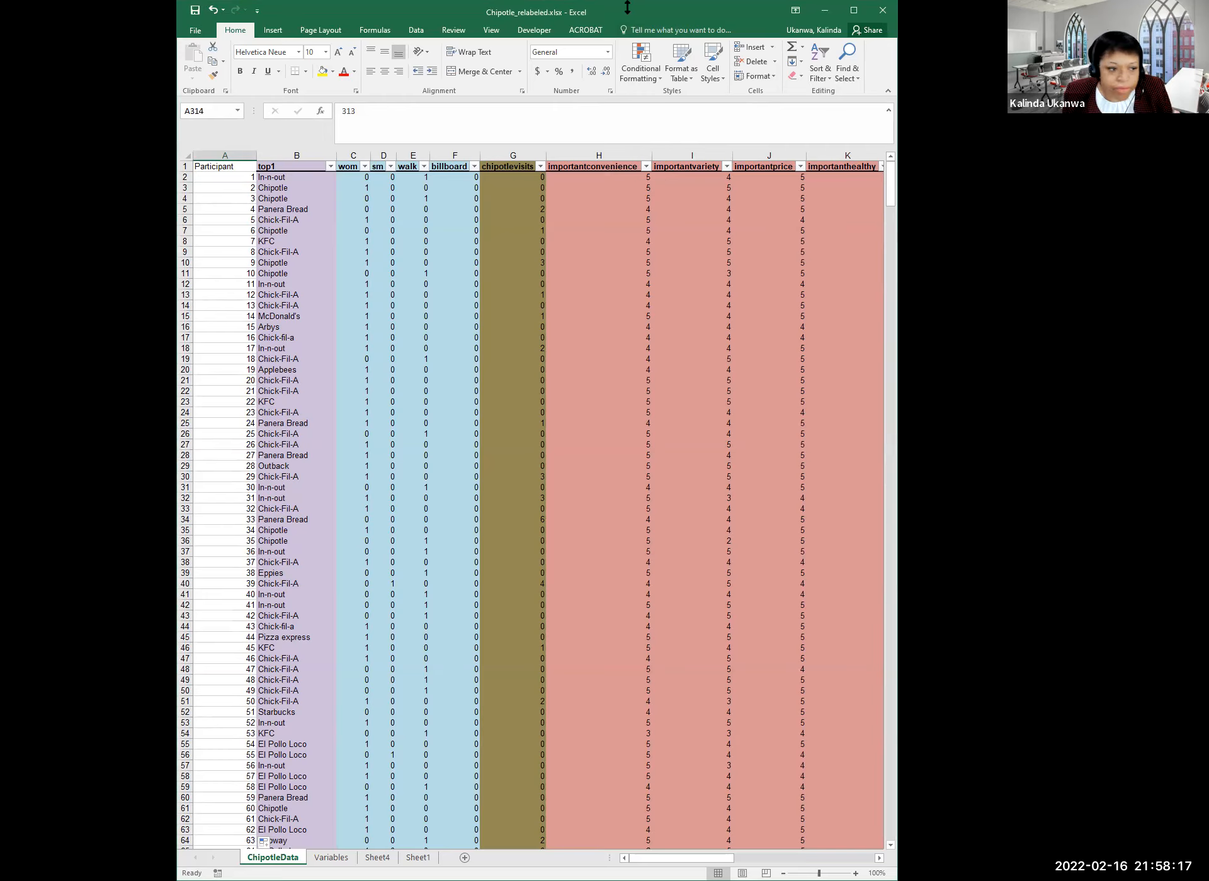
pyautogui.hotkey('alt', 'Tab')
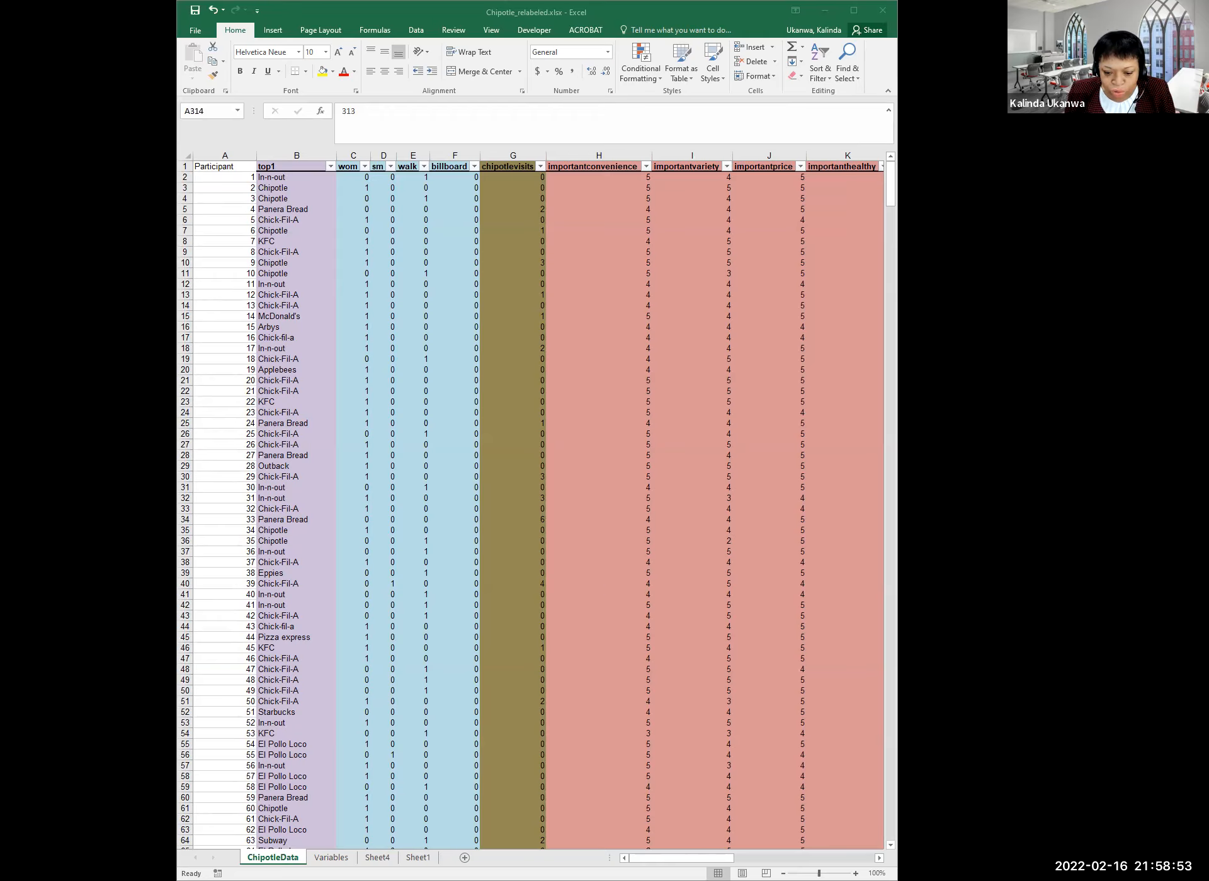
pyautogui.hotkey('alt', 'Tab')
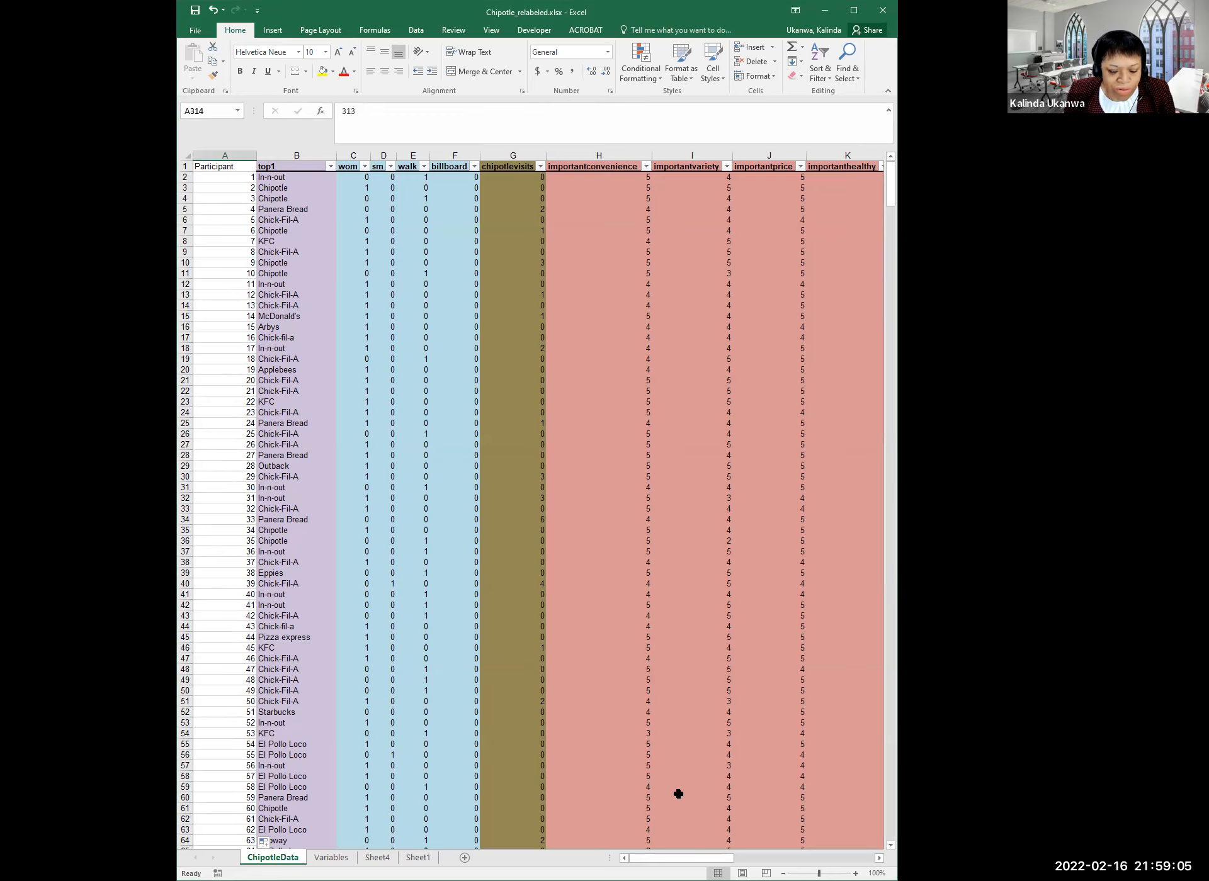
# Review the survey columns across to the answer counts, and look through the top1 responses in column B
pyautogui.moveTo(703, 858); pyautogui.dragTo(703, 858)
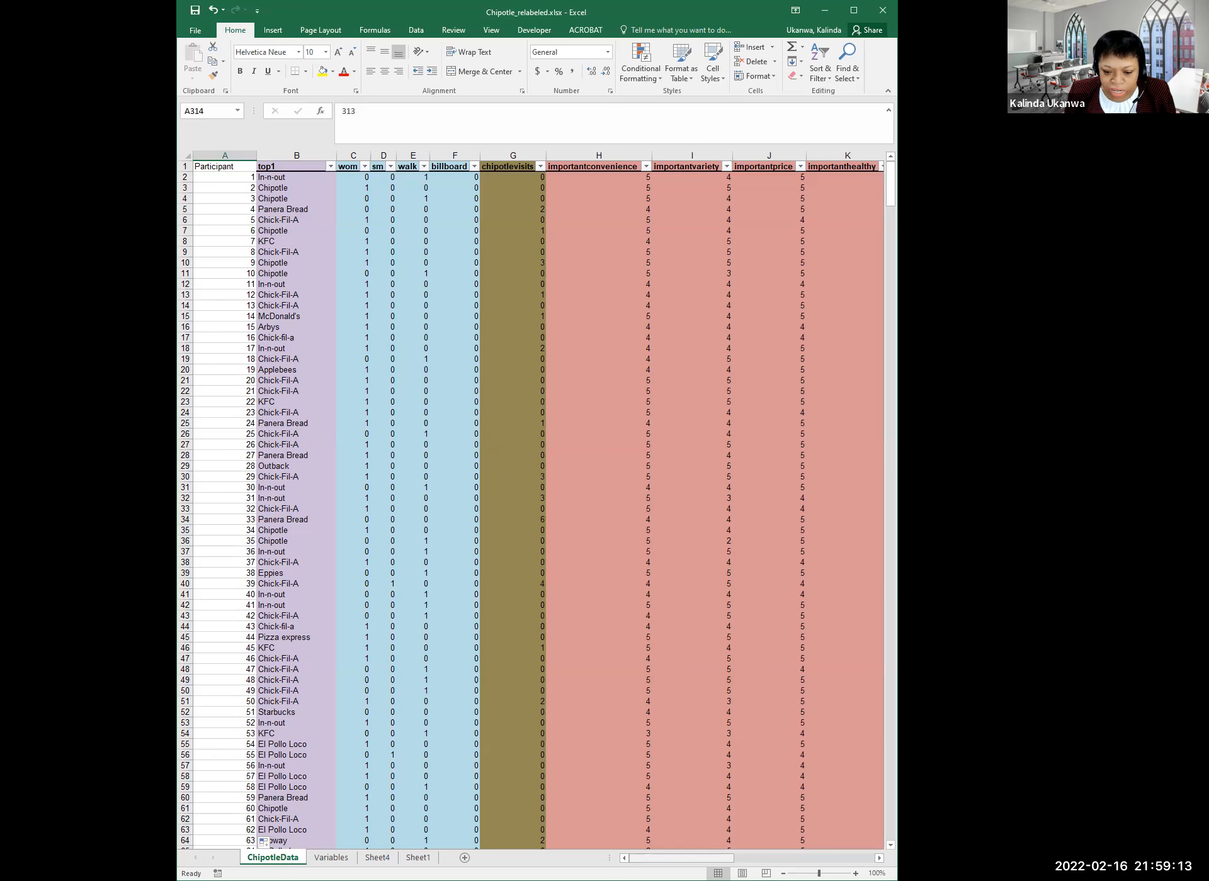
pyautogui.moveTo(731, 857); pyautogui.dragTo(860, 850)
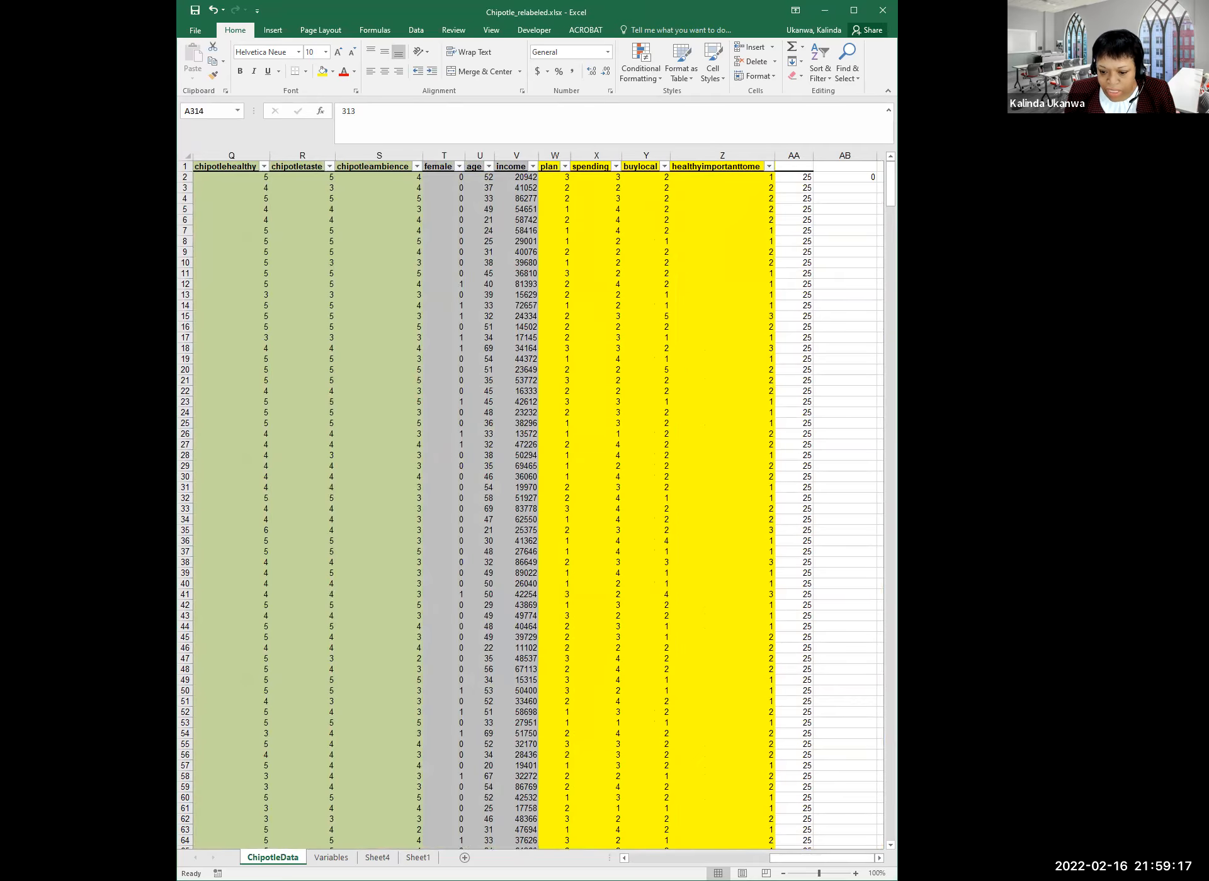
pyautogui.click(879, 858)
pyautogui.click(880, 858)
pyautogui.click(880, 858)
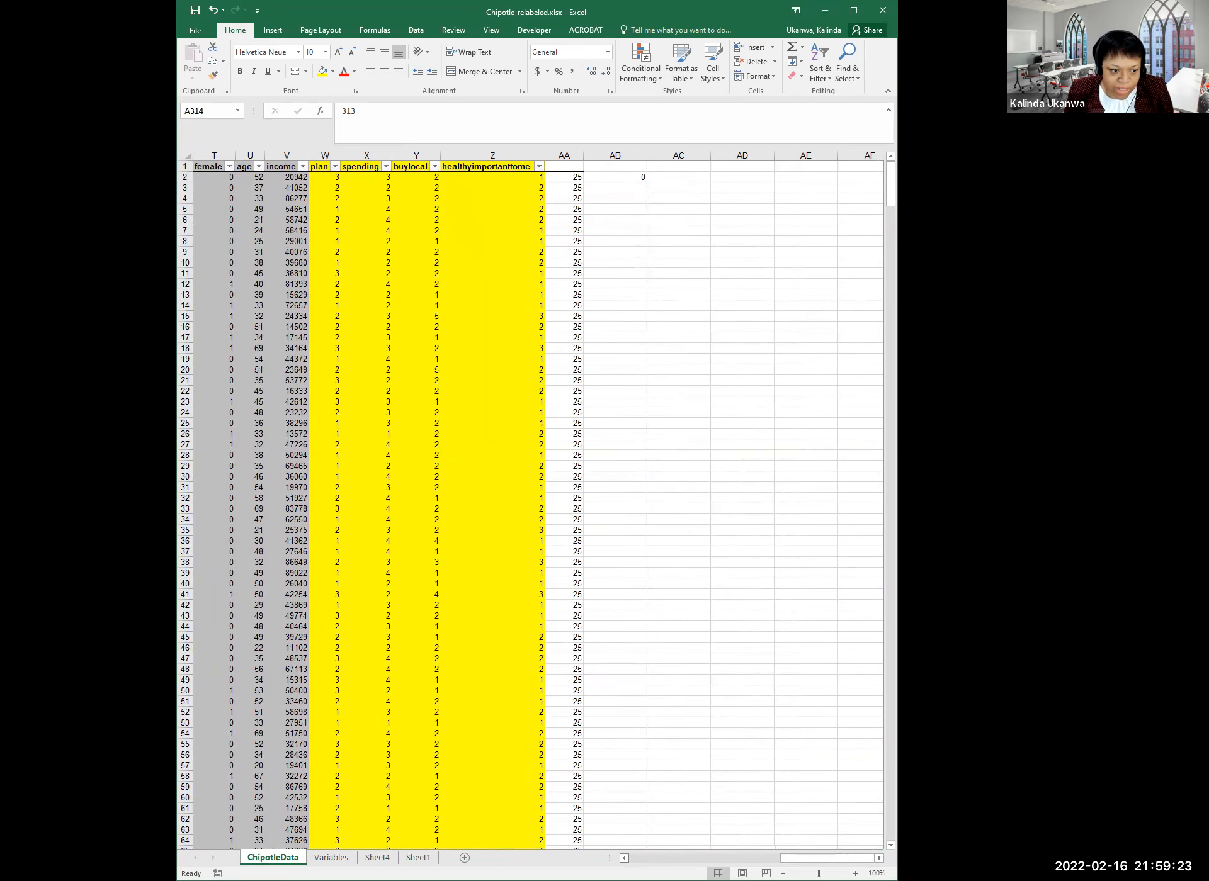
pyautogui.click(624, 858)
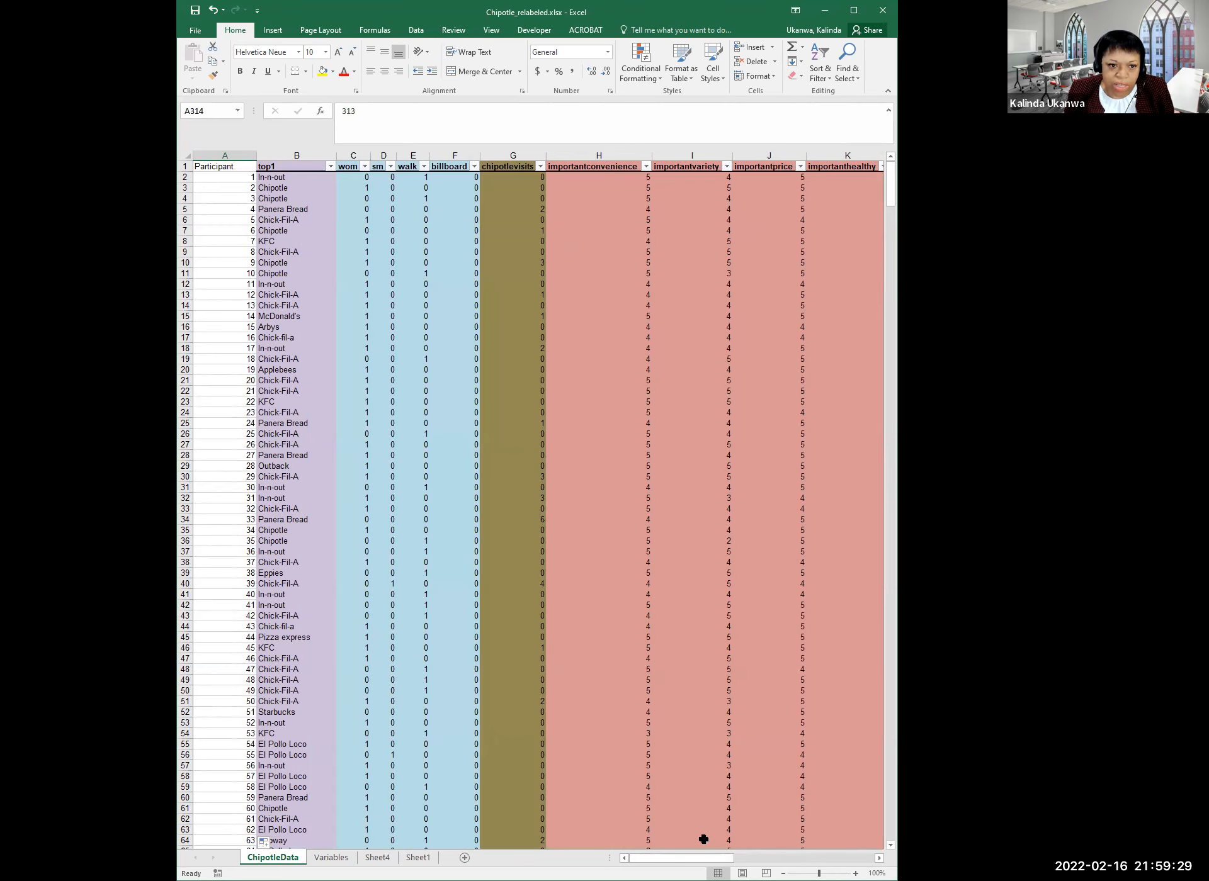
pyautogui.click(281, 177)
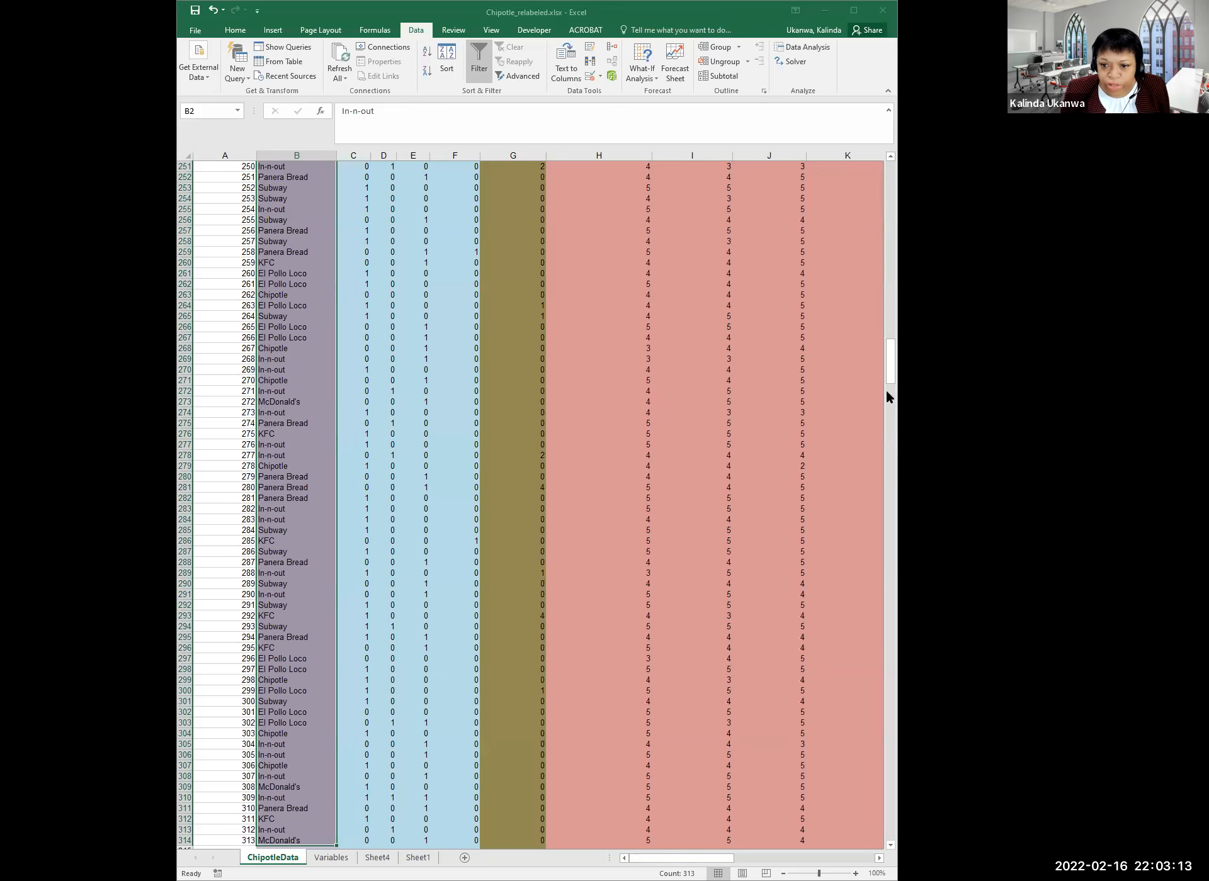
pyautogui.moveTo(891, 378); pyautogui.dragTo(887, 178)
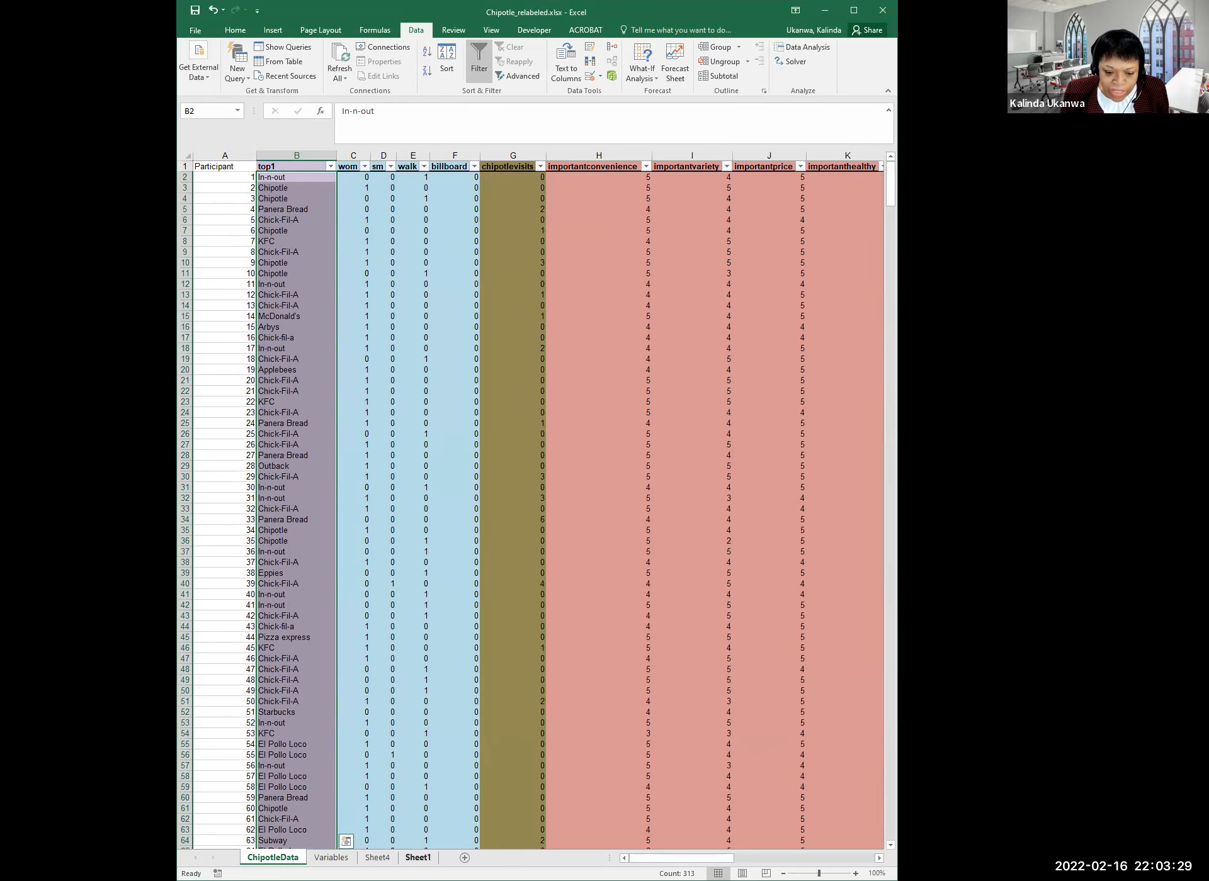
# Copy the whole top1 list in column A of Sheet1, including its header, and paste it at G1
pyautogui.click(416, 858)
pyautogui.click(245, 552)
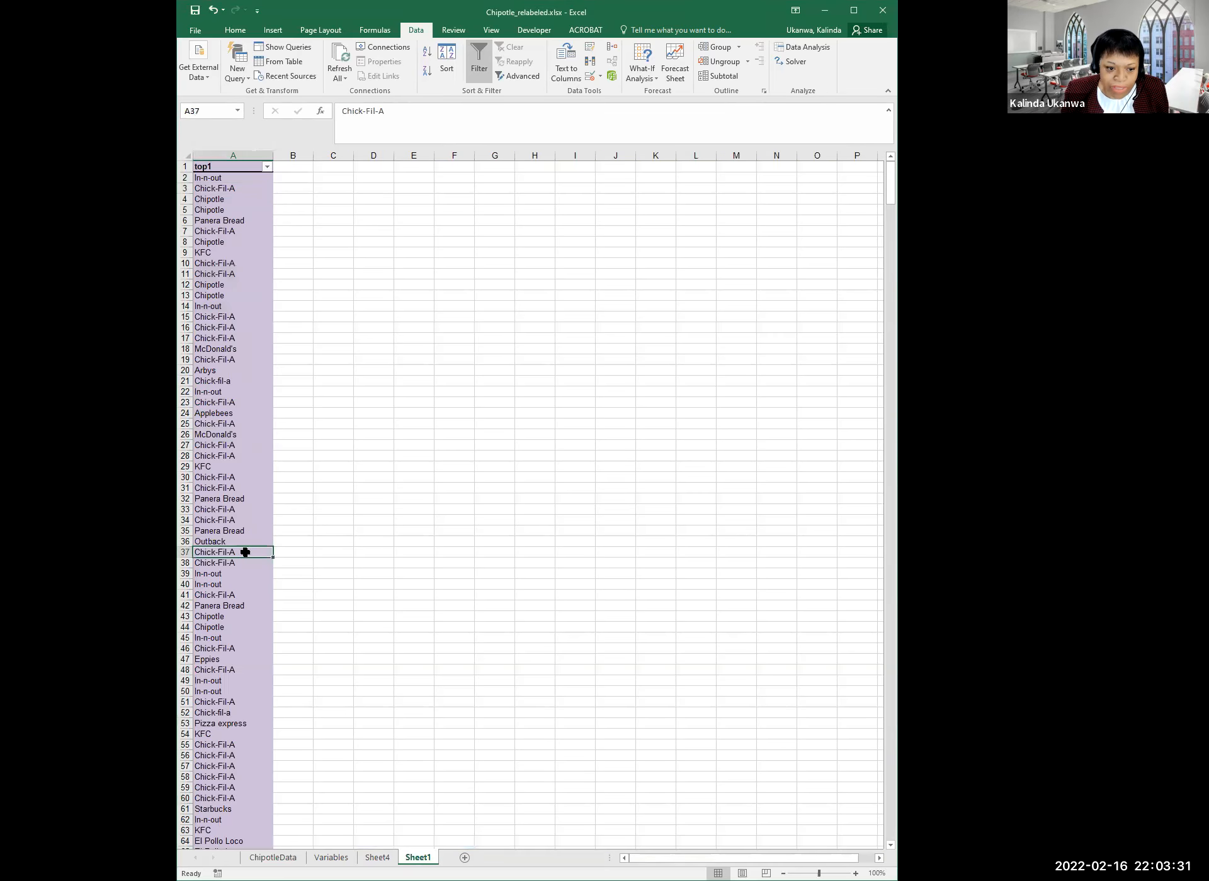
pyautogui.click(227, 154)
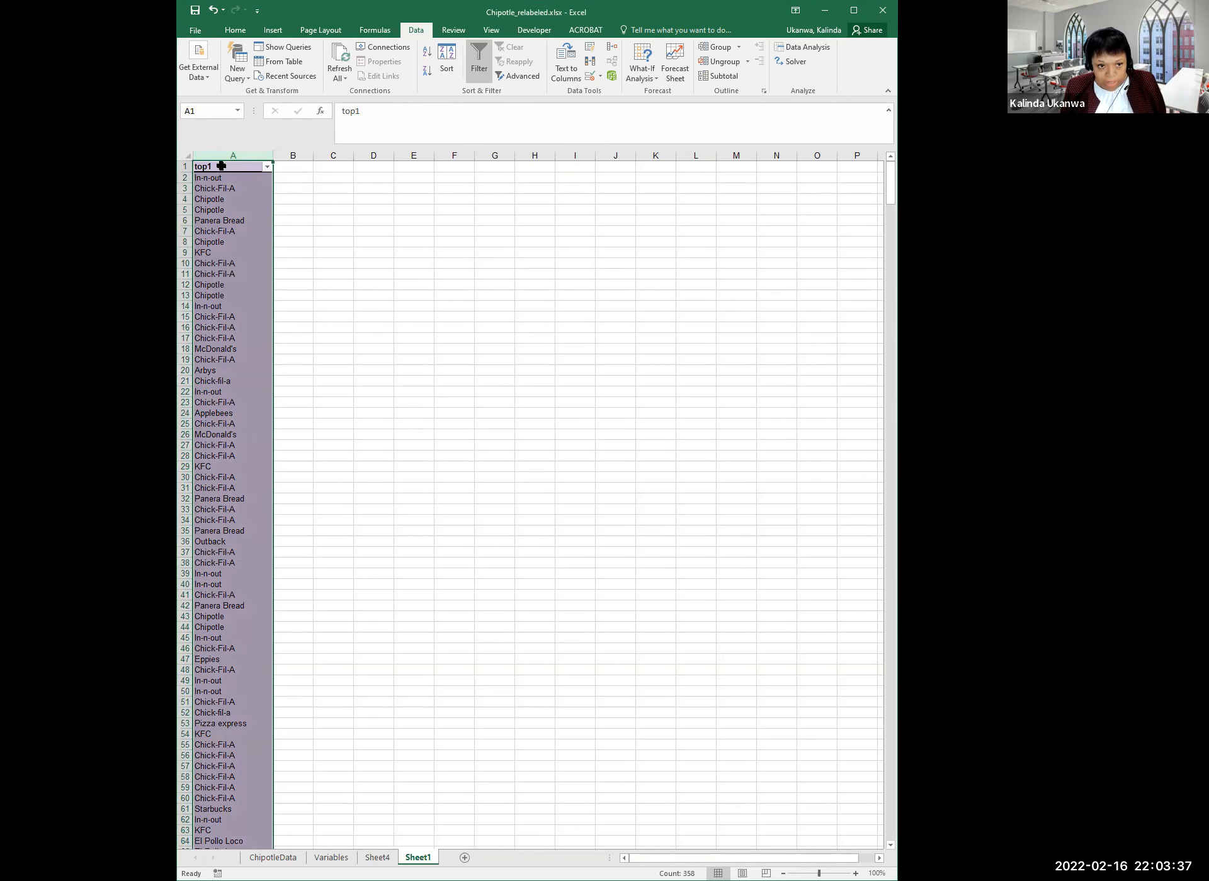
pyautogui.click(219, 165)
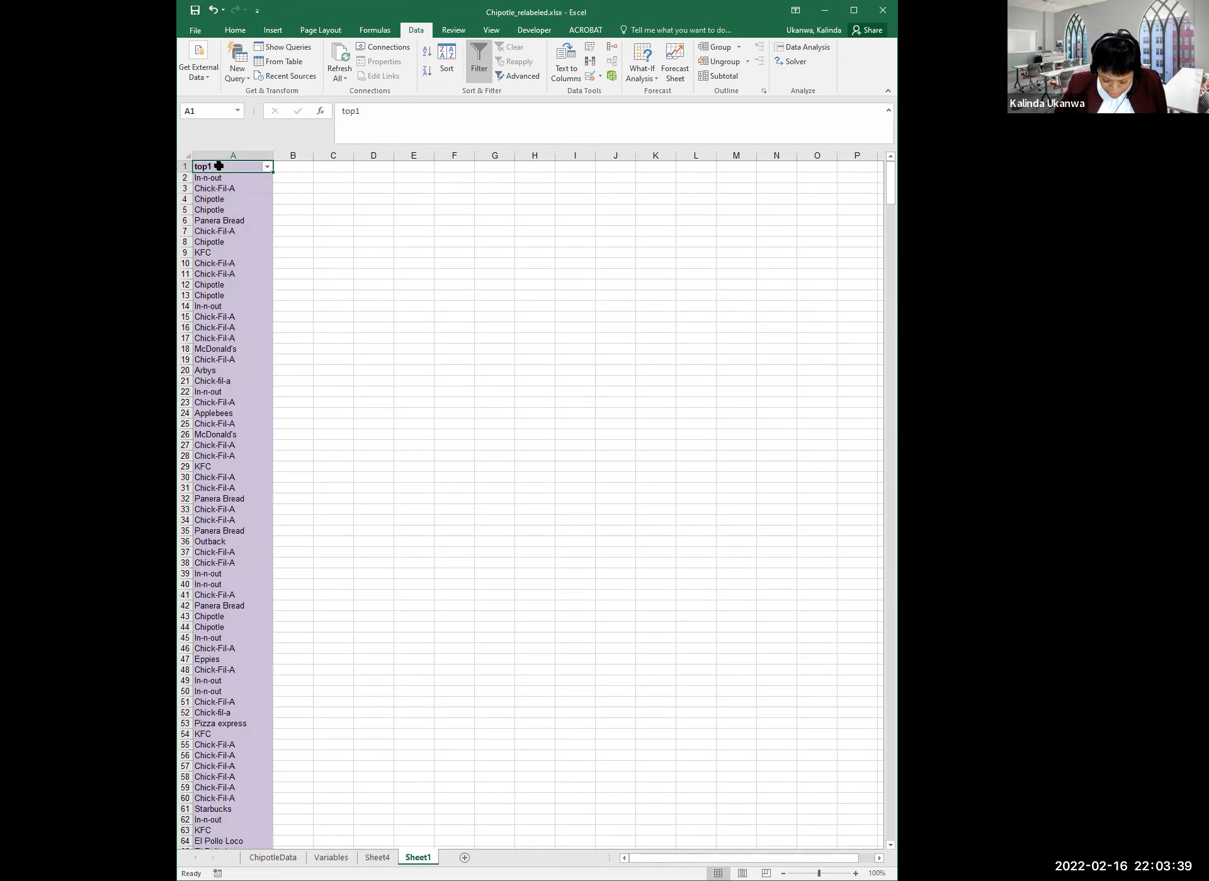
pyautogui.hotkey('ctrl', 'shift', 'Down')
pyautogui.hotkey('ctrl', 'c')
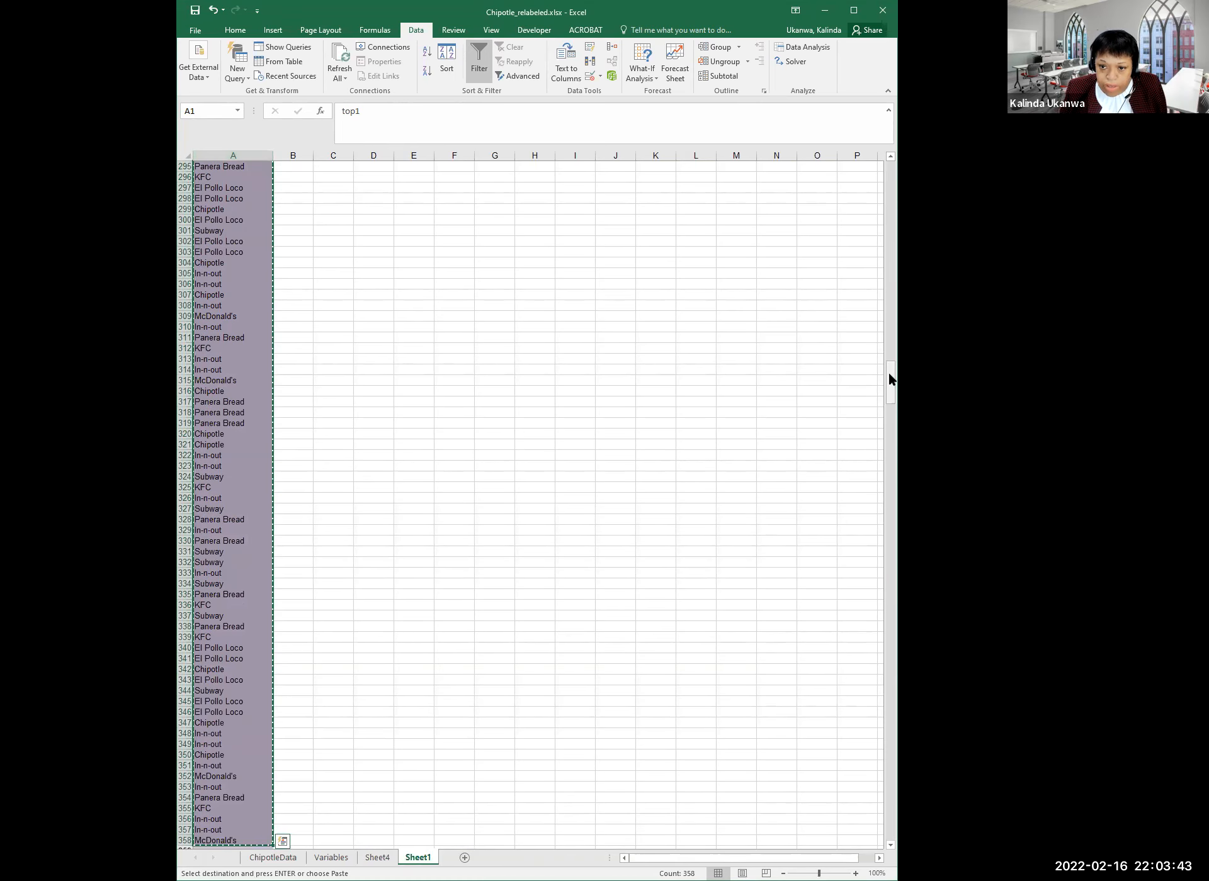
pyautogui.moveTo(890, 378); pyautogui.dragTo(890, 157)
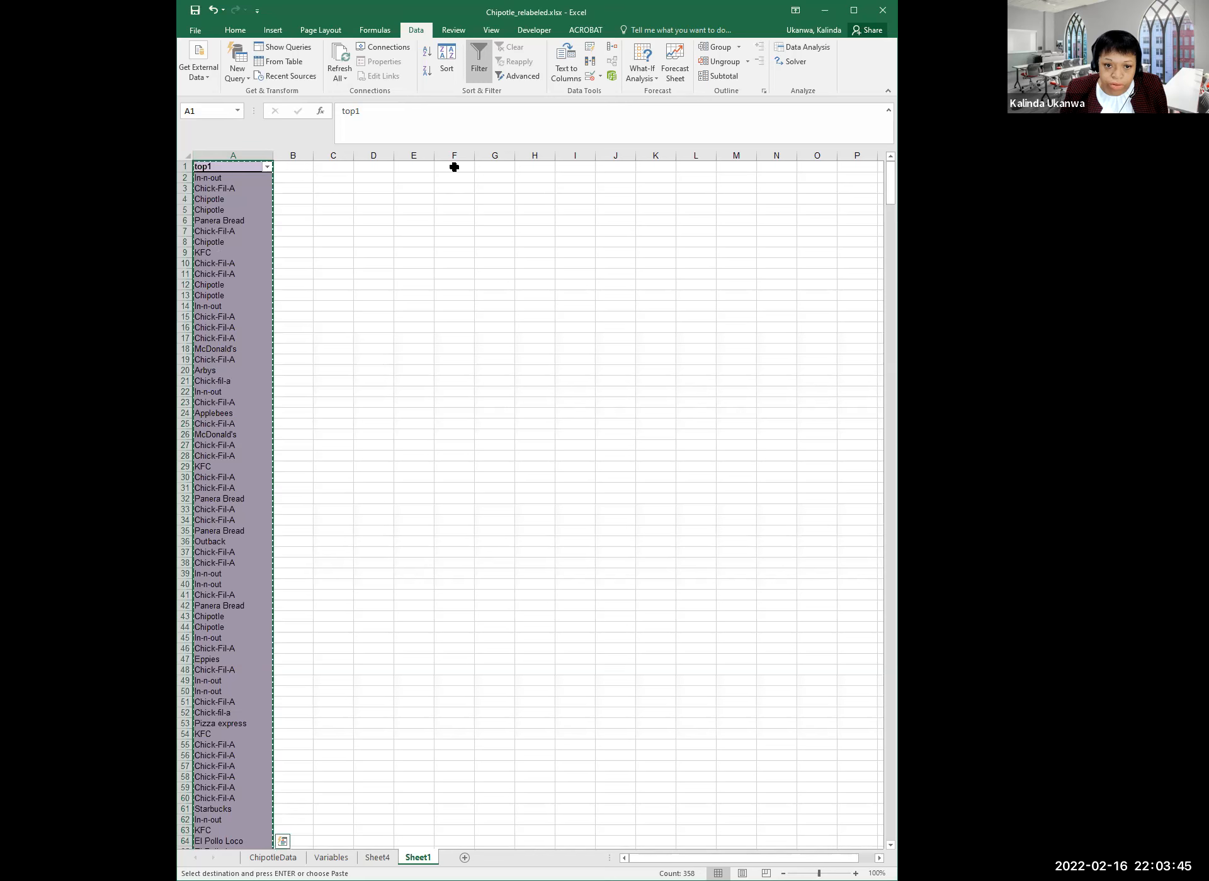
pyautogui.click(504, 167)
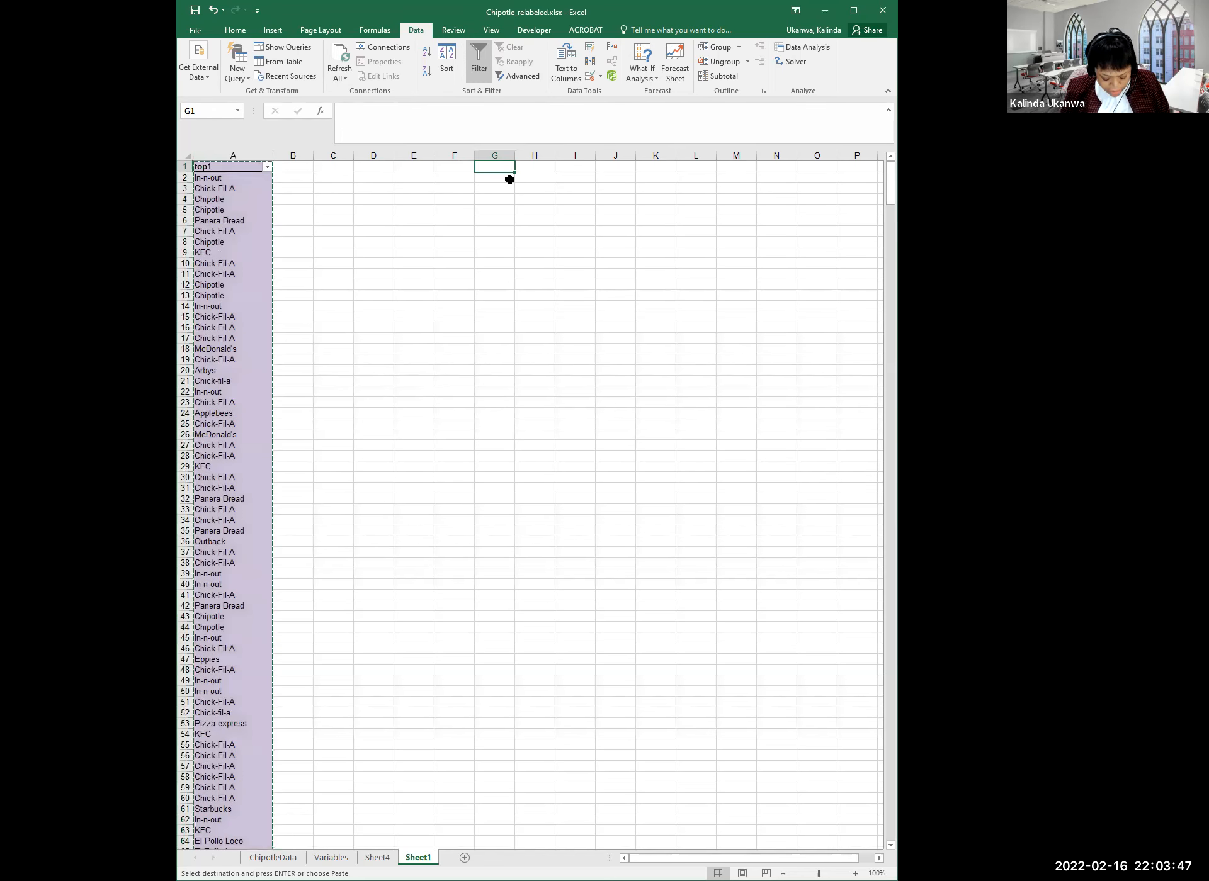
pyautogui.hotkey('ctrl', 'v')
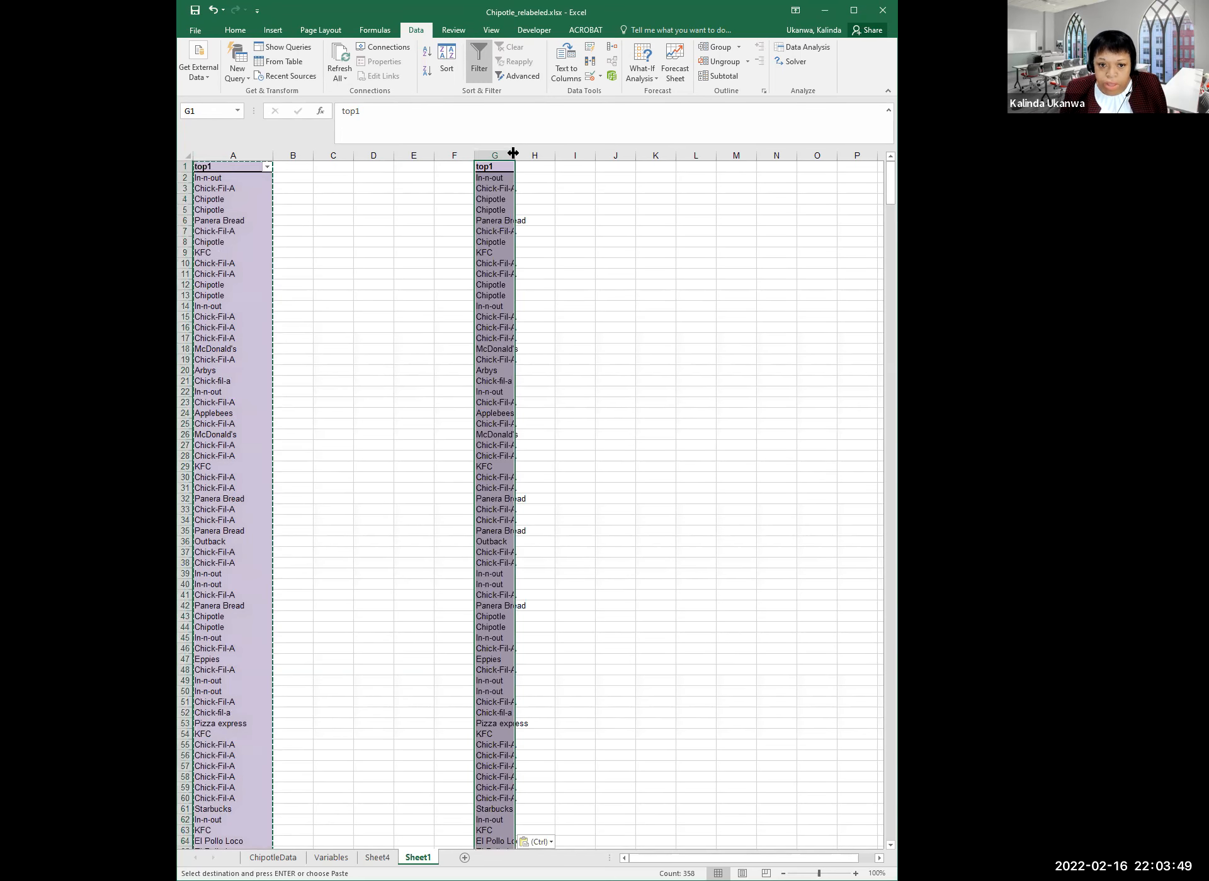
# Widen column G to fit the restaurant names and select the full top1 list from G1 to G358
pyautogui.moveTo(554, 155); pyautogui.dragTo(557, 156)
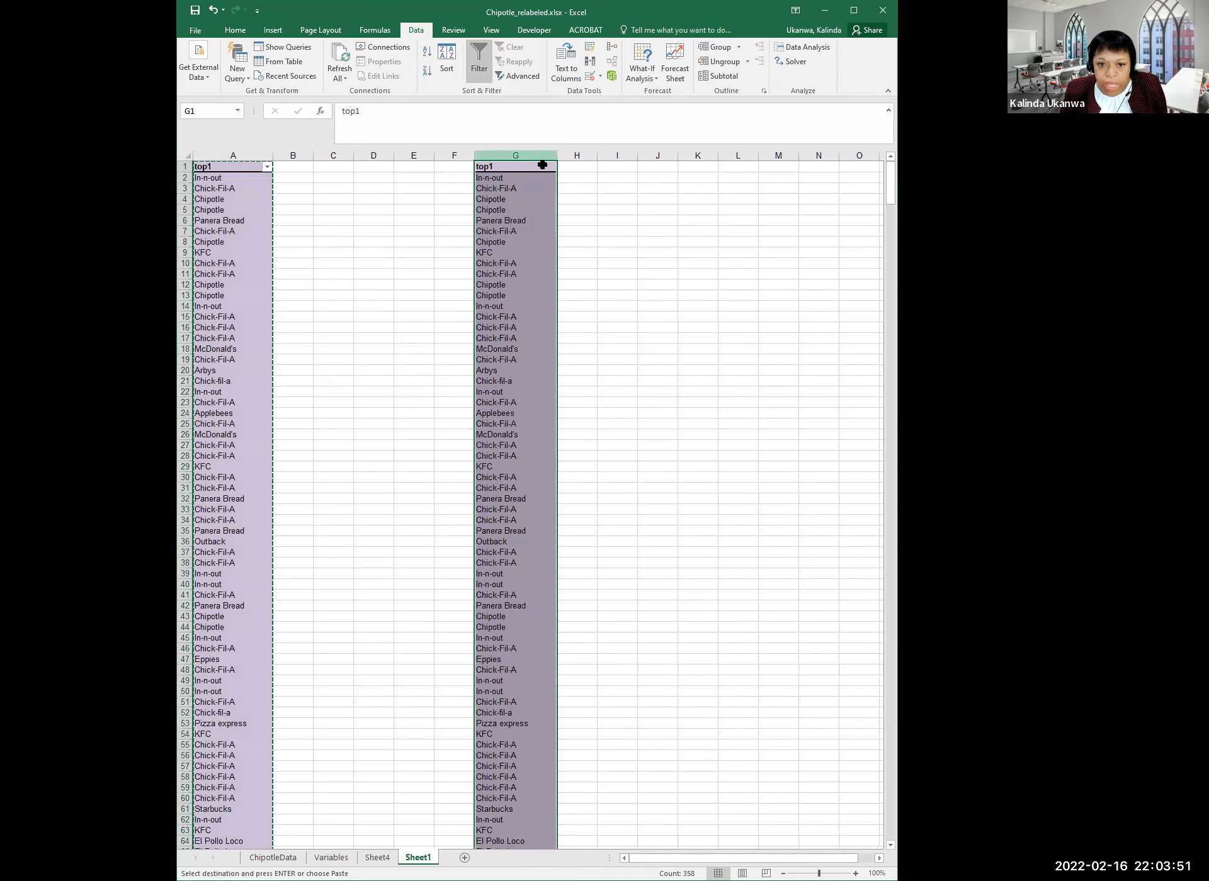
pyautogui.click(513, 220)
pyautogui.click(508, 168)
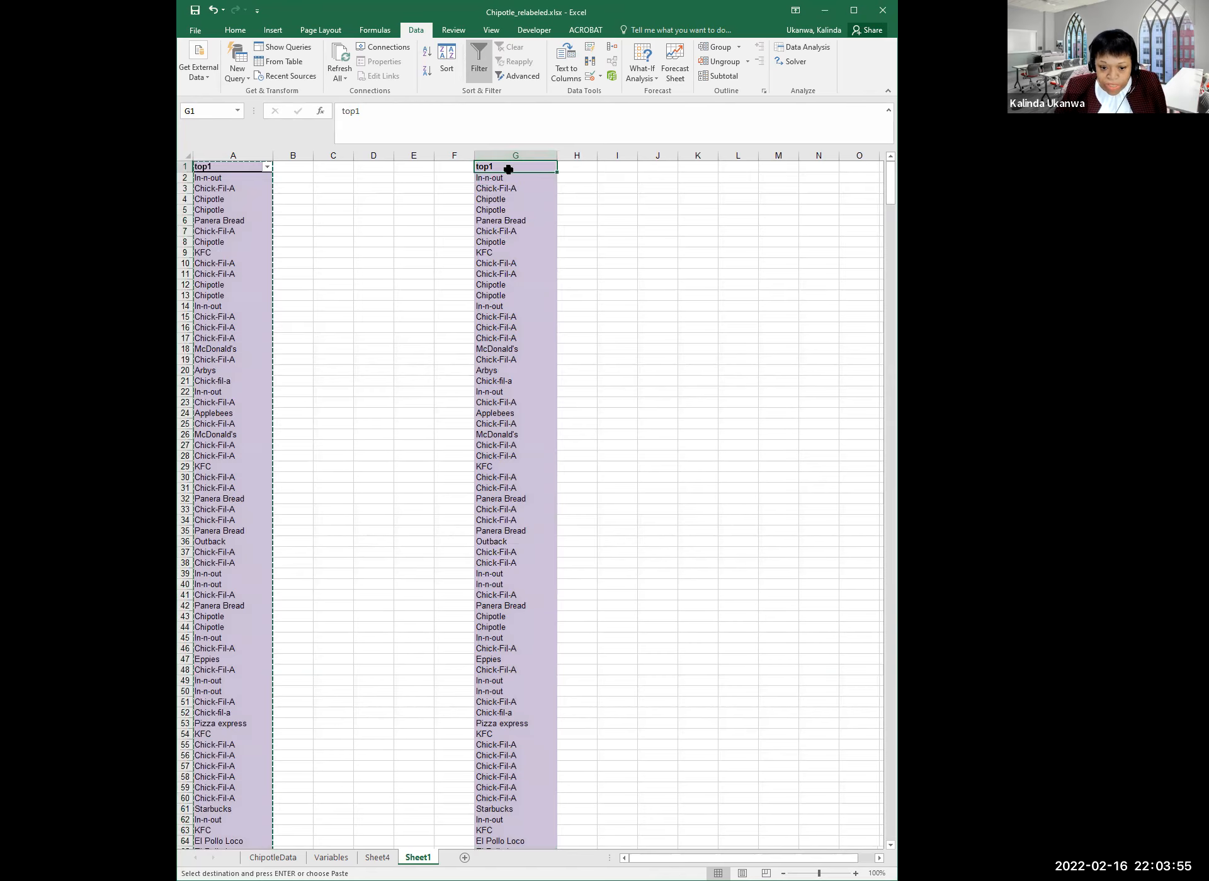
pyautogui.hotkey('ctrl', 'shift', 'Down')
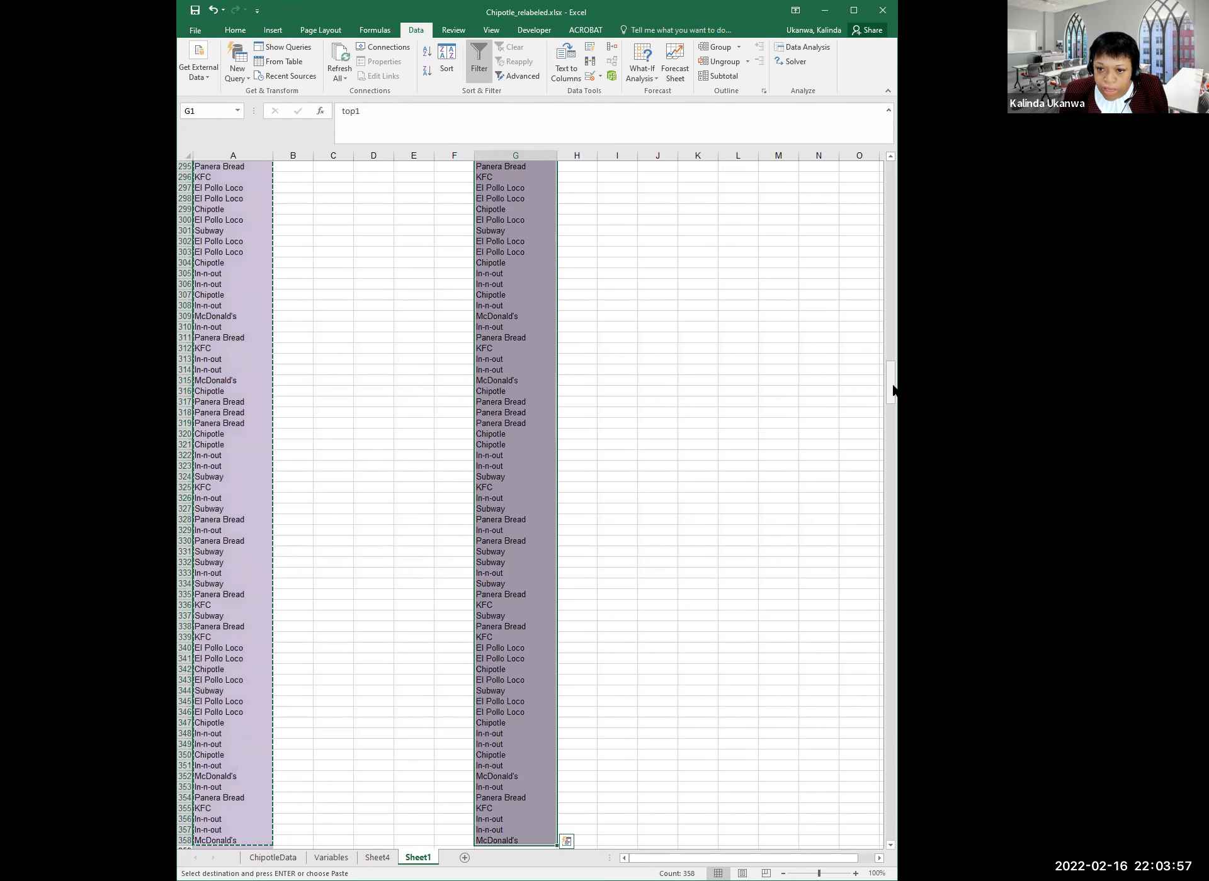
pyautogui.moveTo(893, 390); pyautogui.dragTo(894, 165)
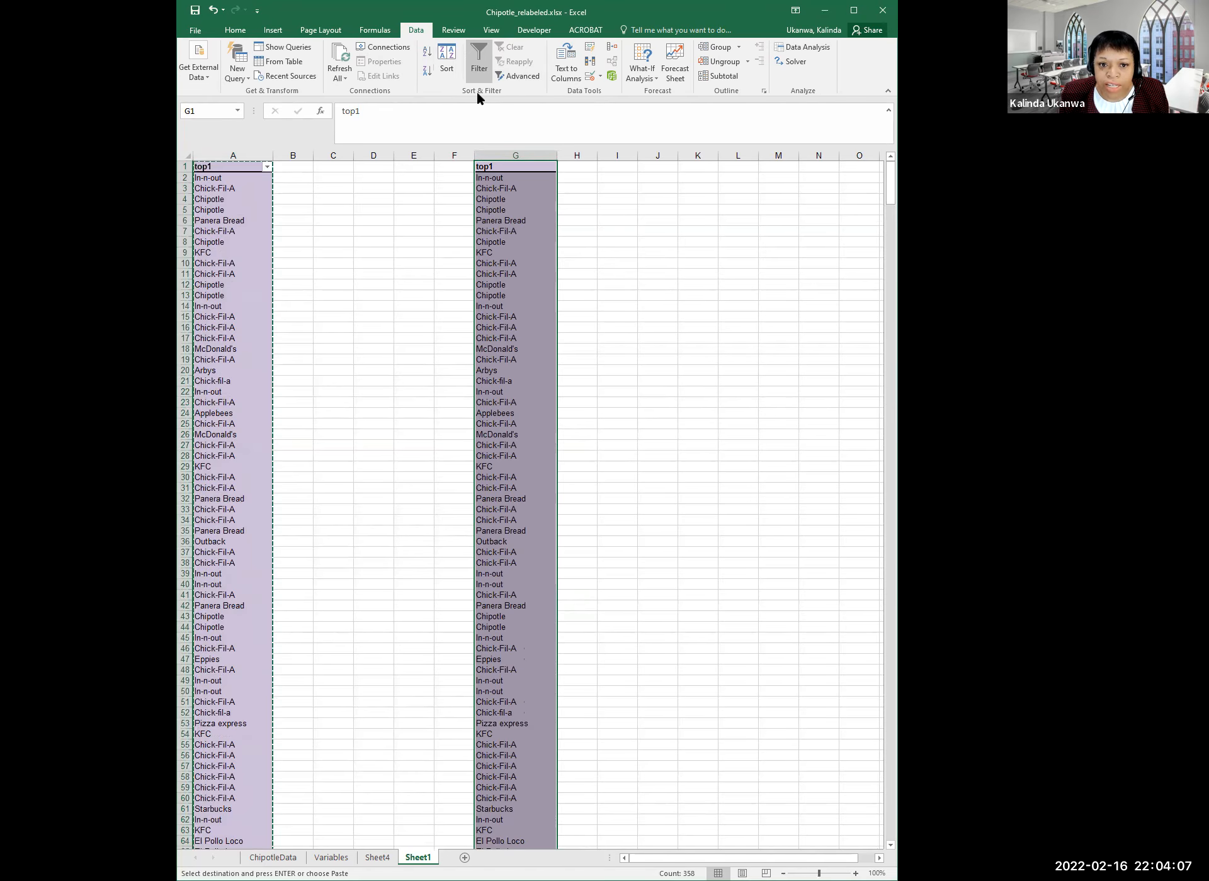
# Apply an in-place advanced filter to G1:G358 on Sheet1, keeping unique records only
pyautogui.click(520, 77)
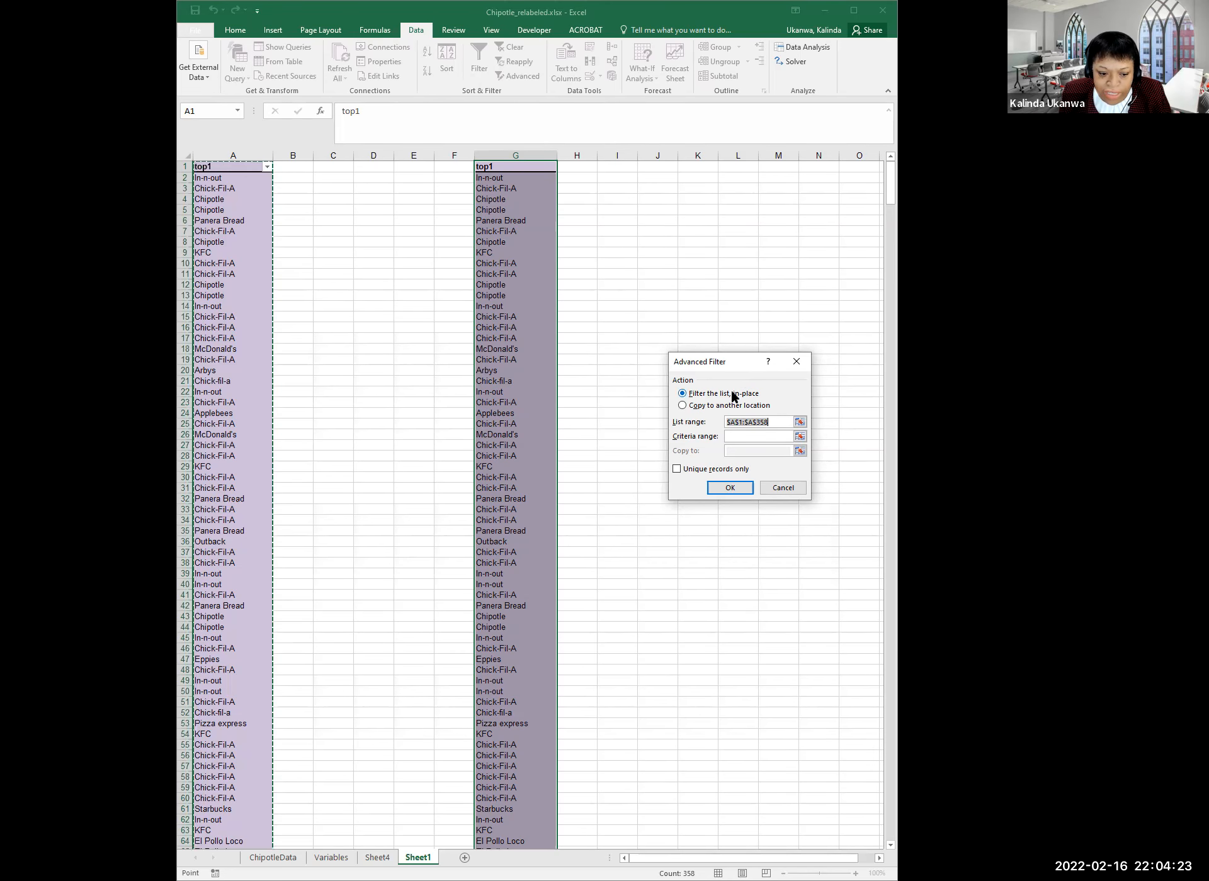
pyautogui.click(776, 421)
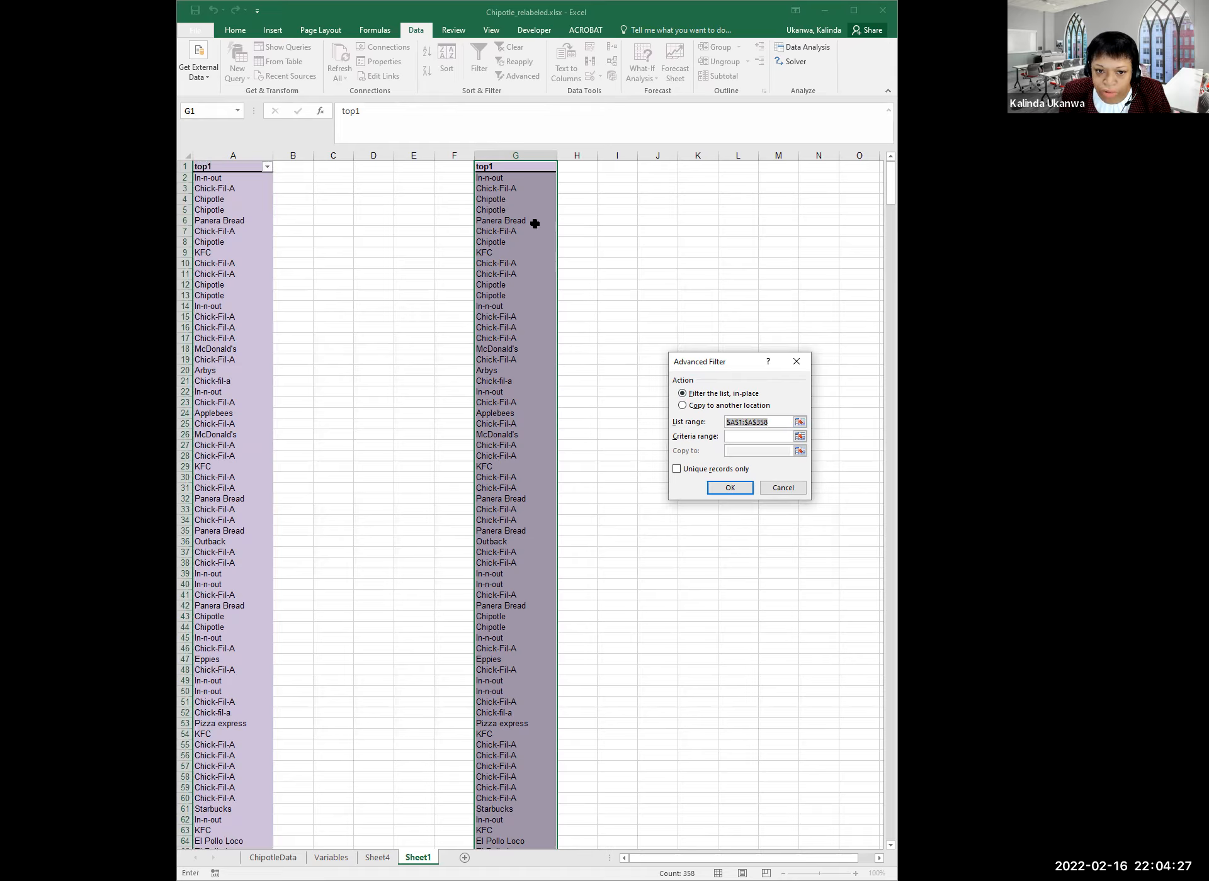
pyautogui.click(498, 167)
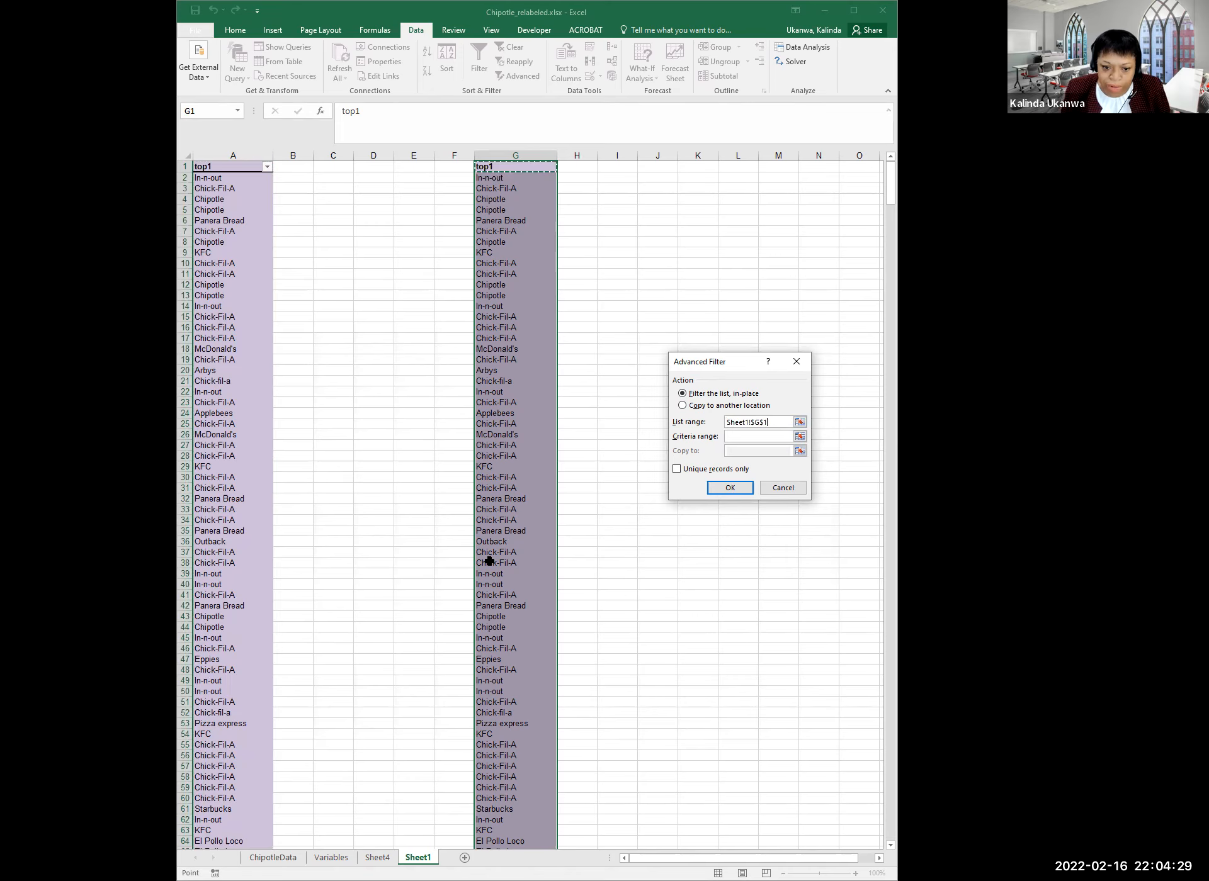
pyautogui.moveTo(490, 782); pyautogui.dragTo(527, 821)
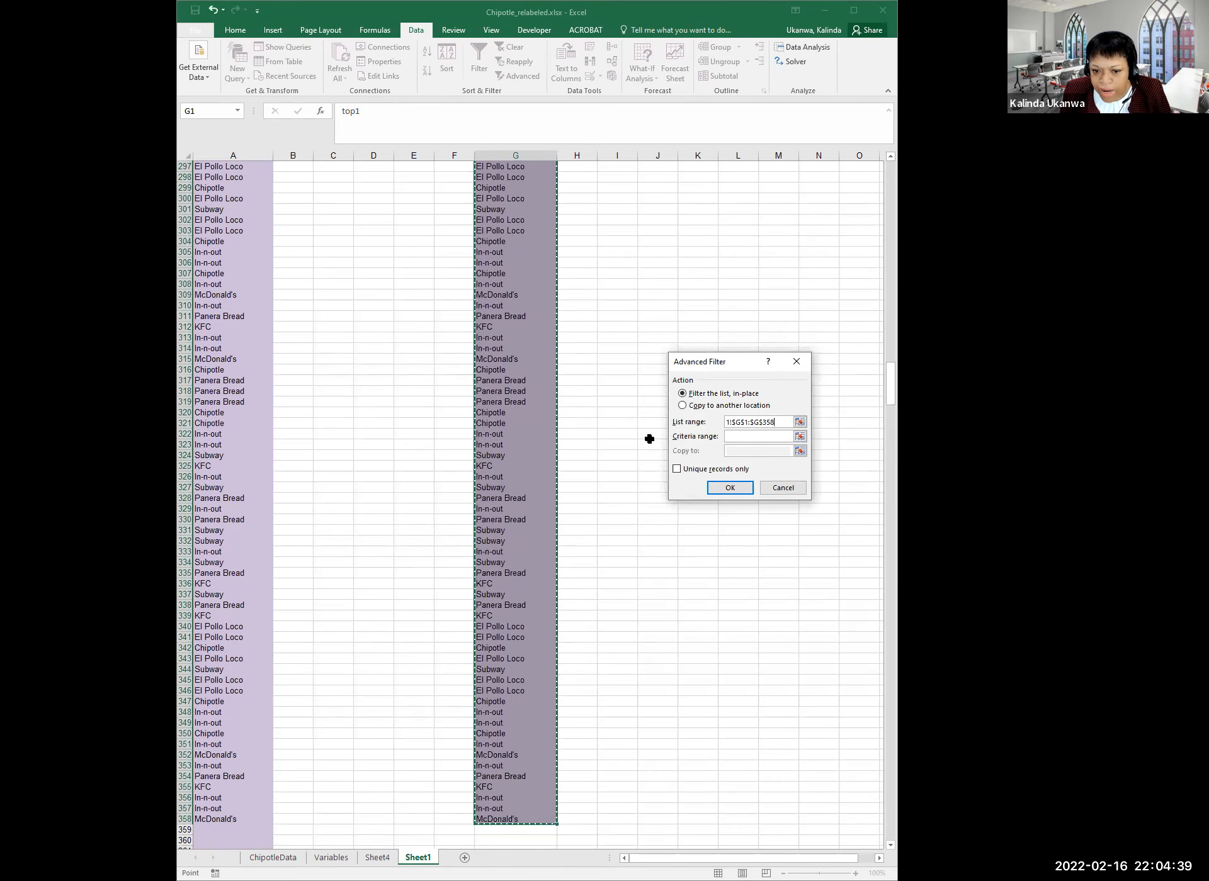
pyautogui.click(676, 469)
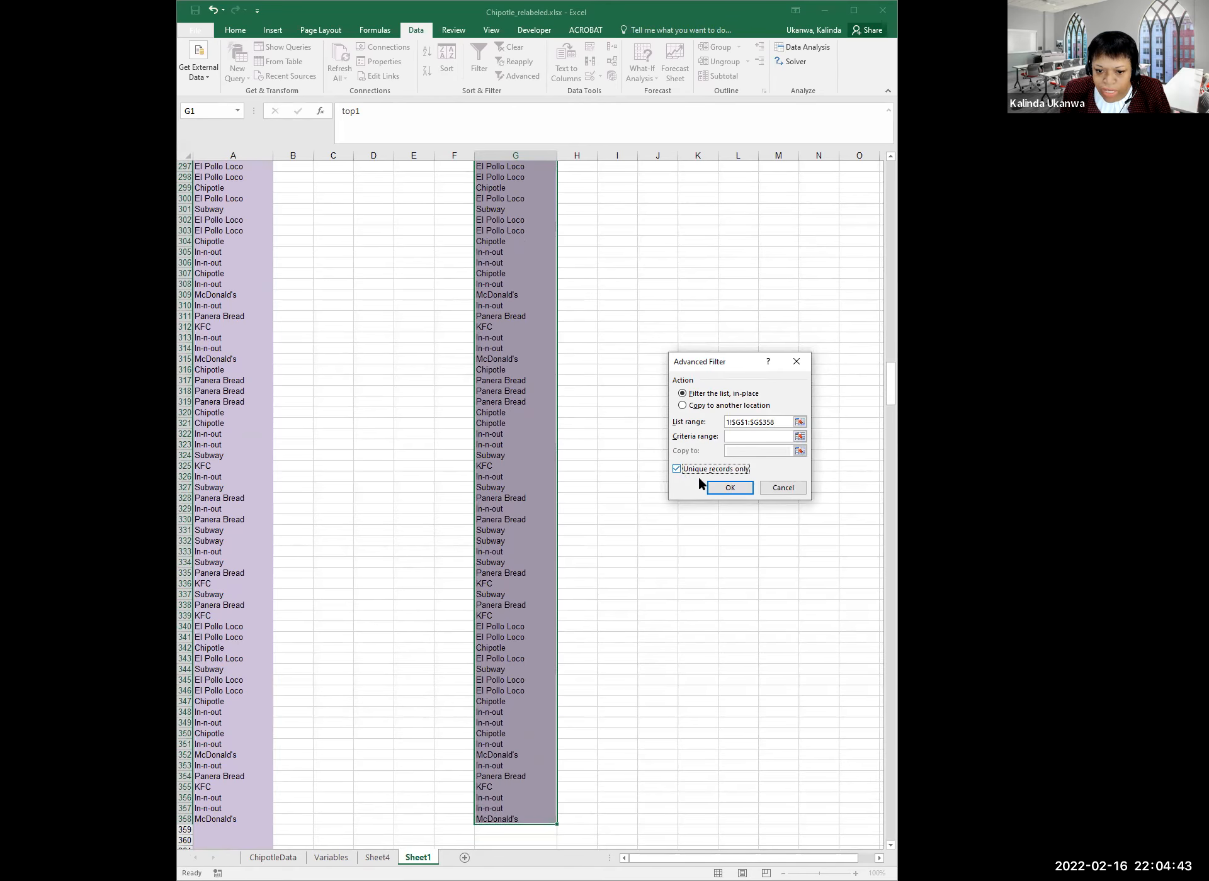
pyautogui.click(729, 486)
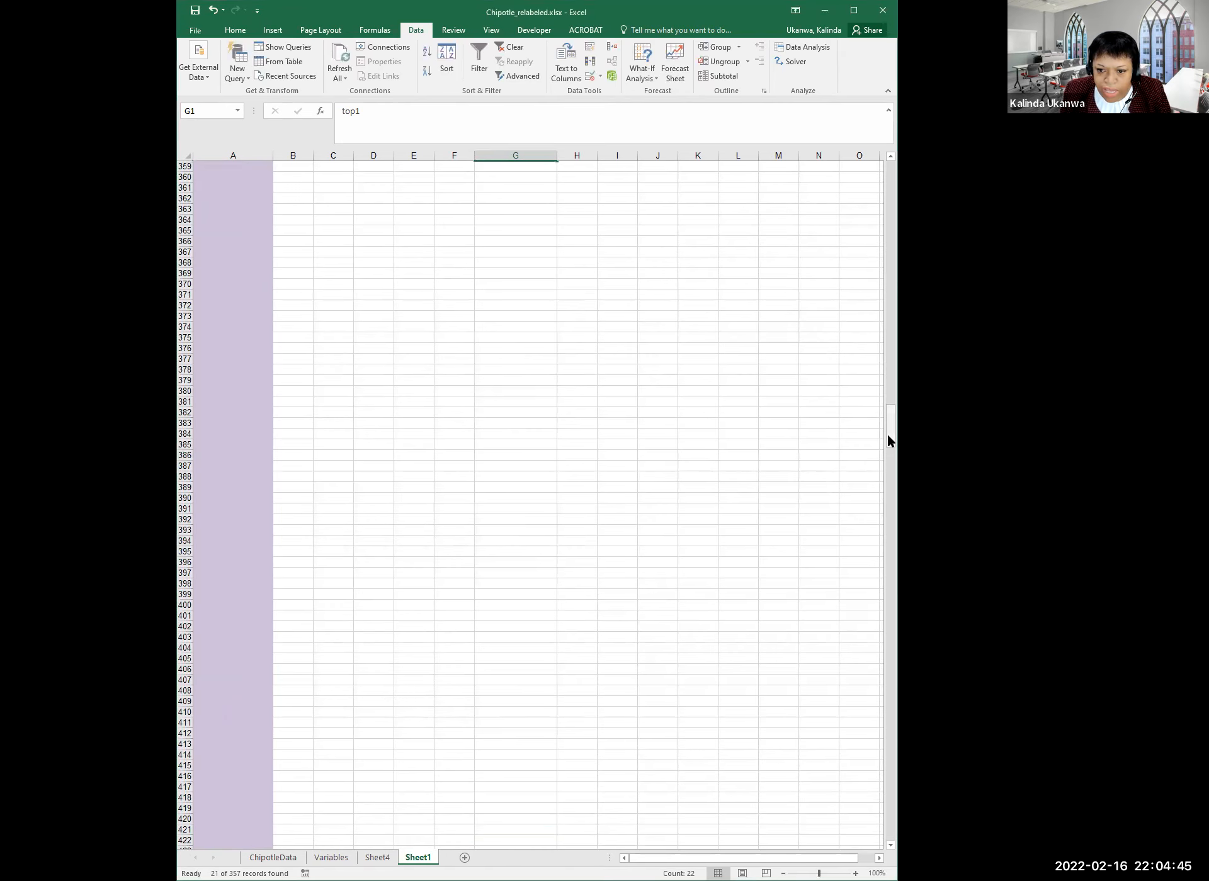
pyautogui.moveTo(885, 435); pyautogui.dragTo(872, 159)
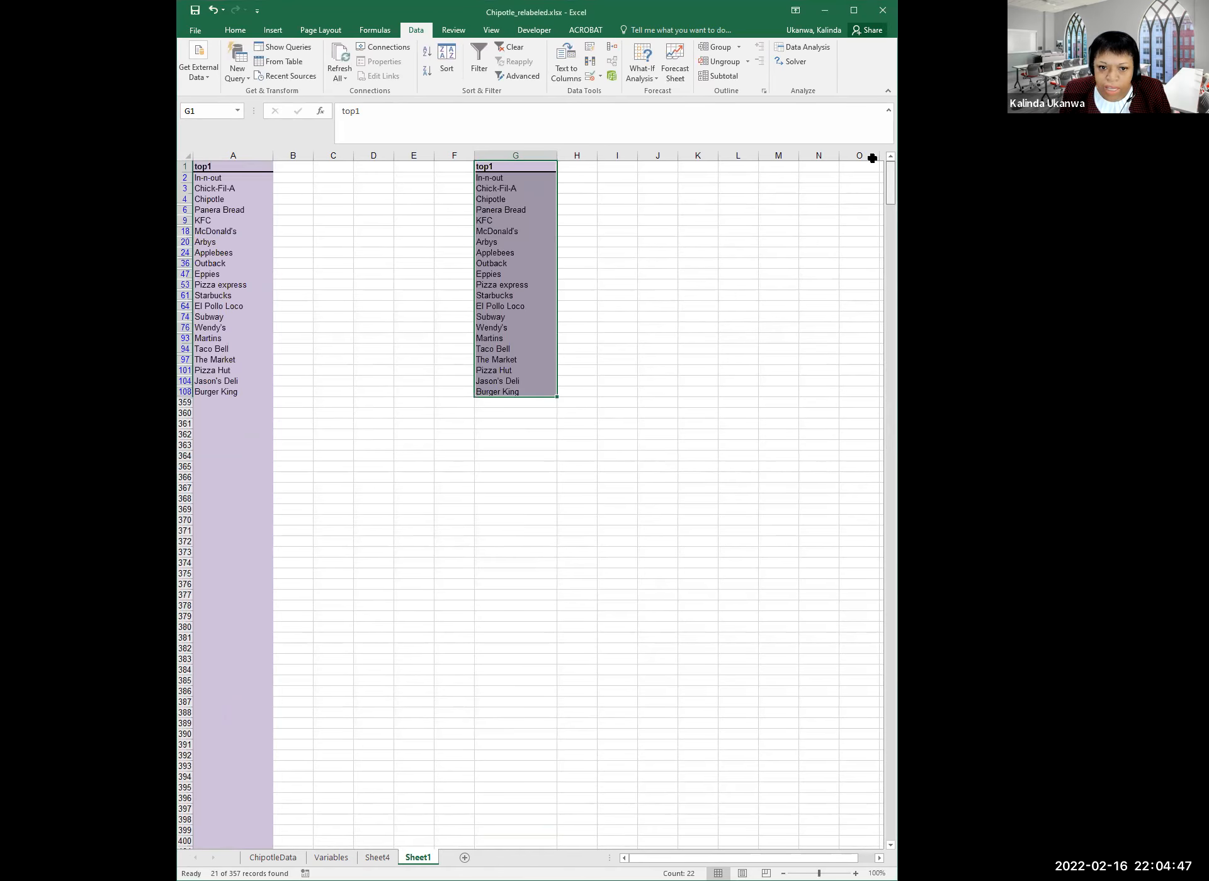
pyautogui.click(602, 231)
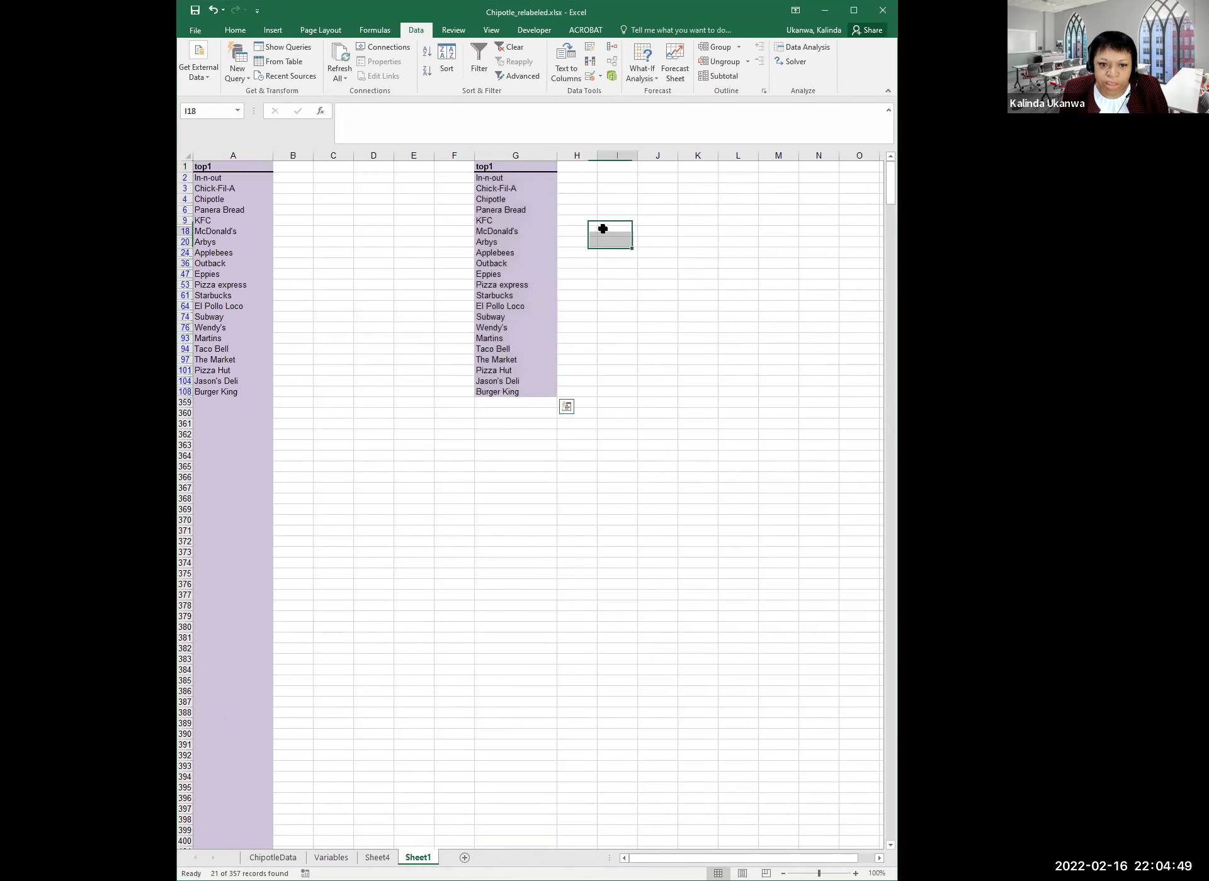
# Copy the filtered restaurant names in column G, from In-n-out in G2 down to Burger King in row 108
pyautogui.click(500, 179)
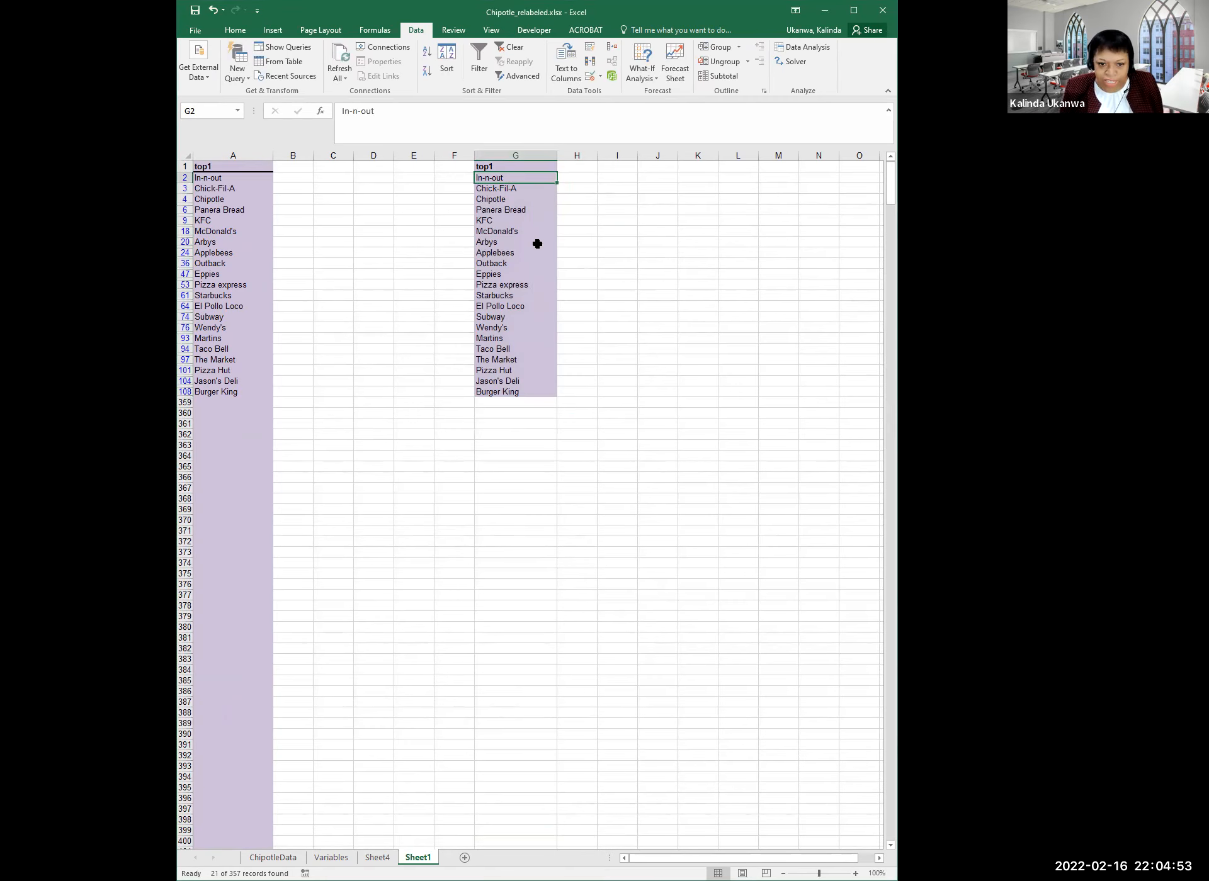
pyautogui.click(511, 394)
pyautogui.moveTo(496, 178); pyautogui.dragTo(510, 390)
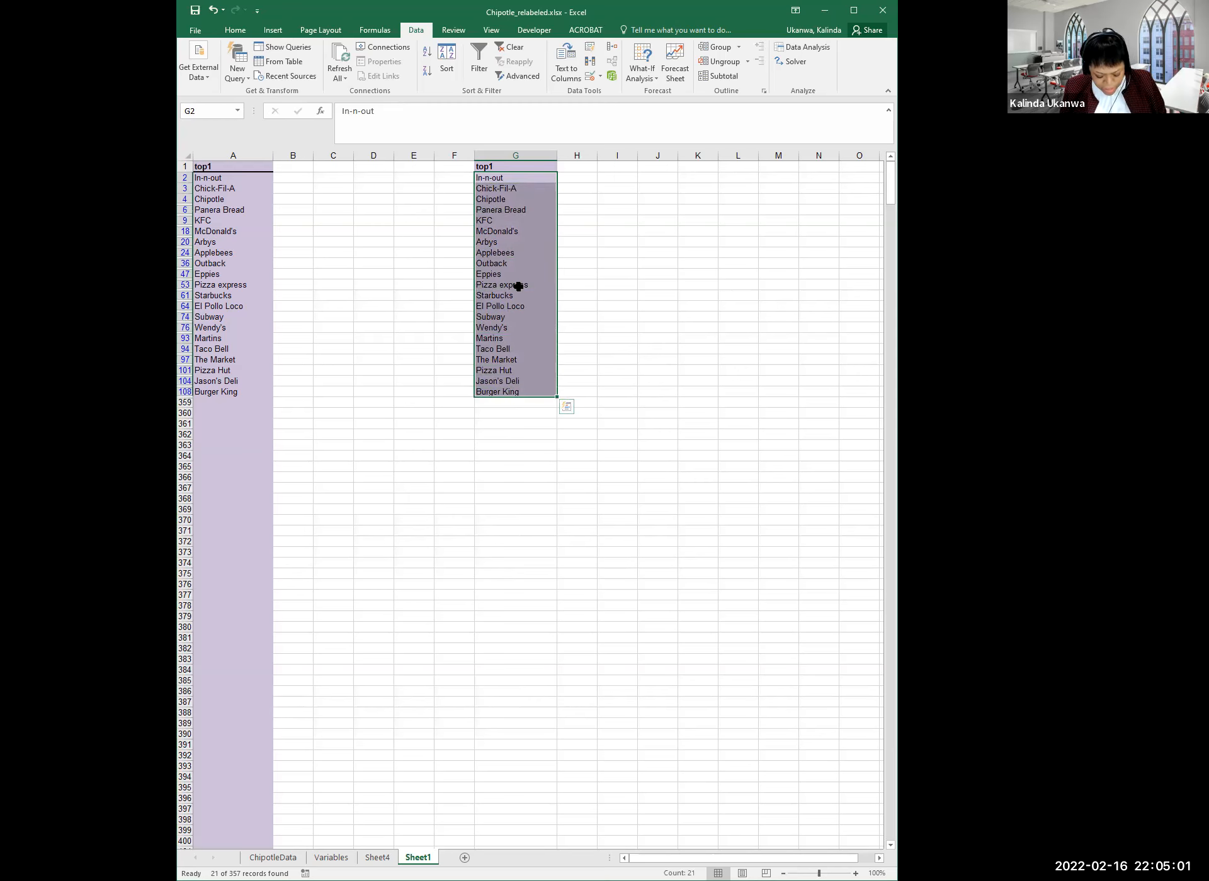
pyautogui.hotkey('ctrl', 'q')
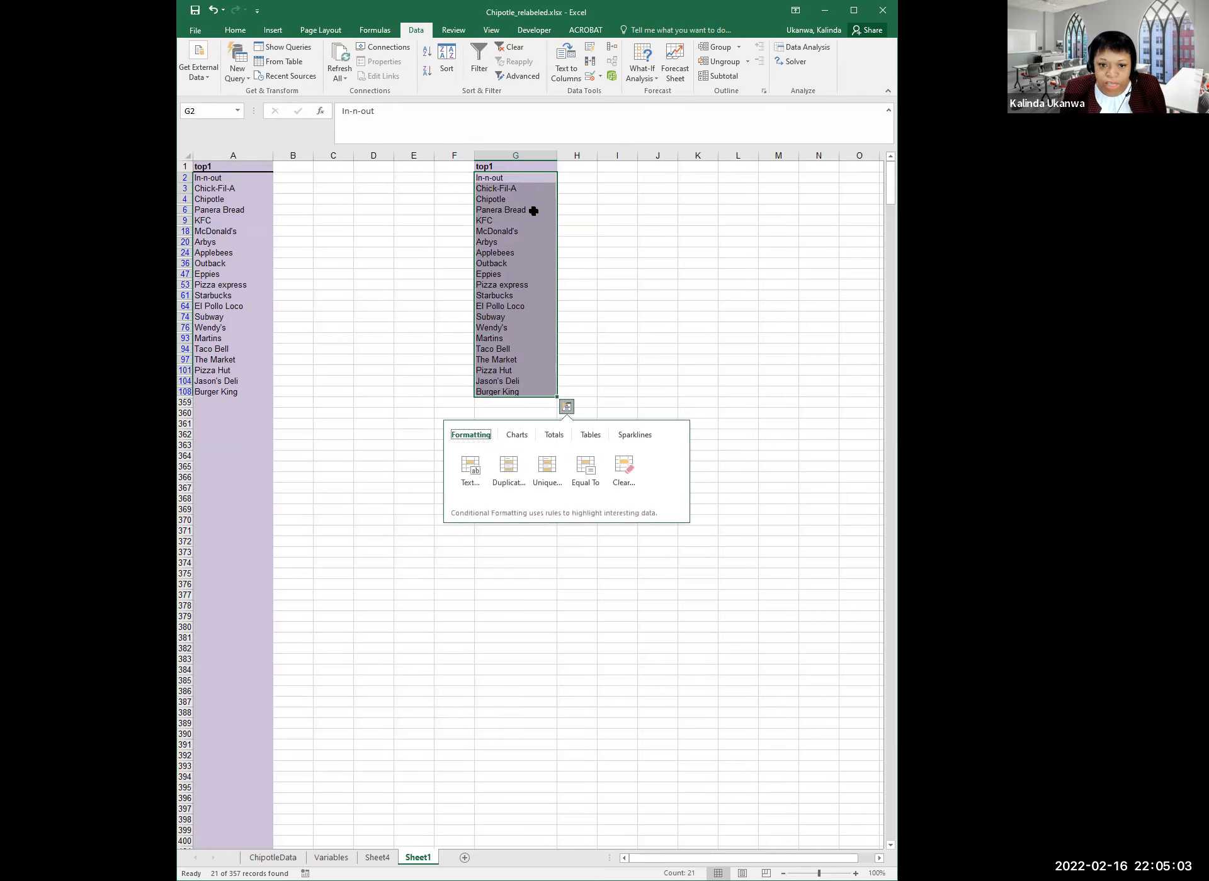
pyautogui.rightClick(534, 211)
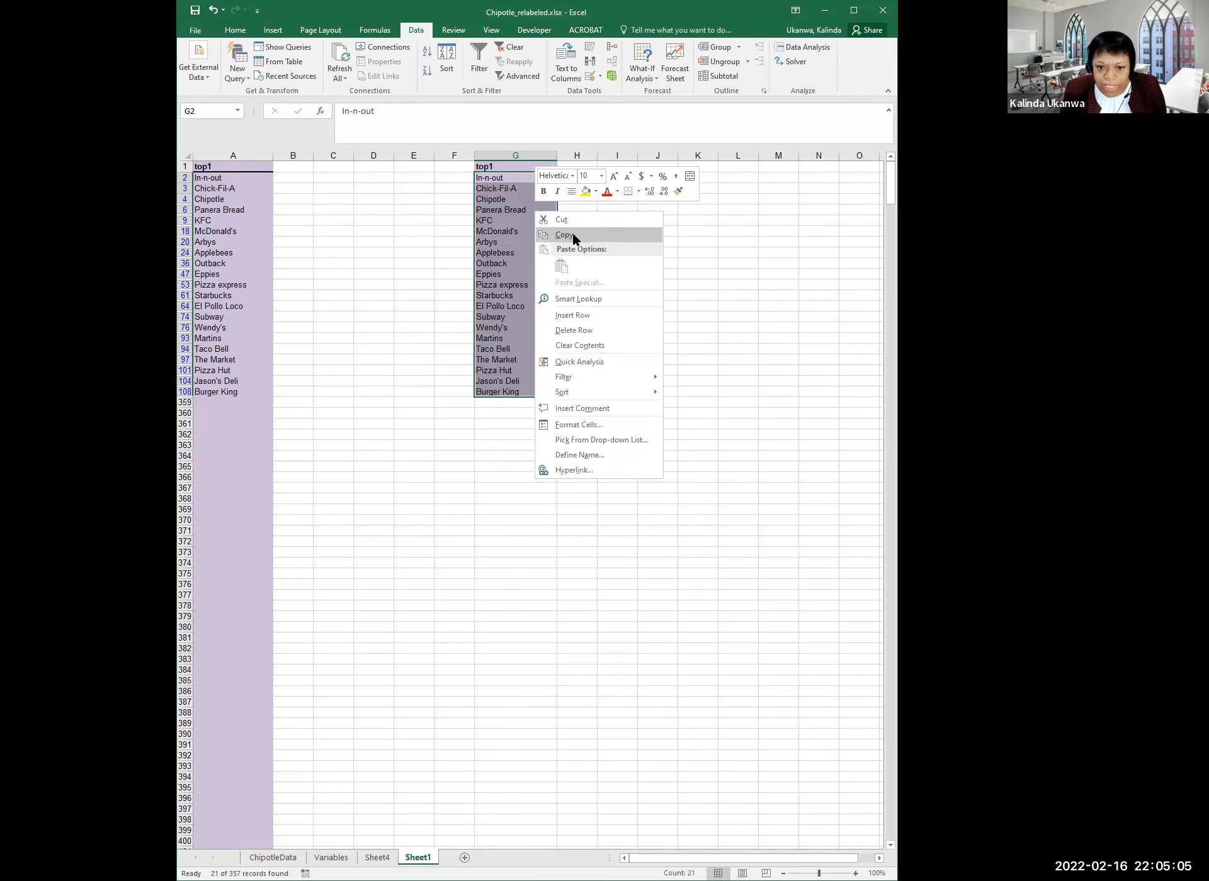
pyautogui.click(565, 235)
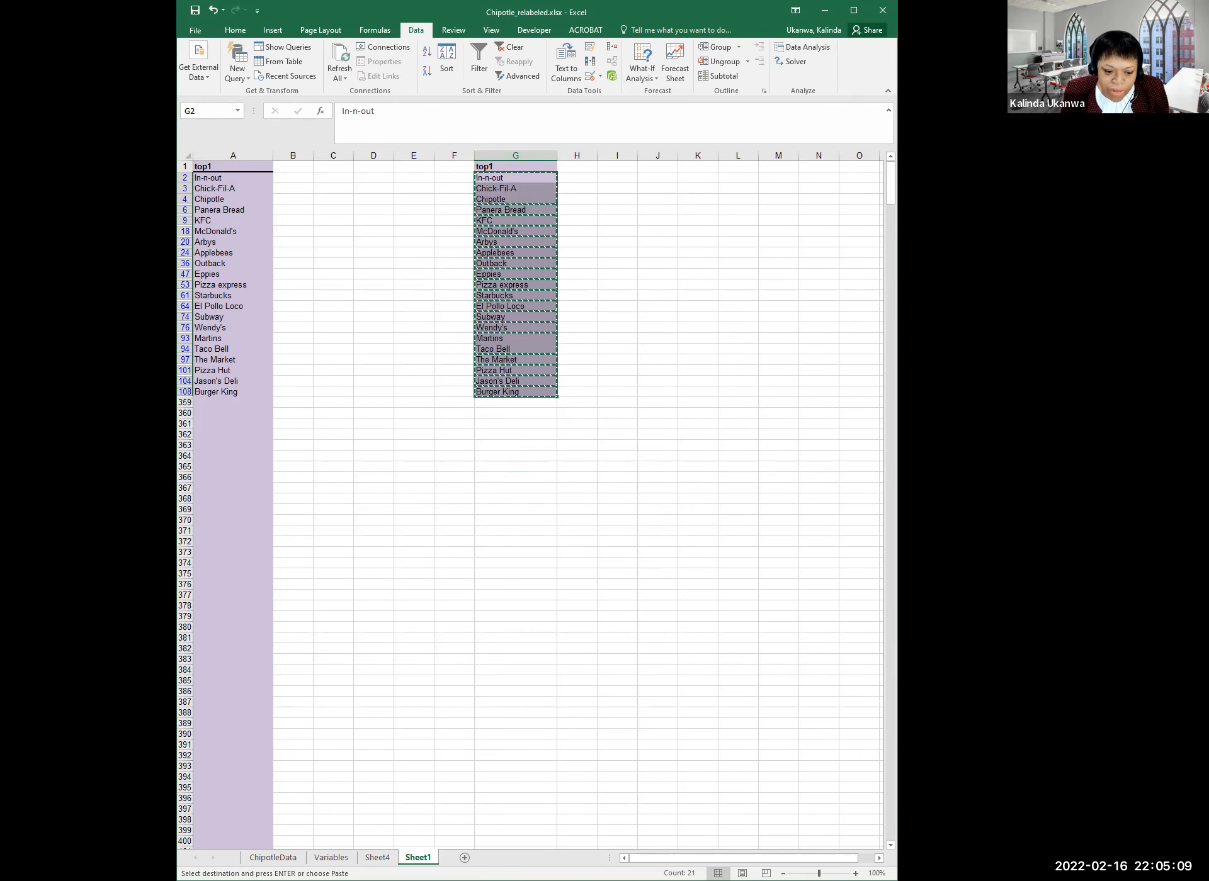
# Paste the copied restaurant names transposed into row 1 of the ChipotleData sheet, starting at AC1
pyautogui.click(273, 858)
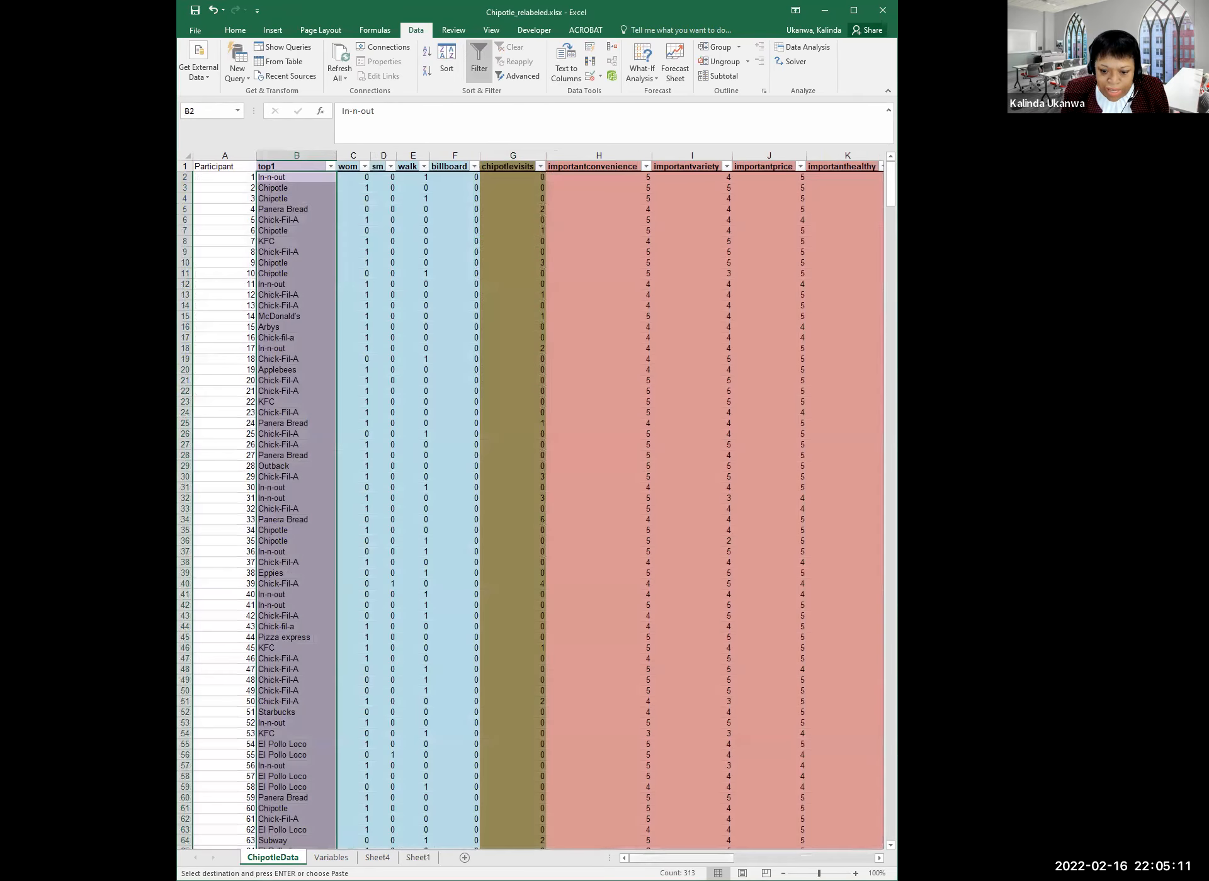
pyautogui.hscroll(10, 538, 500)
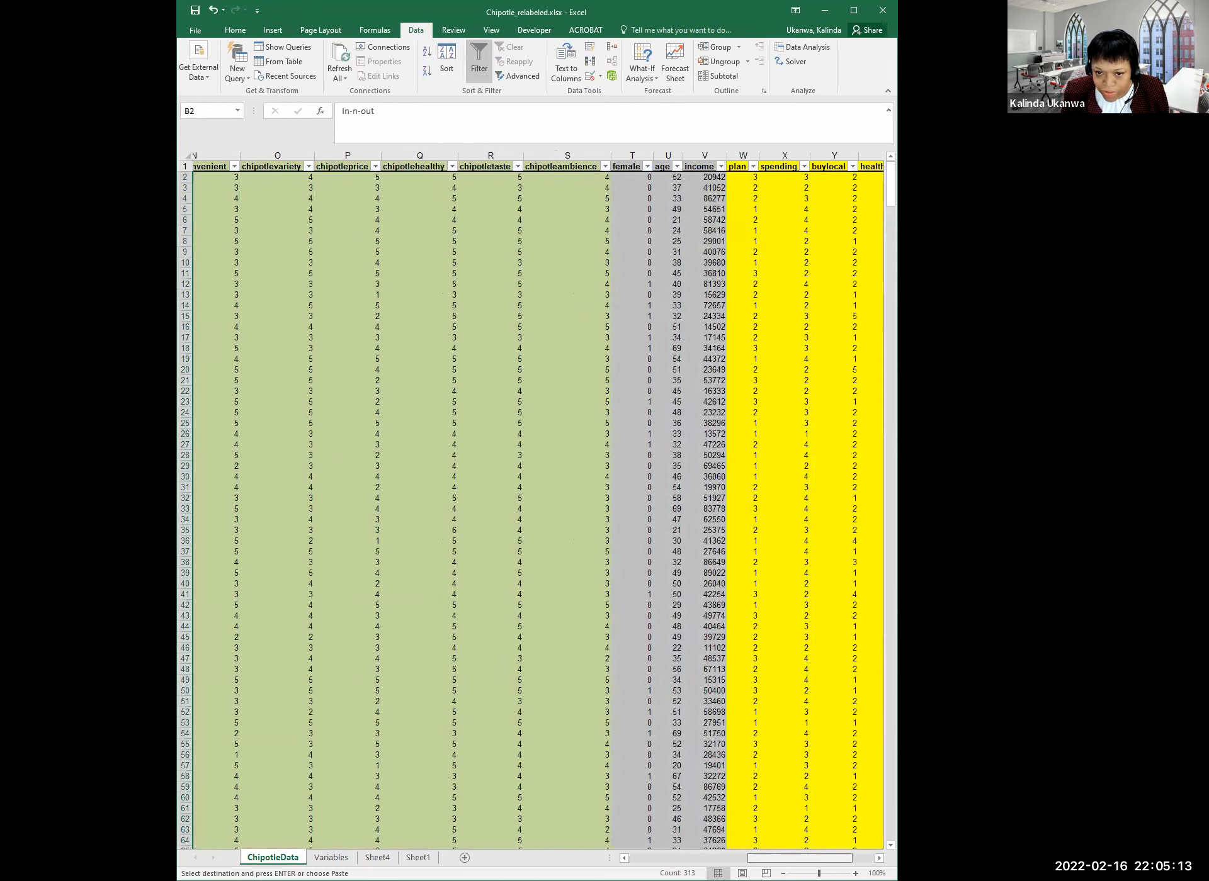
pyautogui.hscroll(1, 538, 501)
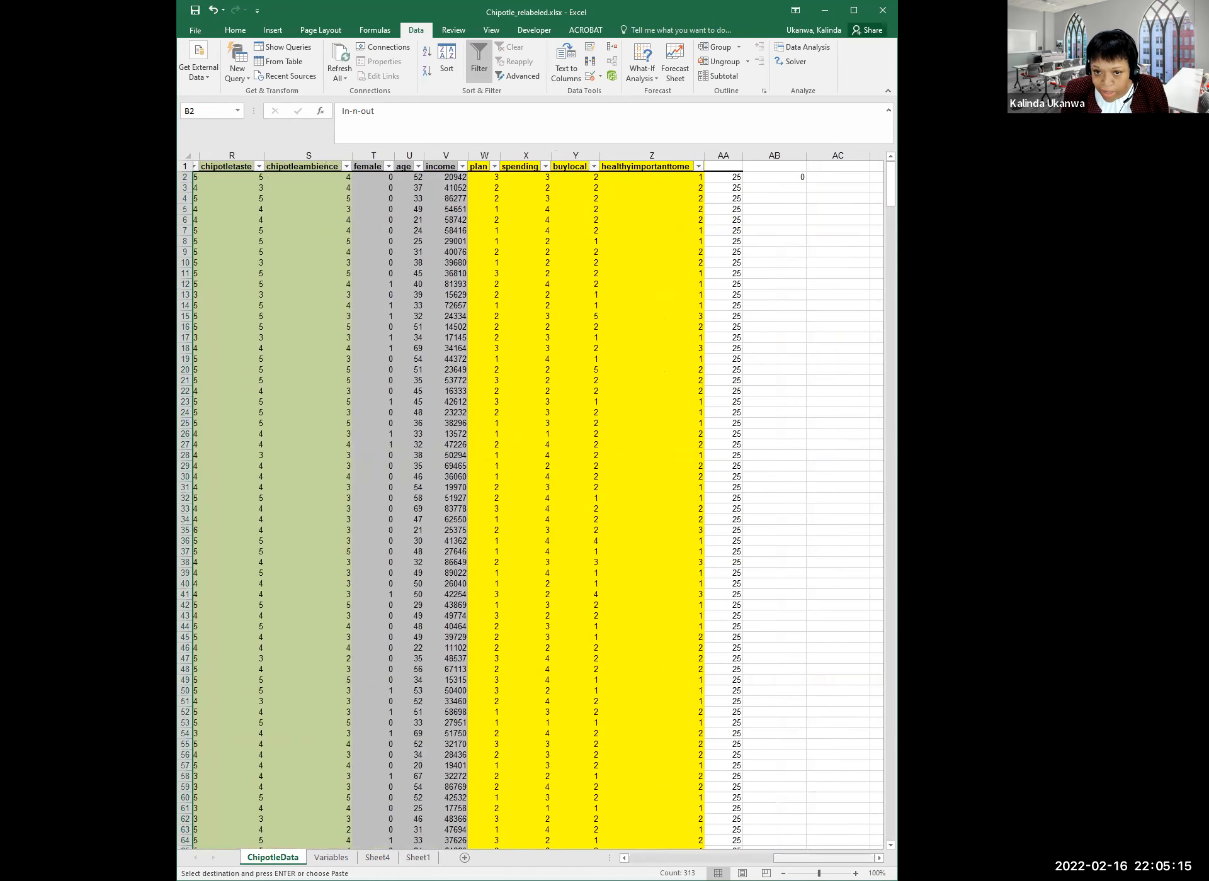
pyautogui.hscroll(7, 879, 860)
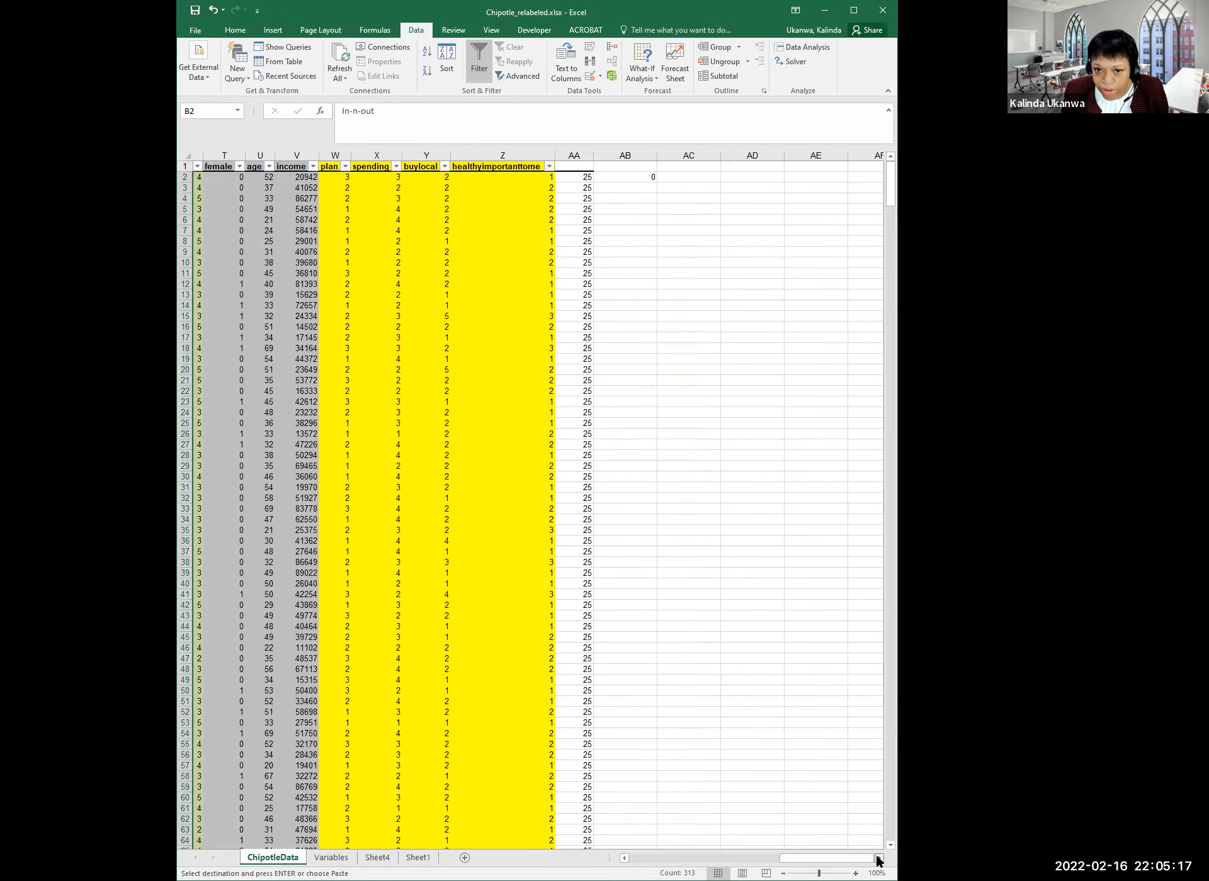
pyautogui.click(879, 860)
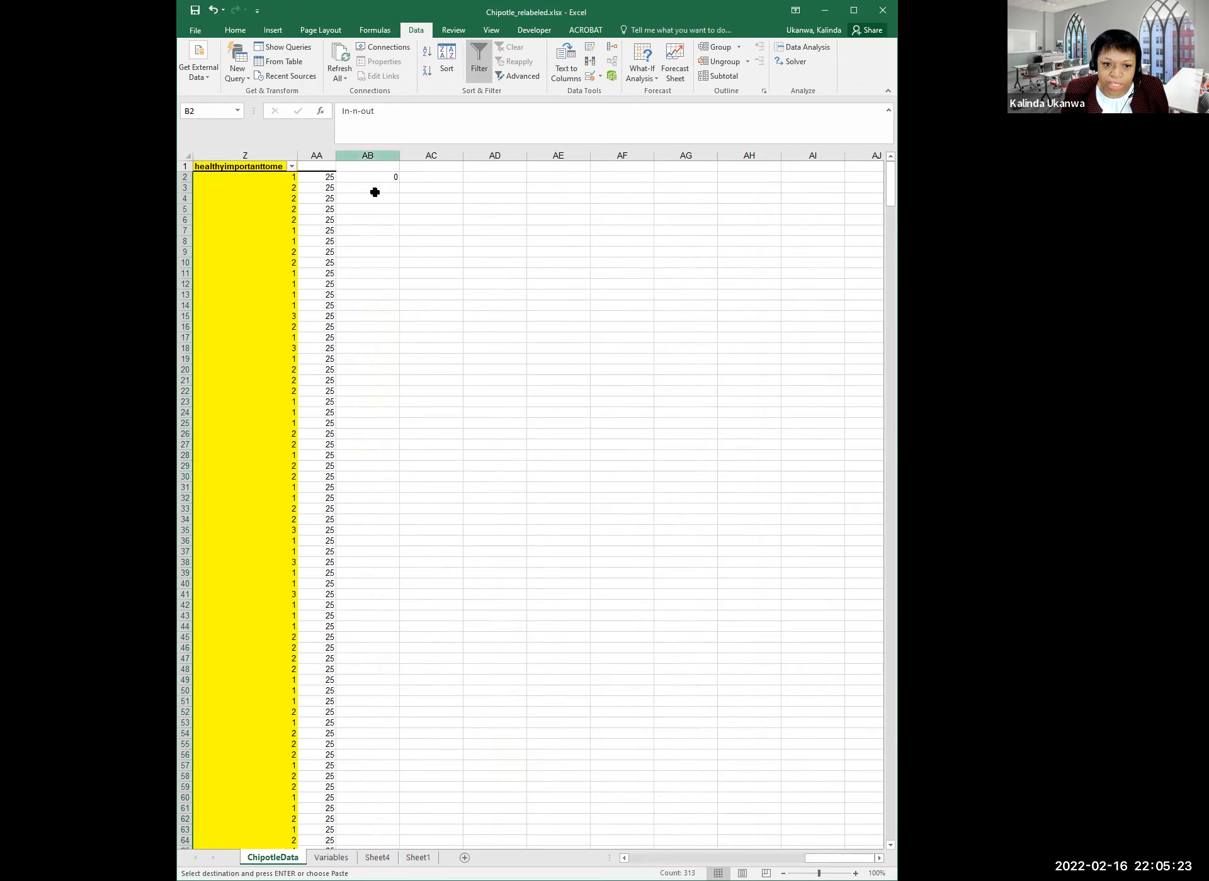
pyautogui.click(423, 168)
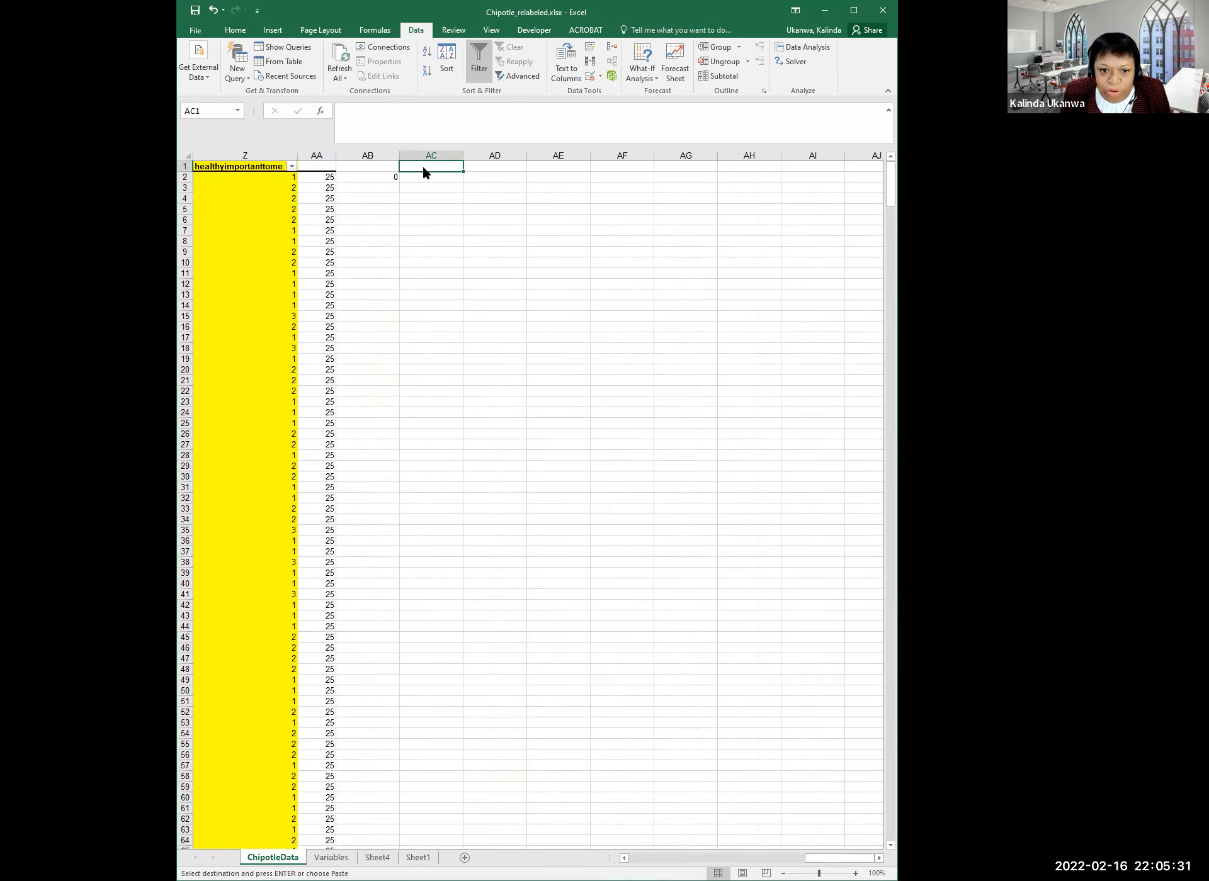
pyautogui.rightClick(422, 167)
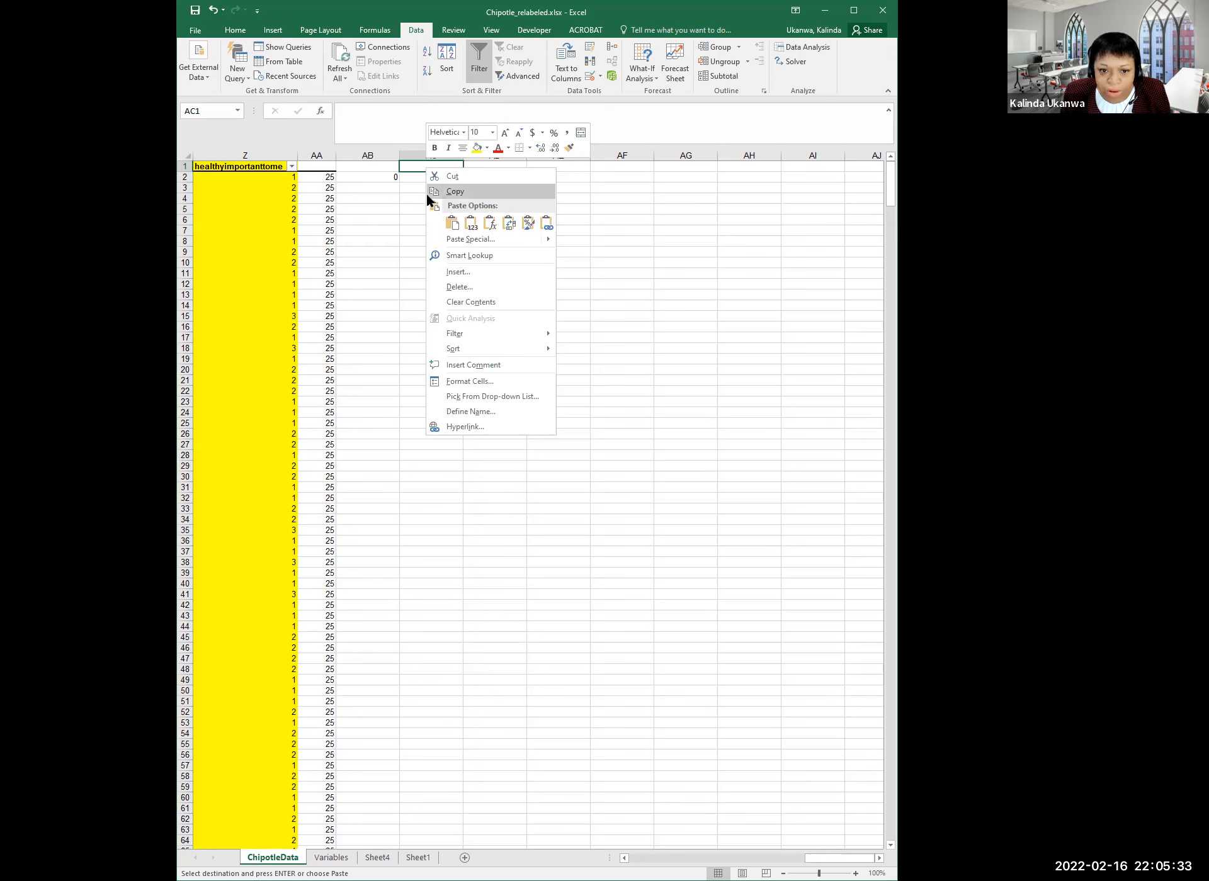
pyautogui.moveTo(489, 243)
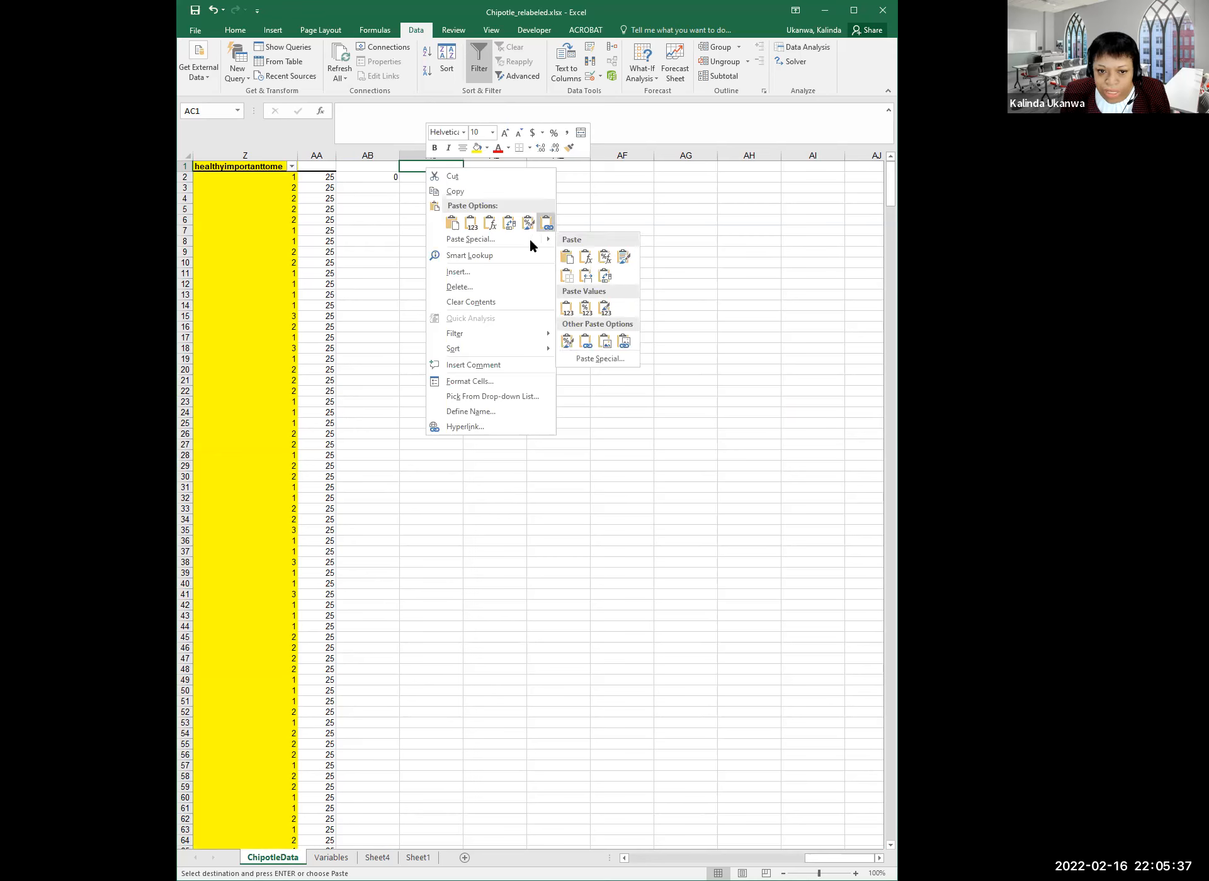
pyautogui.click(469, 240)
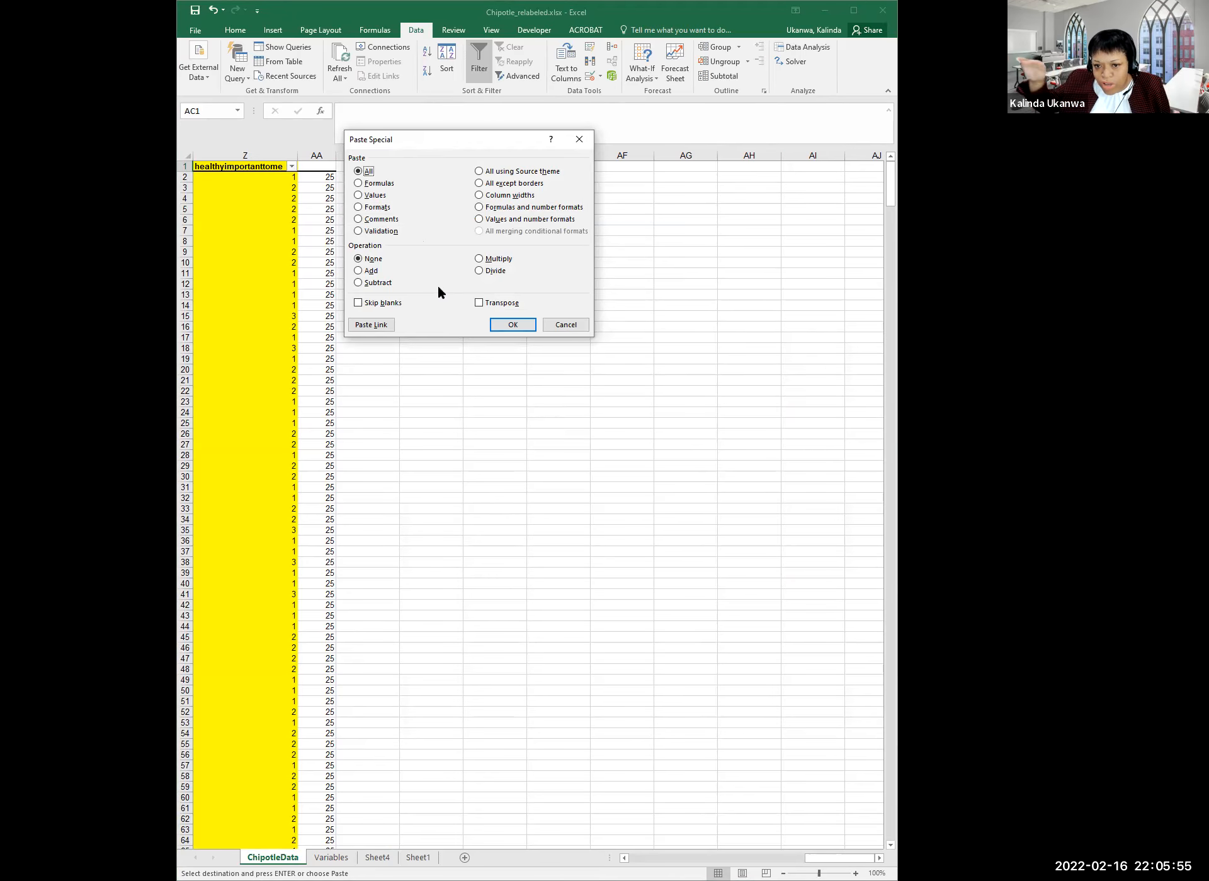
pyautogui.click(478, 303)
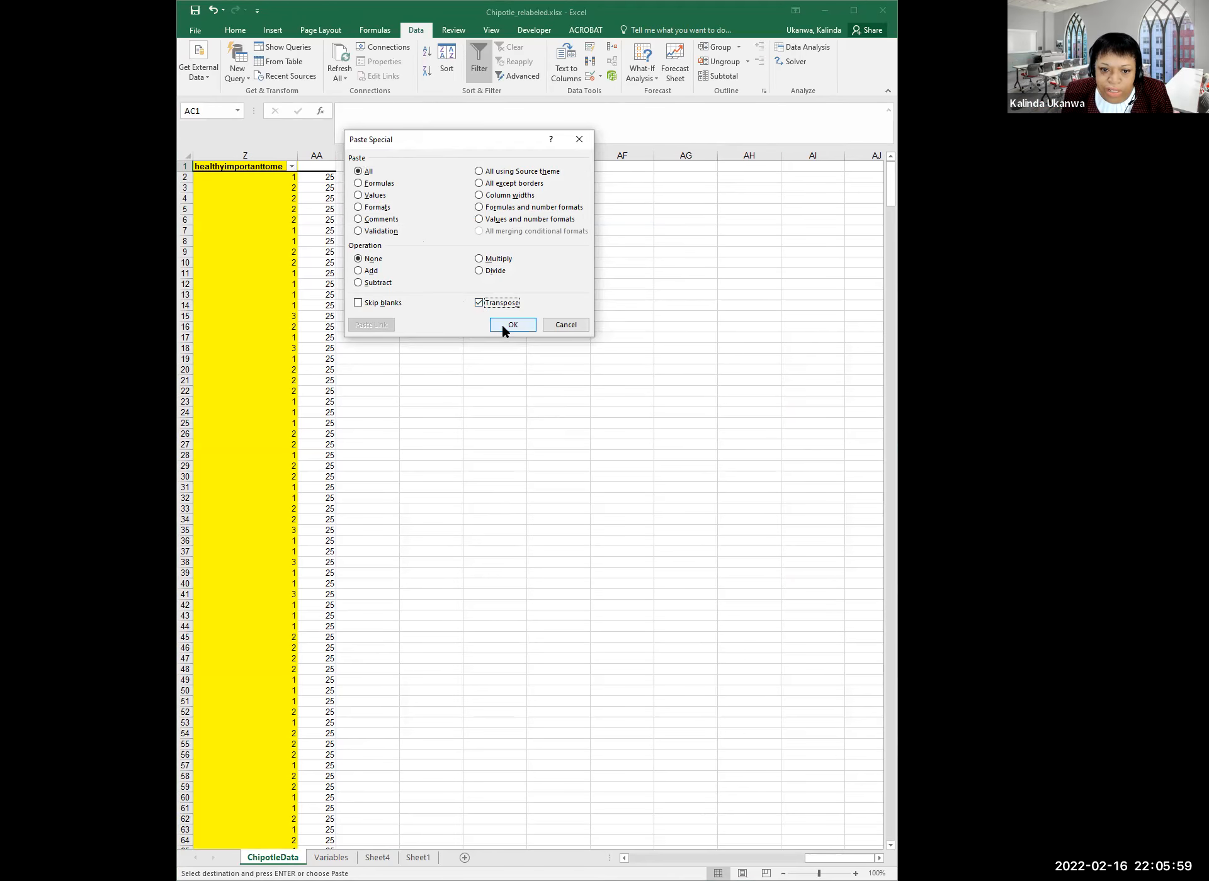
pyautogui.click(504, 323)
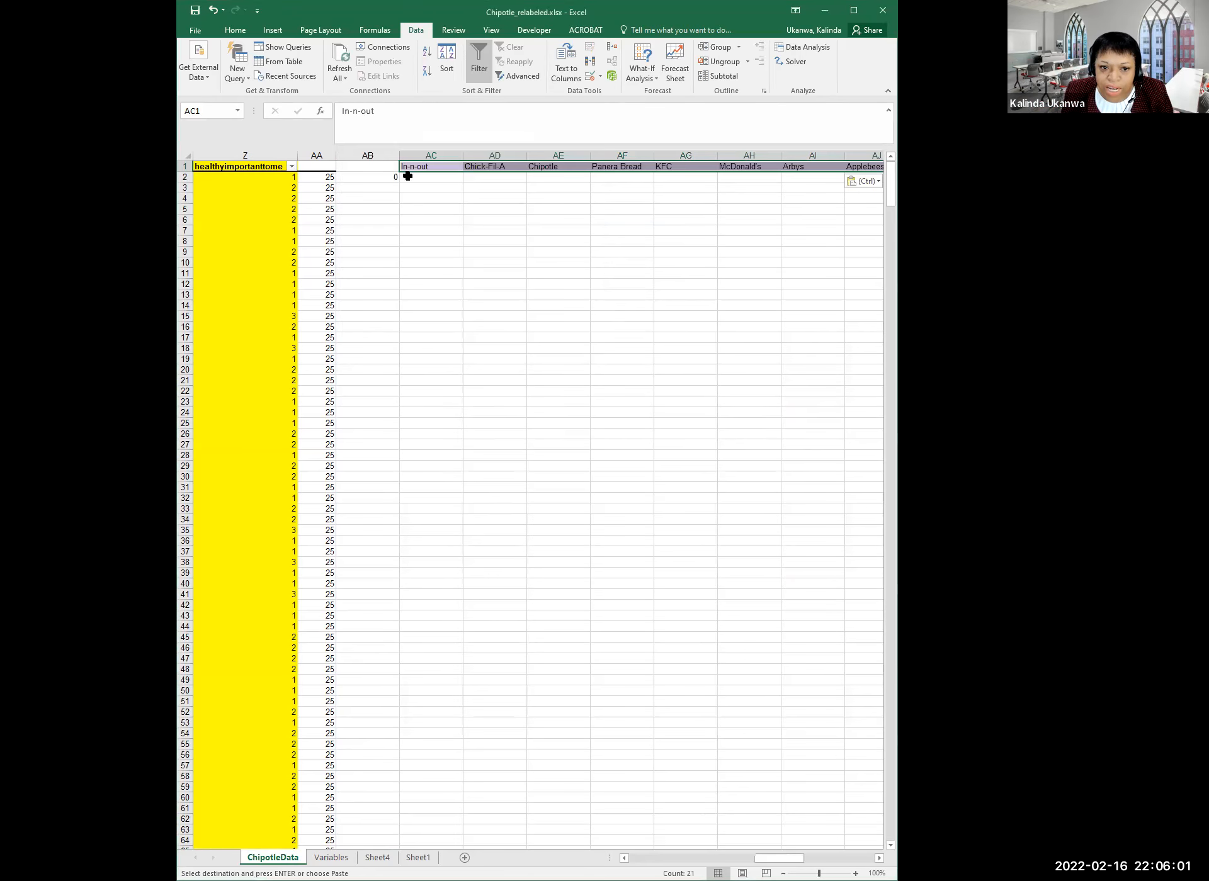
# Delete the answer-count columns AA and AB so the restaurant headings directly follow healthyimportanttome
pyautogui.moveTo(781, 858)
pyautogui.mouseDown()
pyautogui.moveTo(863, 843)
pyautogui.moveTo(772, 842)
pyautogui.moveTo(862, 847)
pyautogui.moveTo(788, 848)
pyautogui.mouseUp()
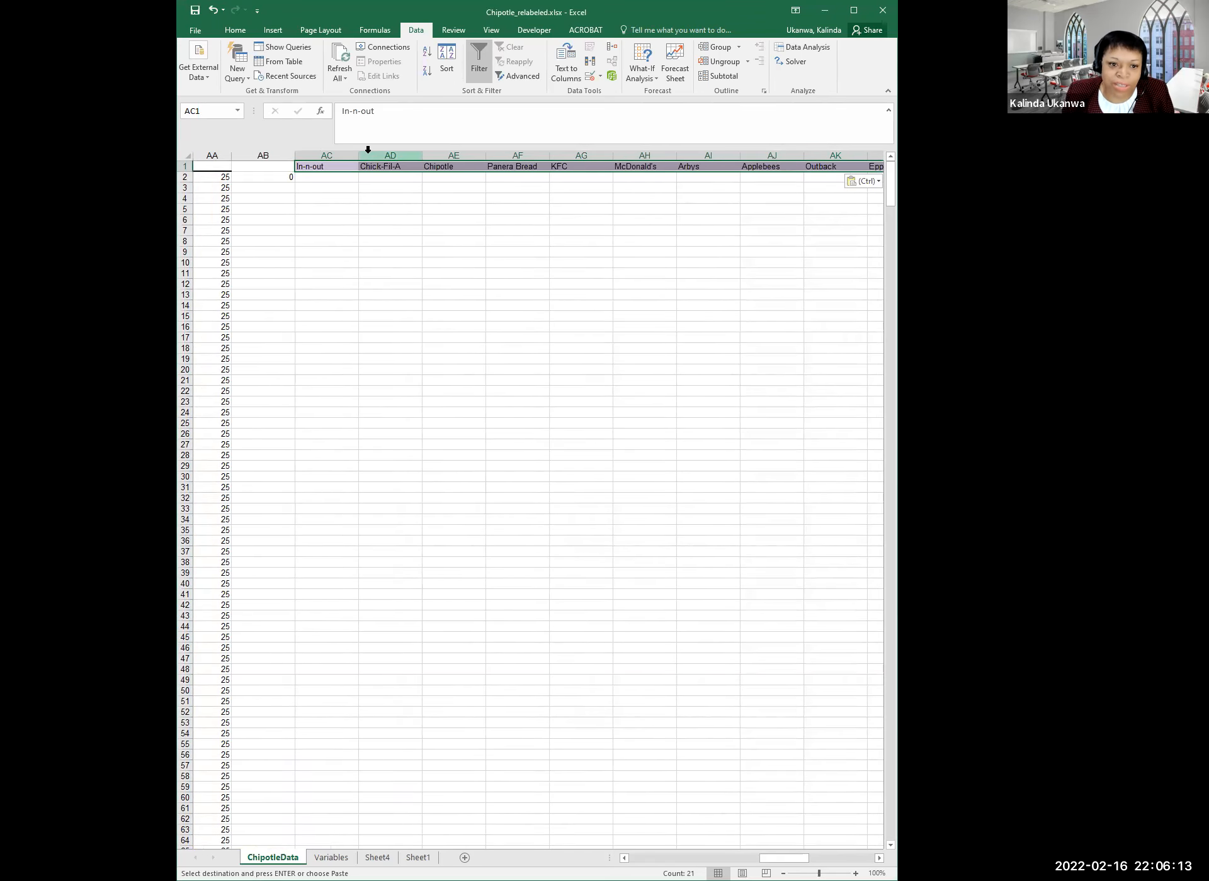
pyautogui.click(237, 36)
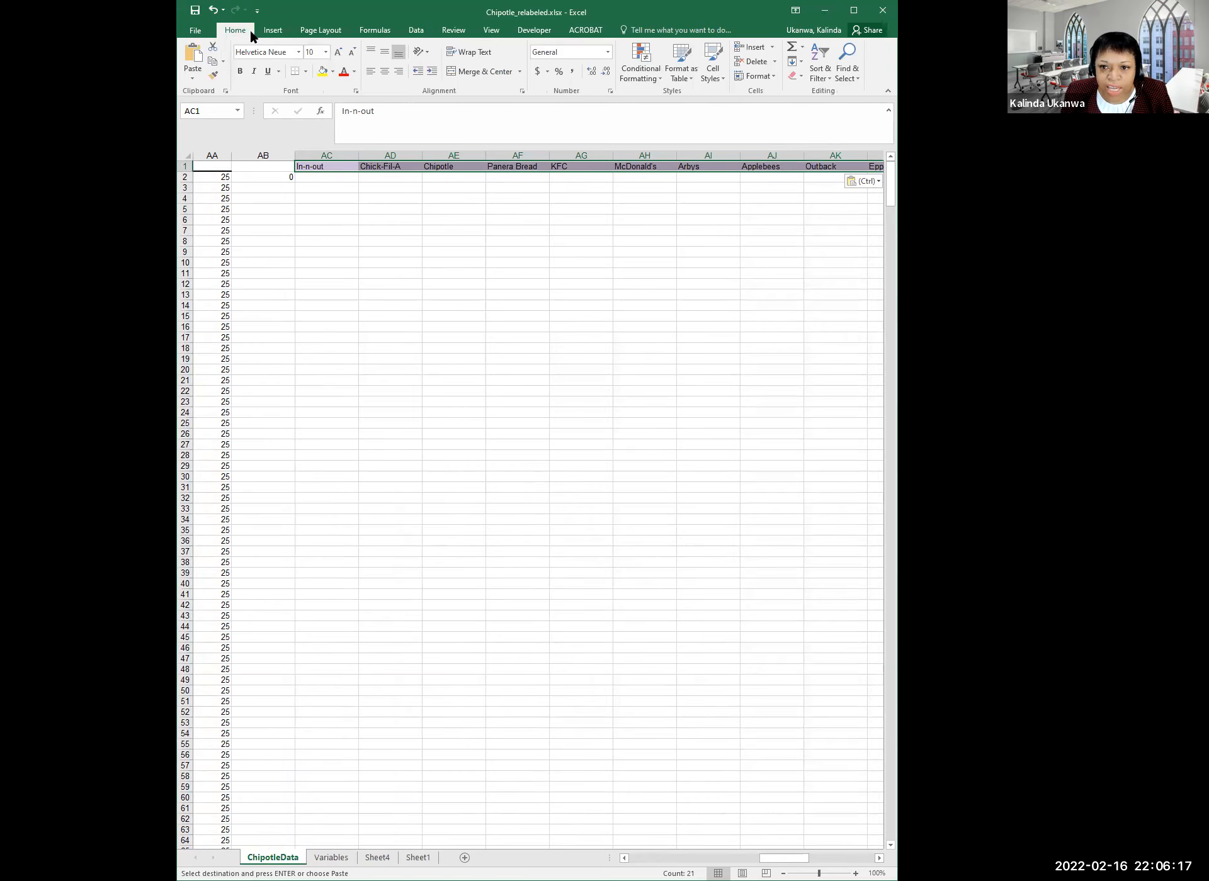
pyautogui.click(332, 197)
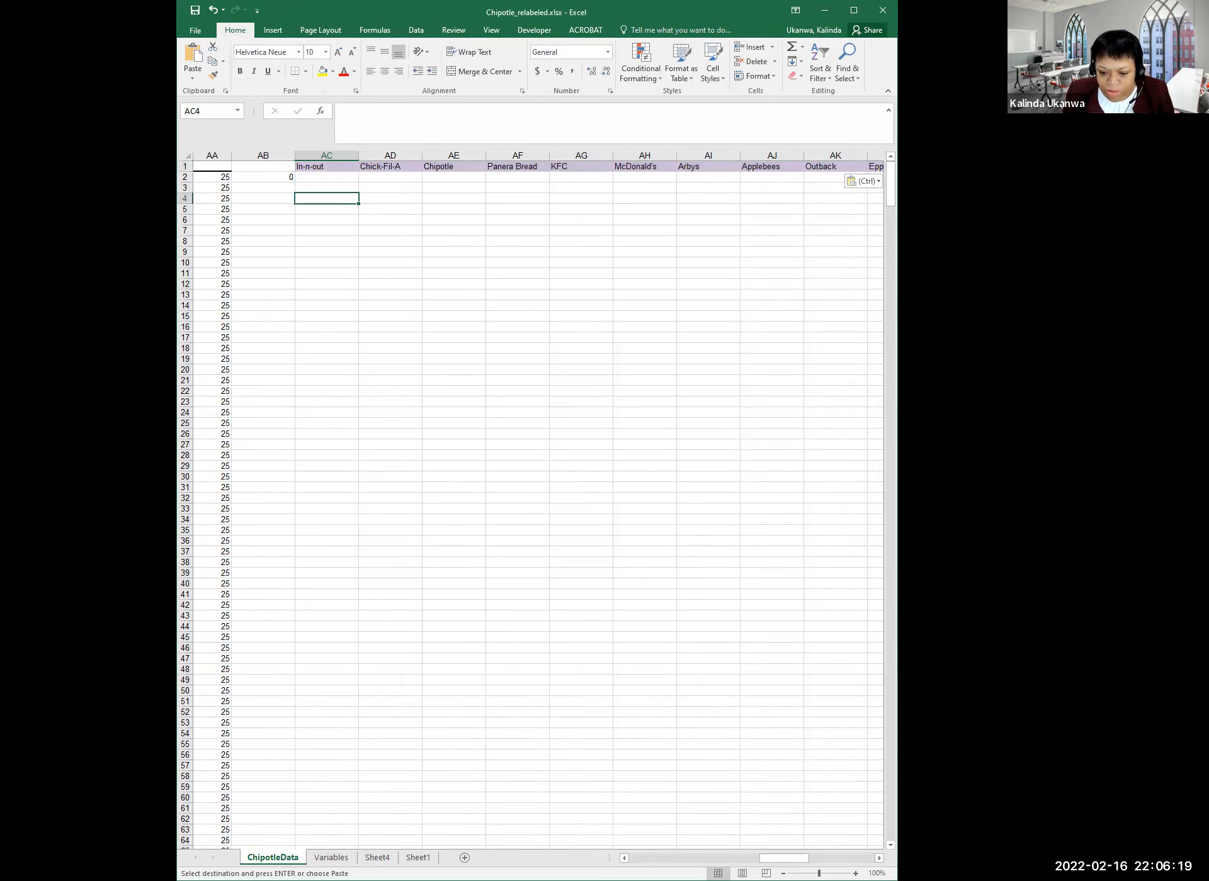
pyautogui.hscroll(-3, 530, 501)
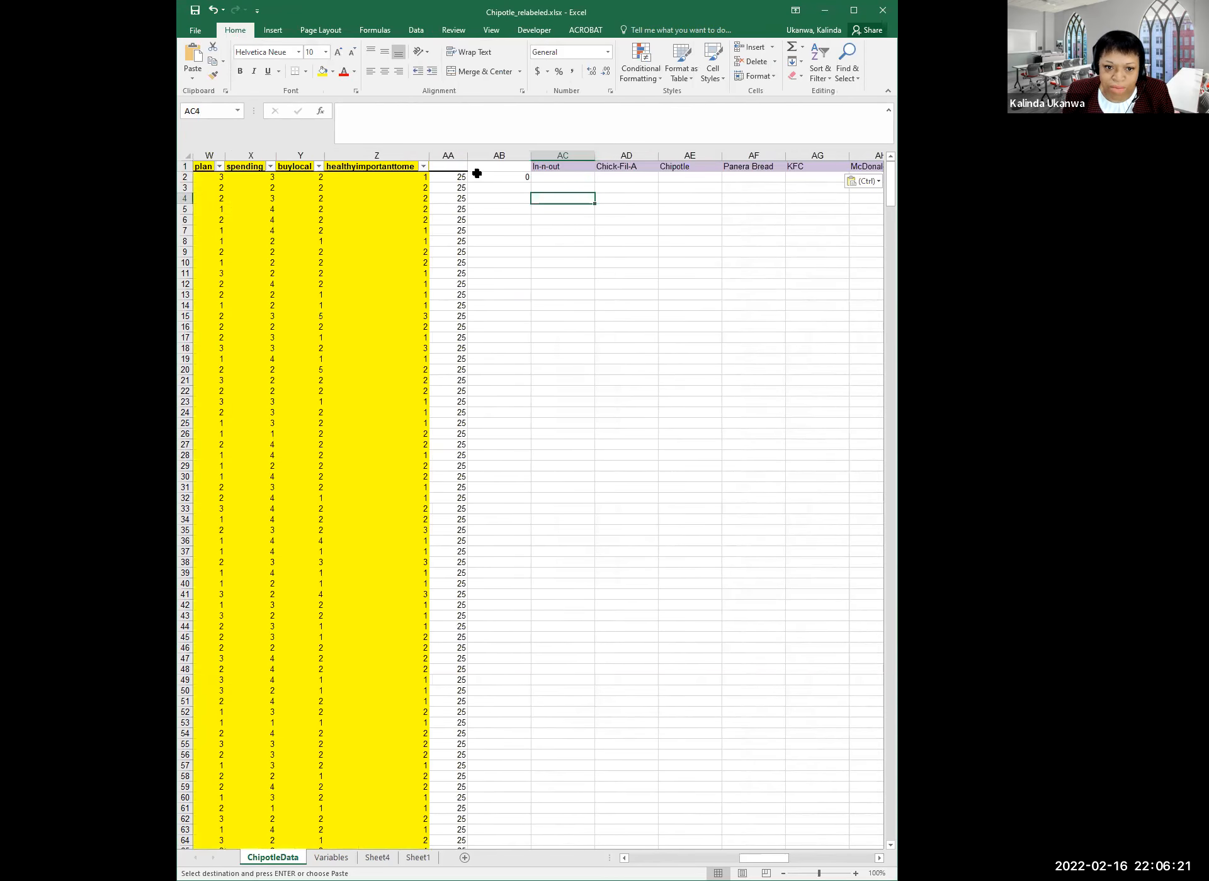
pyautogui.click(456, 154)
pyautogui.moveTo(457, 154); pyautogui.dragTo(498, 154)
pyautogui.rightClick(498, 154)
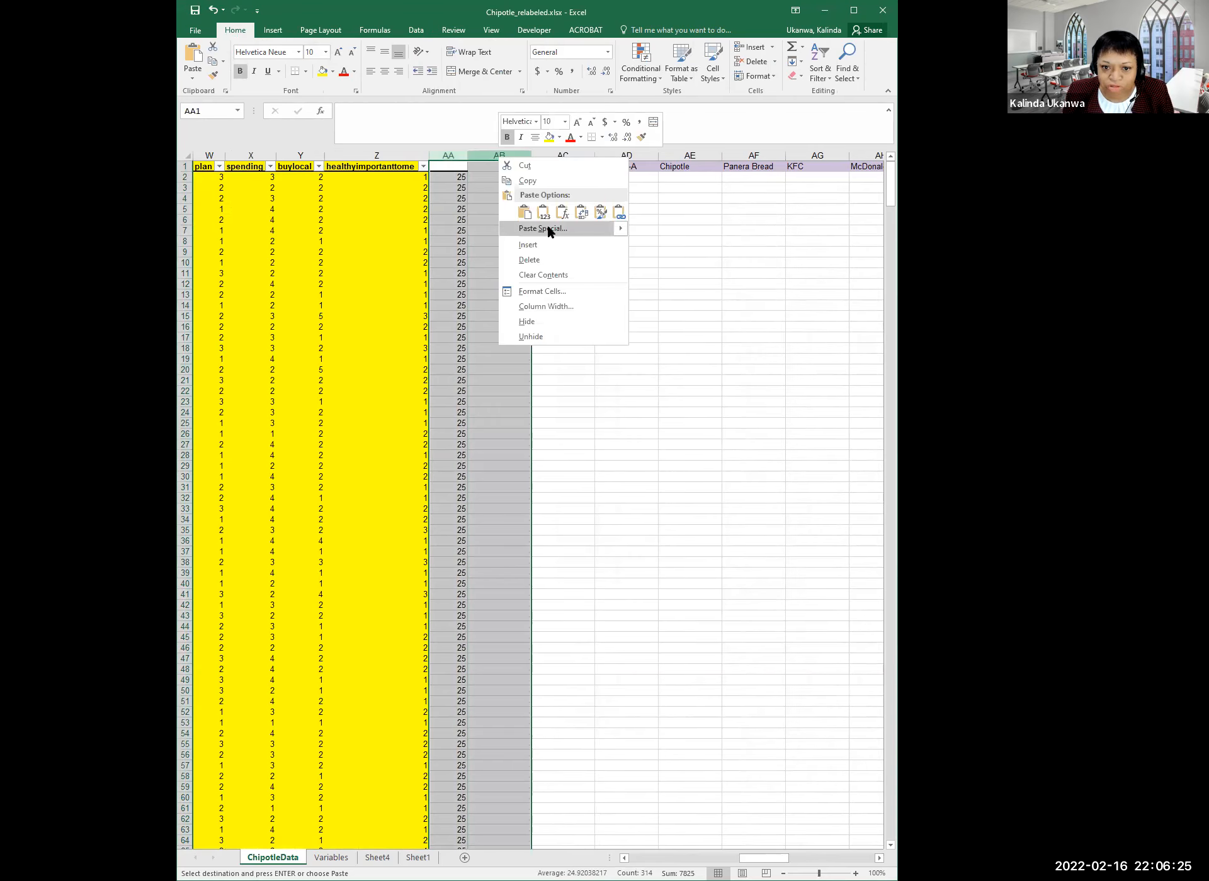
pyautogui.click(538, 259)
pyautogui.click(558, 282)
pyautogui.click(456, 168)
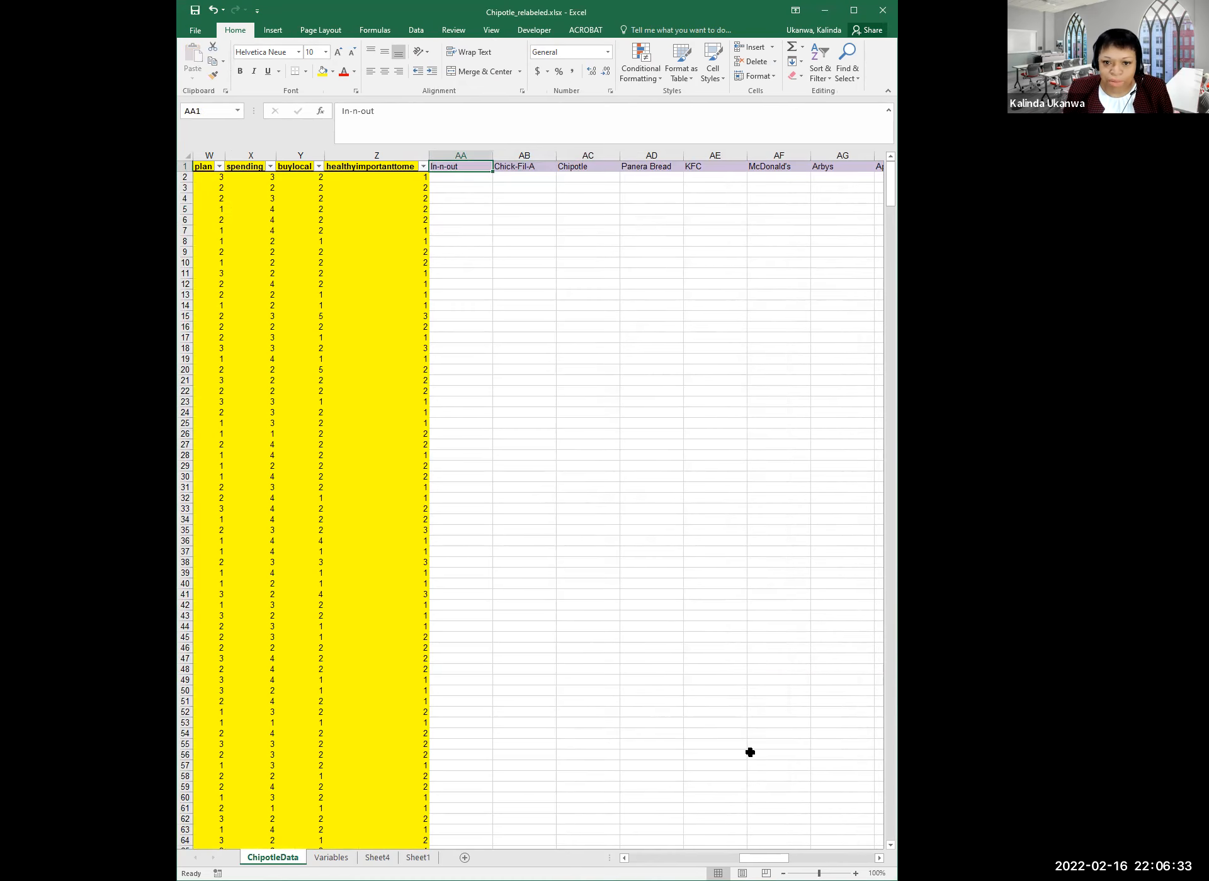
pyautogui.moveTo(760, 860)
pyautogui.mouseDown()
pyautogui.moveTo(825, 861)
pyautogui.moveTo(763, 859)
pyautogui.mouseUp()
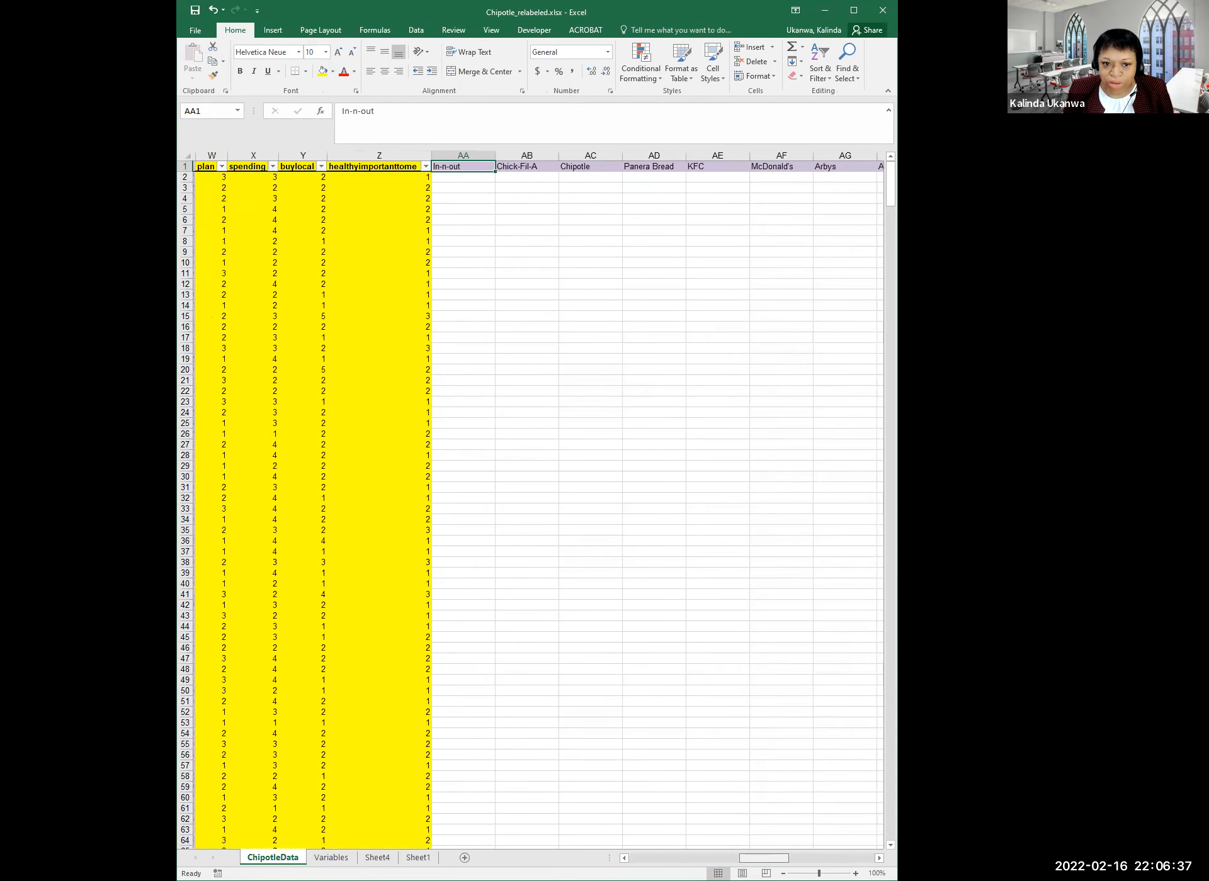
# Compare the restaurant headings starting at AA1 with the top1 answers in column B
pyautogui.click(576, 167)
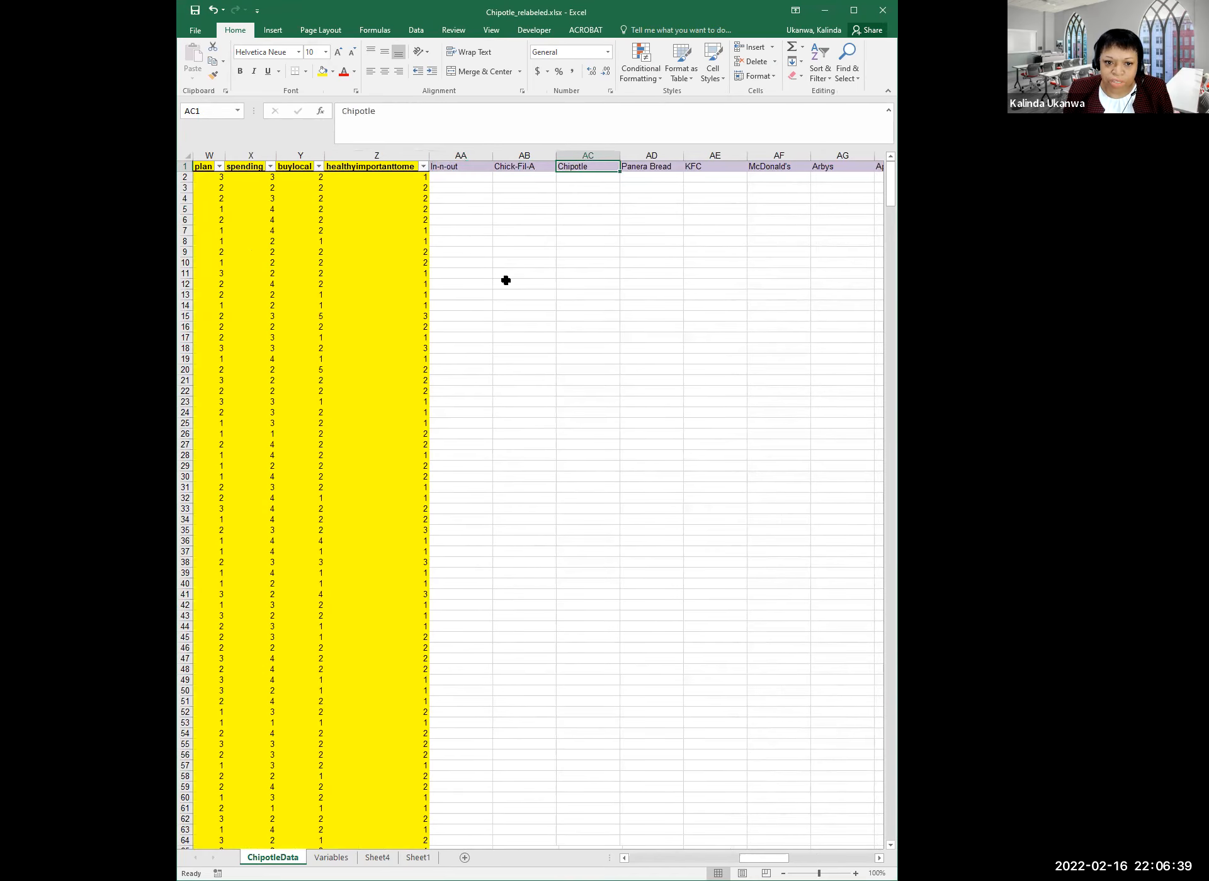
pyautogui.click(458, 180)
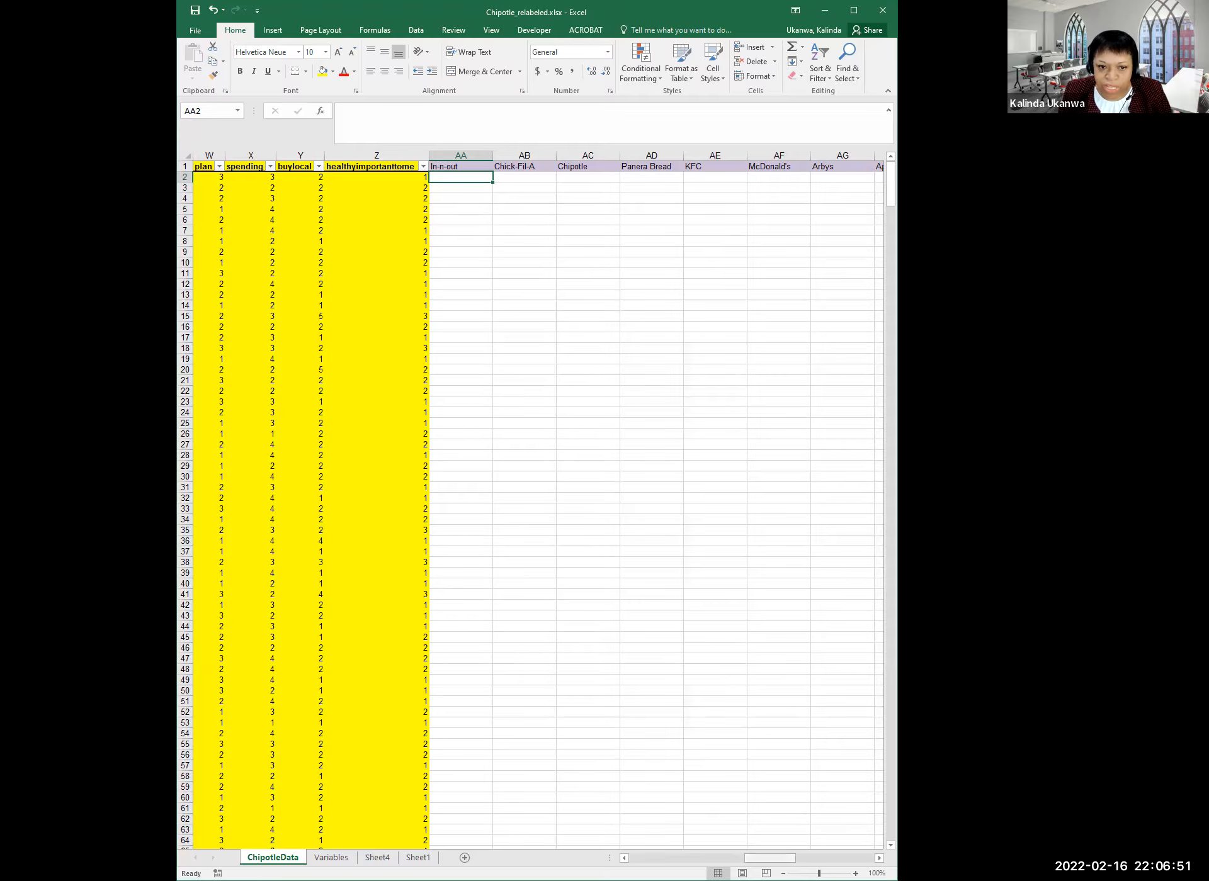
pyautogui.moveTo(770, 858); pyautogui.dragTo(754, 858)
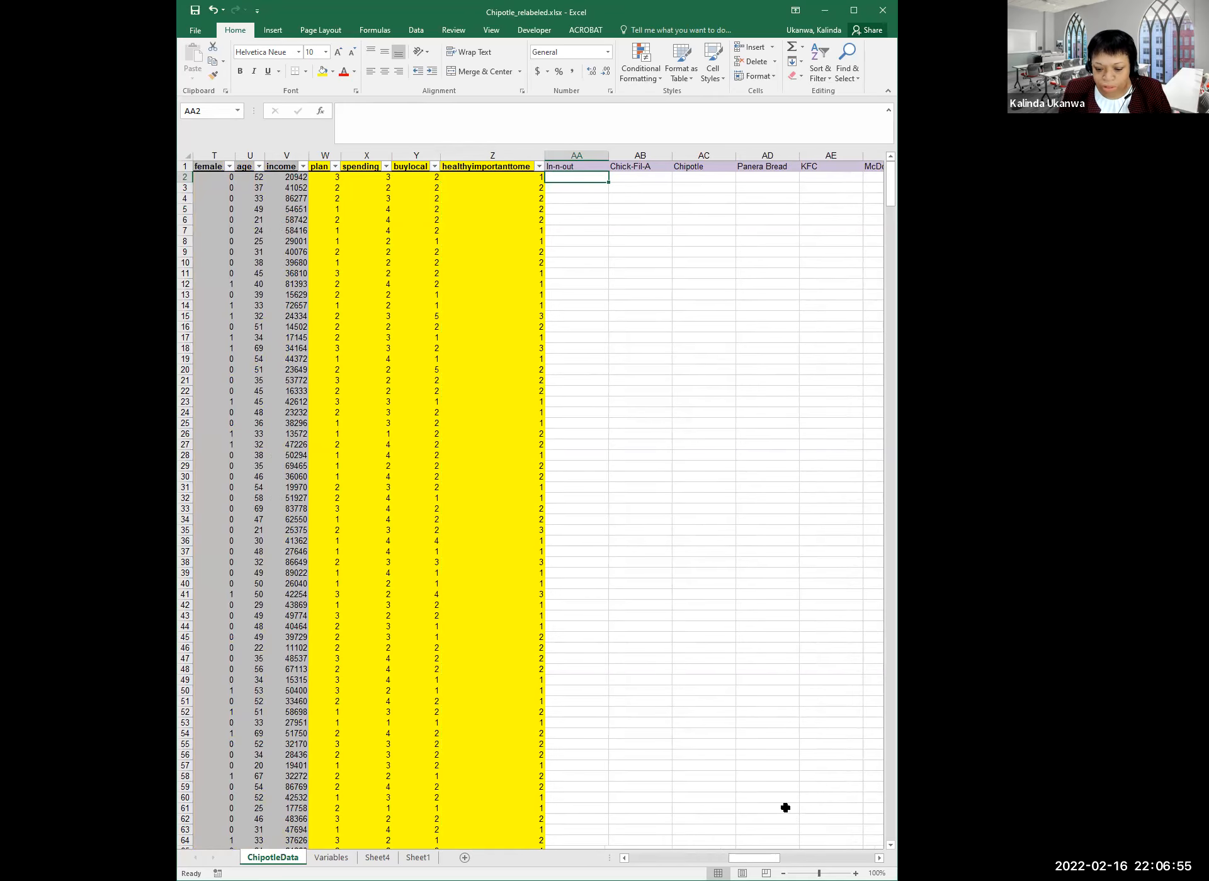
pyautogui.moveTo(772, 854); pyautogui.dragTo(643, 851)
pyautogui.click(266, 178)
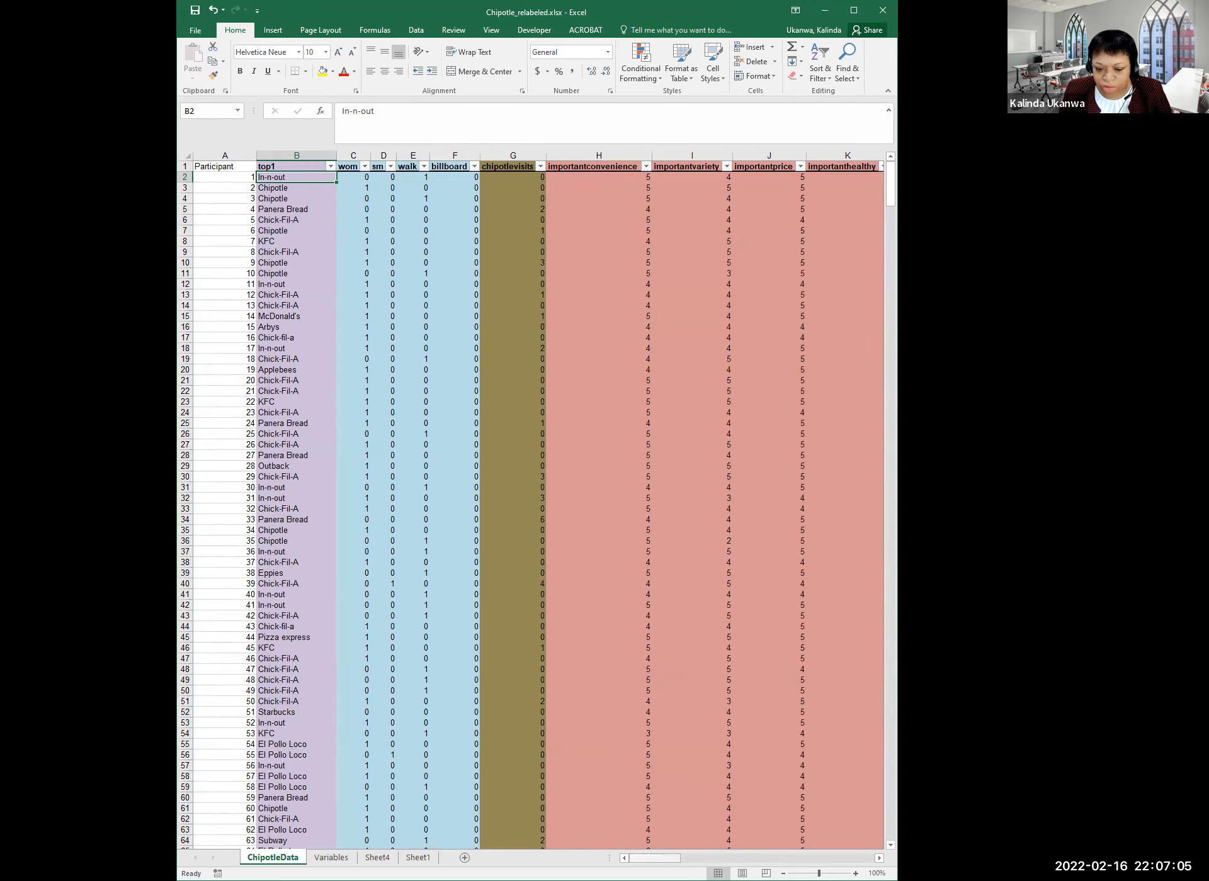
pyautogui.moveTo(655, 858); pyautogui.dragTo(598, 855)
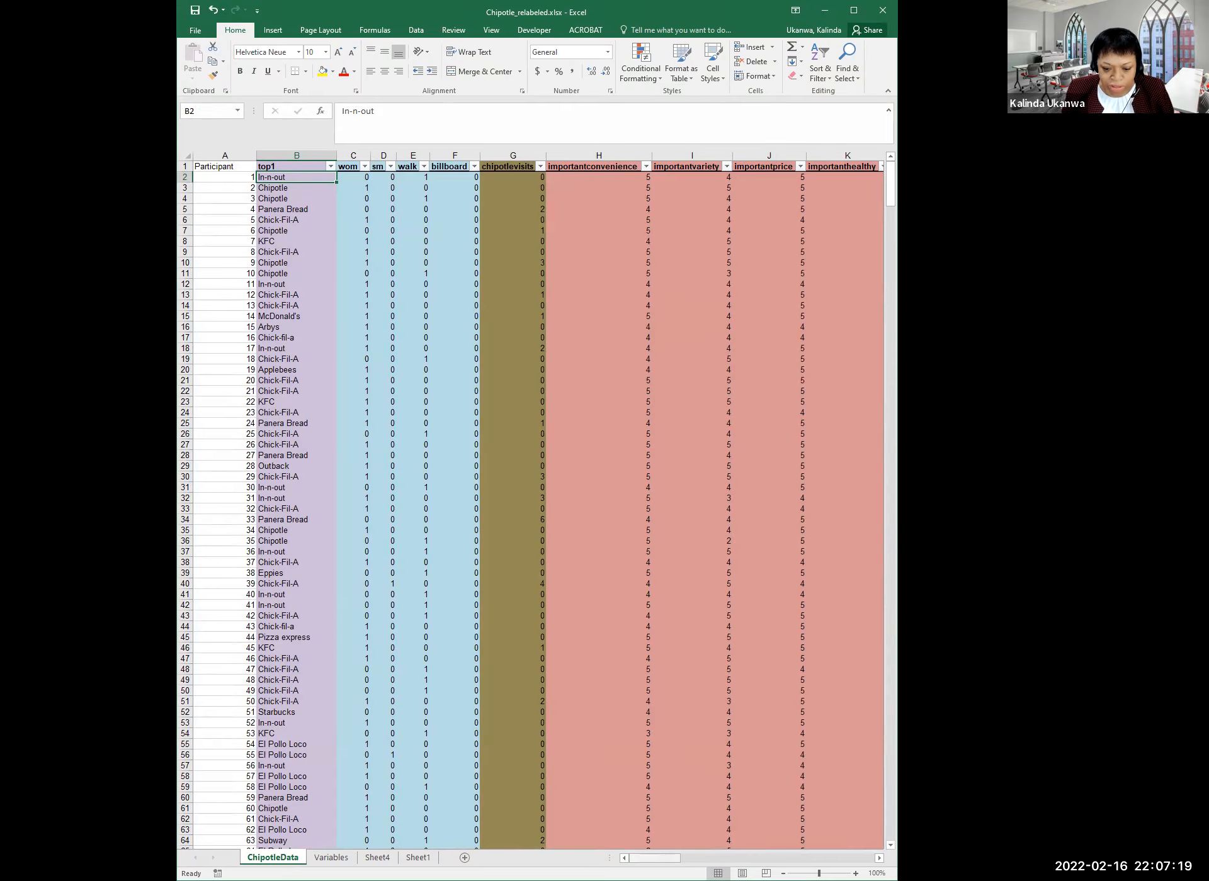
pyautogui.moveTo(655, 857); pyautogui.dragTo(773, 857)
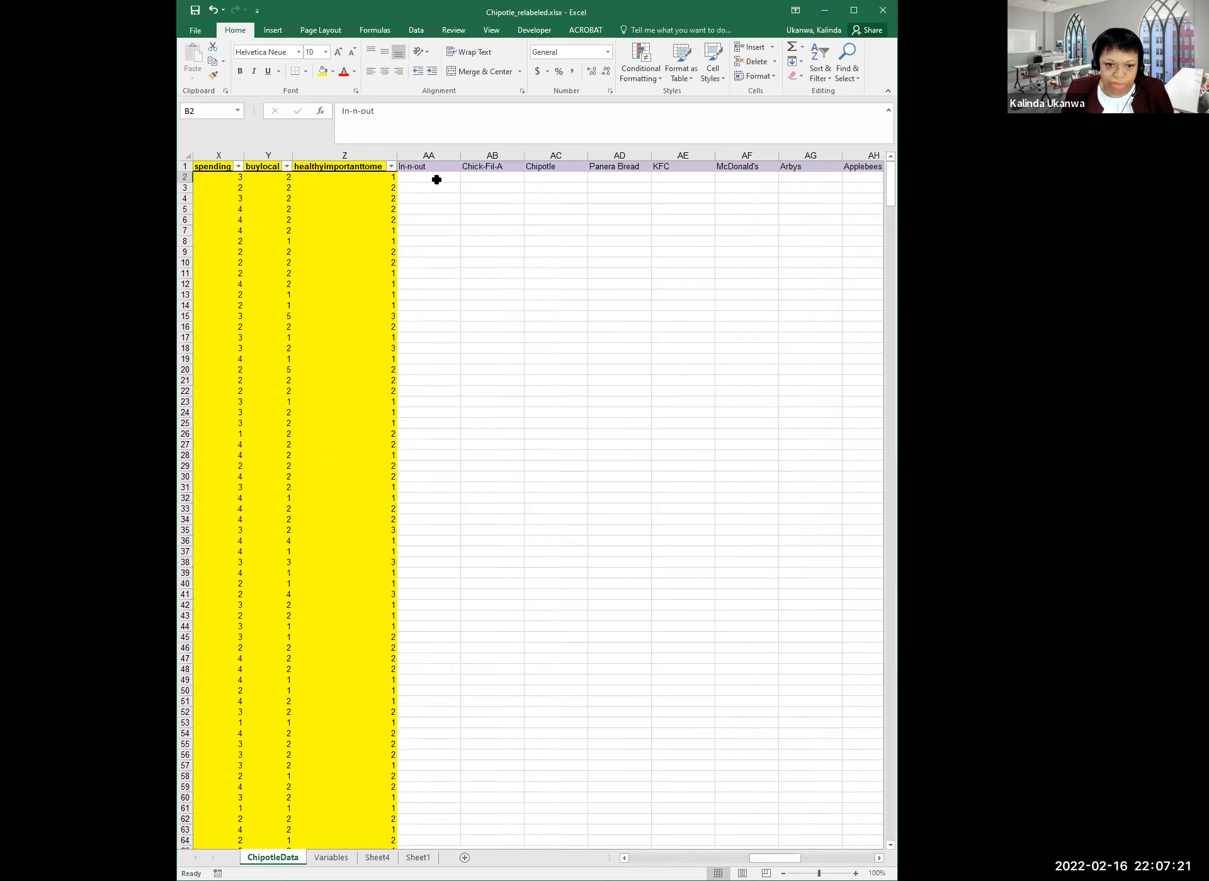
# Write the formula =if(B2=AA1,1,0) in AA2, testing the first top1 answer against the In-n-out heading
pyautogui.click(412, 176)
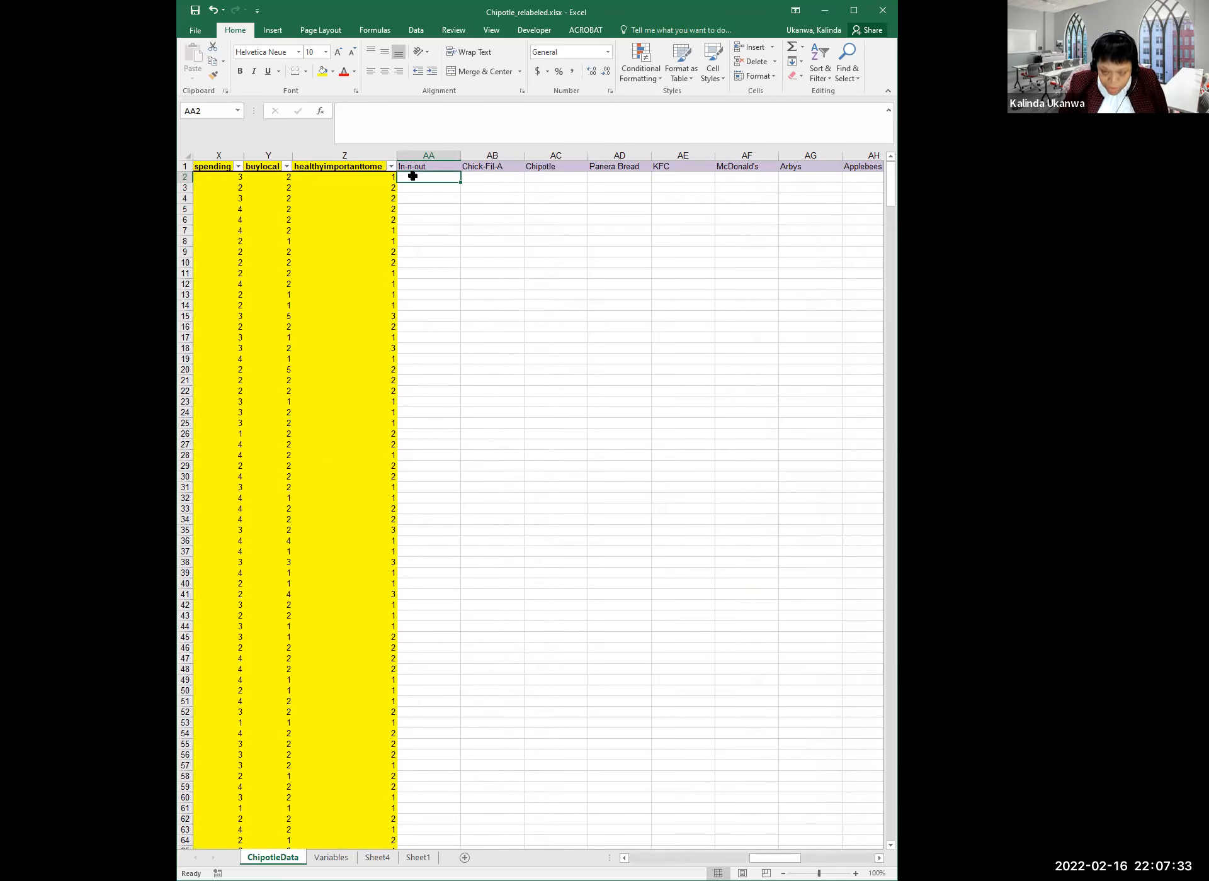
pyautogui.write('=')
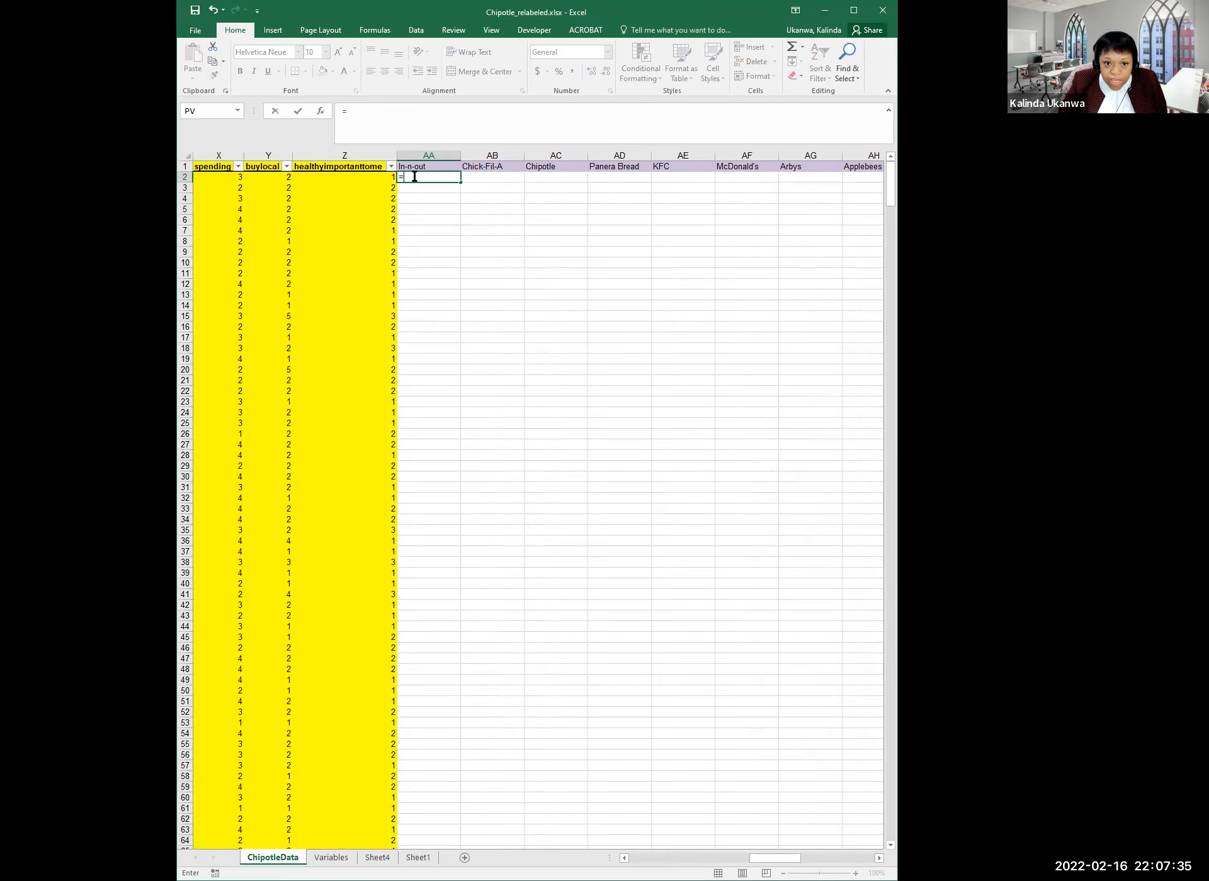
pyautogui.write('if(')
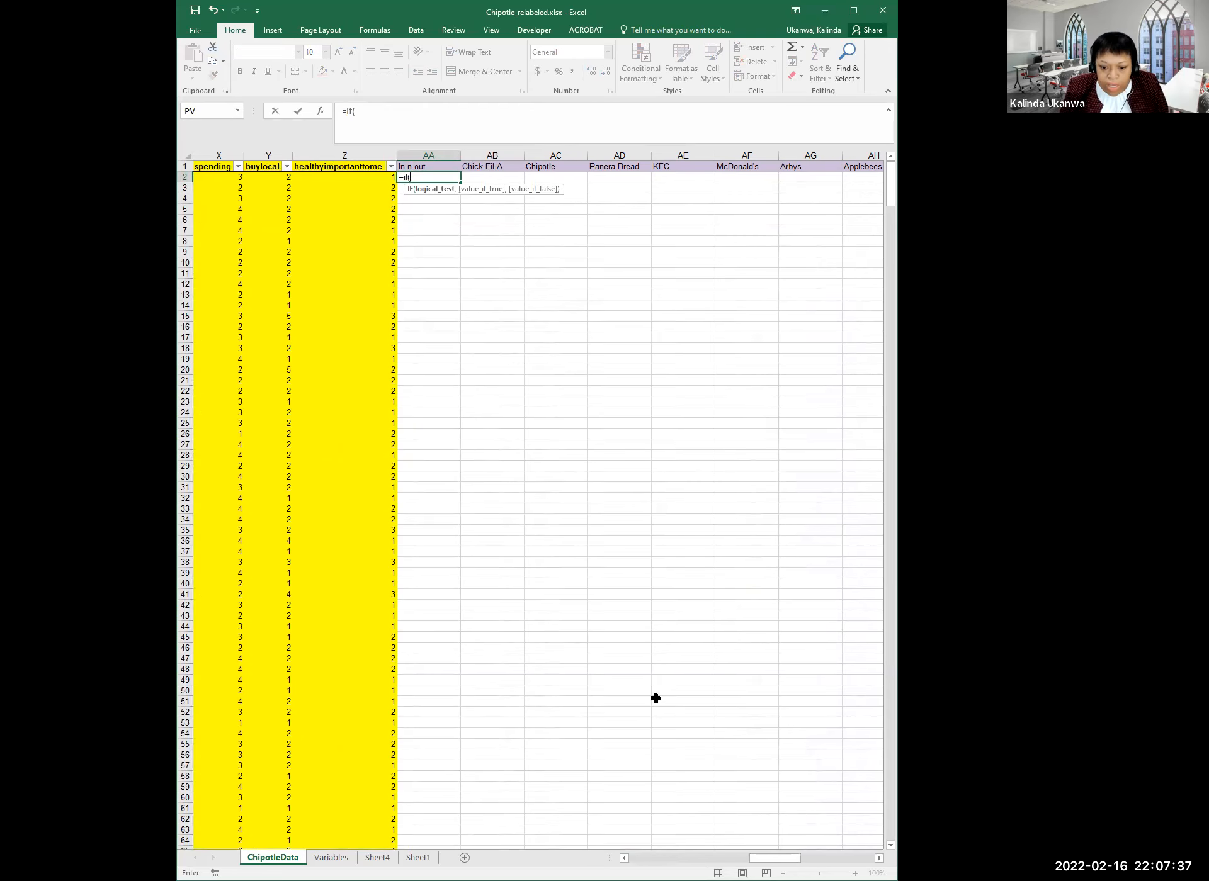
pyautogui.moveTo(774, 858); pyautogui.dragTo(654, 858)
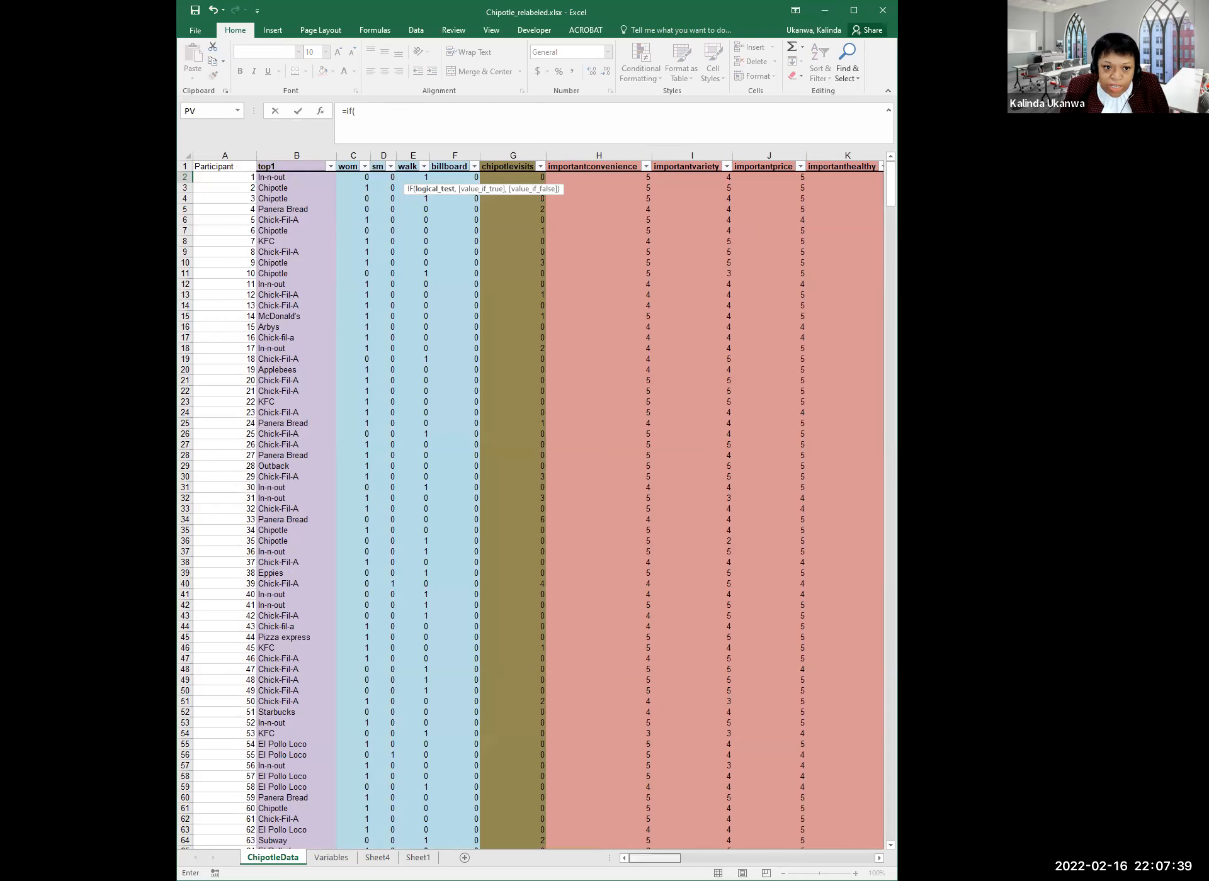
pyautogui.click(269, 178)
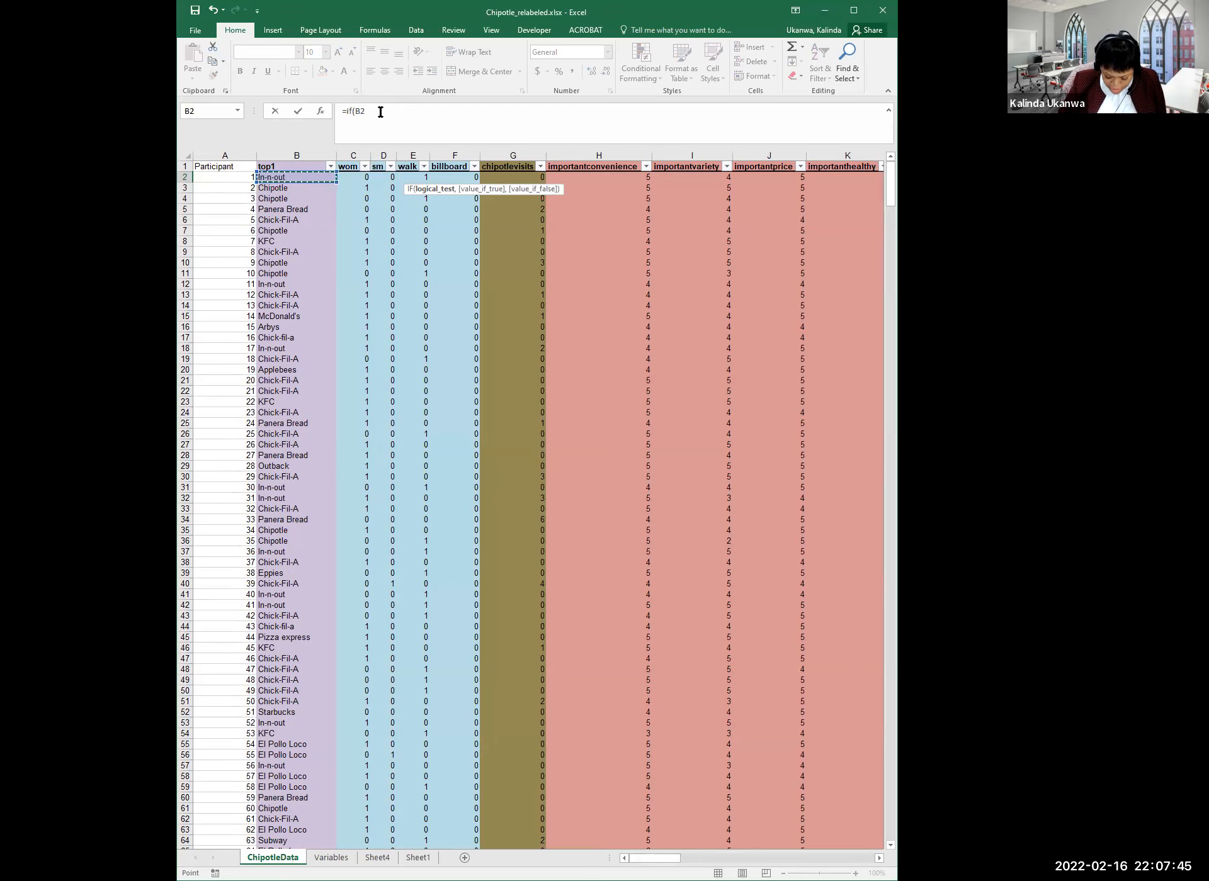
pyautogui.write('=')
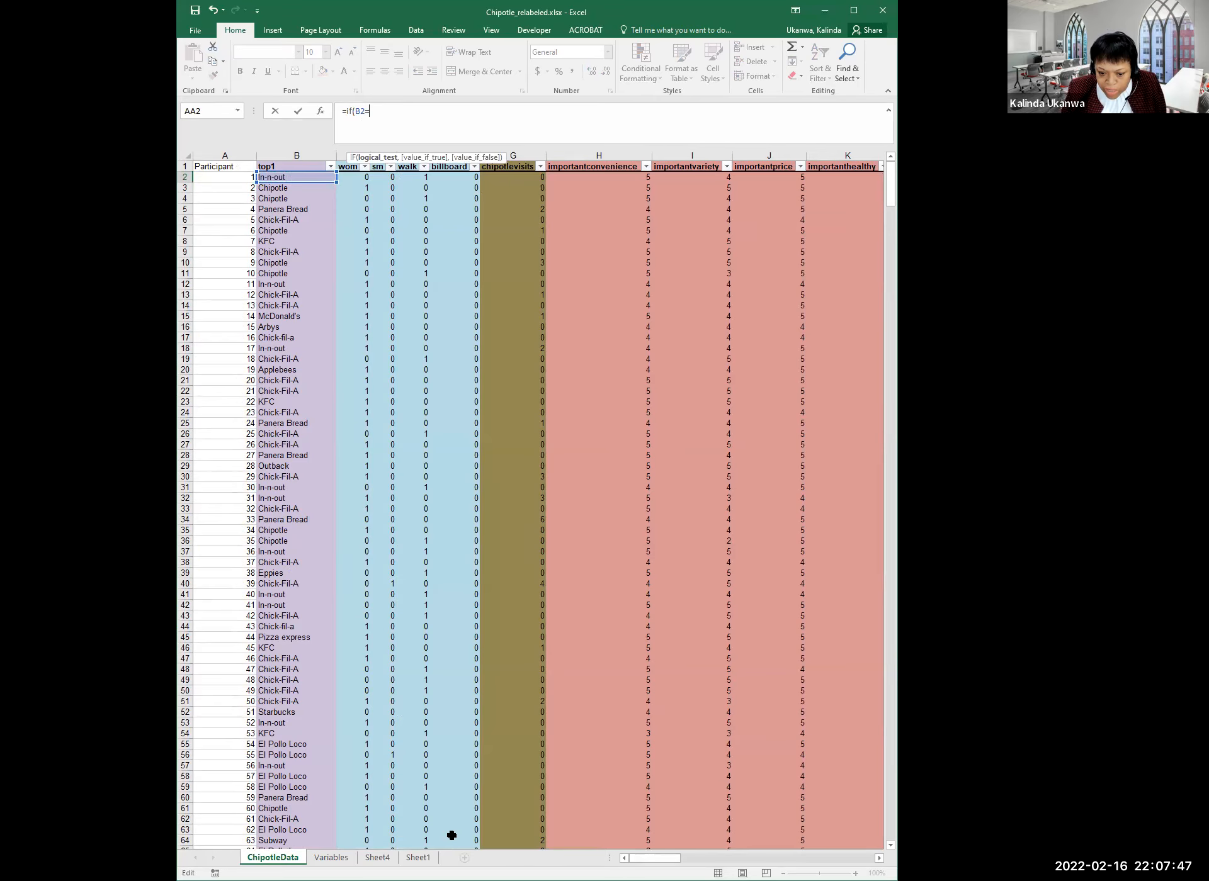
pyautogui.moveTo(648, 858); pyautogui.dragTo(772, 858)
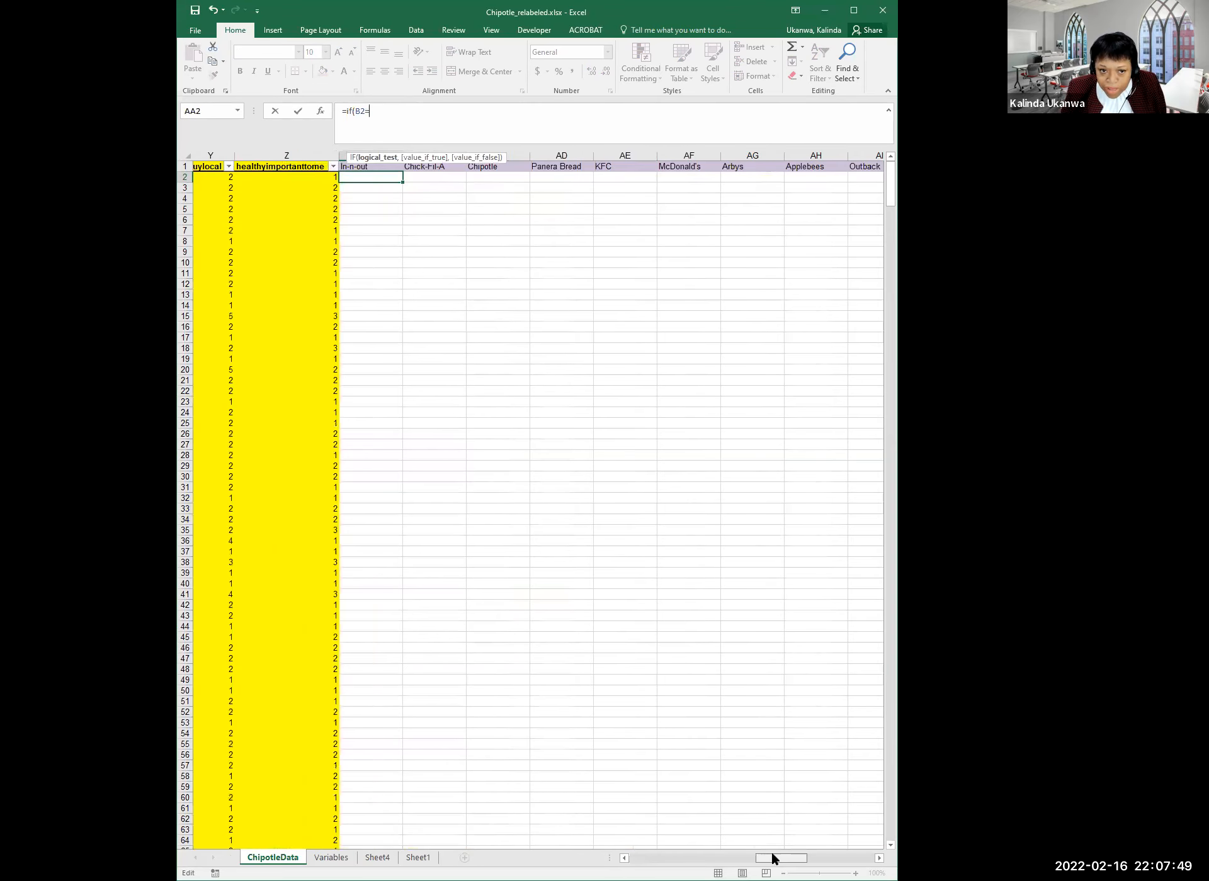
pyautogui.click(392, 165)
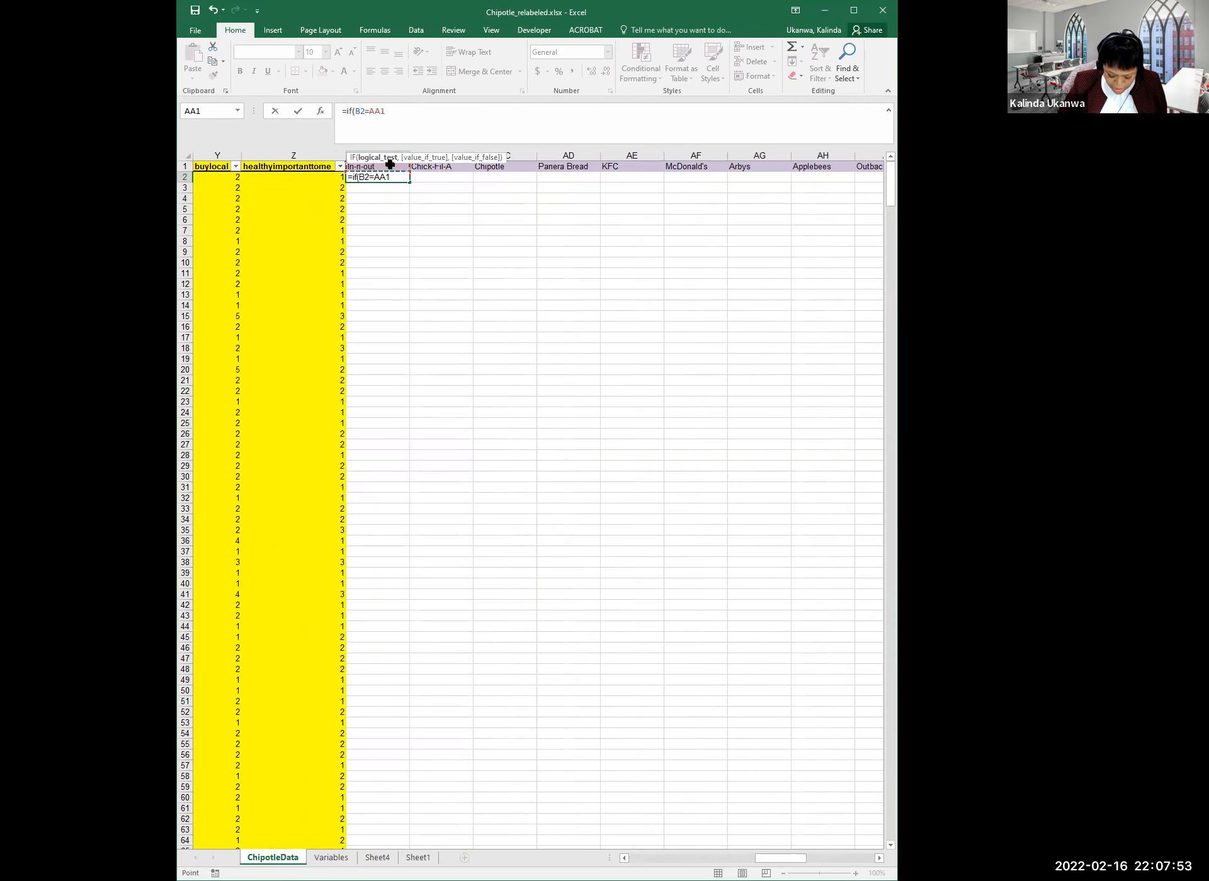
pyautogui.write(',1')
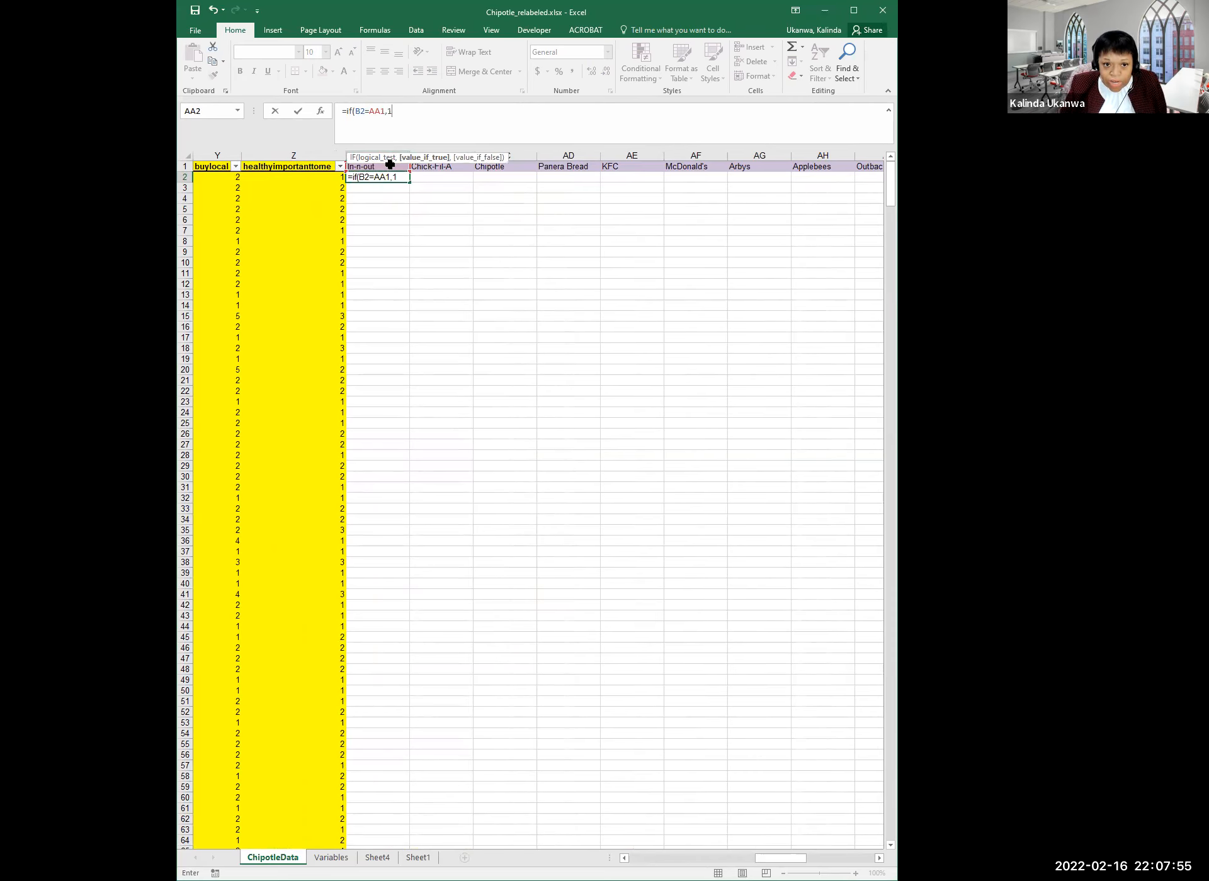
pyautogui.write(',0')
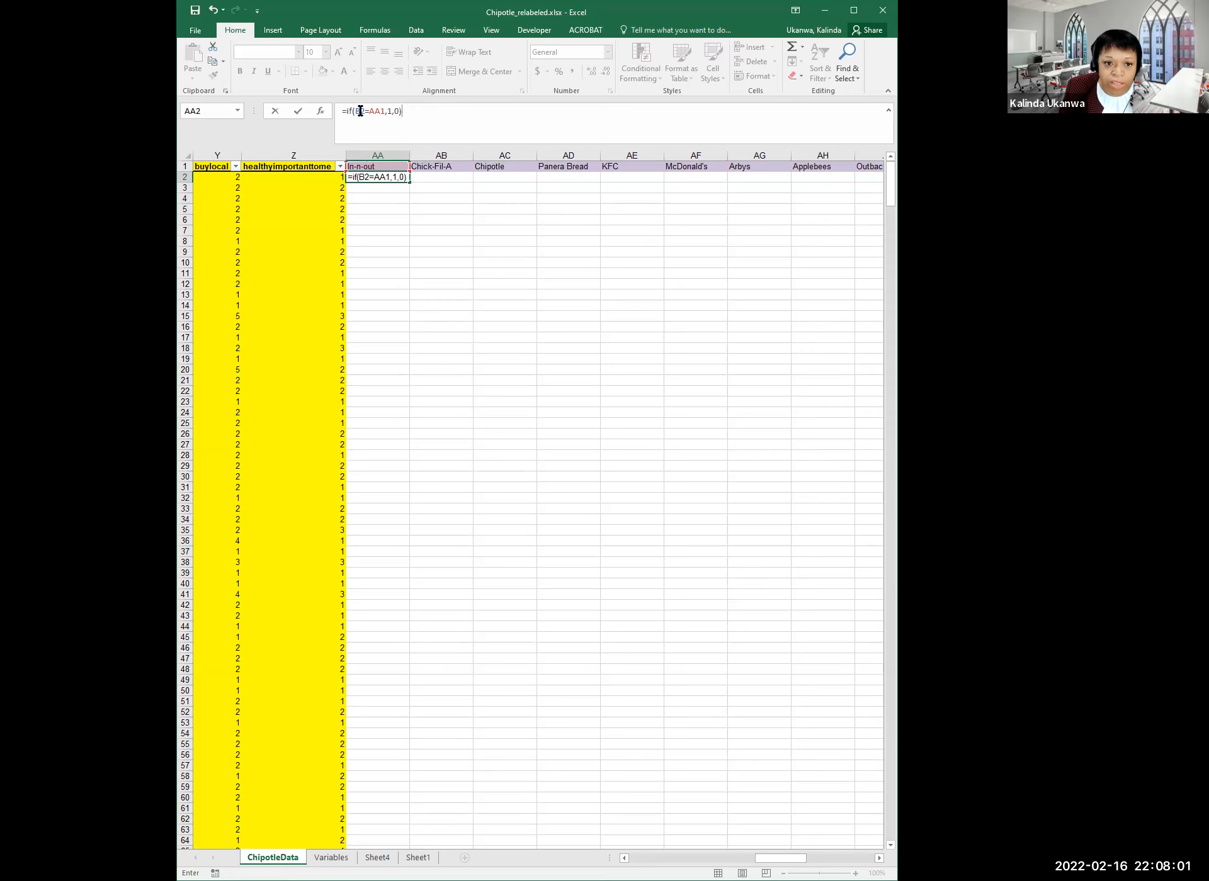
# Lock column B and heading row 1 in the AA2 formula, entering it as =if($B2=AA$1,1,0)
pyautogui.click(357, 110)
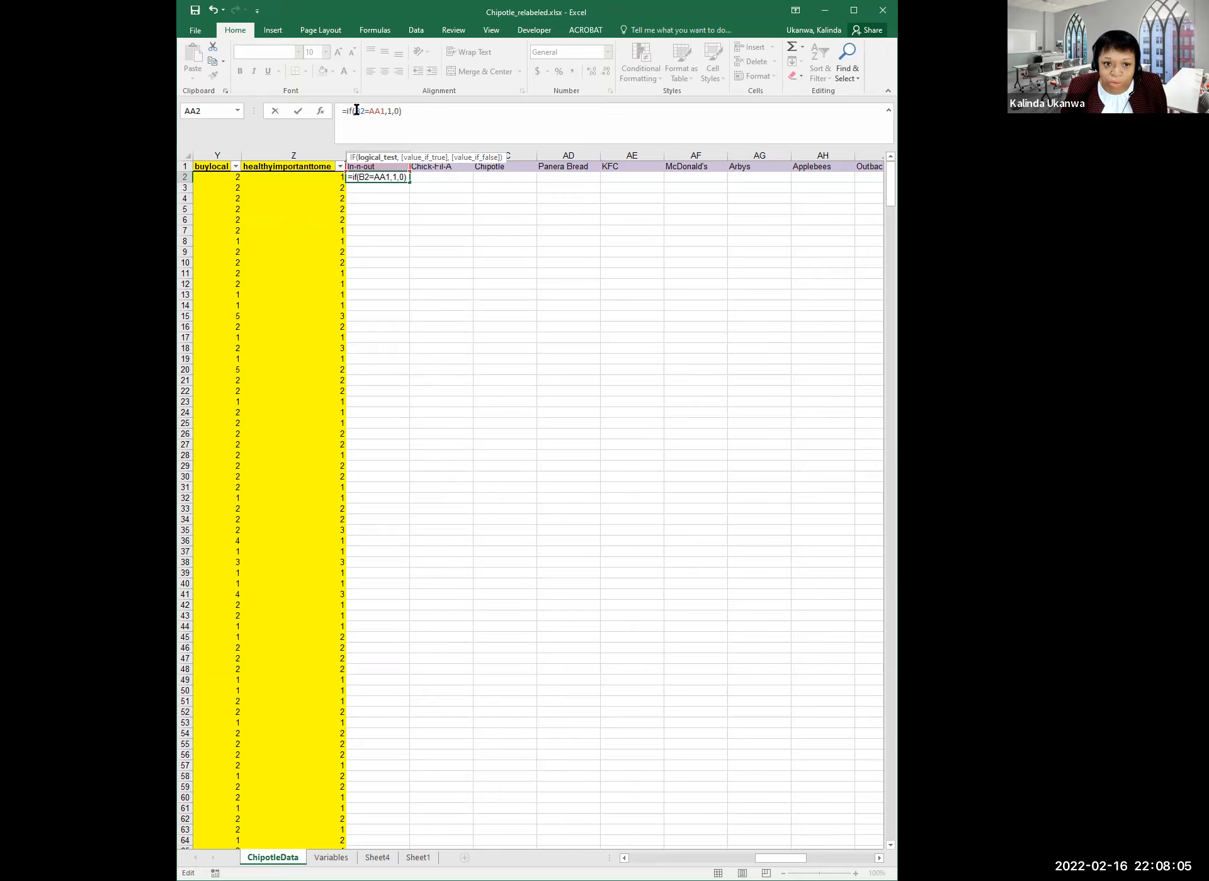
pyautogui.doubleClick(363, 109)
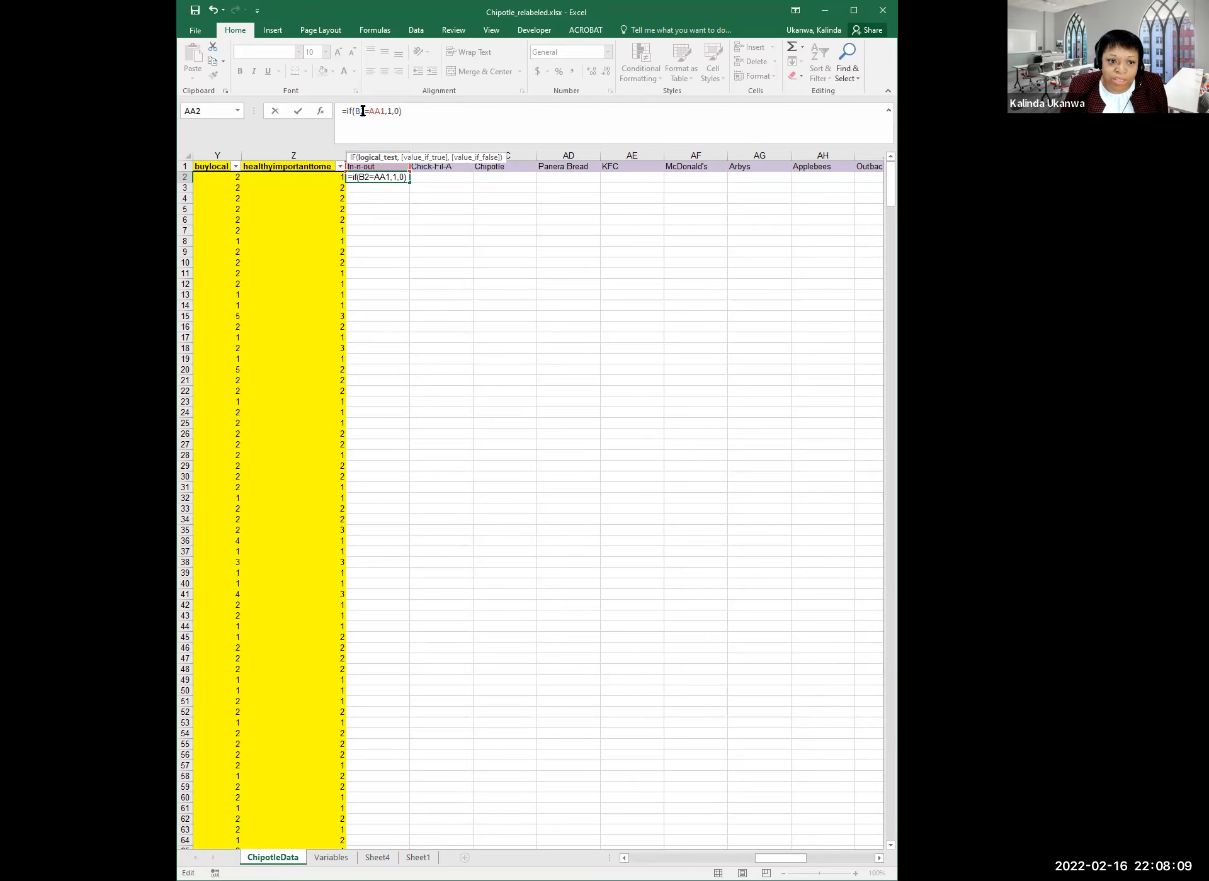
pyautogui.moveTo(781, 858); pyautogui.dragTo(652, 858)
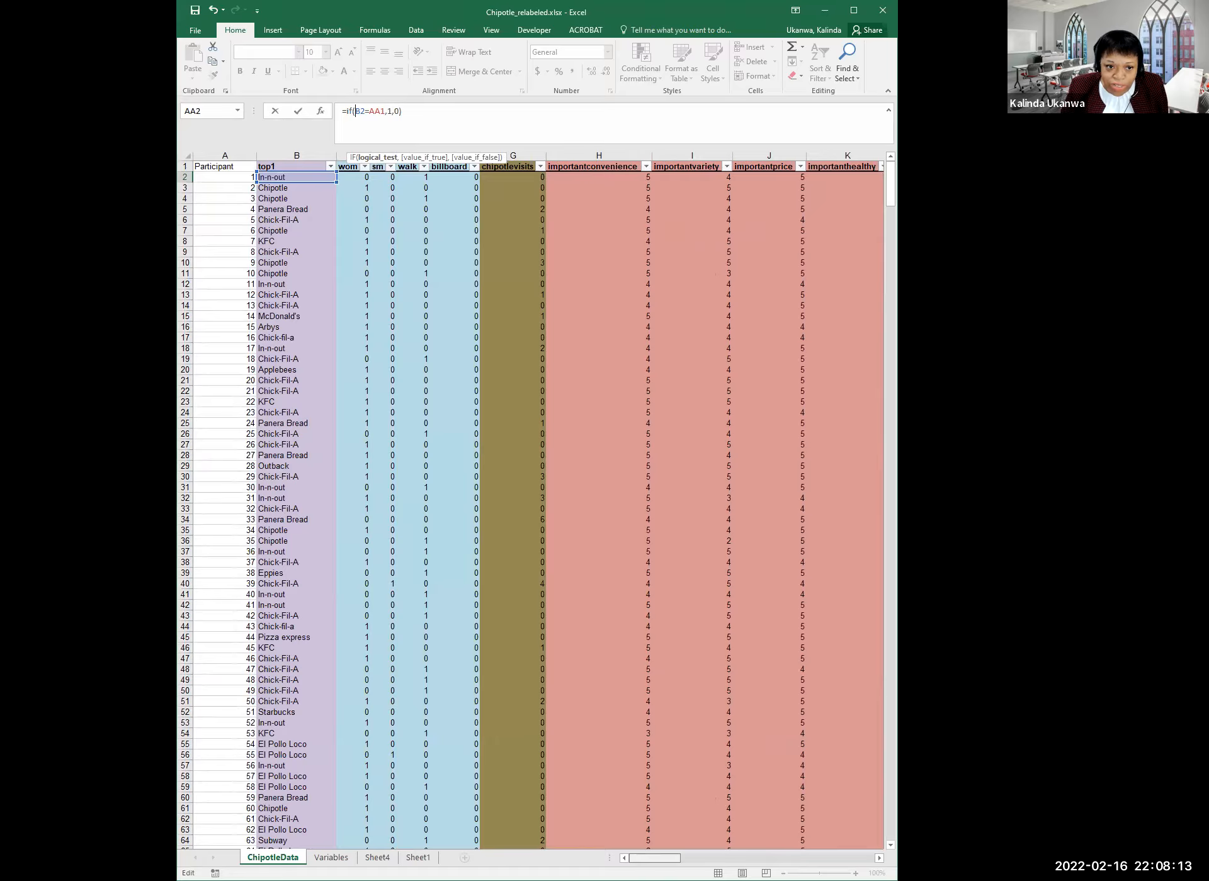
pyautogui.hscroll(15, 538, 501)
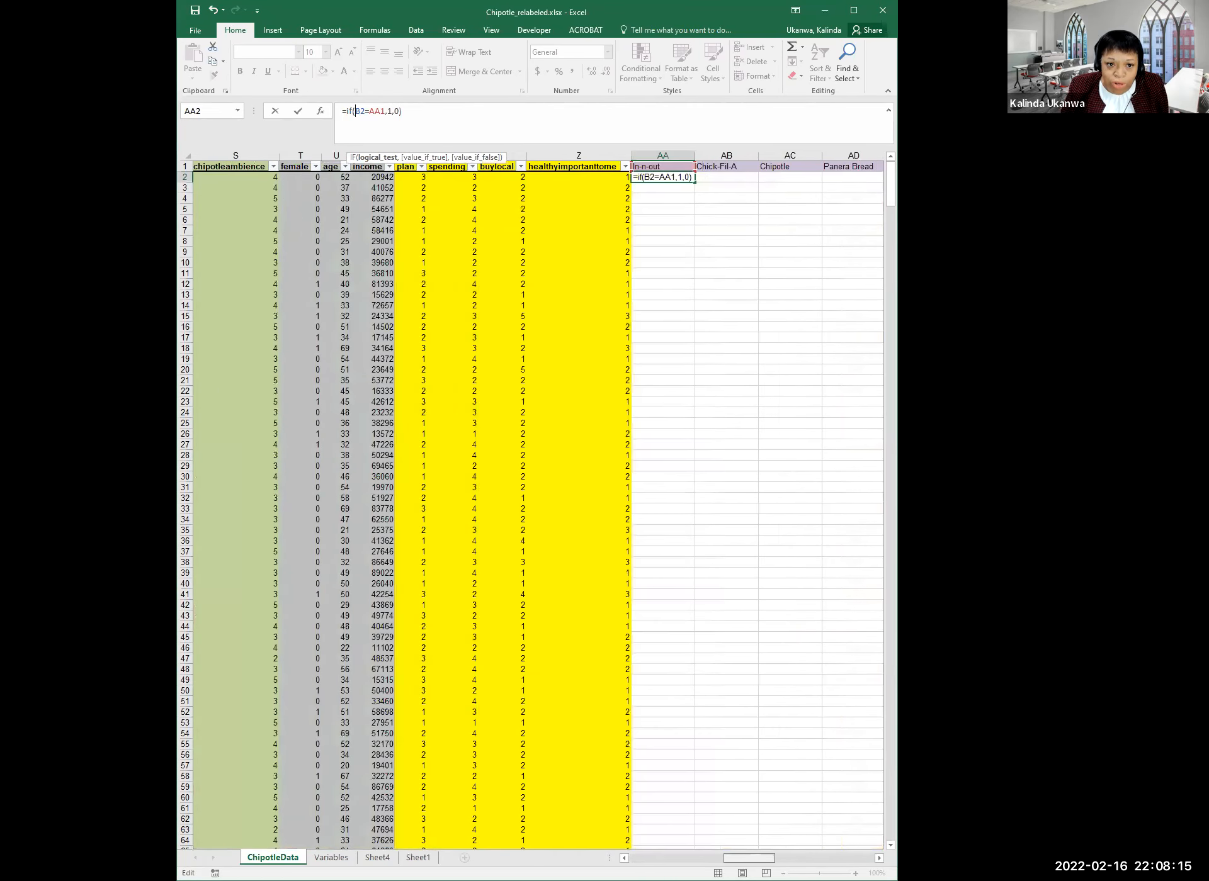
pyautogui.hscroll(4, 782, 854)
pyautogui.hscroll(-1, 782, 854)
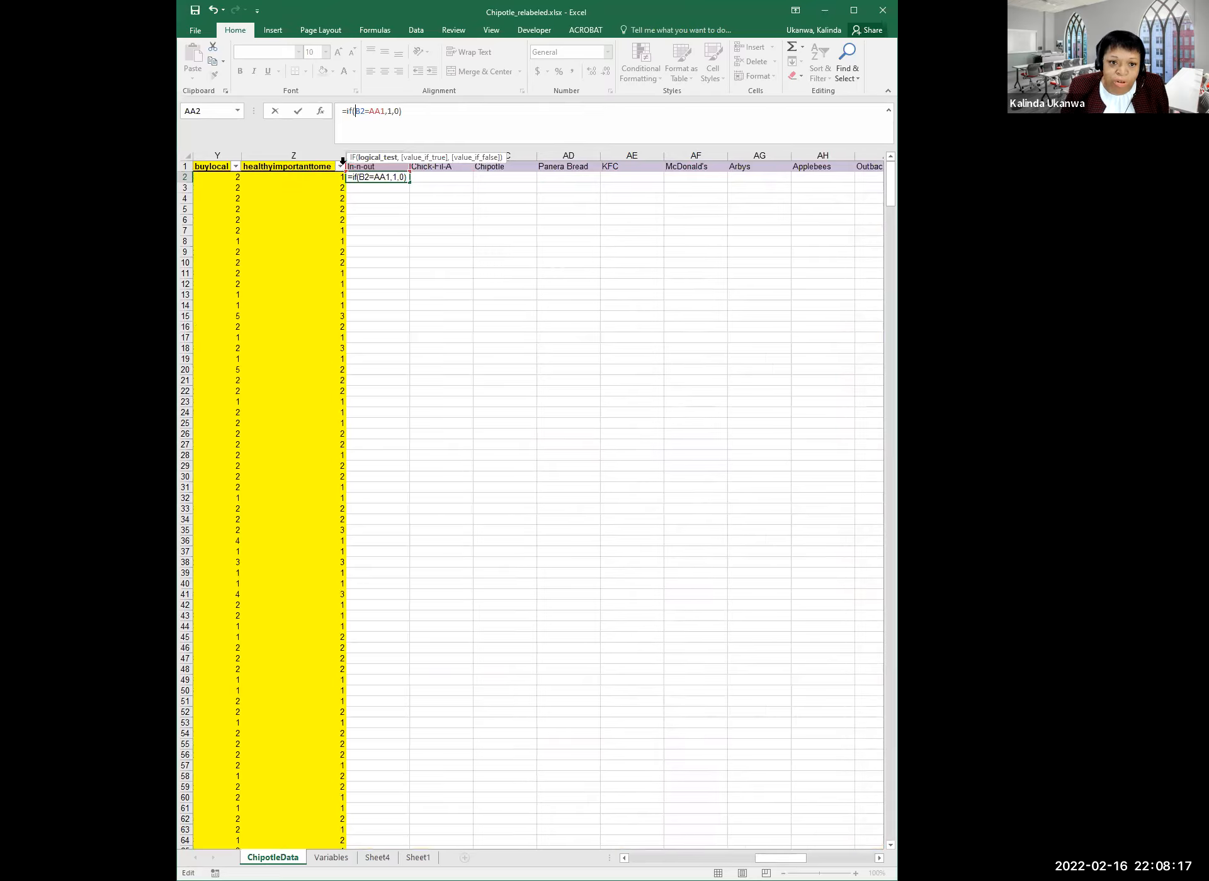
pyautogui.click(358, 111)
pyautogui.write('$')
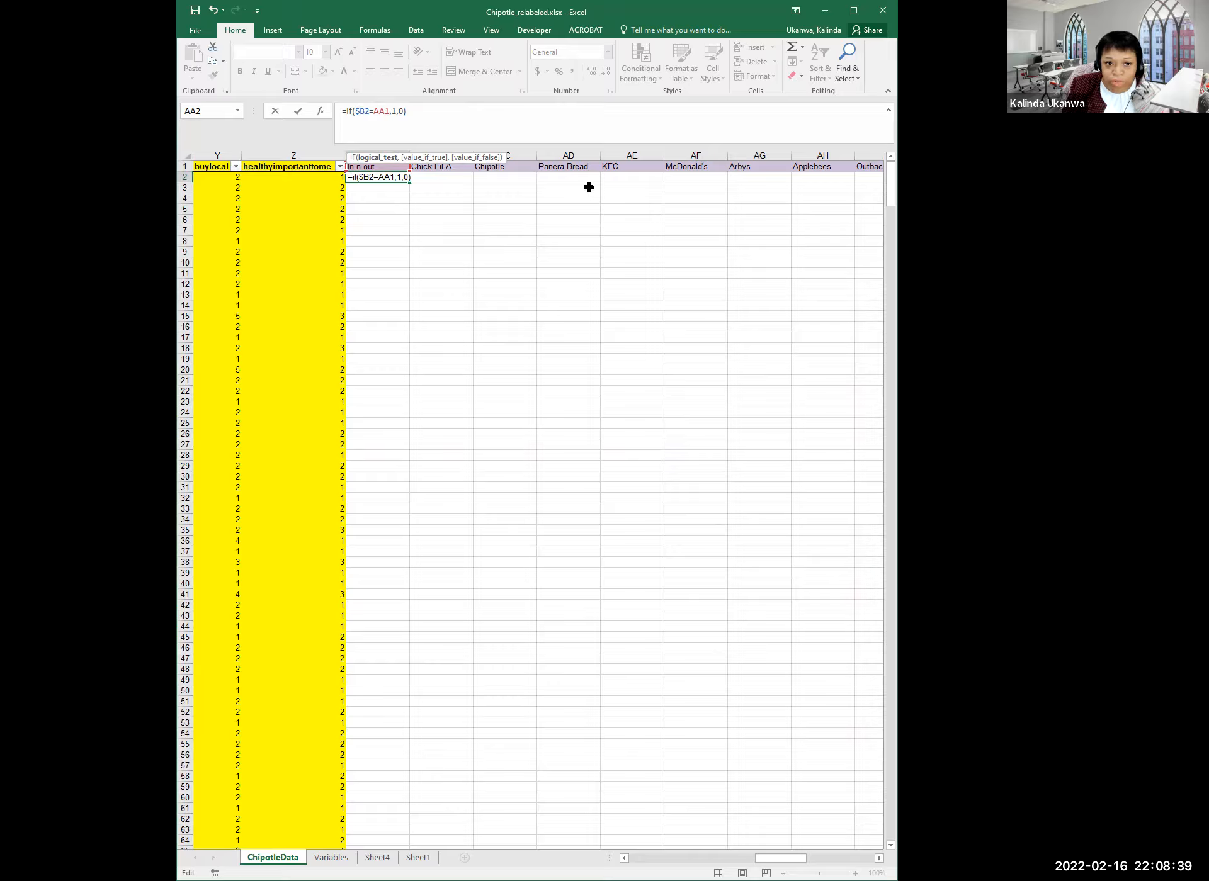
pyautogui.click(356, 111)
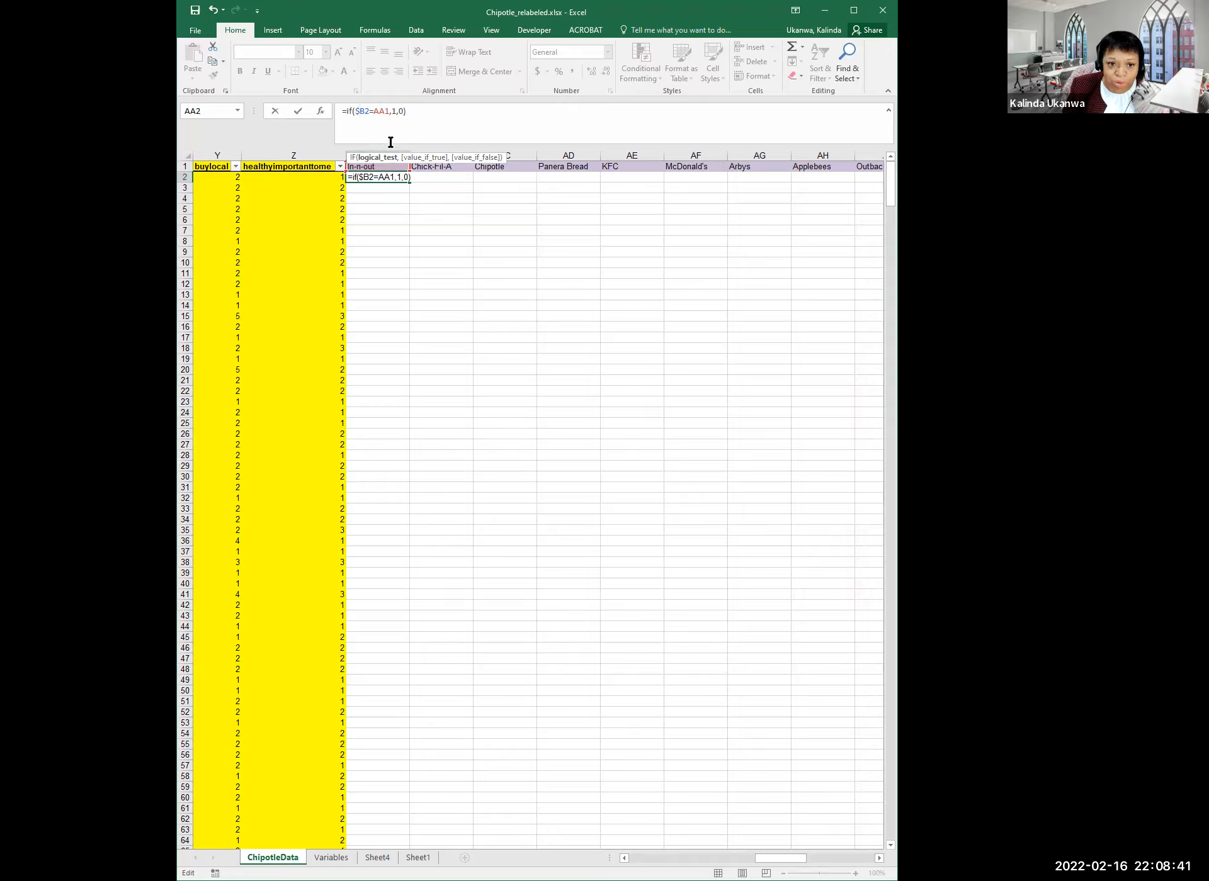
pyautogui.click(385, 110)
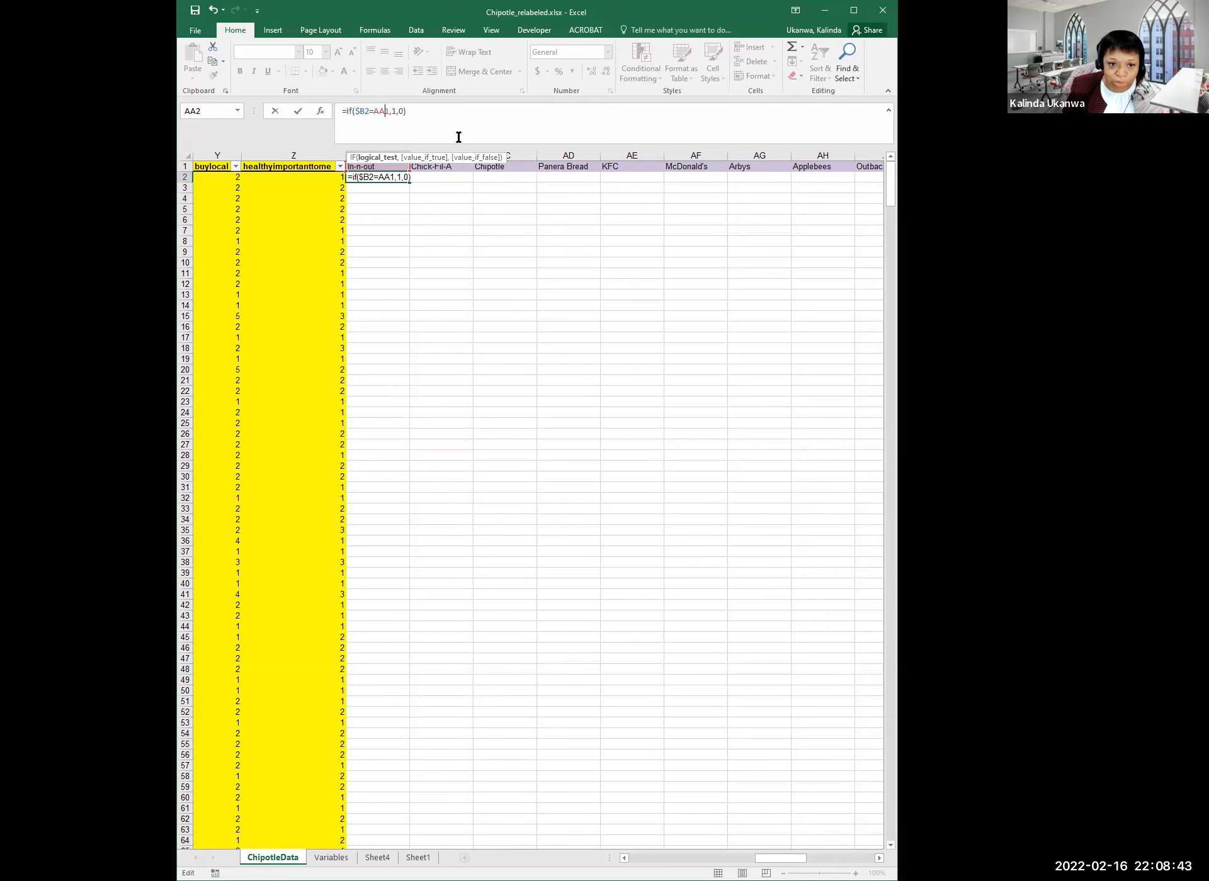
pyautogui.write('$')
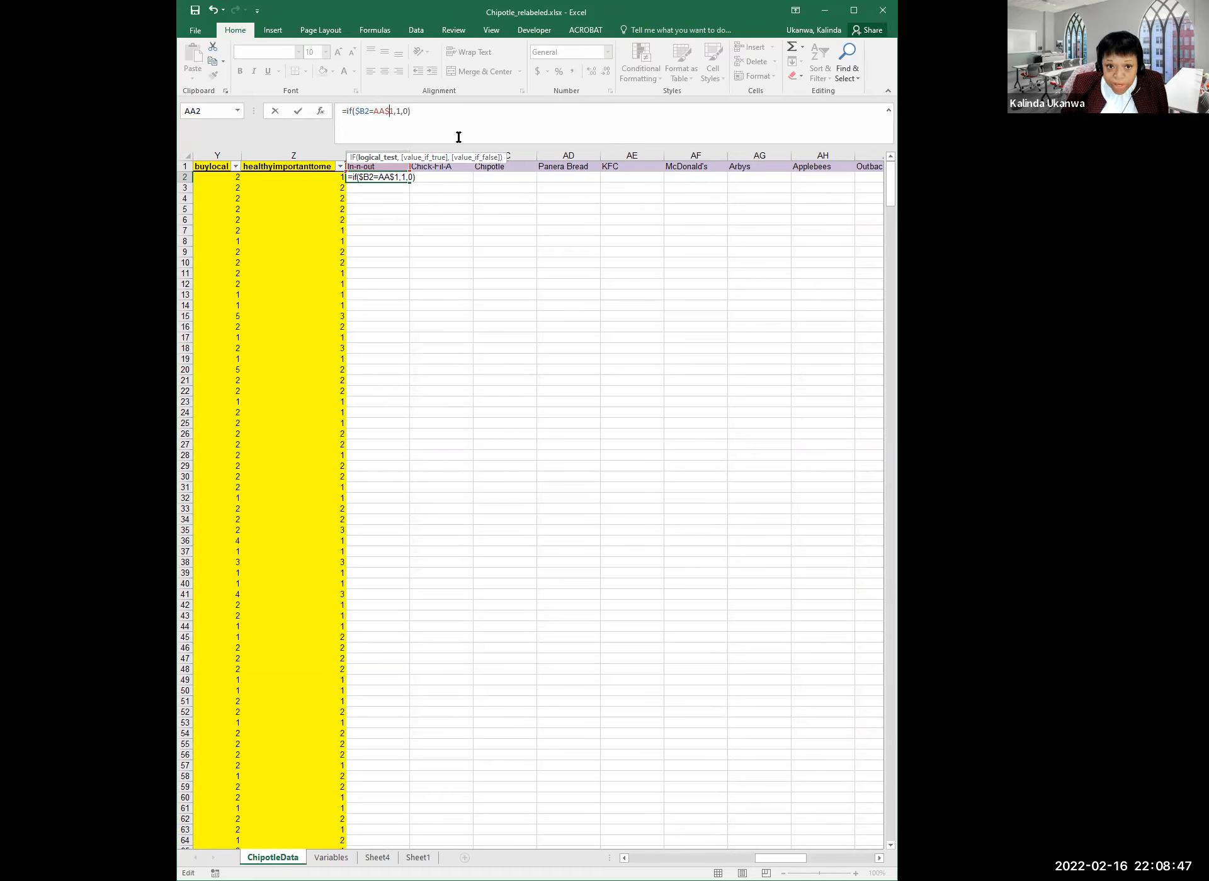
pyautogui.press('Return')
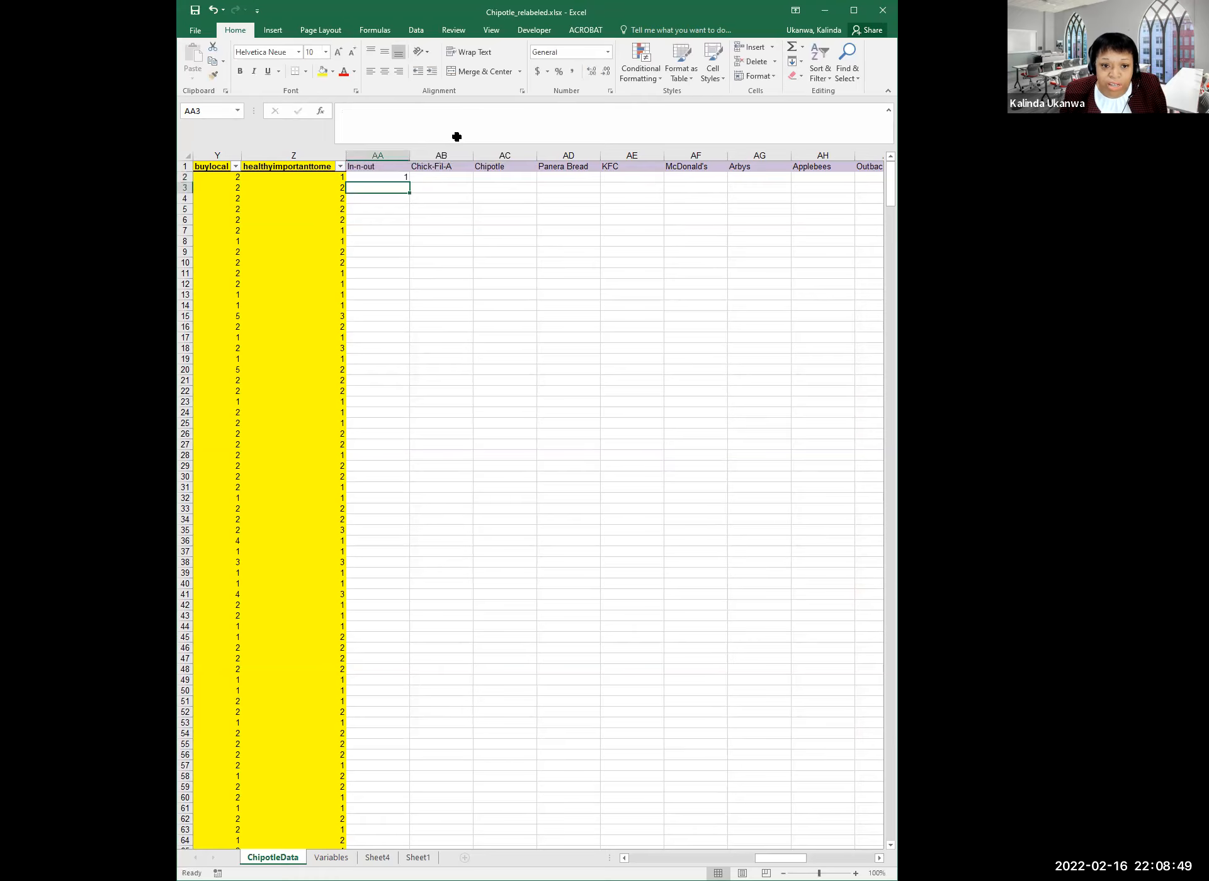
# Copy the AA2 formula across row 2 to the remaining restaurant columns, from AB2 to AU2 under Burger King
pyautogui.click(384, 177)
pyautogui.hotkey('ctrl', 'c')
pyautogui.click(456, 178)
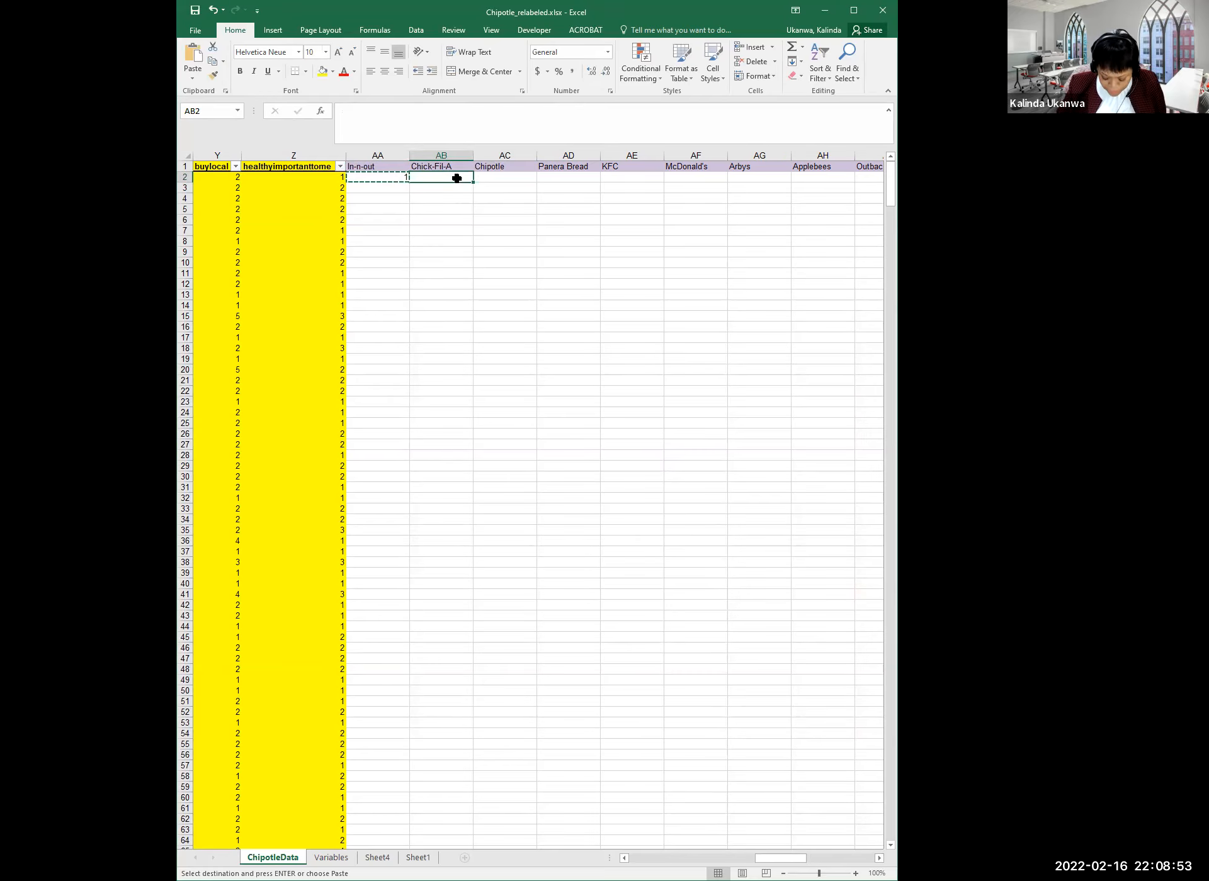
pyautogui.hotkey('shift', 'Right')
pyautogui.hotkey('shift', 'Right')
pyautogui.hotkey('shift', 'Right')
pyautogui.hotkey('shift', 'Right')
pyautogui.hotkey('shift', 'Right')
pyautogui.hotkey('shift', 'Right')
pyautogui.hotkey('shift', 'Right')
pyautogui.hotkey('shift', 'Right')
pyautogui.hotkey('shift', 'Right')
pyautogui.hotkey('shift', 'Right')
pyautogui.hotkey('shift', 'Right')
pyautogui.hotkey('shift', 'Right')
pyautogui.hotkey('shift', 'Right')
pyautogui.hotkey('shift', 'Right')
pyautogui.hotkey('shift', 'Right')
pyautogui.hotkey('shift', 'Right')
pyautogui.hotkey('shift', 'Right')
pyautogui.hotkey('shift', 'Right')
pyautogui.hotkey('shift', 'Right')
pyautogui.hotkey('shift', 'Right')
pyautogui.hotkey('shift', 'Right')
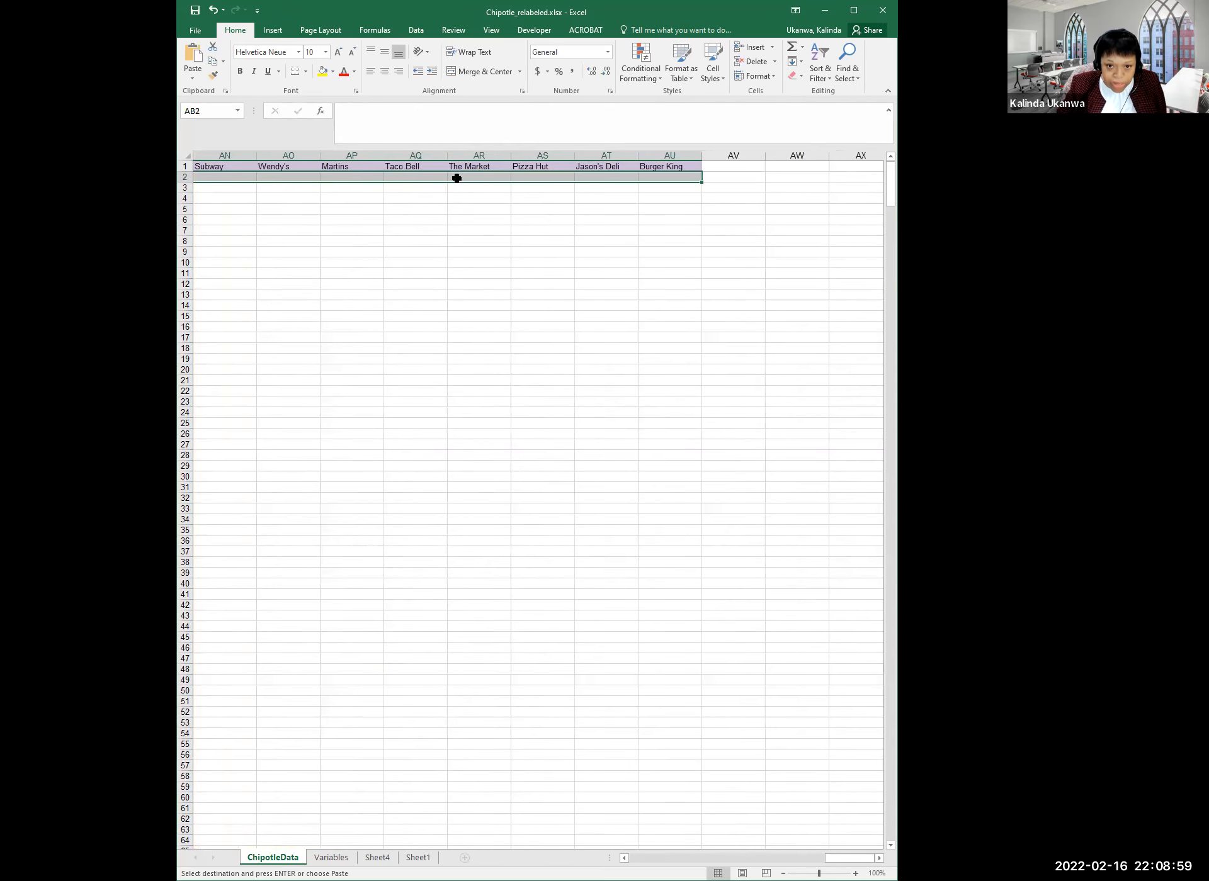
pyautogui.hotkey('ctrl', 'v')
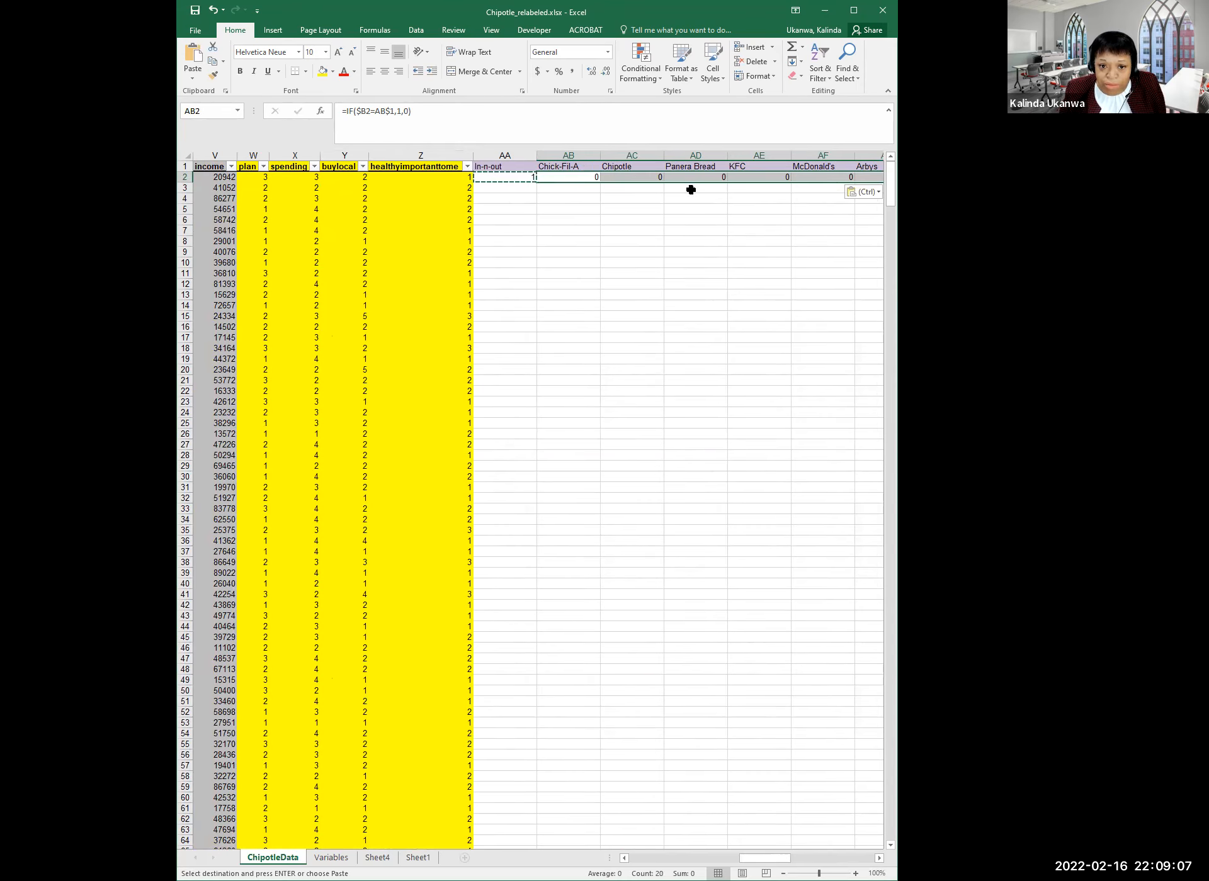
# Check cell by cell in row 2 that the pasted formulas refer to the matching restaurant headings
pyautogui.click(653, 197)
pyautogui.click(595, 179)
pyautogui.press('Right')
pyautogui.press('Right')
pyautogui.press('Right')
pyautogui.press('Right')
pyautogui.press('Right')
pyautogui.press('Right')
pyautogui.press('Right')
pyautogui.press('Right')
pyautogui.press('Right')
pyautogui.press('Left')
pyautogui.press('Left')
pyautogui.press('Left')
pyautogui.press('Left')
pyautogui.press('Left')
pyautogui.press('Left')
pyautogui.press('Left')
pyautogui.press('Left')
pyautogui.press('Left')
pyautogui.press('Left')
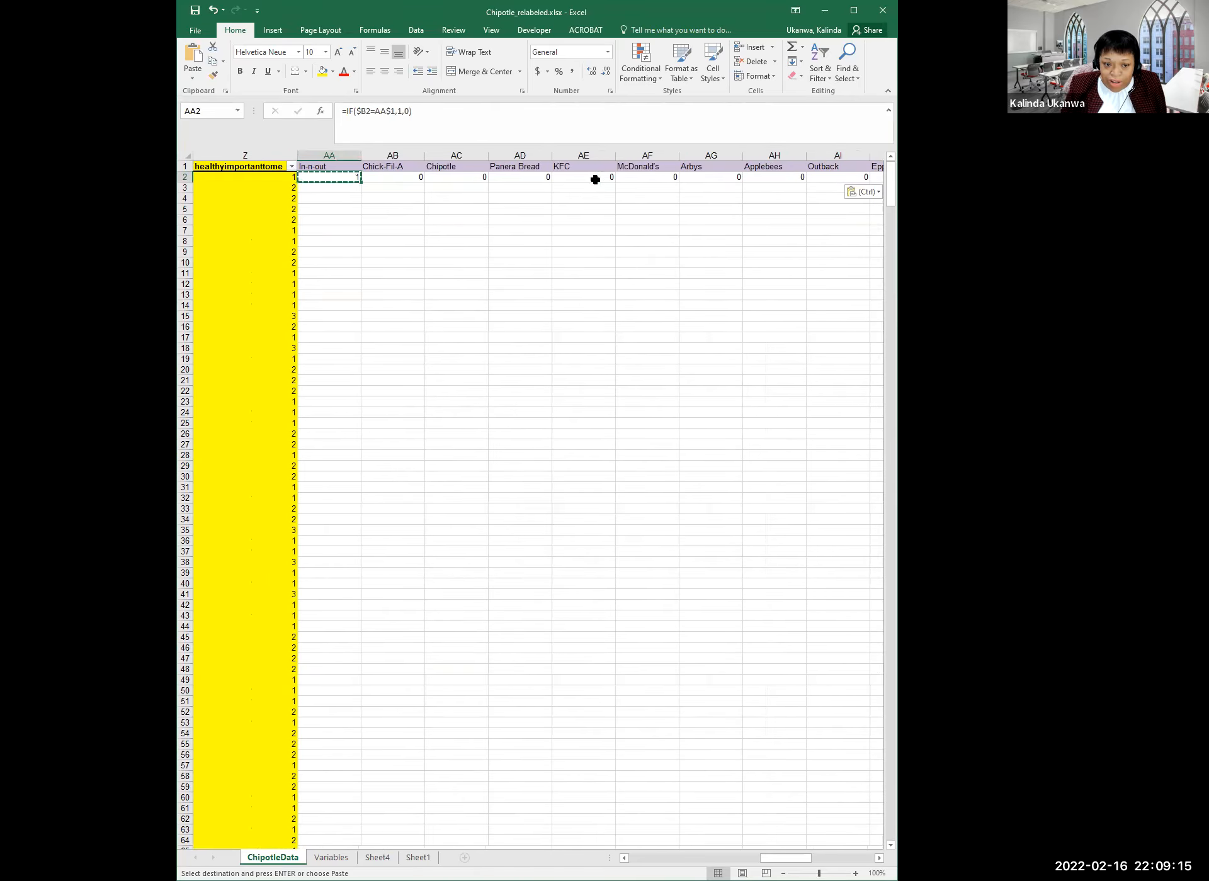
# Copy the complete row of indicator formulas from AA2 to AU2
pyautogui.hotkey('shift', 'Right')
pyautogui.hotkey('shift', 'Right')
pyautogui.hotkey('shift', 'Right')
pyautogui.hotkey('shift', 'Right')
pyautogui.hotkey('shift', 'Right')
pyautogui.hotkey('shift', 'Right')
pyautogui.hotkey('shift', 'Right')
pyautogui.hotkey('shift', 'Right')
pyautogui.hotkey('shift', 'Right')
pyautogui.hotkey('shift', 'Right')
pyautogui.hotkey('shift', 'Right')
pyautogui.hotkey('shift', 'Right')
pyautogui.hotkey('shift', 'Right')
pyautogui.hotkey('shift', 'Right')
pyautogui.hotkey('shift', 'Right')
pyautogui.hotkey('shift', 'Right')
pyautogui.hotkey('shift', 'Right')
pyautogui.hotkey('shift', 'Right')
pyautogui.hotkey('shift', 'Right')
pyautogui.hotkey('shift', 'Right')
pyautogui.hotkey('shift', 'Right')
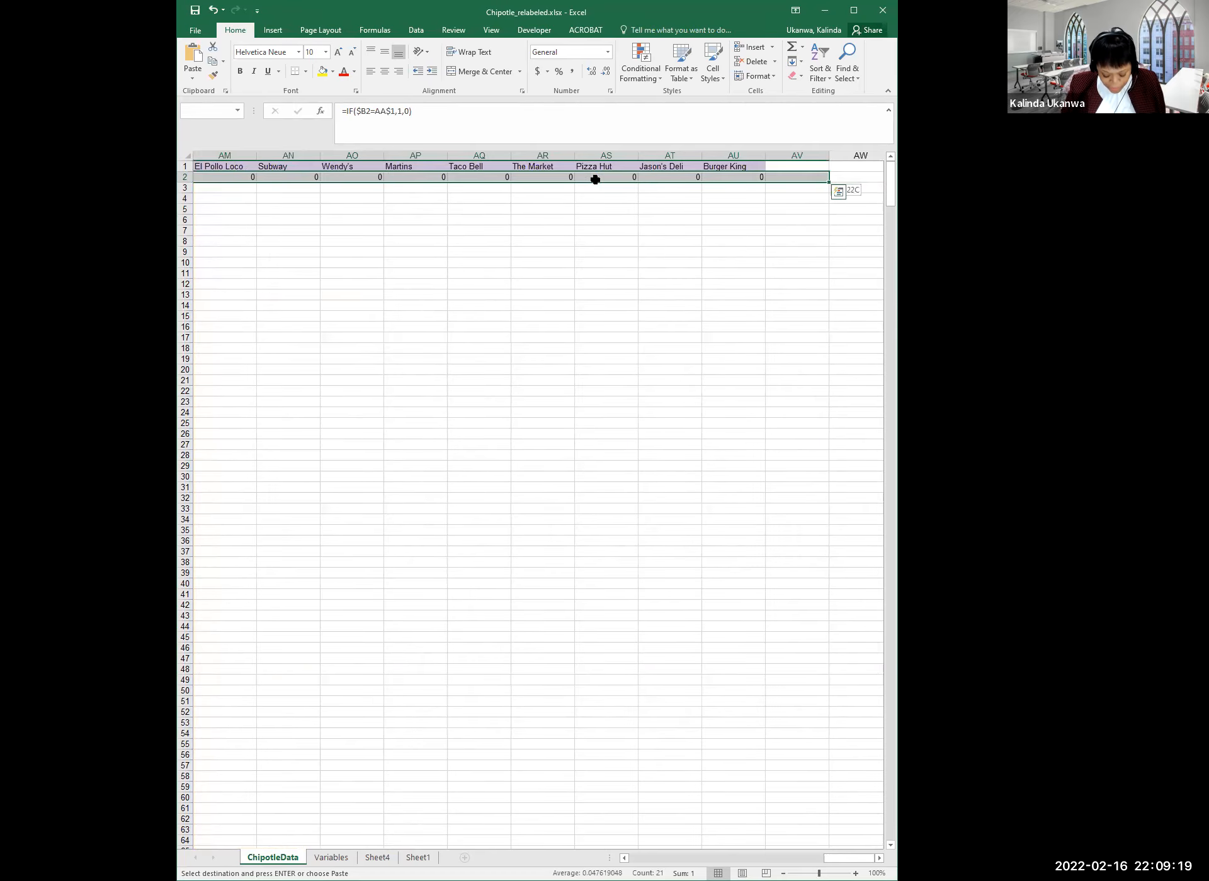
pyautogui.hotkey('shift', 'Left')
pyautogui.hotkey('ctrl', 'c')
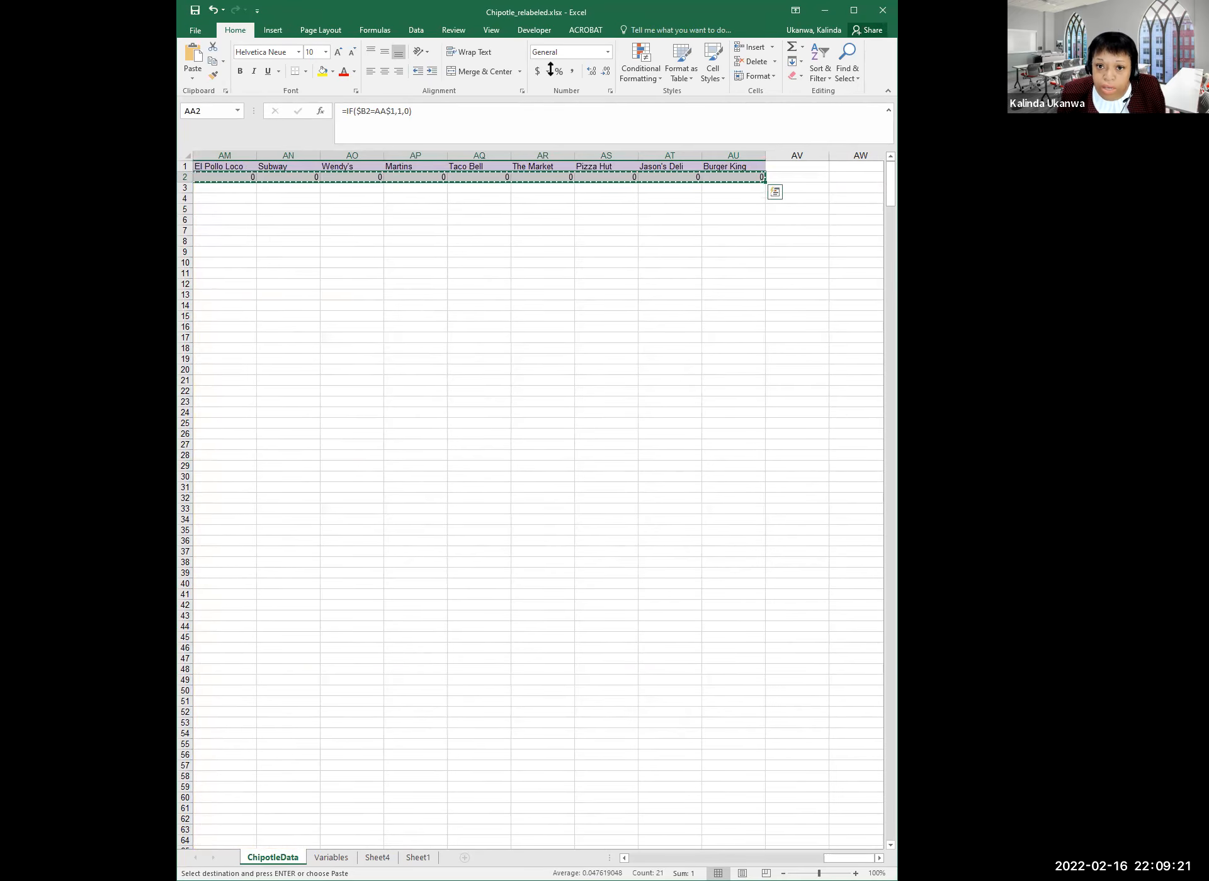
pyautogui.click(719, 3)
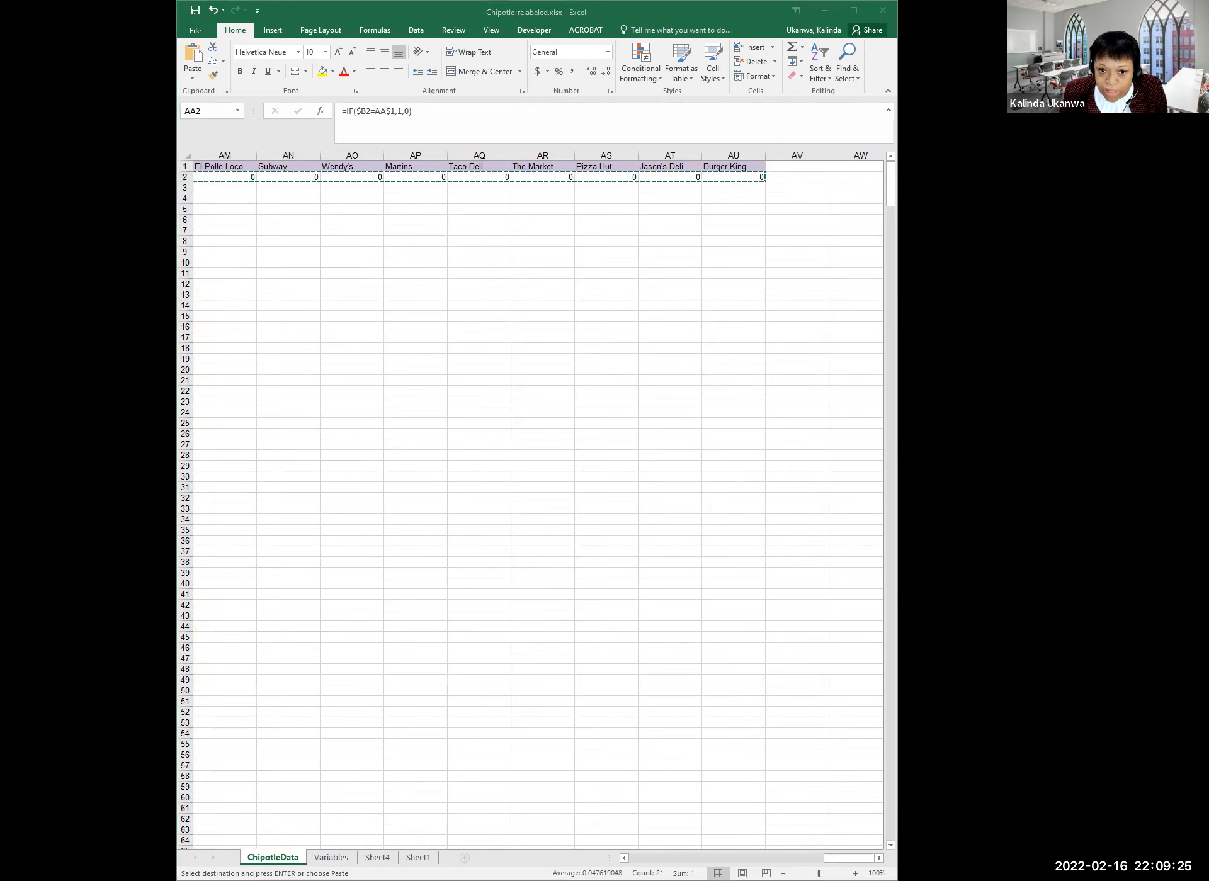
pyautogui.click(638, 875)
pyautogui.click(639, 857)
pyautogui.click(639, 857)
pyautogui.click(639, 858)
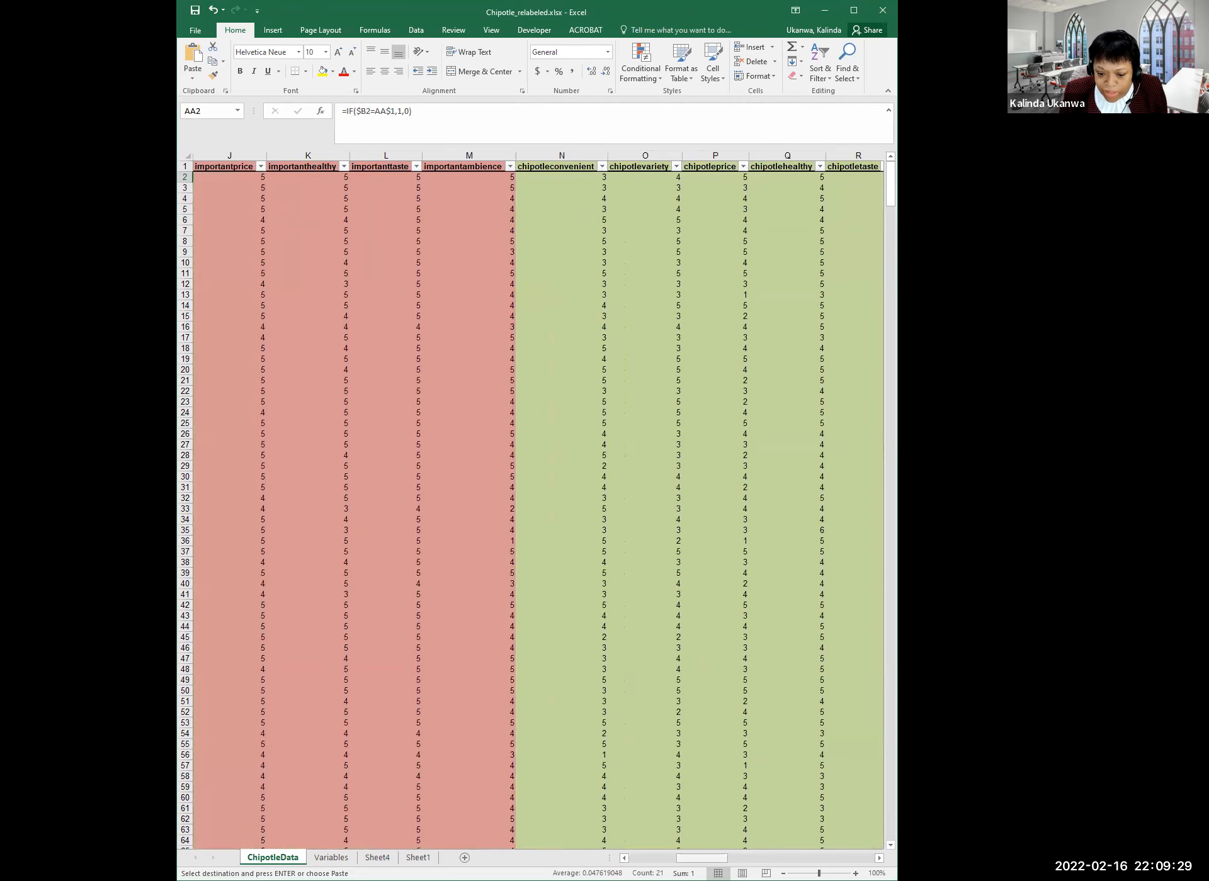
pyautogui.moveTo(713, 857); pyautogui.dragTo(790, 857)
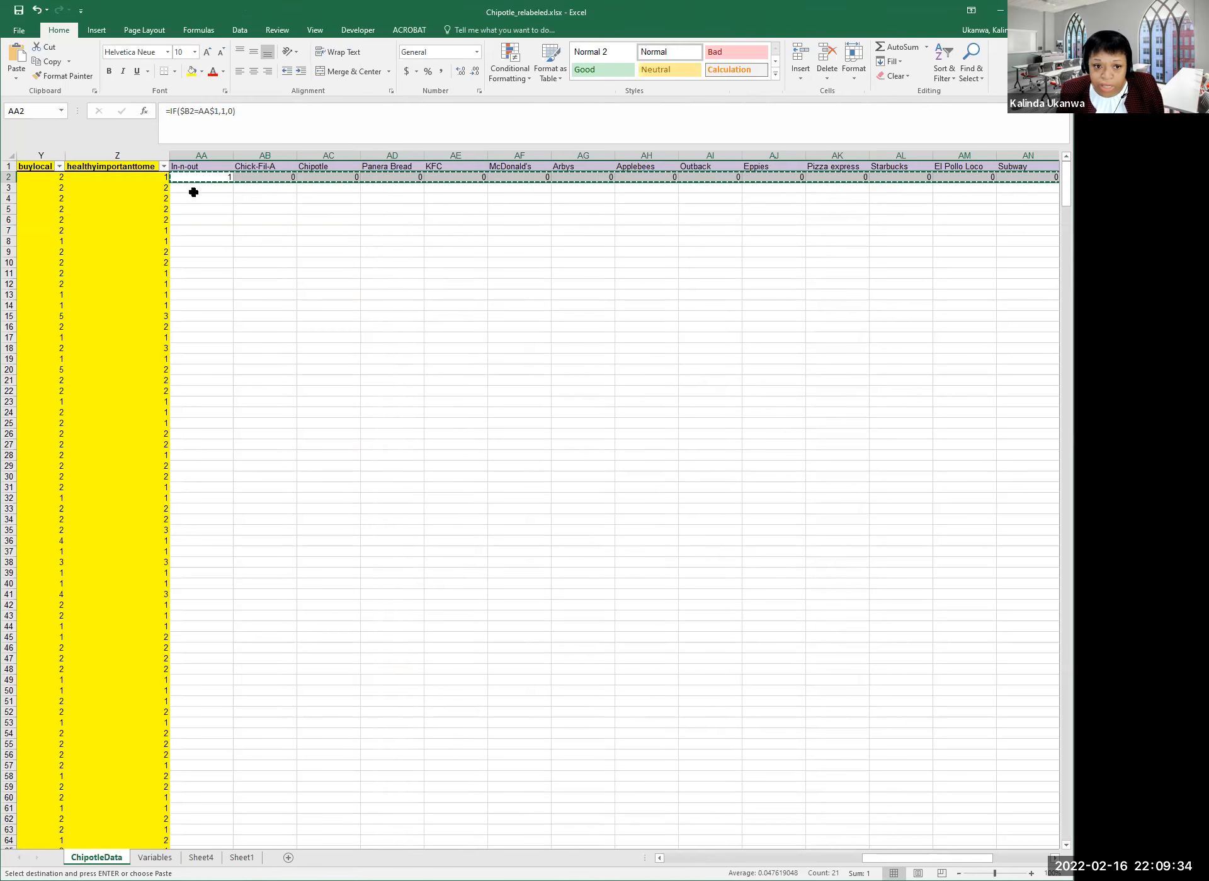
# Paste the copied row of indicator formulas into every survey row of the restaurant columns, from row 2 down to row 314
pyautogui.click(192, 191)
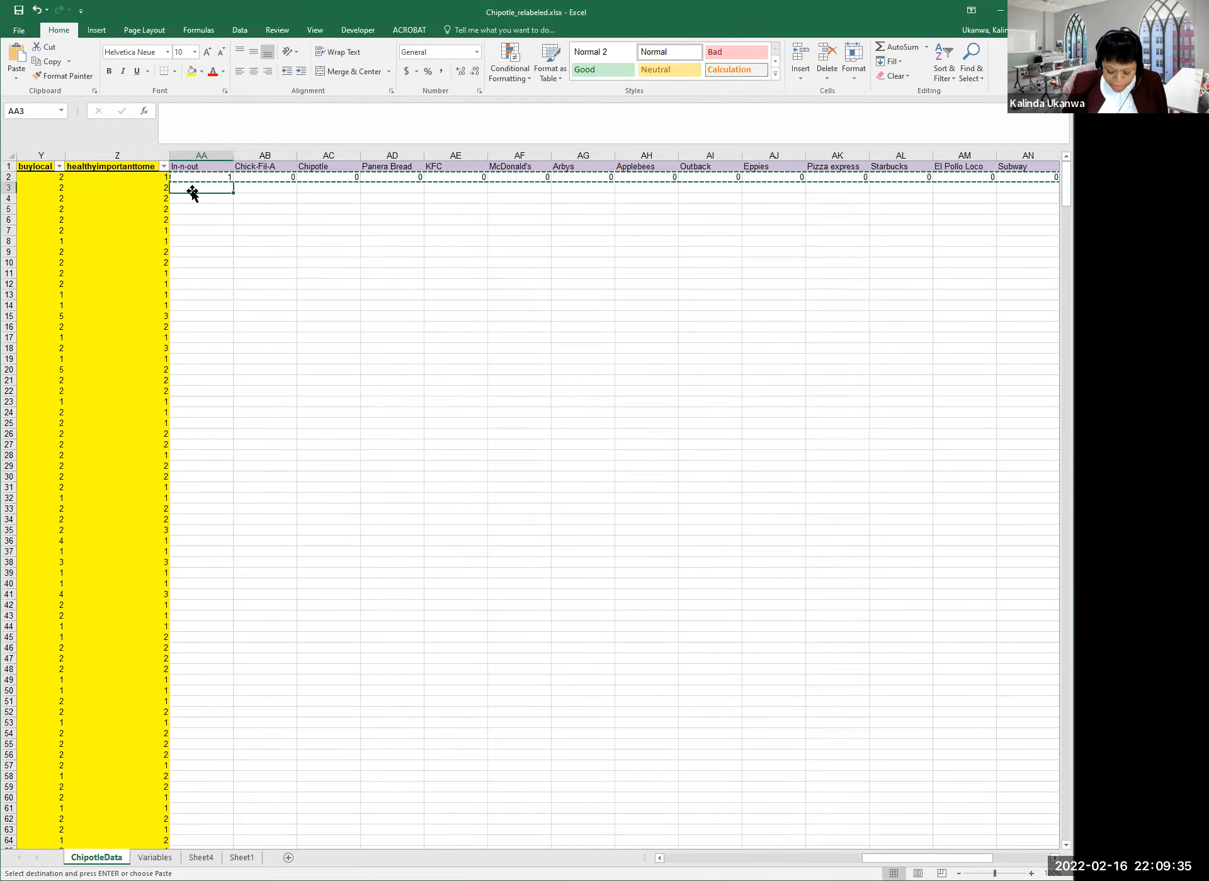
pyautogui.press('Left')
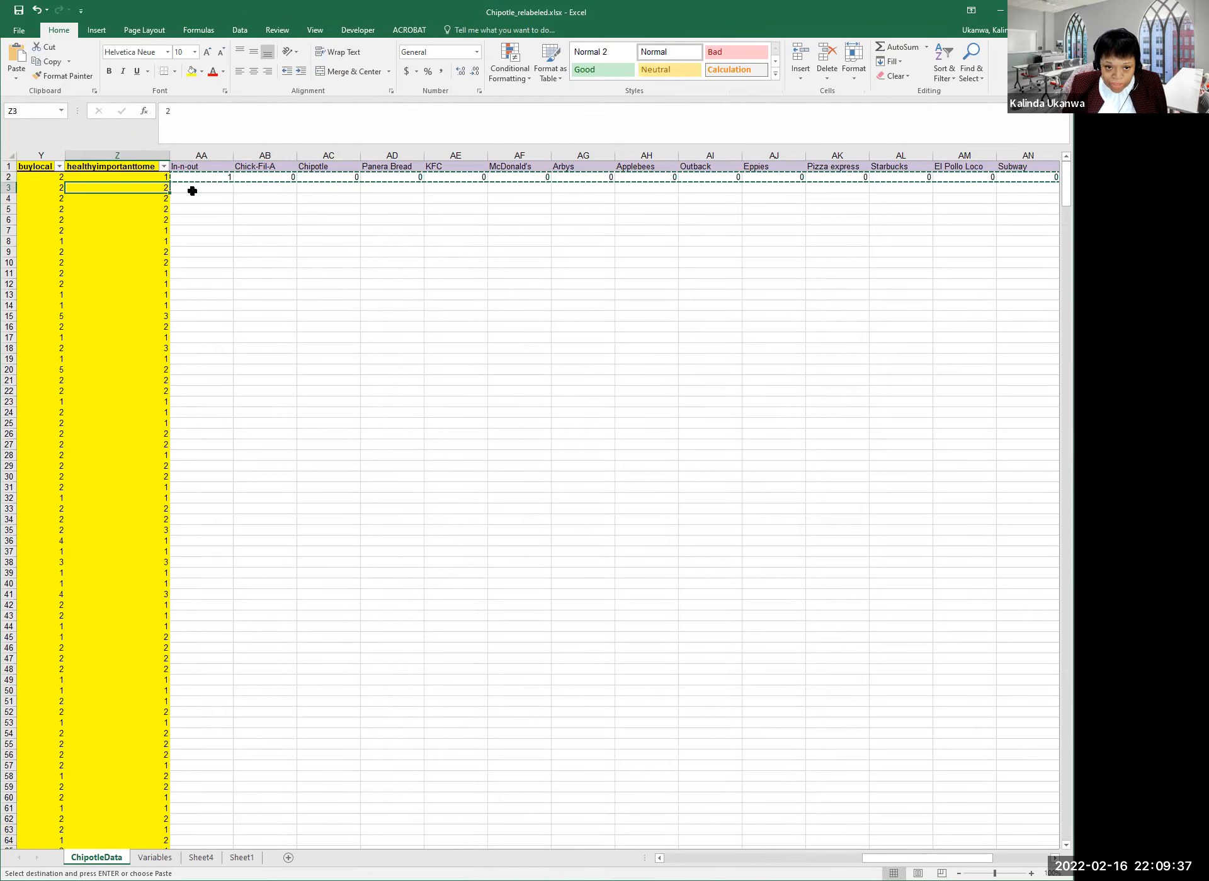
pyautogui.hotkey('ctrl', 'Down')
pyautogui.press('Right')
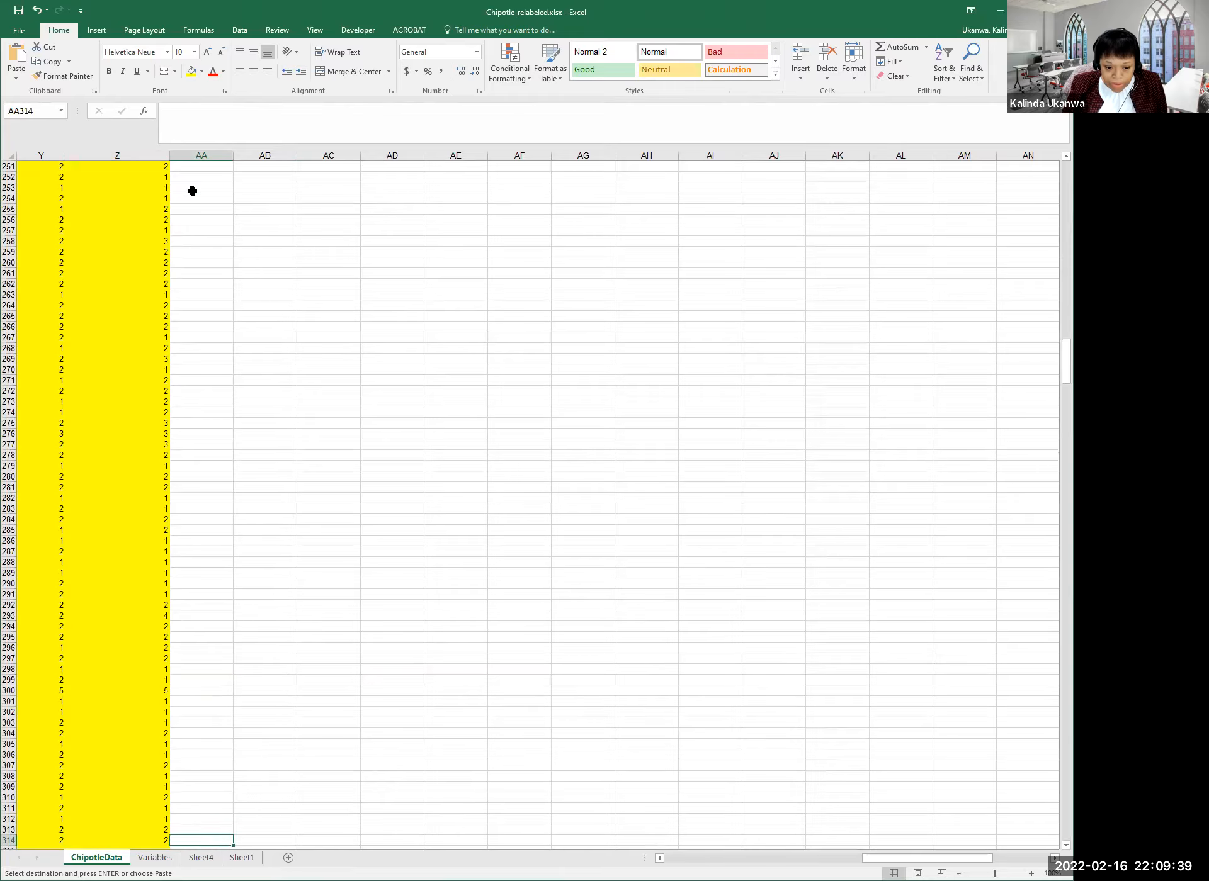
pyautogui.hotkey('ctrl', 'shift', 'Up')
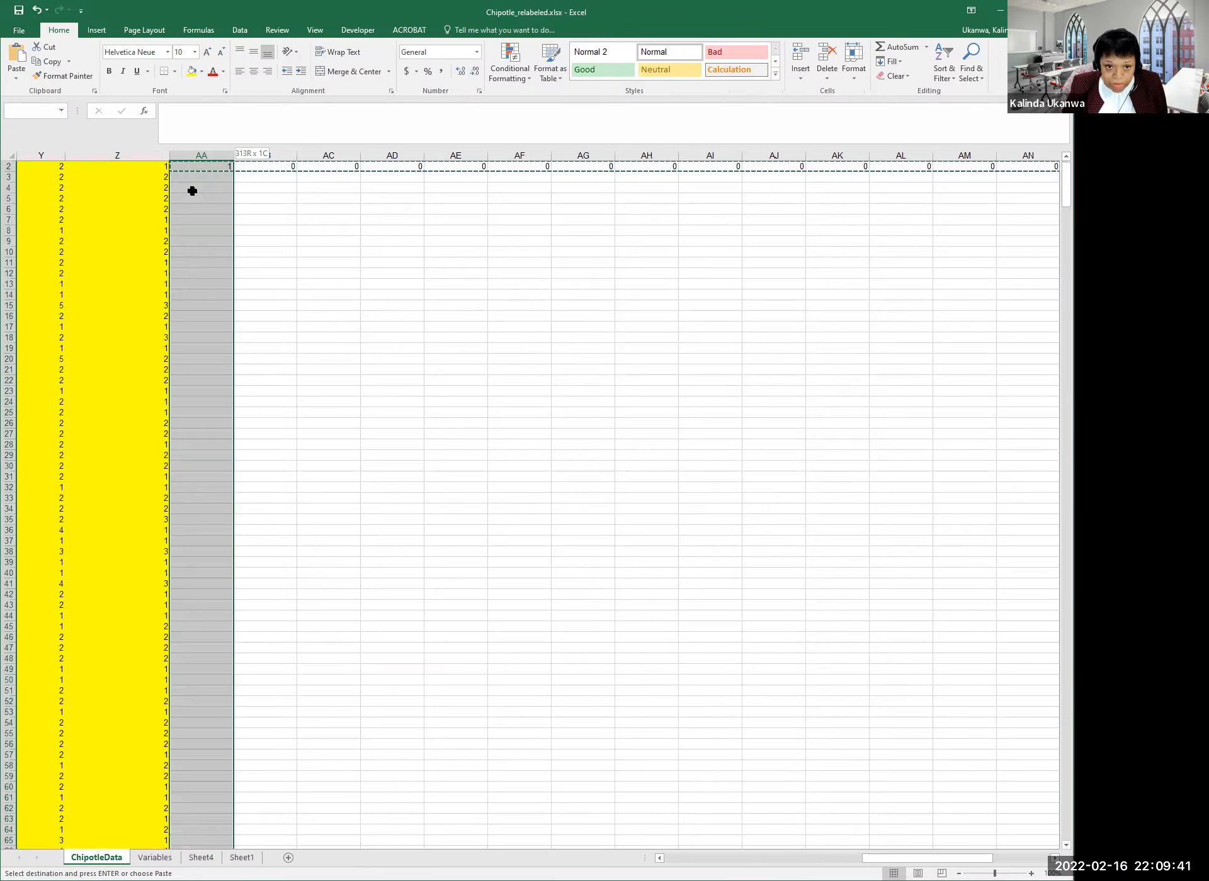
pyautogui.hotkey('ctrl', 'v')
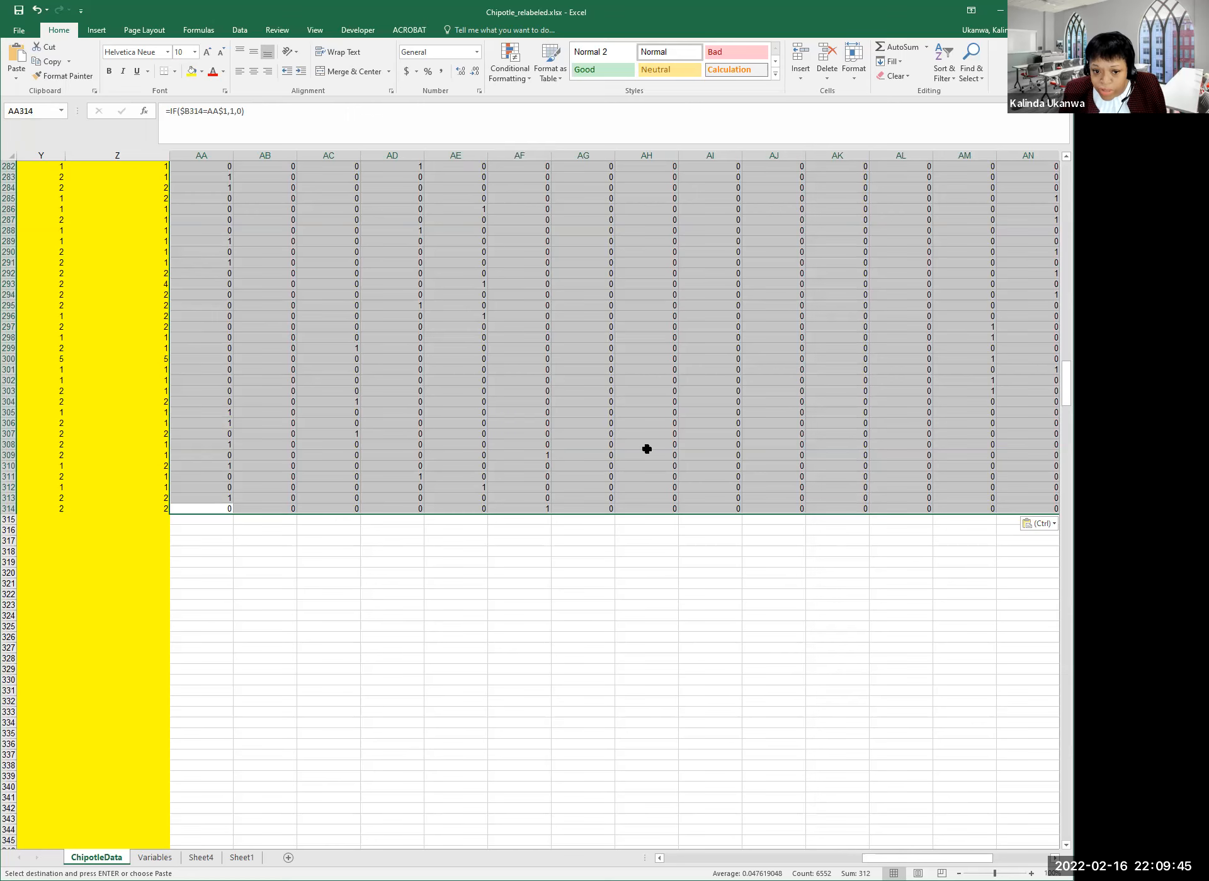
# Spot-check the filled 0/1 formulas in several restaurant columns near the top of the data, ending the pending copy selection
pyautogui.moveTo(1066, 384); pyautogui.dragTo(1065, 181)
pyautogui.click(448, 251)
pyautogui.click(386, 250)
pyautogui.click(340, 263)
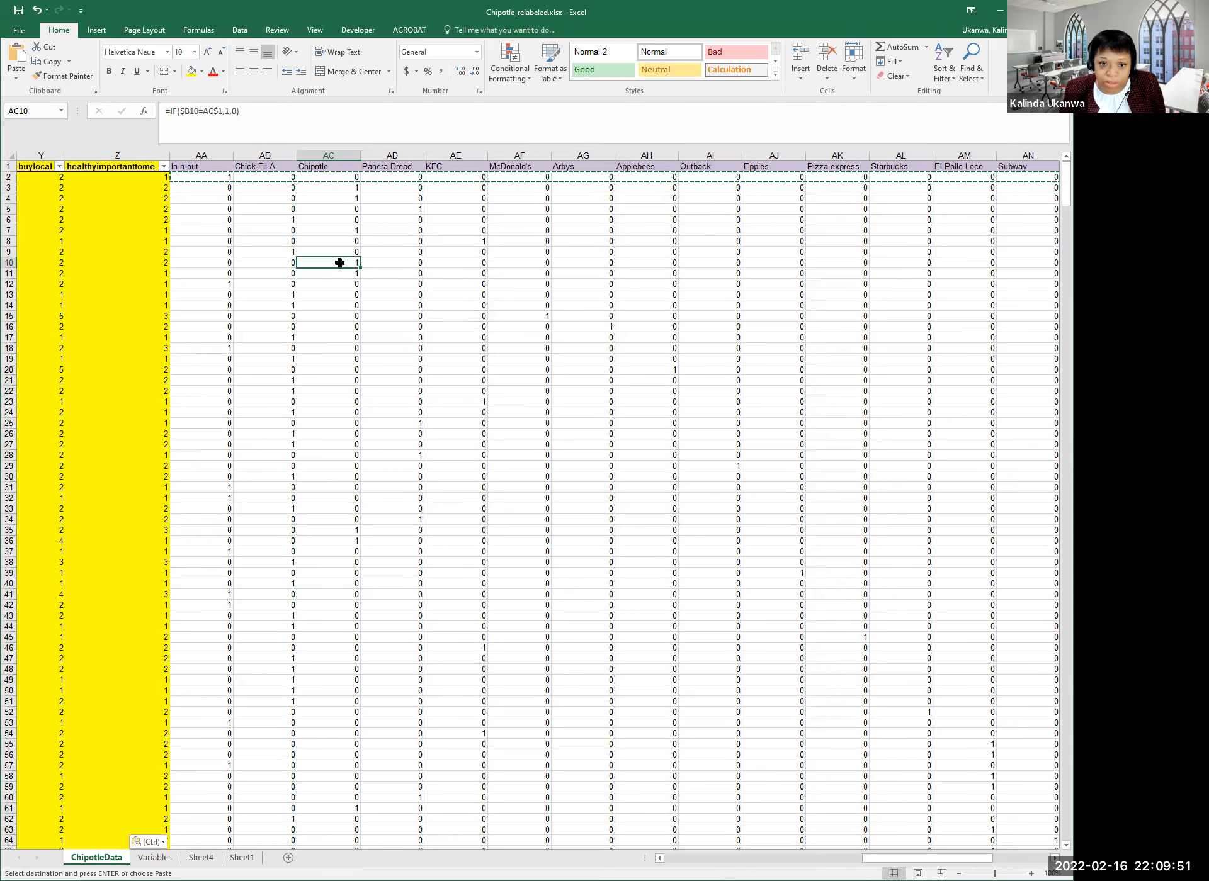
pyautogui.click(291, 251)
pyautogui.click(447, 260)
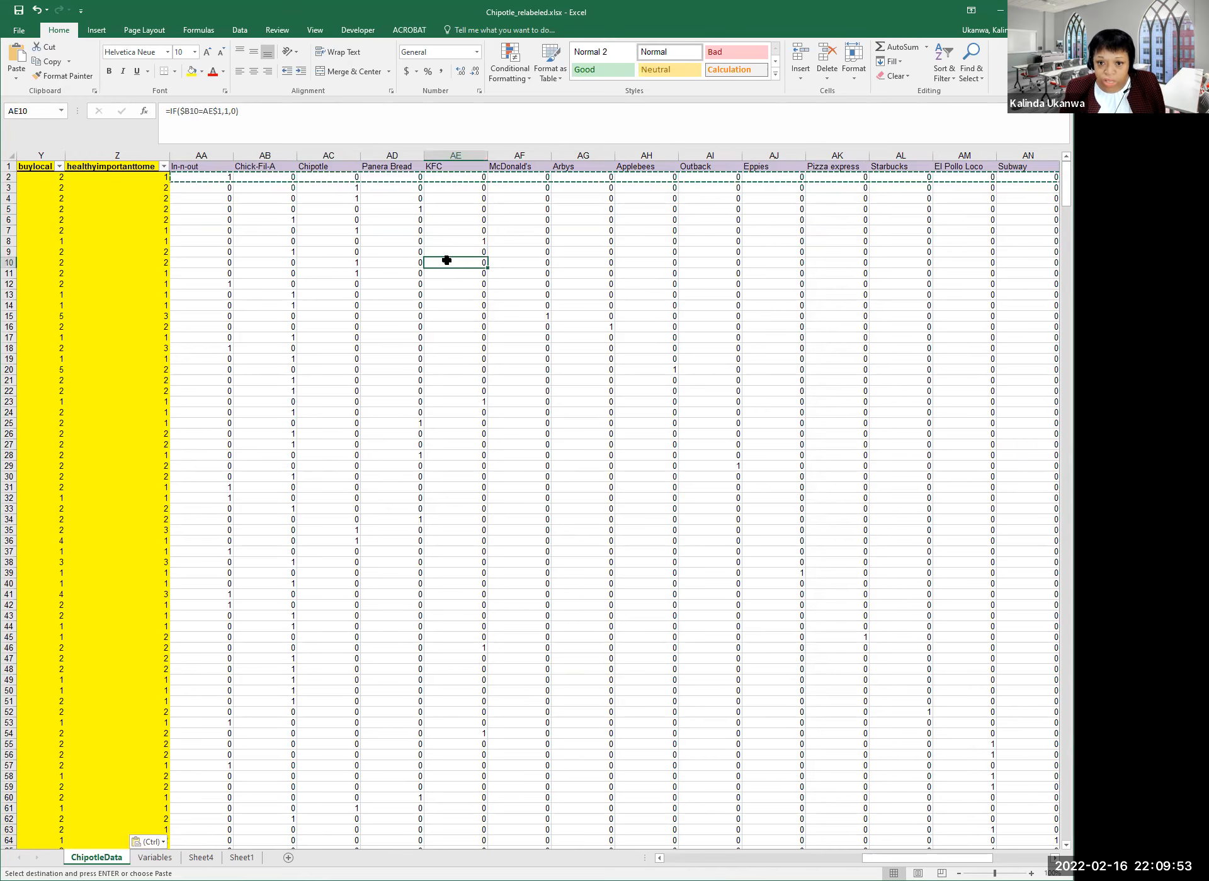
pyautogui.press('Escape')
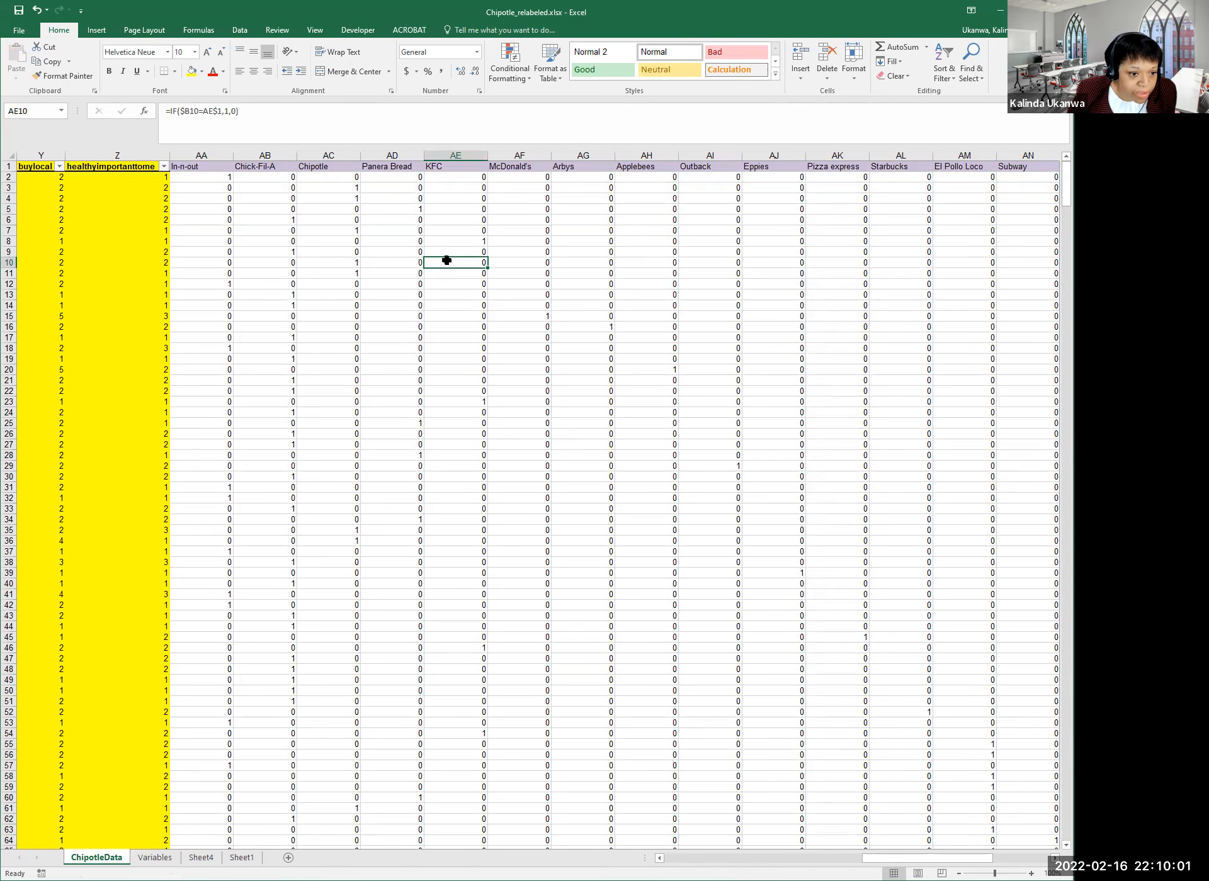
pyautogui.click(283, 443)
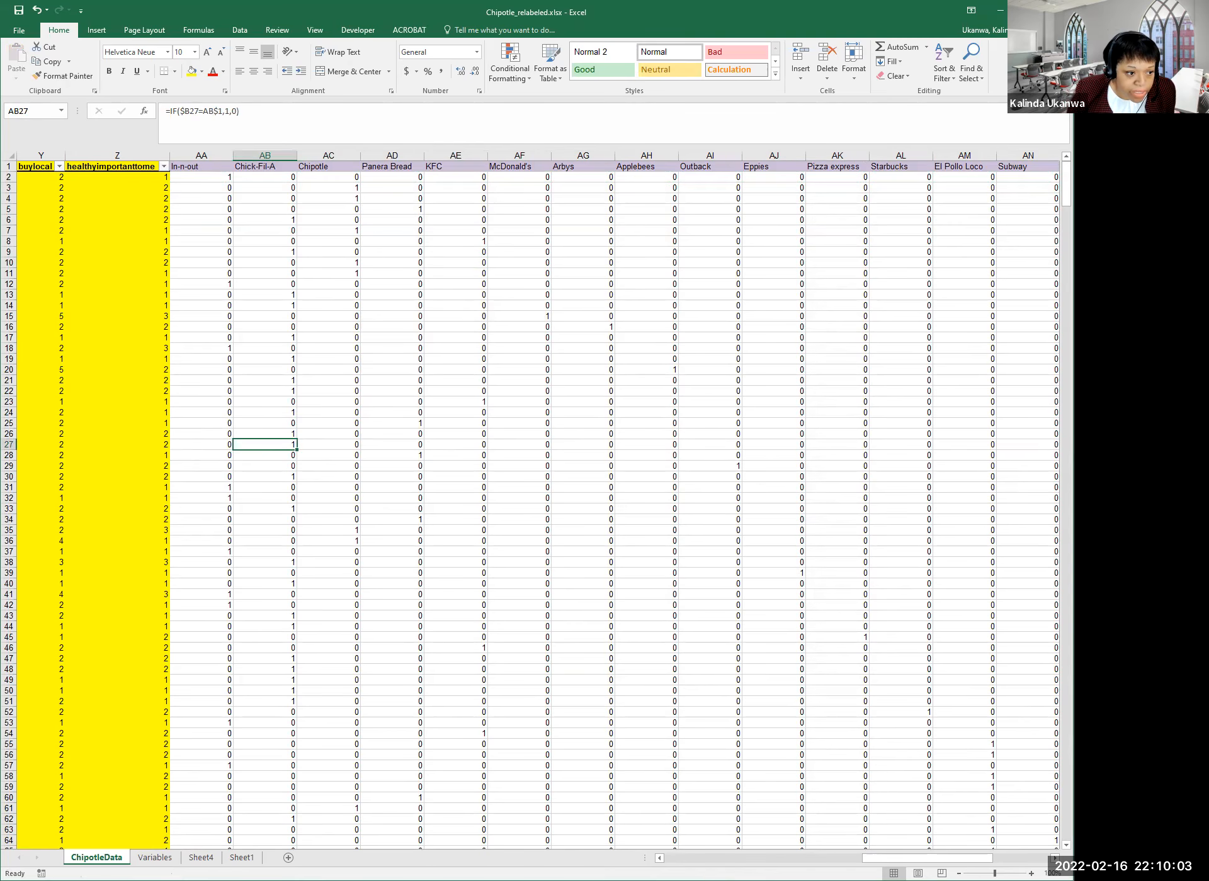
pyautogui.hotkey('alt', 'Tab')
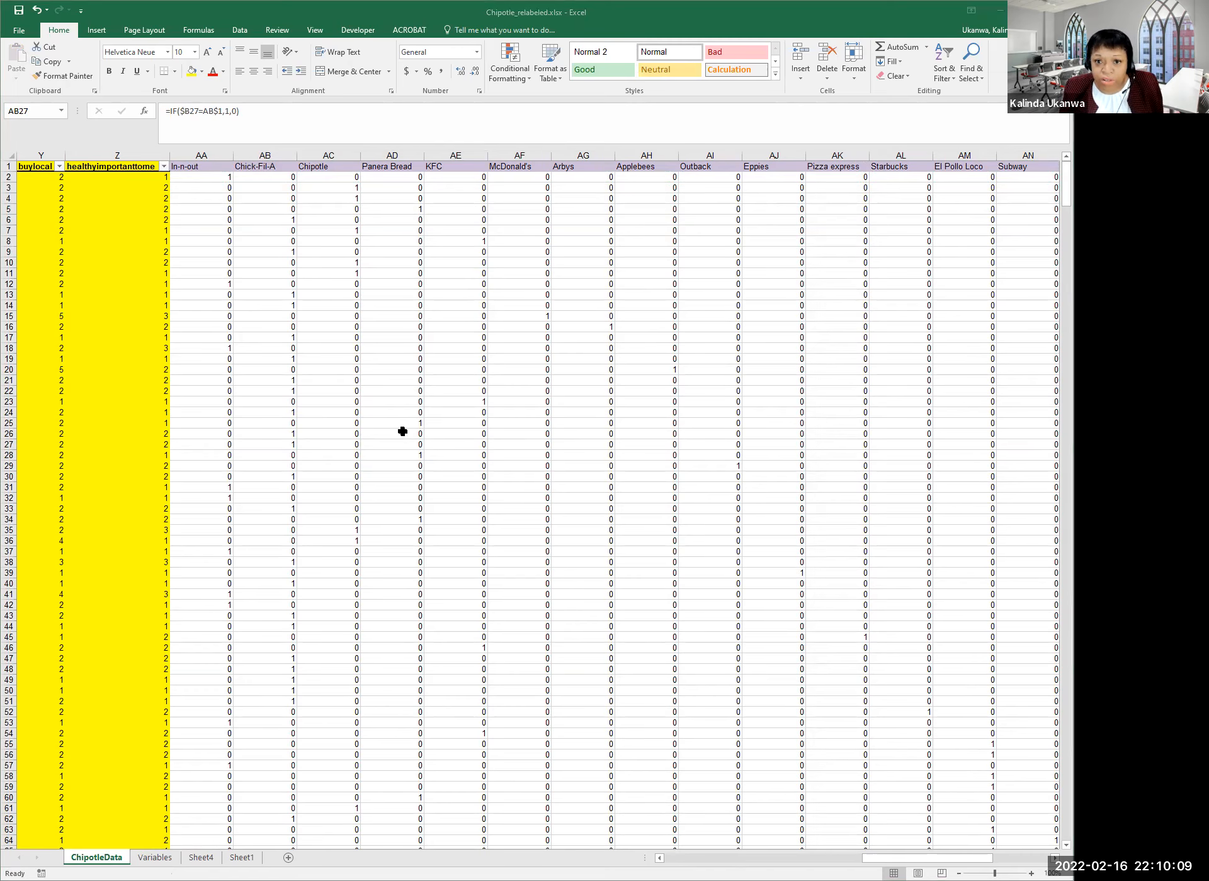
pyautogui.hotkey('alt', 'Tab')
pyautogui.click(391, 421)
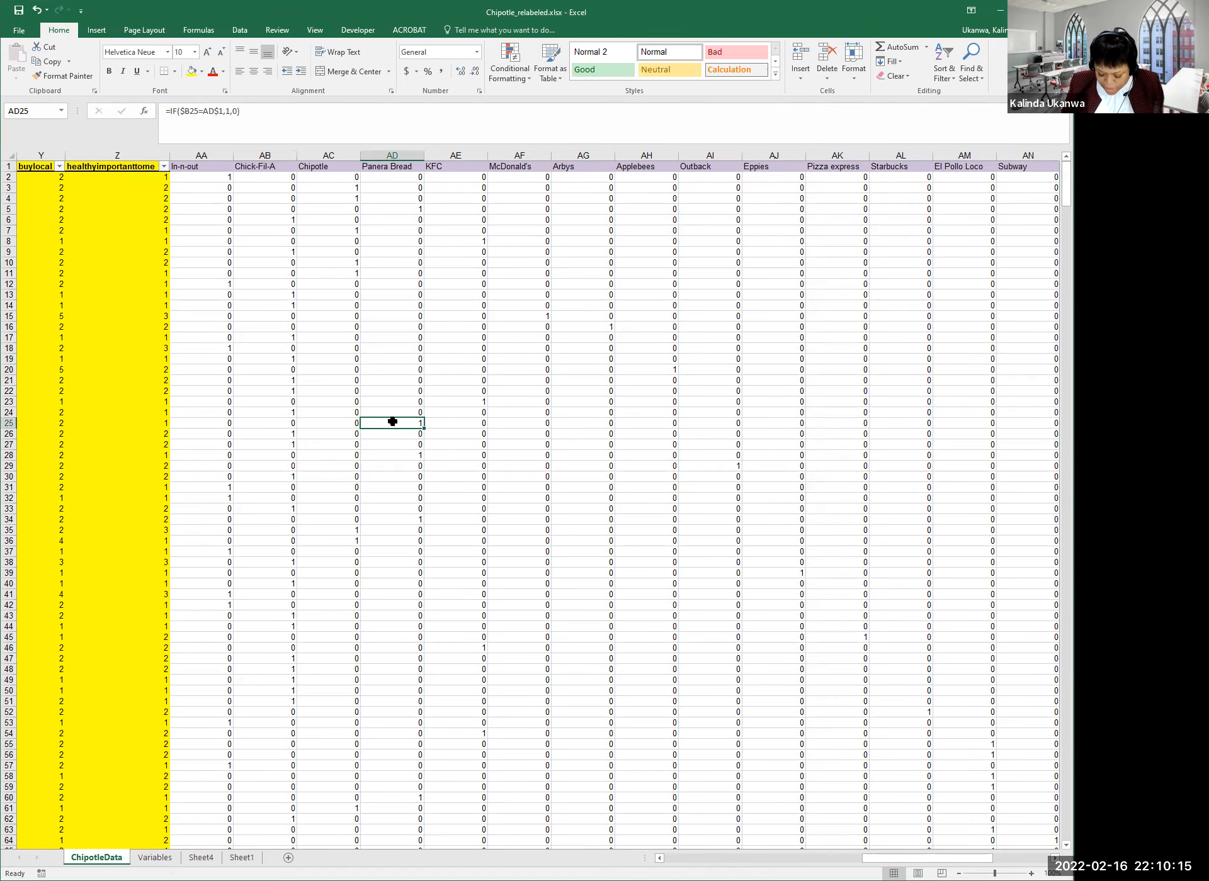
# Review the restaurant headings in row 1 across all indicator columns and back to the yellow survey columns beside In-n-out
pyautogui.press('Up')
pyautogui.press('Up')
pyautogui.press('Up')
pyautogui.press('Up')
pyautogui.press('Up')
pyautogui.press('Up')
pyautogui.press('Up')
pyautogui.press('Up')
pyautogui.press('Up')
pyautogui.press('Up')
pyautogui.press('Up')
pyautogui.press('Up')
pyautogui.press('Up')
pyautogui.press('Up')
pyautogui.press('Up')
pyautogui.press('Up')
pyautogui.press('Up')
pyautogui.press('Up')
pyautogui.press('Up')
pyautogui.press('Up')
pyautogui.press('Right')
pyautogui.press('Right')
pyautogui.press('Right')
pyautogui.press('Right')
pyautogui.press('Right')
pyautogui.press('Right')
pyautogui.press('Right')
pyautogui.press('Right')
pyautogui.press('Right')
pyautogui.press('Right')
pyautogui.press('Right')
pyautogui.press('Right')
pyautogui.press('Right')
pyautogui.press('Right')
pyautogui.press('Right')
pyautogui.press('Right')
pyautogui.press('Right')
pyautogui.press('Right')
pyautogui.press('Right')
pyautogui.press('Left')
pyautogui.press('Left')
pyautogui.press('Left')
pyautogui.press('Left')
pyautogui.press('Left')
pyautogui.press('Left')
pyautogui.press('Left')
pyautogui.press('Left')
pyautogui.press('Left')
pyautogui.press('Left')
pyautogui.press('Left')
pyautogui.press('Left')
pyautogui.press('Left')
pyautogui.press('Left')
pyautogui.press('Left')
pyautogui.press('Left')
pyautogui.press('Left')
pyautogui.press('Left')
pyautogui.press('Left')
pyautogui.press('Left')
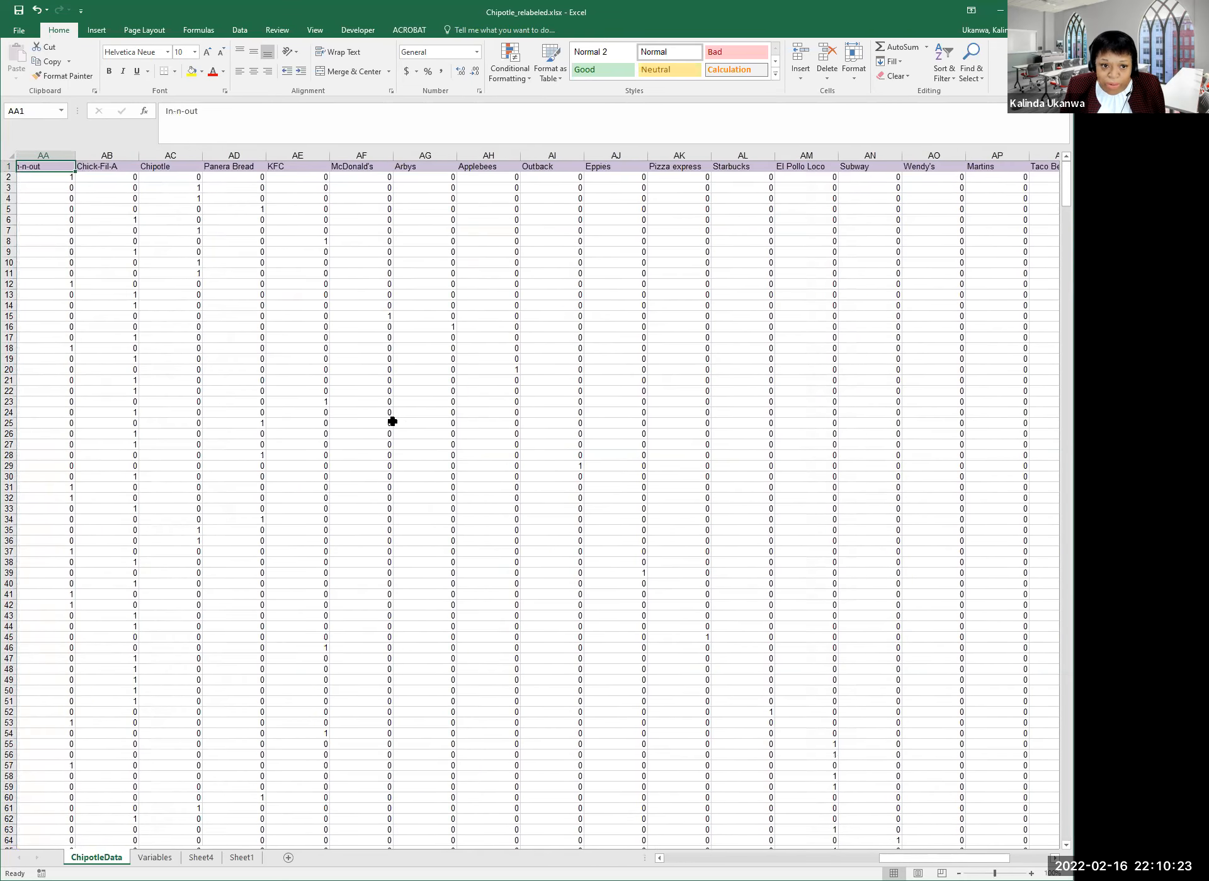
pyautogui.press('Left')
pyautogui.press('Left')
pyautogui.press('Left')
pyautogui.press('Right')
pyautogui.press('Right')
pyautogui.press('Right')
pyautogui.press('Right')
# Inspect the indicator formulas down the In-n-out column to row 15 and in the Chipotle column at row 25
pyautogui.press('Down')
pyautogui.press('Down')
pyautogui.press('Down')
pyautogui.press('Left')
pyautogui.press('Down')
pyautogui.press('Down')
pyautogui.press('Down')
pyautogui.press('Down')
pyautogui.press('Down')
pyautogui.press('Down')
pyautogui.press('Down')
pyautogui.press('Down')
pyautogui.press('Down')
pyautogui.press('Down')
pyautogui.press('Down')
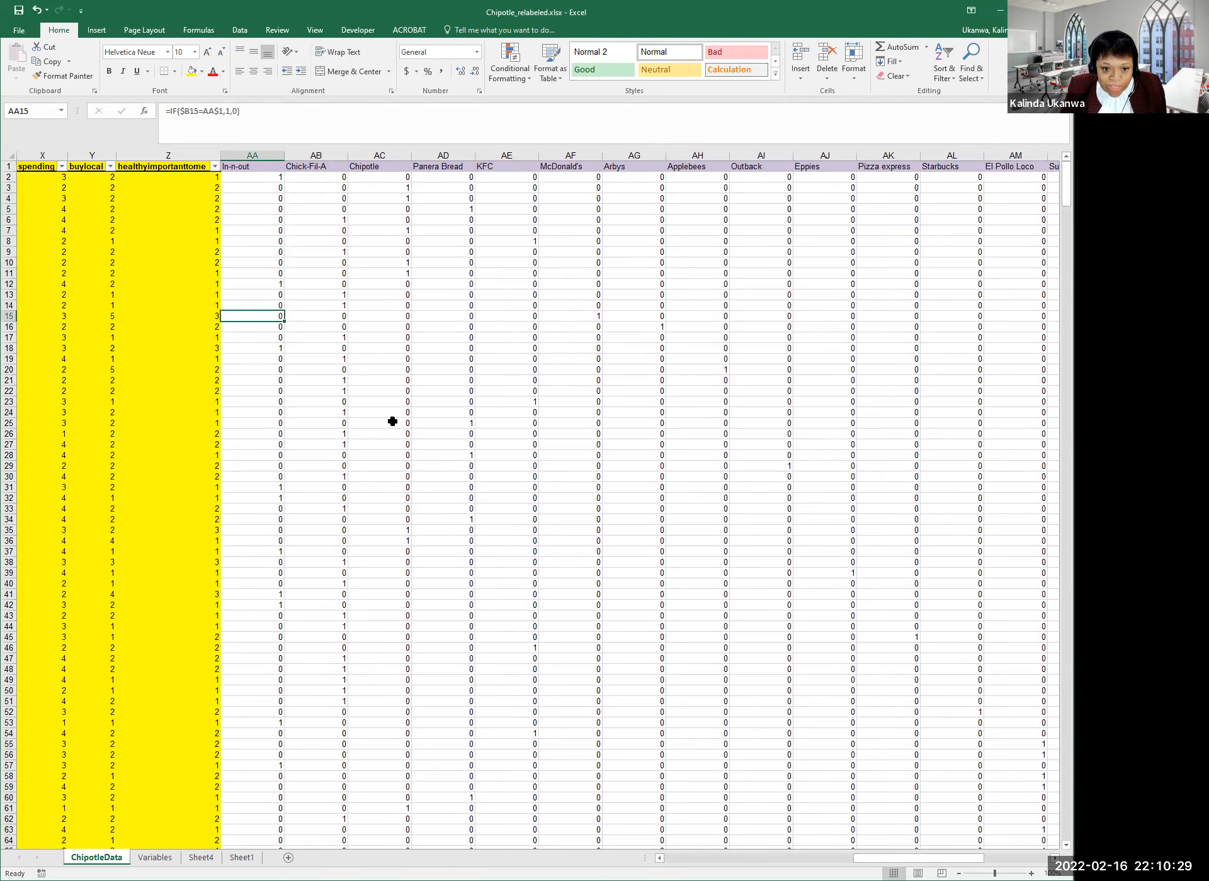
pyautogui.click(396, 425)
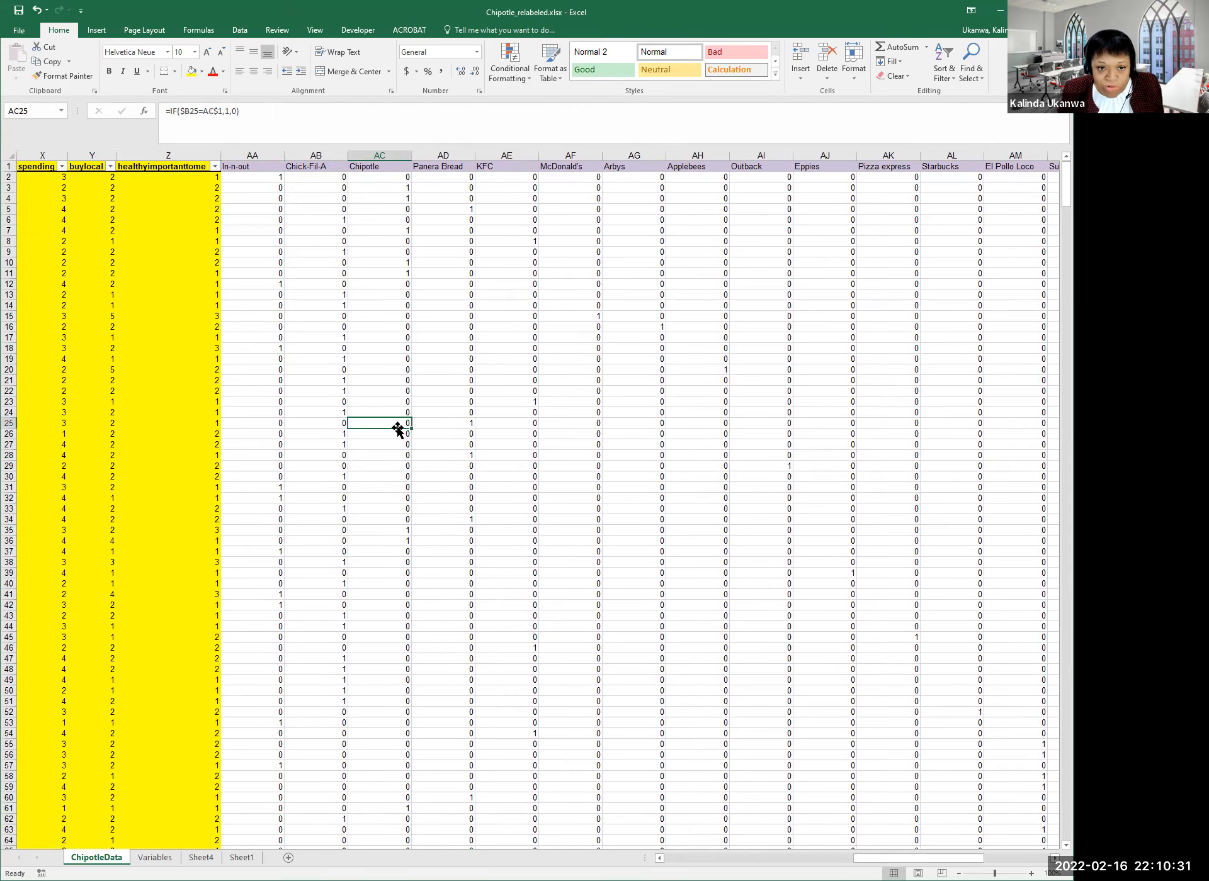